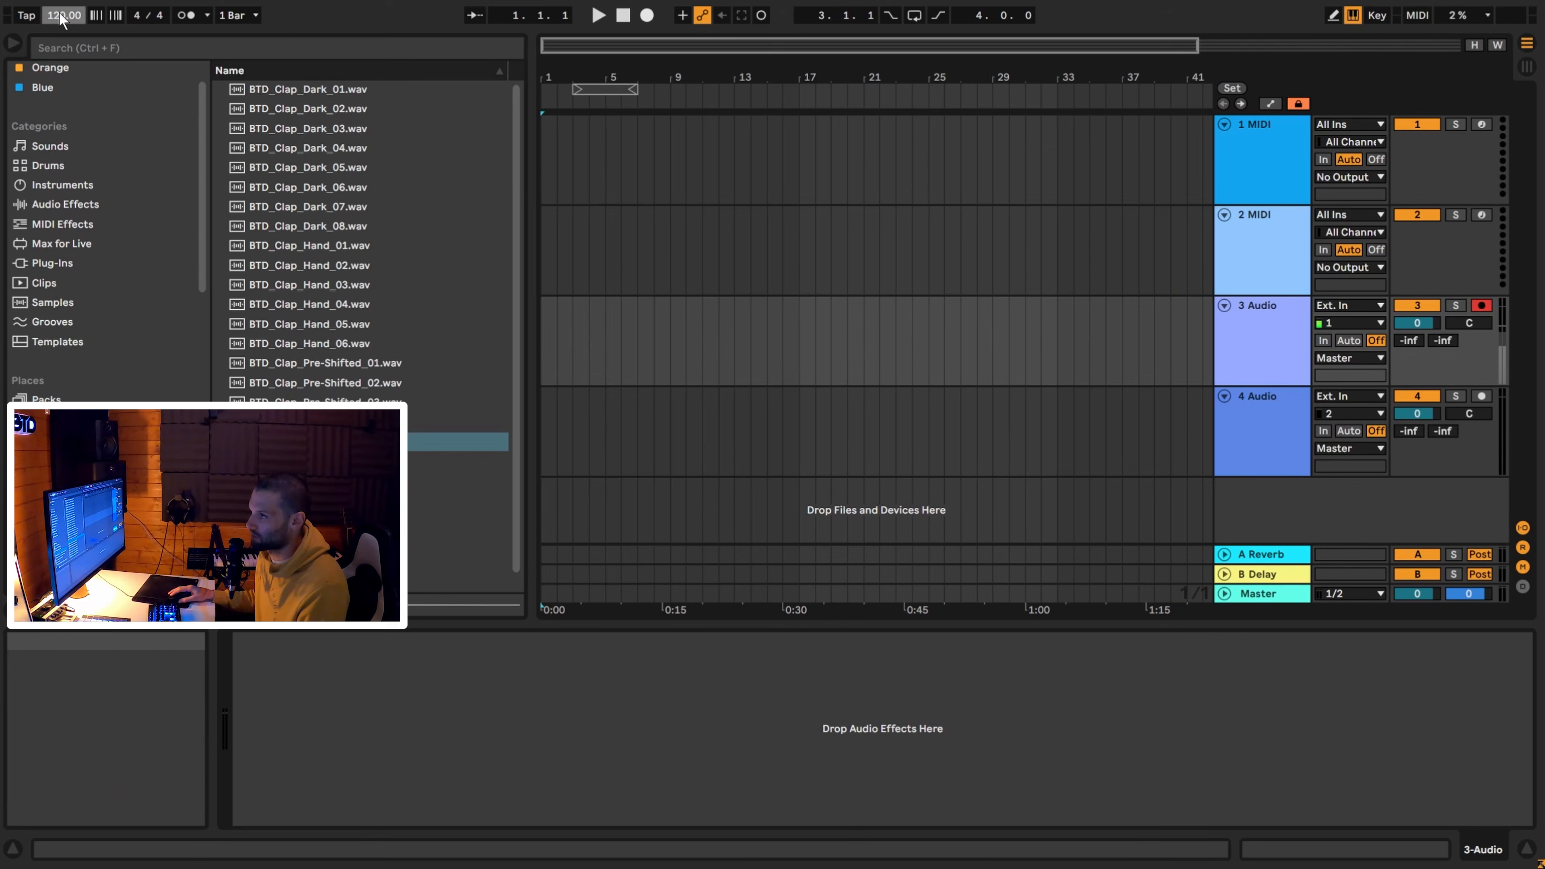
Set the project tempo to 124 BPM and create an empty eight-bar MIDI clip from bar 17 on the first MIDI track.
{"action": "key", "text": "Return"}
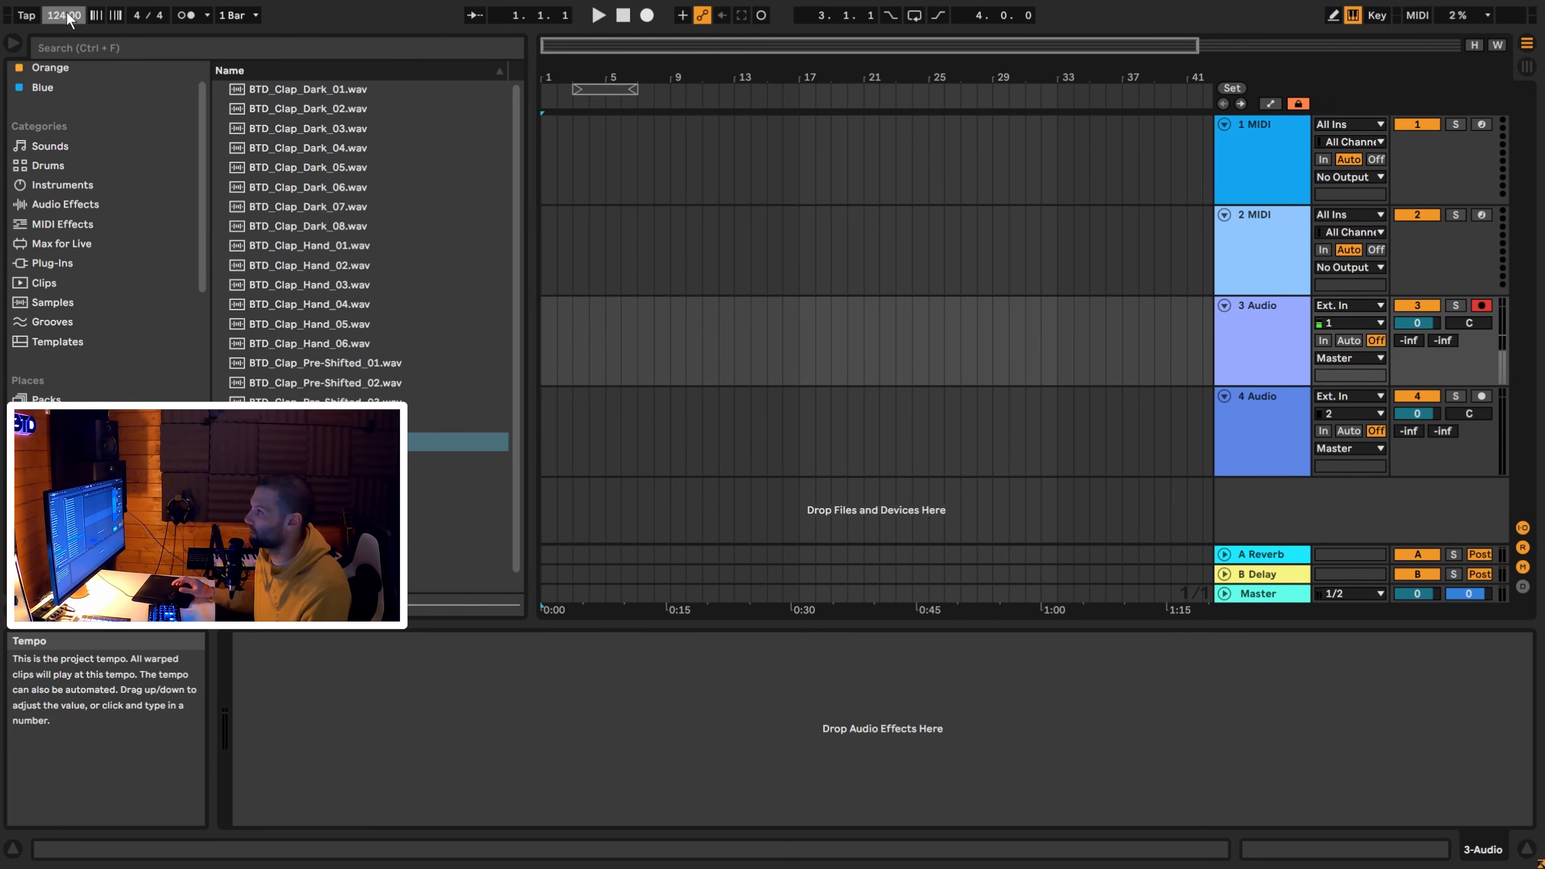
{"action": "left_click_drag", "start_coordinate": [801, 153], "coordinate": [929, 164]}
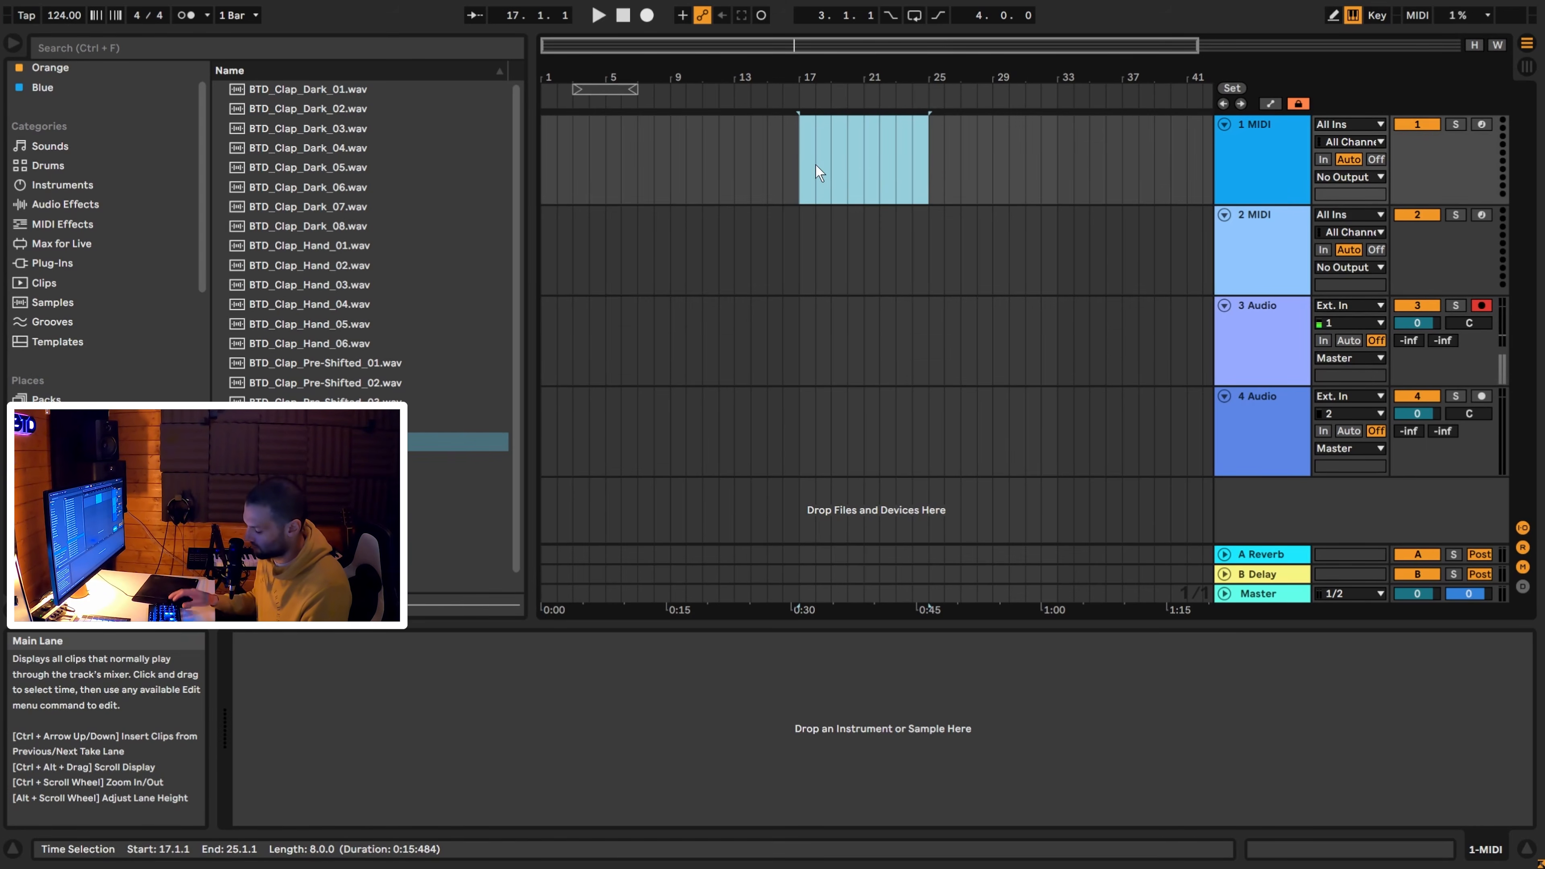
{"action": "key", "text": "ctrl+shift+m"}
Load Wavetable on the first MIDI track, set Osc 1's wave position to 64%, and enable Osc 2 at 66%.
{"action": "left_click", "coordinate": [1232, 171]}
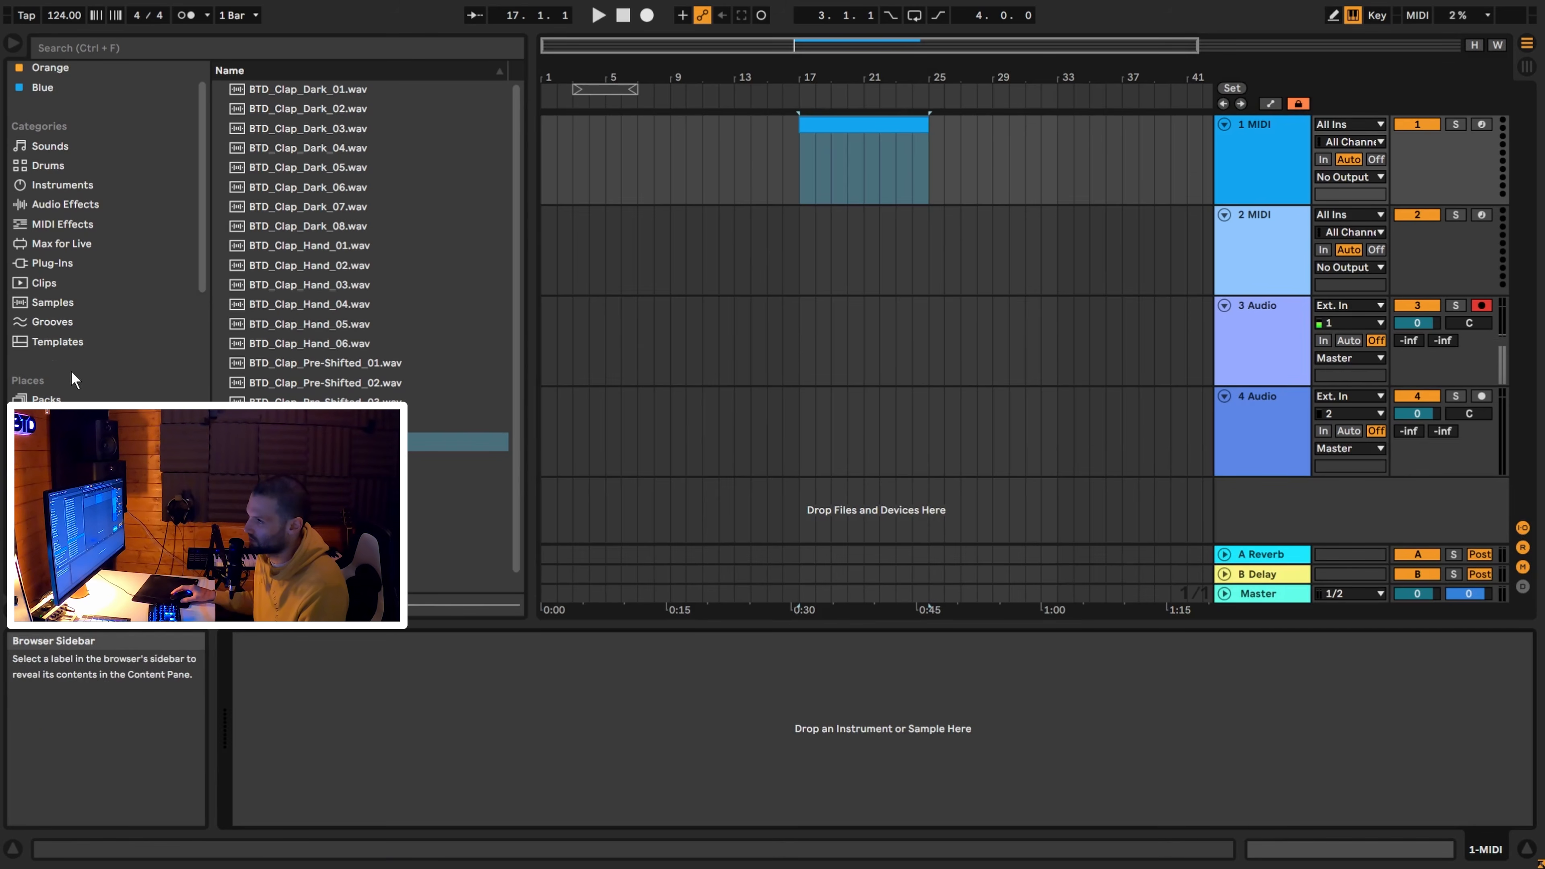
{"action": "left_click", "coordinate": [60, 263]}
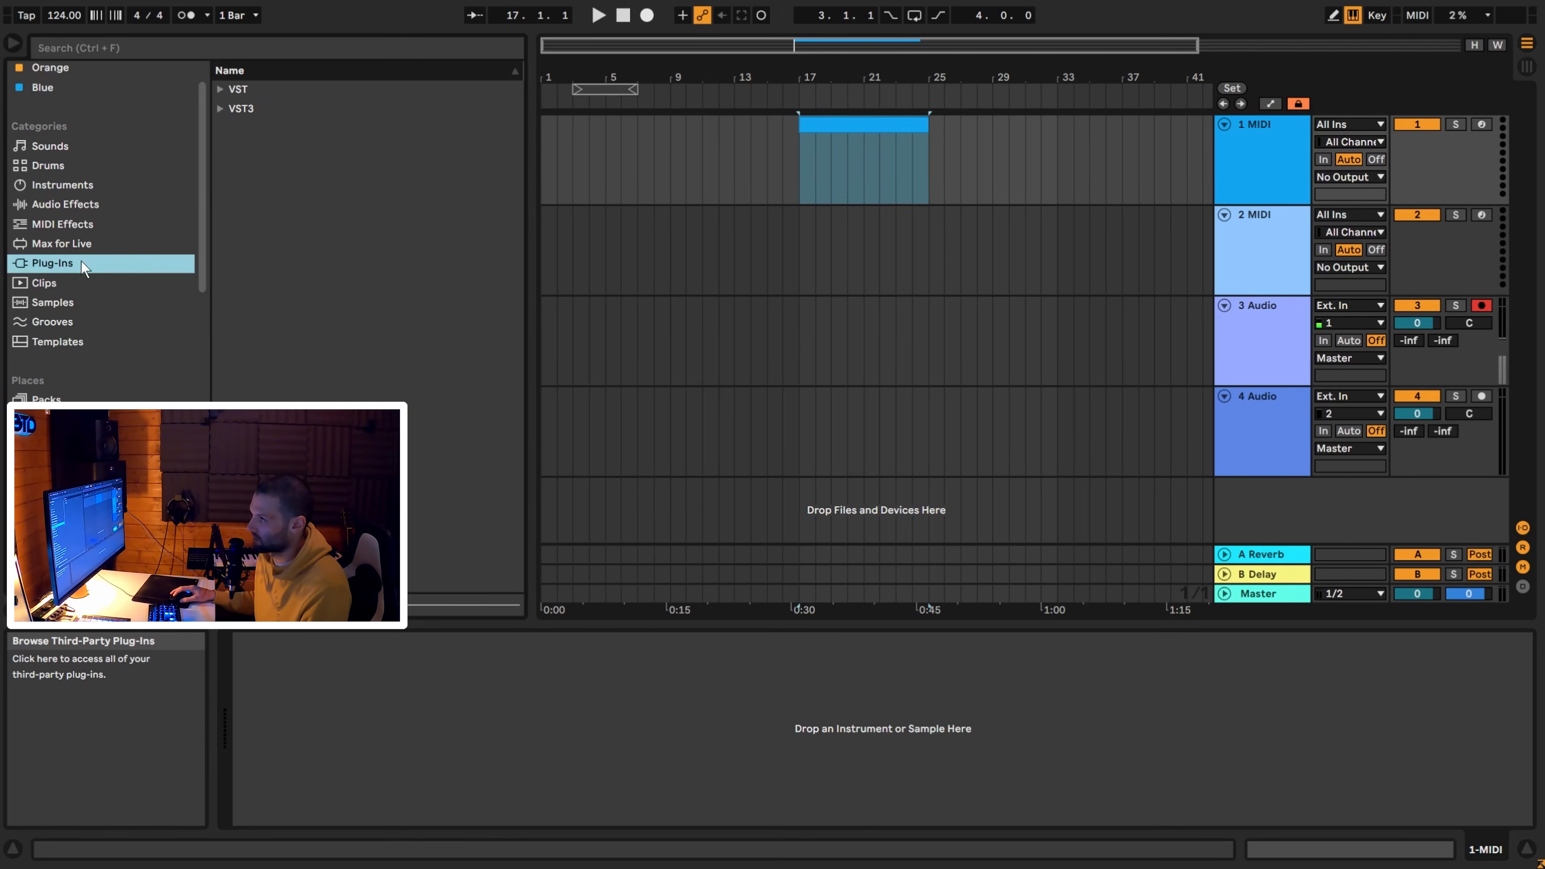
{"action": "left_click", "coordinate": [62, 186]}
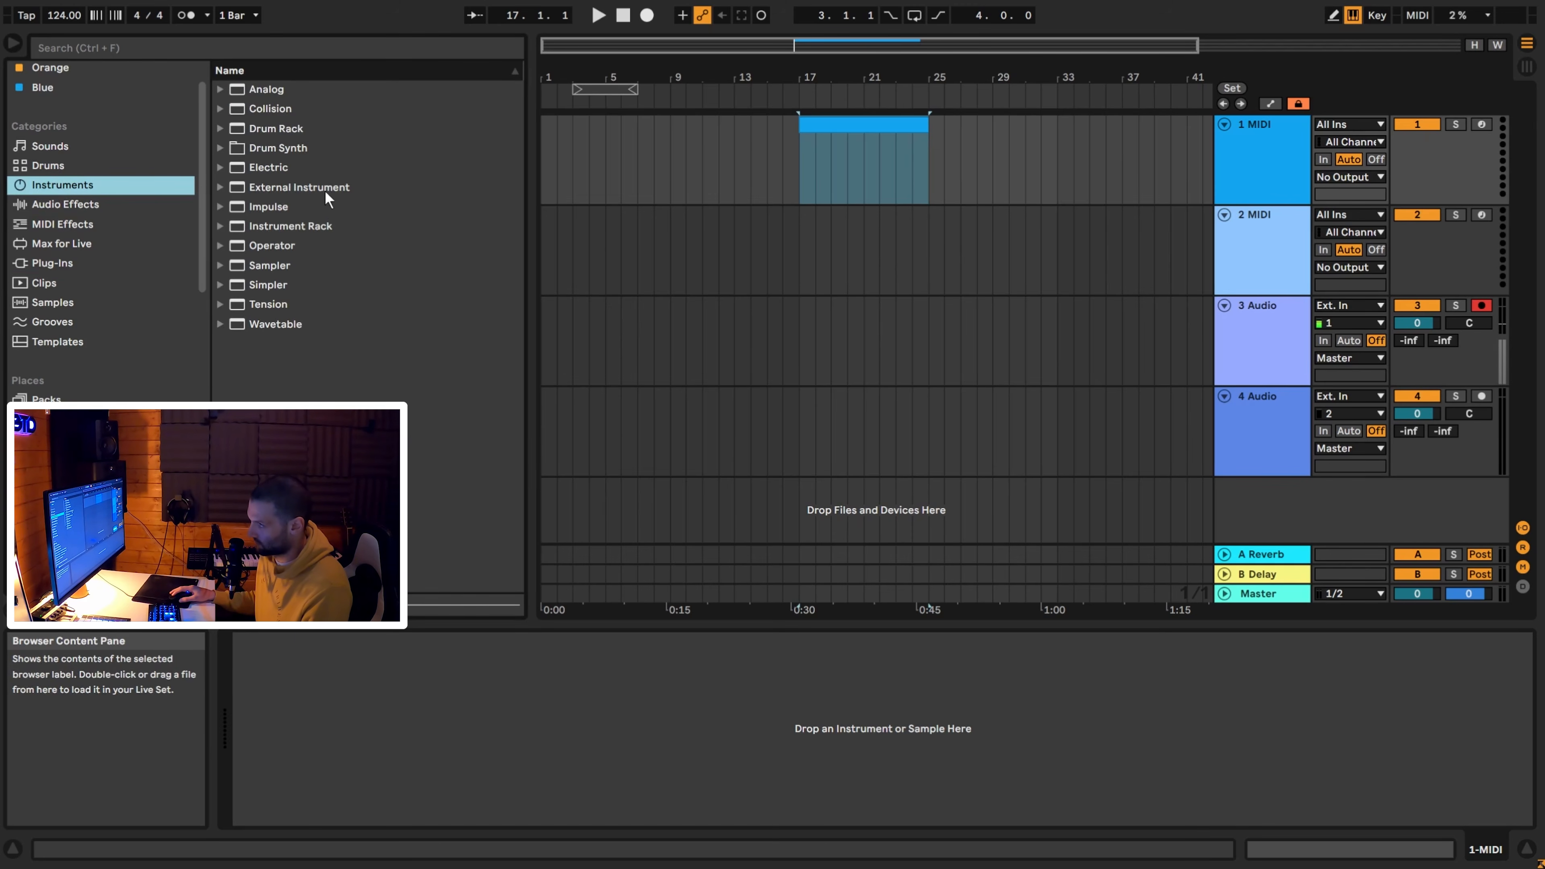
{"action": "left_click_drag", "start_coordinate": [272, 322], "coordinate": [674, 693]}
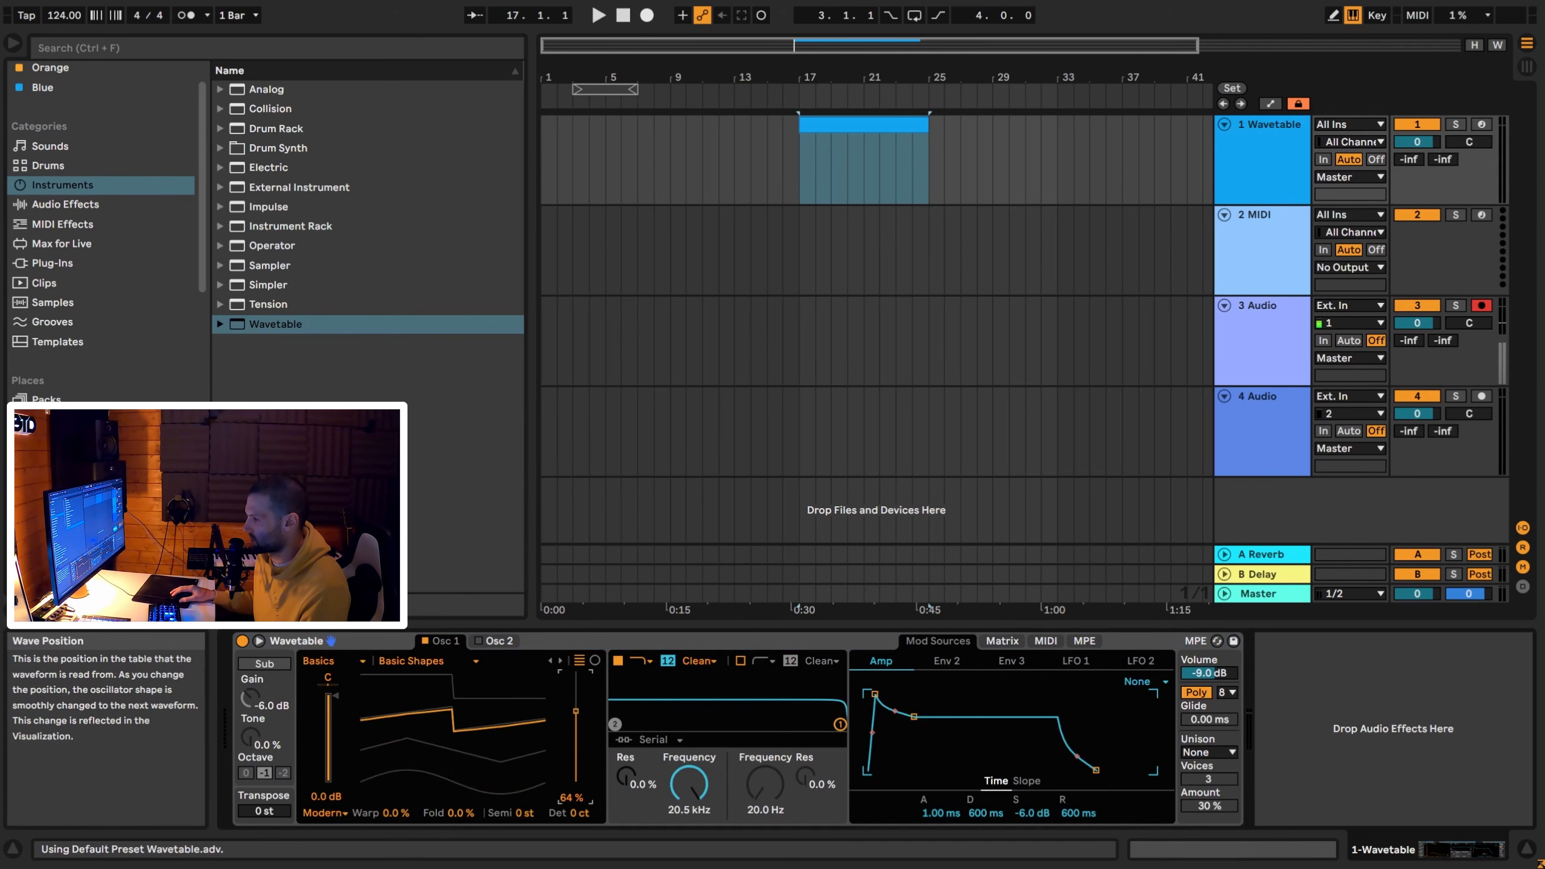
{"action": "left_click", "coordinate": [478, 640]}
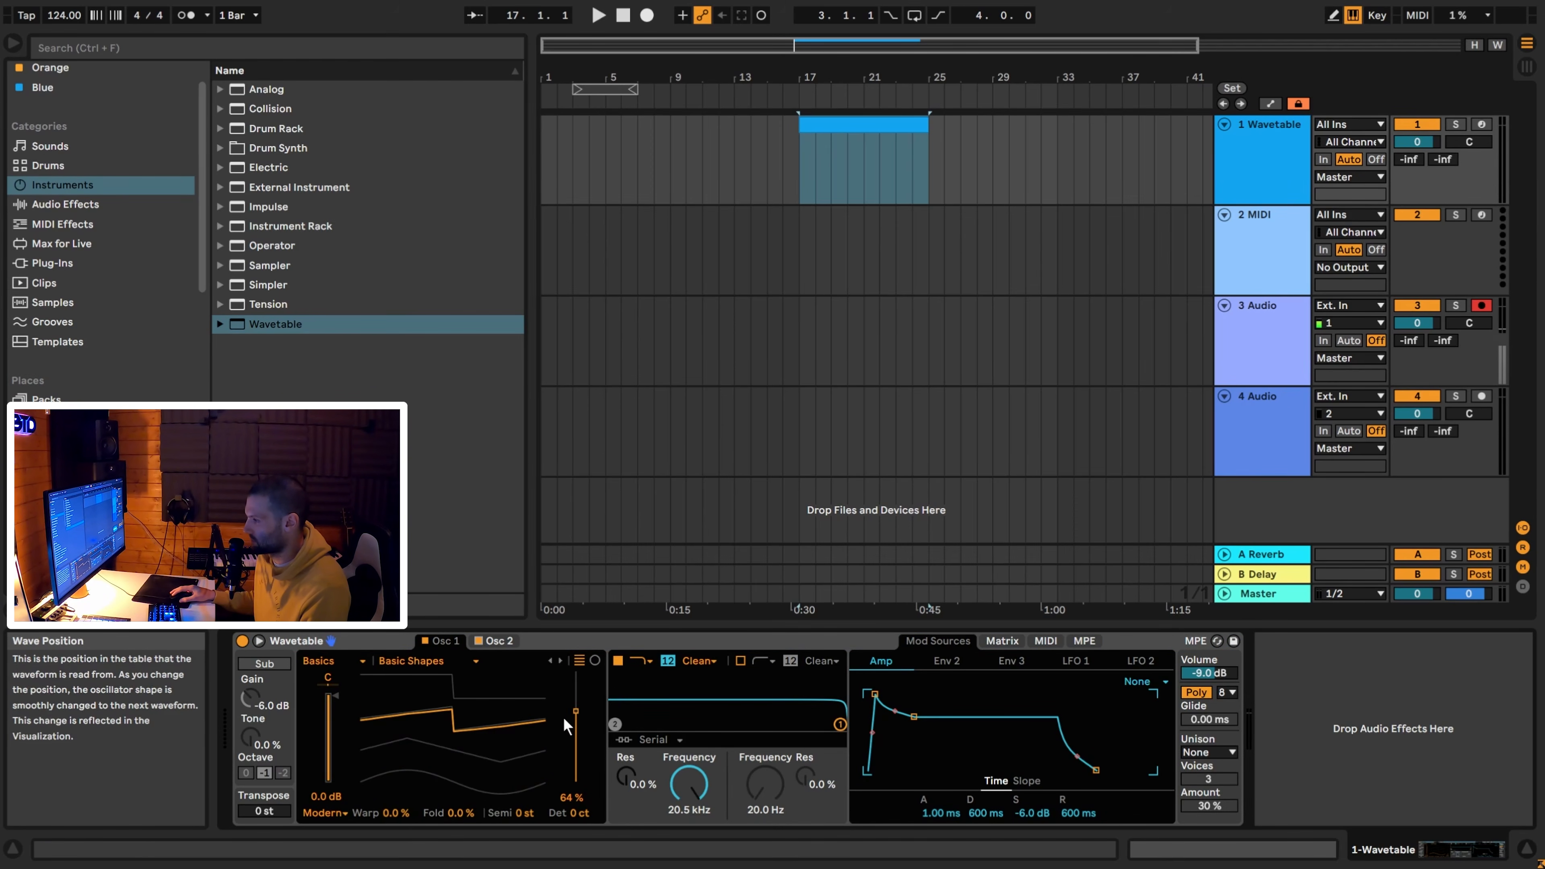
{"action": "left_click", "coordinate": [514, 643]}
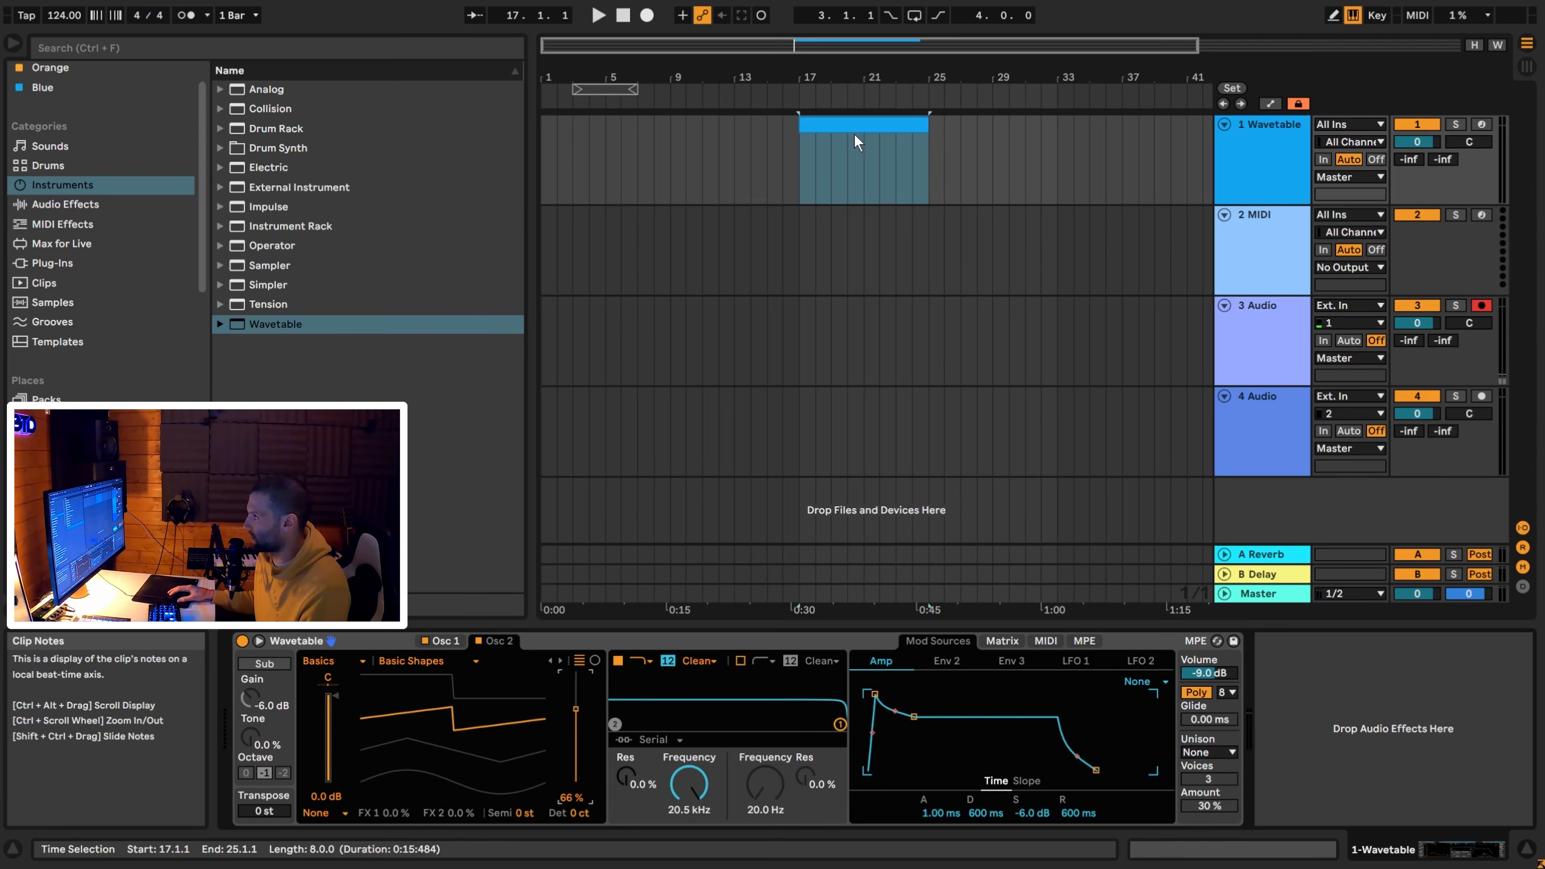
Set the clip's note grid to adaptive Narrow and add a D3 note sustained across all eight bars.
{"action": "left_click", "coordinate": [850, 121]}
{"action": "double_click", "coordinate": [851, 121]}
{"action": "right_click", "coordinate": [554, 704]}
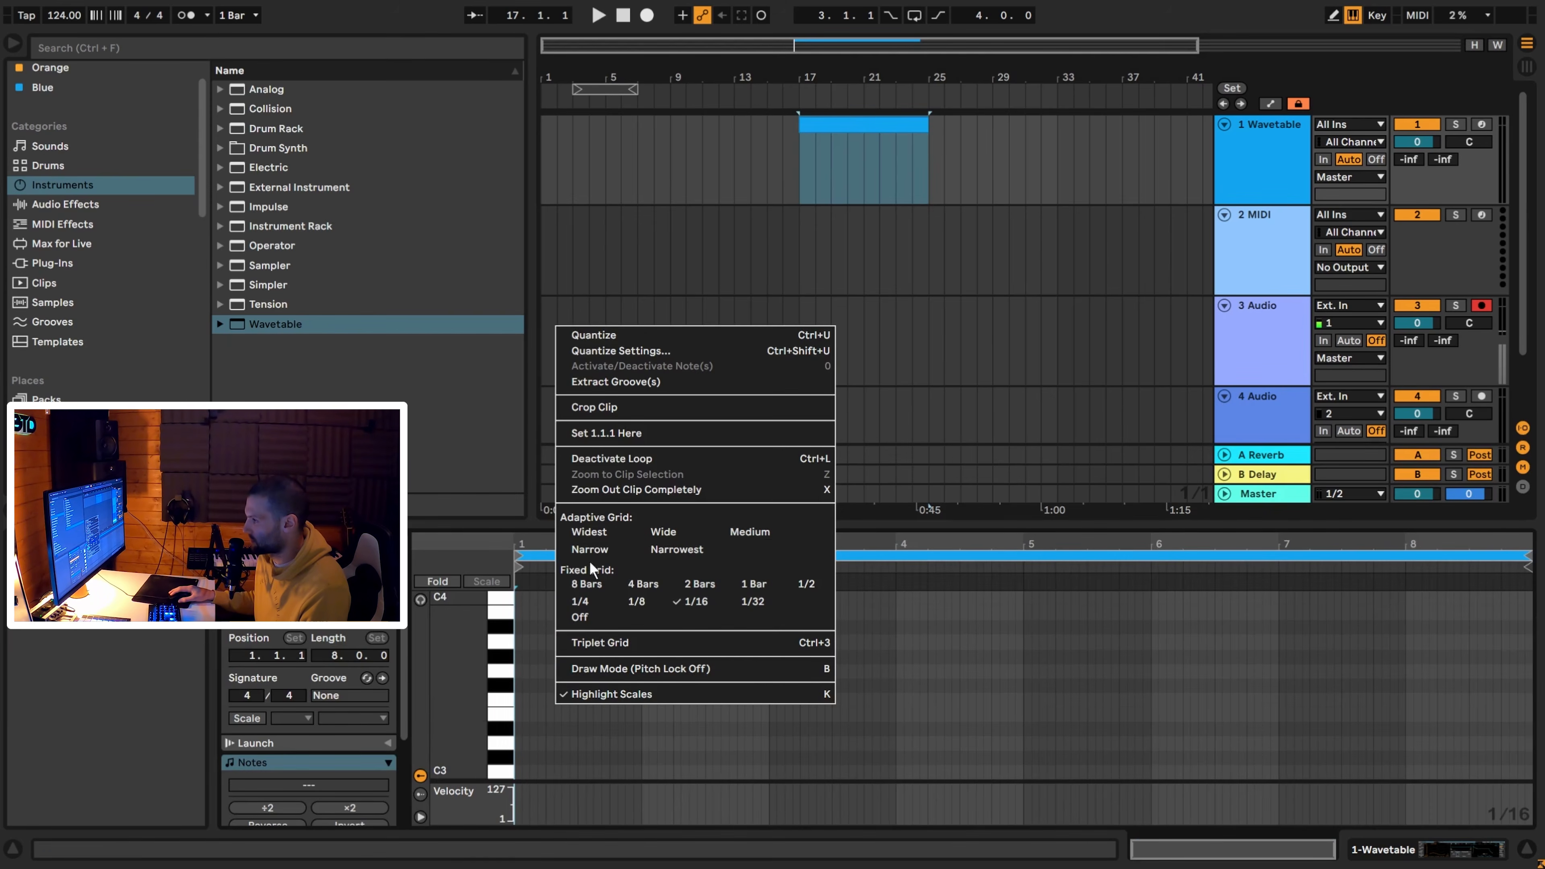
{"action": "left_click", "coordinate": [589, 548]}
{"action": "double_click", "coordinate": [525, 742]}
{"action": "left_click_drag", "start_coordinate": [543, 742], "coordinate": [1502, 740]}
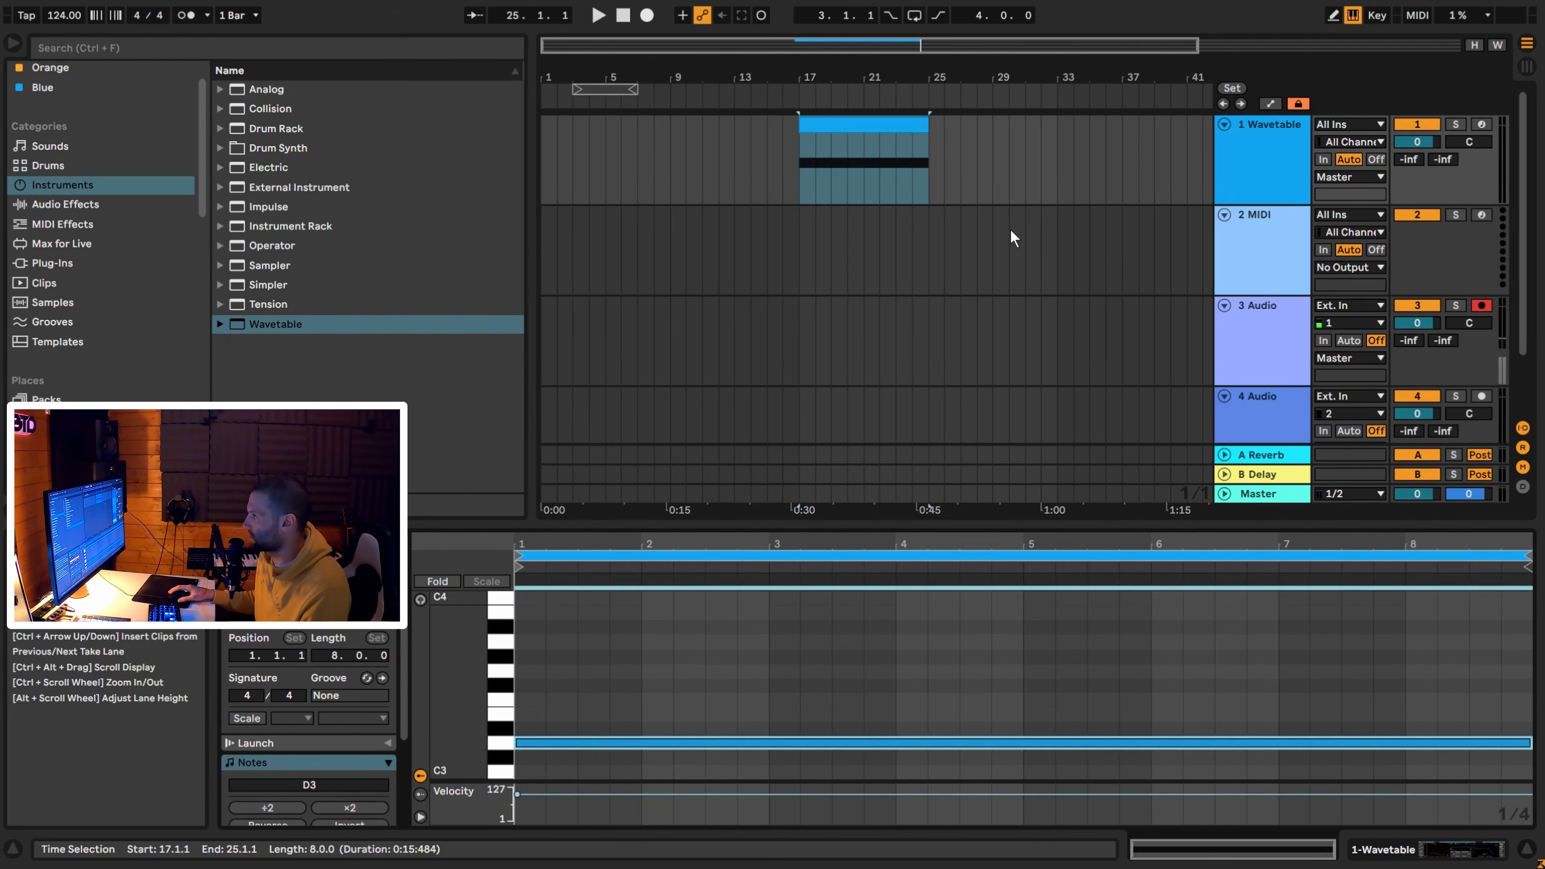
Loop the eight-bar clip for a short playback and lower the Wavetable track's volume to -6.3 dB.
{"action": "left_click", "coordinate": [894, 126]}
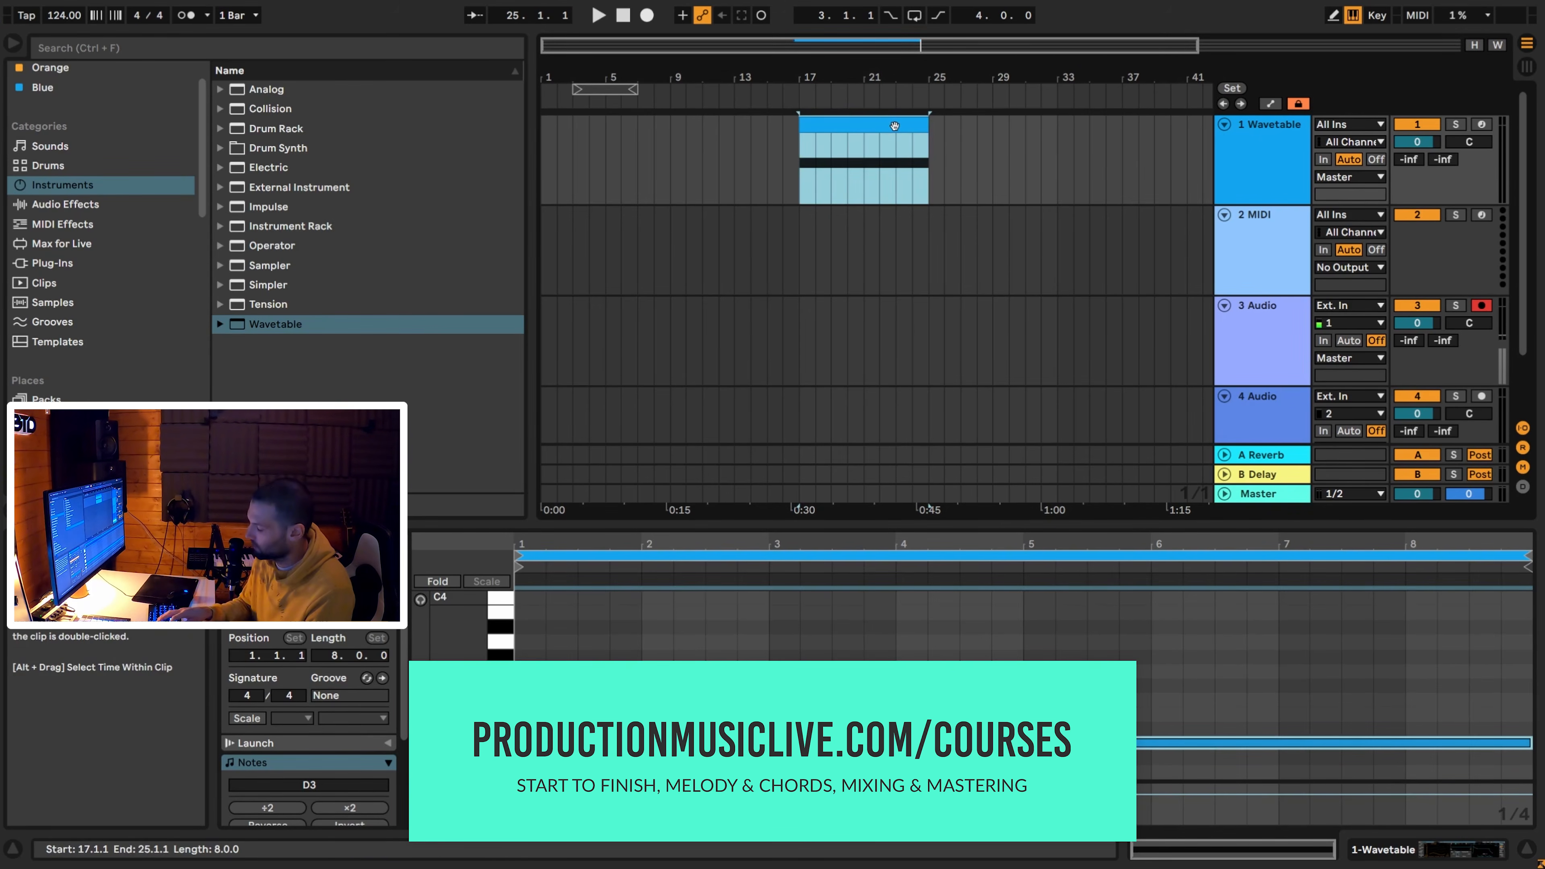
{"action": "key", "text": "ctrl+l"}
{"action": "key", "text": "space"}
{"action": "key", "text": "space"}
{"action": "left_click_drag", "start_coordinate": [1421, 143], "coordinate": [1421, 169]}
Set Wavetable's unison to Noise at 34% and lower the filter cutoff to about 356 Hz with 26% resonance.
{"action": "double_click", "coordinate": [1277, 122]}
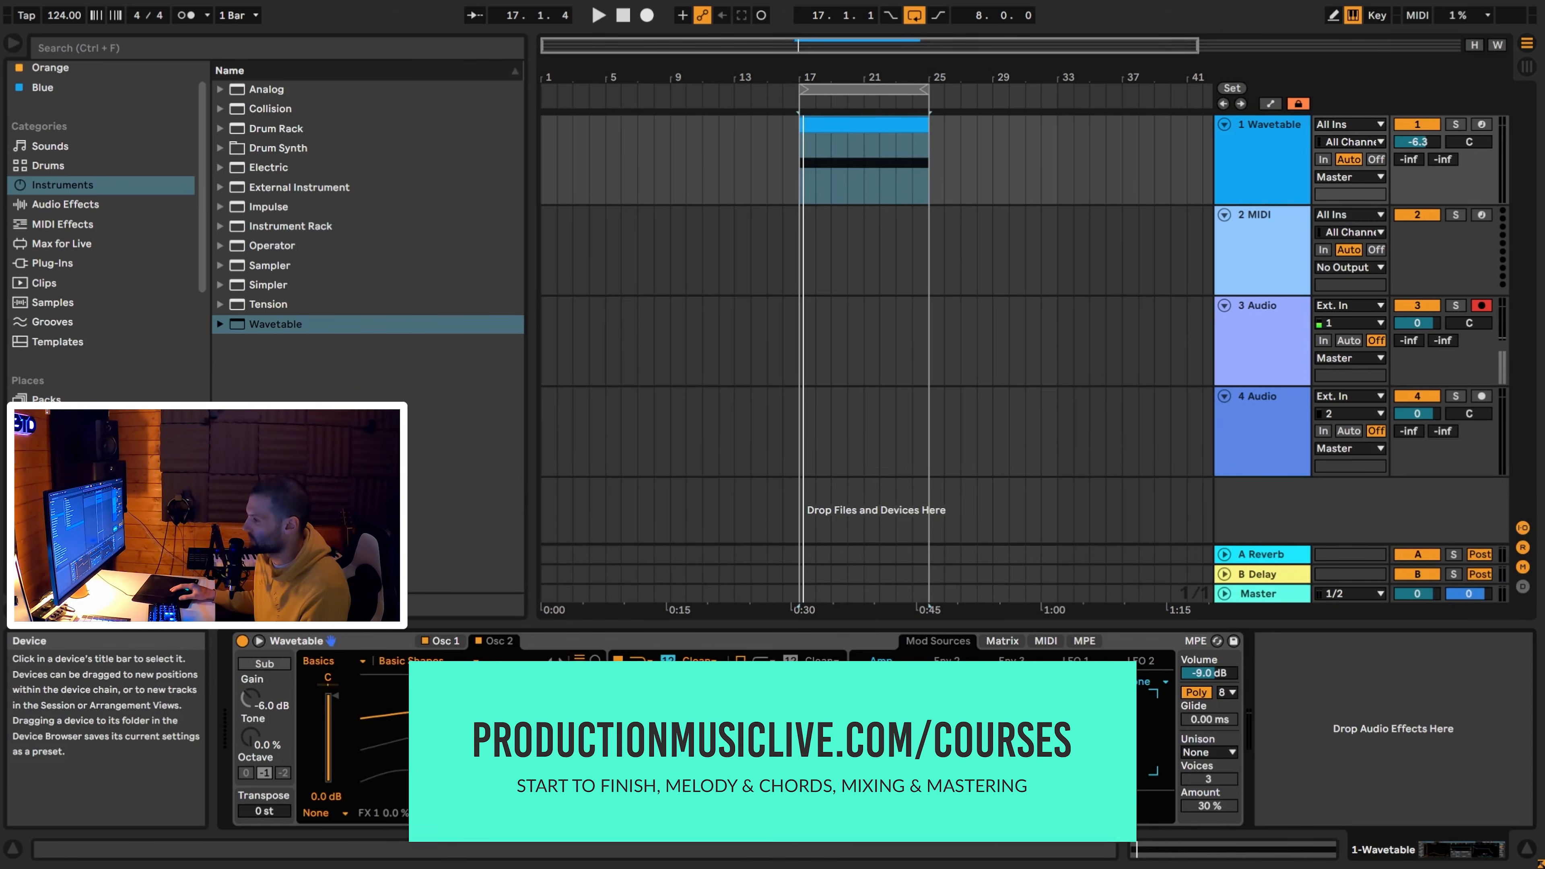
{"action": "left_click", "coordinate": [1230, 752]}
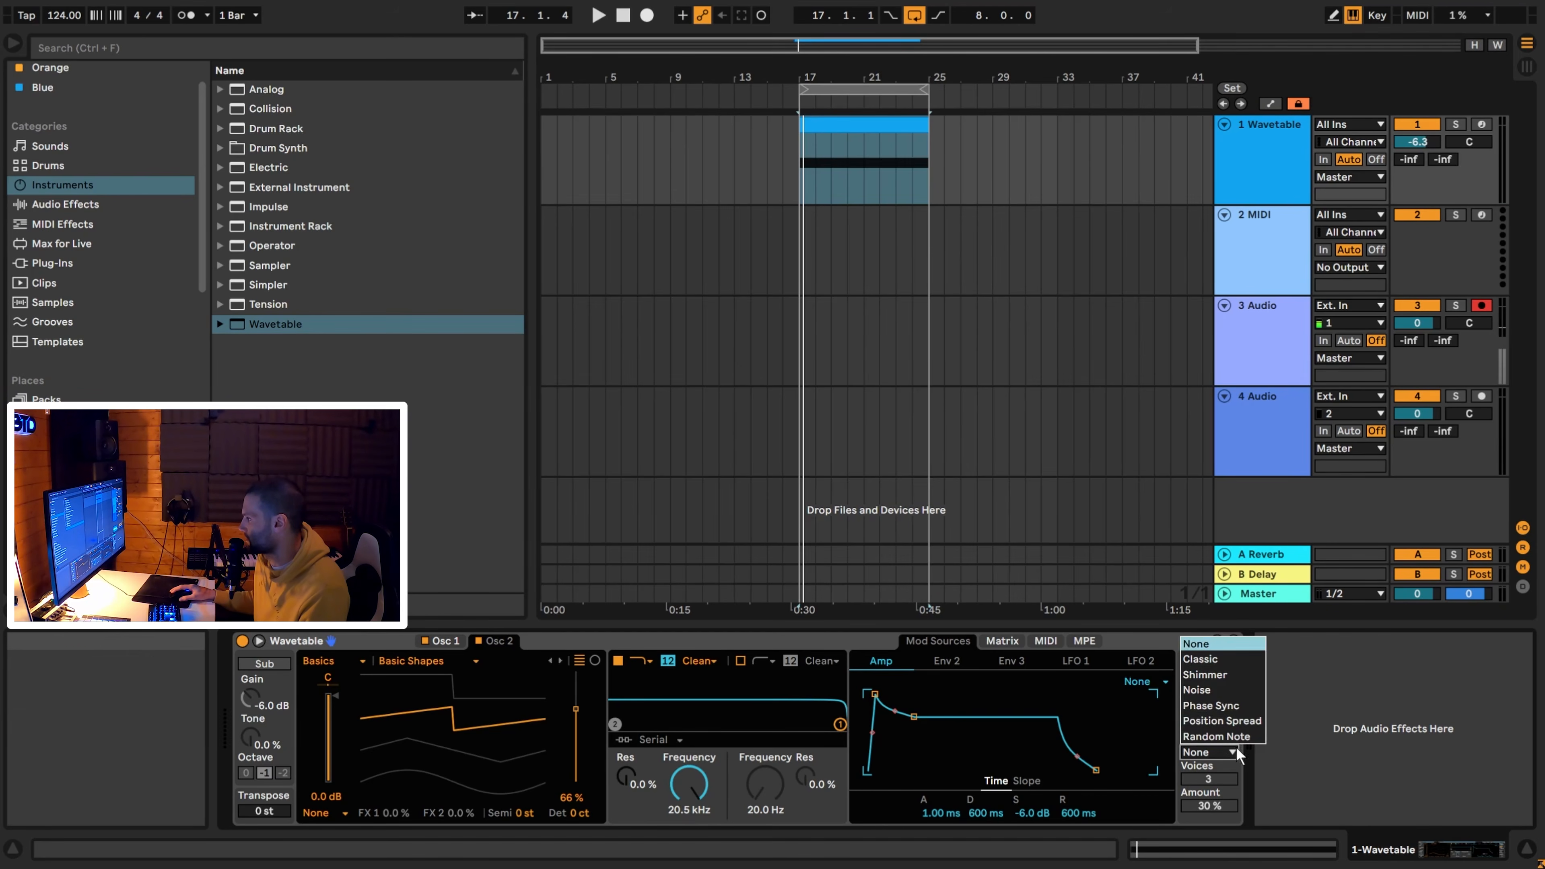
{"action": "left_click", "coordinate": [1217, 691]}
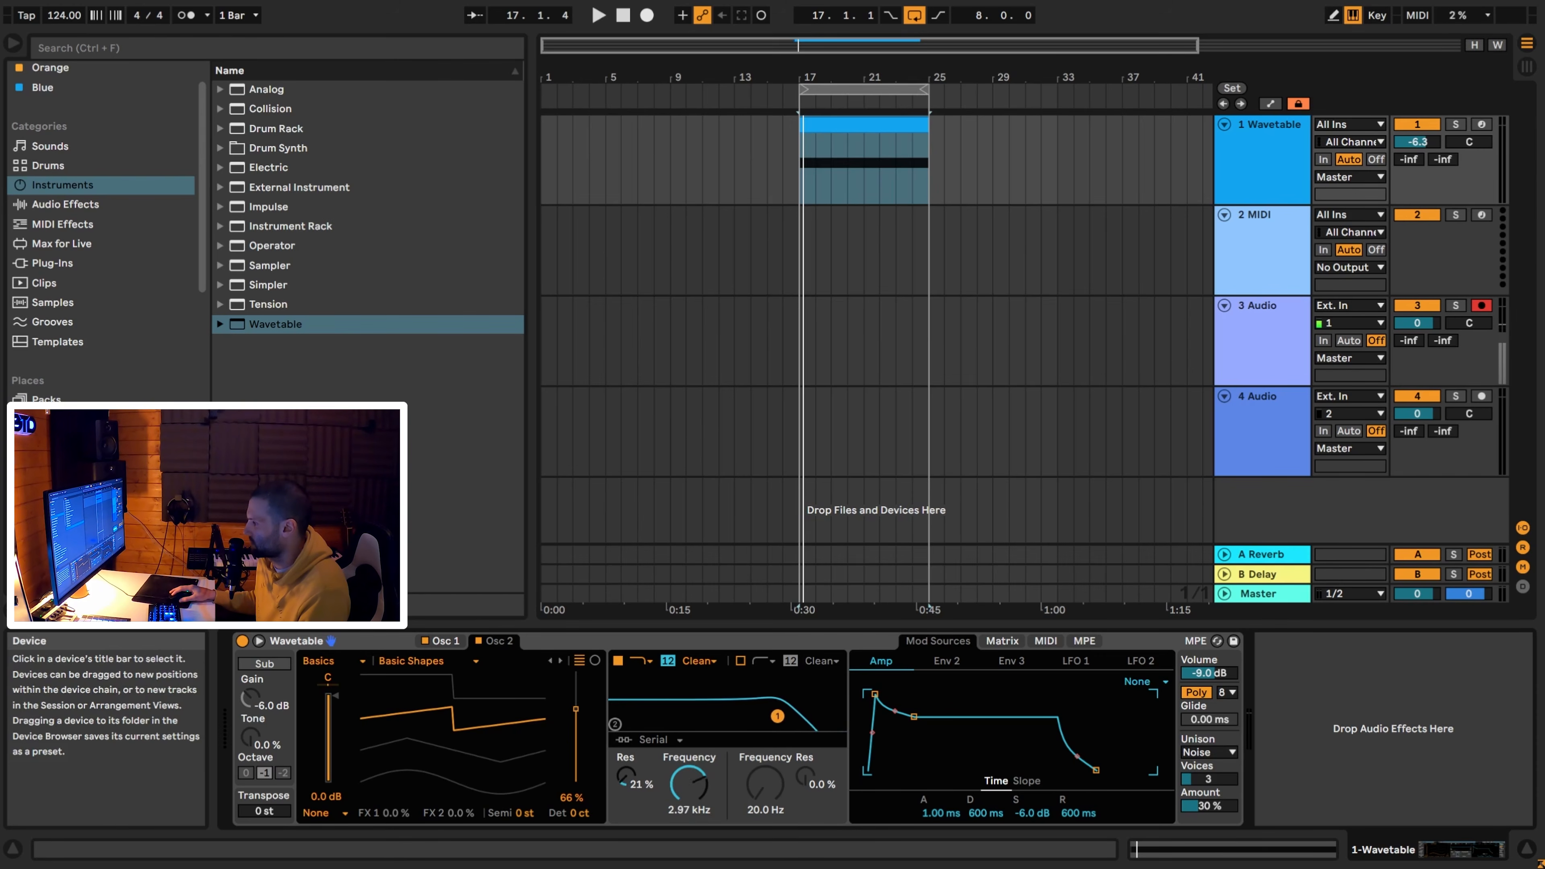
{"action": "key", "text": "space"}
{"action": "left_click_drag", "start_coordinate": [719, 713], "coordinate": [707, 713]}
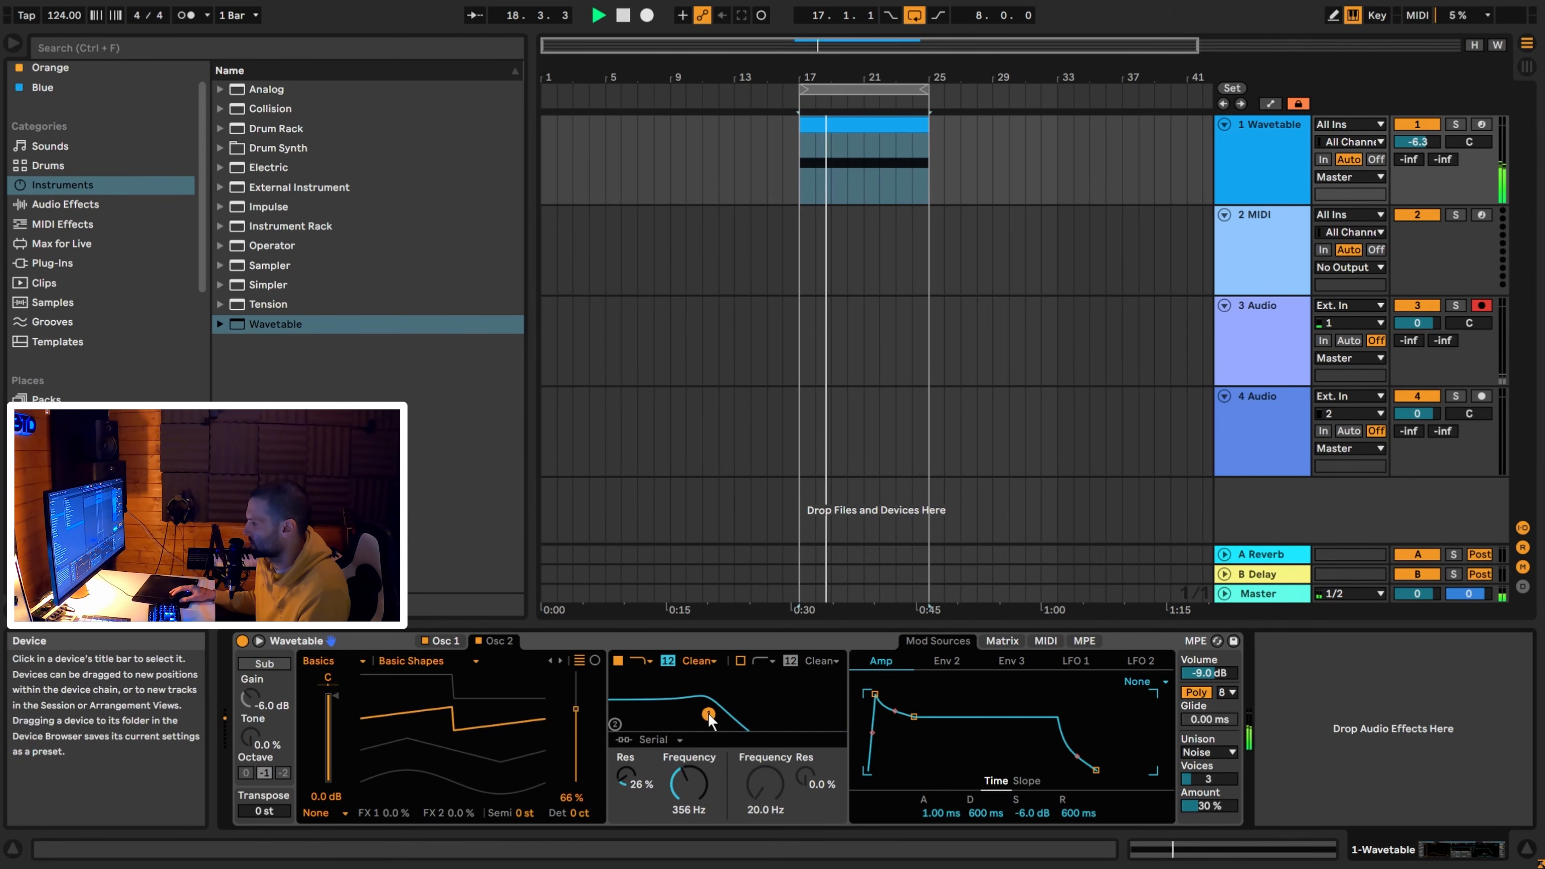
{"action": "left_click_drag", "start_coordinate": [1207, 809], "coordinate": [1207, 803]}
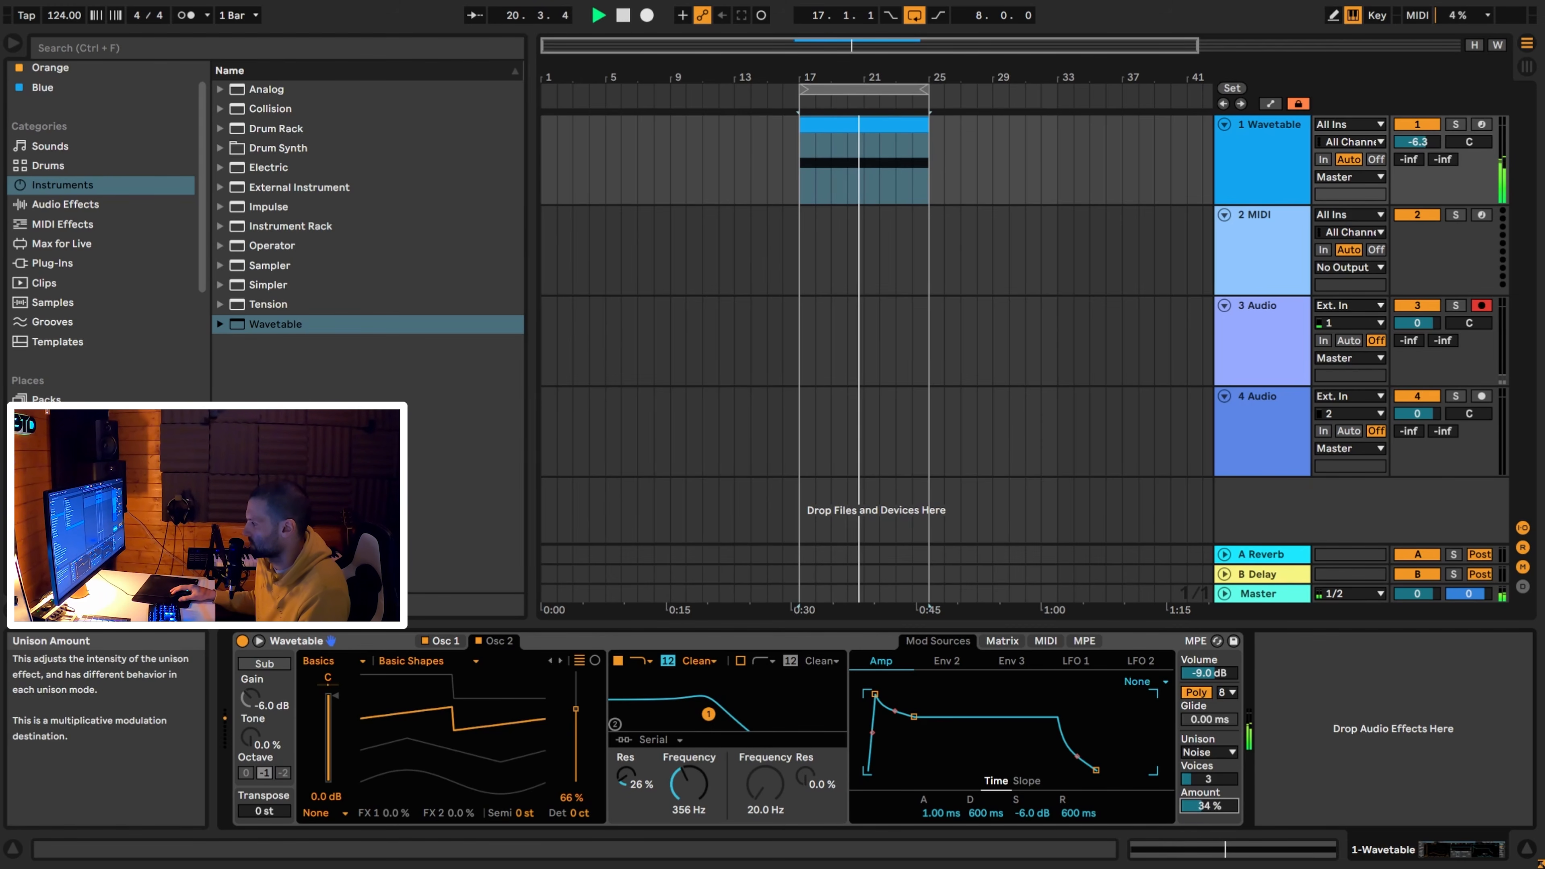
{"action": "key", "text": "space"}
Lower the filter cutoff to 313 Hz and modulate it with LFO 1 at 4.7, using a 20% global amount and a 0.07 Hz LFO rate.
{"action": "left_click", "coordinate": [692, 777]}
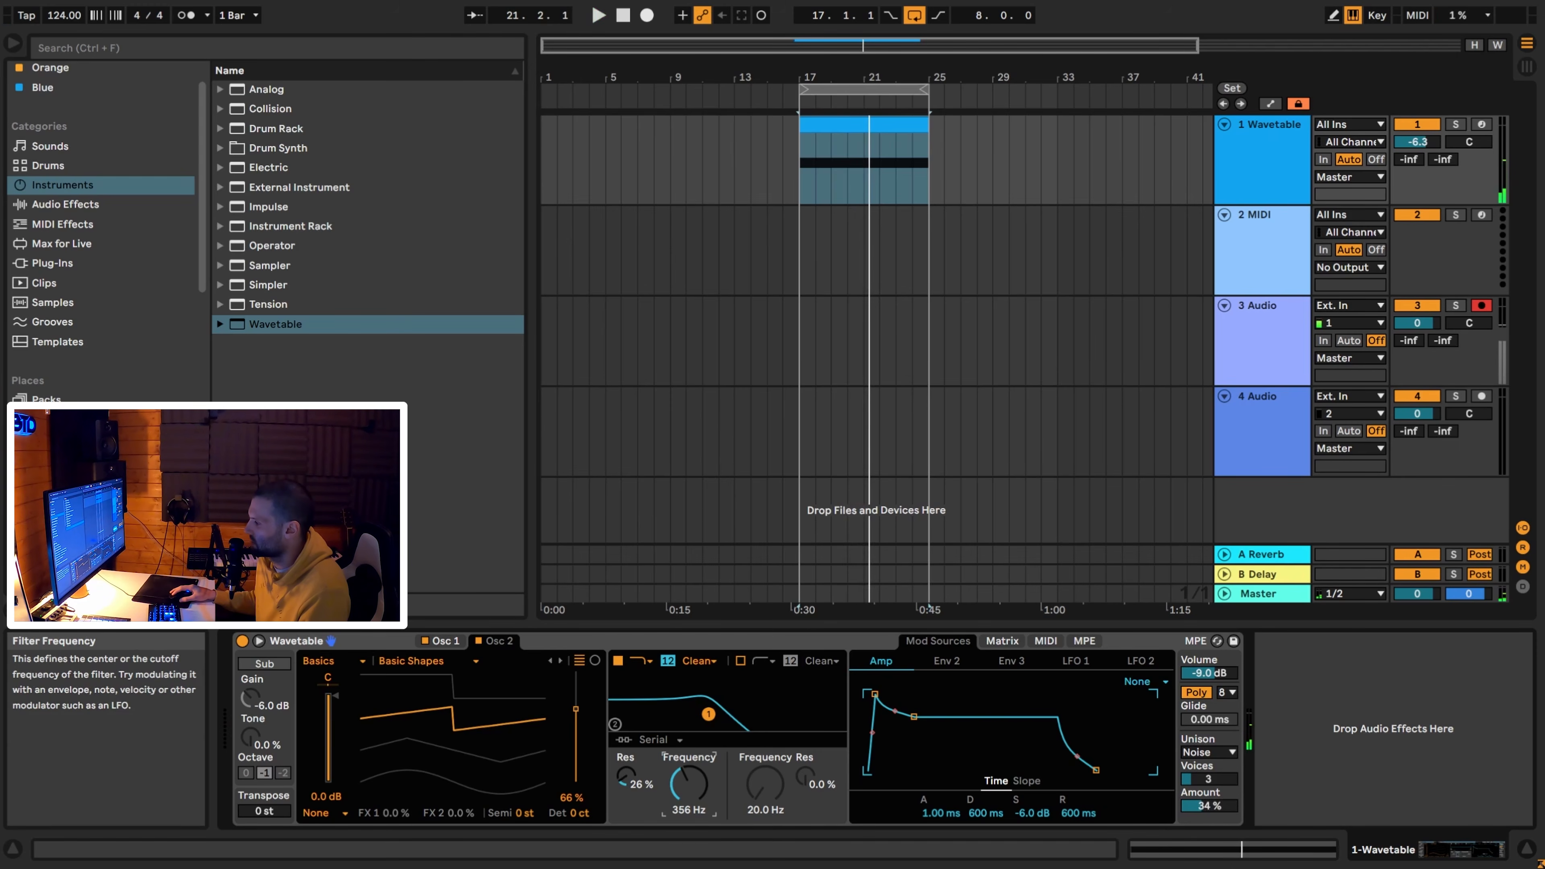
{"action": "left_click", "coordinate": [1002, 640]}
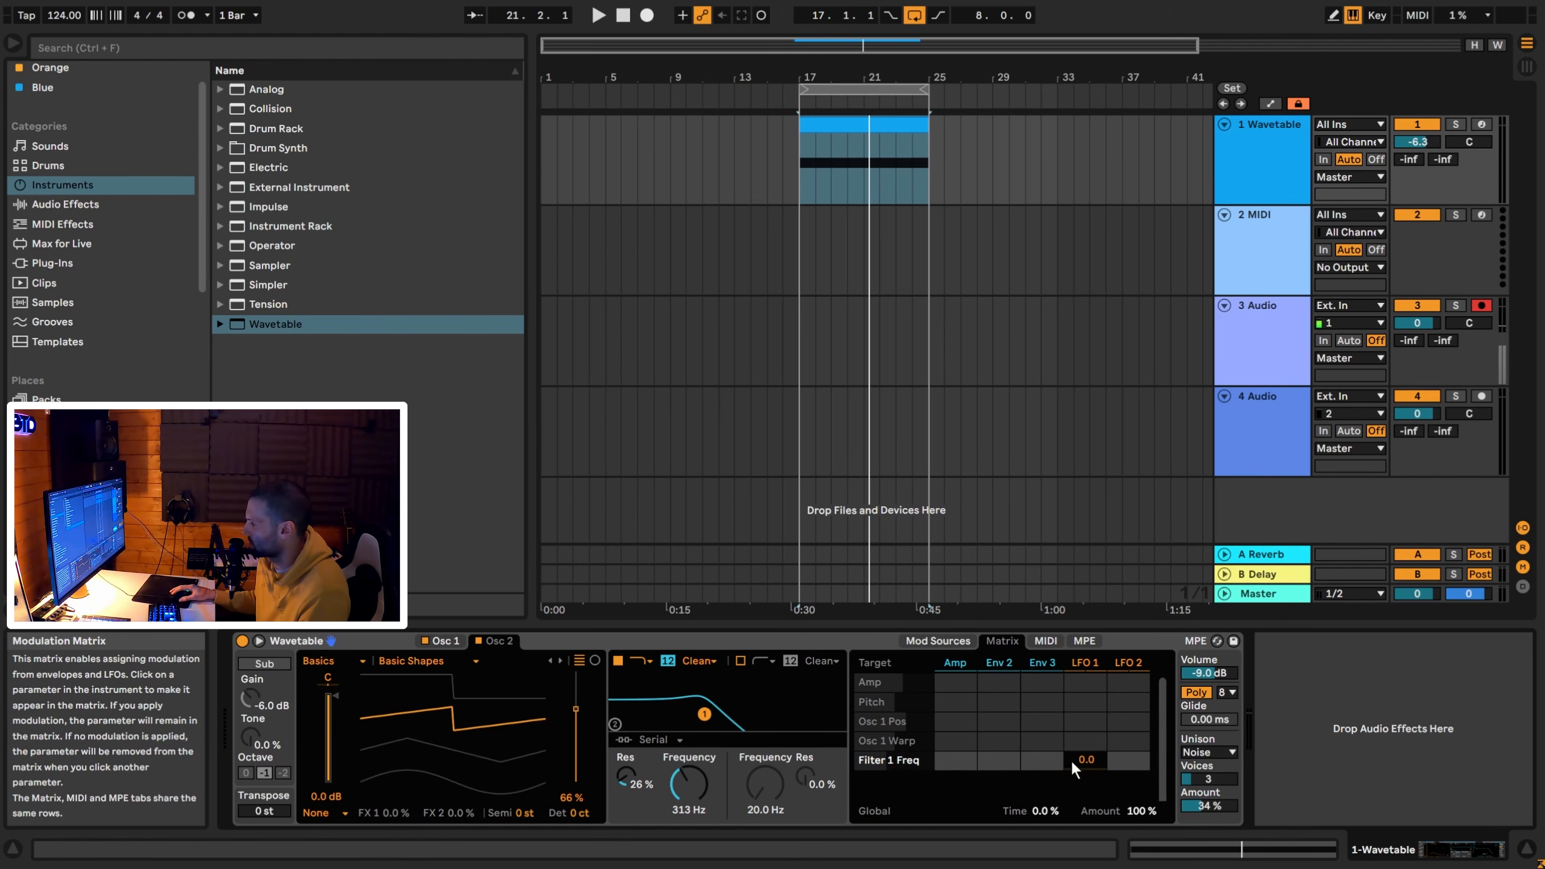
{"action": "key", "text": "space"}
{"action": "left_click_drag", "start_coordinate": [1084, 763], "coordinate": [1084, 782]}
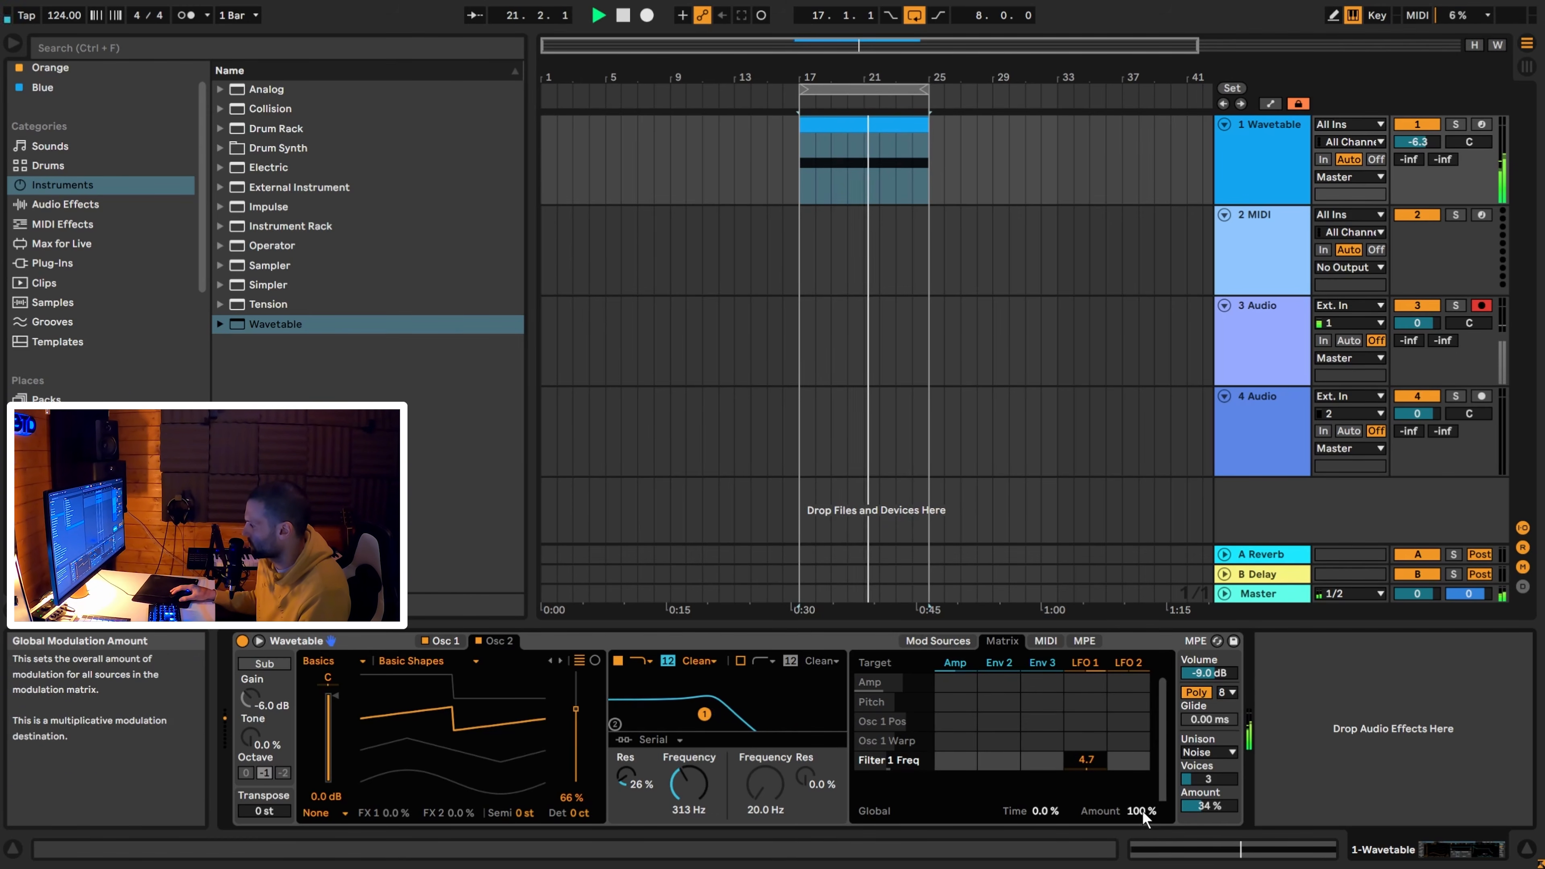
{"action": "left_click_drag", "start_coordinate": [1141, 811], "coordinate": [1141, 854]}
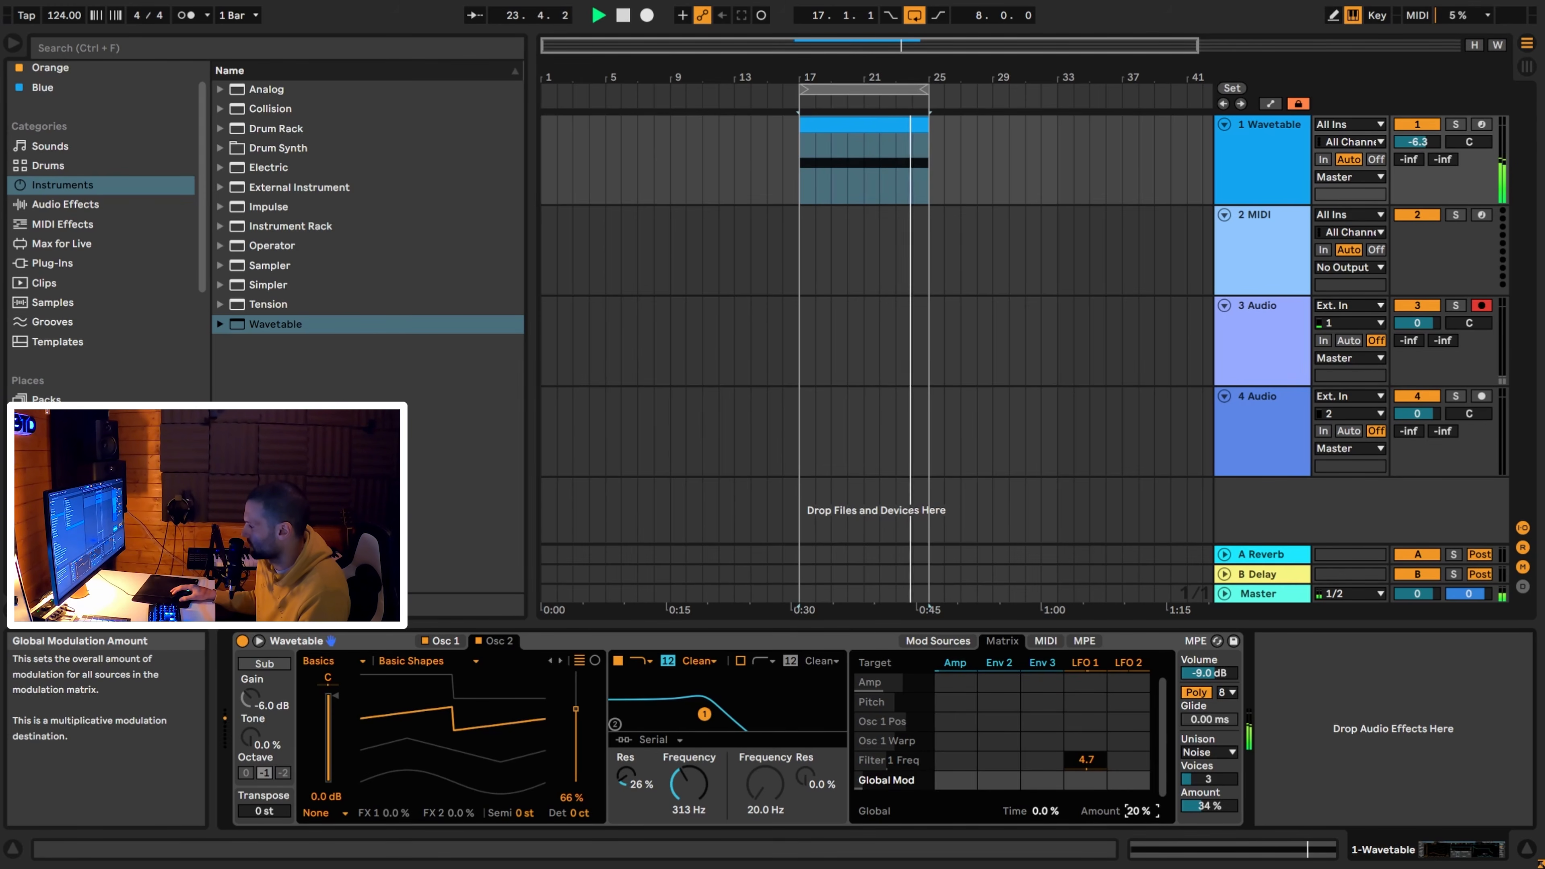
{"action": "left_click", "coordinate": [1089, 663]}
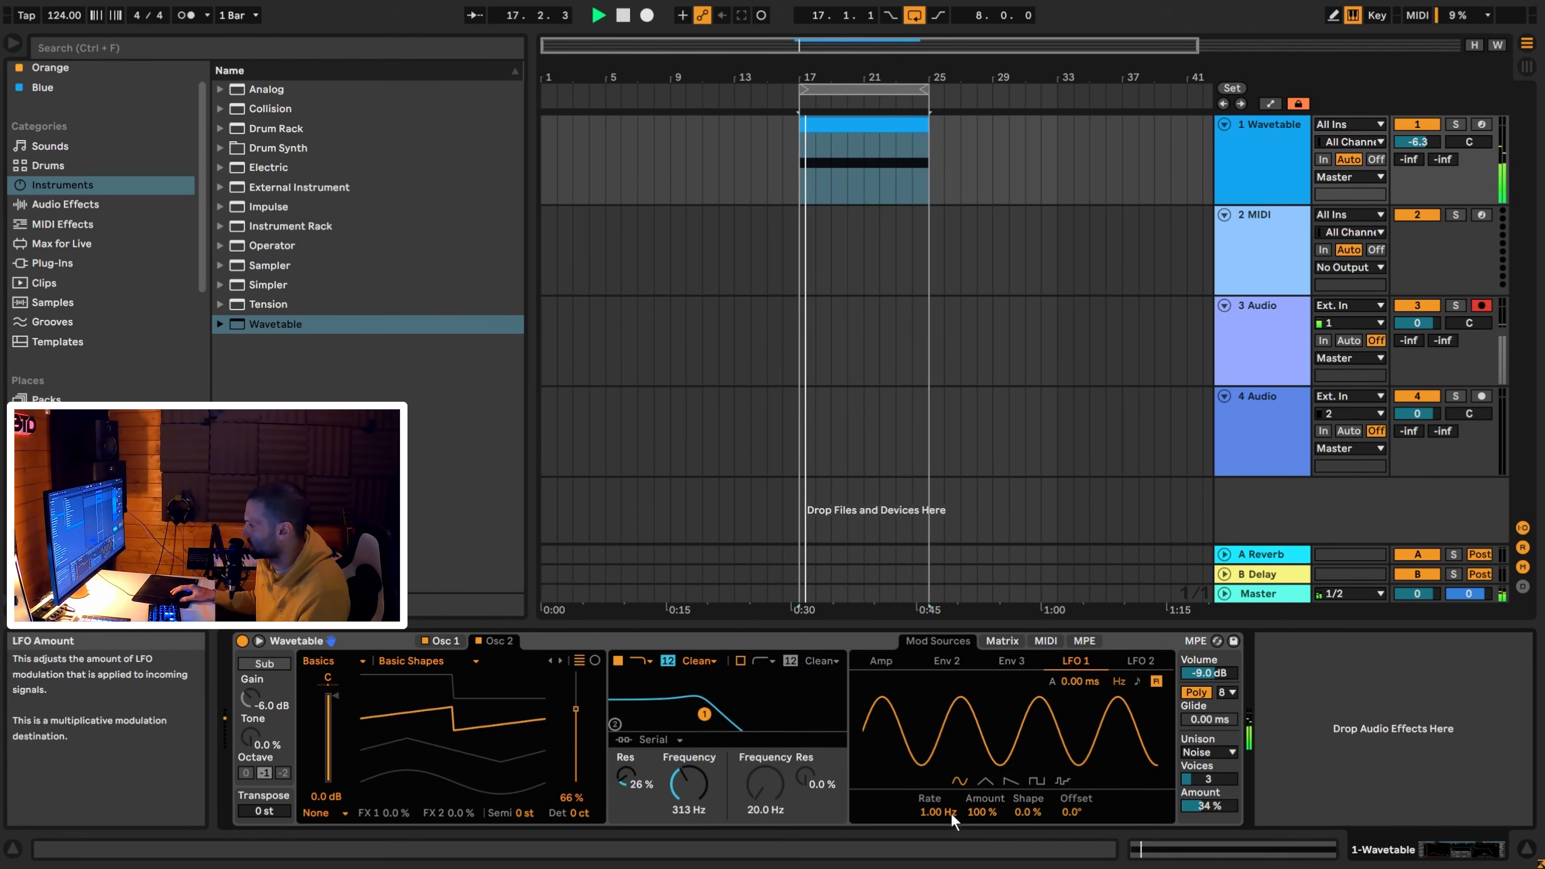
{"action": "left_click_drag", "start_coordinate": [932, 807], "coordinate": [933, 833]}
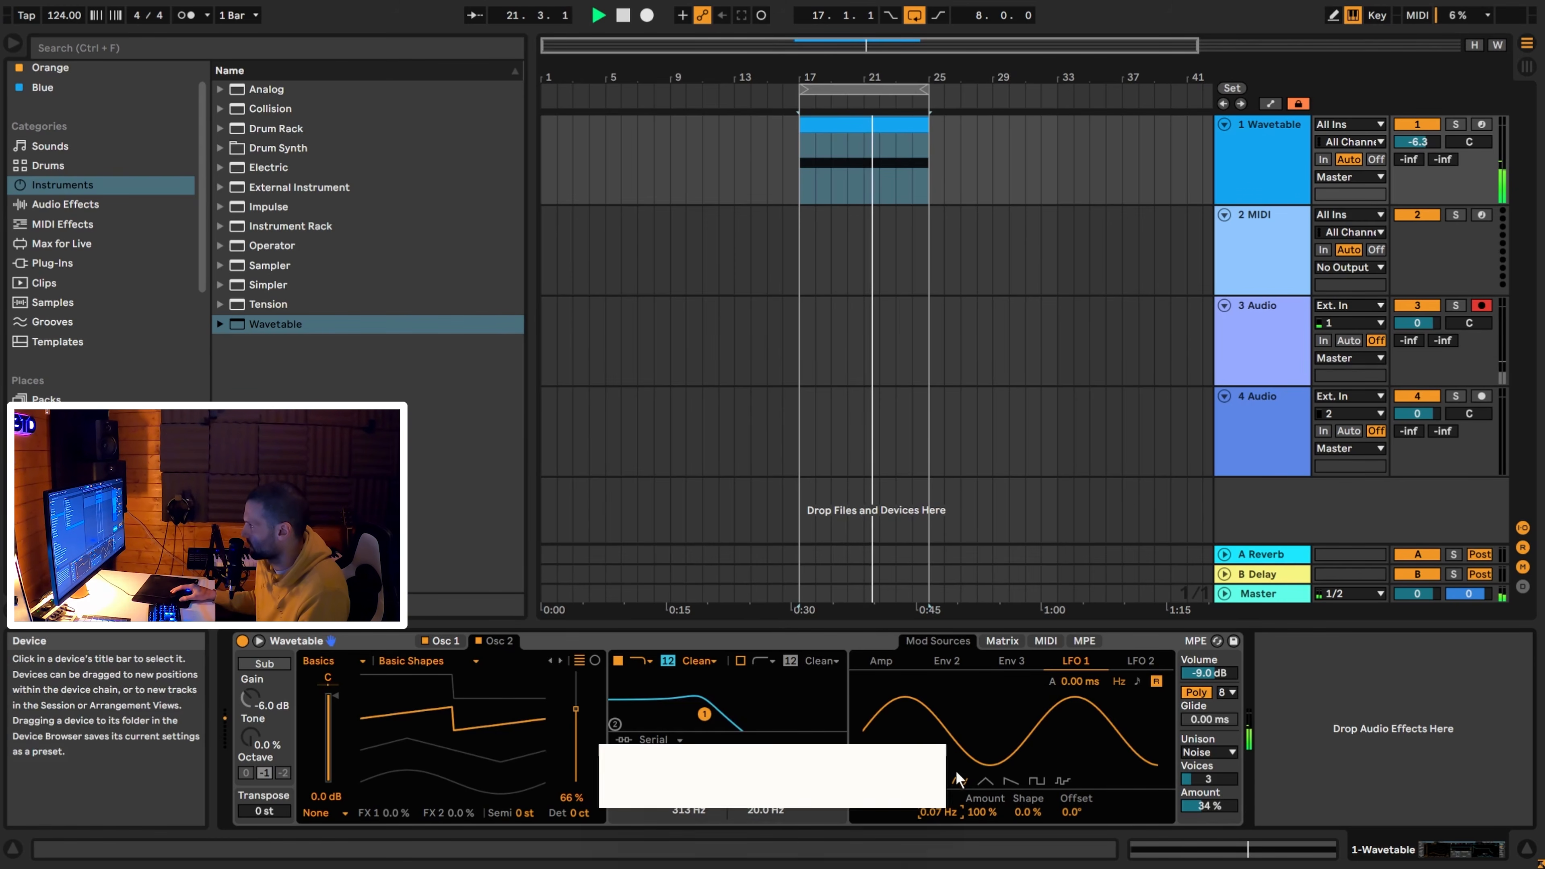
Search all browser content for "reverb" and add the Reverb effect after Wavetable.
{"action": "left_click", "coordinate": [414, 46]}
{"action": "type", "text": "reverb"}
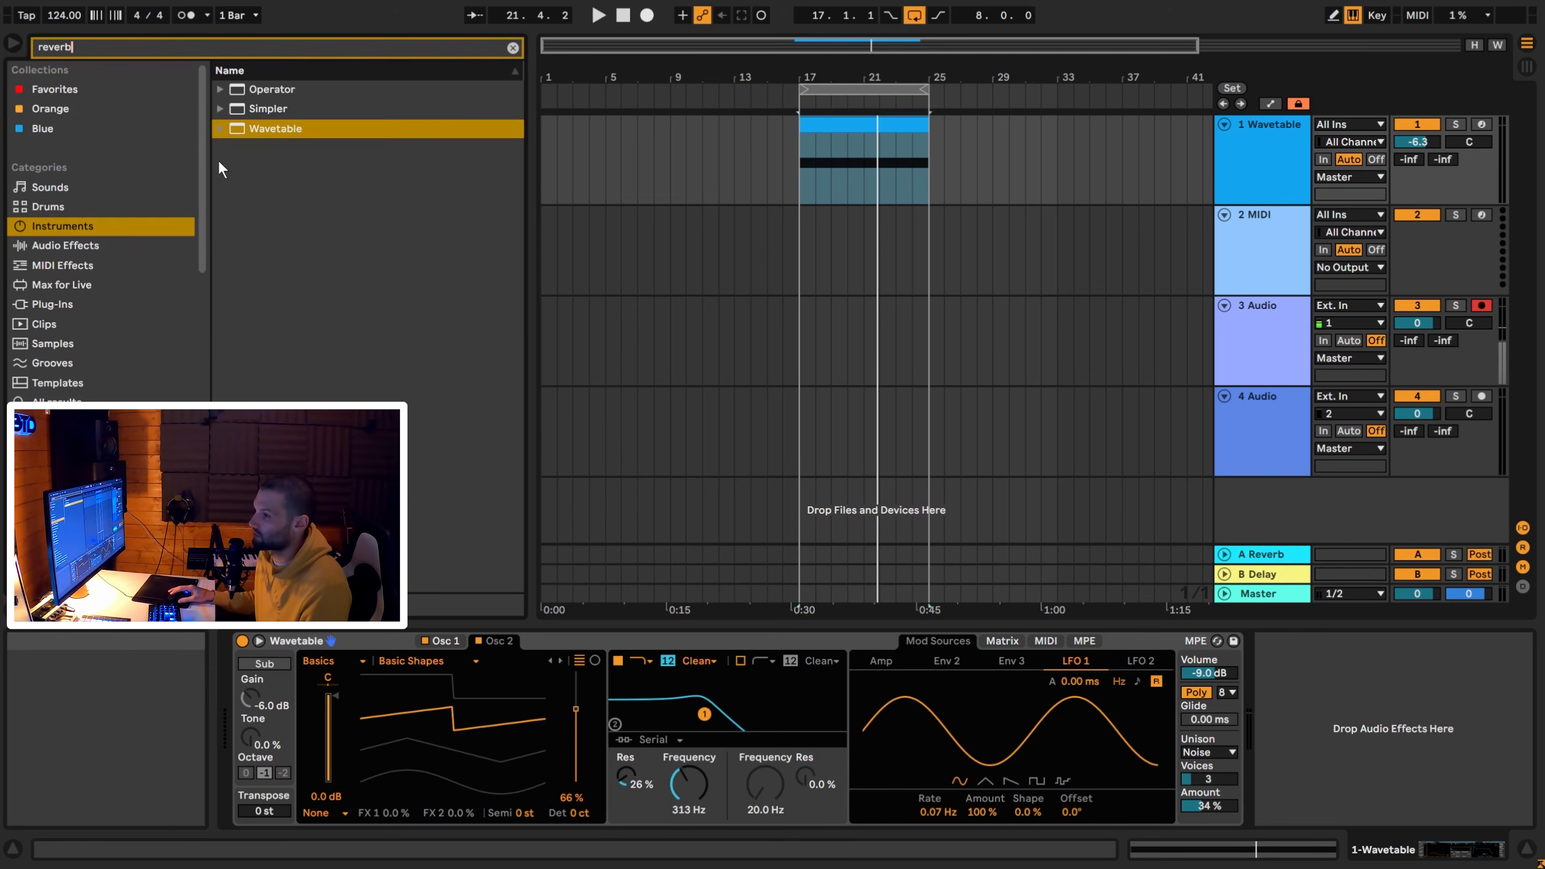
{"action": "left_click", "coordinate": [103, 402]}
{"action": "double_click", "coordinate": [255, 93]}
{"action": "left_click", "coordinate": [1039, 674]}
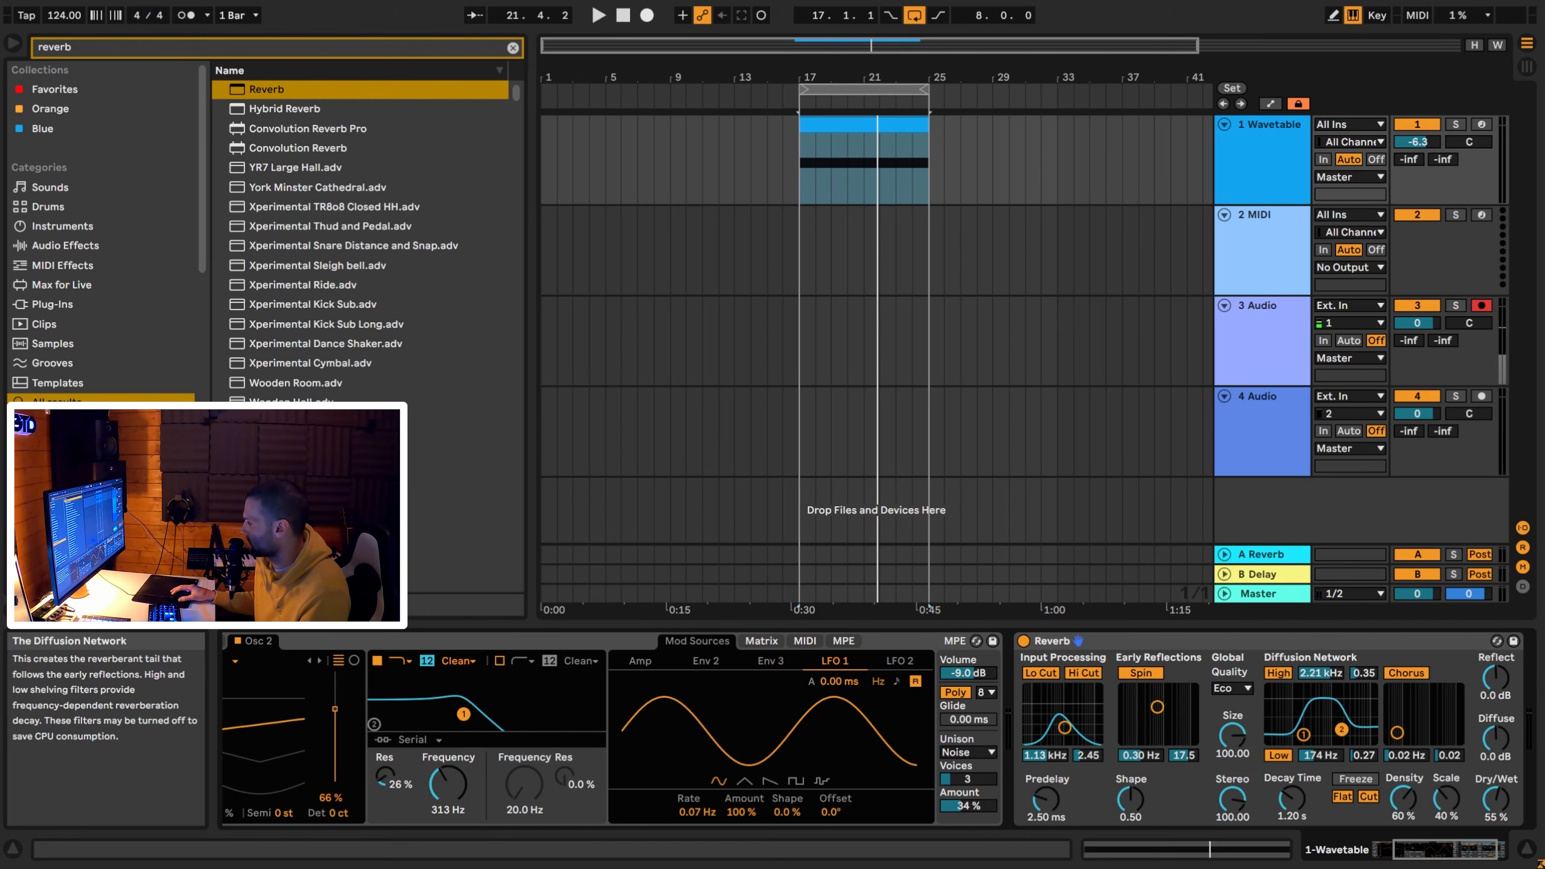
Set the Reverb's Dry/Wet to 50%, decay time to 24.3 s and size to about 288.
{"action": "left_click_drag", "start_coordinate": [1495, 798], "coordinate": [1495, 807]}
{"action": "key", "text": "space"}
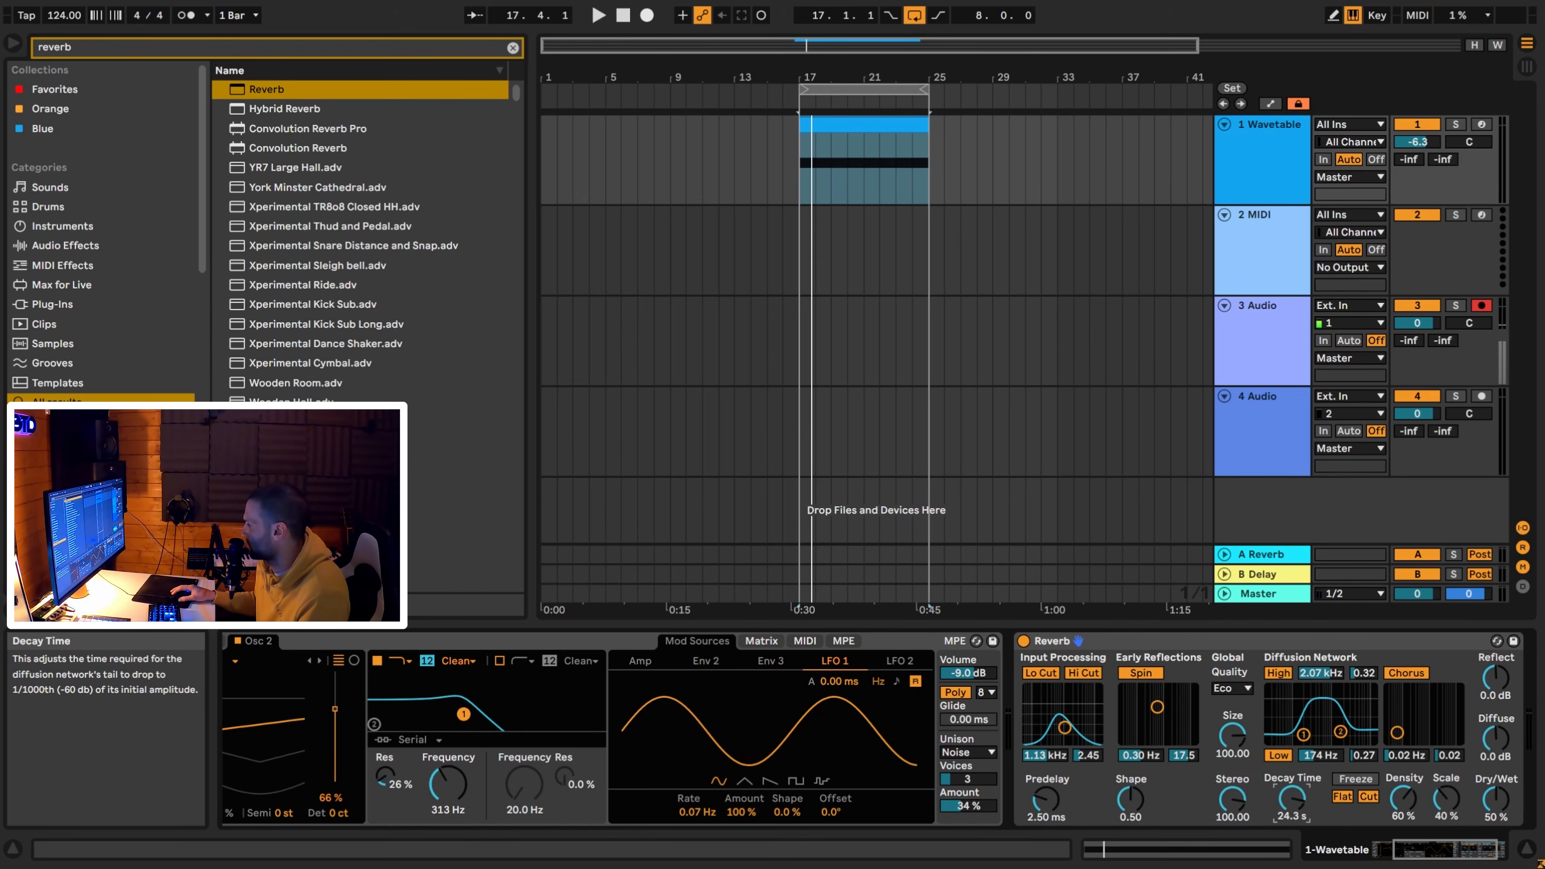
{"action": "left_click", "coordinate": [1231, 736]}
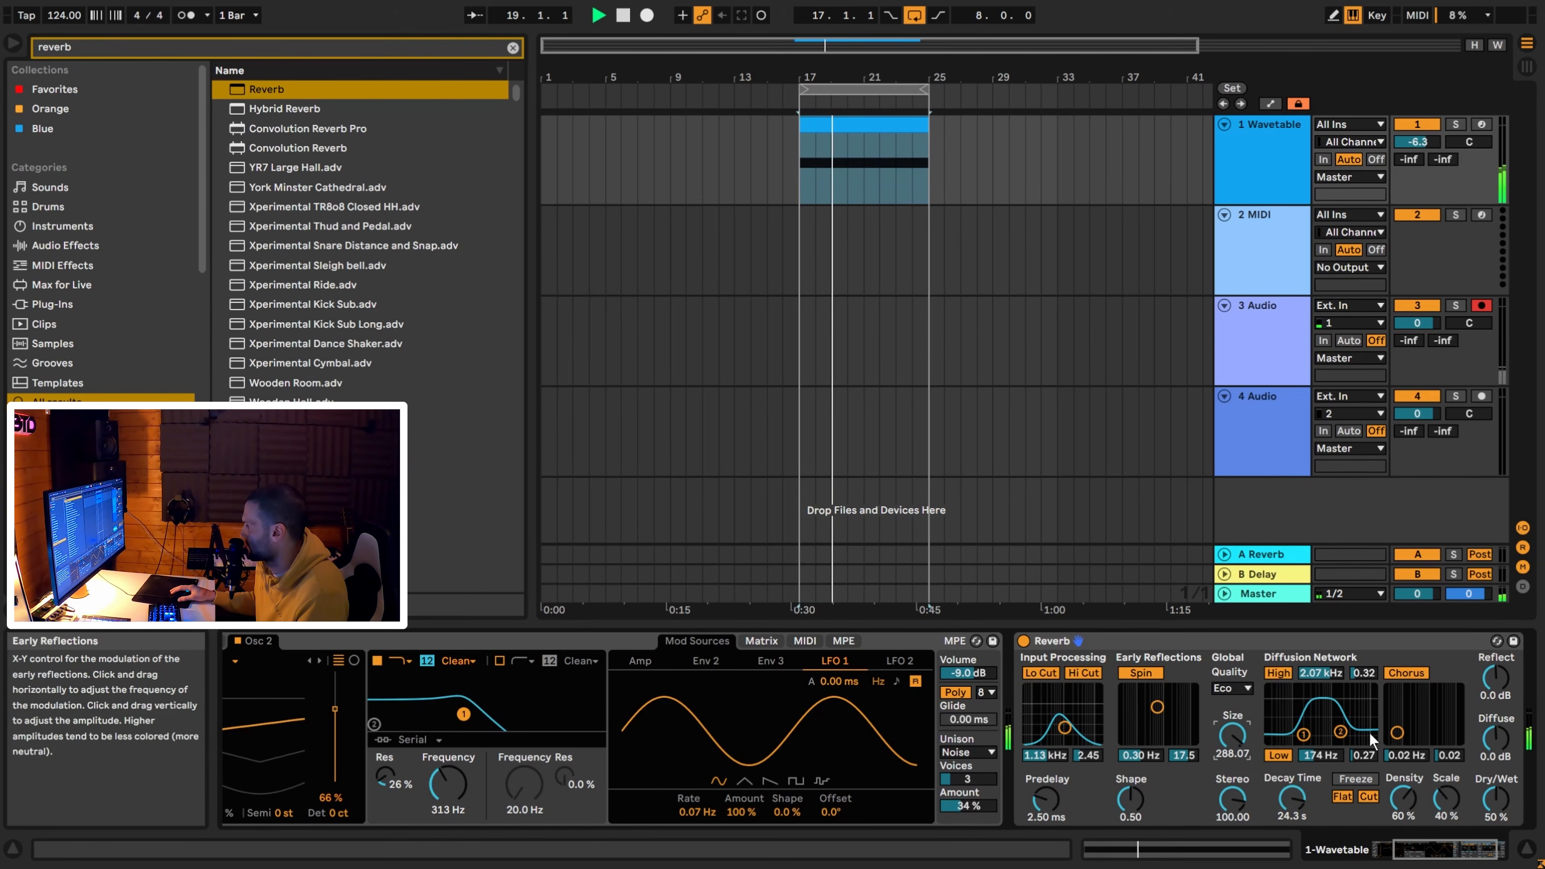
Reduce the Reverb's early reflections modulation to about 0.27 Hz and 3.99, and set its global quality to High.
{"action": "left_click_drag", "start_coordinate": [1157, 706], "coordinate": [1154, 719]}
{"action": "left_click", "coordinate": [1399, 733]}
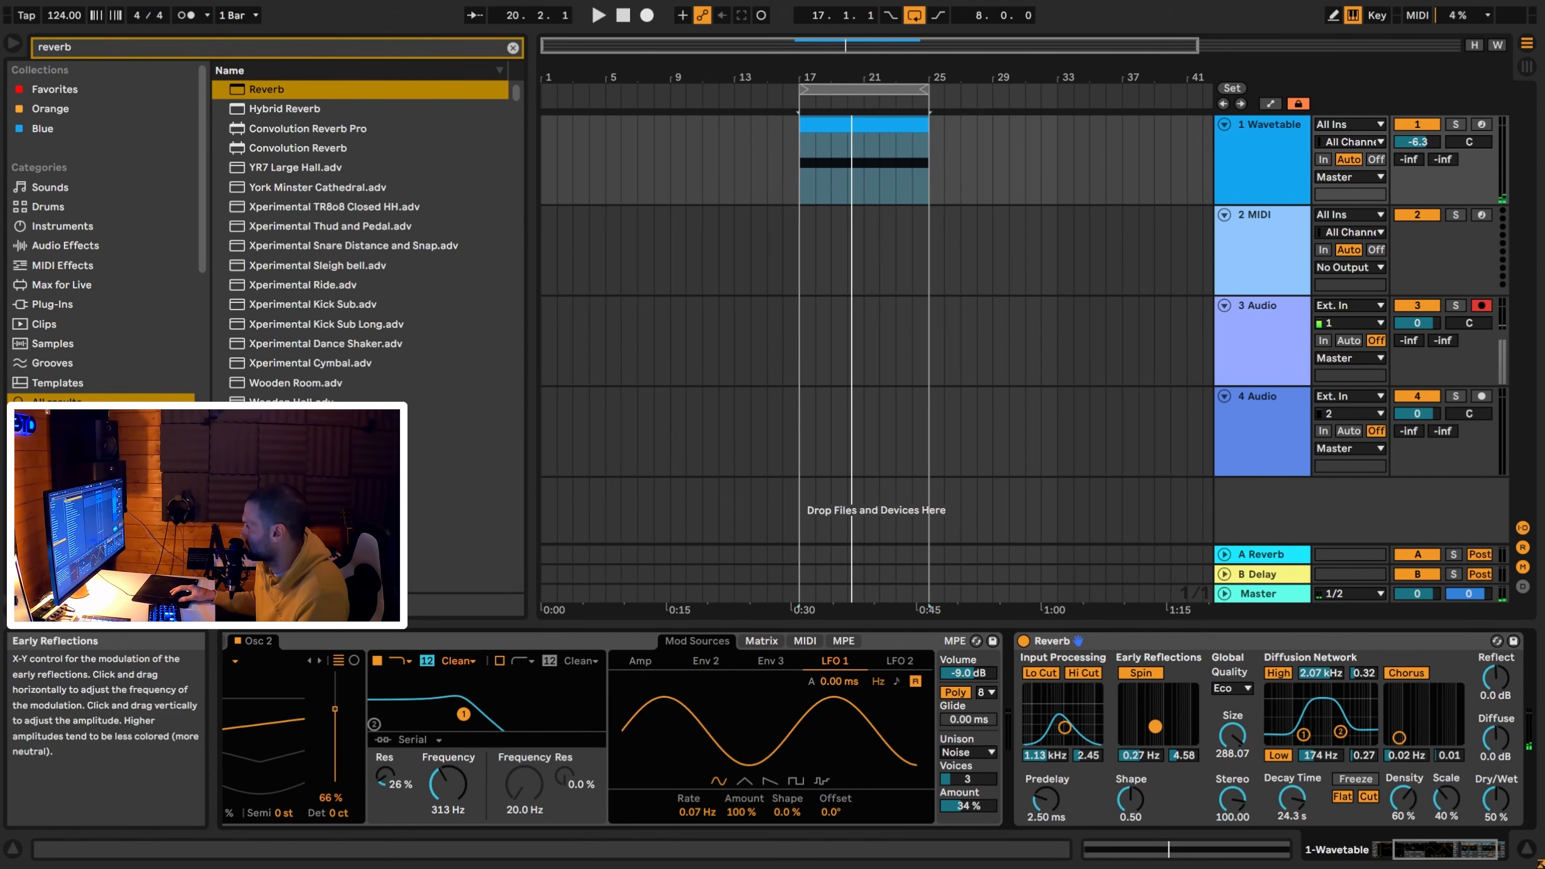
{"action": "key", "text": "space"}
{"action": "left_click", "coordinate": [1232, 688]}
{"action": "left_click", "coordinate": [1231, 734]}
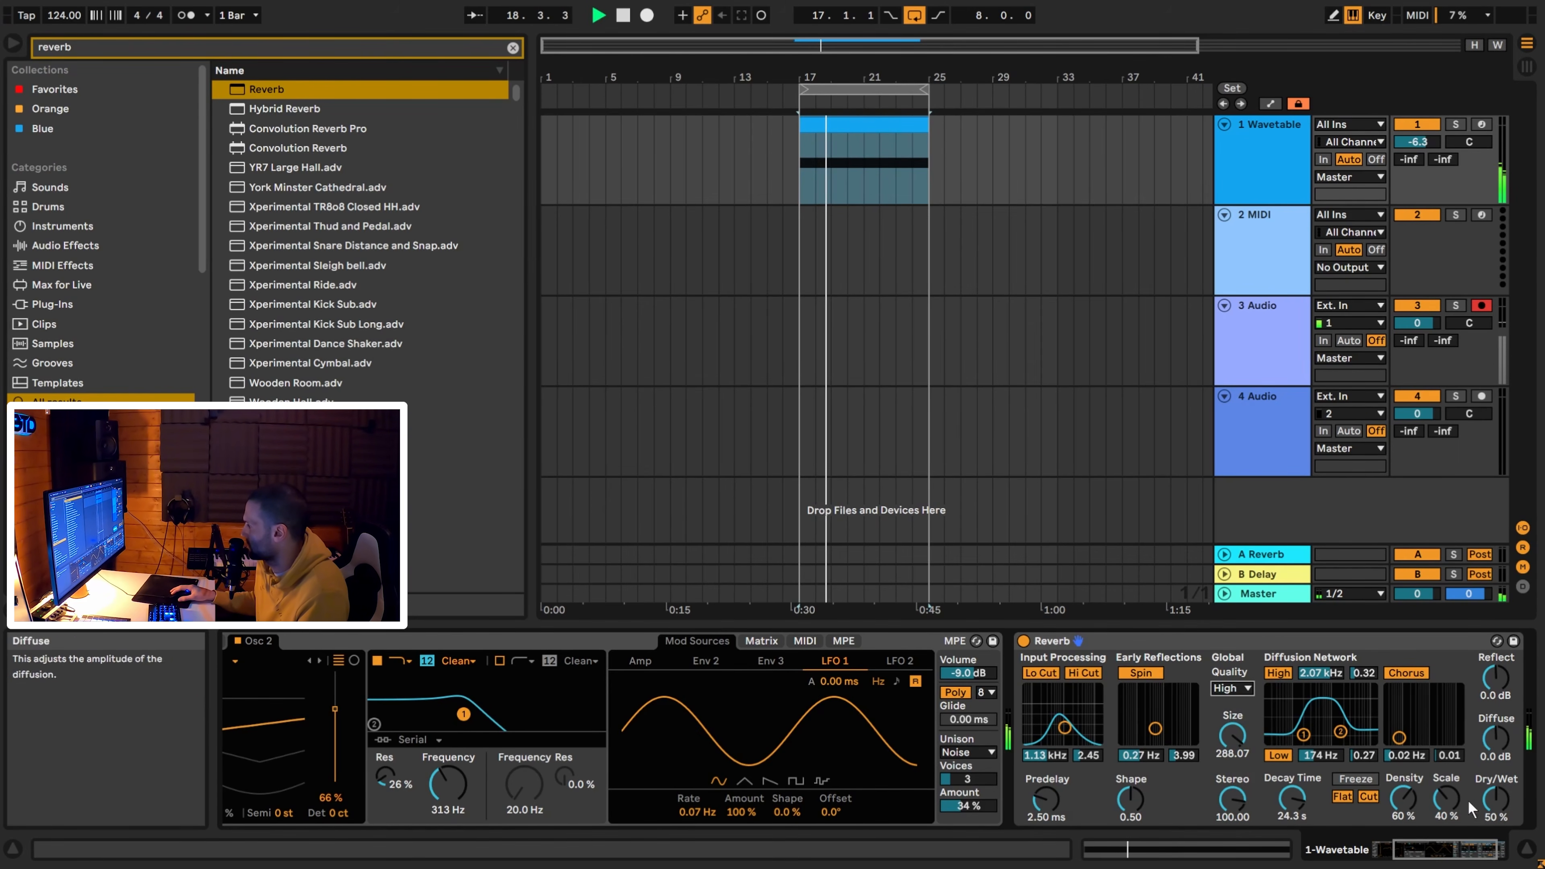
Raise the Reverb's Dry/Wet to 67% and Wavetable's filter cutoff to about 676 Hz.
{"action": "left_click_drag", "start_coordinate": [1495, 799], "coordinate": [1496, 797]}
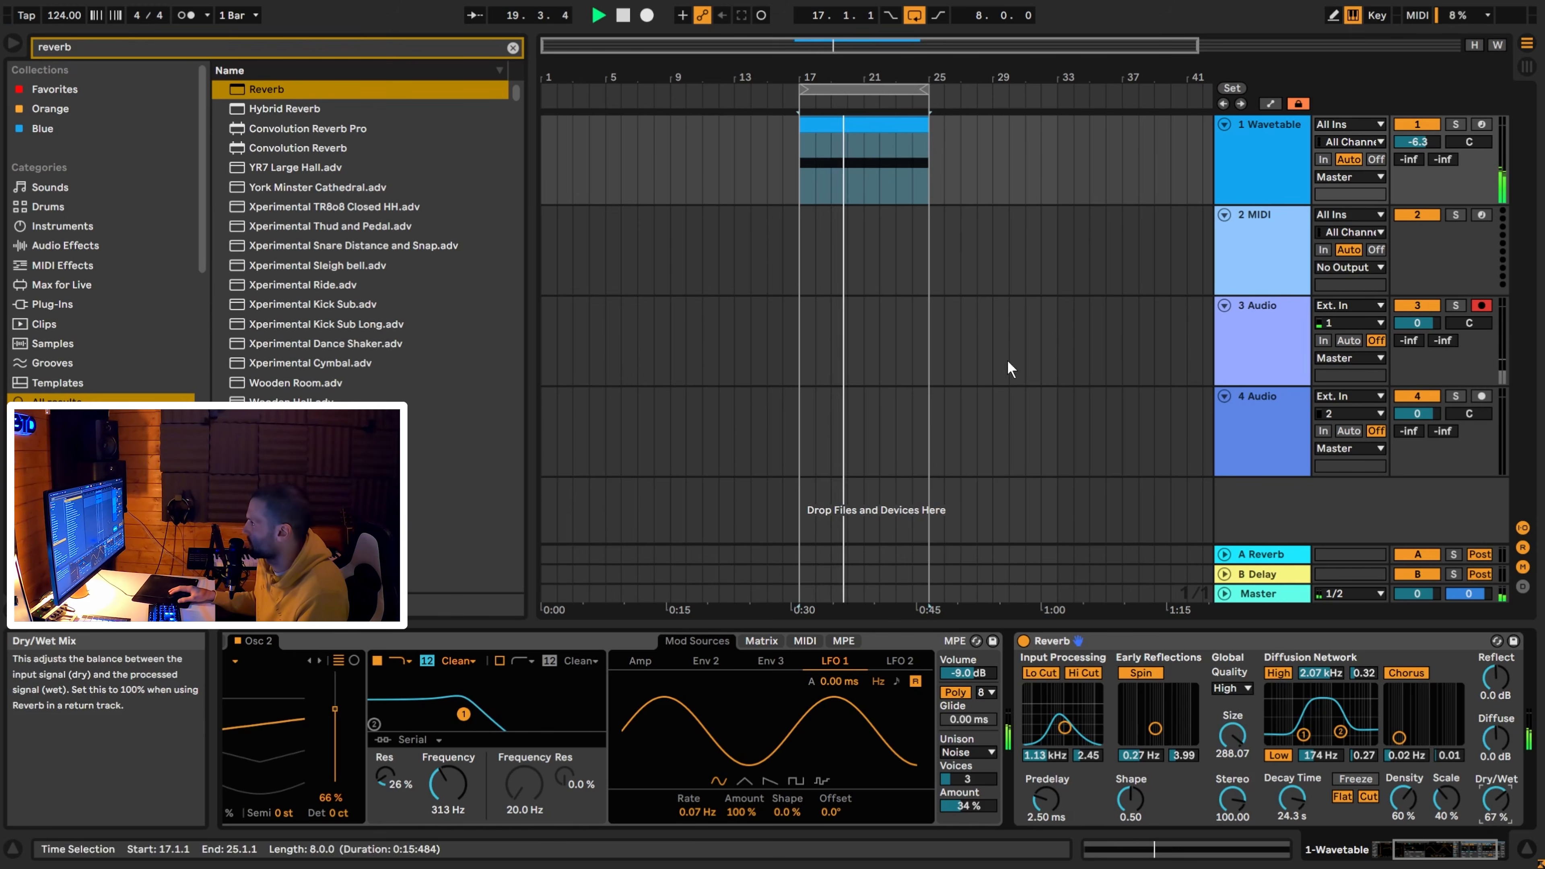
{"action": "mouse_move", "coordinate": [463, 713]}
{"action": "left_mouse_down"}
{"action": "mouse_move", "coordinate": [510, 713]}
{"action": "mouse_move", "coordinate": [487, 714]}
{"action": "left_mouse_up"}
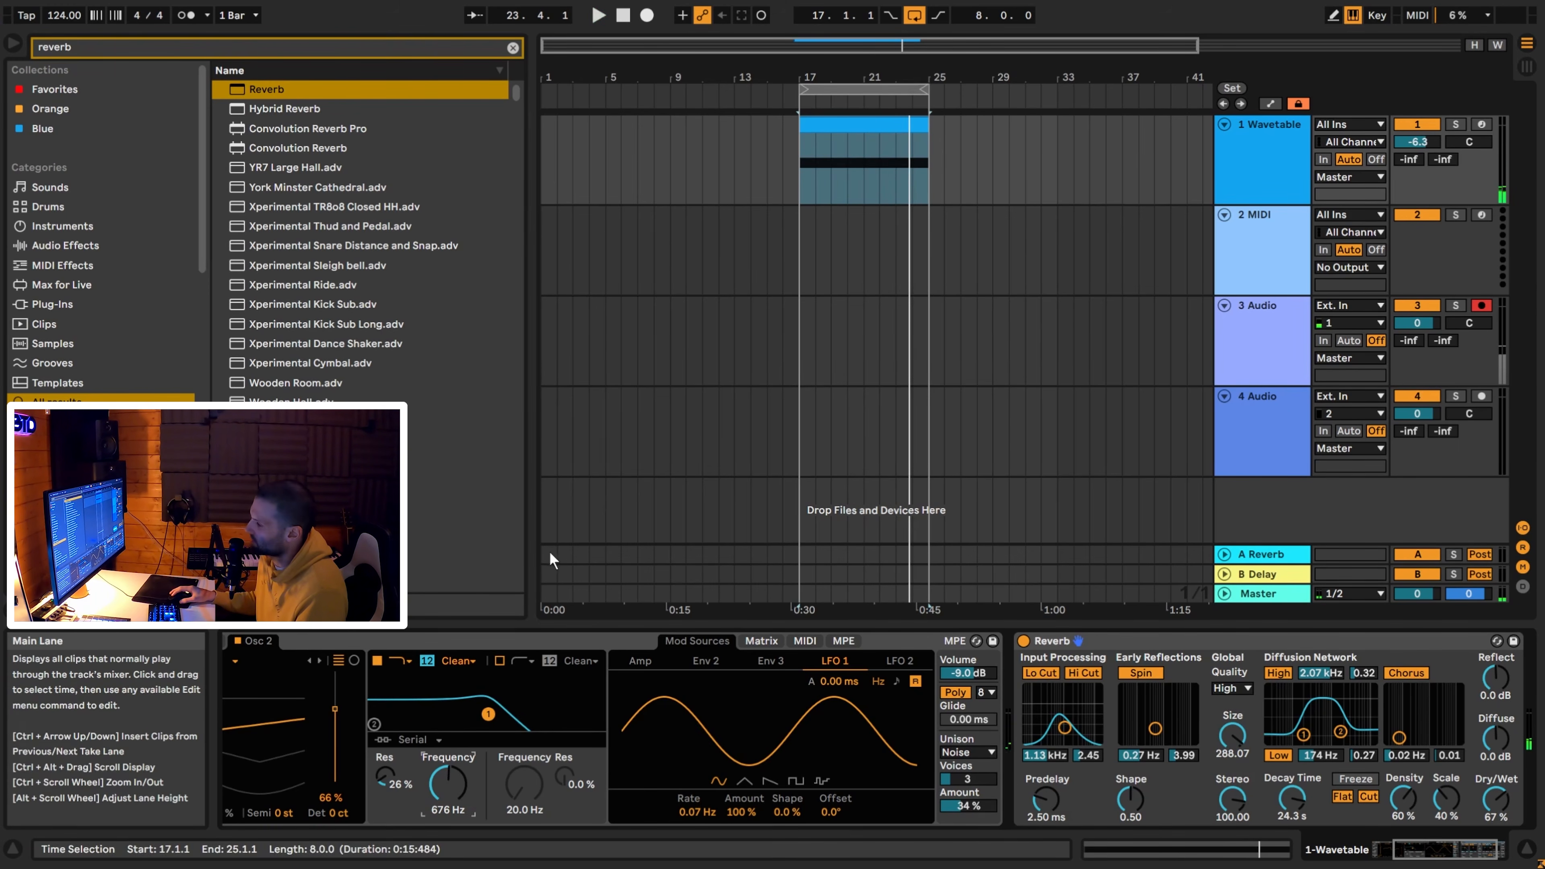
Rename the first Wavetable track as "drone".
{"action": "key", "text": "ctrl+r"}
{"action": "type", "text": "dron"}
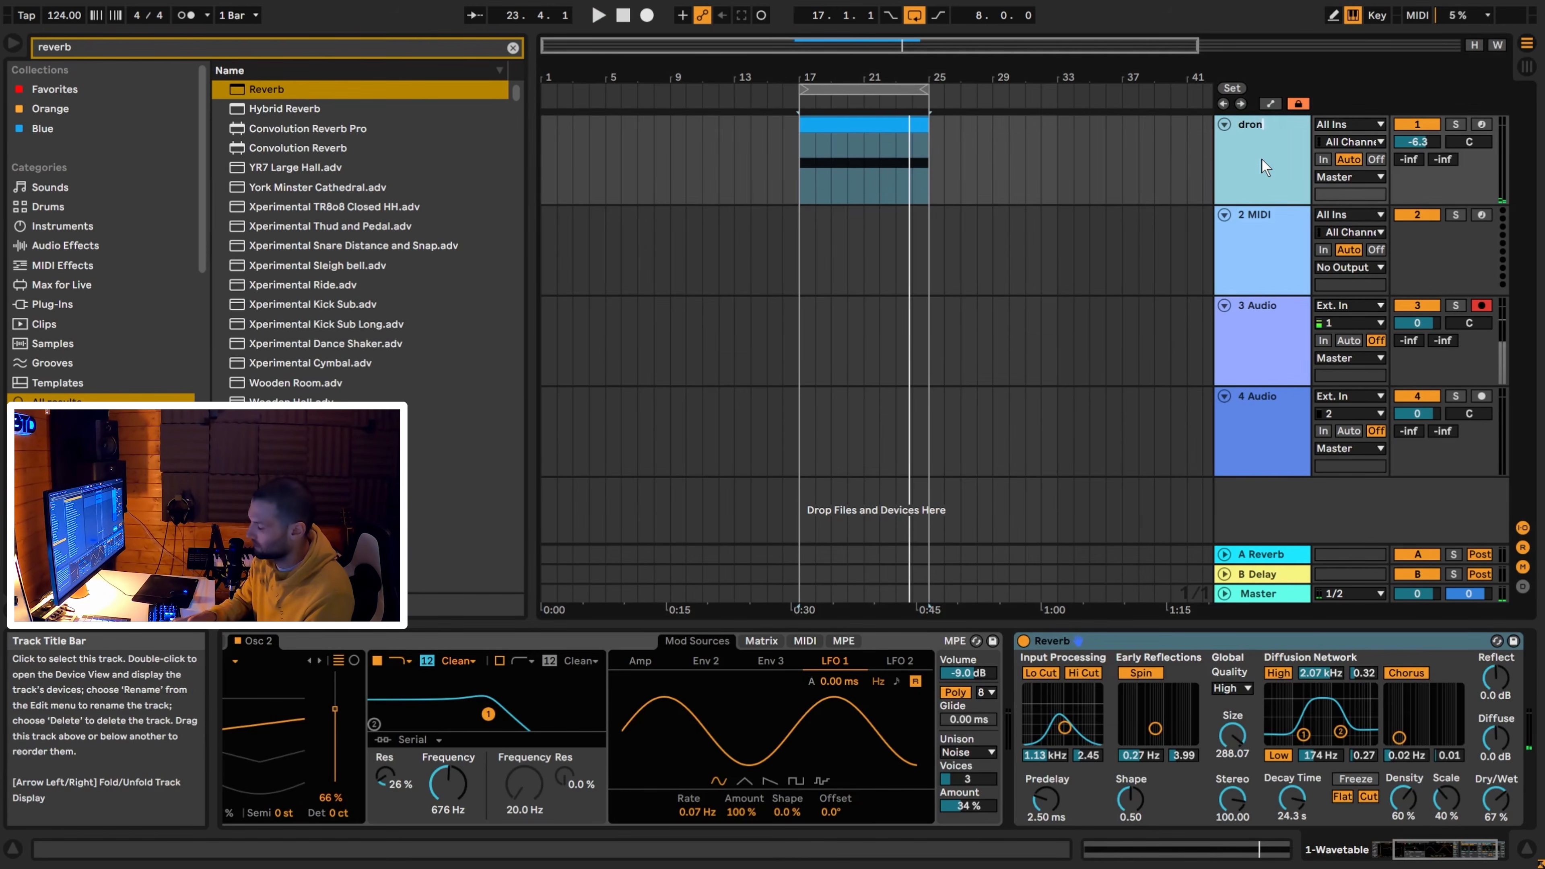
{"action": "type", "text": "e"}
Search the browser for Wavetable, load it on the second MIDI track, and rename that track "Arpeggio".
{"action": "left_click", "coordinate": [797, 262]}
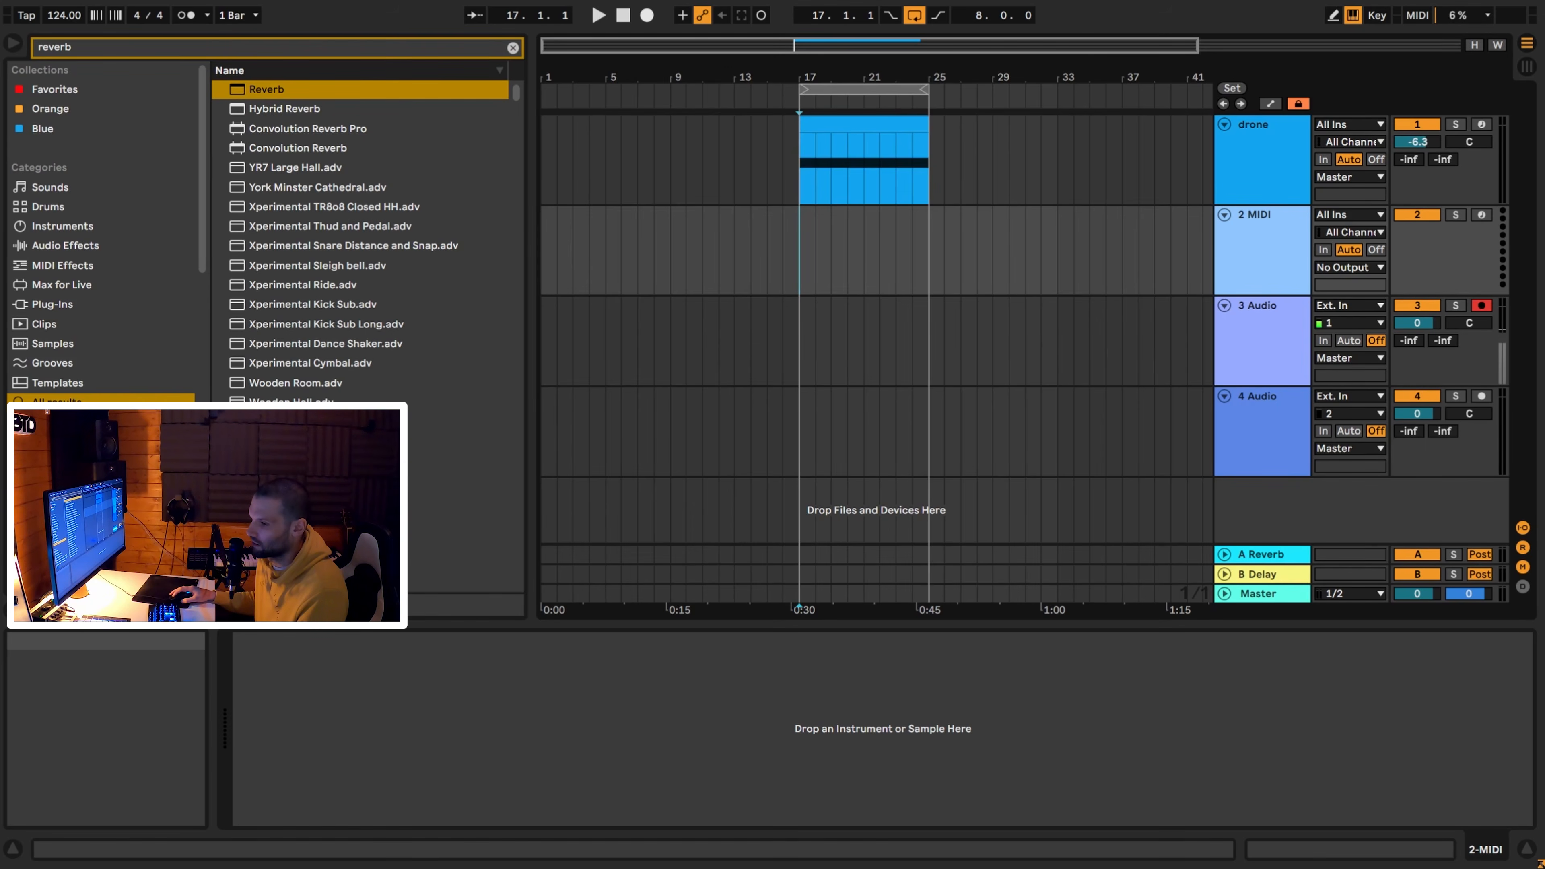
{"action": "left_click", "coordinate": [513, 47]}
{"action": "type", "text": "wa"}
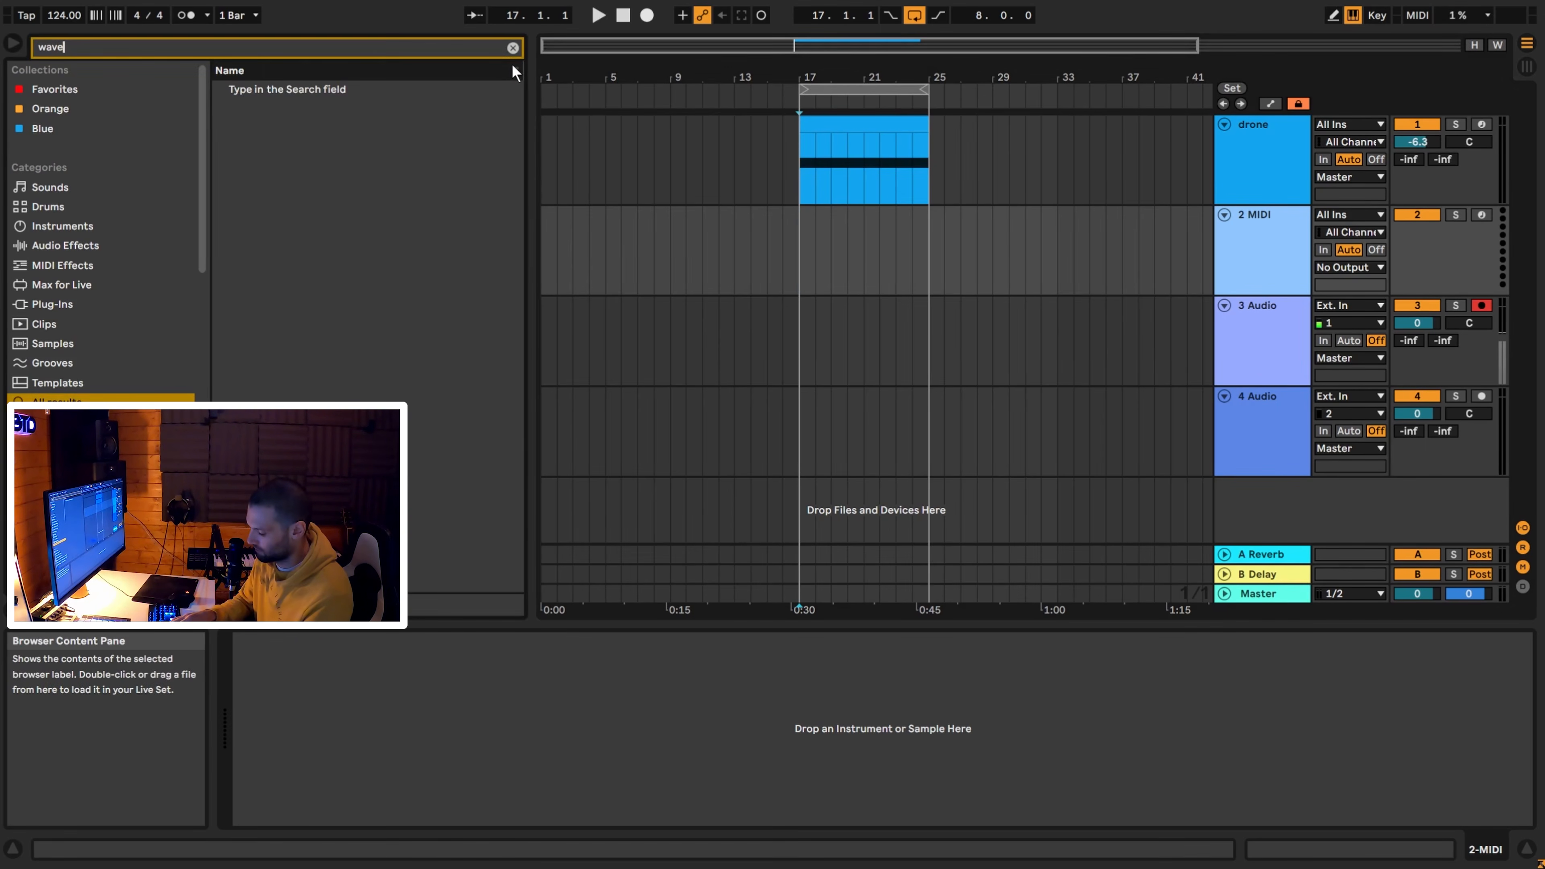
{"action": "type", "text": "ve"}
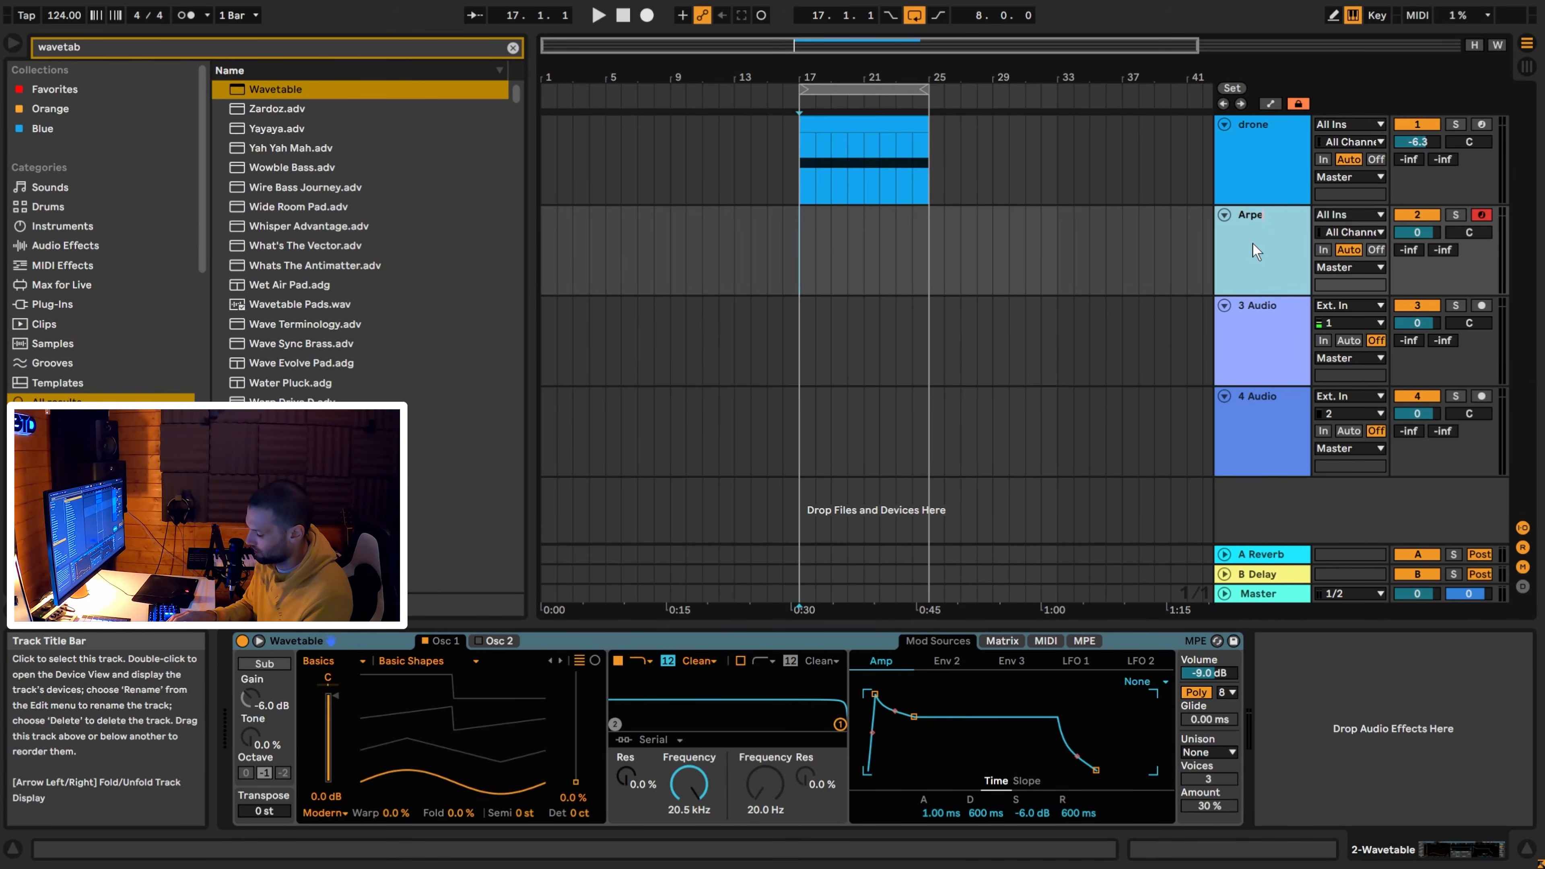
Create an empty four-bar MIDI clip on the Arpeggio track starting at bar 17.
{"action": "left_click", "coordinate": [925, 268], "text": "shift"}
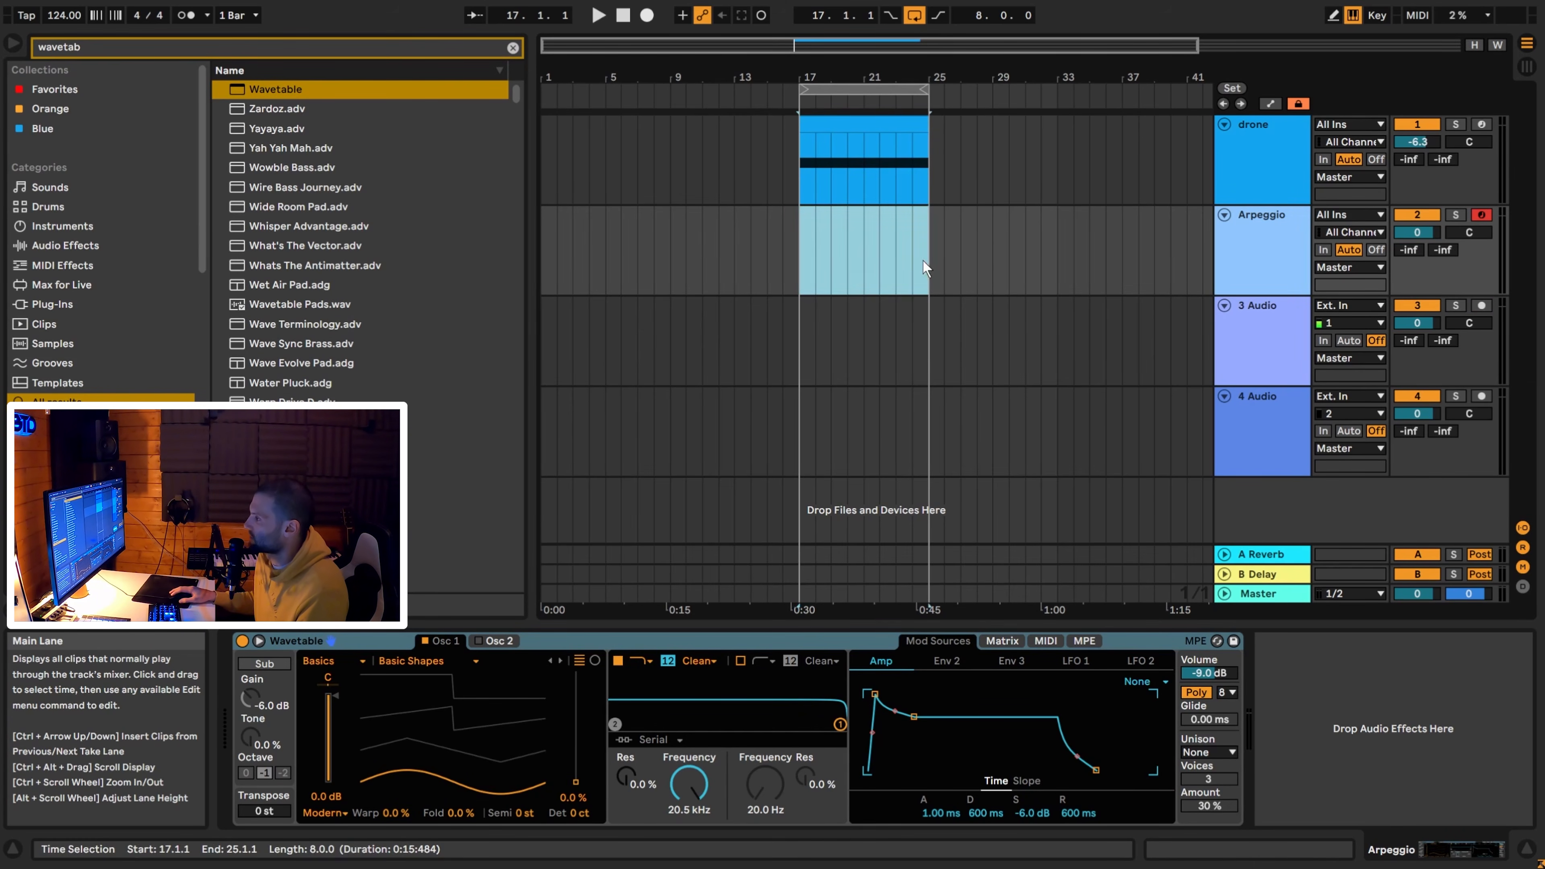
{"action": "left_click", "coordinate": [830, 268], "text": "shift"}
{"action": "key", "text": "ctrl+shift+m"}
Set the wavetable position of Osc 1 to 75% on the Arpeggio track's Wavetable.
{"action": "key", "text": "shift+Tab"}
{"action": "left_click_drag", "start_coordinate": [576, 781], "coordinate": [576, 733]}
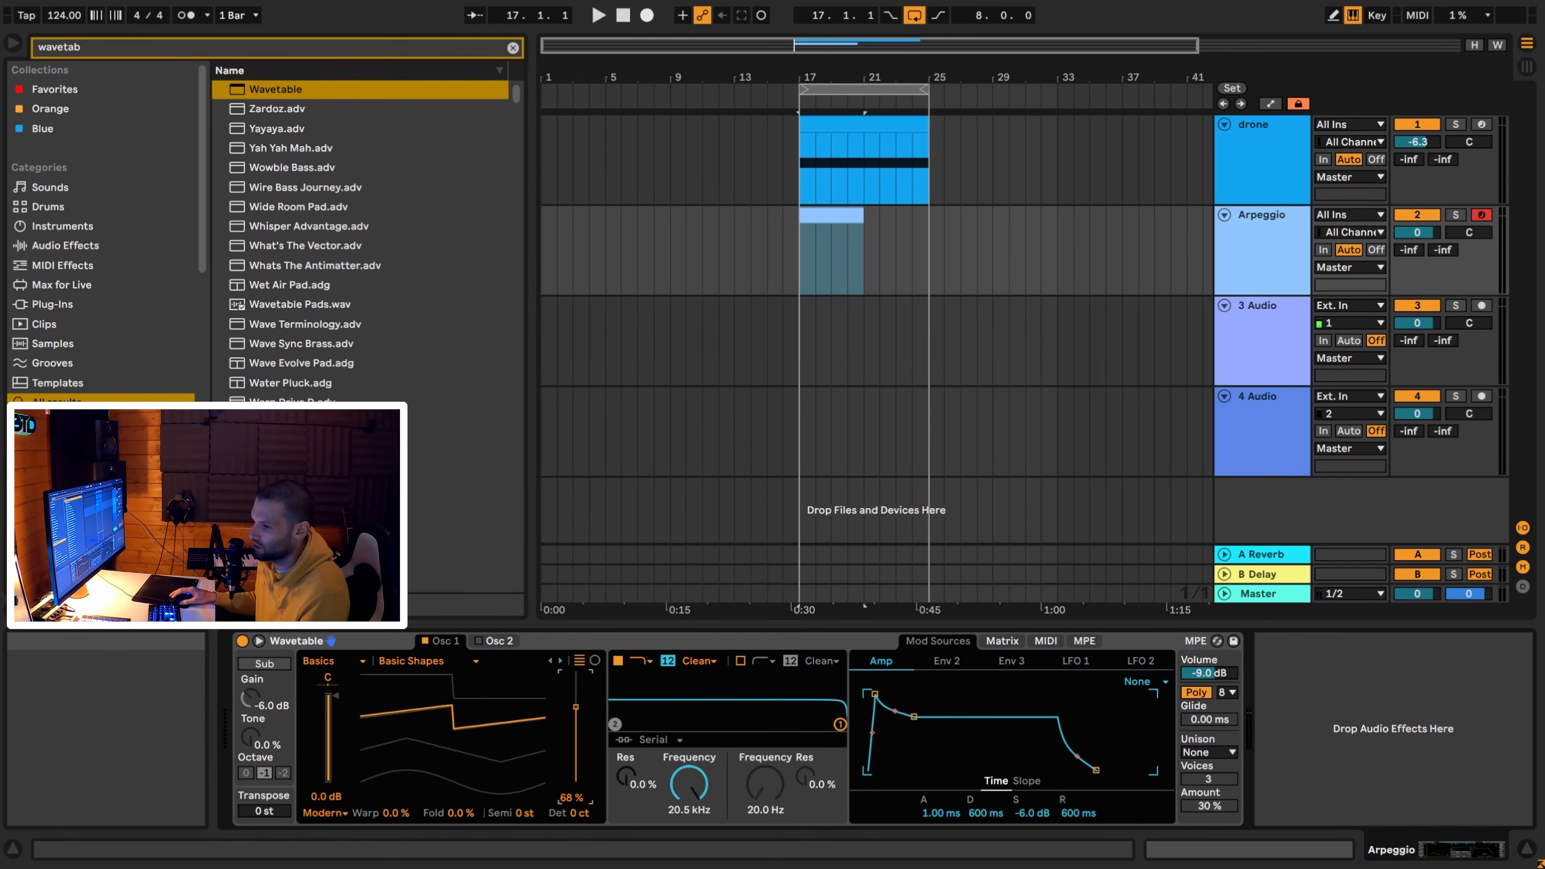
{"action": "left_click_drag", "start_coordinate": [453, 668], "coordinate": [453, 644]}
{"action": "left_click_drag", "start_coordinate": [576, 701], "coordinate": [576, 698]}
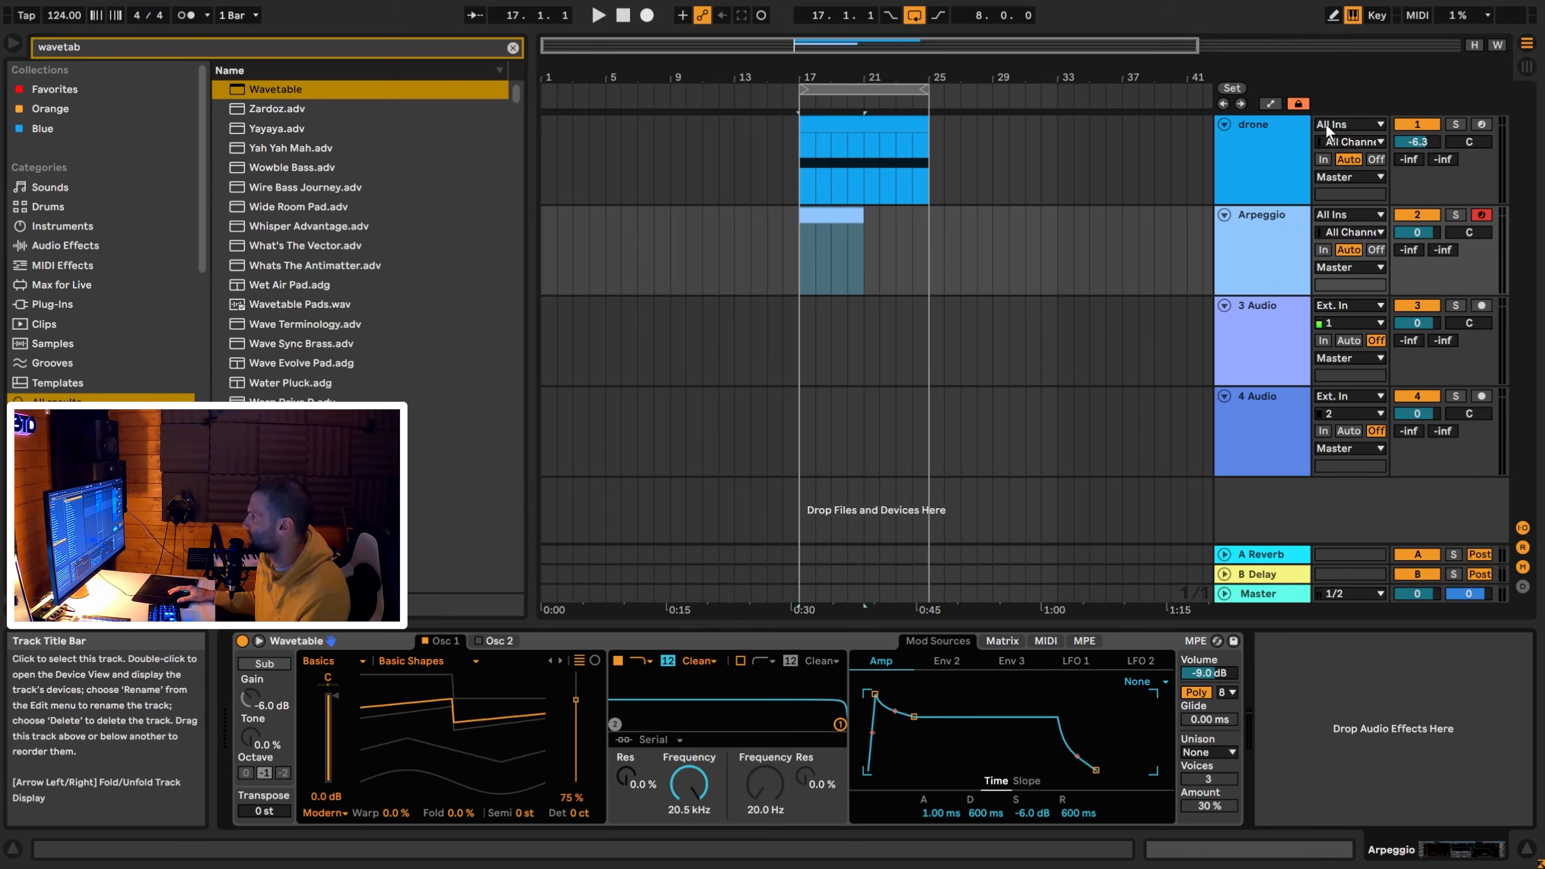
Enter sixteenth notes F4 at 1.1.1, A3 at 1.1.3 and C4 at 1.2.3 in the Arpeggio clip, auditioning them during playback.
{"action": "key", "text": "shift+Tab"}
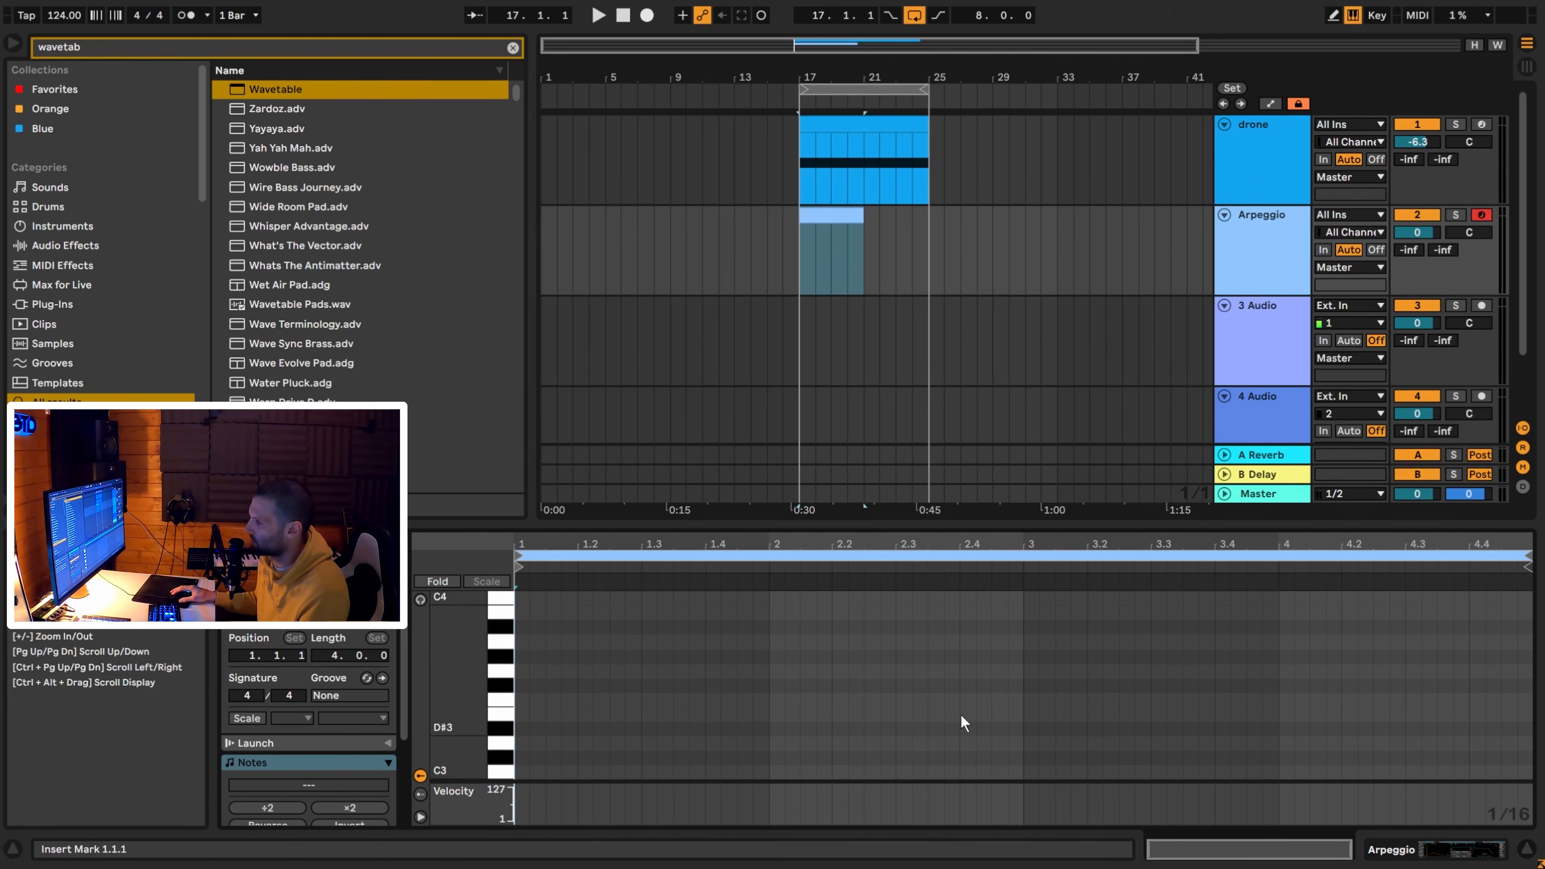
{"action": "scroll", "coordinate": [547, 672], "scroll_direction": "up", "scroll_amount": 3}
{"action": "double_click", "coordinate": [521, 648]}
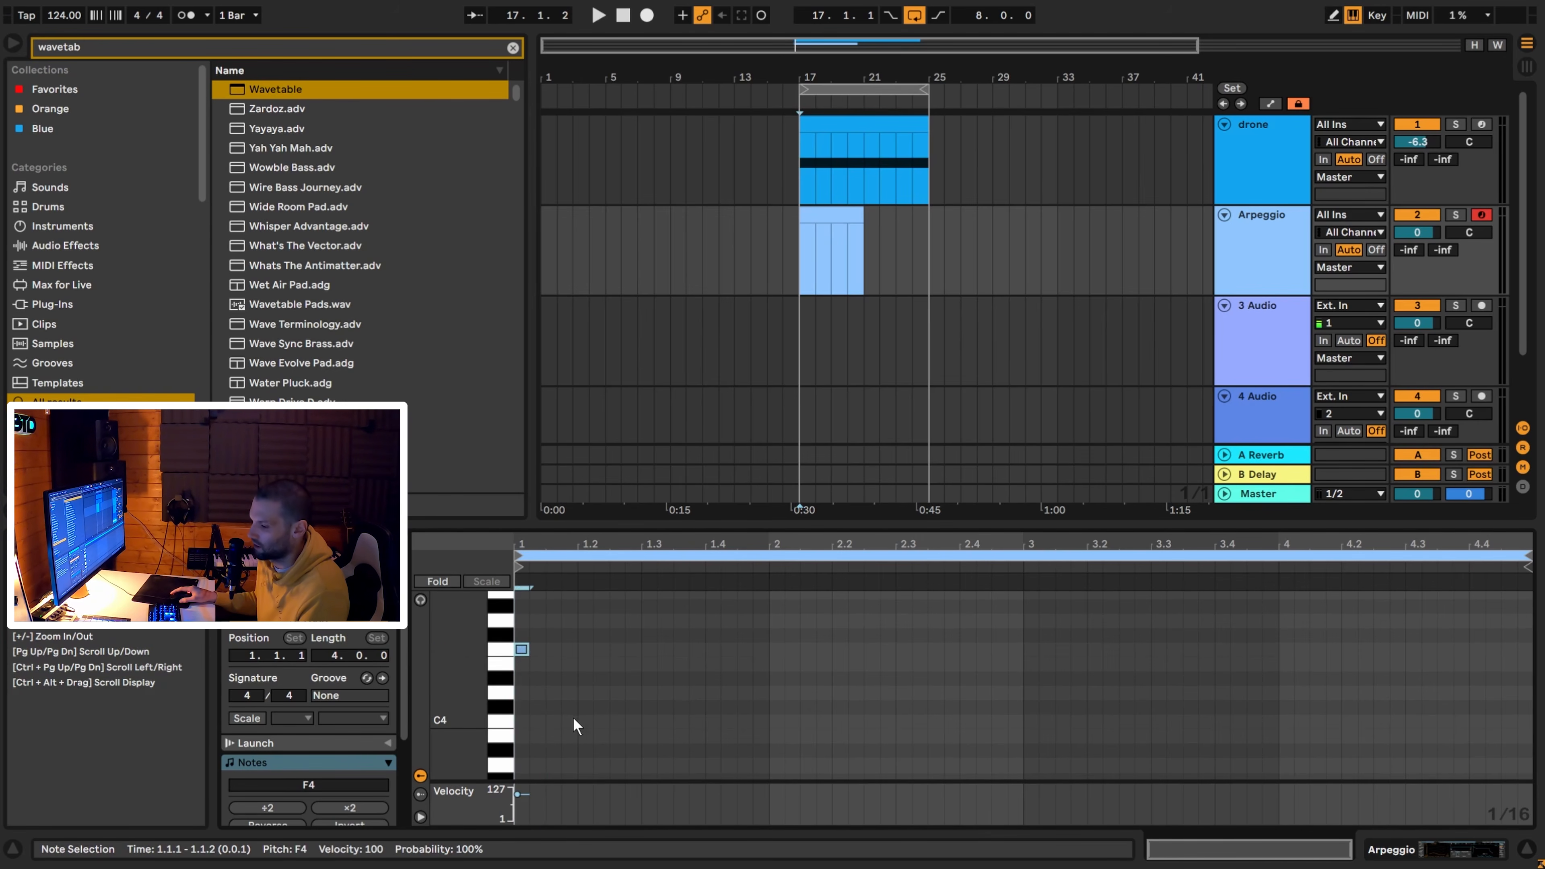
{"action": "scroll", "coordinate": [565, 755], "scroll_direction": "down", "scroll_amount": 1}
{"action": "double_click", "coordinate": [554, 744]}
{"action": "key", "text": "space"}
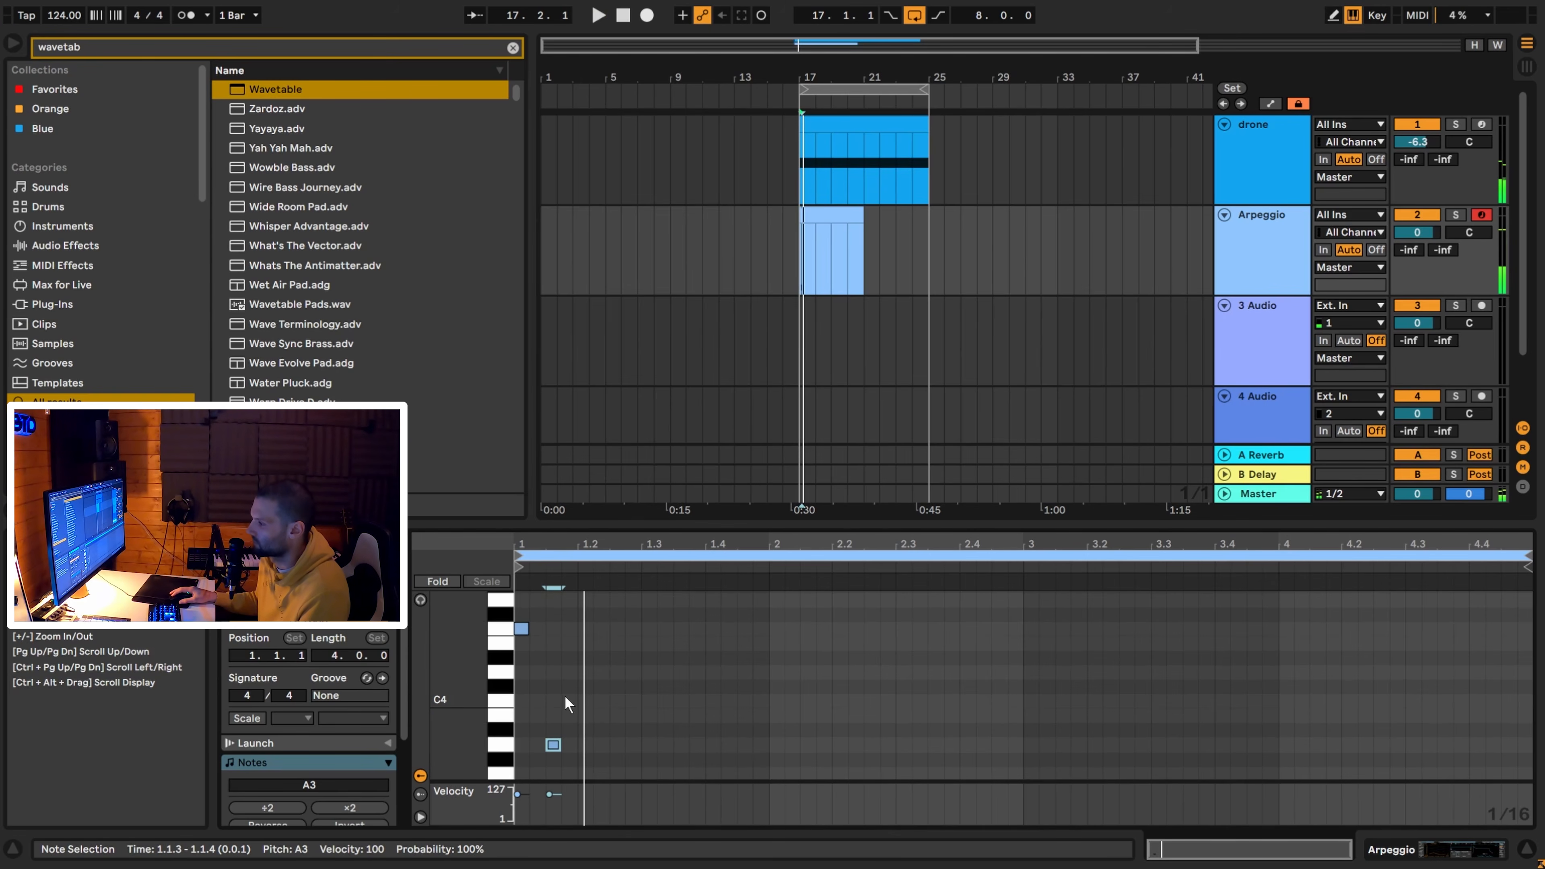
{"action": "double_click", "coordinate": [598, 700]}
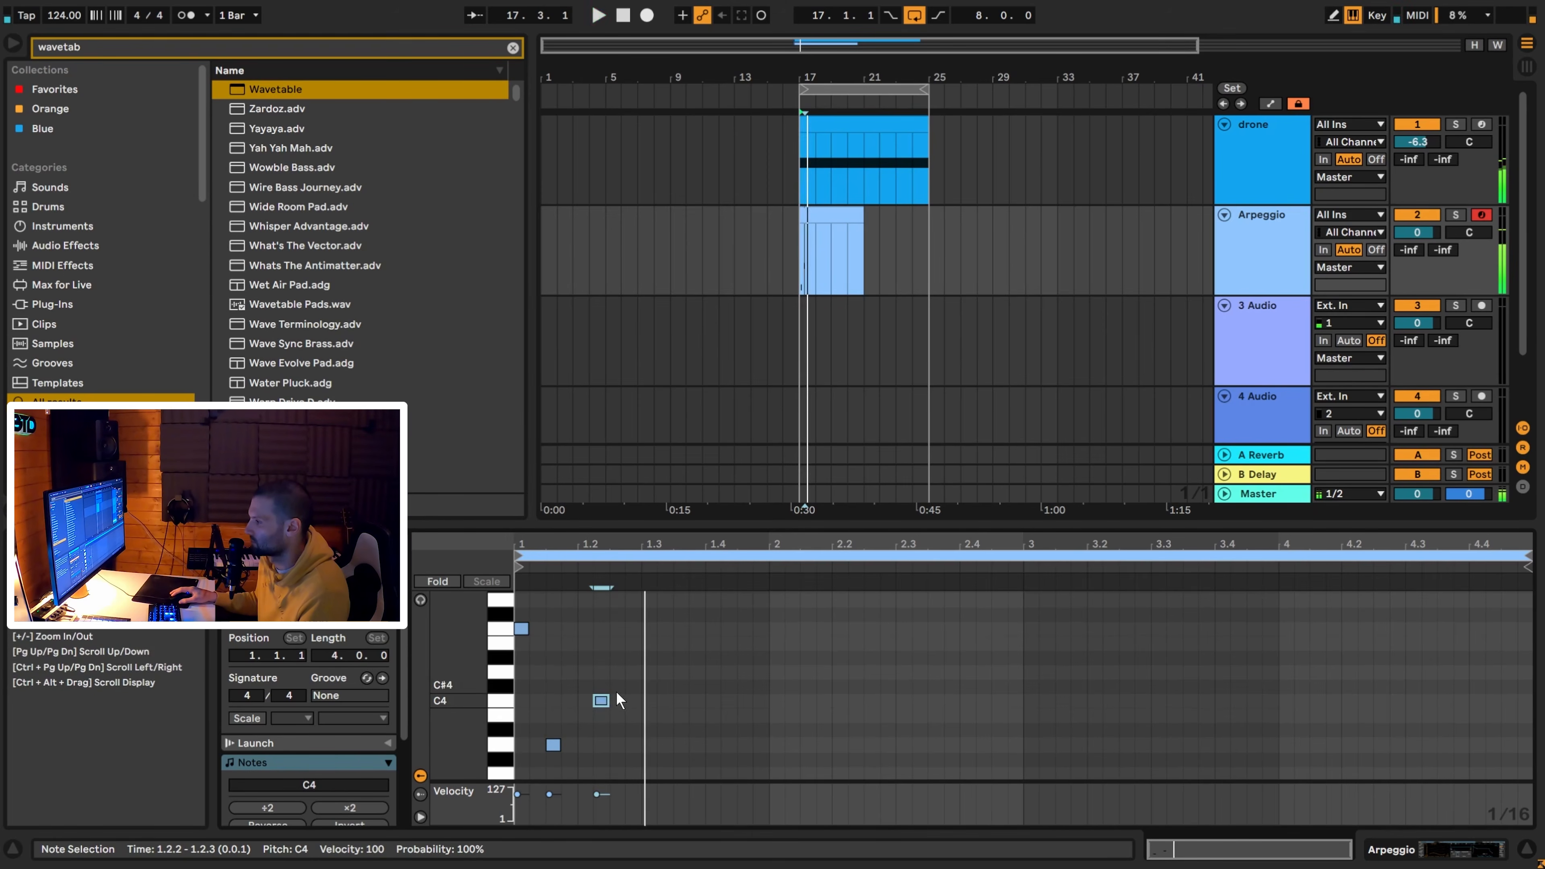
{"action": "key", "text": "space"}
{"action": "left_click_drag", "start_coordinate": [606, 702], "coordinate": [623, 702]}
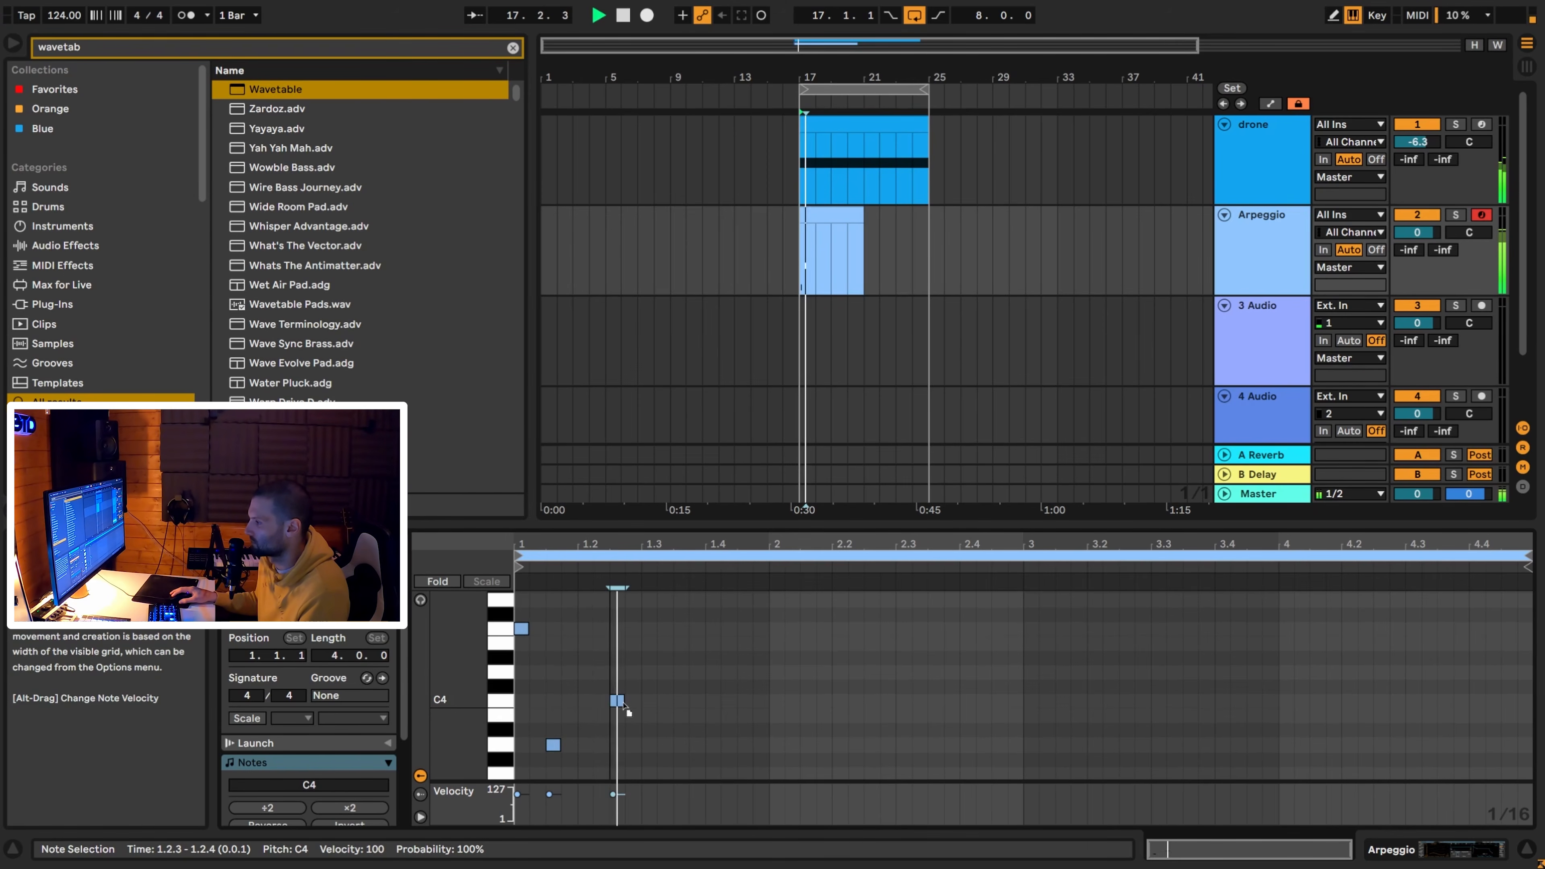
Complete the first bar of the arpeggio with D4 at 1.3.1, E4 at 1.3.4 and D4 at 1.4.3.
{"action": "left_click", "coordinate": [648, 672]}
{"action": "key", "text": "space"}
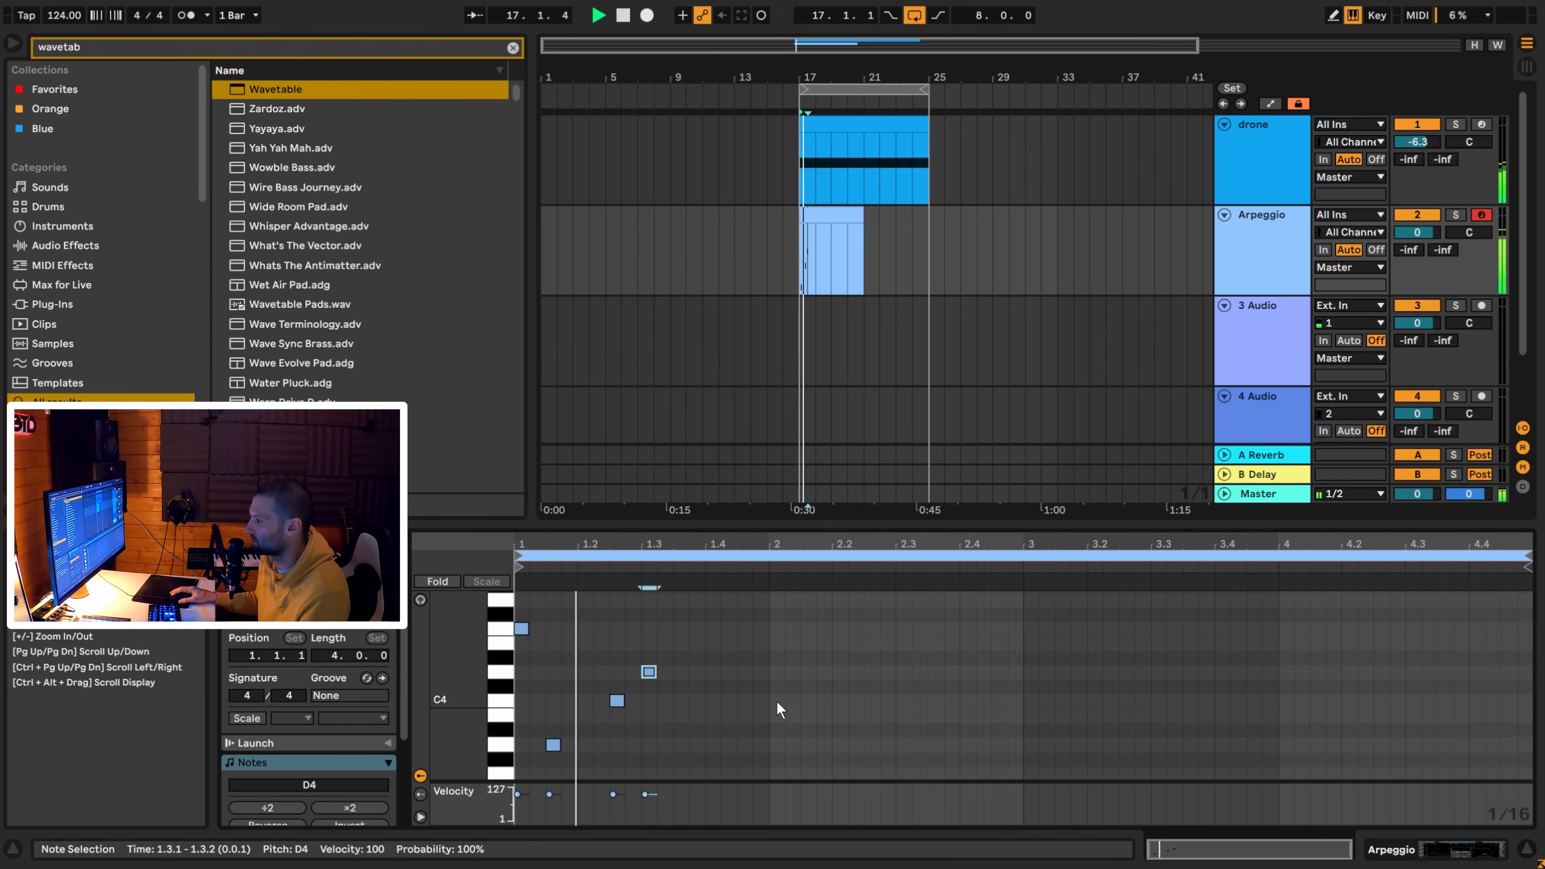
{"action": "left_click", "coordinate": [682, 643]}
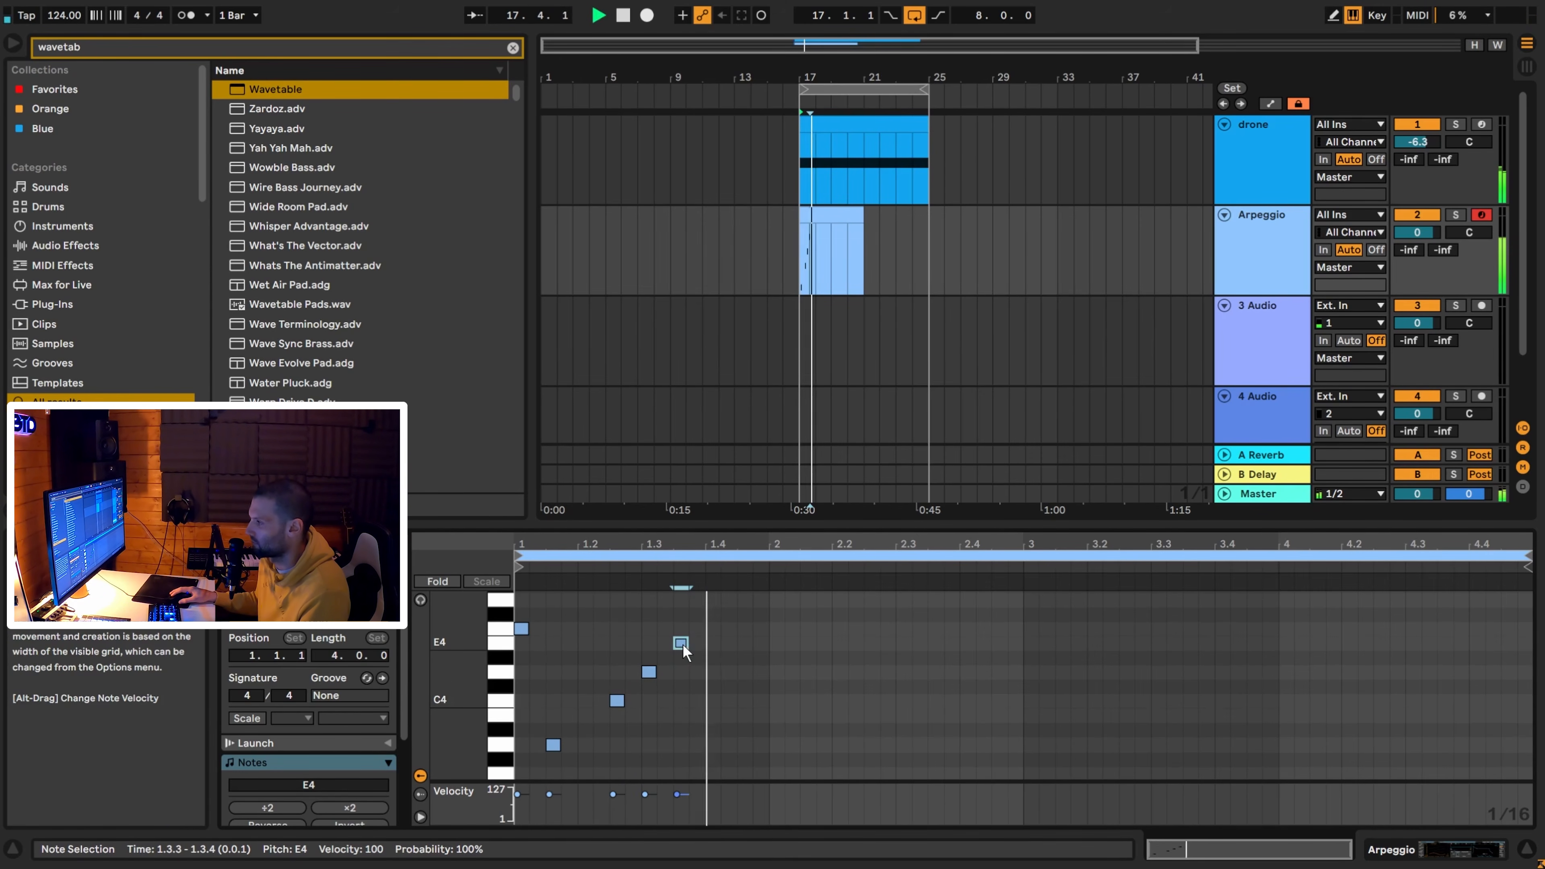
{"action": "left_click_drag", "start_coordinate": [682, 648], "coordinate": [707, 651]}
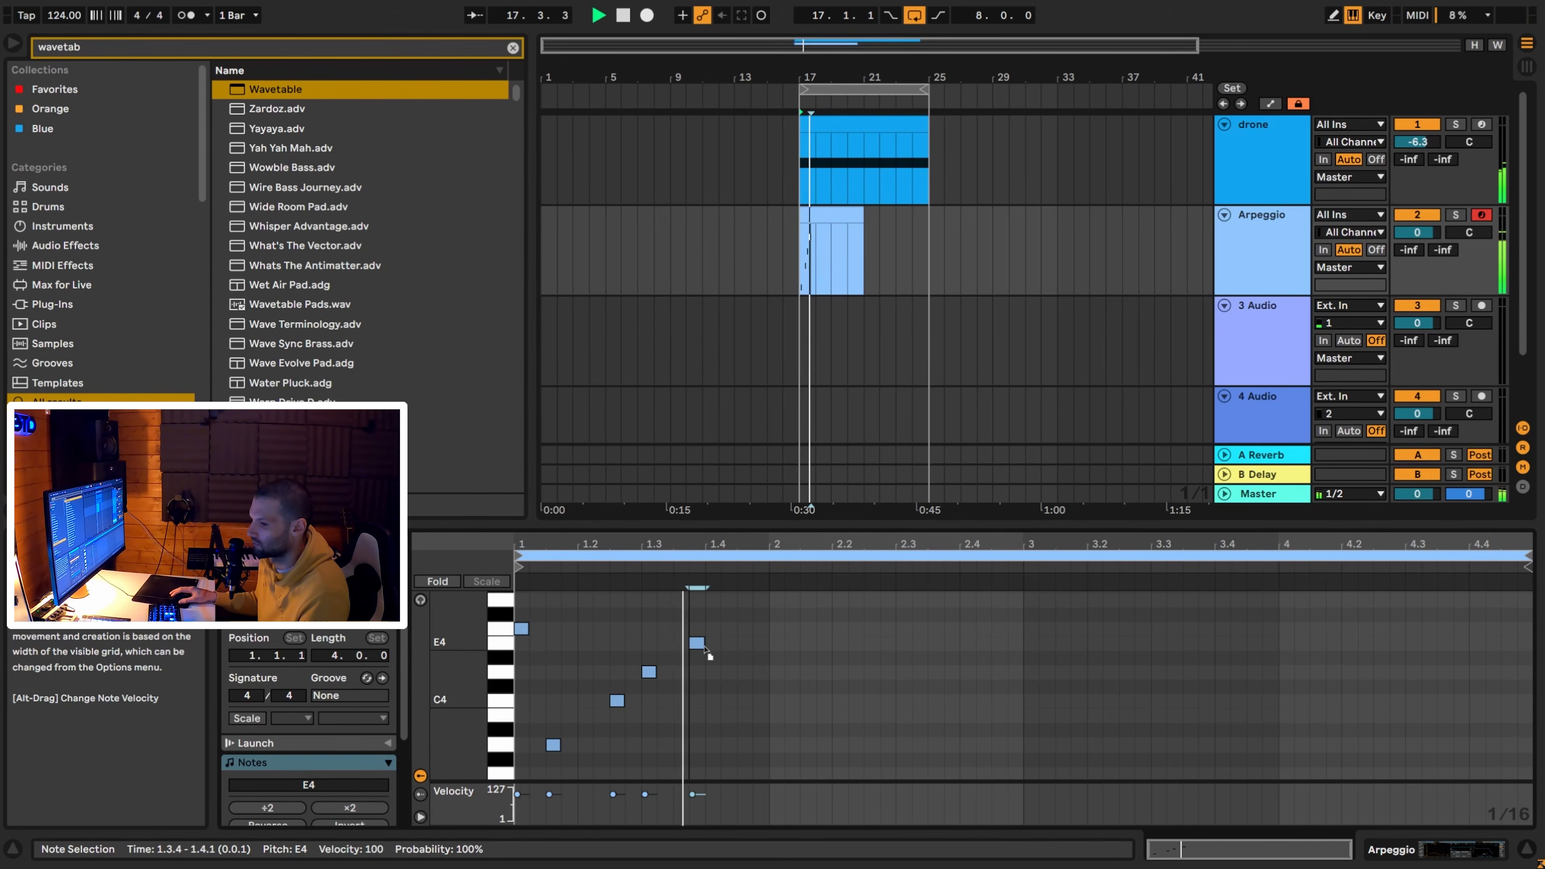
{"action": "left_click", "coordinate": [743, 671]}
Duplicate all notes of the first bar into bar 2 of the Arpeggio clip and play back the pattern.
{"action": "key", "text": "ctrl+a"}
{"action": "key", "text": "ctrl+d"}
{"action": "key", "text": "space"}
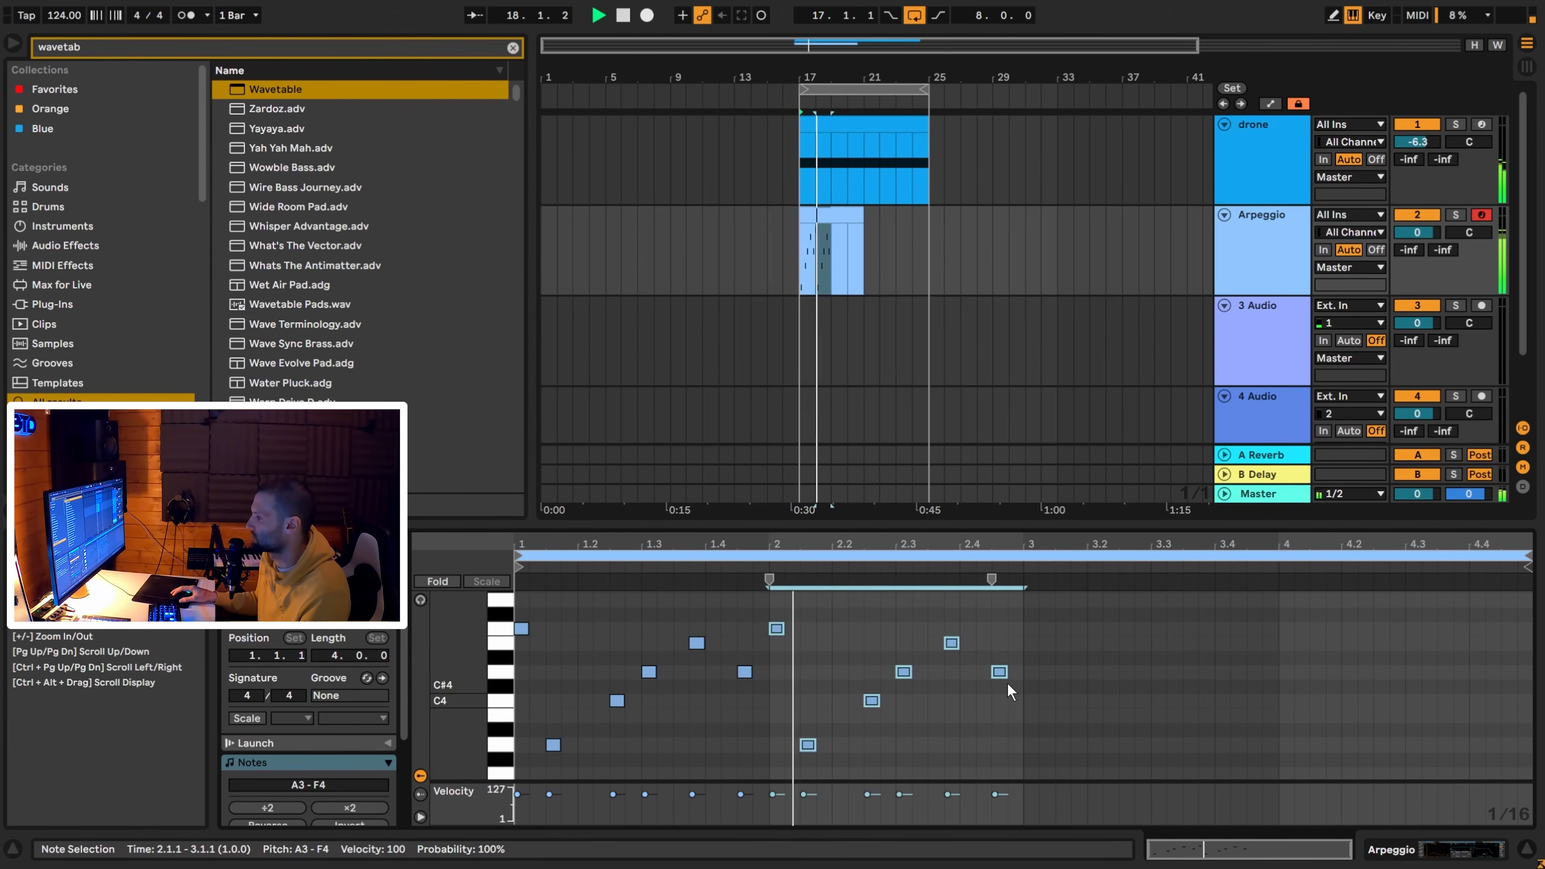
{"action": "key", "text": "space"}
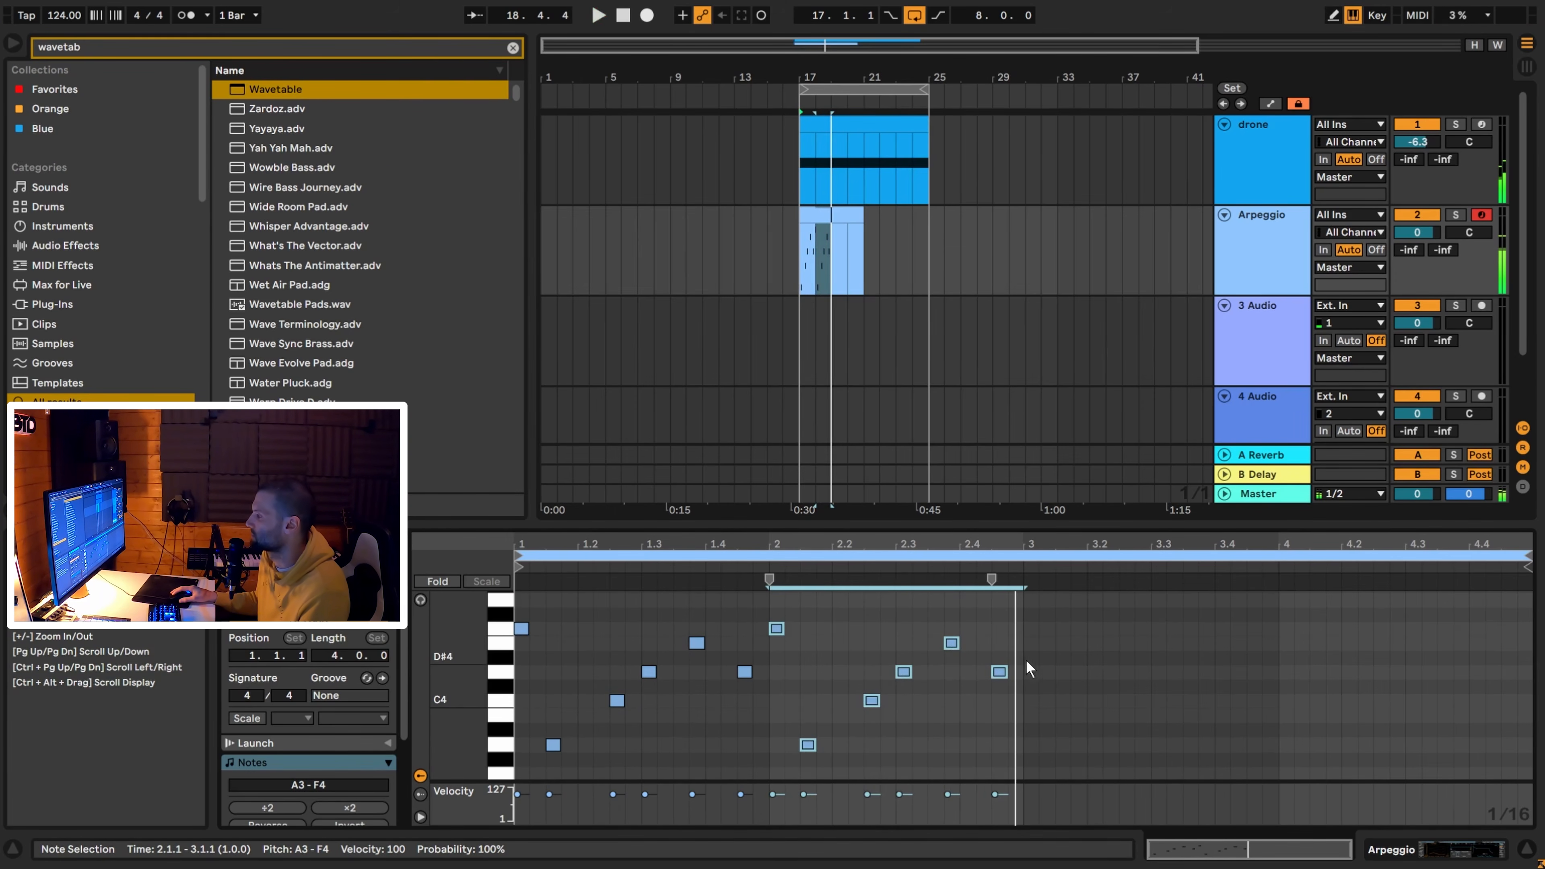
Show Wavetable's Osc 2 and lower the first filter's cutoff to about 1.11 kHz, auditioning it in playback.
{"action": "left_click", "coordinate": [1266, 261]}
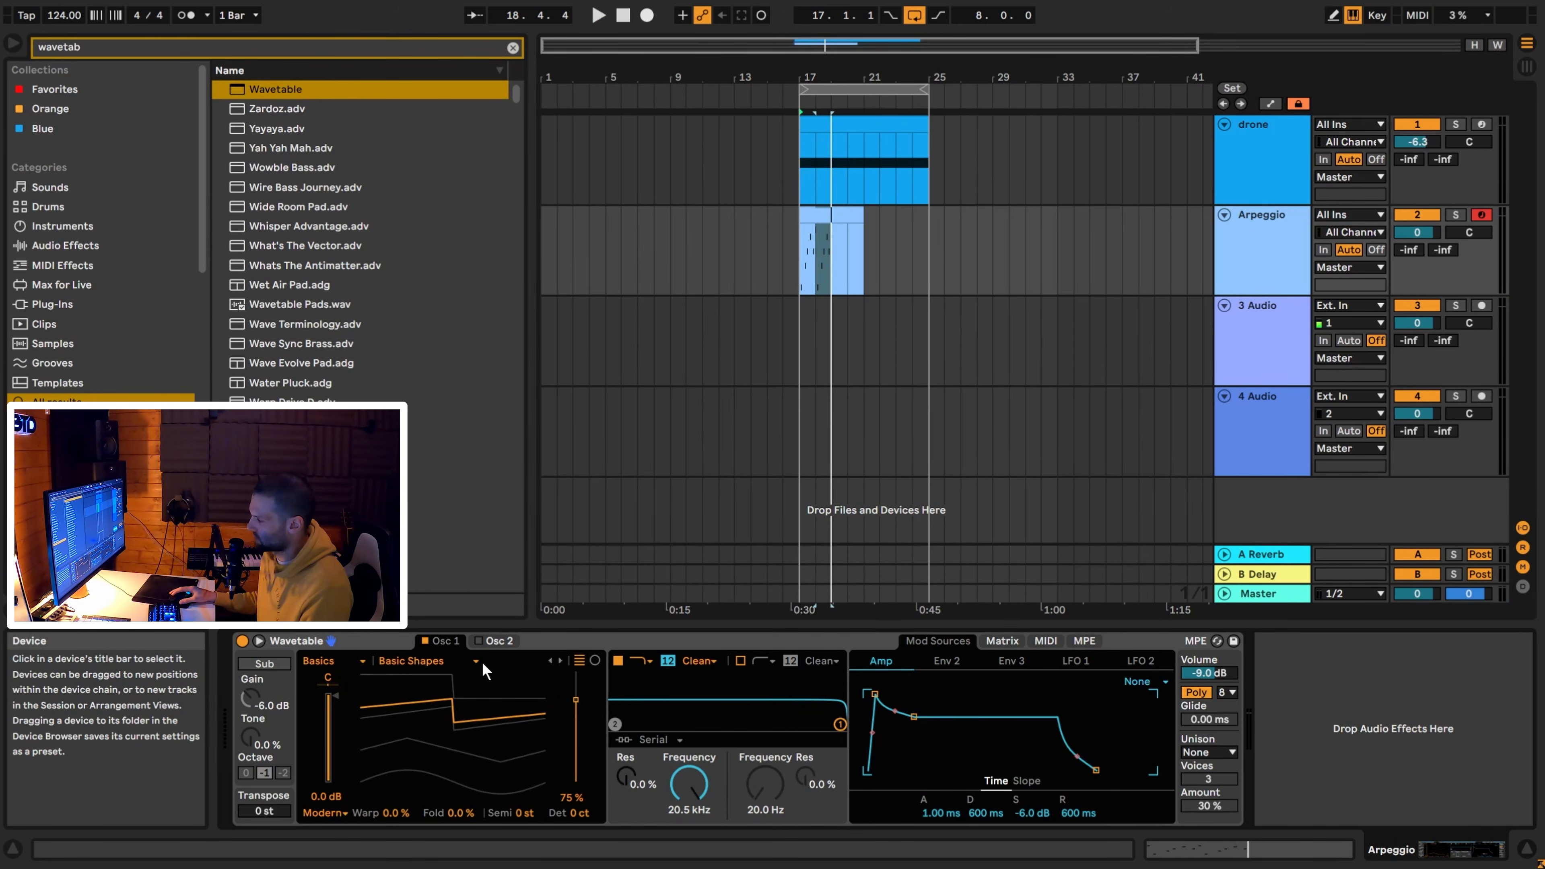
{"action": "left_click", "coordinate": [493, 642]}
{"action": "left_click", "coordinate": [479, 641]}
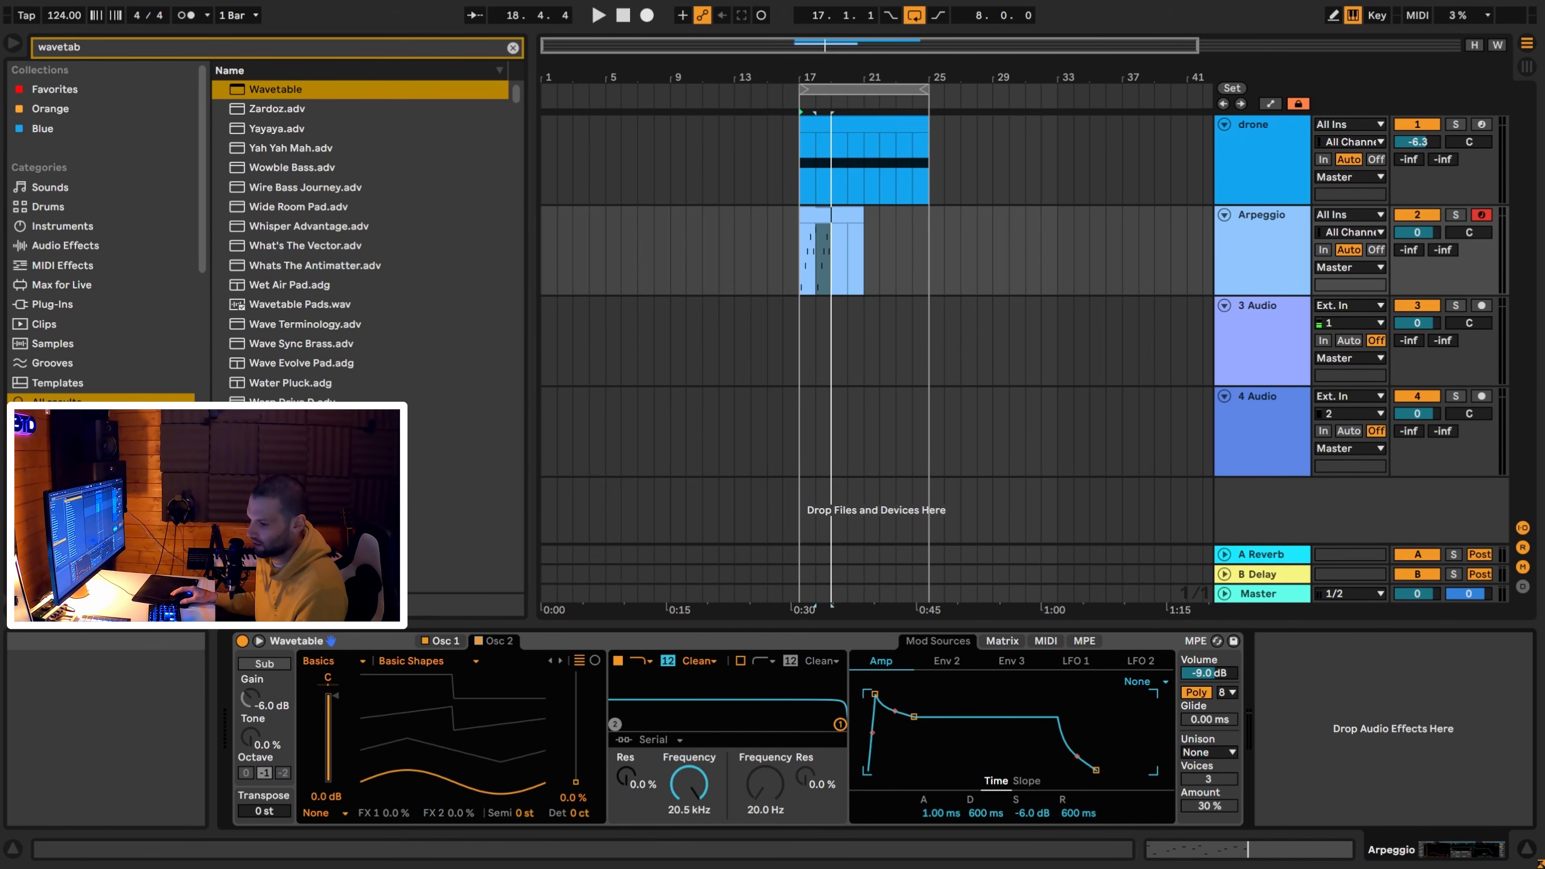
{"action": "left_click_drag", "start_coordinate": [685, 780], "coordinate": [685, 816]}
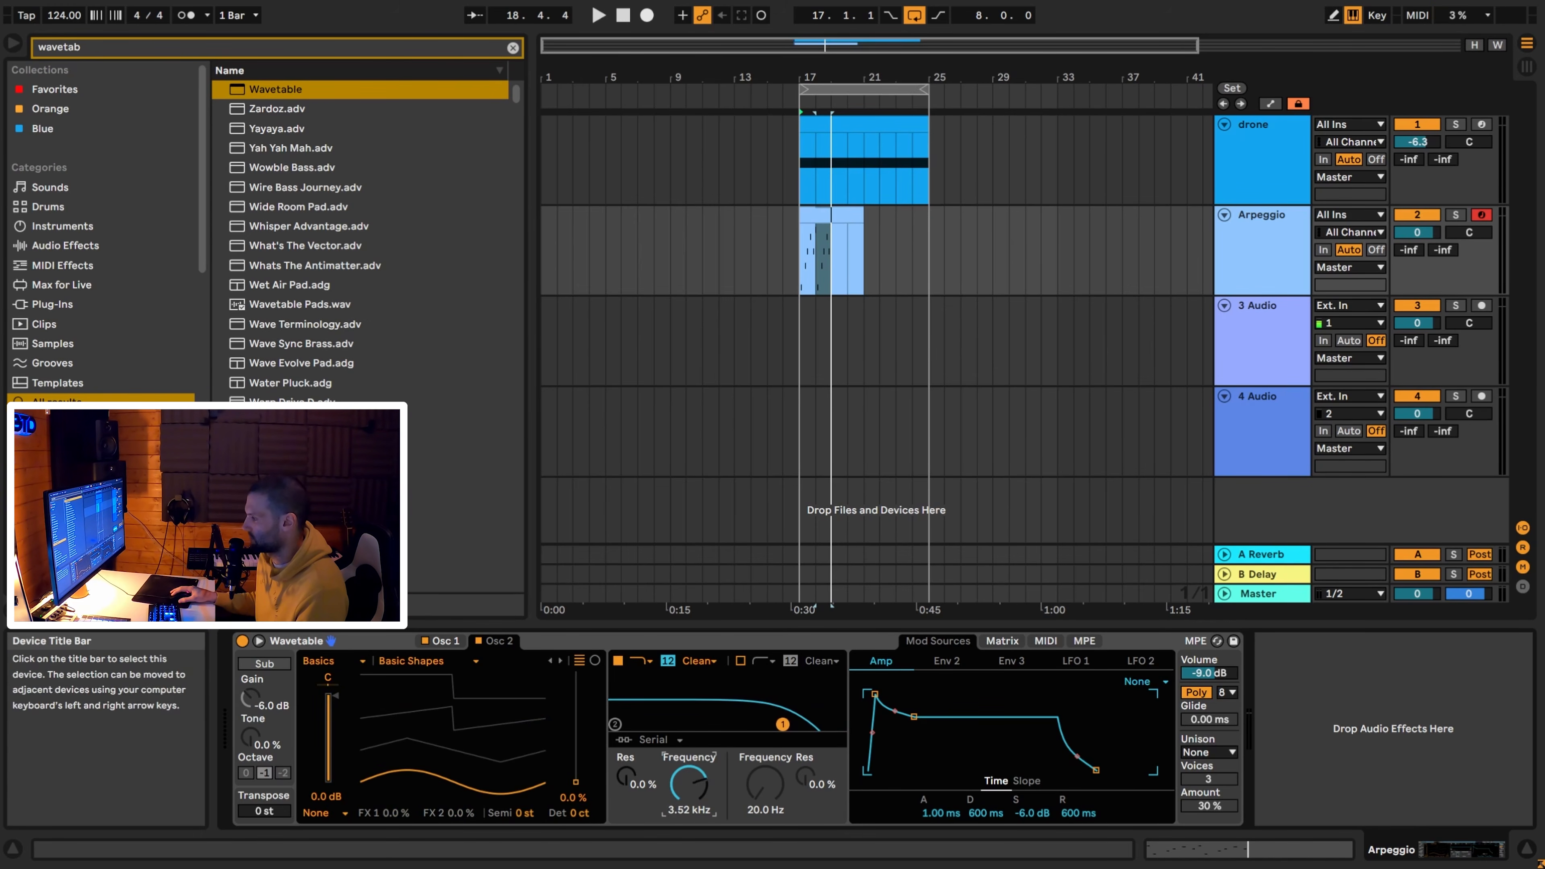
{"action": "key", "text": "space"}
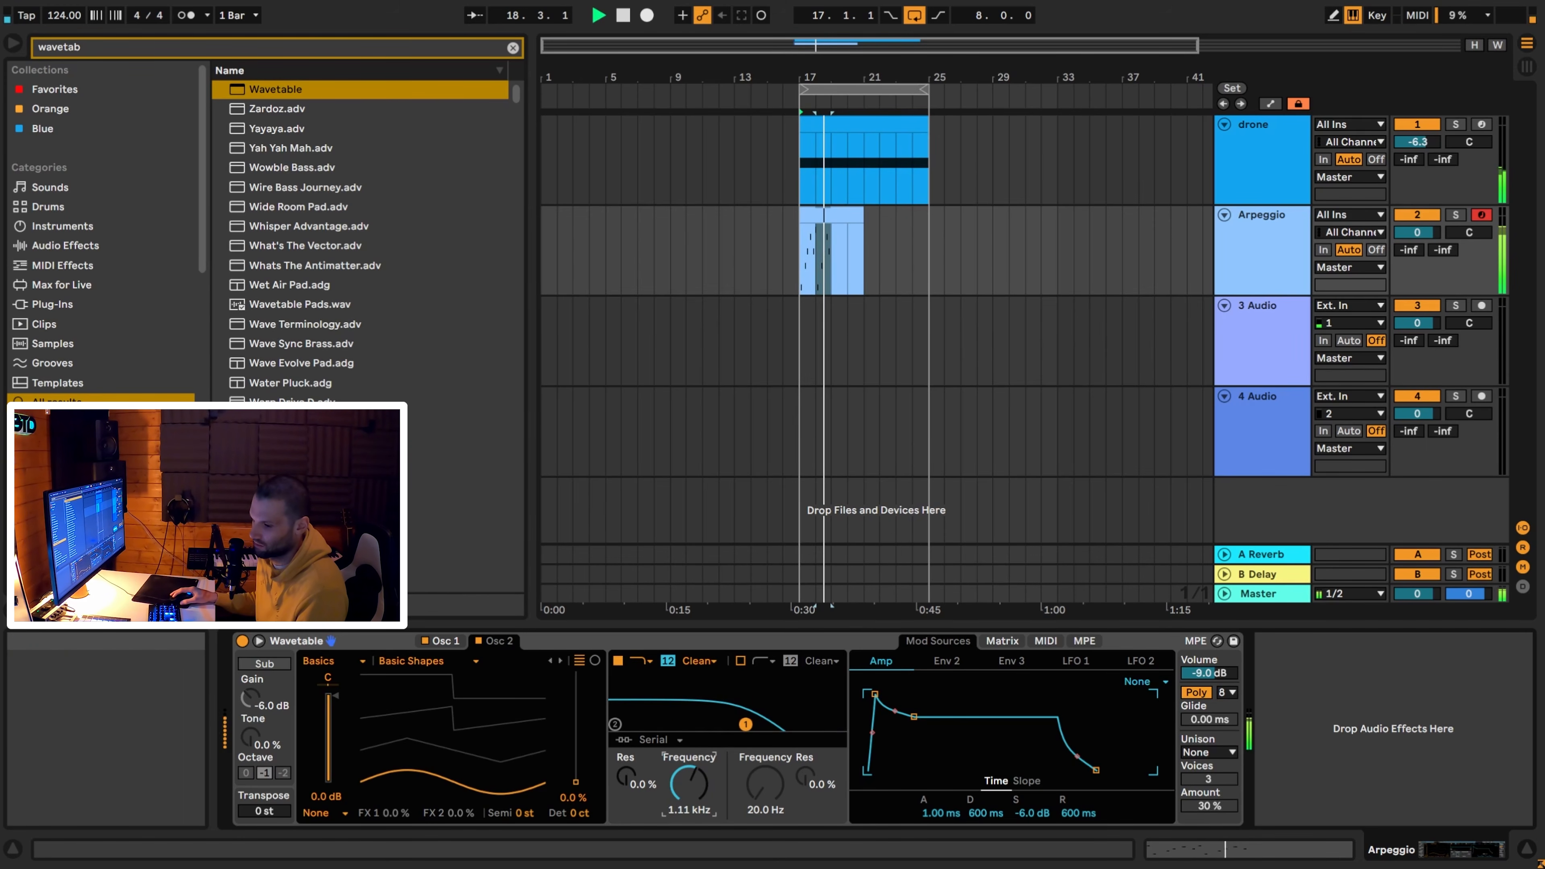
Play back the Arpeggio clip and set Wavetable's unison mode to Noise.
{"action": "left_click", "coordinate": [828, 215]}
{"action": "key", "text": "space"}
{"action": "key", "text": "space"}
{"action": "left_click", "coordinate": [1193, 751]}
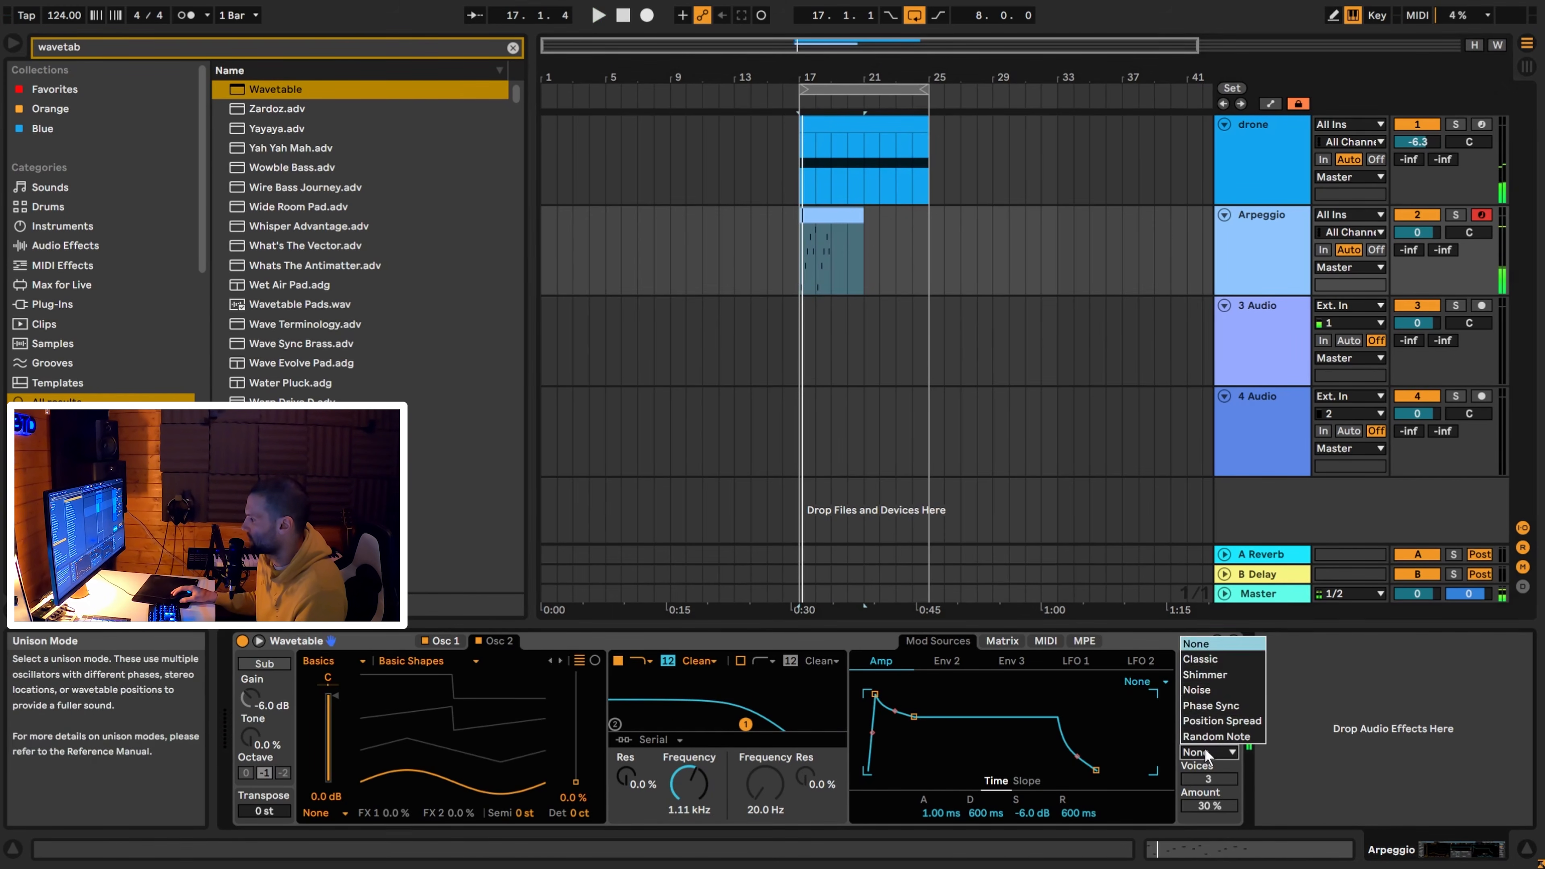
{"action": "left_click", "coordinate": [1215, 688]}
{"action": "key", "text": "space"}
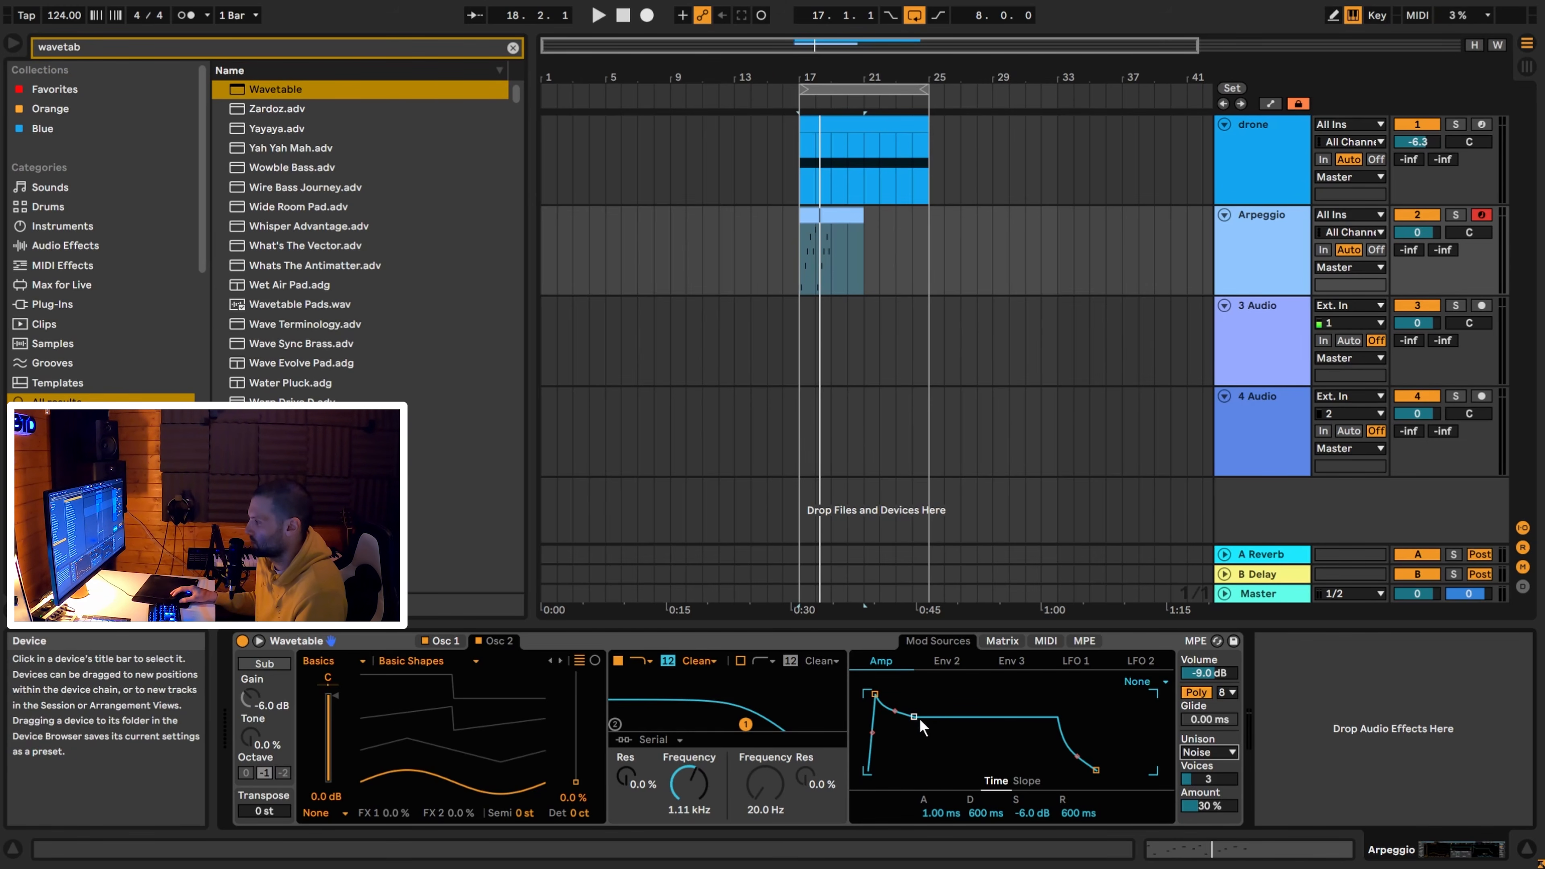
Shape Wavetable's Amp envelope with a decay of about 259 ms and a sustain of -18 dB.
{"action": "left_click_drag", "start_coordinate": [920, 718], "coordinate": [912, 767]}
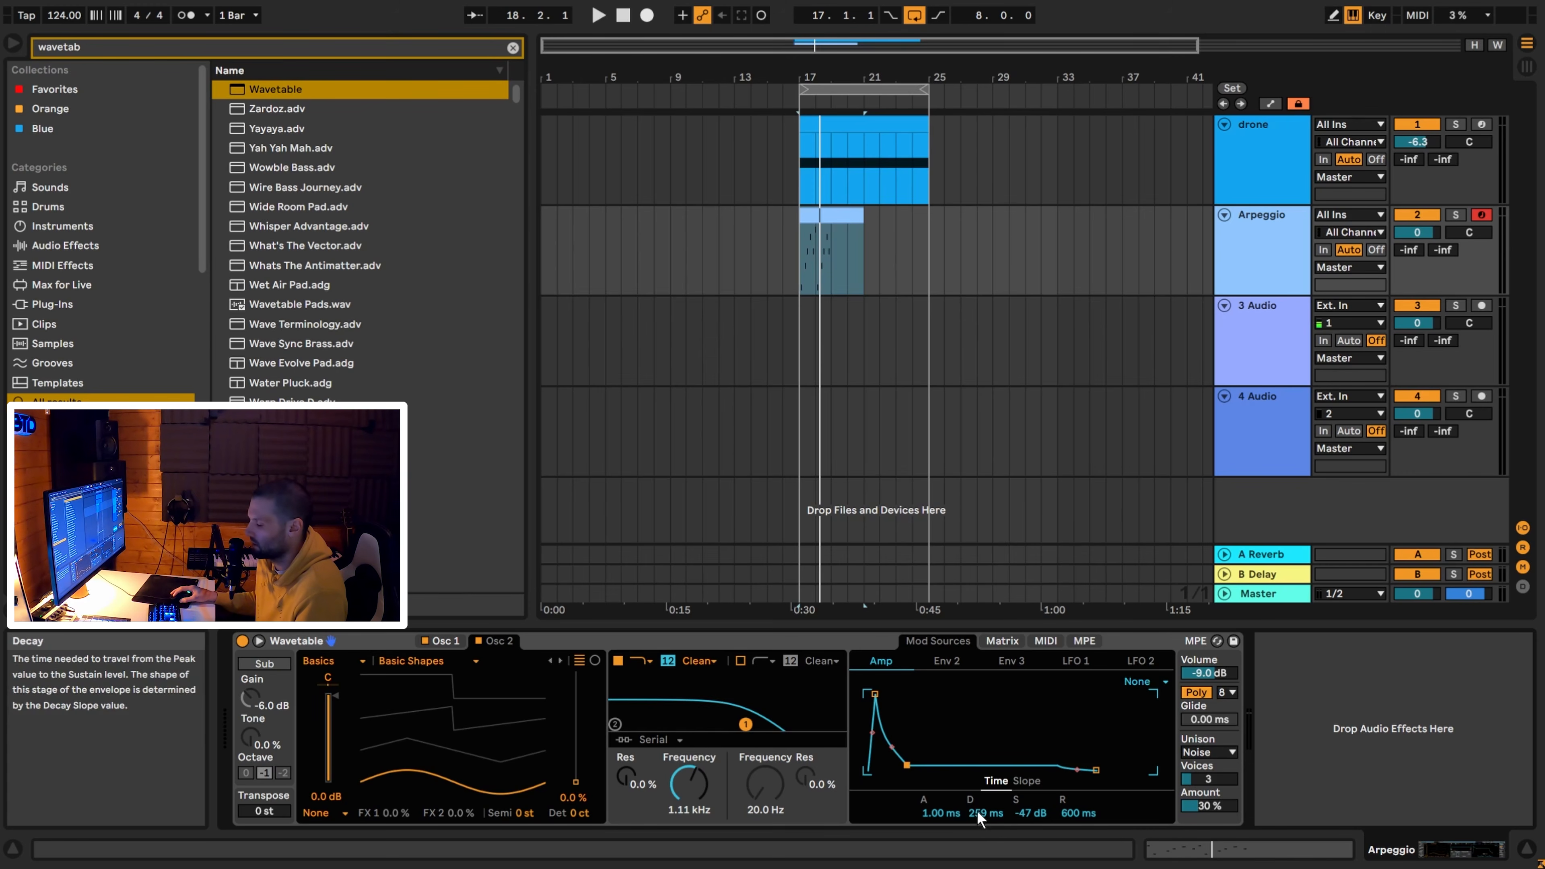
{"action": "left_click", "coordinate": [1030, 813]}
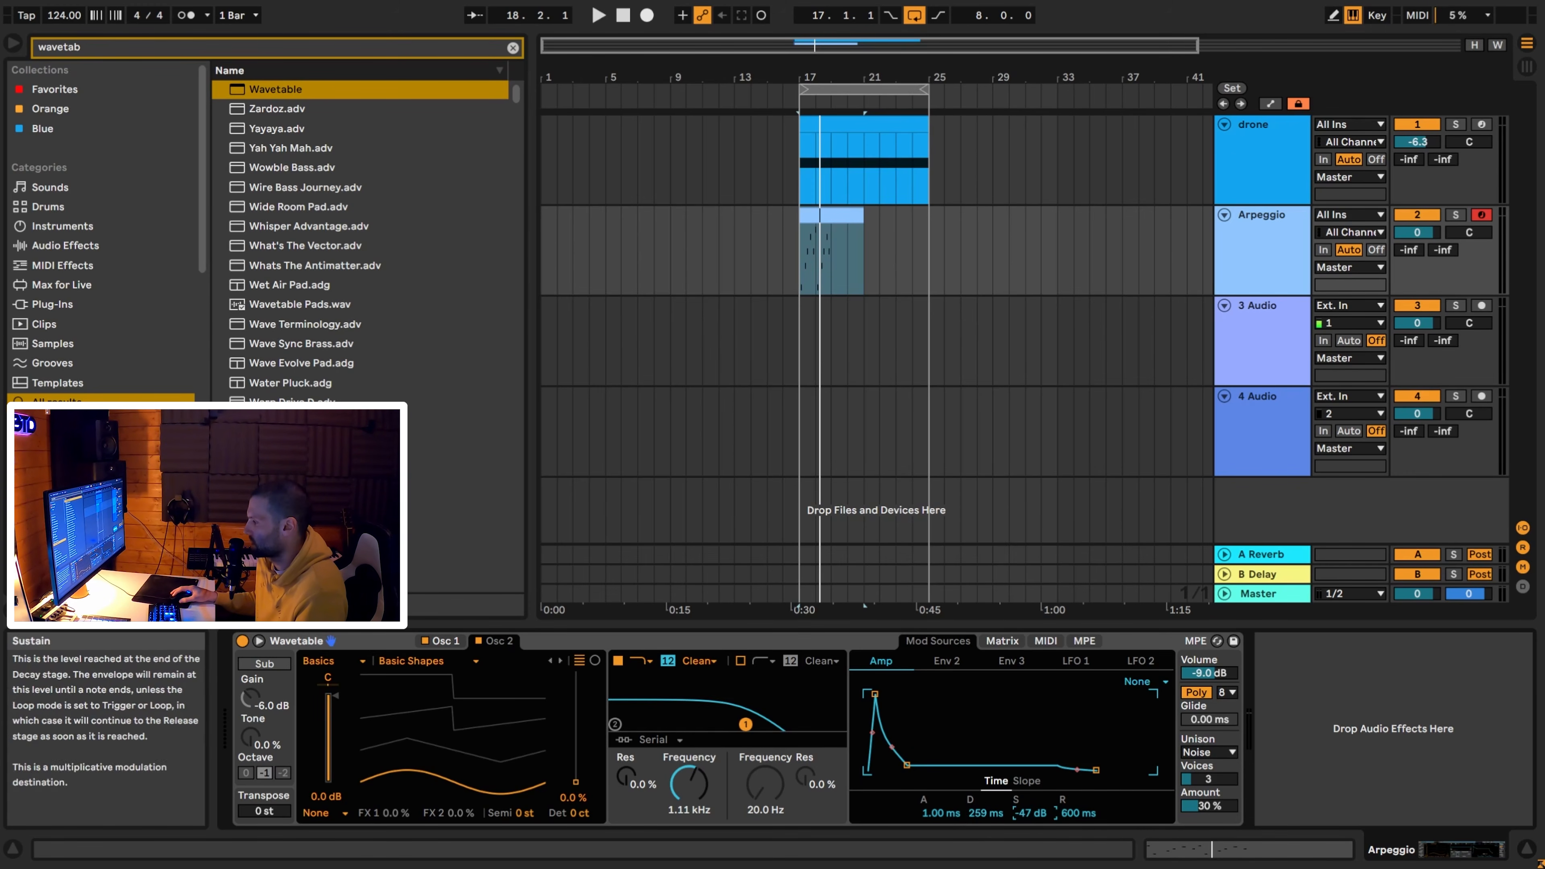
{"action": "type", "text": "-18"}
{"action": "key", "text": "Return"}
Set the Amp envelope's release to about 2.00 s, soloing the Arpeggio track to audition it.
{"action": "left_click", "coordinate": [1079, 813]}
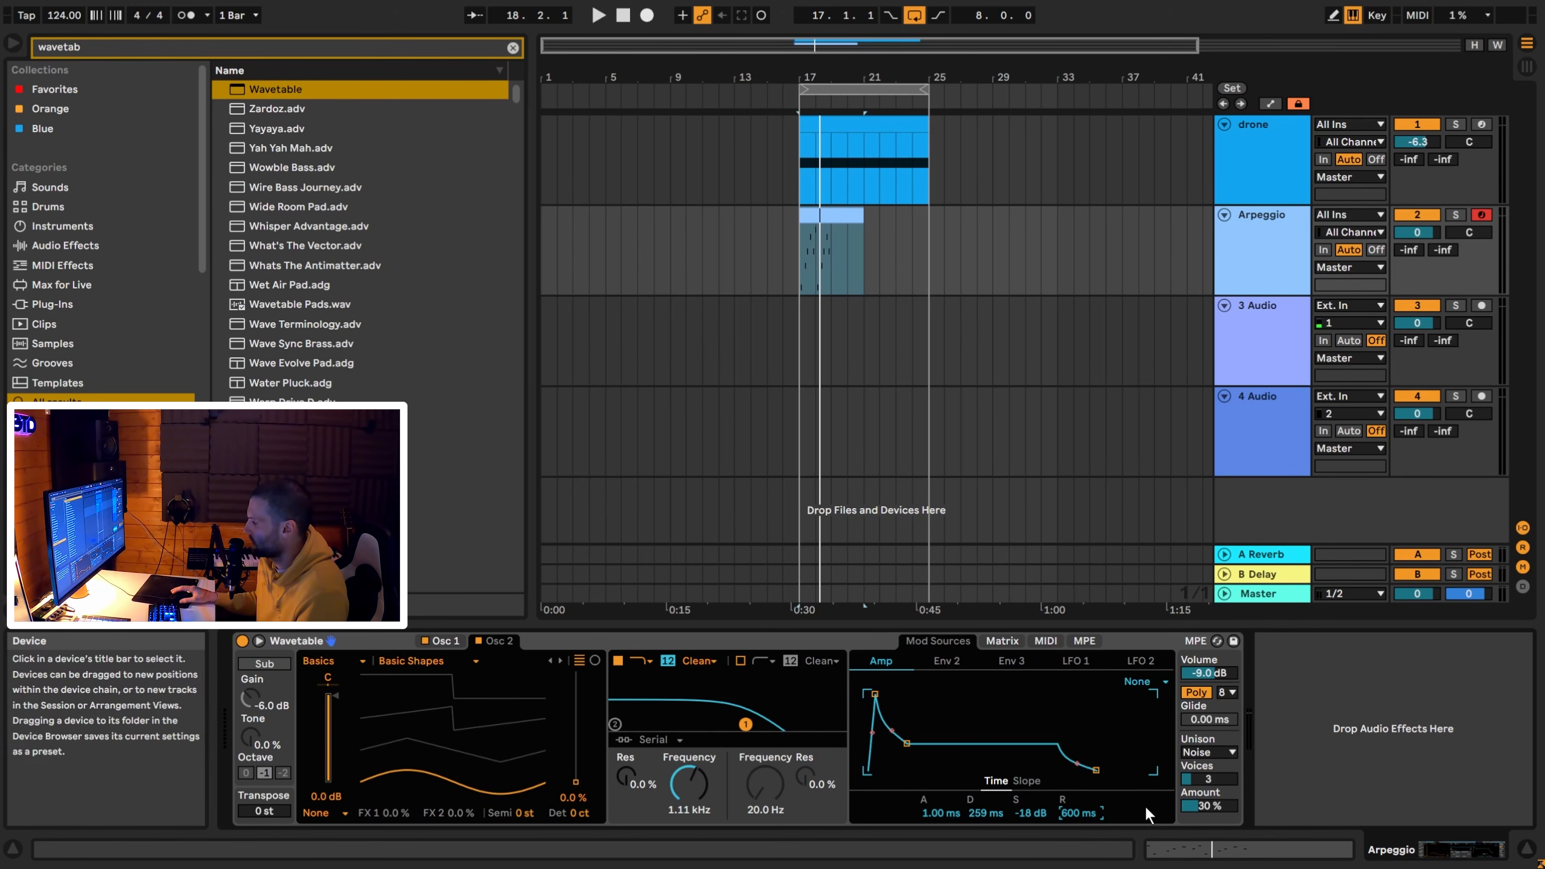
{"action": "type", "text": "2.2"}
{"action": "key", "text": "Return"}
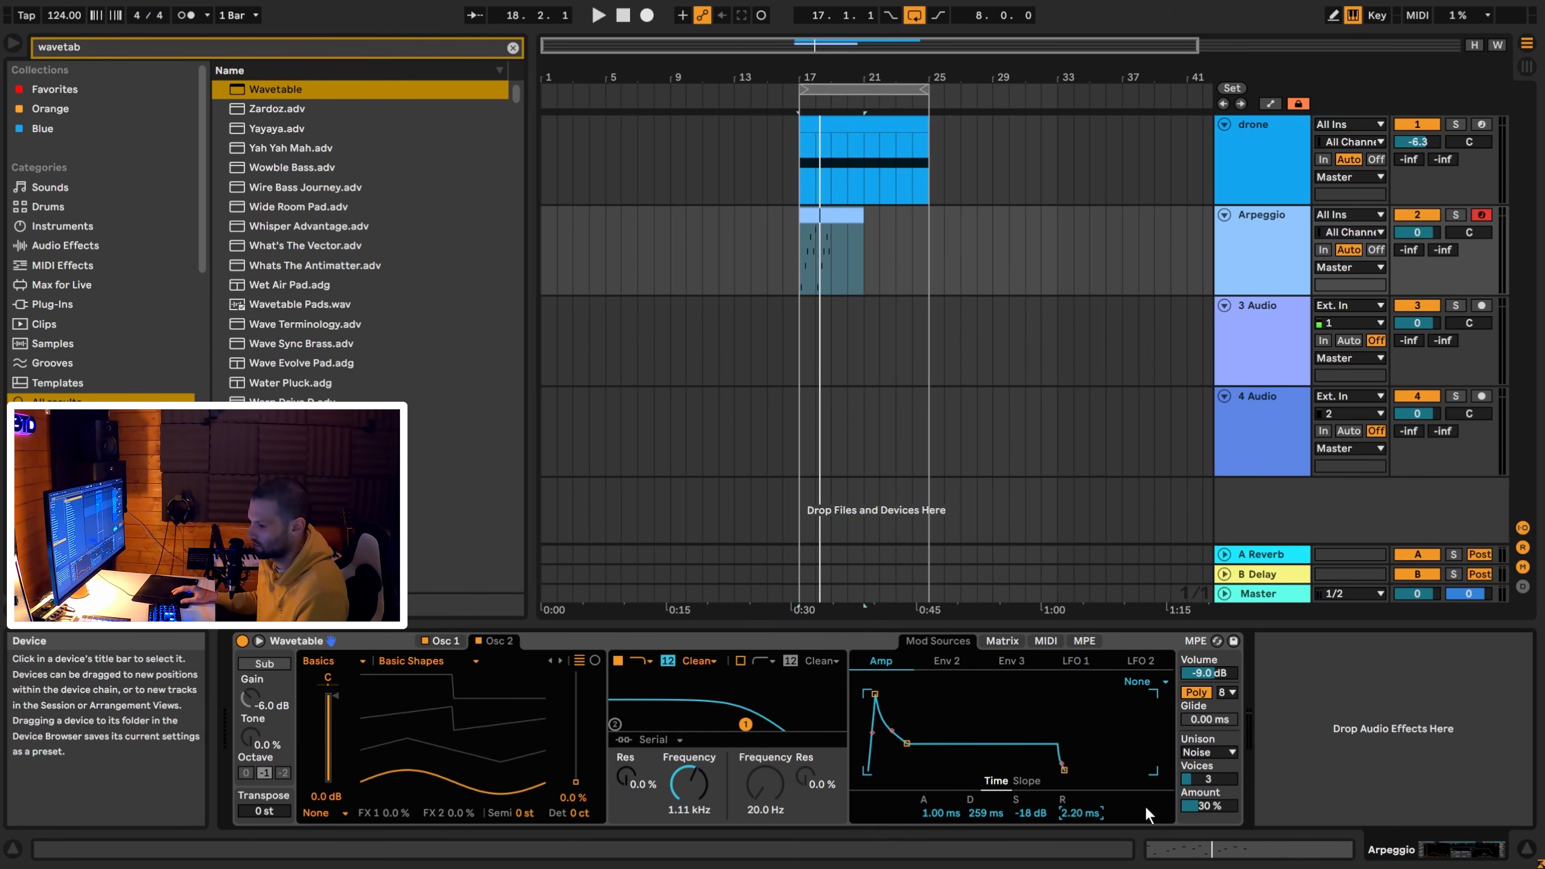
{"action": "left_click_drag", "start_coordinate": [1079, 814], "coordinate": [1079, 784]}
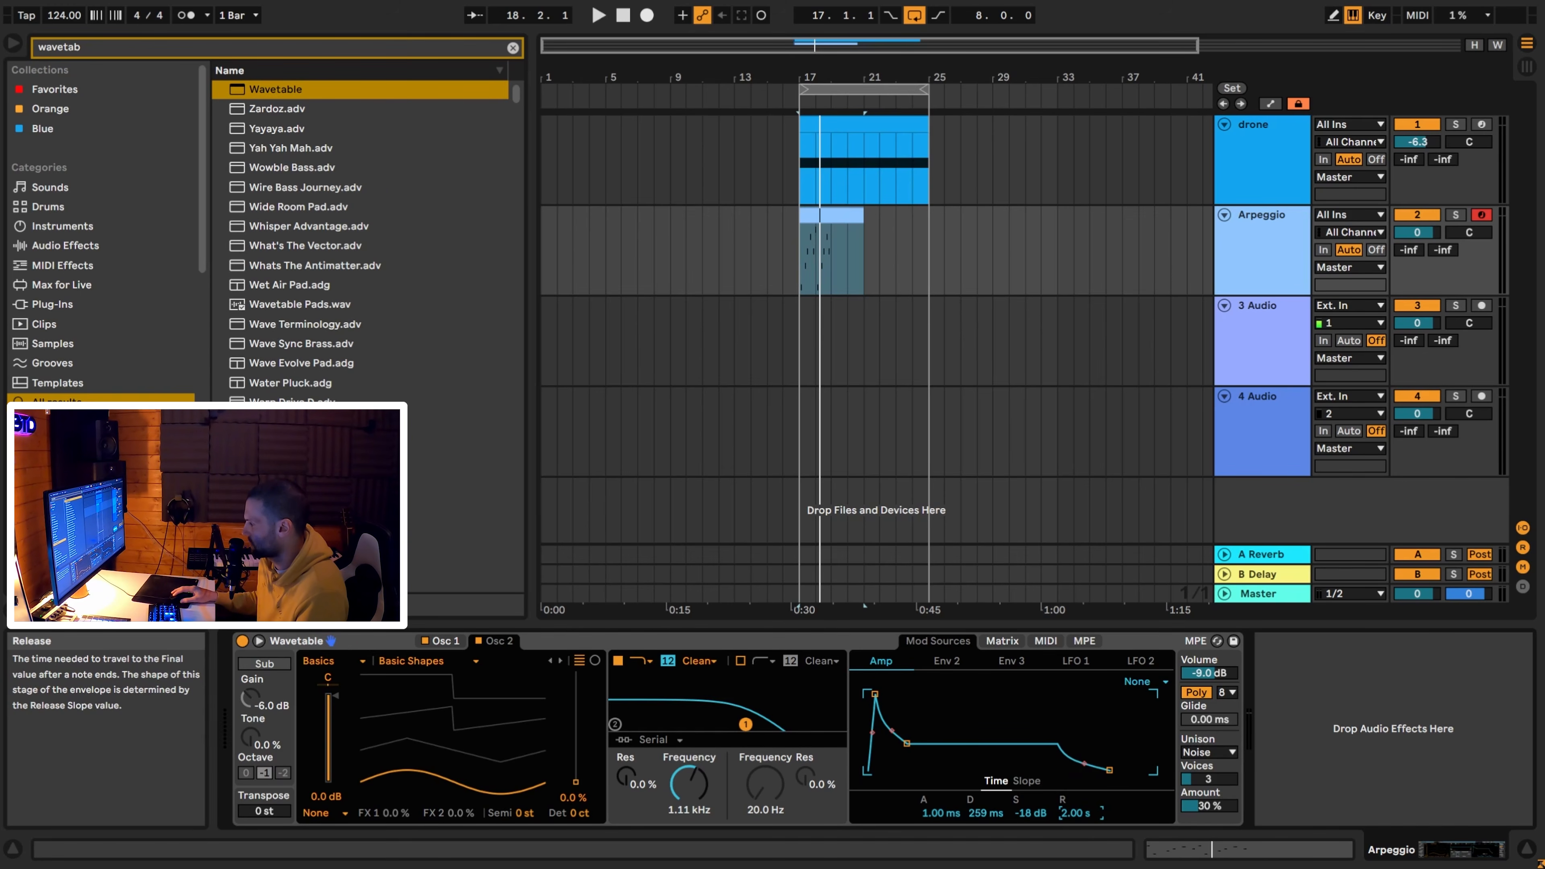
{"action": "key", "text": "space"}
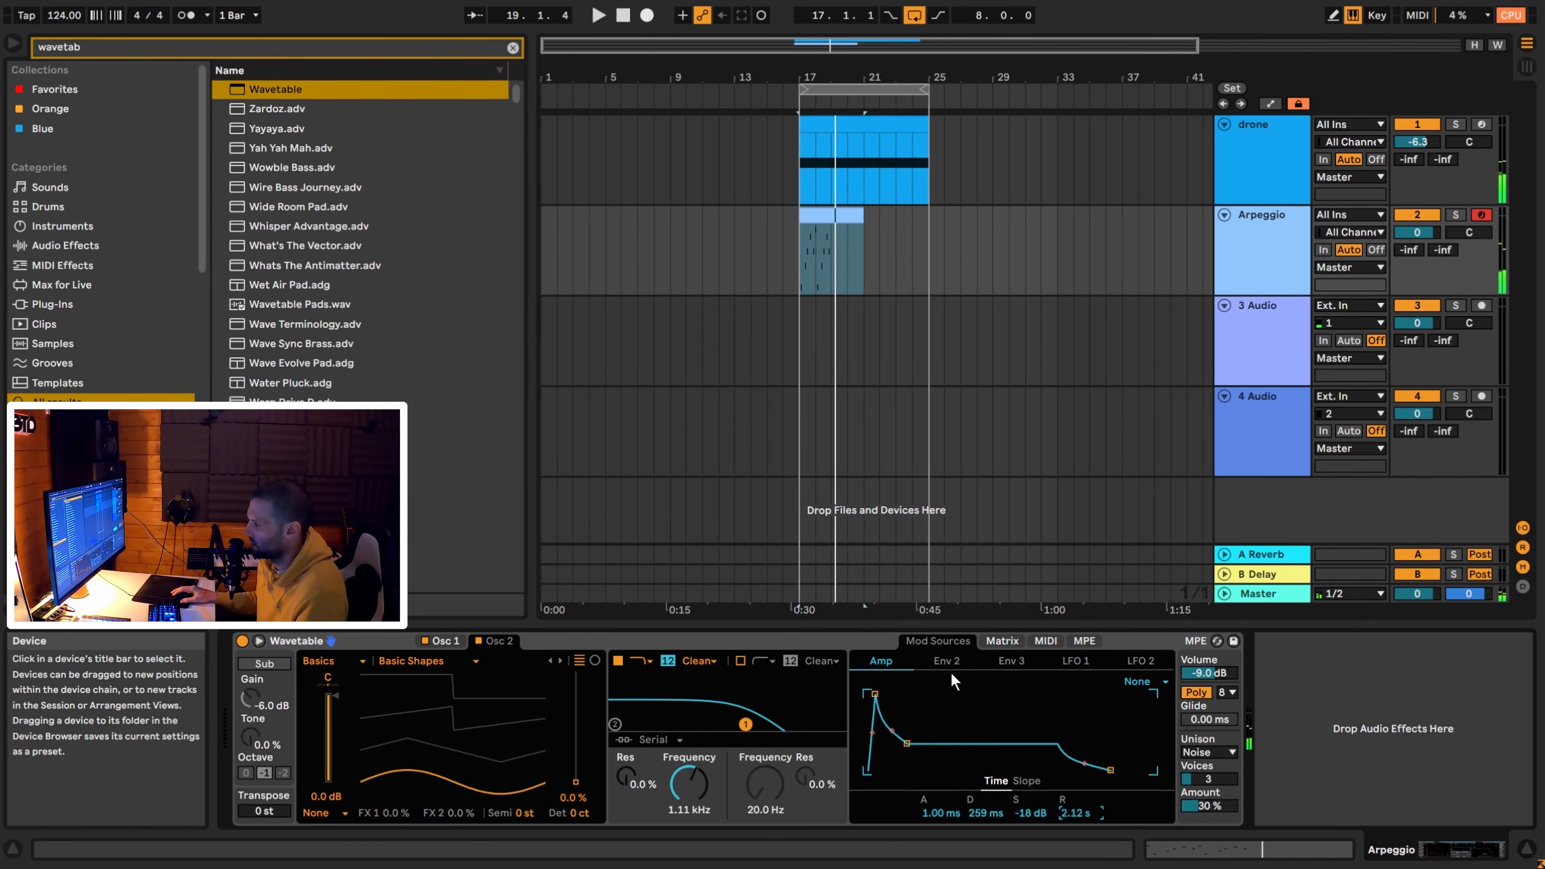
{"action": "left_click", "coordinate": [1455, 214]}
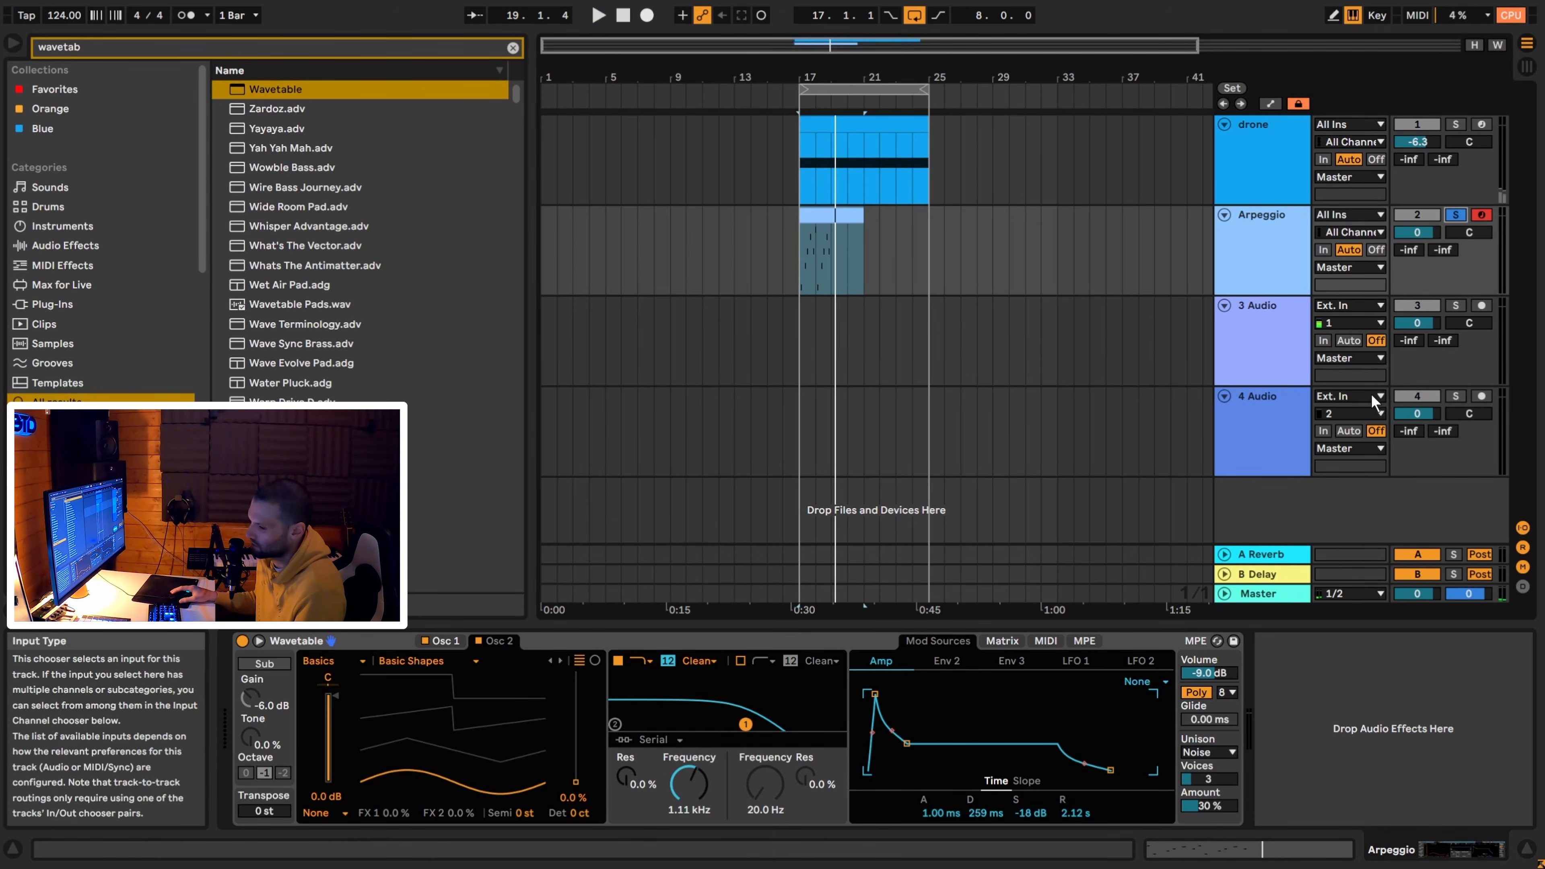
{"action": "key", "text": "space"}
{"action": "mouse_move", "coordinate": [1074, 813]}
{"action": "left_mouse_down"}
{"action": "mouse_move", "coordinate": [1075, 834]}
{"action": "mouse_move", "coordinate": [1074, 802]}
{"action": "left_mouse_up"}
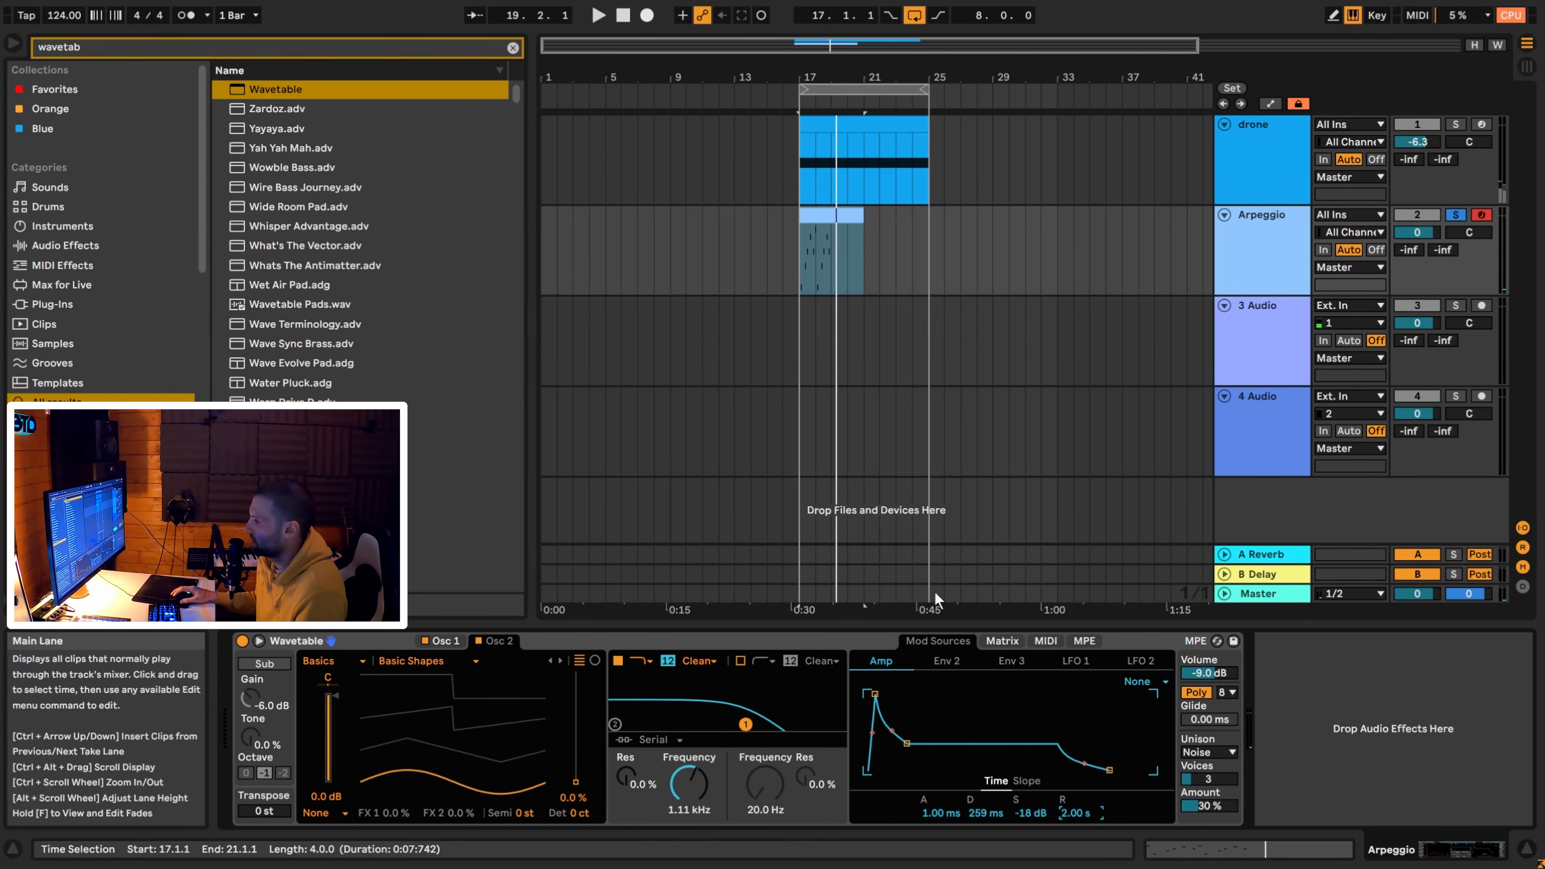
Set Env 2 to a 467 ms decay and 29% sustain, and modulate Filter 1 Freq with it by 30.
{"action": "left_click", "coordinate": [948, 671]}
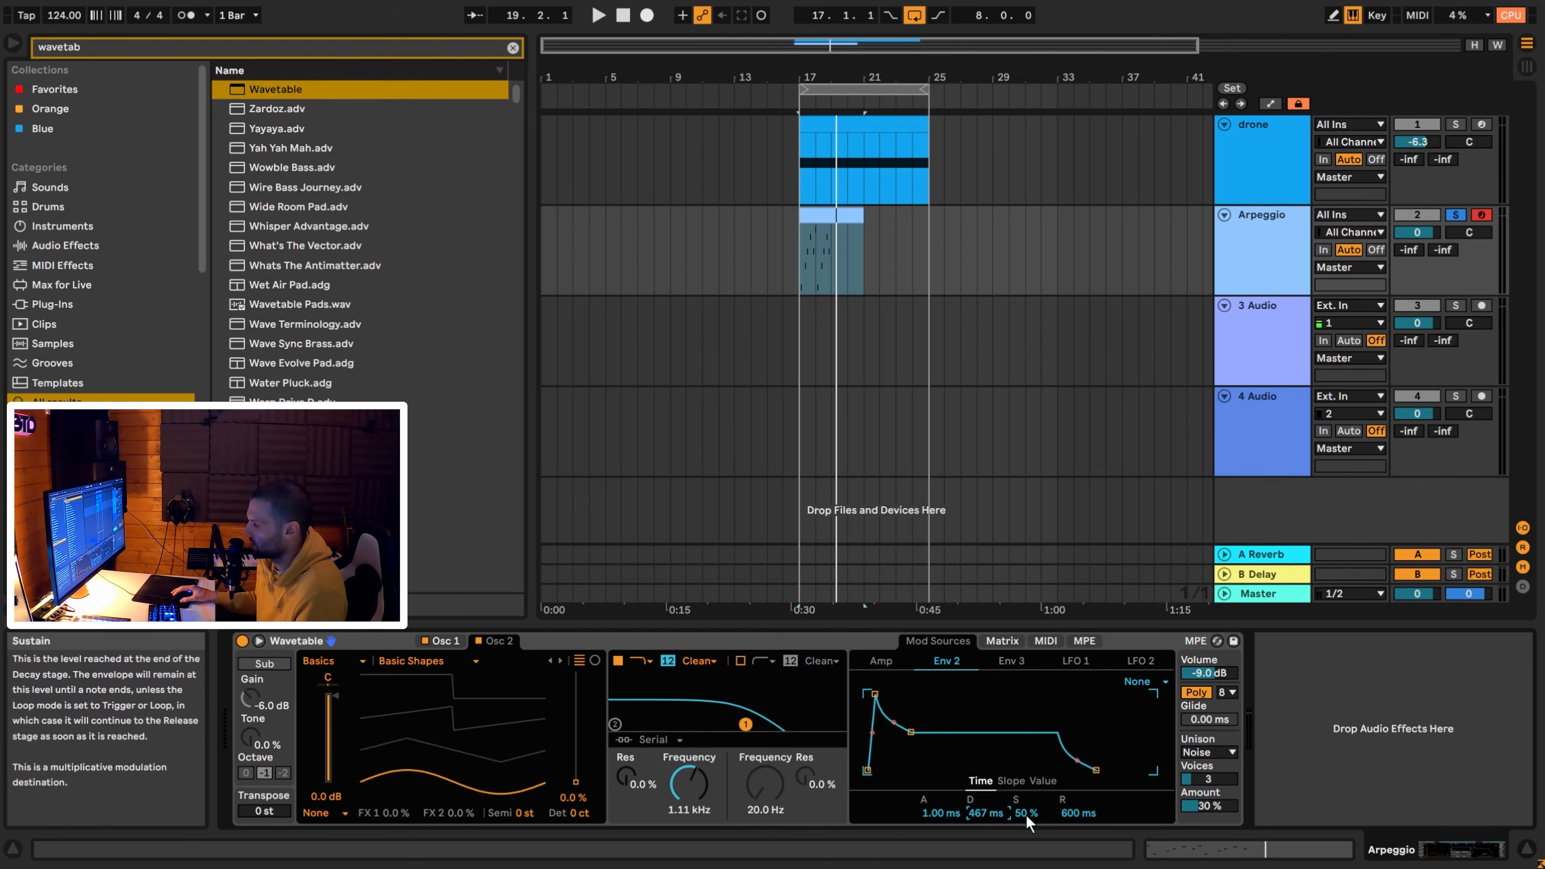
{"action": "left_click_drag", "start_coordinate": [1026, 815], "coordinate": [1026, 829]}
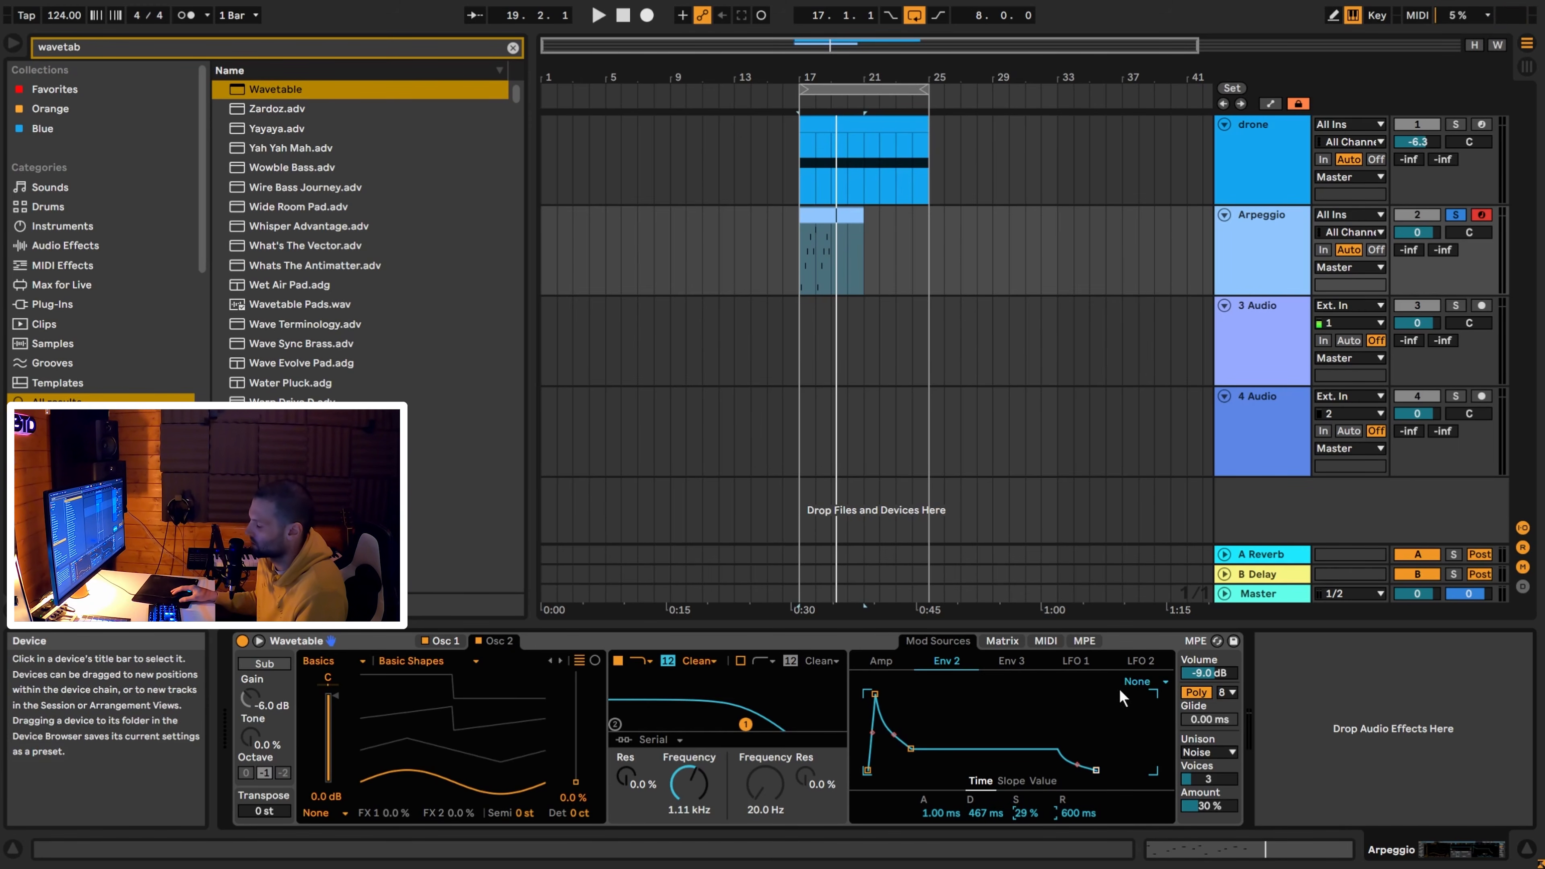
{"action": "left_click", "coordinate": [1002, 641]}
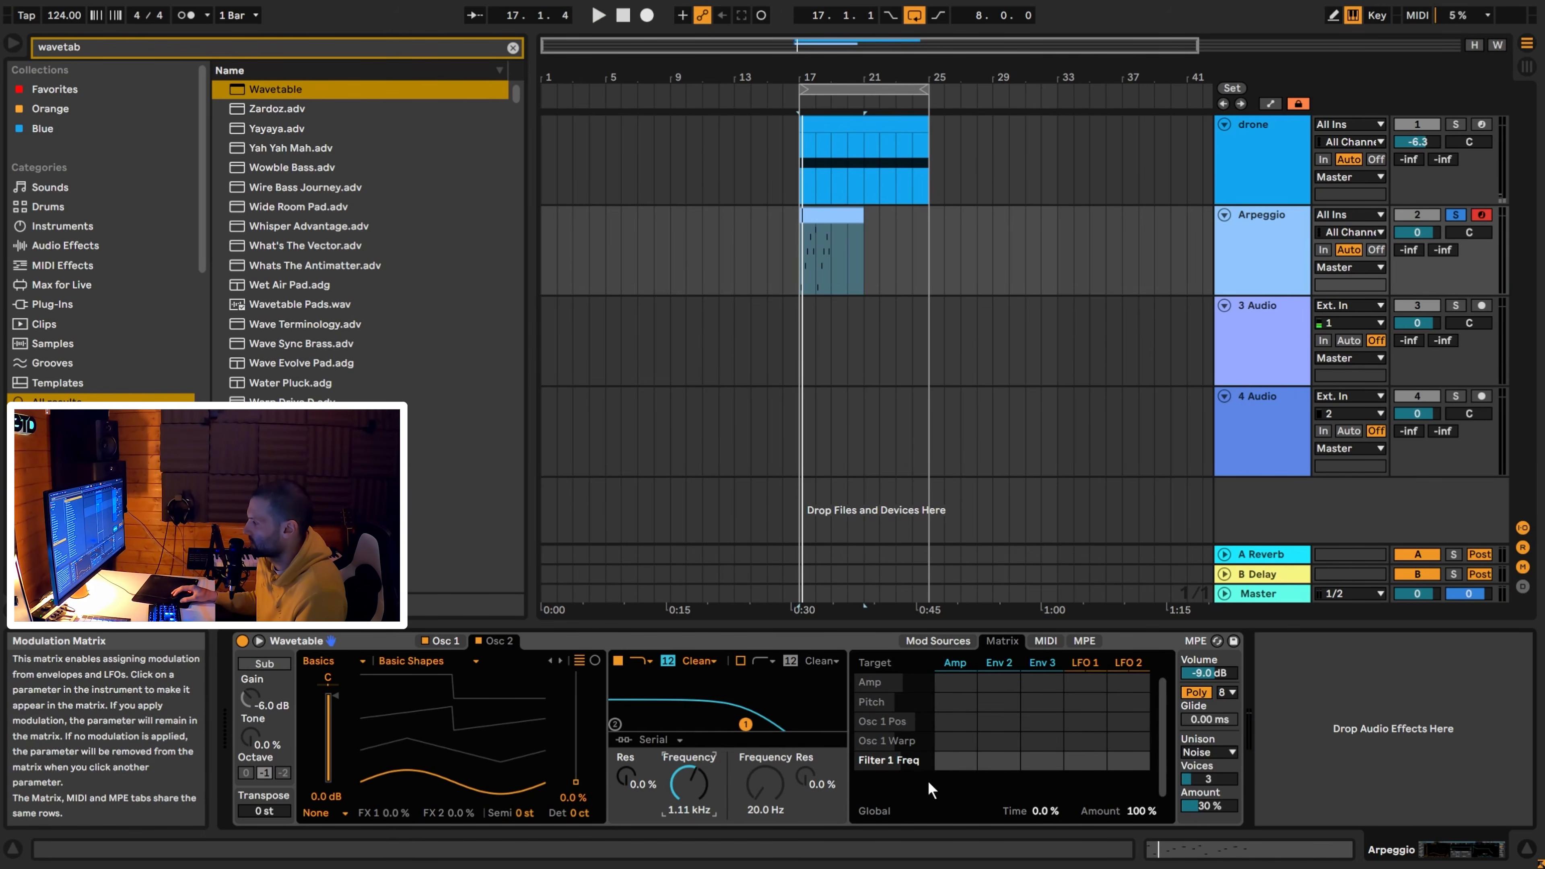
{"action": "left_click_drag", "start_coordinate": [1005, 762], "coordinate": [1005, 737]}
{"action": "key", "text": "space"}
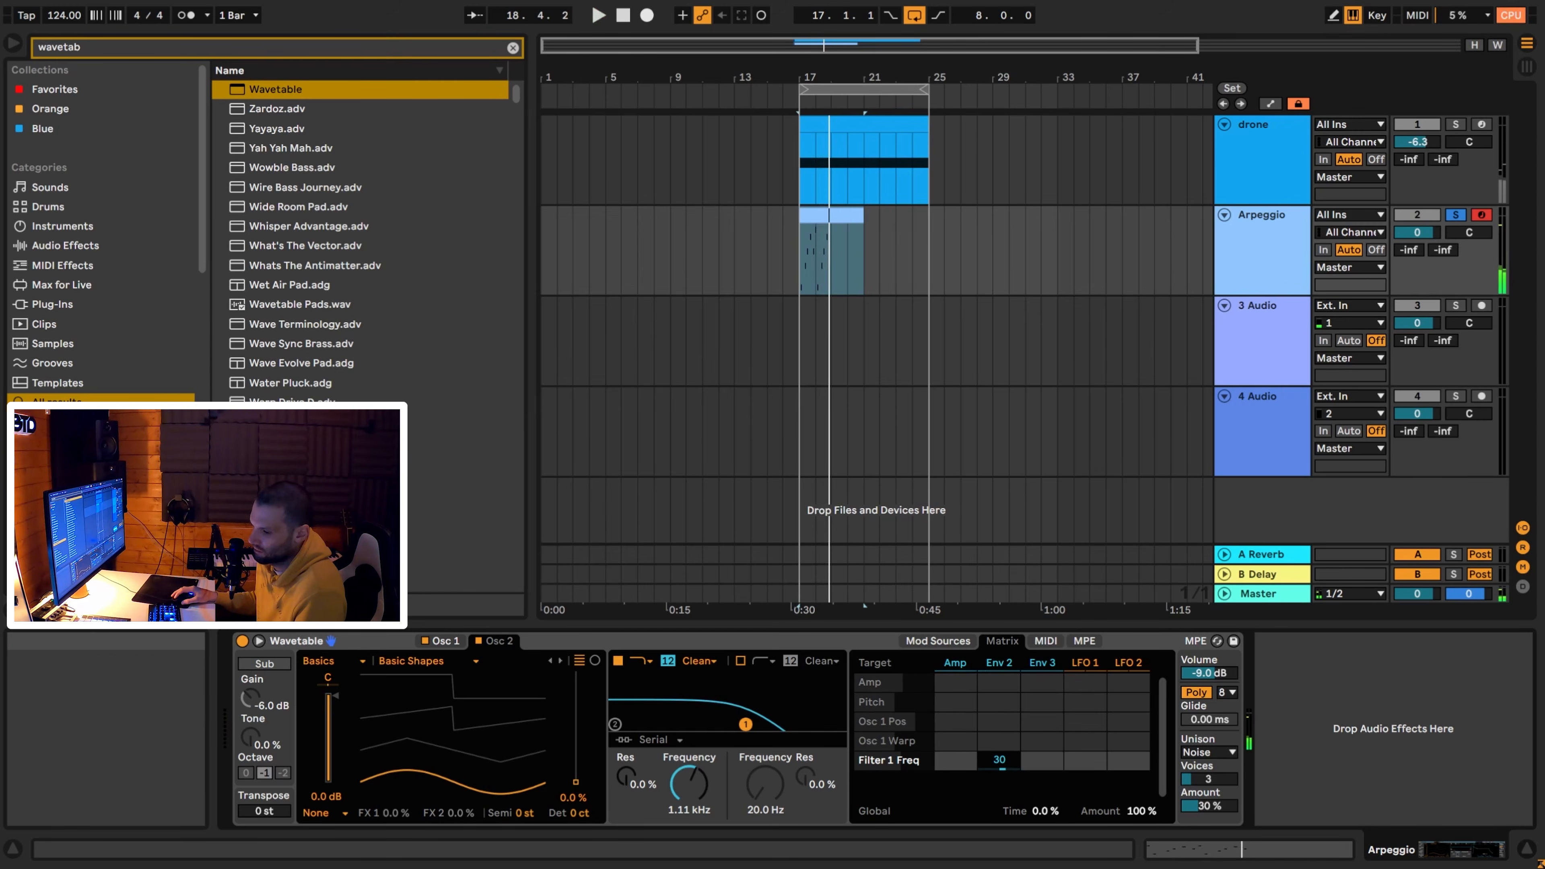
Set Env 3 to a 19.0 ms decay and 0% sustain, and route it to Pitch with an amount of 3.8.
{"action": "left_click", "coordinate": [1044, 664]}
{"action": "left_click_drag", "start_coordinate": [924, 731], "coordinate": [892, 769]}
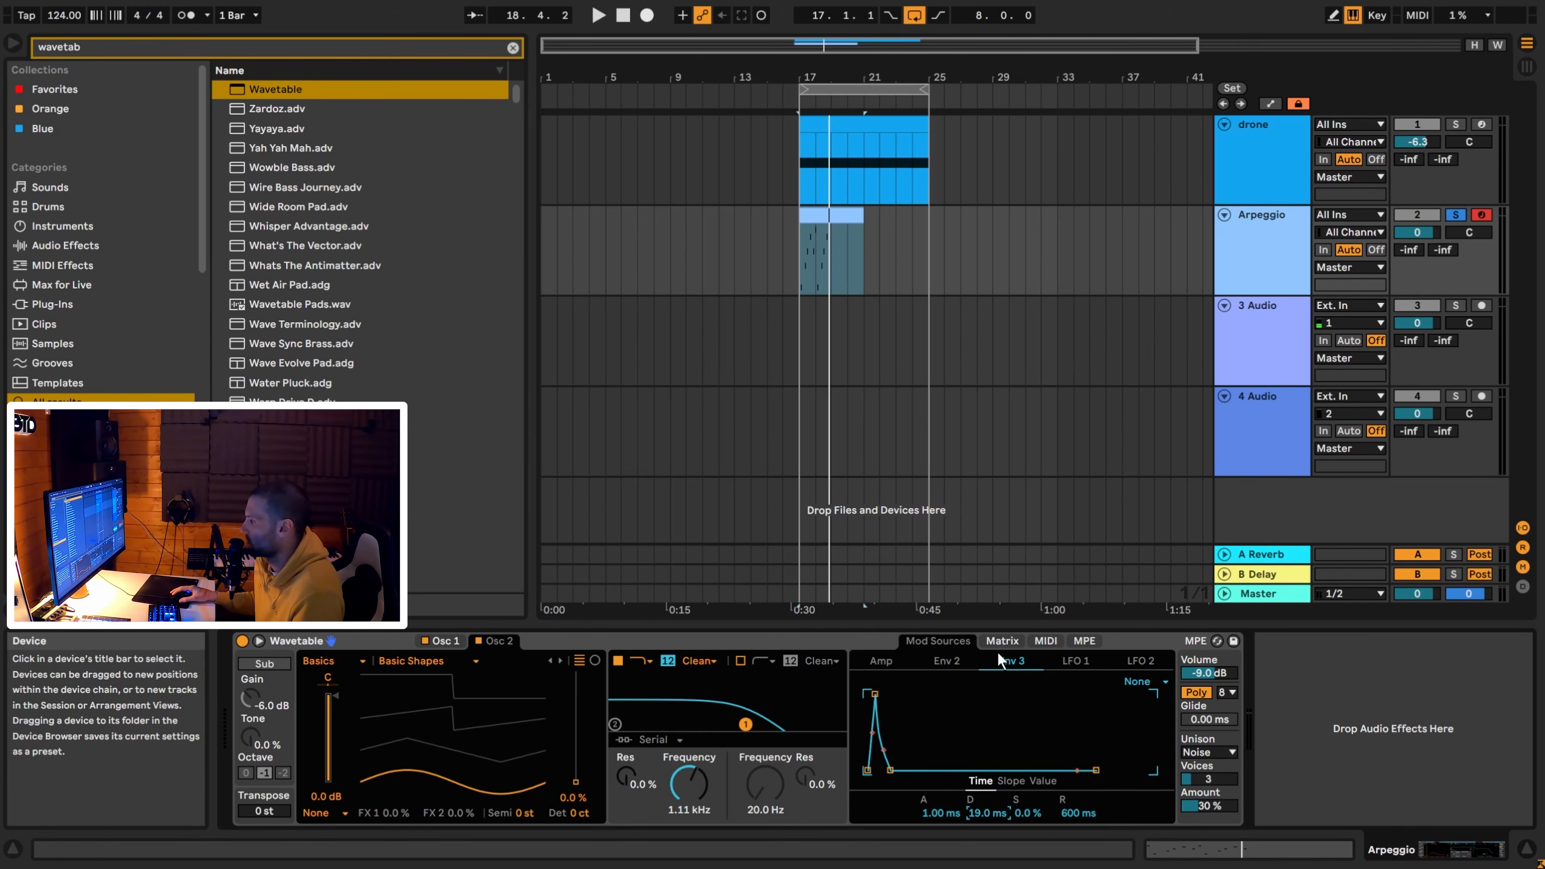
{"action": "left_click", "coordinate": [998, 639]}
{"action": "left_click_drag", "start_coordinate": [1043, 700], "coordinate": [1042, 675]}
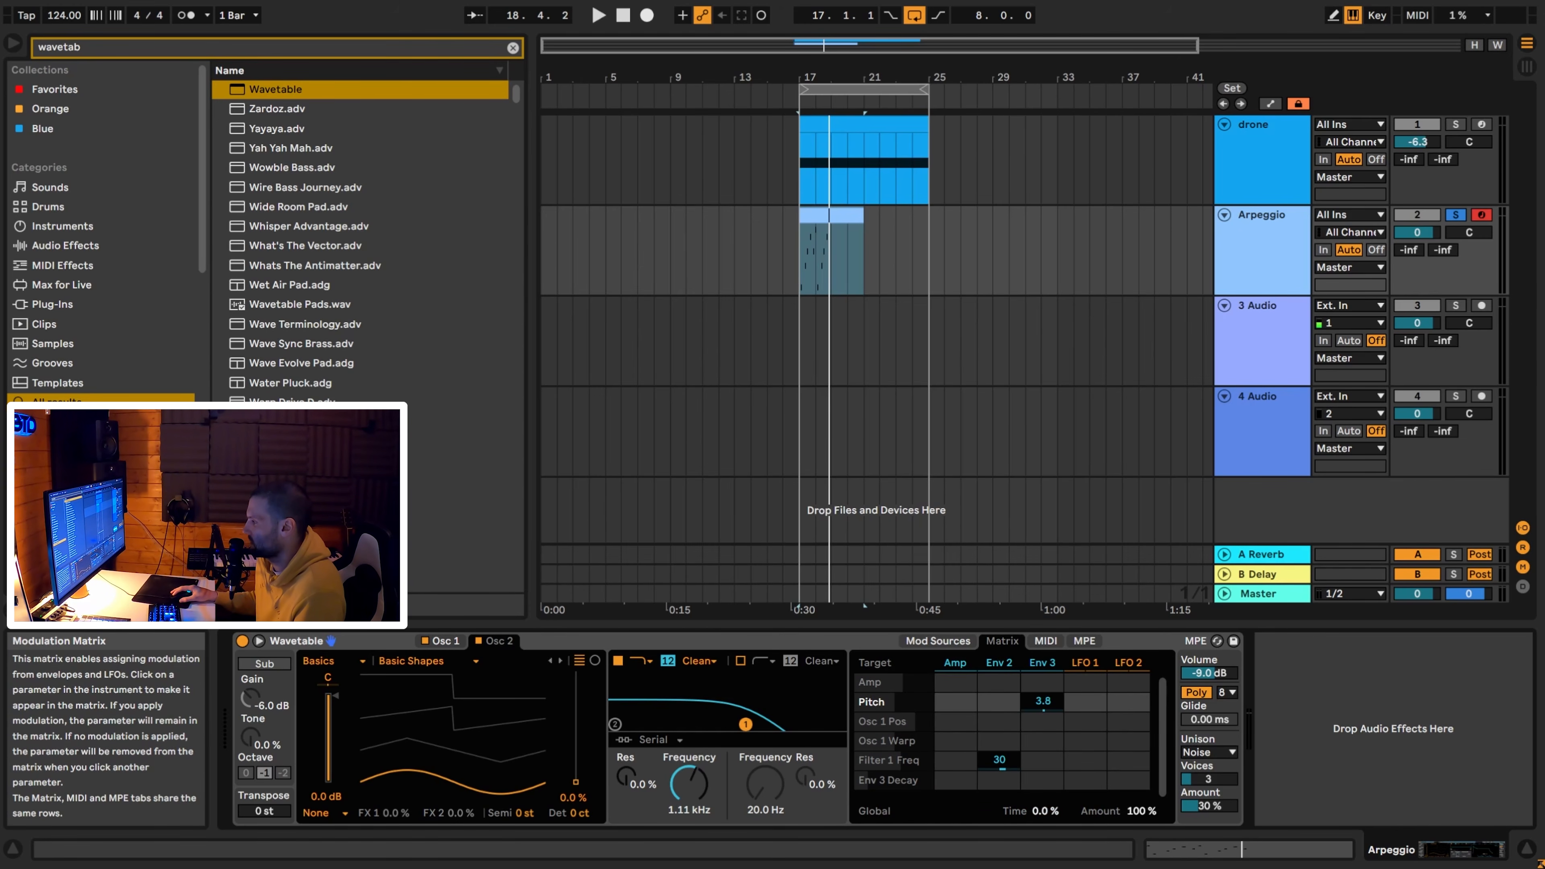
{"action": "key", "text": "space"}
Raise the Env 3 modulation of Pitch to about 39.8 while auditioning the arpeggio.
{"action": "left_click_drag", "start_coordinate": [1042, 714], "coordinate": [1042, 676]}
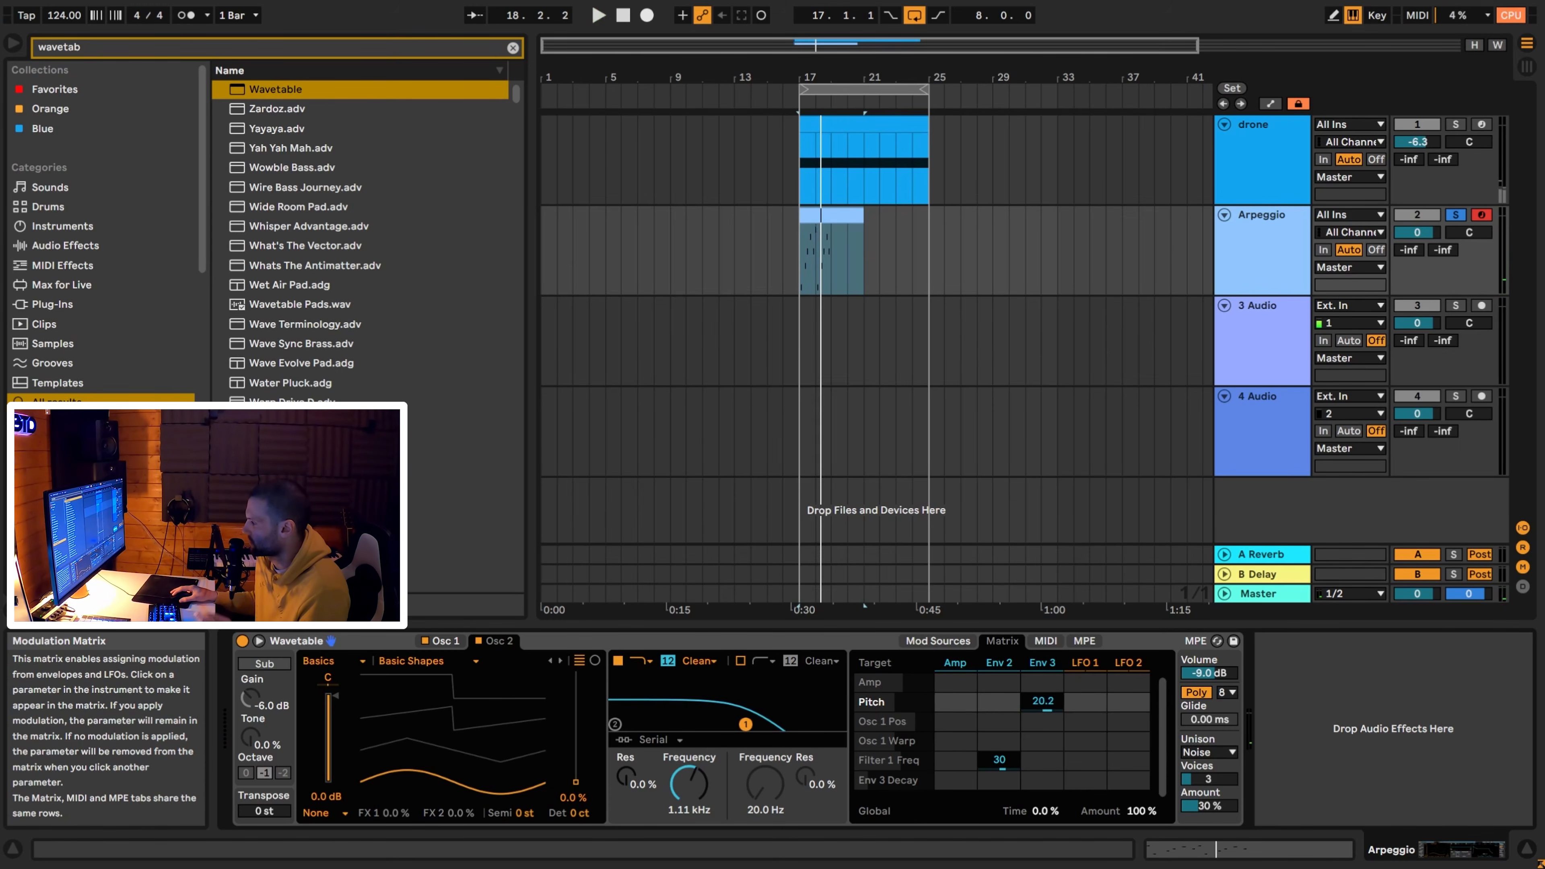
{"action": "key", "text": "space"}
{"action": "key", "text": "space"}
{"action": "left_click_drag", "start_coordinate": [1039, 706], "coordinate": [1039, 688]}
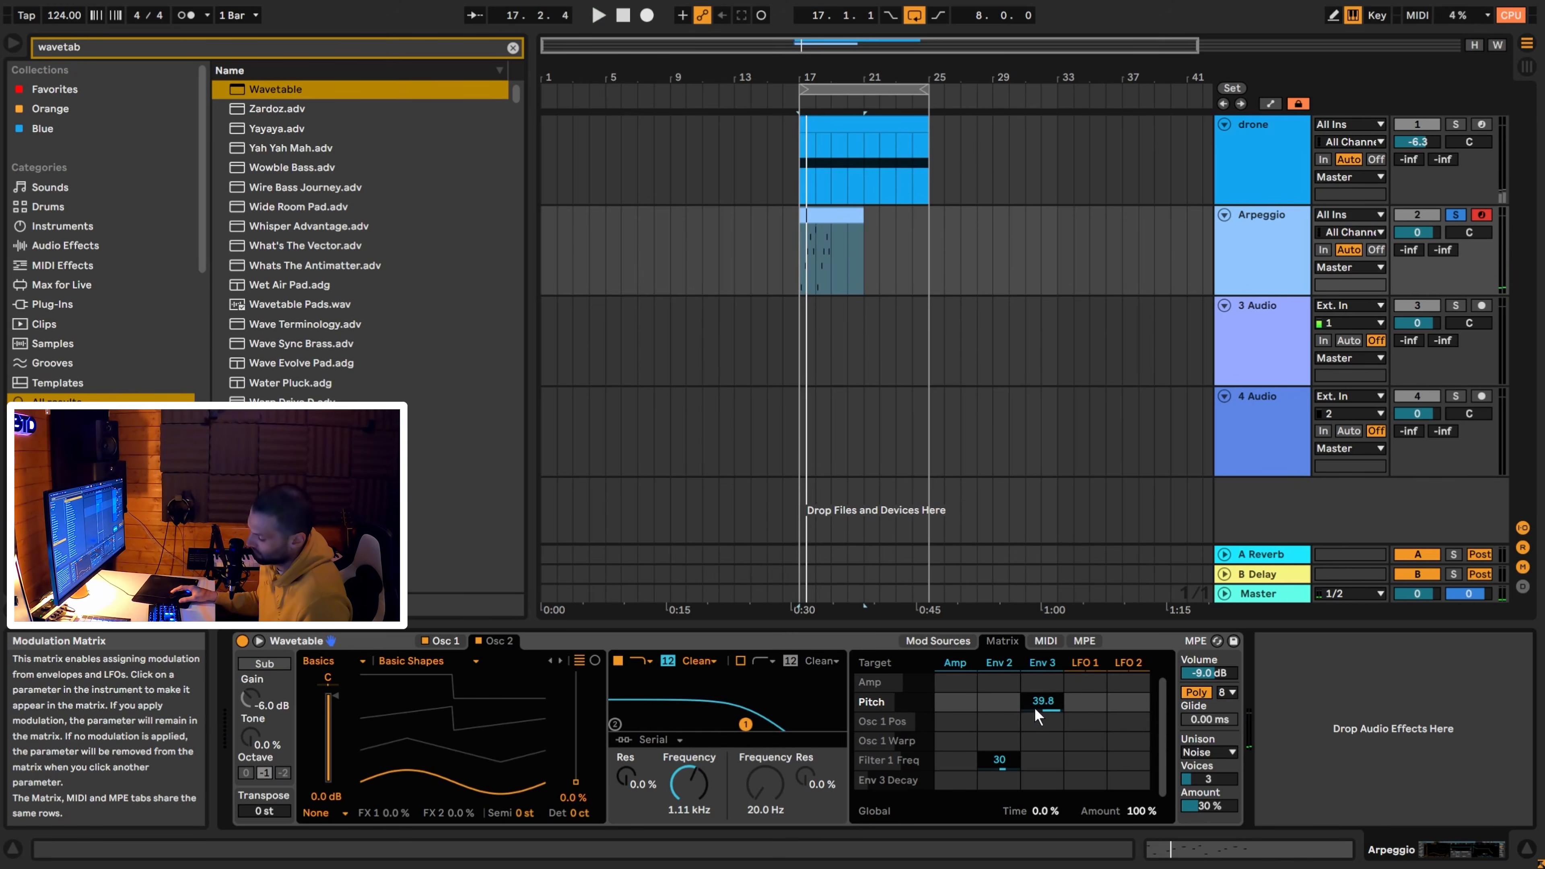
Reduce the Env 3 modulation of Pitch to 2.2 while auditioning the arpeggio.
{"action": "left_click_drag", "start_coordinate": [1037, 716], "coordinate": [1037, 773]}
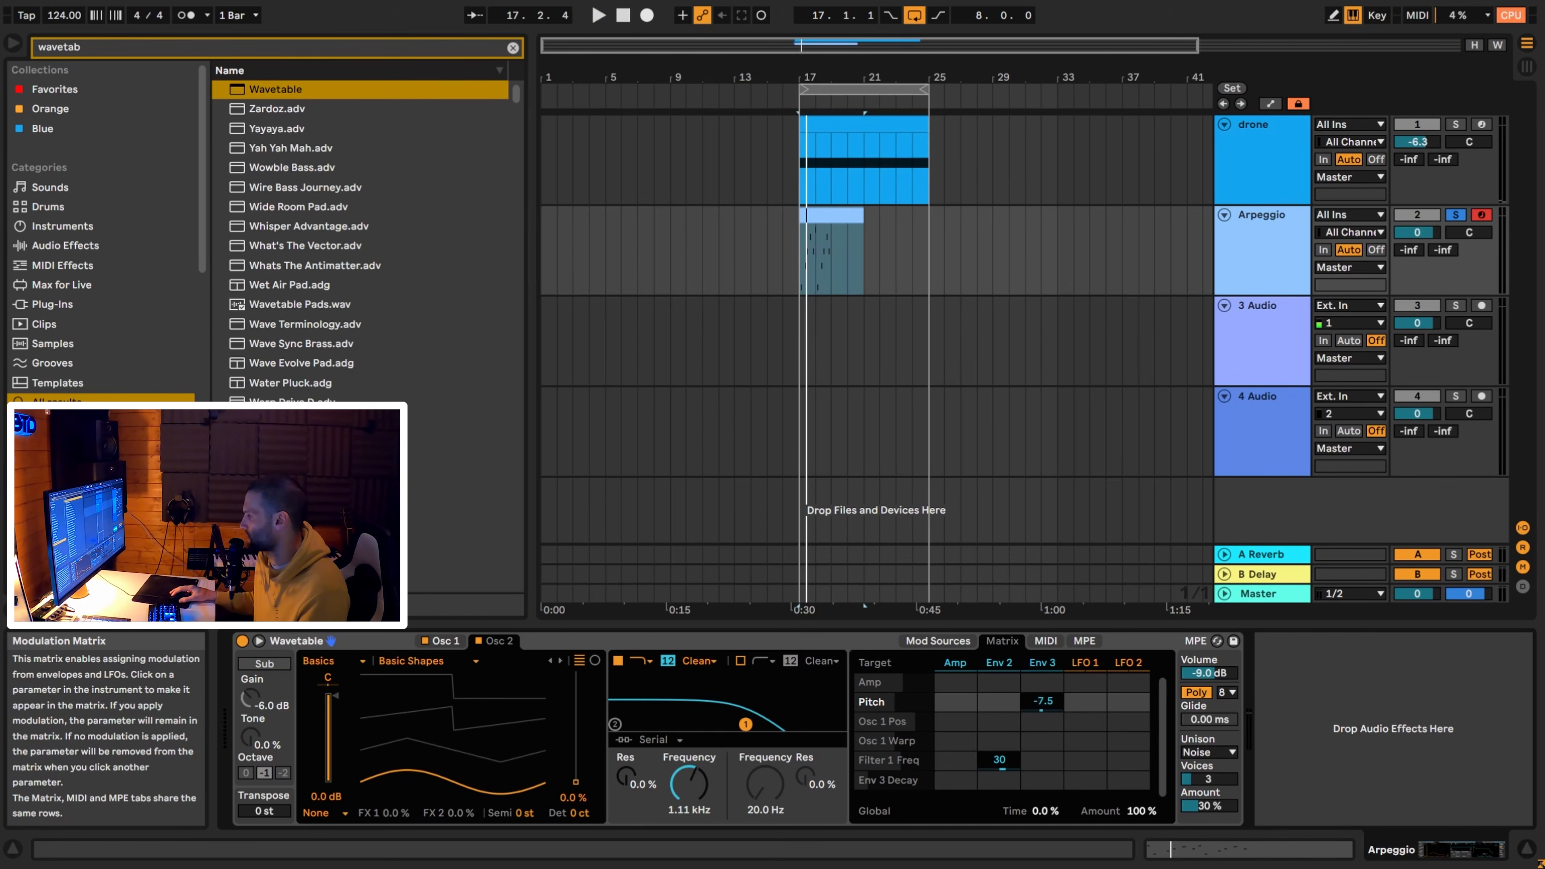
{"action": "key", "text": "space"}
{"action": "left_click_drag", "start_coordinate": [1042, 701], "coordinate": [1044, 713]}
{"action": "key", "text": "space"}
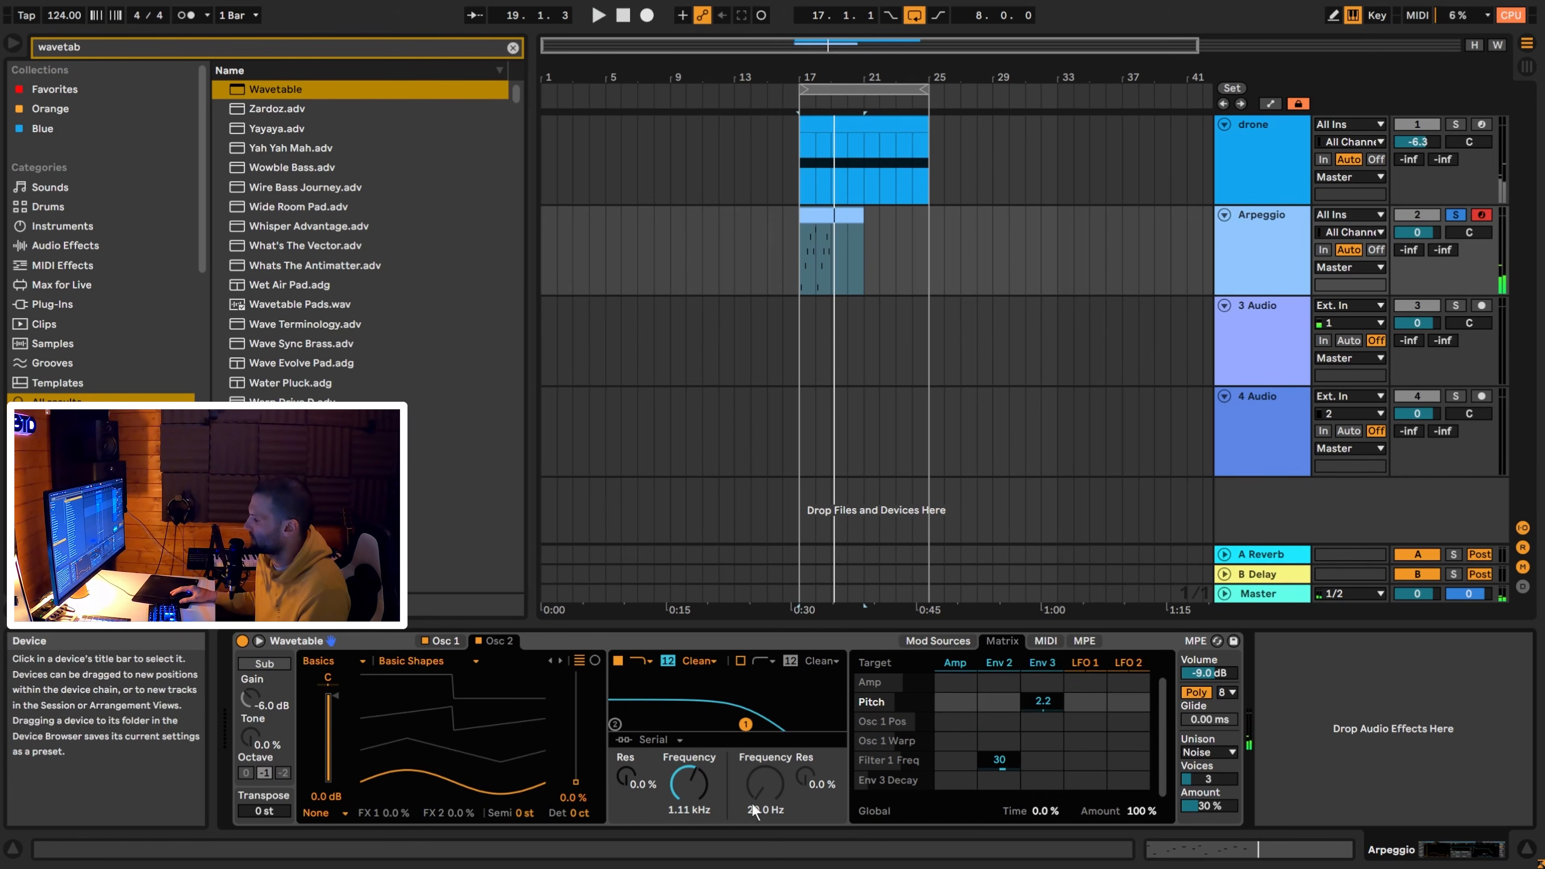
Raise the Filter 1 frequency to about 1.63 kHz and check the sound in playback.
{"action": "key", "text": "space"}
{"action": "left_click_drag", "start_coordinate": [694, 783], "coordinate": [693, 787]}
{"action": "key", "text": "space"}
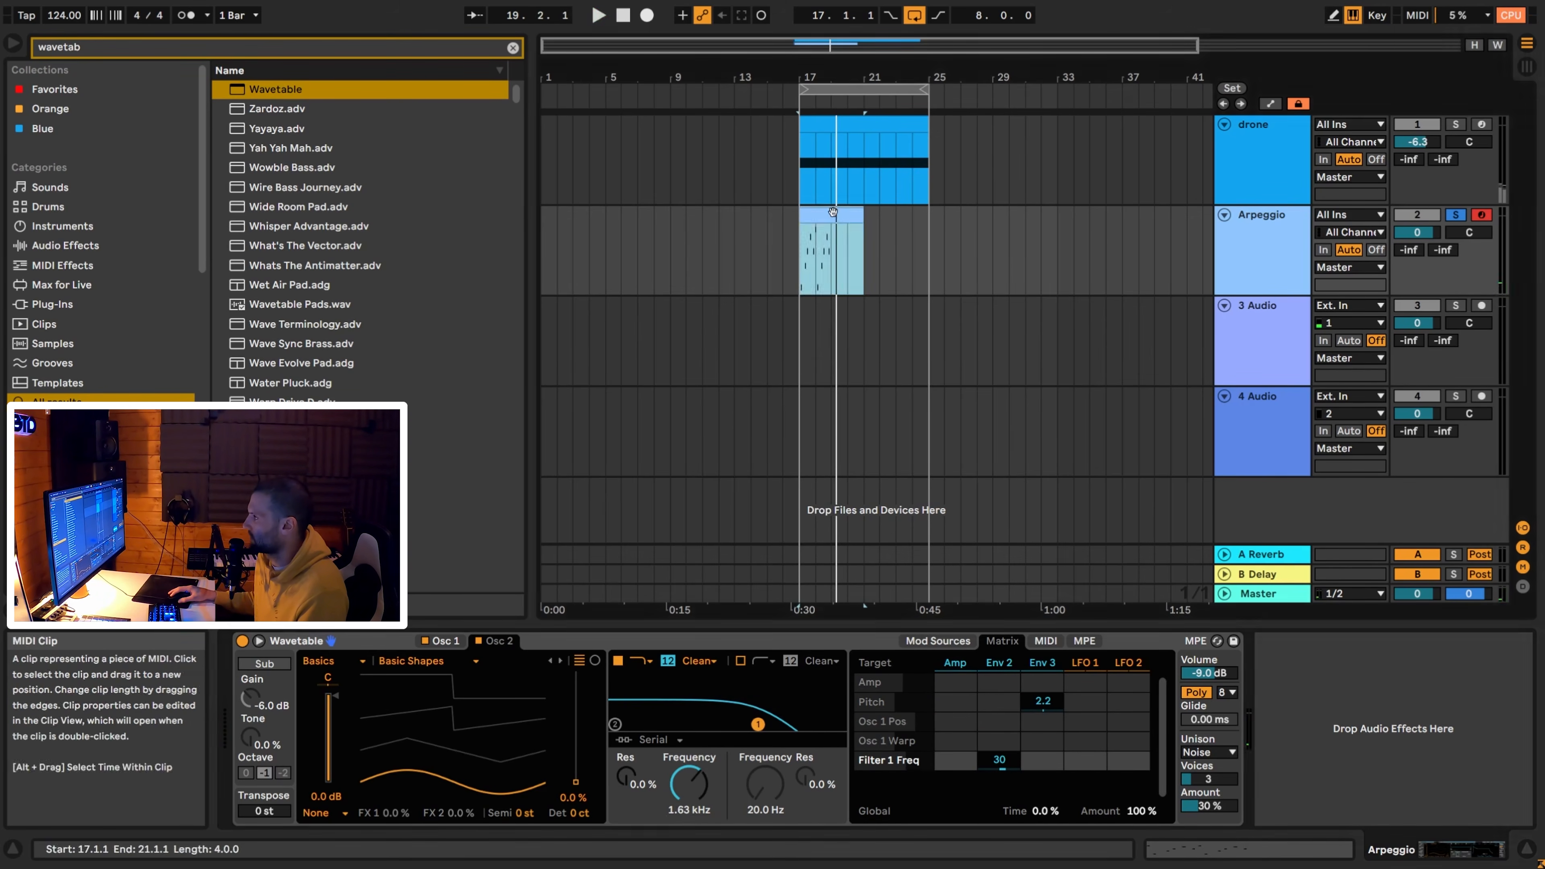
Duplicate all notes of the Arpeggio clip's first two bars into bars 3 and 4, and play the result.
{"action": "double_click", "coordinate": [857, 218]}
{"action": "left_click_drag", "start_coordinate": [518, 611], "coordinate": [1024, 801]}
{"action": "key", "text": "ctrl+d"}
{"action": "left_click", "coordinate": [1052, 650]}
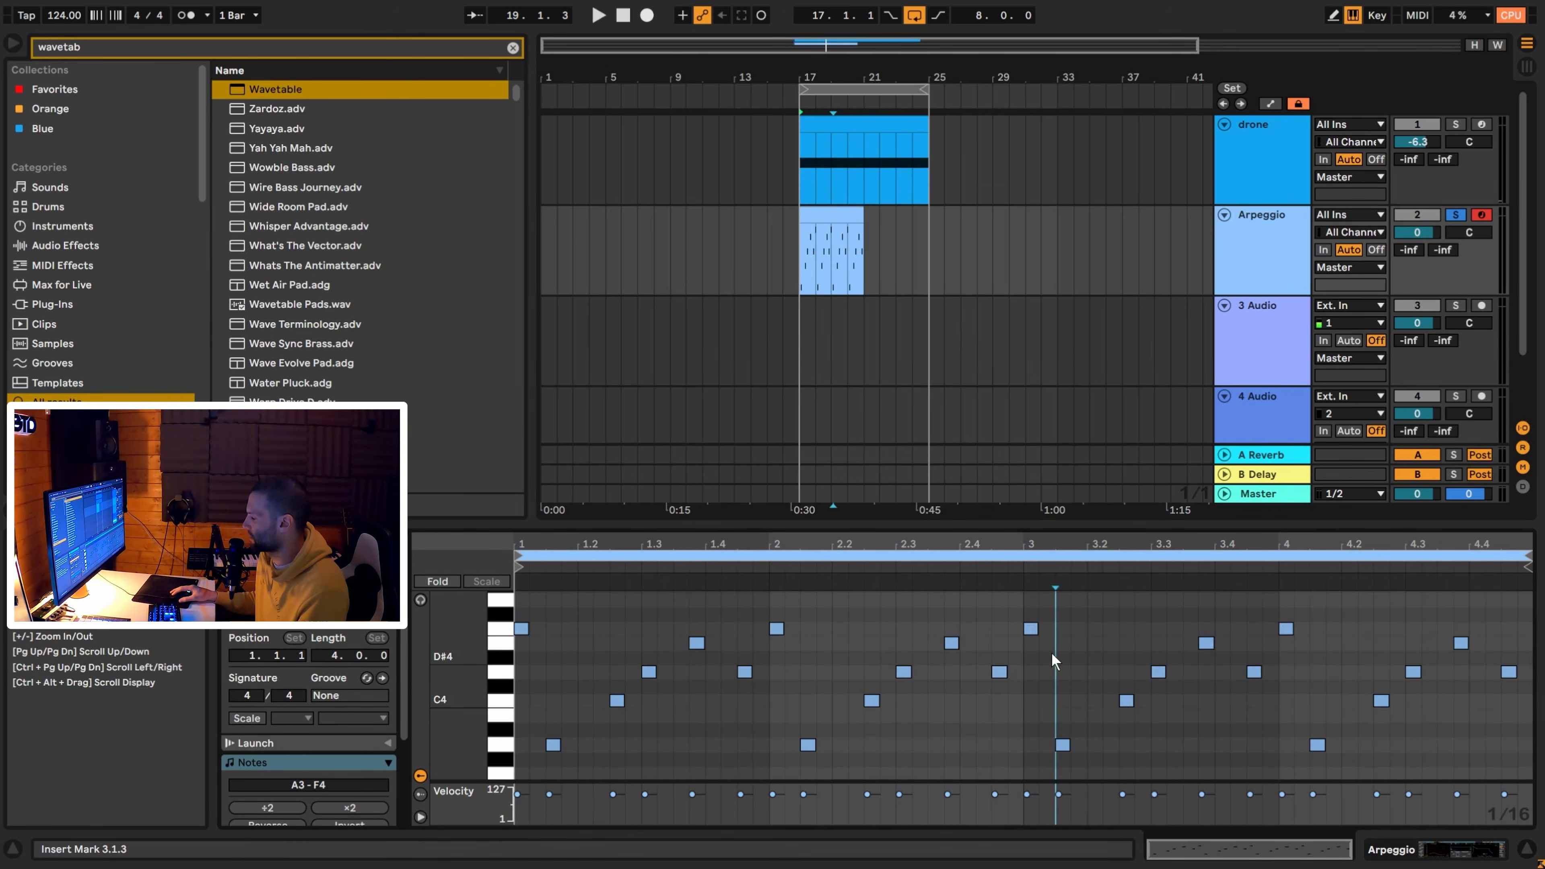
{"action": "key", "text": "space"}
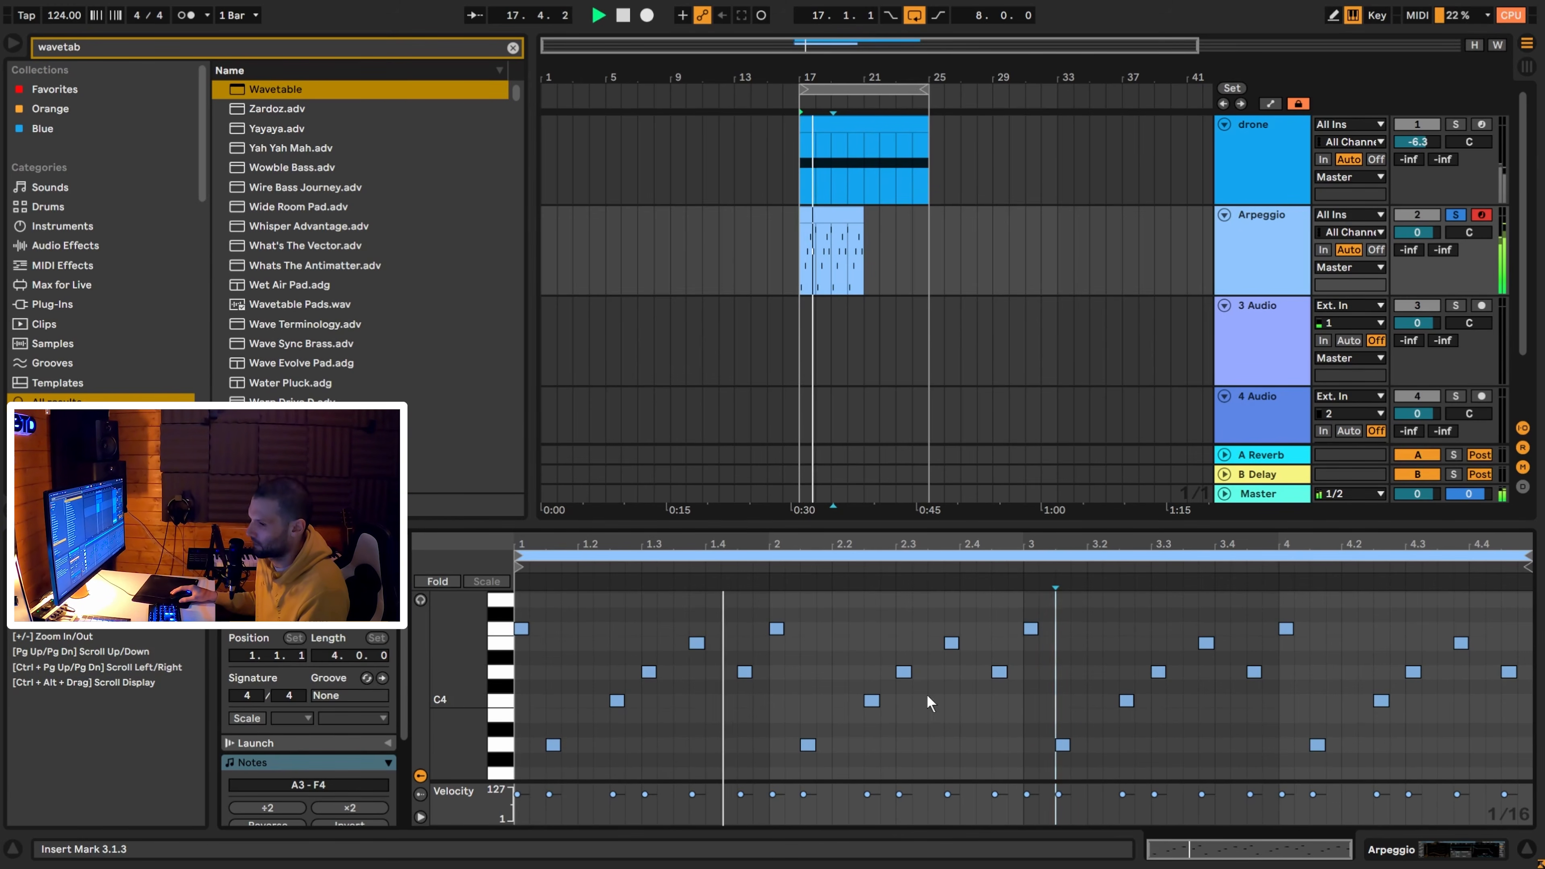
{"action": "key", "text": "space"}
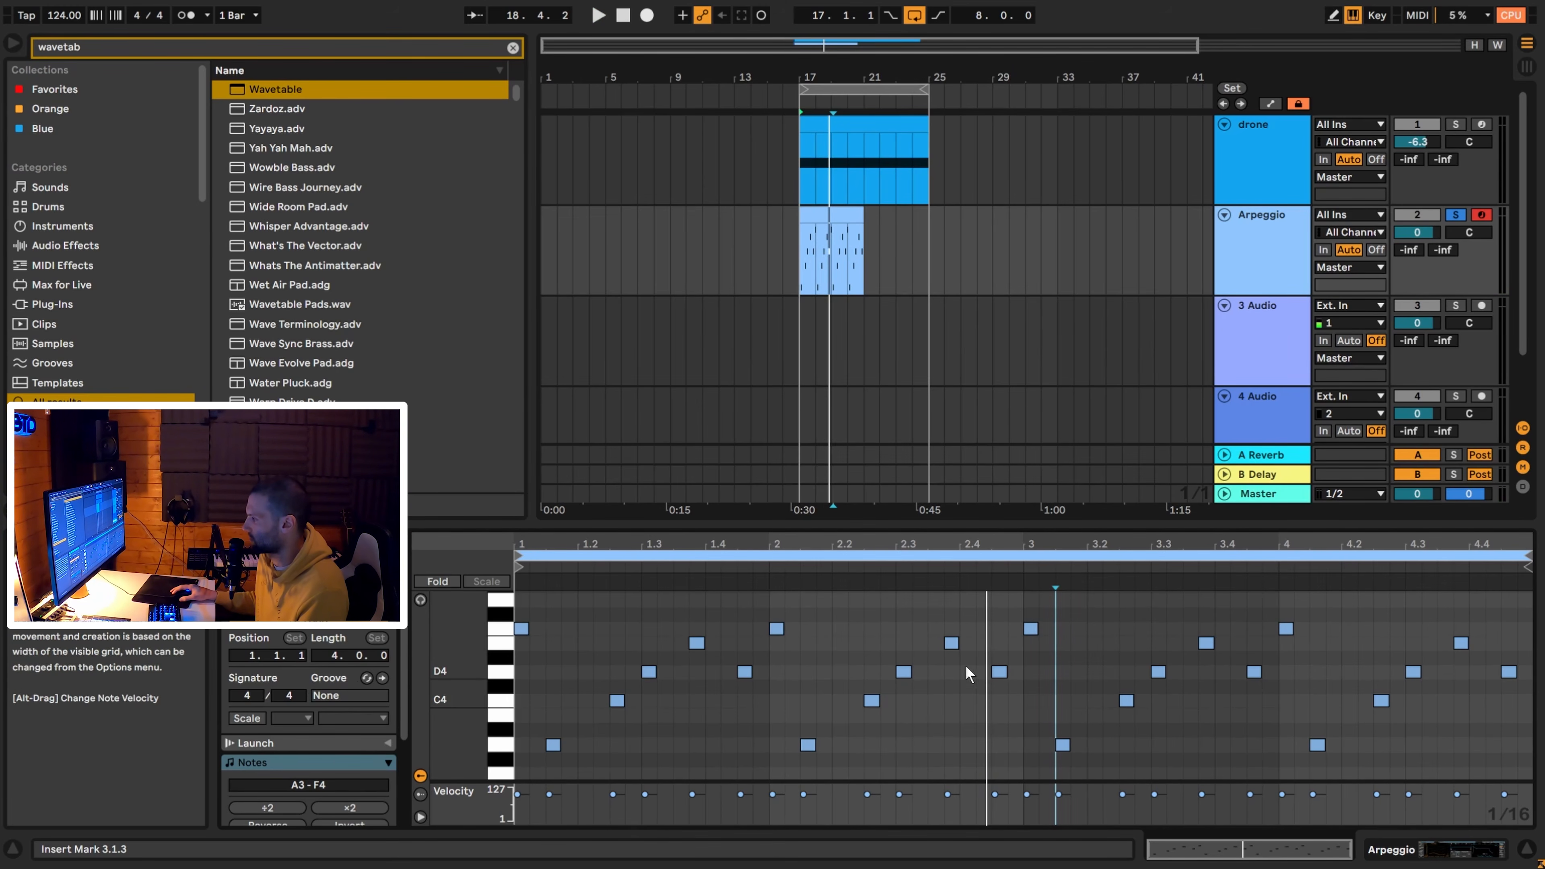
Try adding an F4 note at 2.4.2 and replacing the D4 at 2.4.3 with C4, auditioning the variation.
{"action": "double_click", "coordinate": [983, 629]}
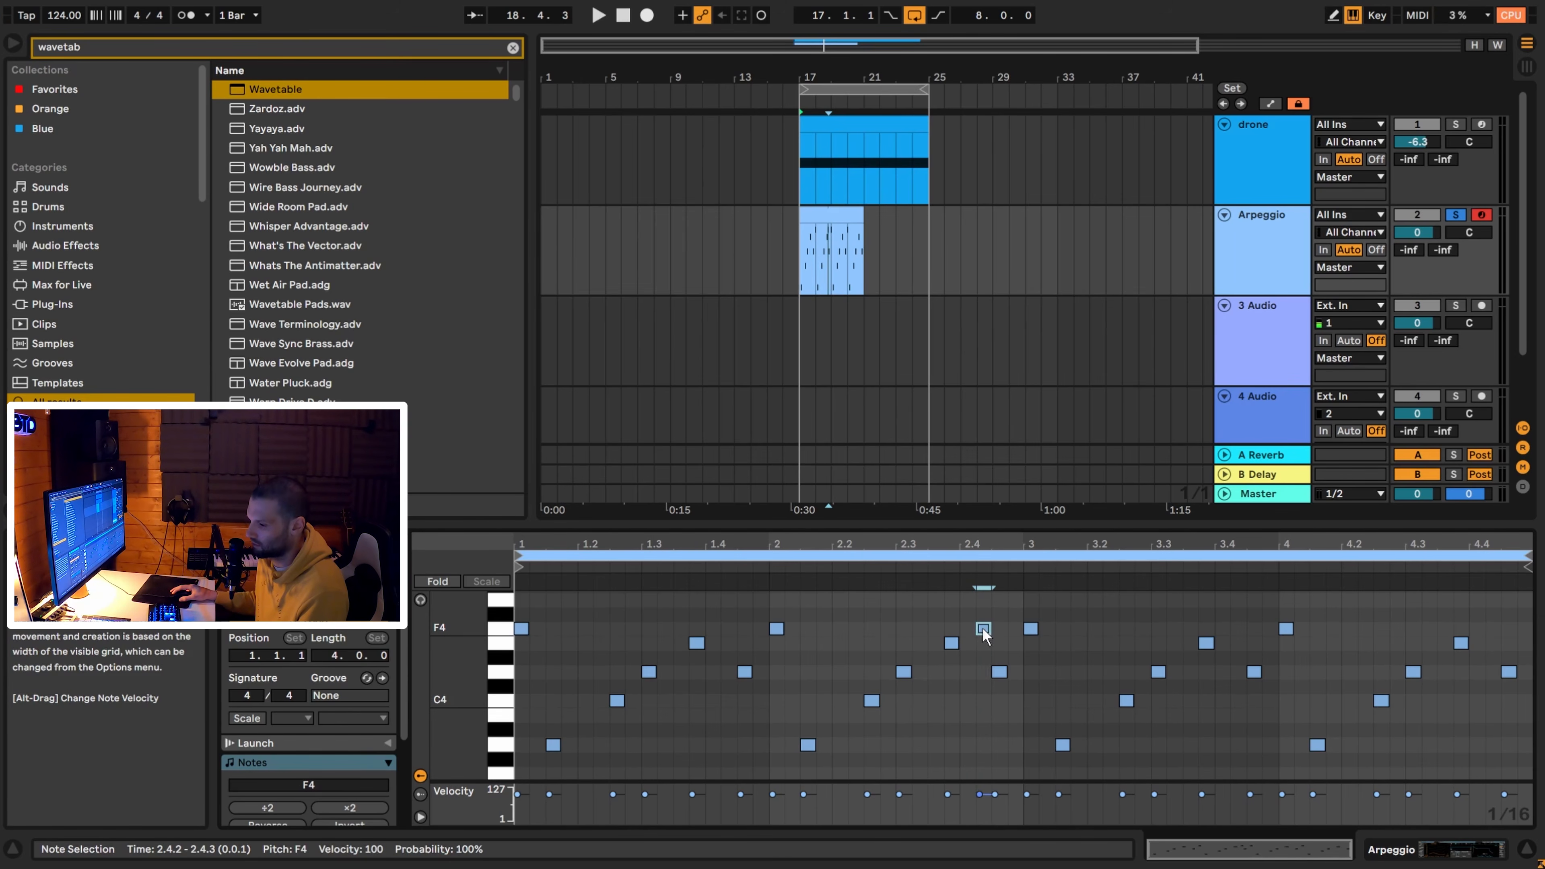
{"action": "double_click", "coordinate": [1000, 701]}
{"action": "left_click", "coordinate": [983, 629]}
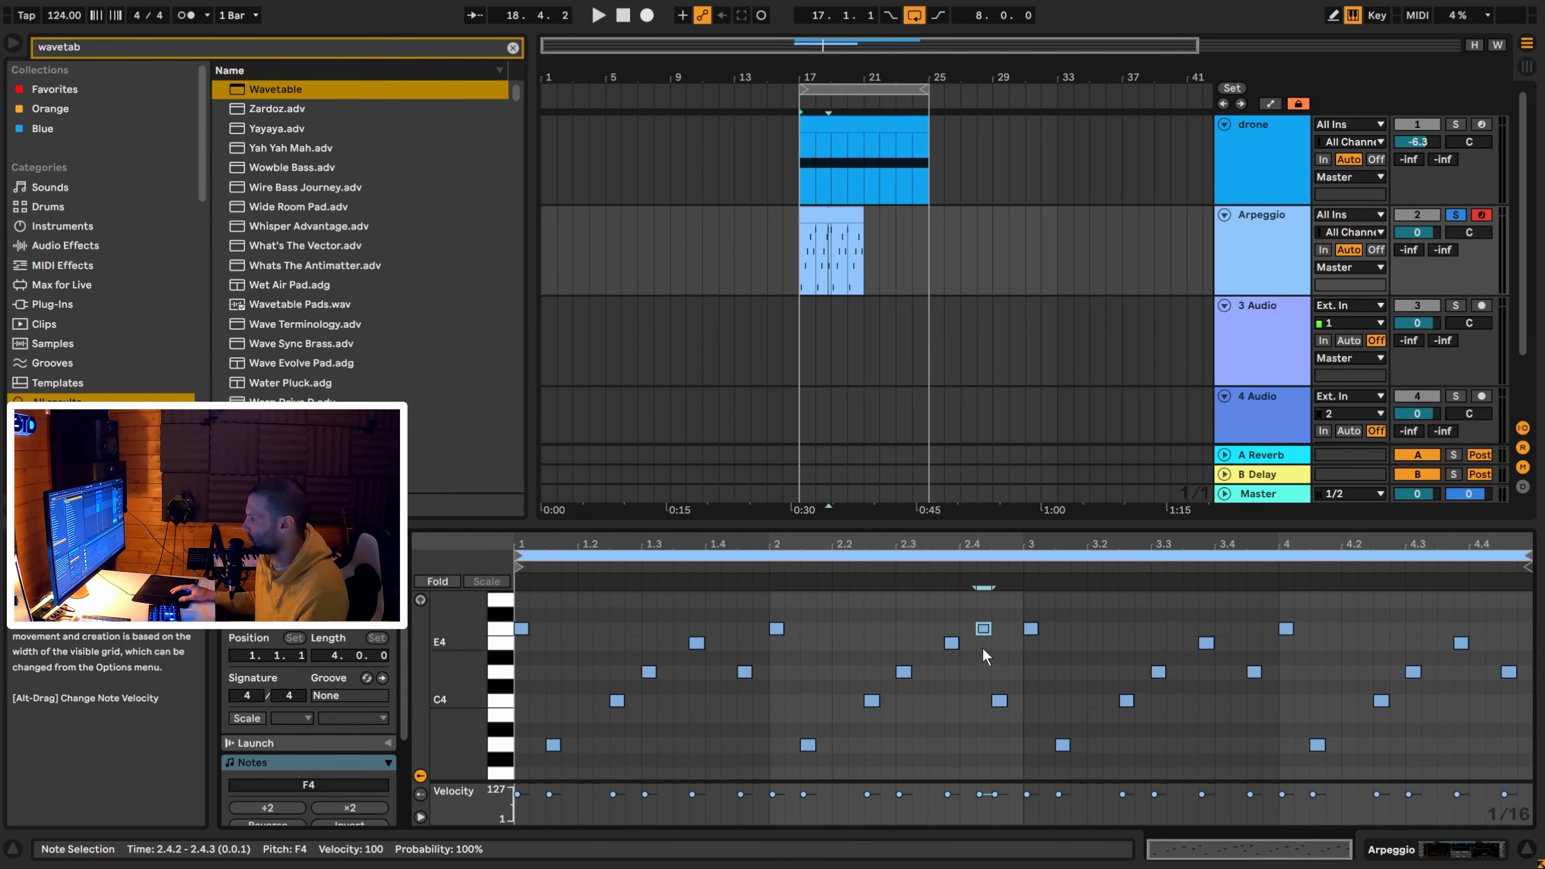
{"action": "left_click", "coordinate": [998, 701]}
{"action": "key", "text": "space"}
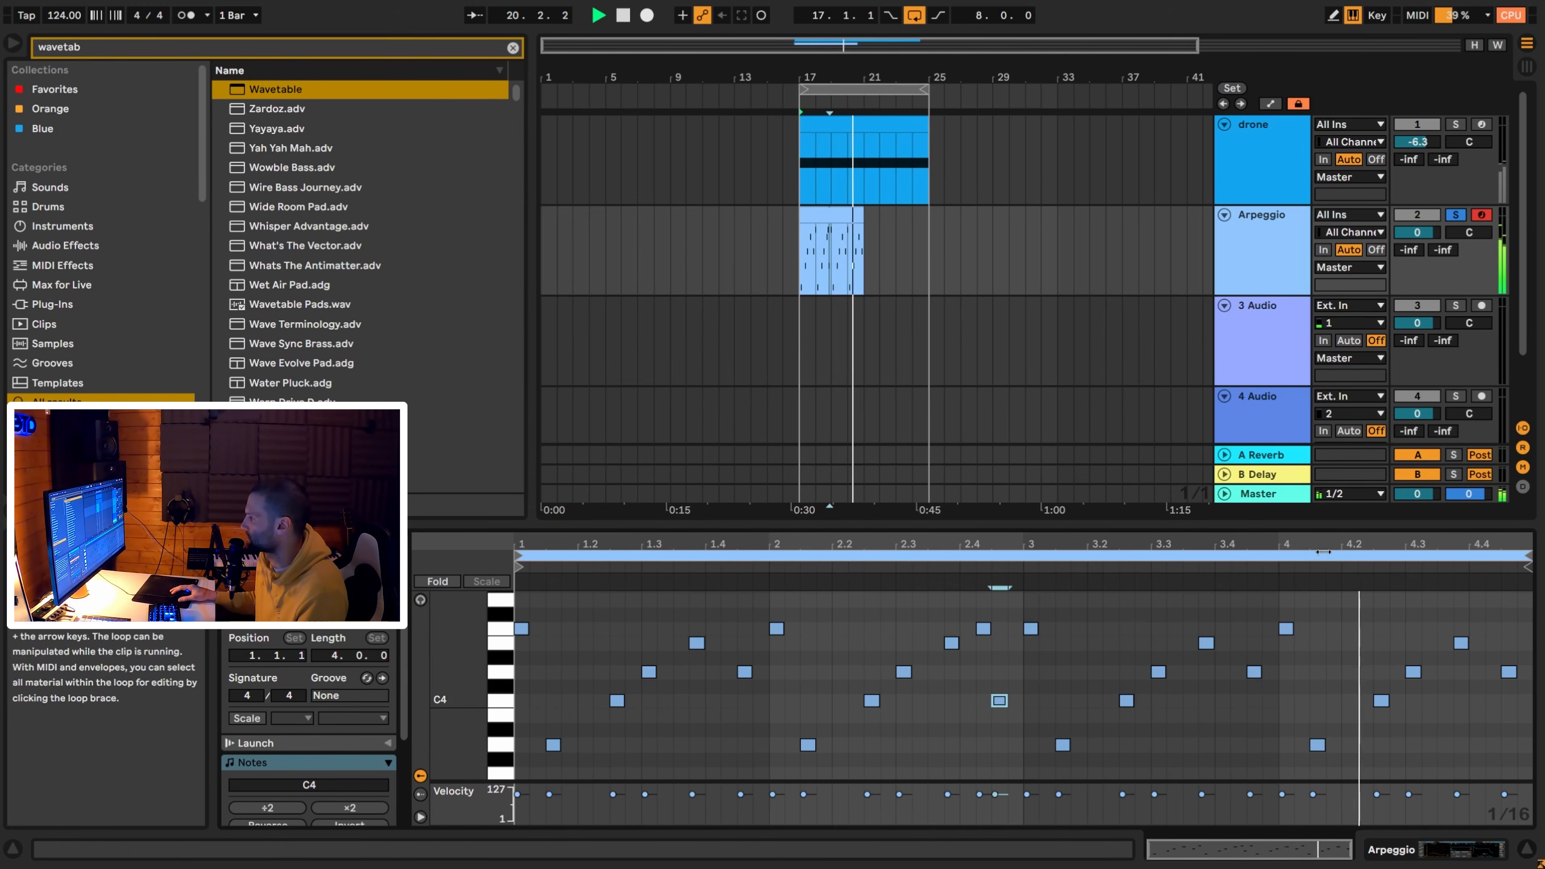
{"action": "key", "text": "space"}
Remove the added F4 at 2.4.2 and put the note at 2.4.3 back on D4.
{"action": "double_click", "coordinate": [983, 629]}
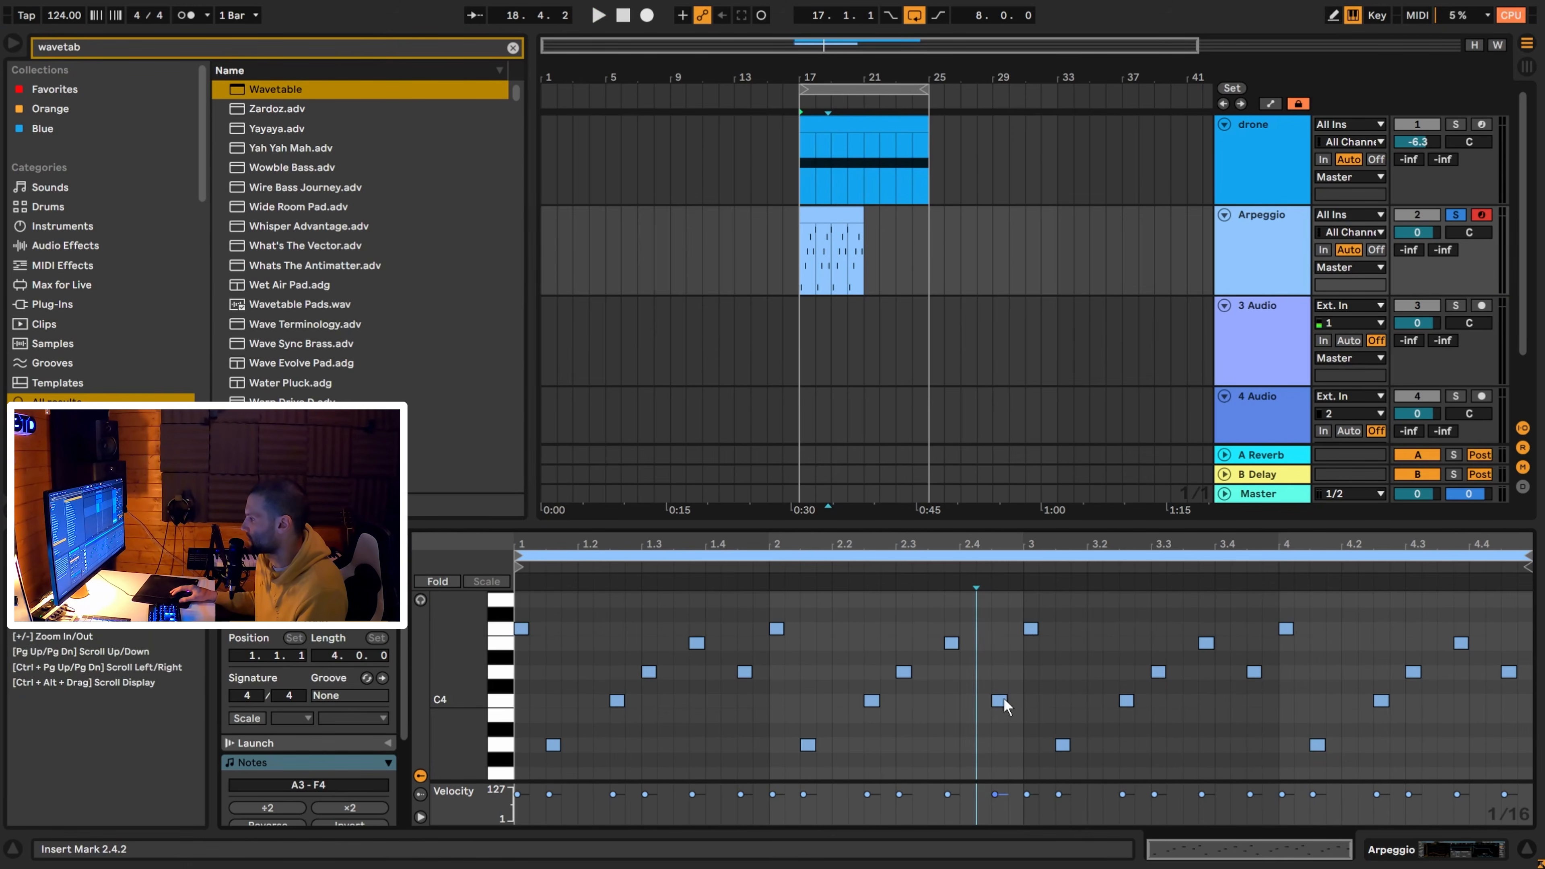
{"action": "double_click", "coordinate": [998, 671]}
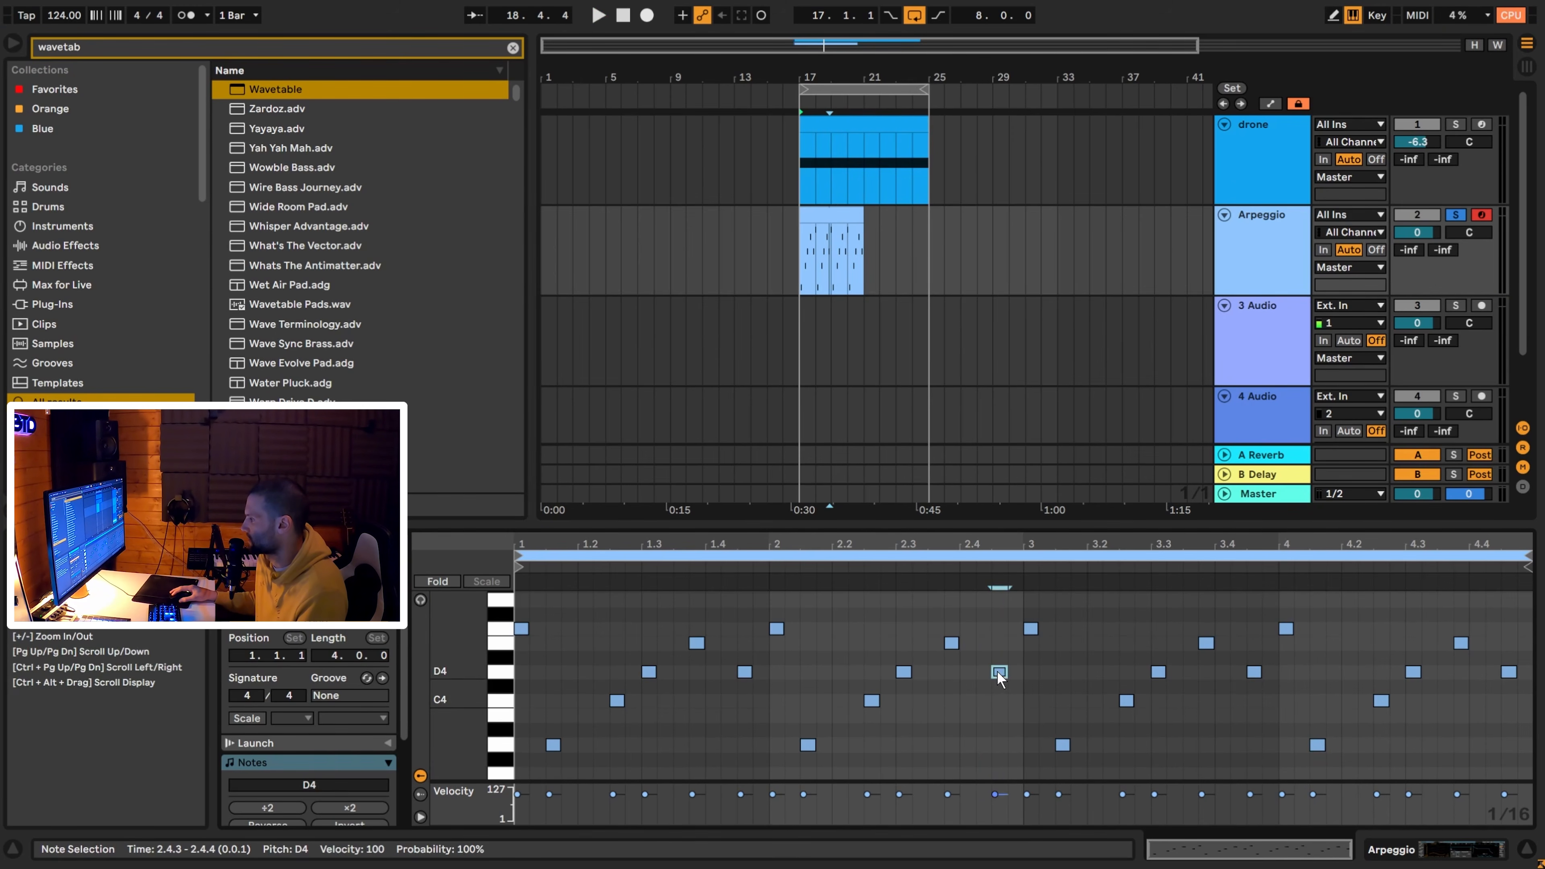
Move the last note of bar 4 down to C4, add an F4 just before it, and play the clip.
{"action": "left_click_drag", "start_coordinate": [1509, 672], "coordinate": [1508, 700]}
{"action": "double_click", "coordinate": [1493, 629]}
{"action": "key", "text": "space"}
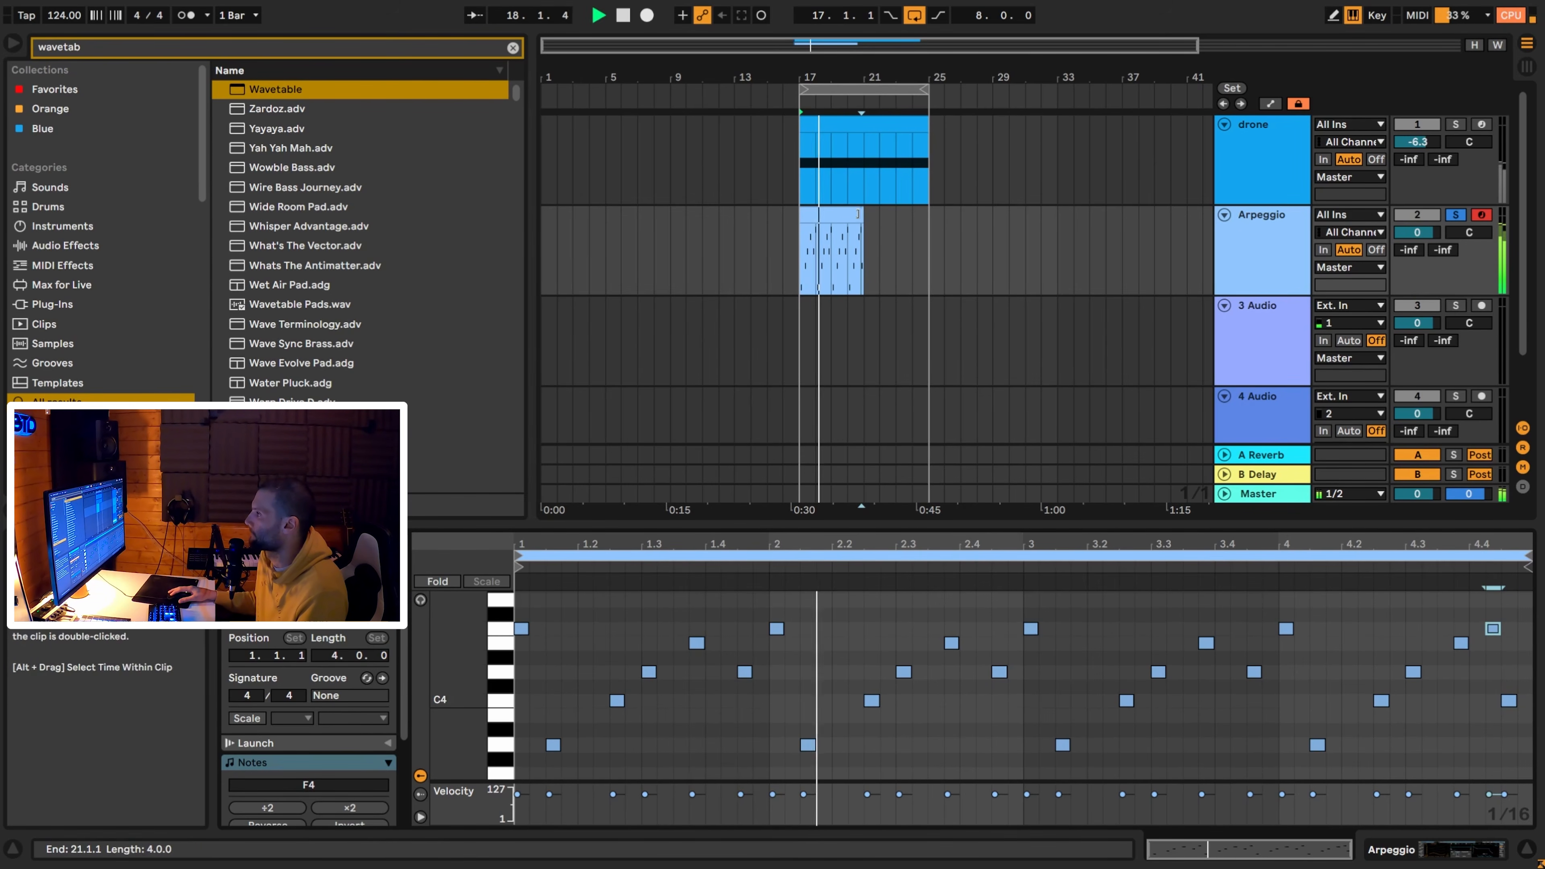
Unsolo the Arpeggio track and lower its volume to -4.1 dB.
{"action": "left_click", "coordinate": [1454, 216]}
{"action": "left_click_drag", "start_coordinate": [1416, 229], "coordinate": [1416, 250]}
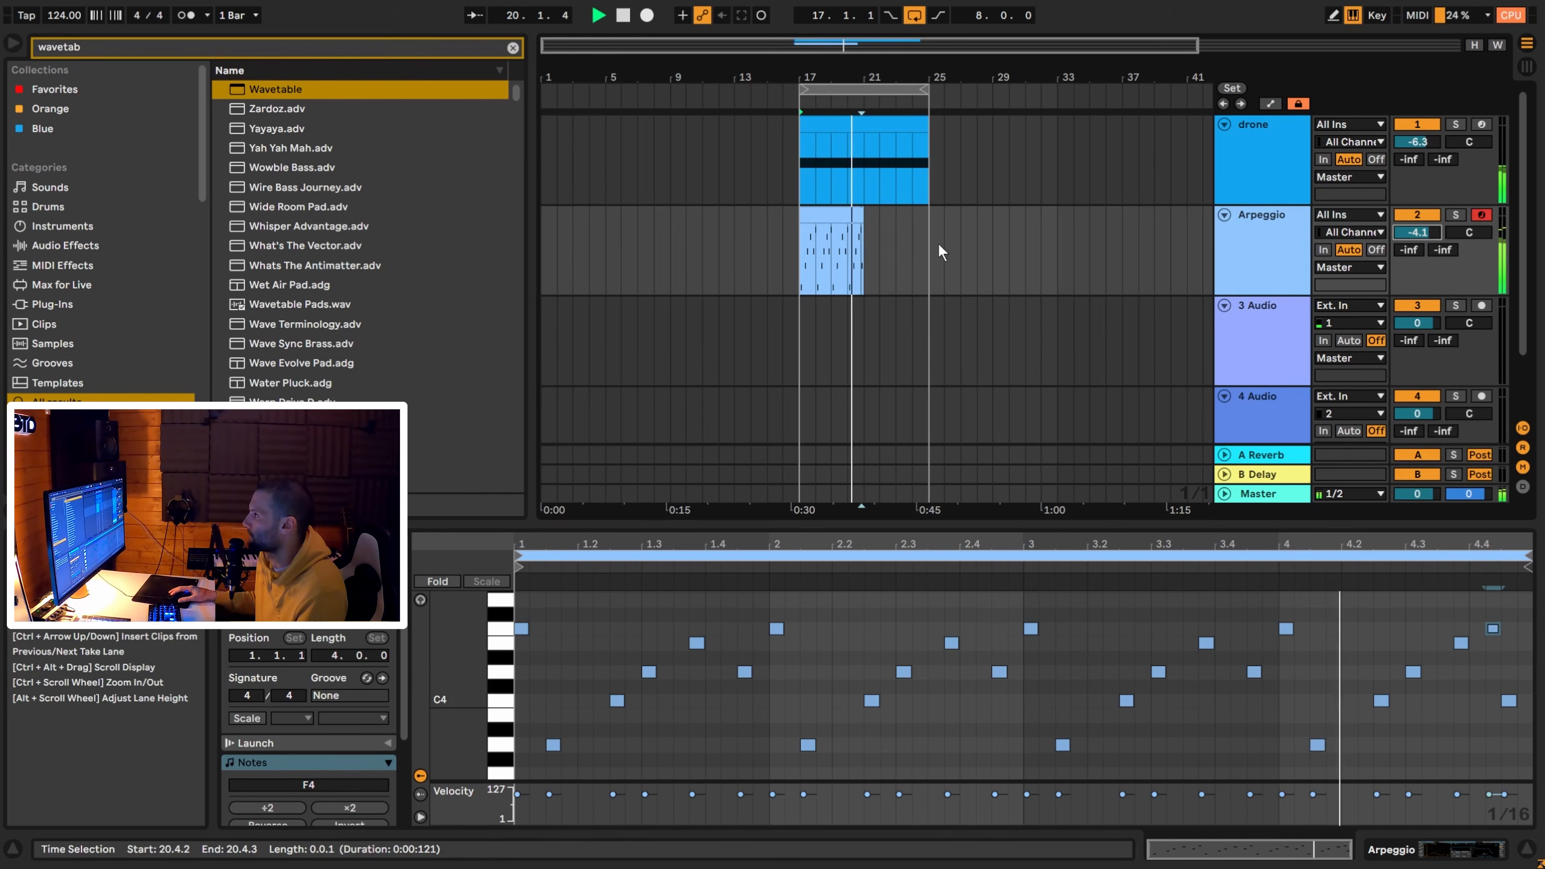
Extend the looping Arpeggio clip to bar 25 to match the drone clip, and show the track's Wavetable device.
{"action": "left_click_drag", "start_coordinate": [862, 216], "coordinate": [963, 218]}
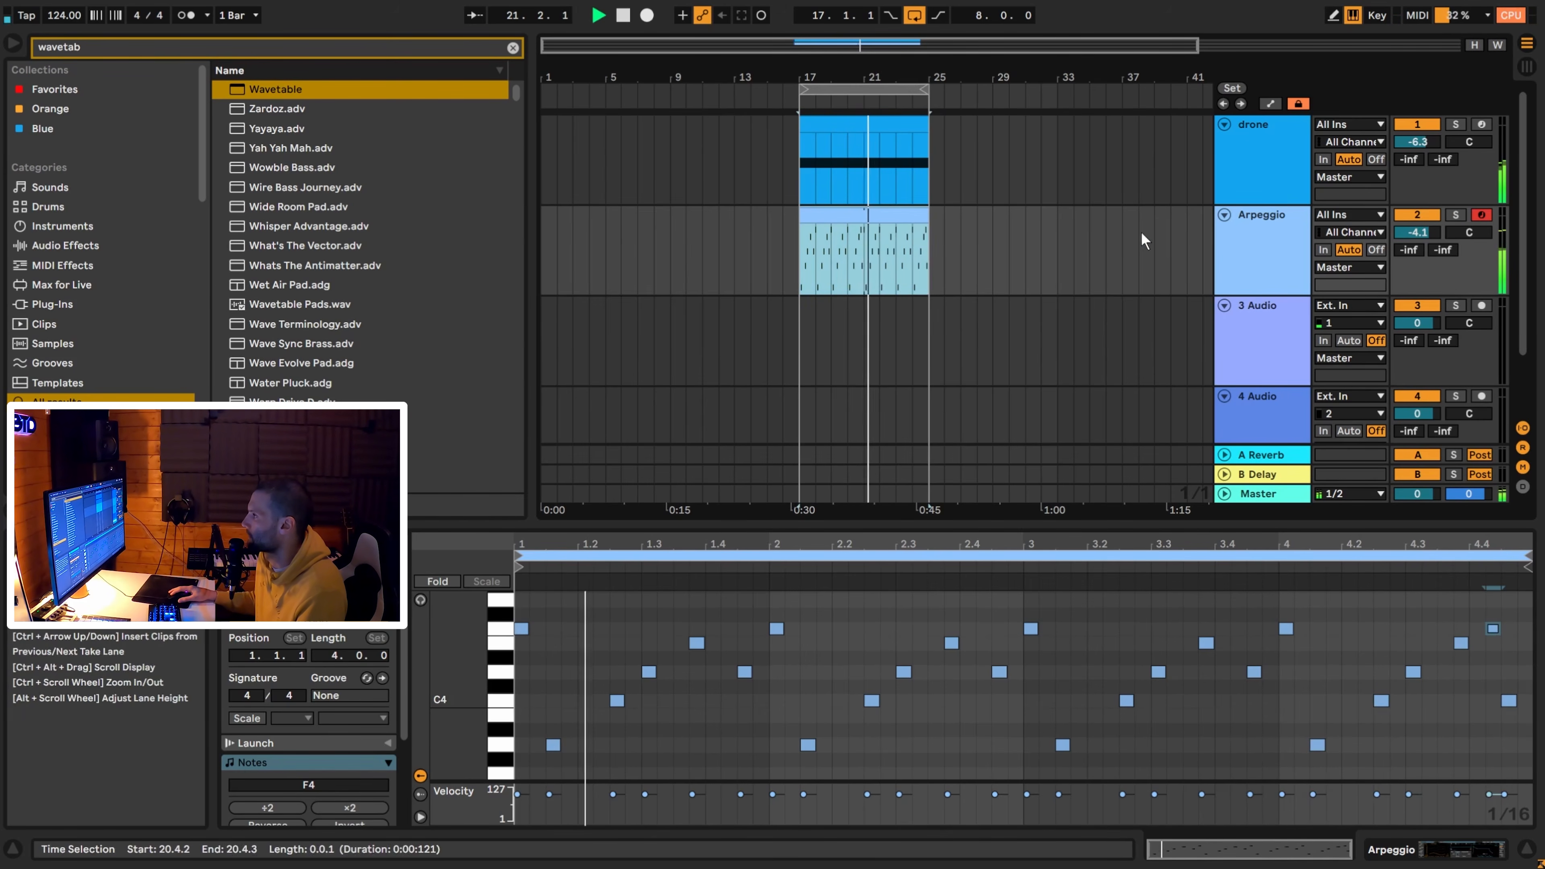
{"action": "double_click", "coordinate": [1232, 252]}
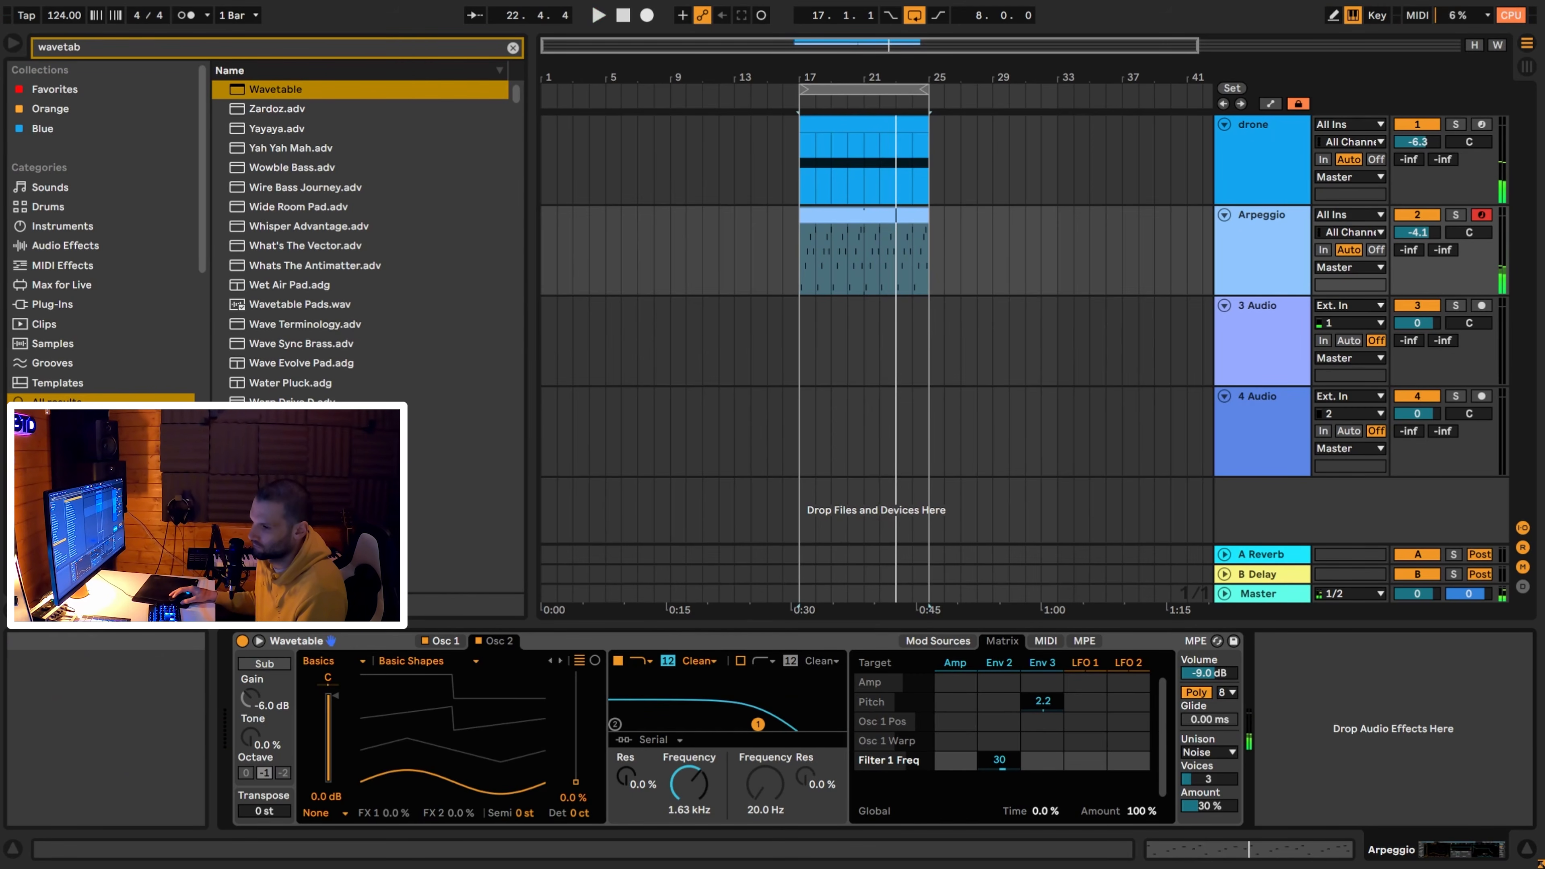
Transpose all notes of the Arpeggio clip down one octave and play them.
{"action": "double_click", "coordinate": [847, 215]}
{"action": "left_click", "coordinate": [686, 713]}
{"action": "key", "text": "ctrl+a"}
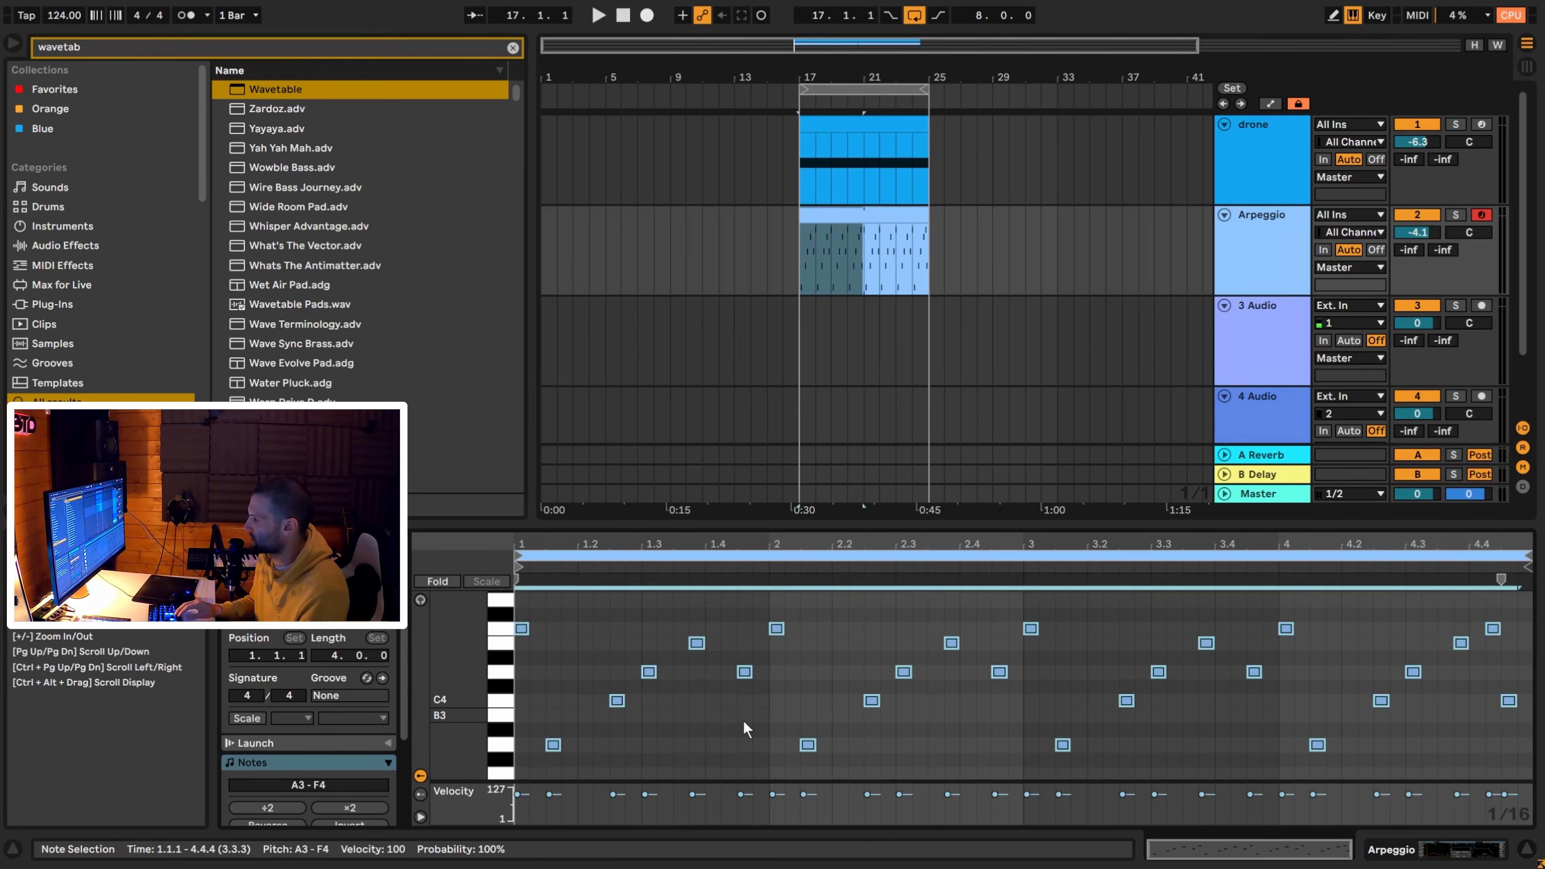
{"action": "key", "text": "shift+Down"}
{"action": "key", "text": "space"}
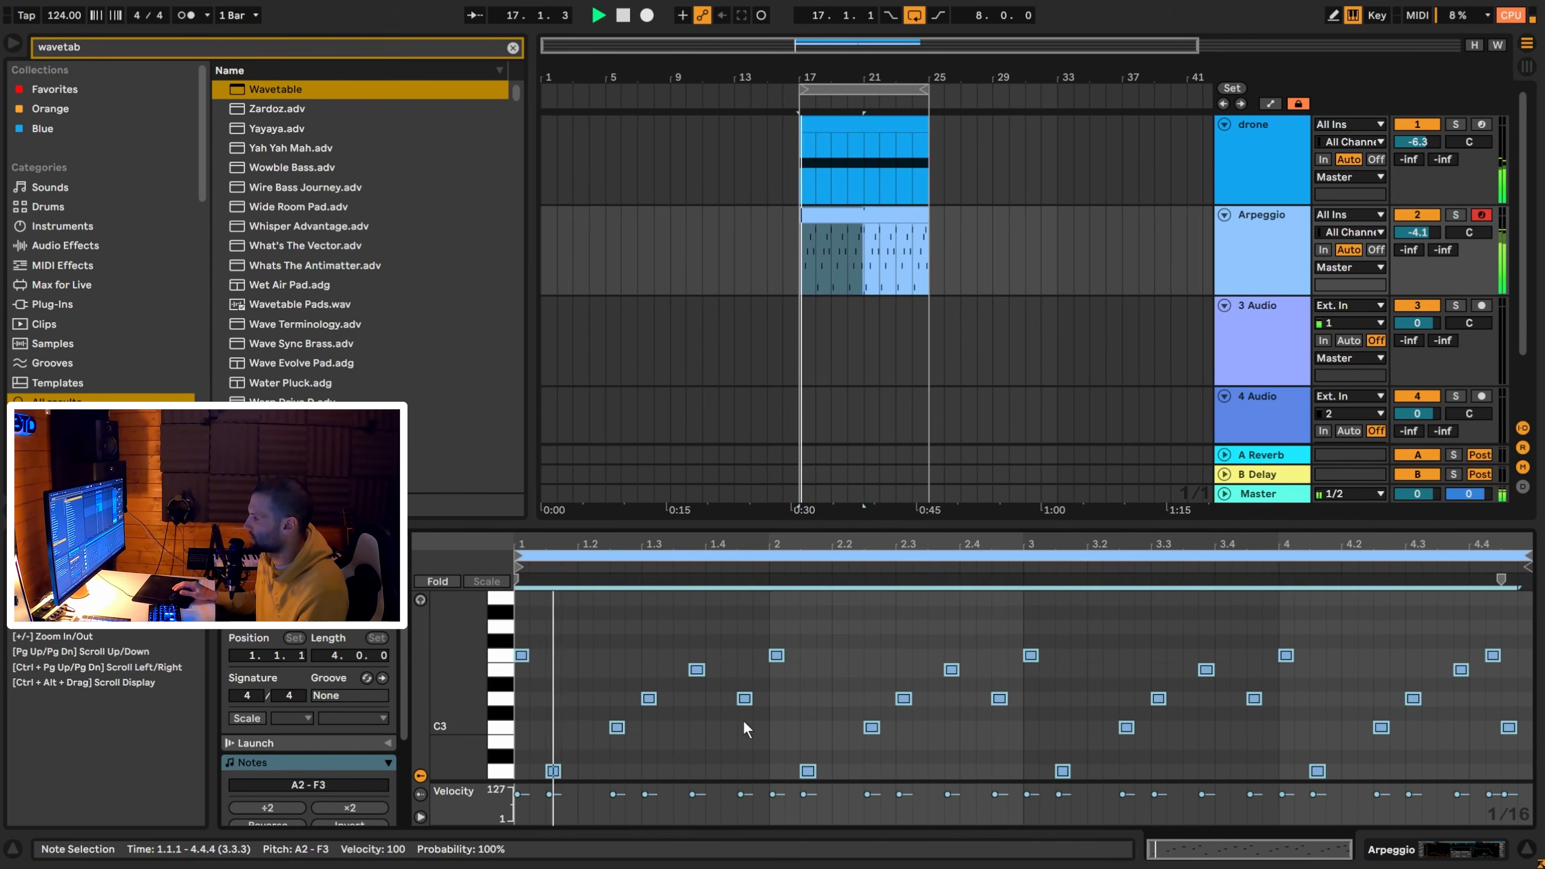
Modulate the arpeggio Wavetable's Pitch with LFO 1 by an amount of 15.8.
{"action": "left_click", "coordinate": [1264, 265]}
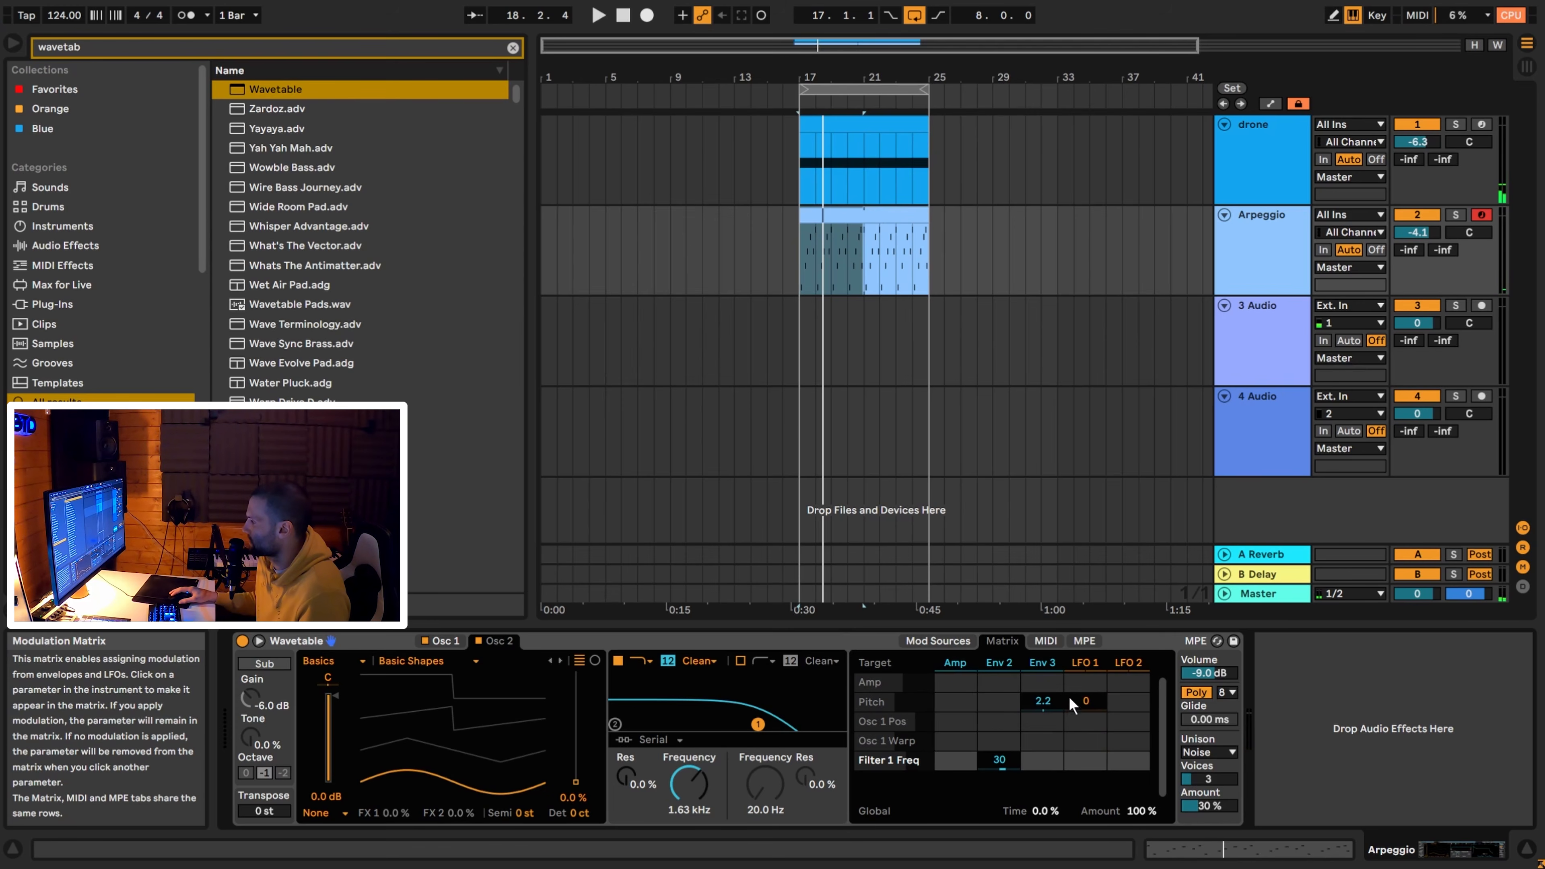
{"action": "left_click", "coordinate": [1080, 699]}
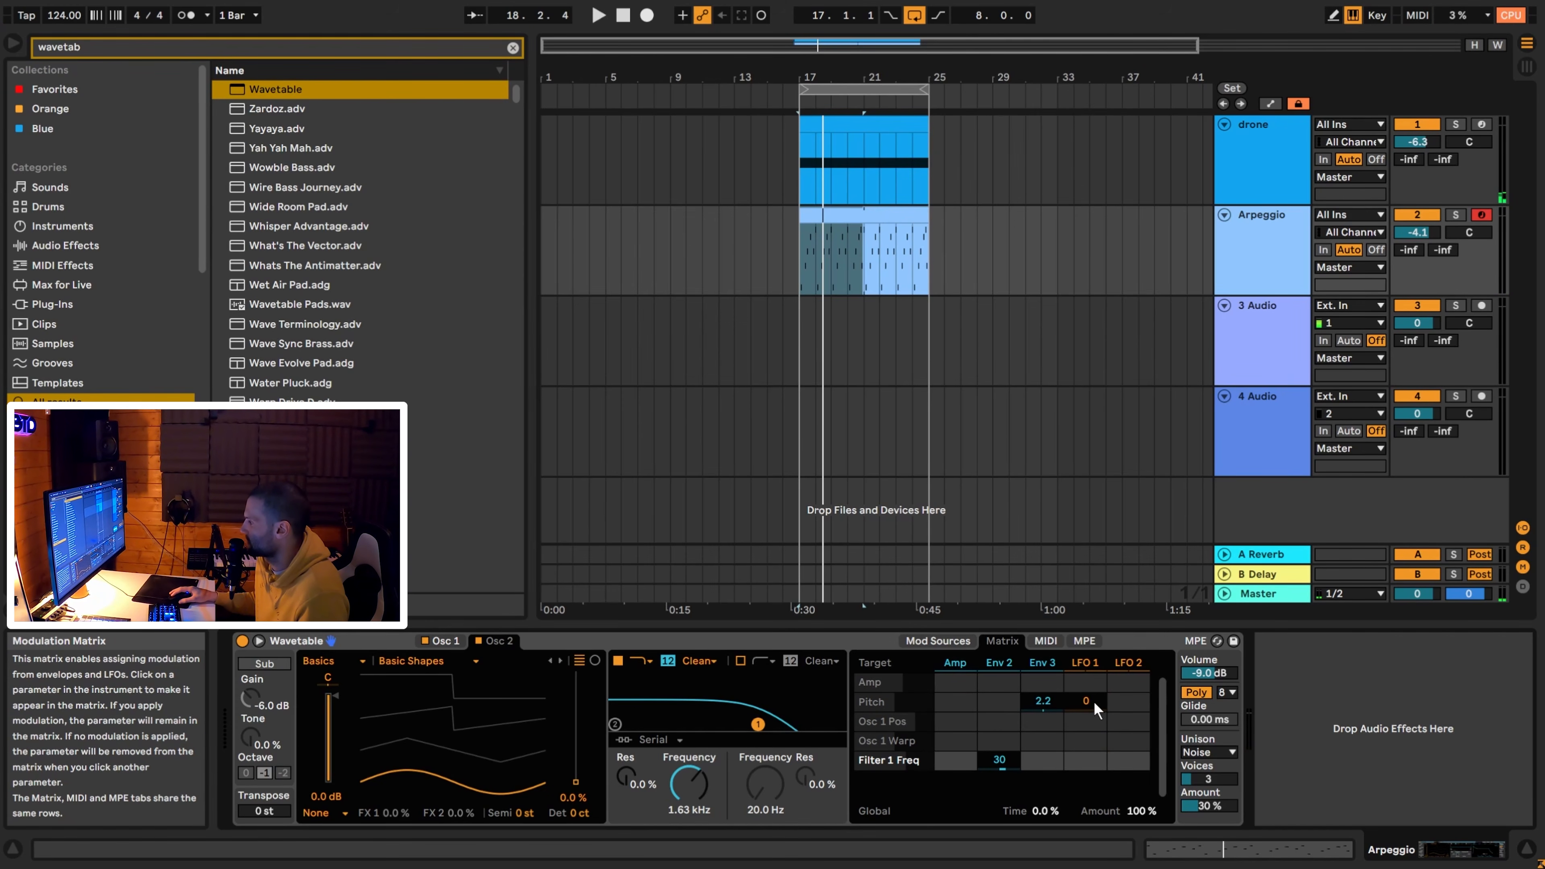
{"action": "left_click_drag", "start_coordinate": [1088, 700], "coordinate": [1089, 694]}
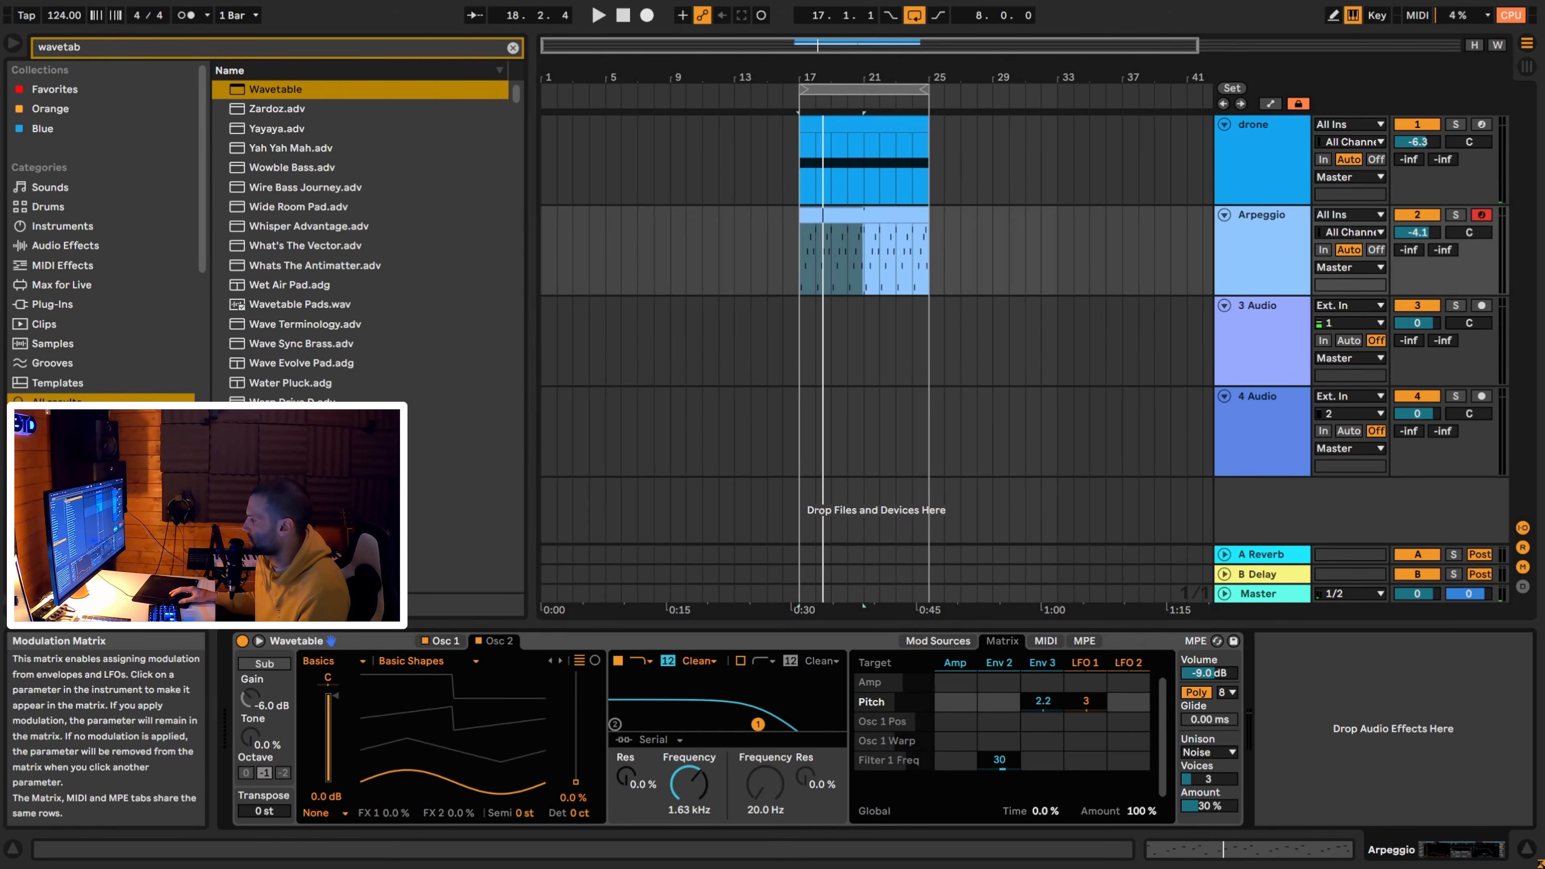
{"action": "left_click_drag", "start_coordinate": [1086, 700], "coordinate": [1086, 690]}
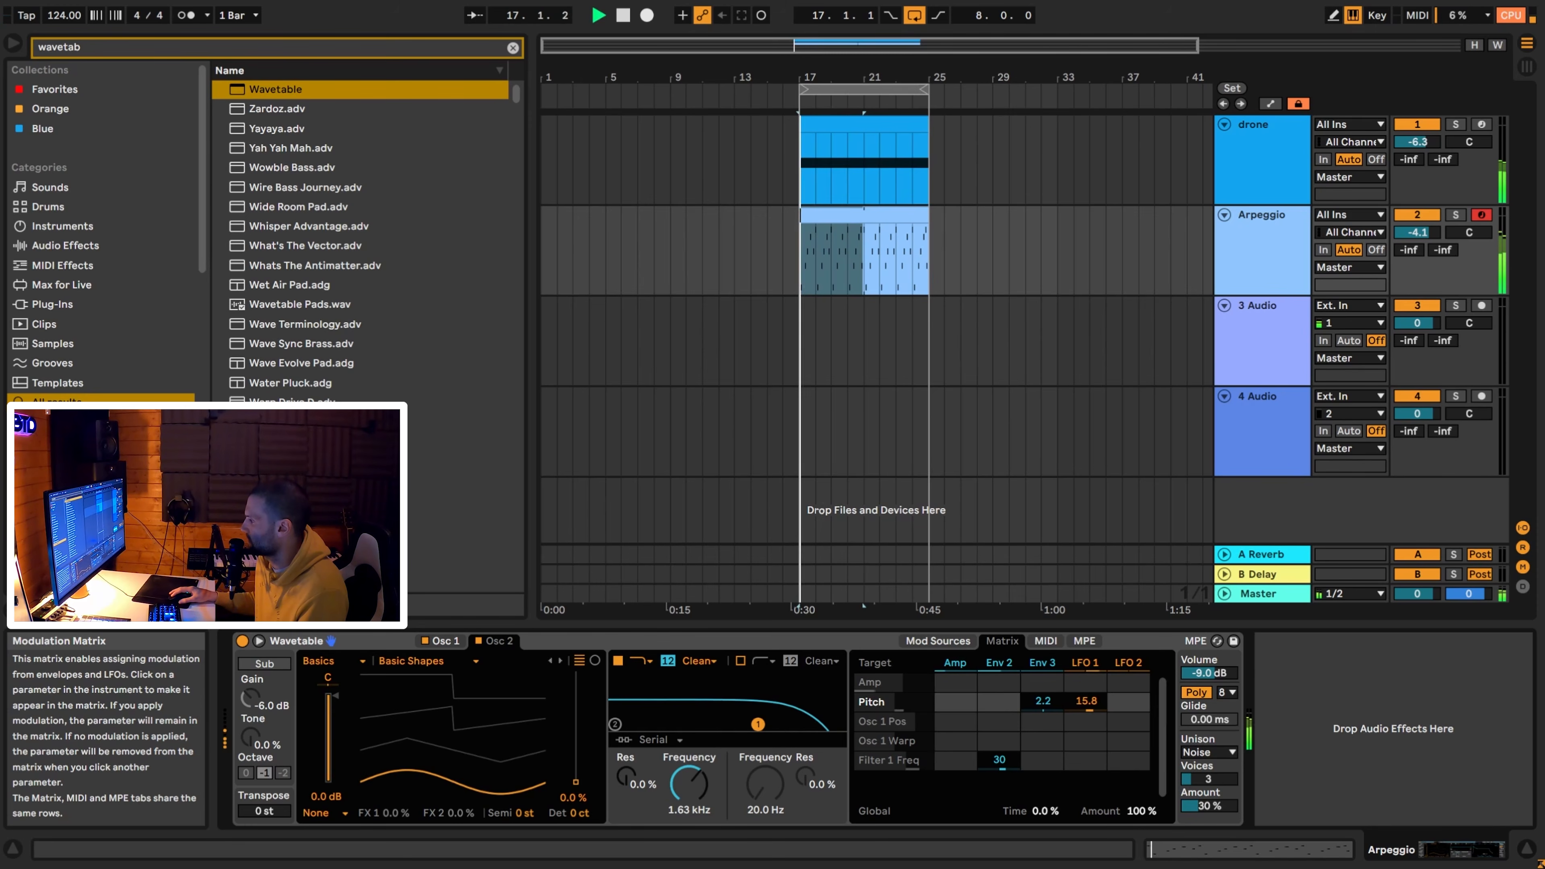
Set the LFO 1 rate to about 6.04 Hz while auditioning the pitch modulation.
{"action": "left_click", "coordinate": [1085, 663]}
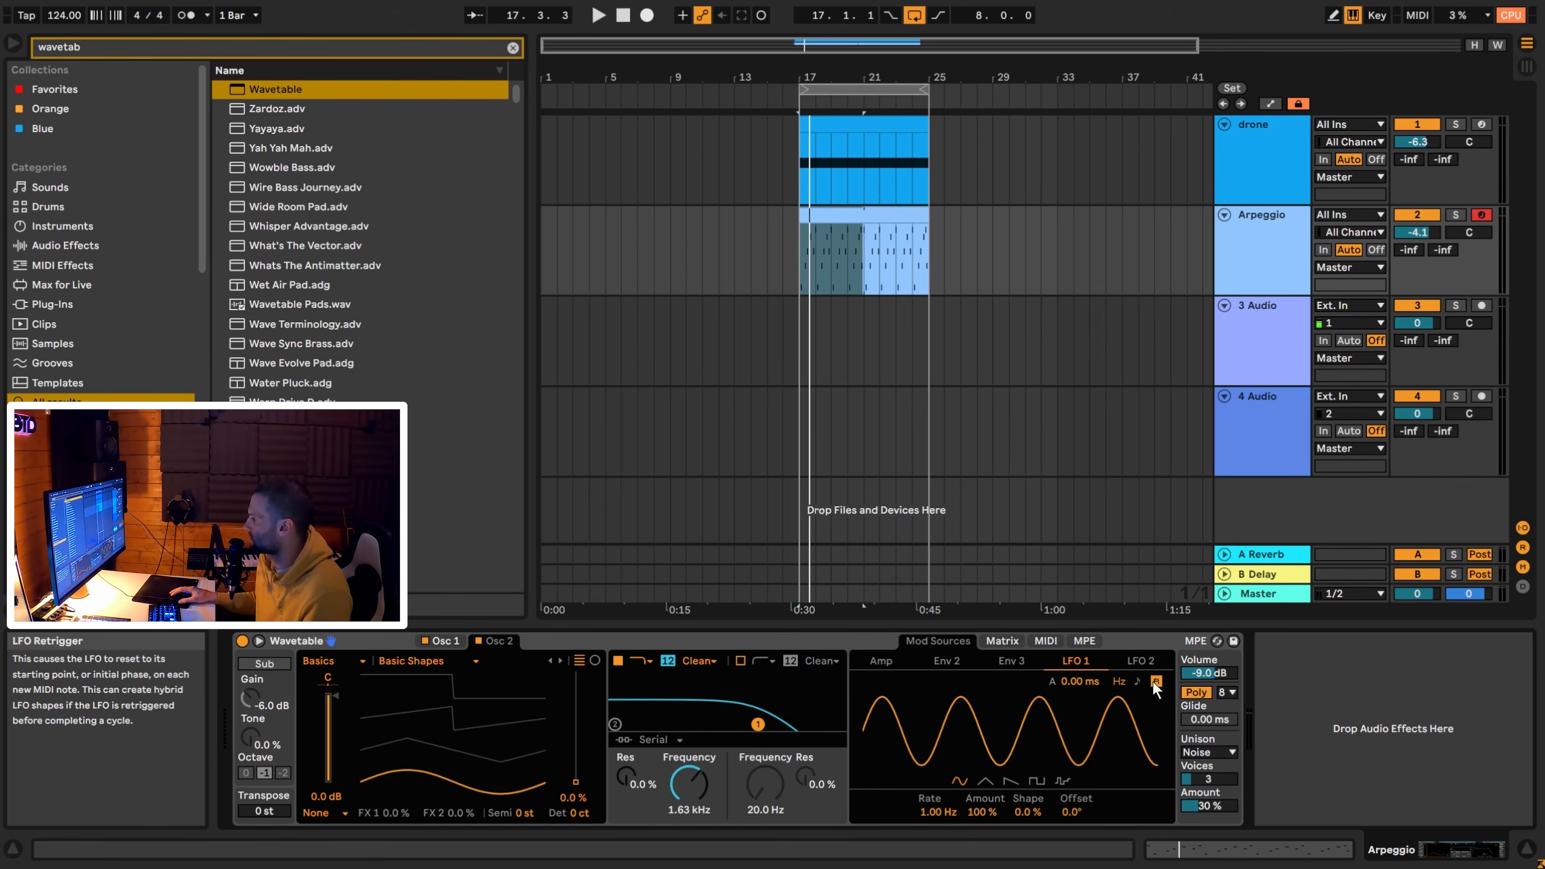
{"action": "key", "text": "space"}
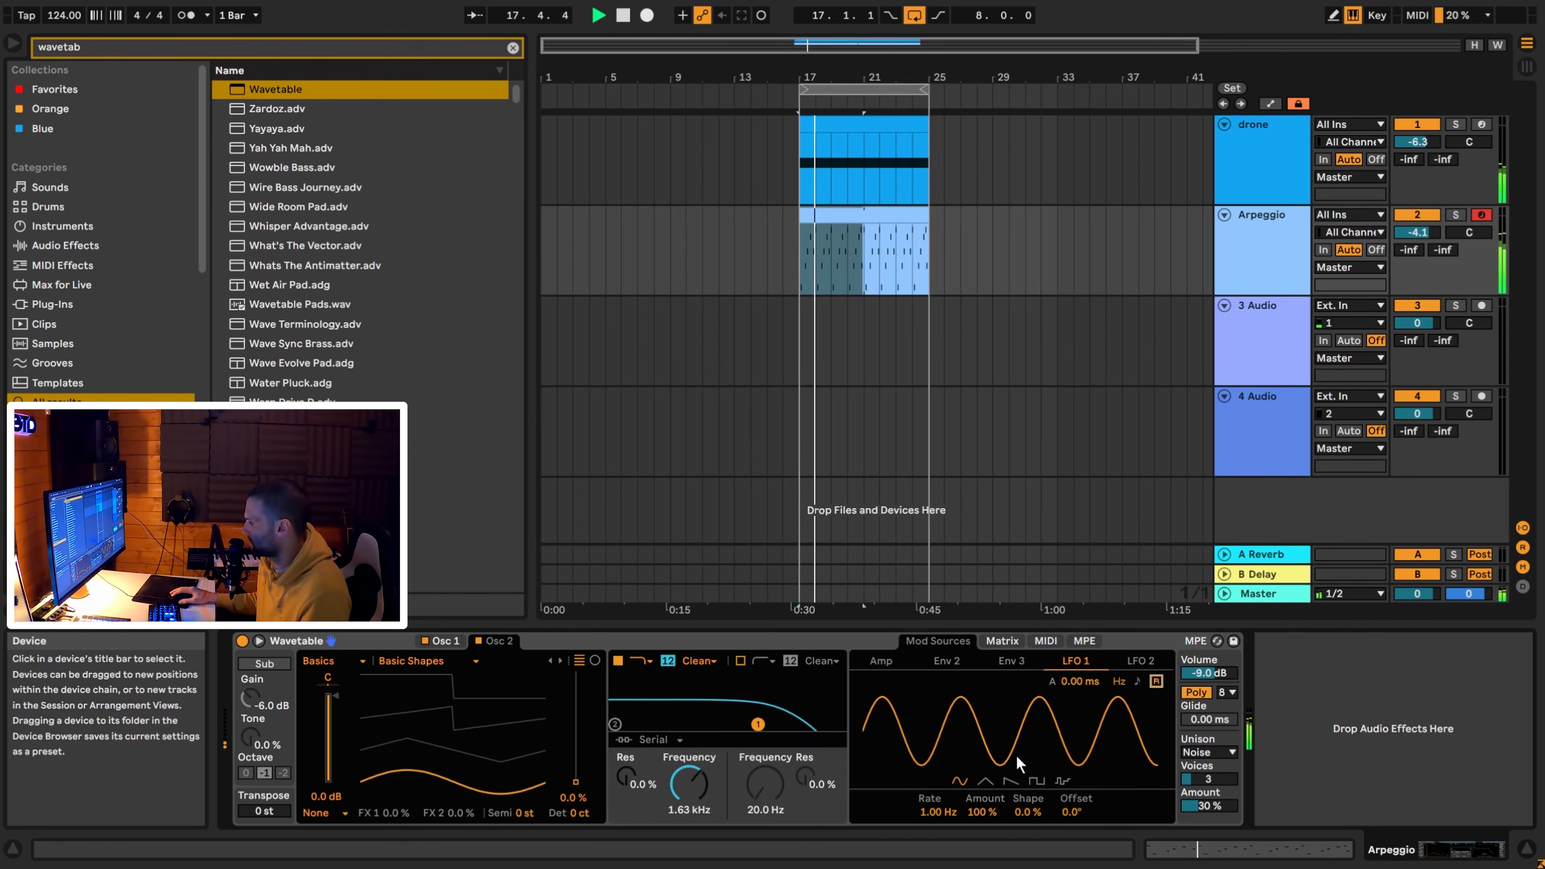
{"action": "left_click_drag", "start_coordinate": [940, 810], "coordinate": [940, 779]}
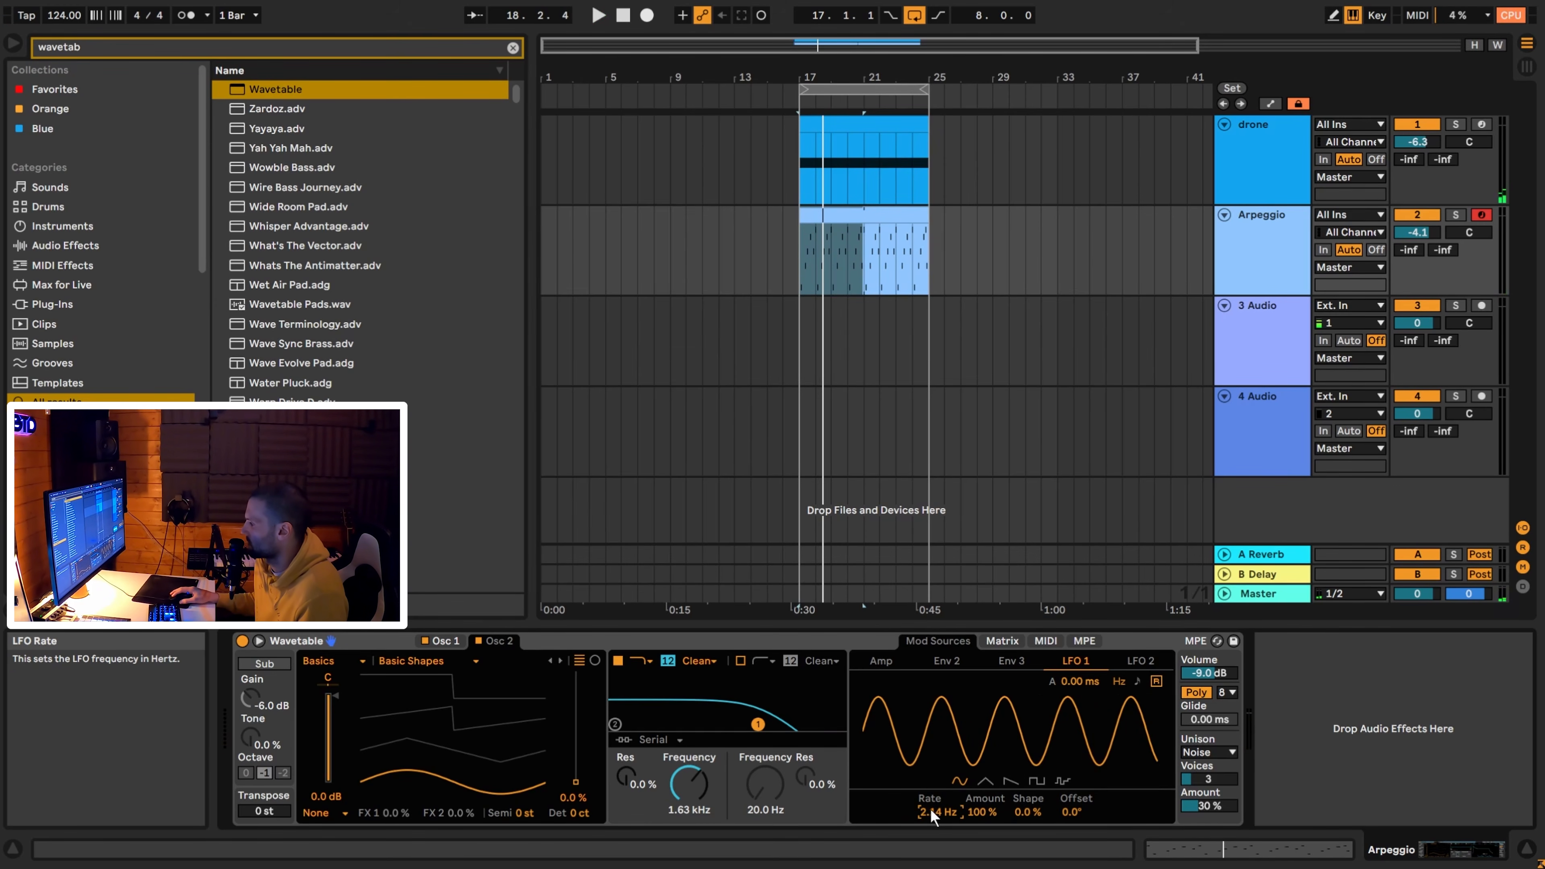
{"action": "left_click_drag", "start_coordinate": [937, 809], "coordinate": [940, 767]}
{"action": "key", "text": "space"}
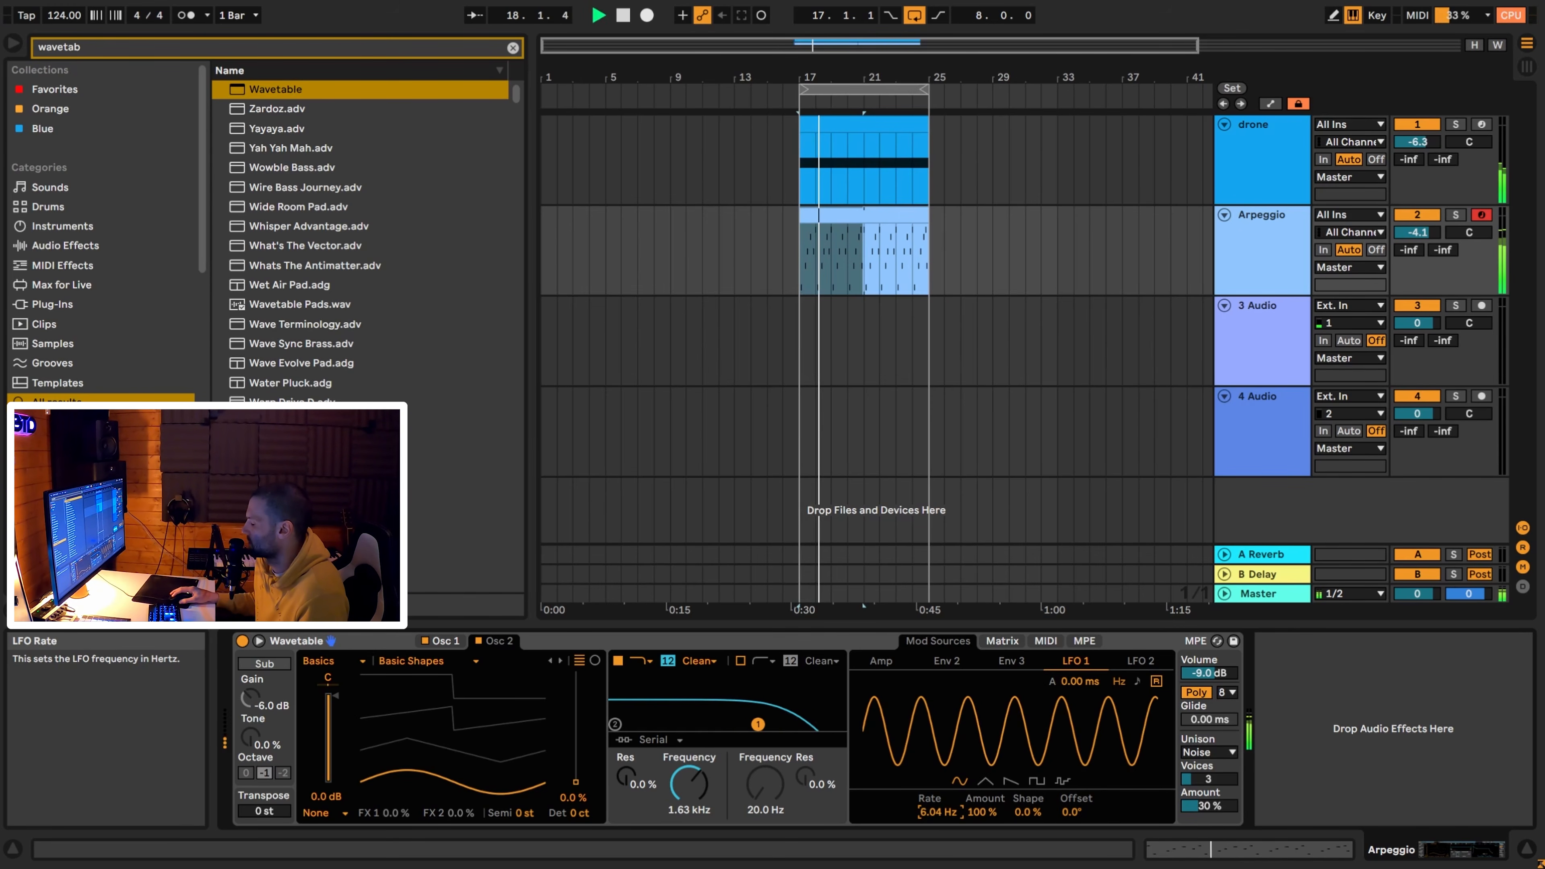
{"action": "key", "text": "space"}
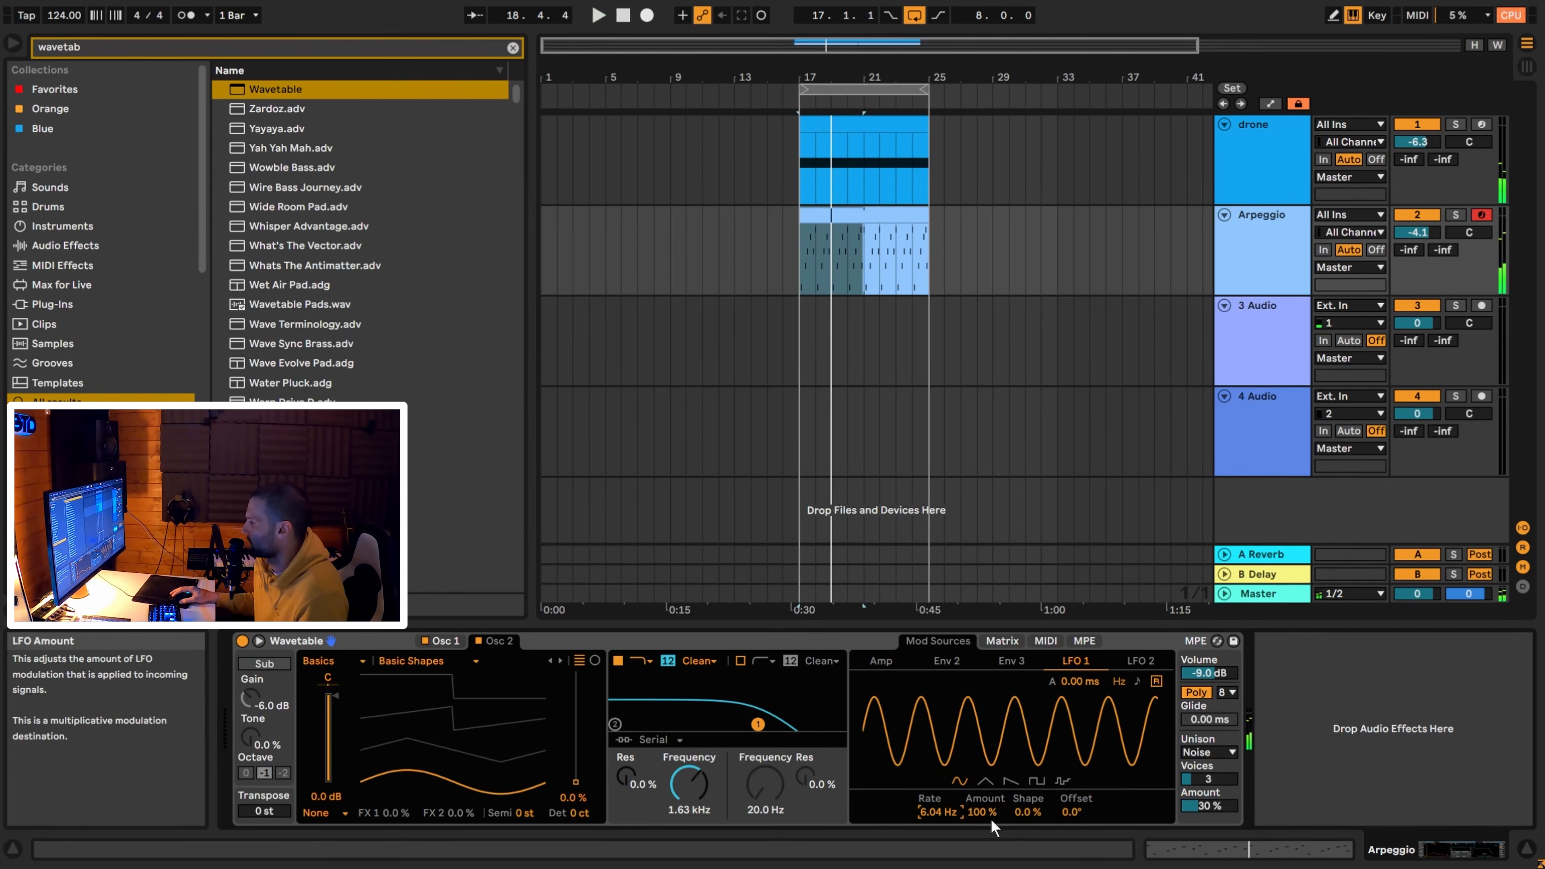
Reduce the LFO 1 amount to 2.3% during playback for a subtle pitch wobble.
{"action": "left_click_drag", "start_coordinate": [981, 811], "coordinate": [980, 864]}
{"action": "key", "text": "space"}
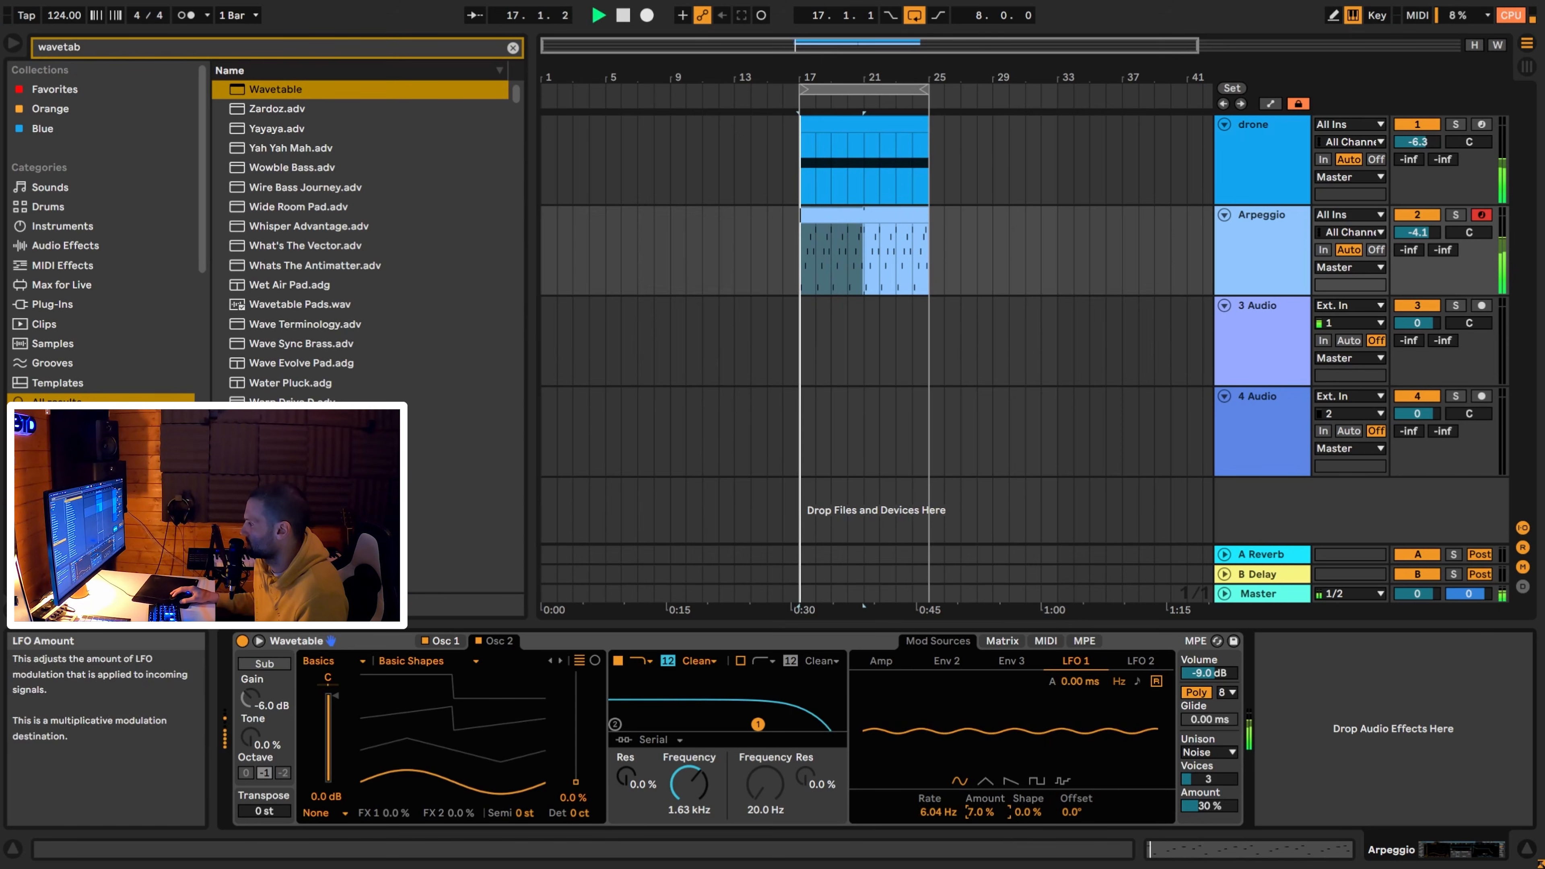
{"action": "left_click_drag", "start_coordinate": [980, 812], "coordinate": [980, 815]}
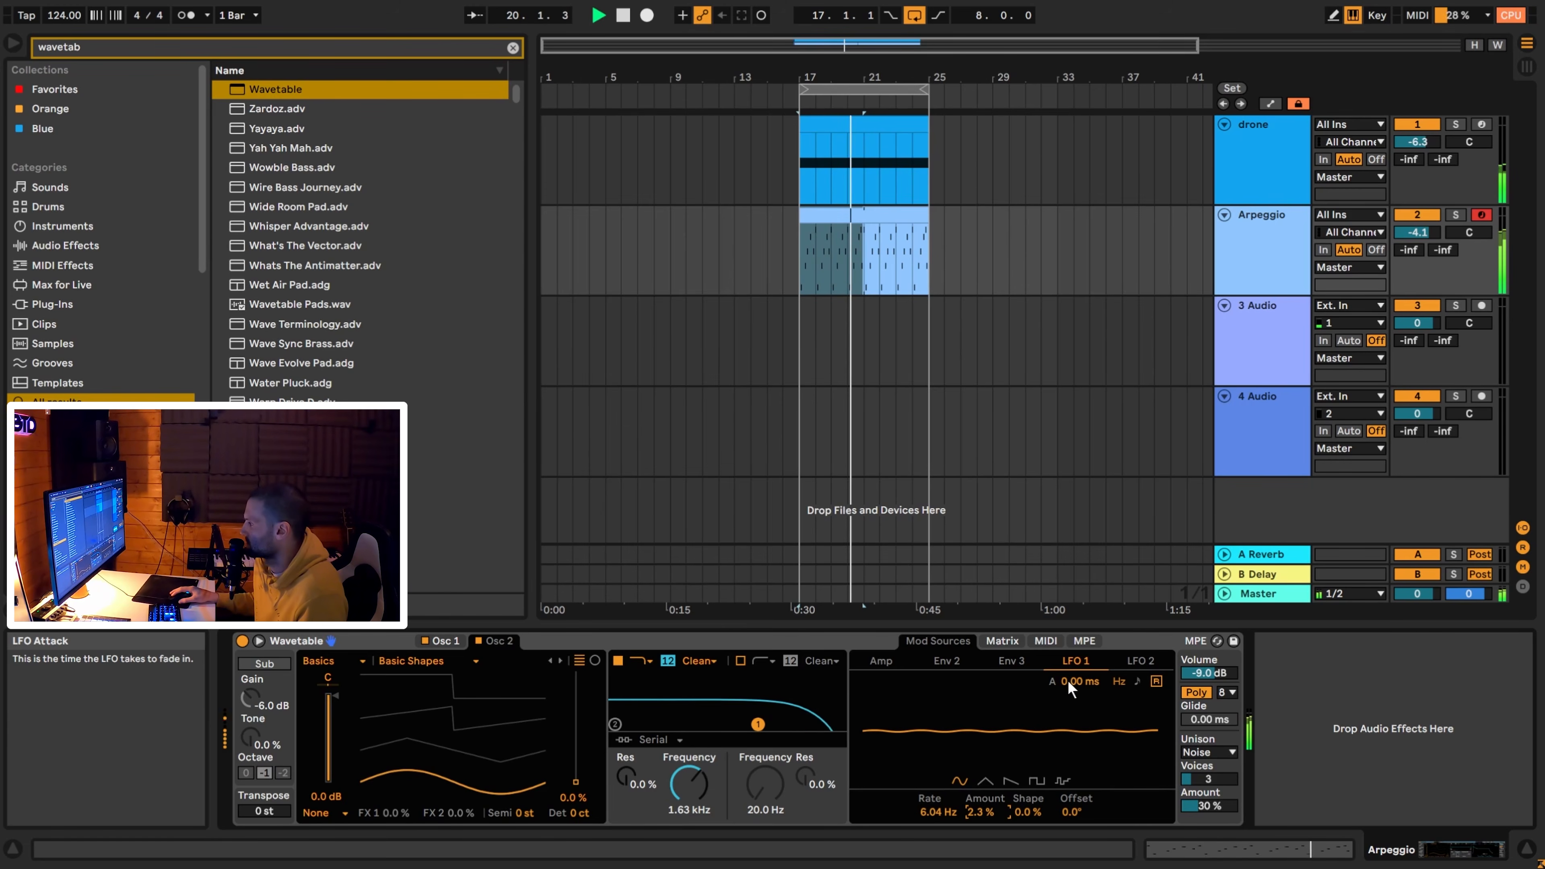
Set the LFO 1 attack to about 7.82 ms and listen to the arpeggio together with the drone.
{"action": "left_click_drag", "start_coordinate": [1069, 680], "coordinate": [1070, 677]}
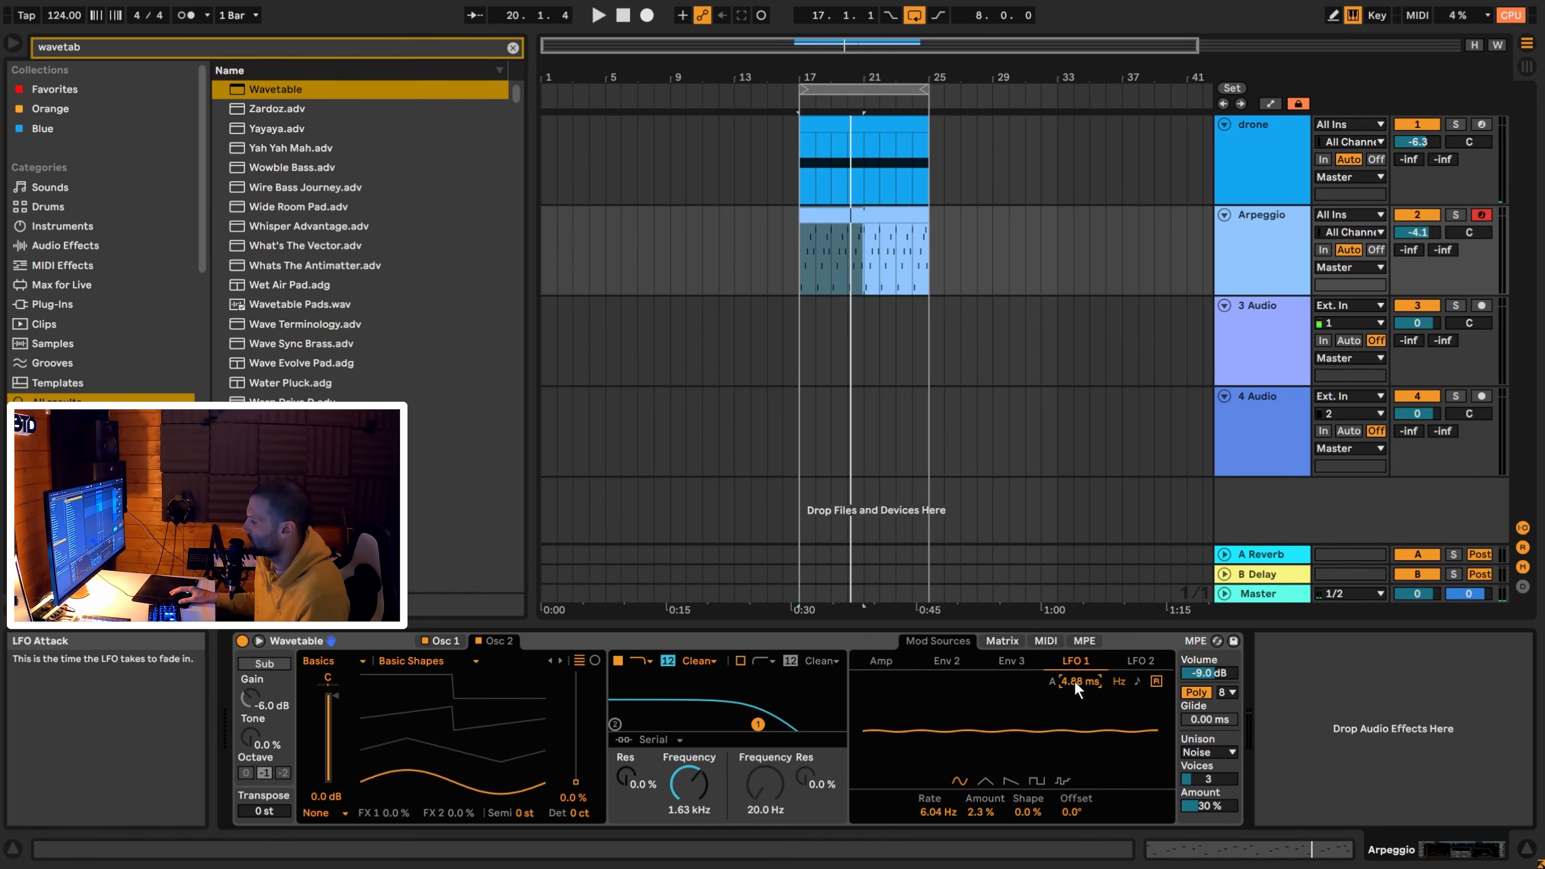
{"action": "left_click_drag", "start_coordinate": [1078, 681], "coordinate": [1079, 678]}
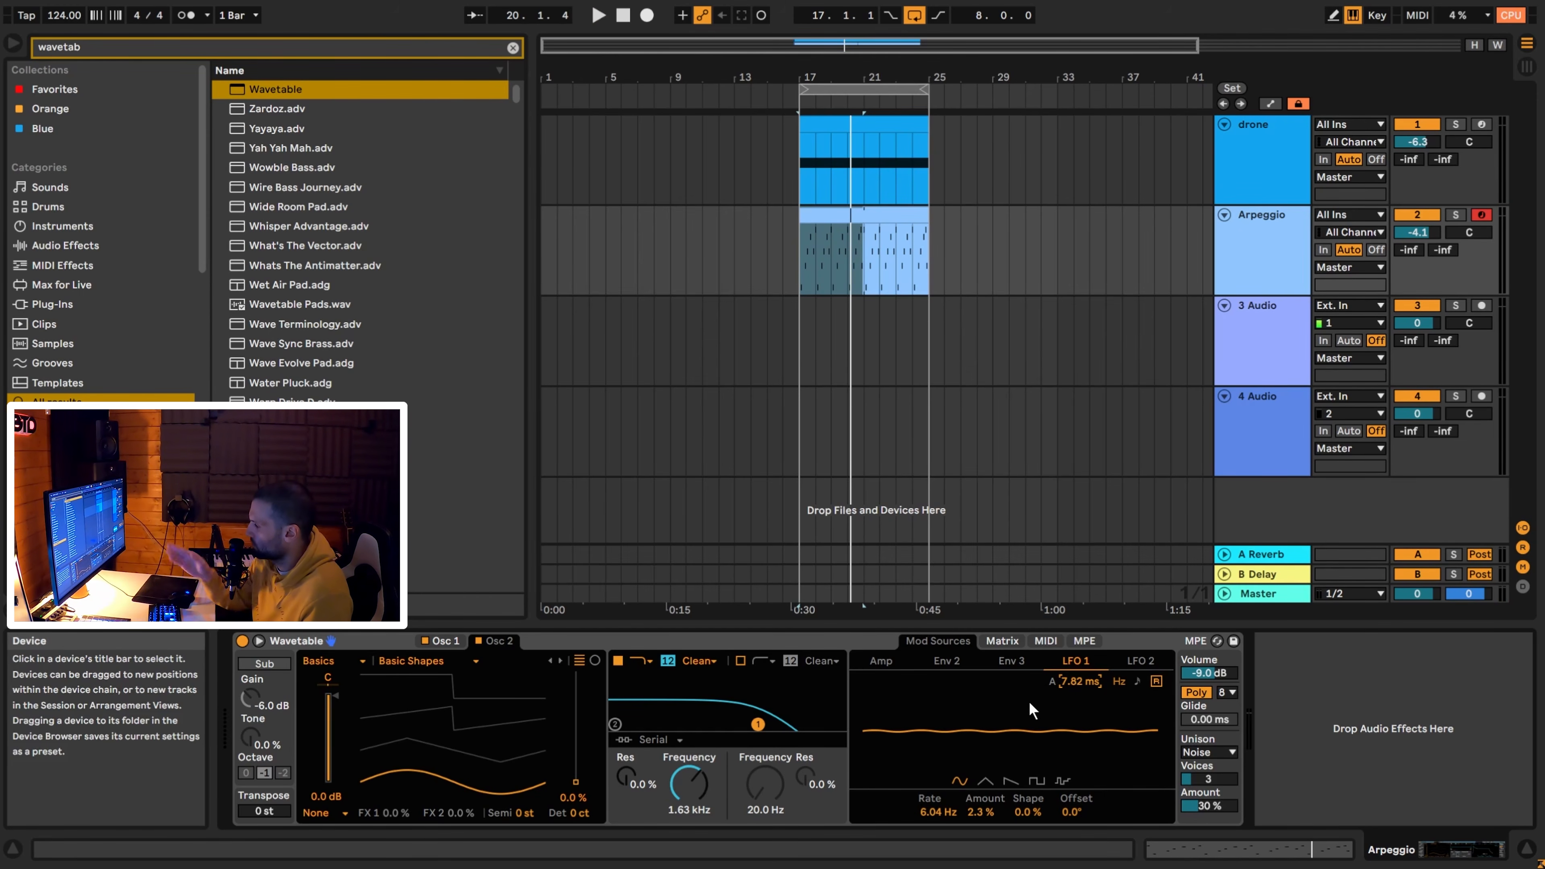
{"action": "key", "text": "space"}
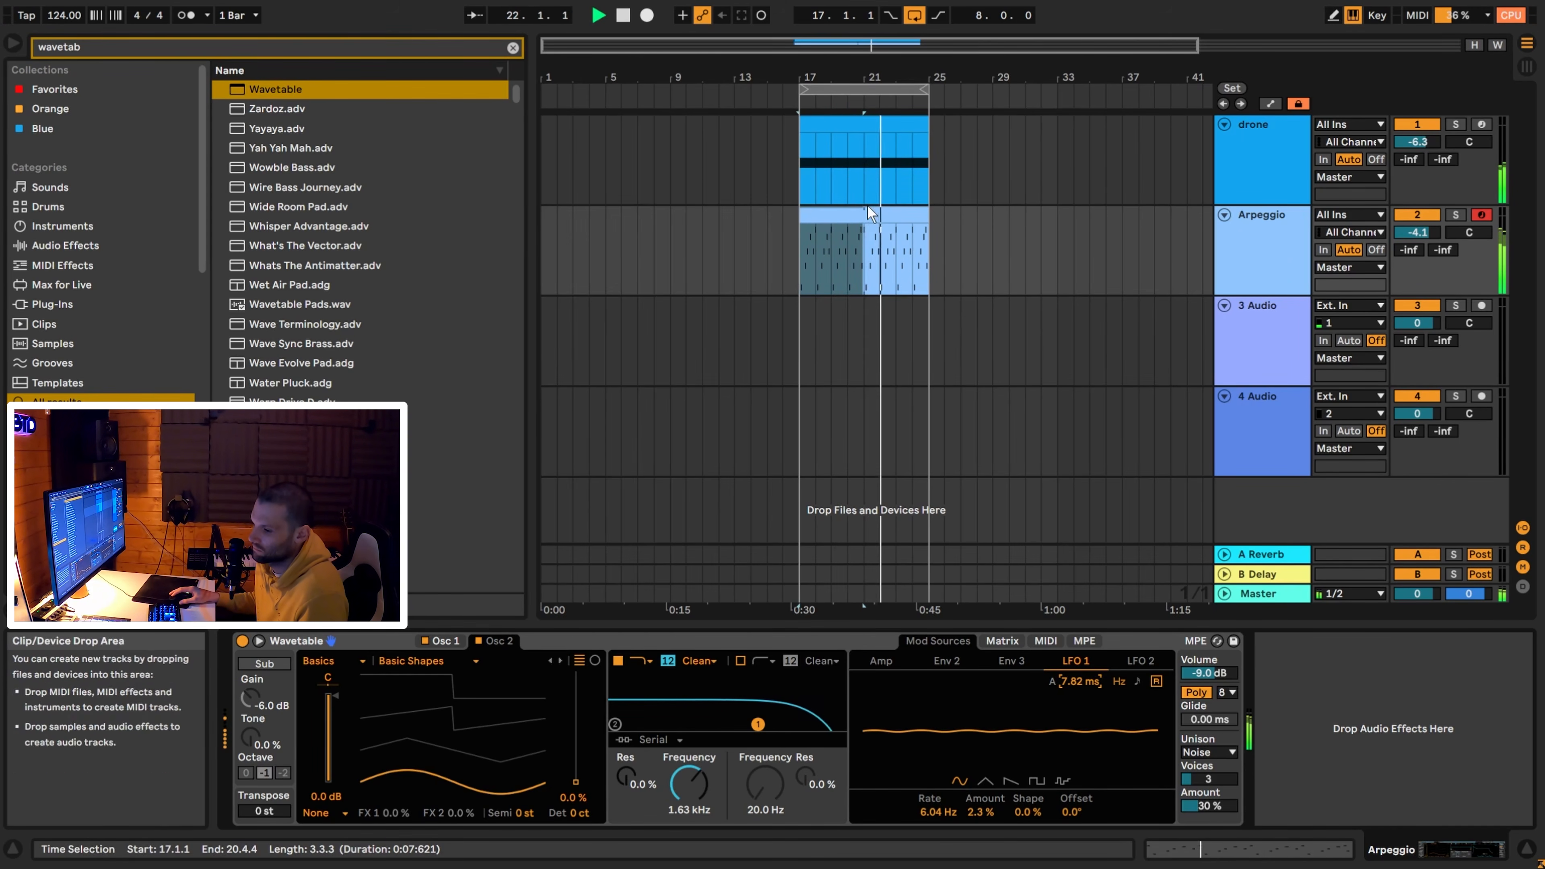
{"action": "key", "text": "space"}
In the arpeggio clip, move the F3 and A2 notes at the start of bar 2 an eighth note later, starting at 2.1.3.
{"action": "double_click", "coordinate": [847, 215]}
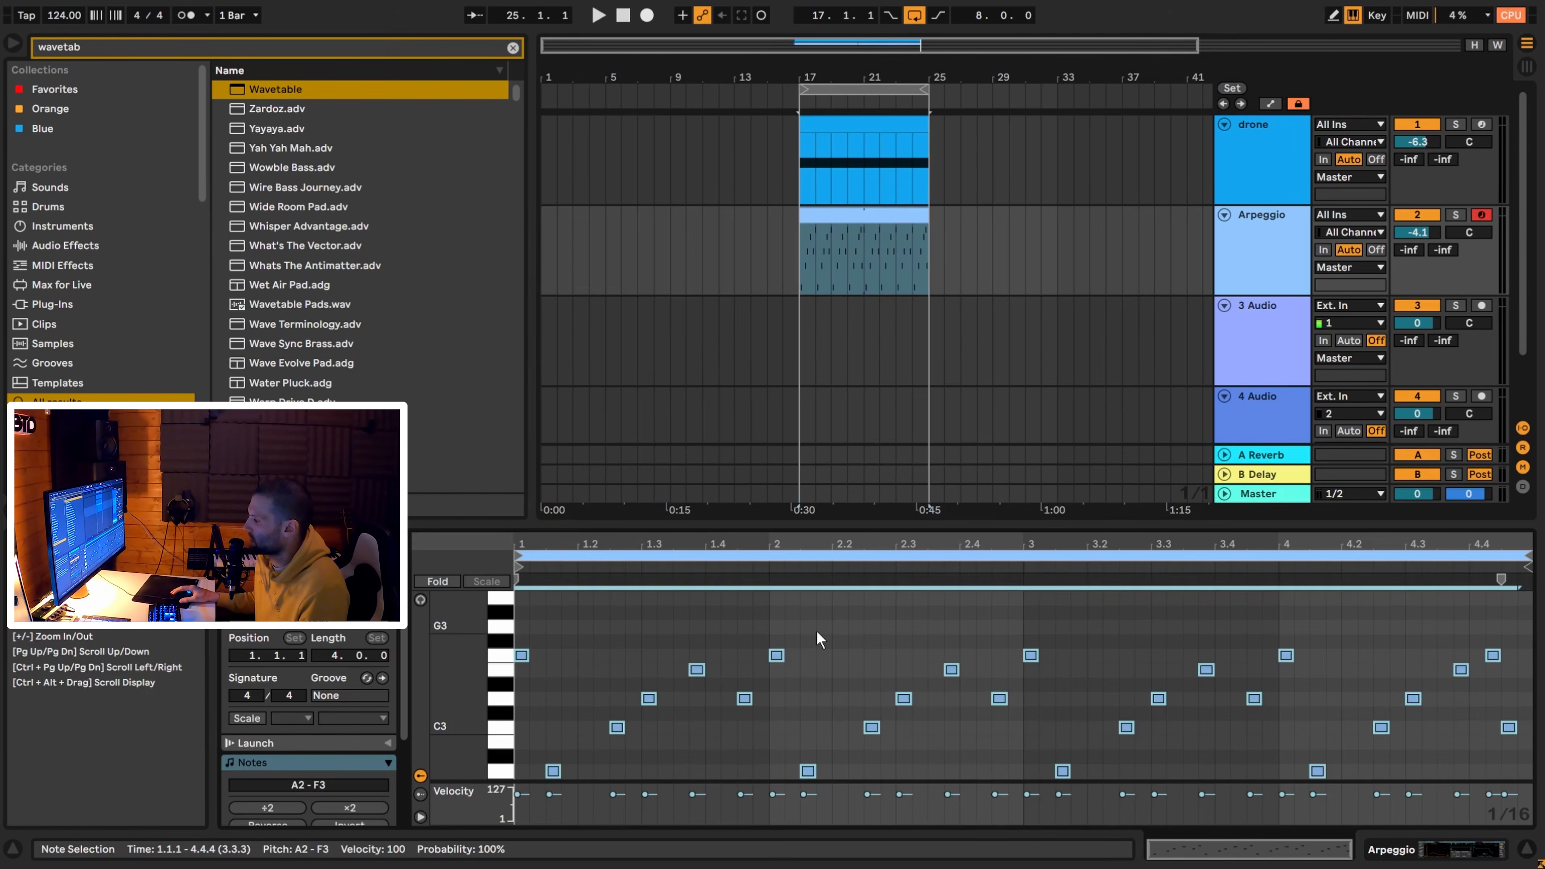
{"action": "left_click", "coordinate": [799, 658]}
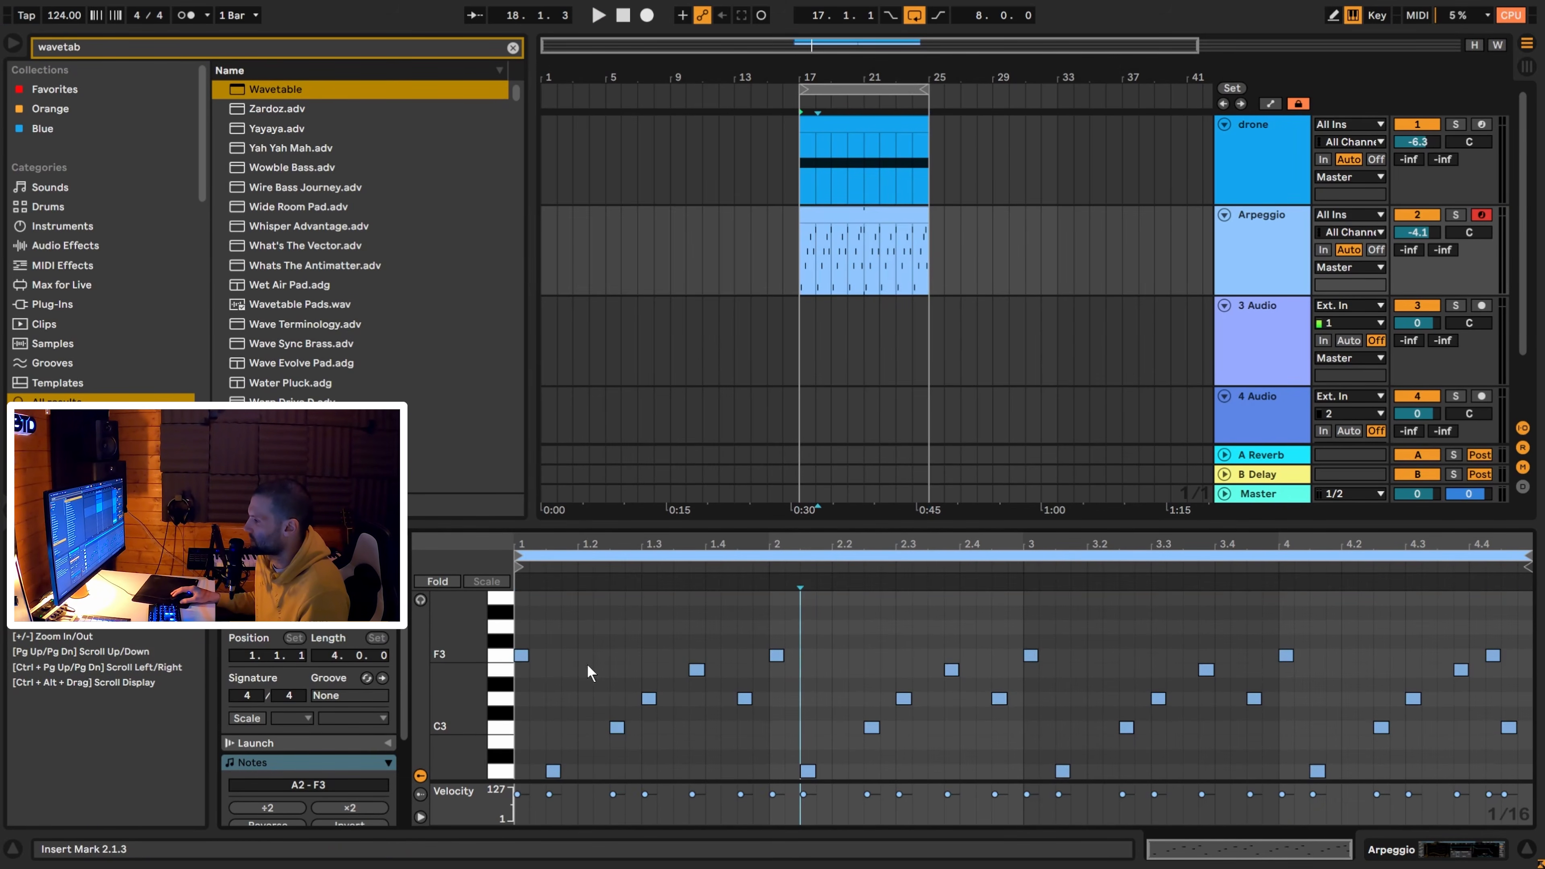
{"action": "scroll", "coordinate": [855, 632], "scroll_direction": "down", "scroll_amount": 2}
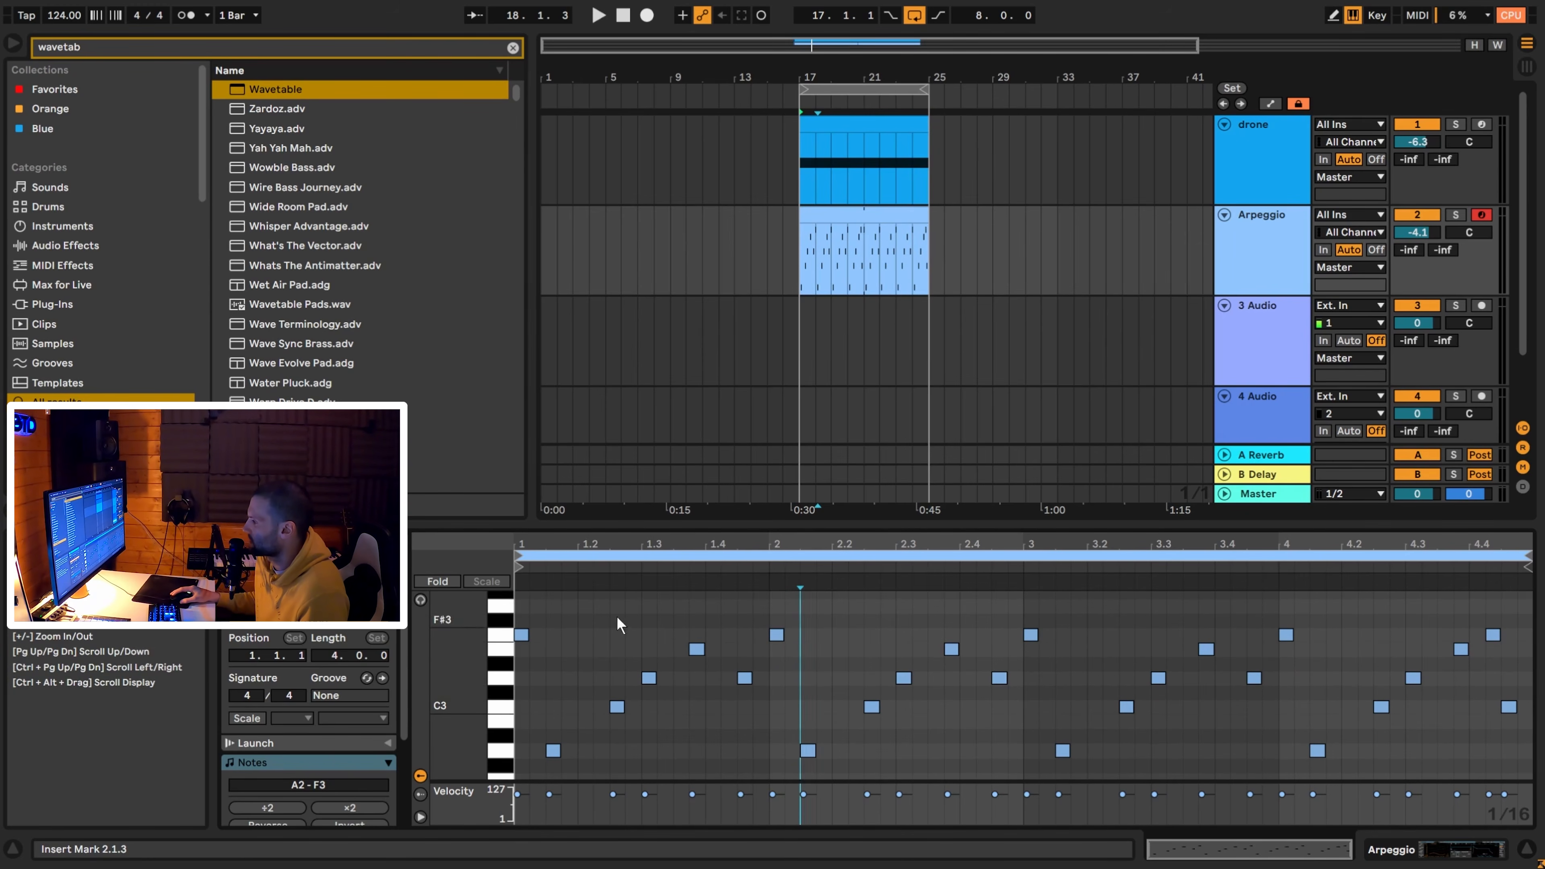
{"action": "left_click", "coordinate": [743, 634]}
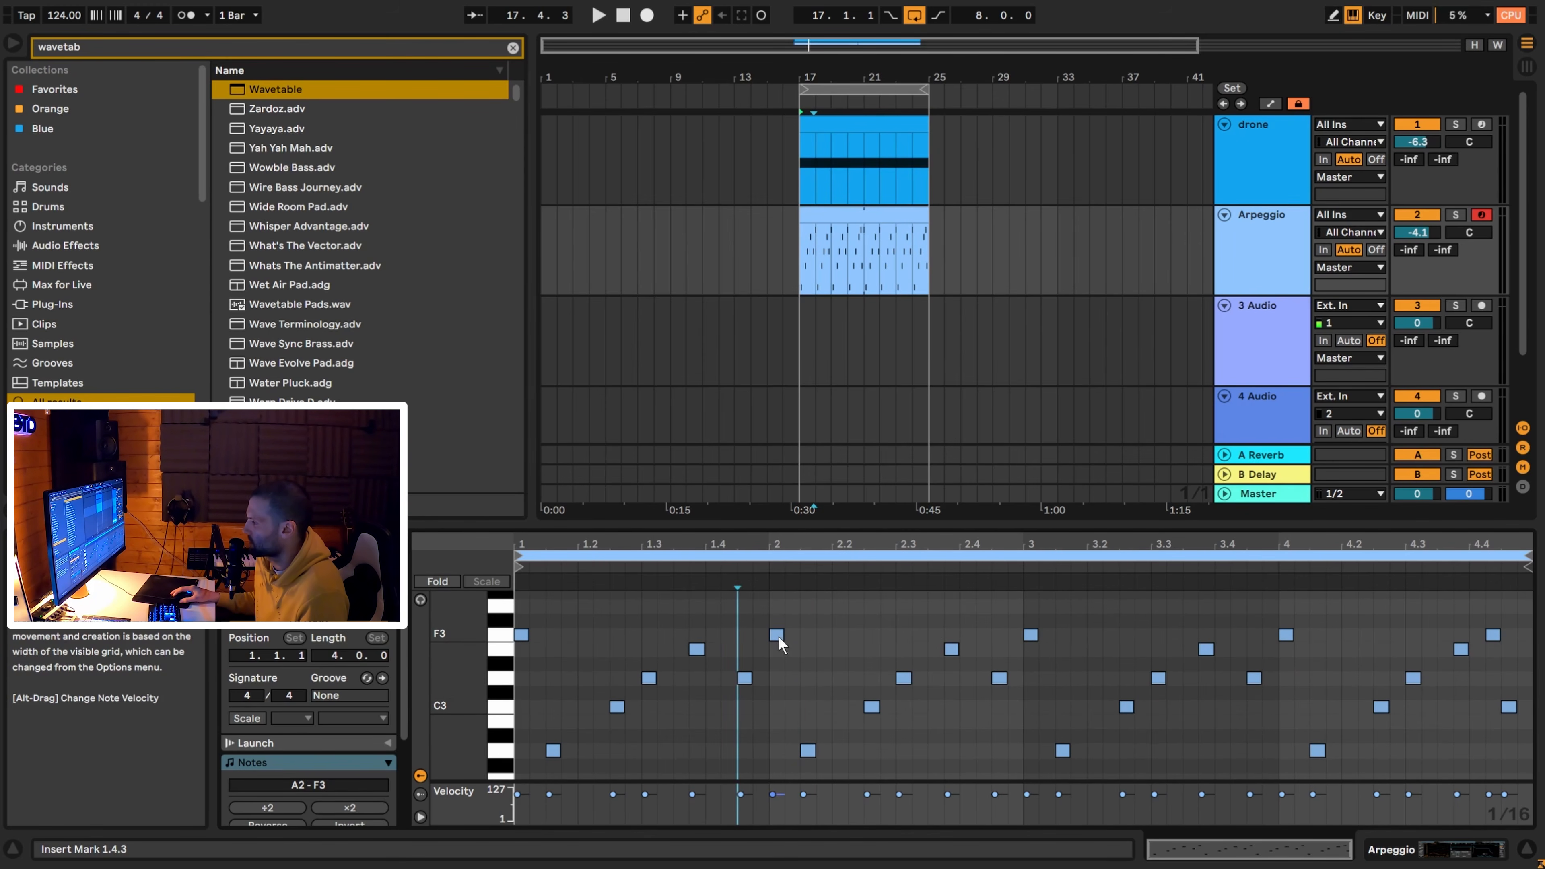
{"action": "left_click_drag", "start_coordinate": [779, 639], "coordinate": [782, 636]}
{"action": "left_click_drag", "start_coordinate": [809, 753], "coordinate": [848, 756]}
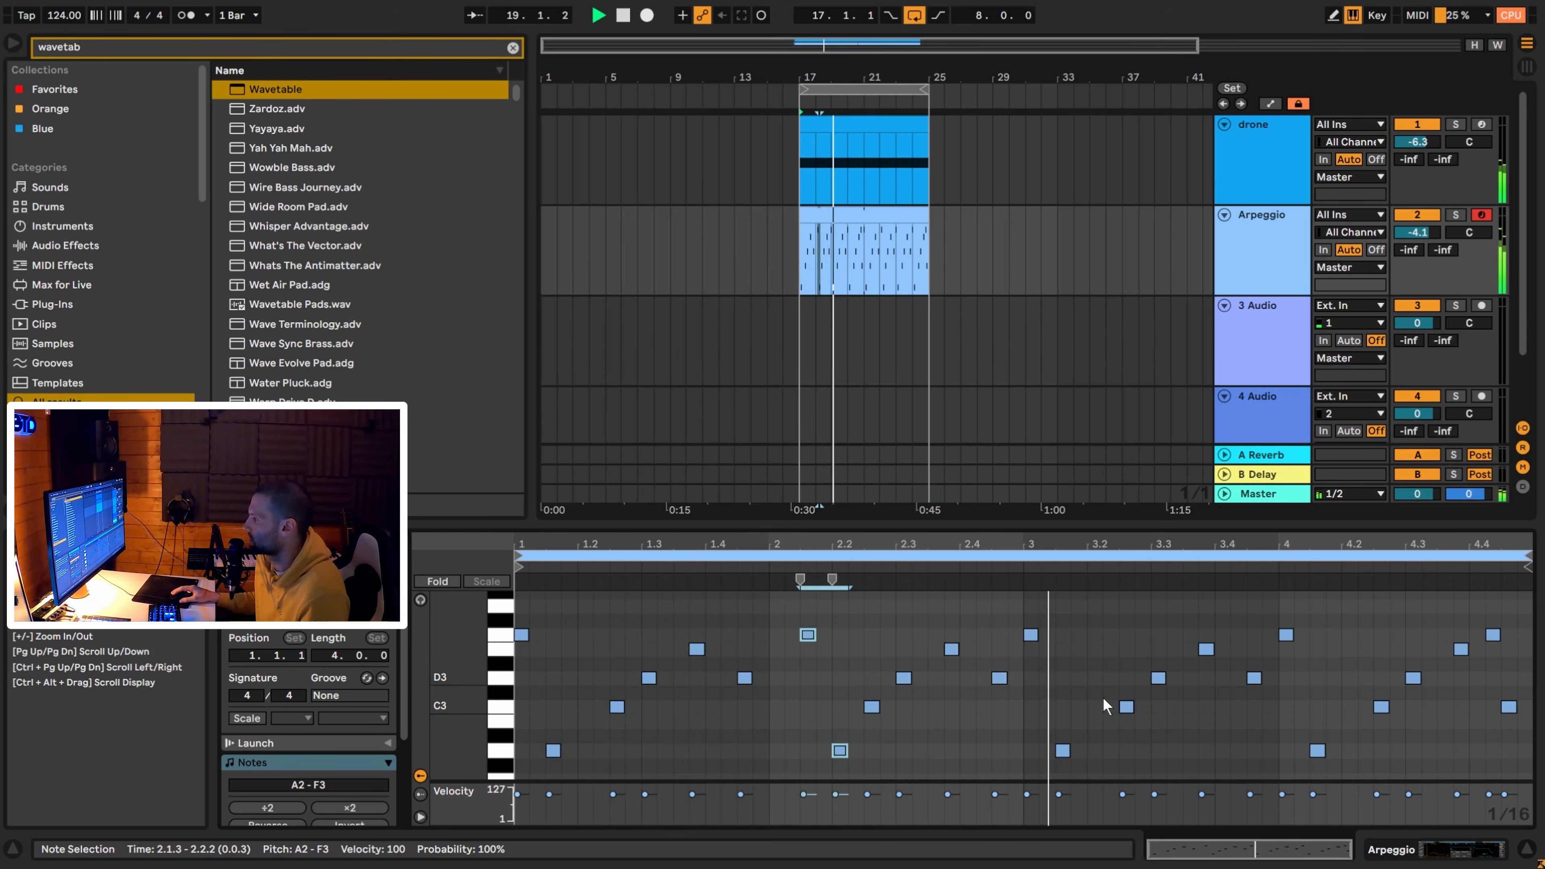
Move the F3 and A2 notes opening bar 4 an eighth note later to 4.1.3 and audition the arpeggio.
{"action": "key", "text": "space"}
{"action": "left_click_drag", "start_coordinate": [1277, 613], "coordinate": [1349, 756]}
{"action": "key", "text": "space"}
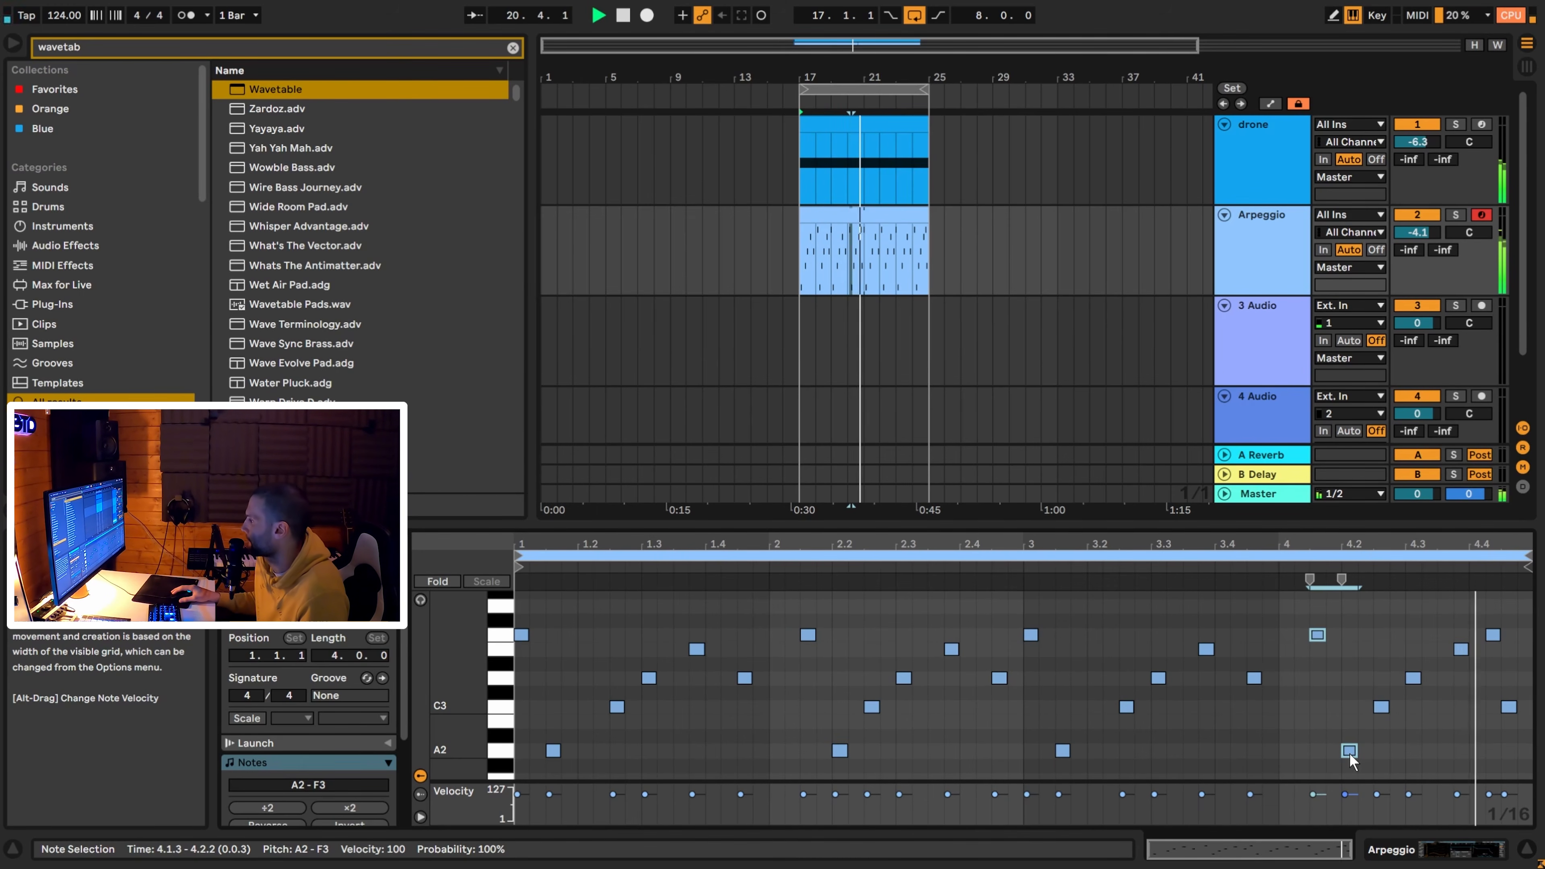
{"action": "left_click", "coordinate": [870, 214]}
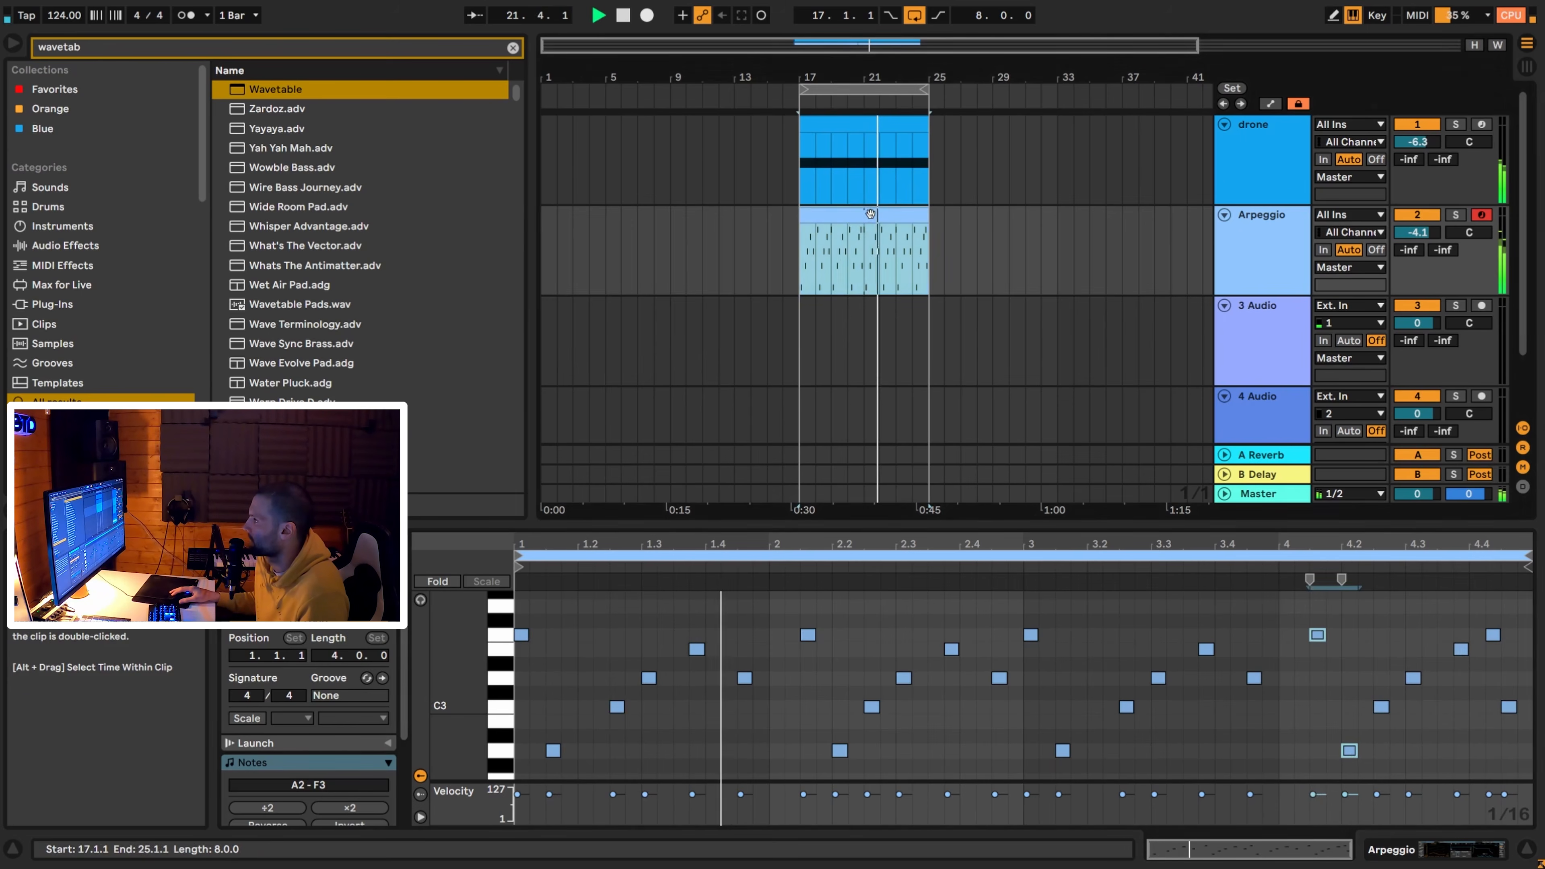
Insert a new MIDI track directly below the Arpeggio track.
{"action": "left_click", "coordinate": [1280, 335]}
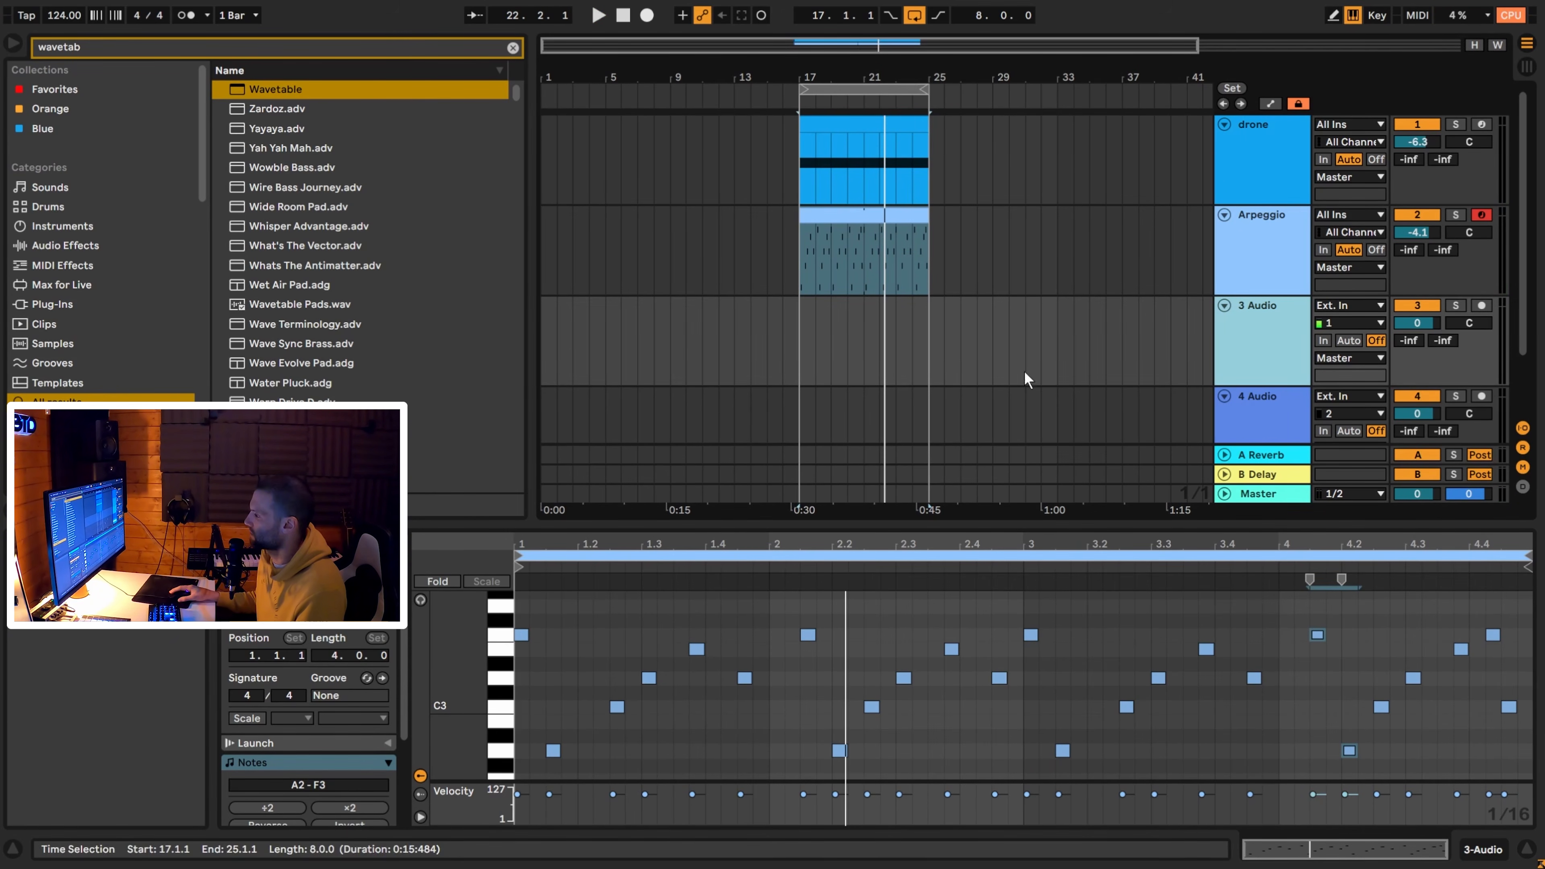
{"action": "left_click", "coordinate": [814, 259]}
{"action": "left_click", "coordinate": [1267, 285]}
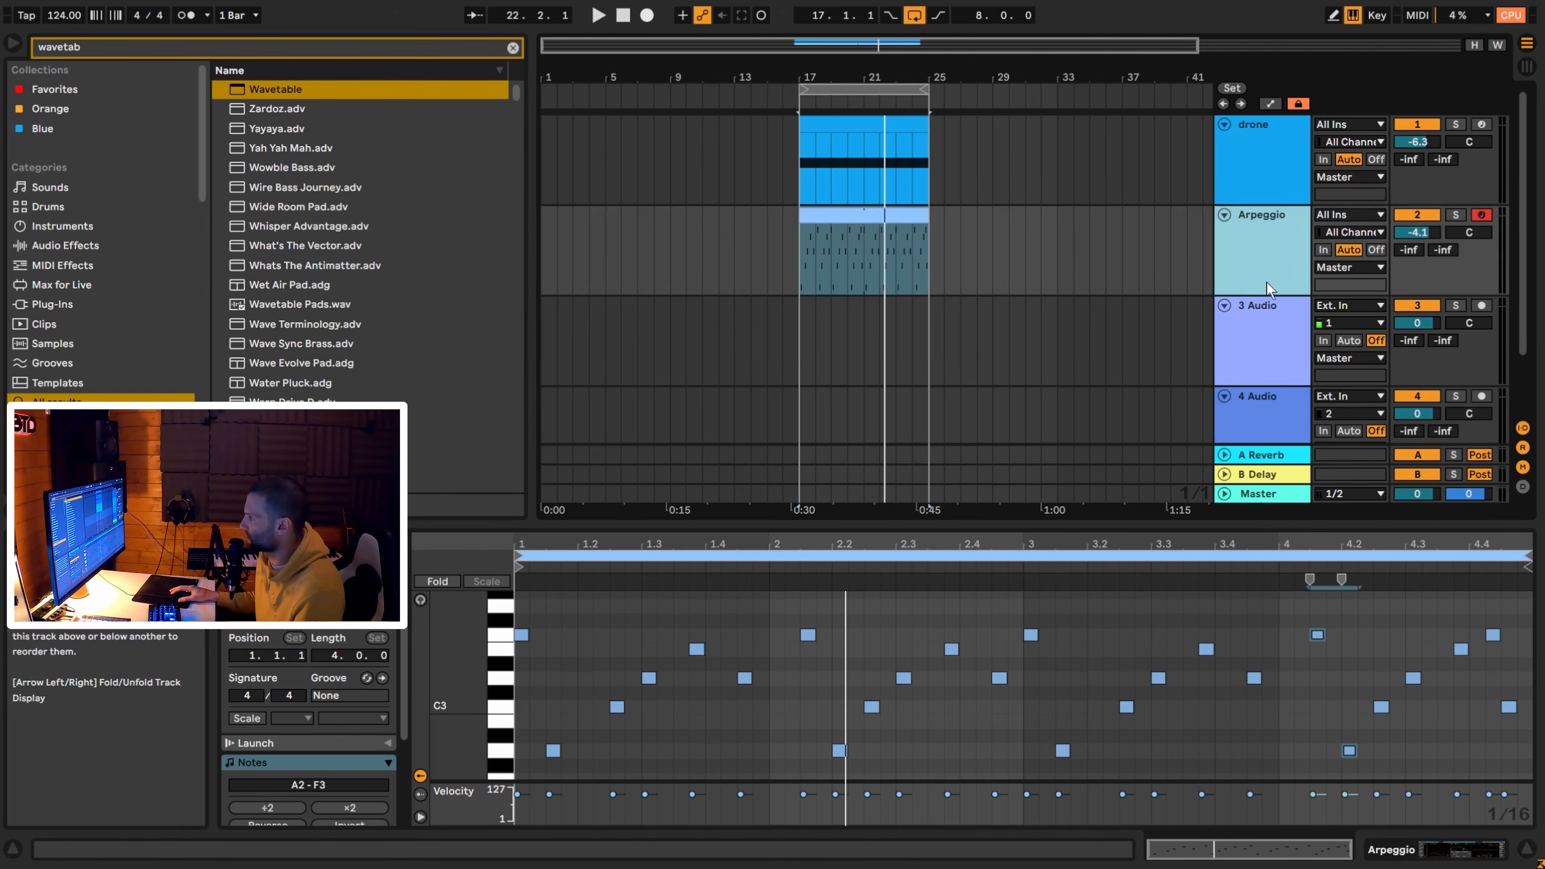
{"action": "left_click", "coordinate": [1248, 304]}
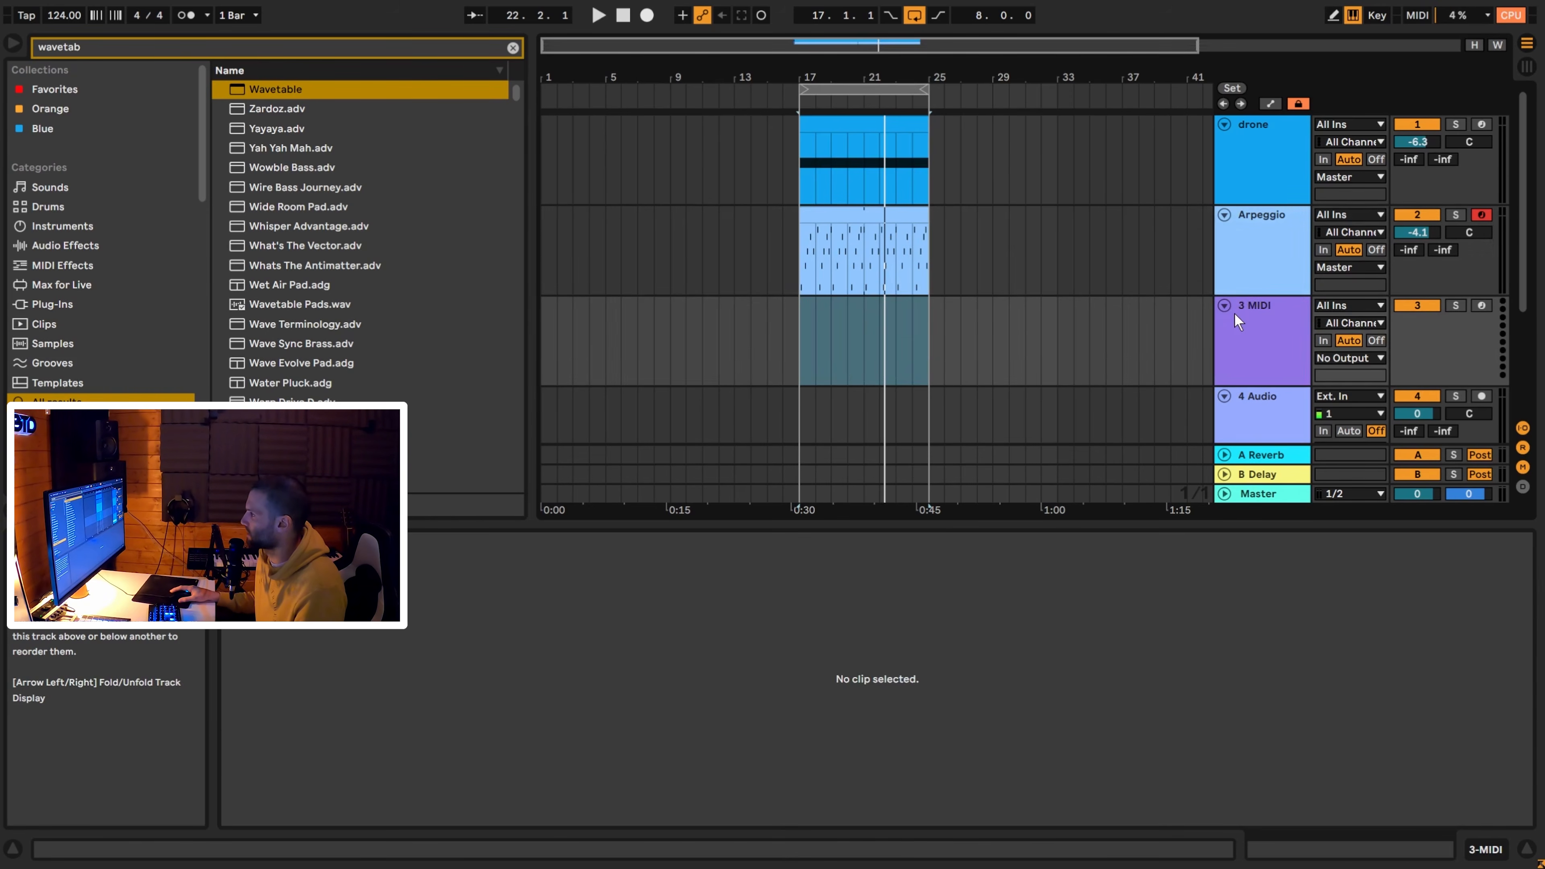
{"action": "key", "text": "ctrl+shift+t"}
{"action": "left_click", "coordinate": [798, 339]}
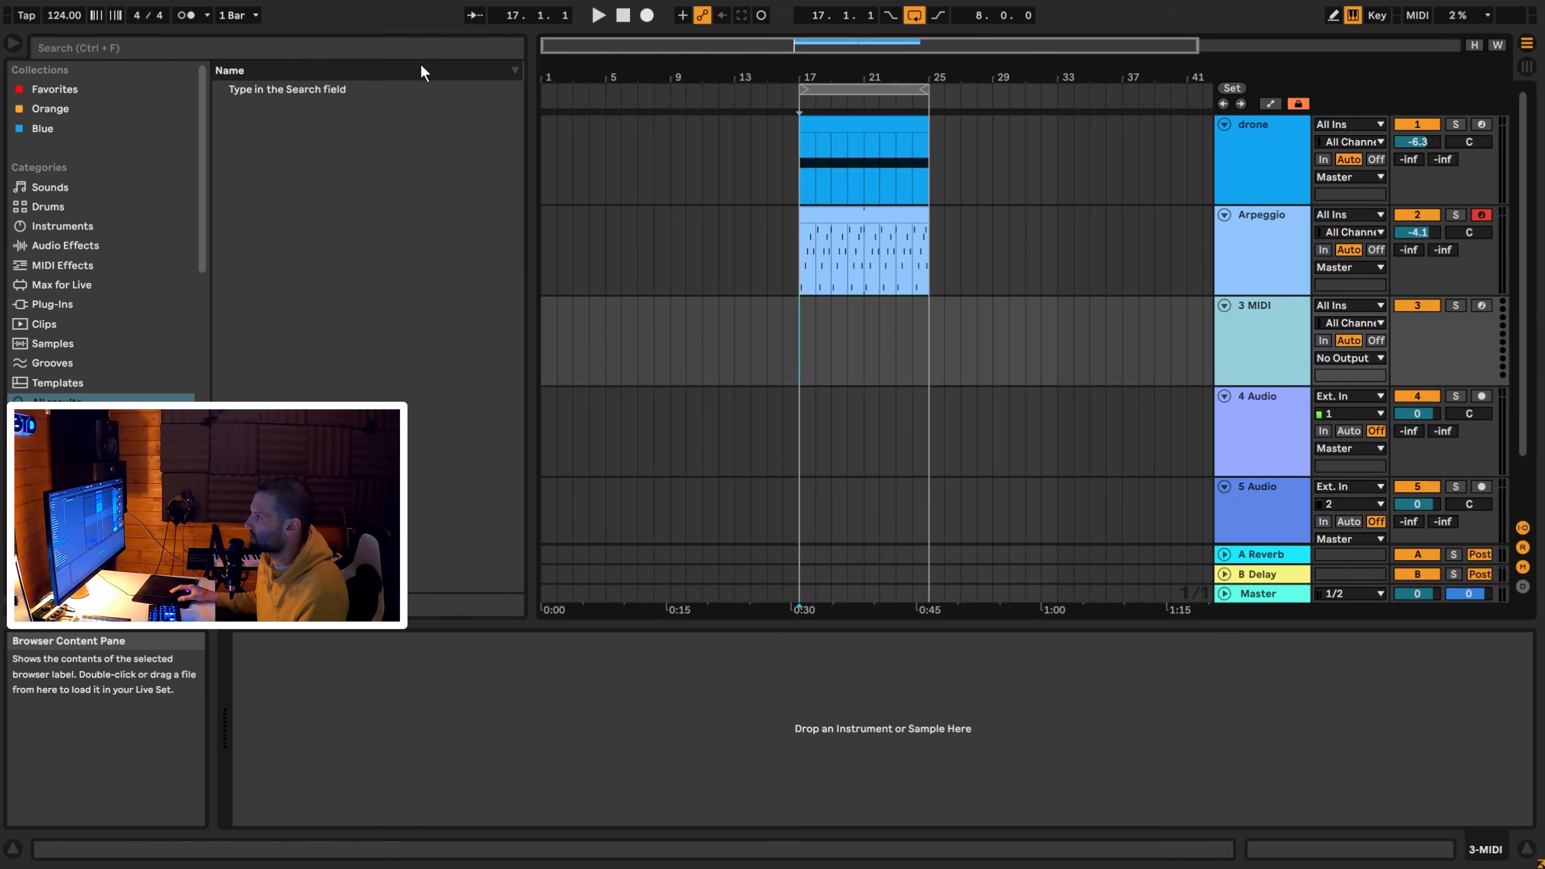
Search the browser for "wave" and load Wavetable onto the new MIDI track.
{"action": "left_click", "coordinate": [304, 48]}
{"action": "type", "text": "wa"}
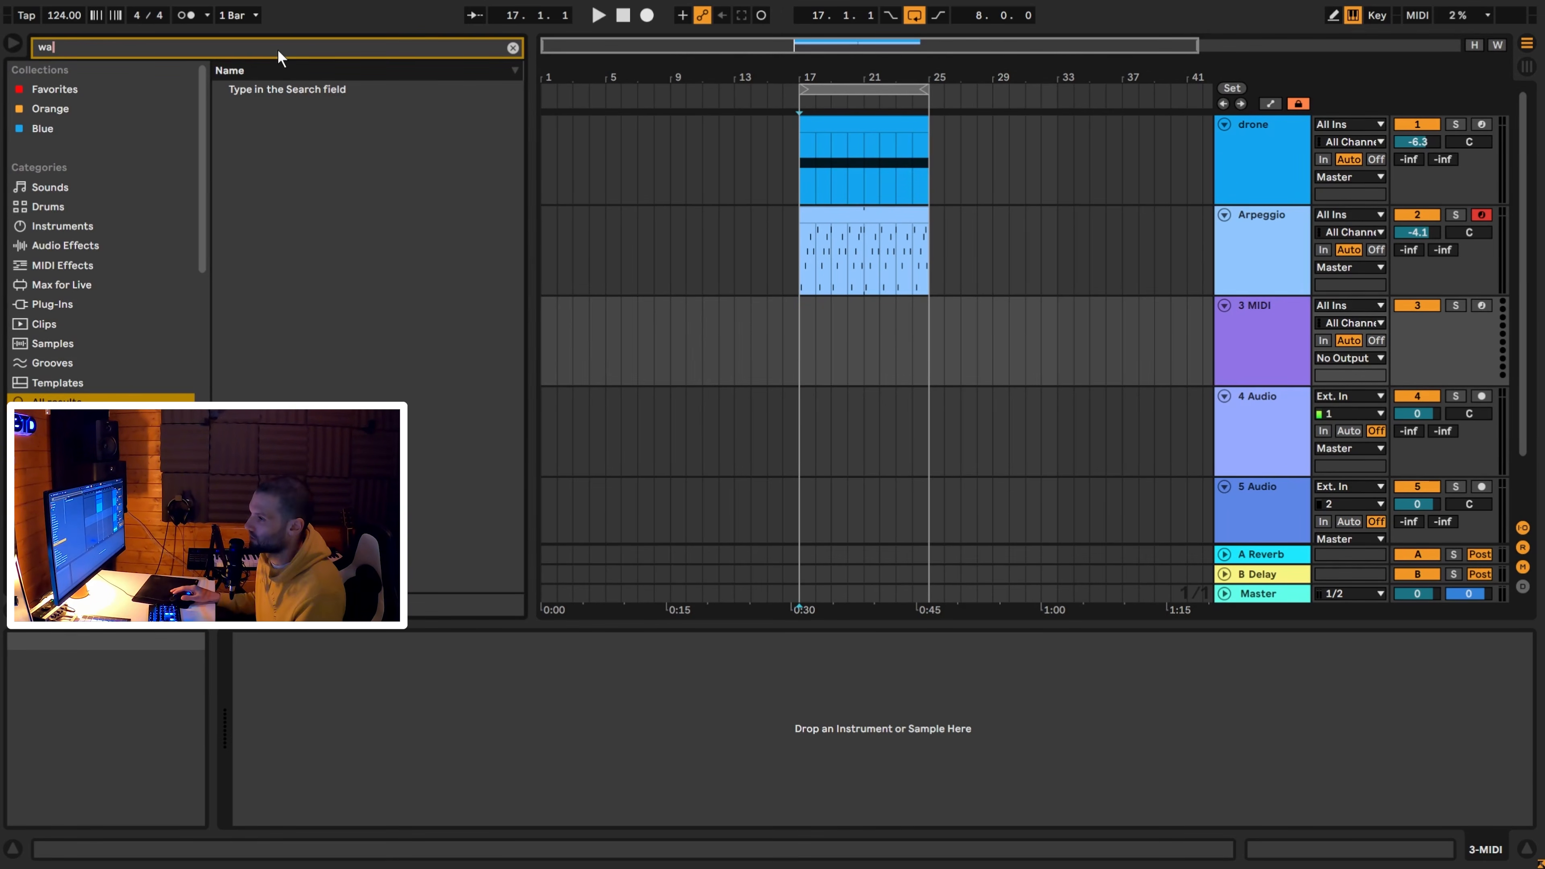
{"action": "type", "text": "ve"}
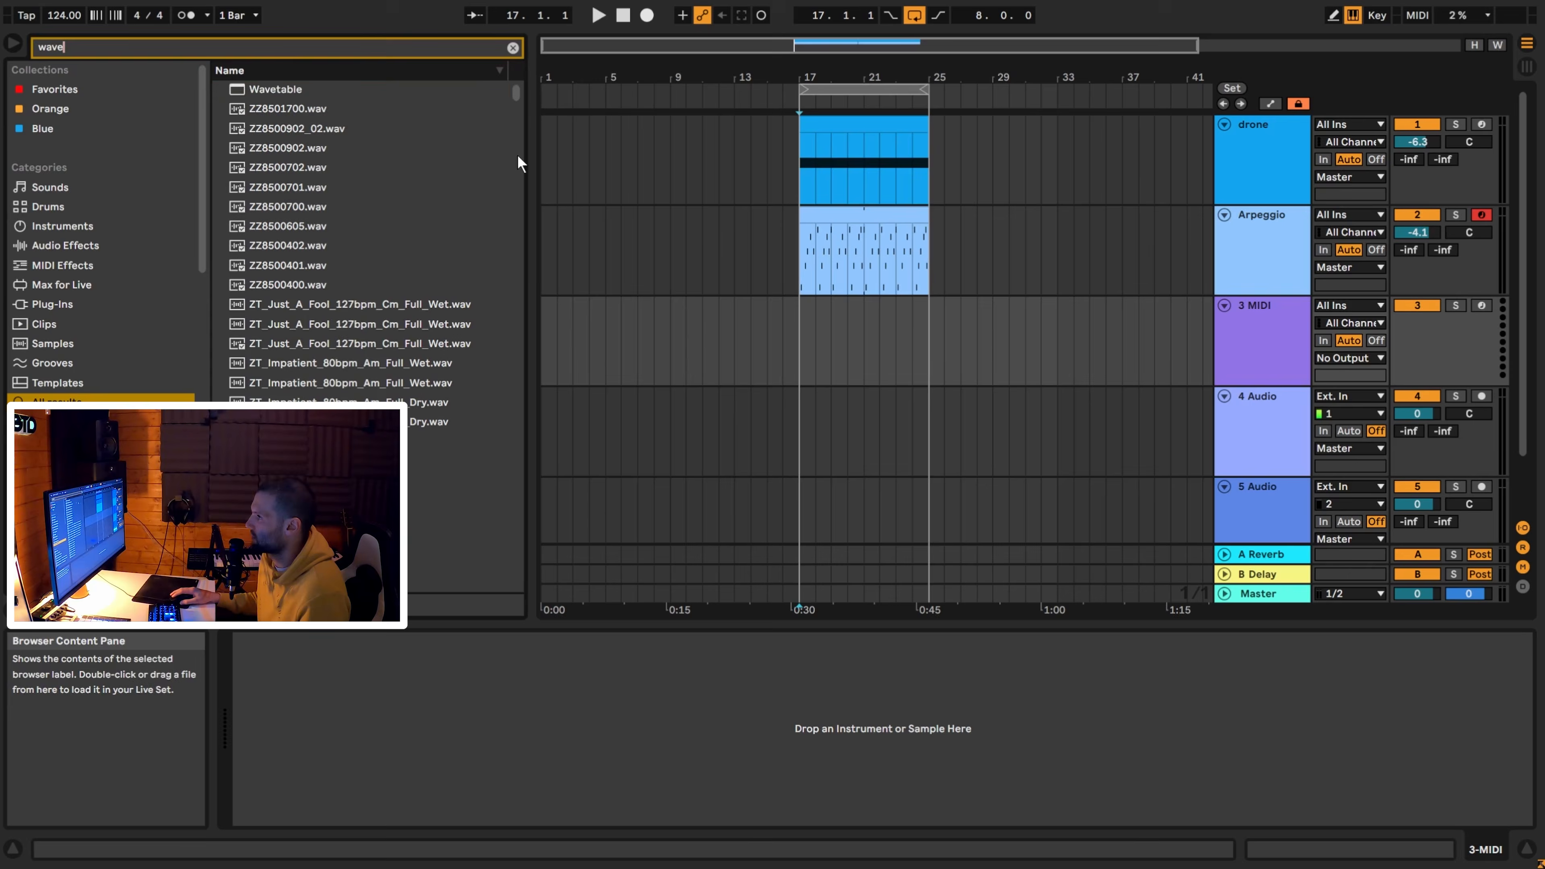
{"action": "double_click", "coordinate": [278, 89]}
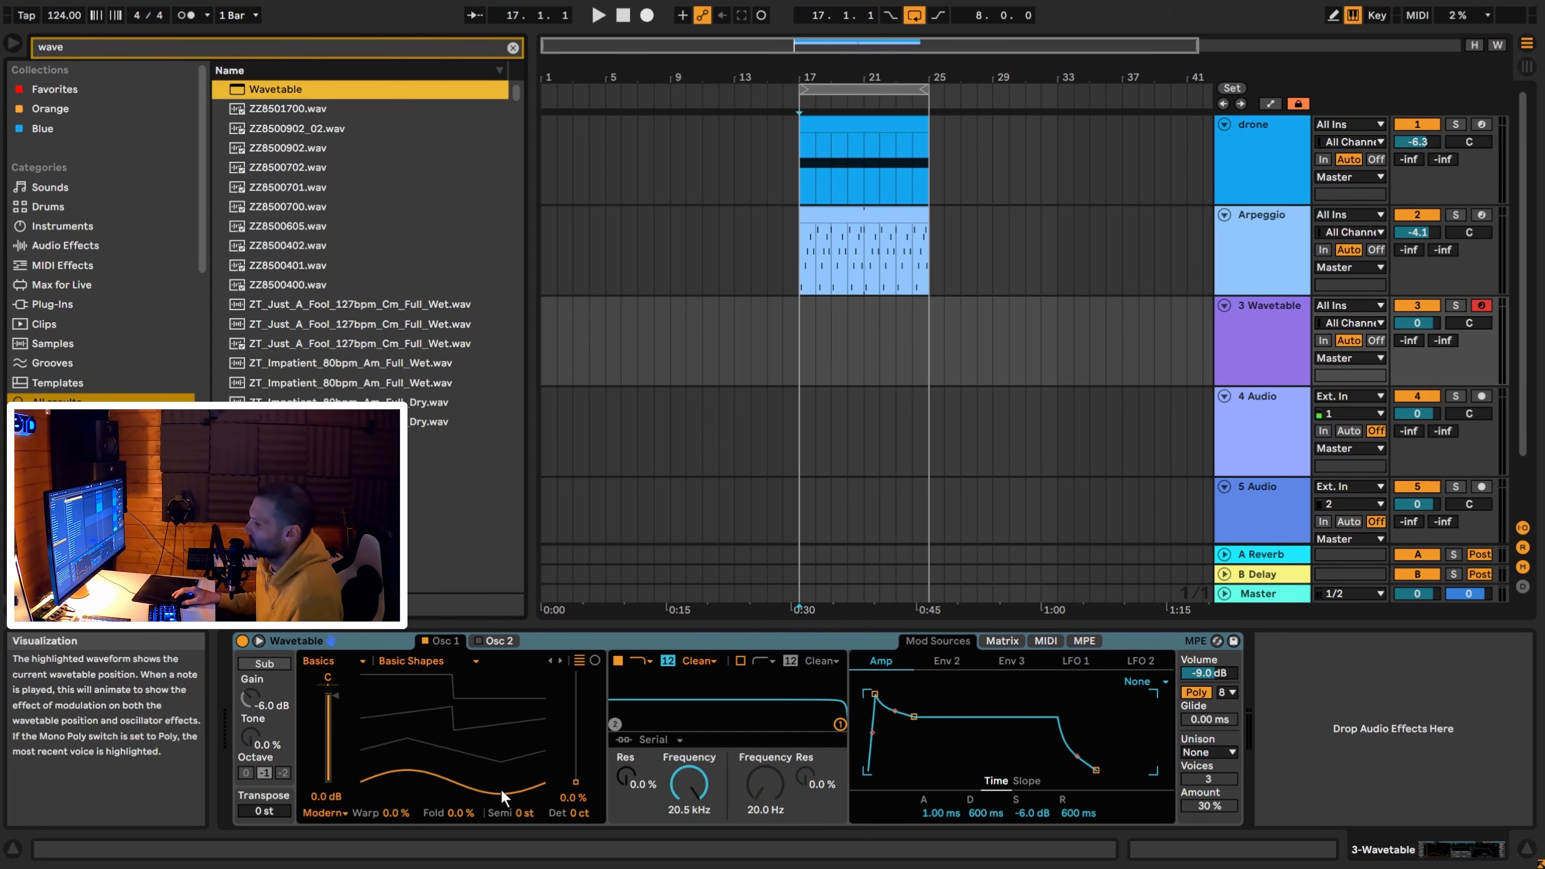
Enable Osc 2 at 66% wave position with 22 ct detune, and set Osc 1 to 68% with -18 ct detune.
{"action": "left_click_drag", "start_coordinate": [575, 783], "coordinate": [575, 783]}
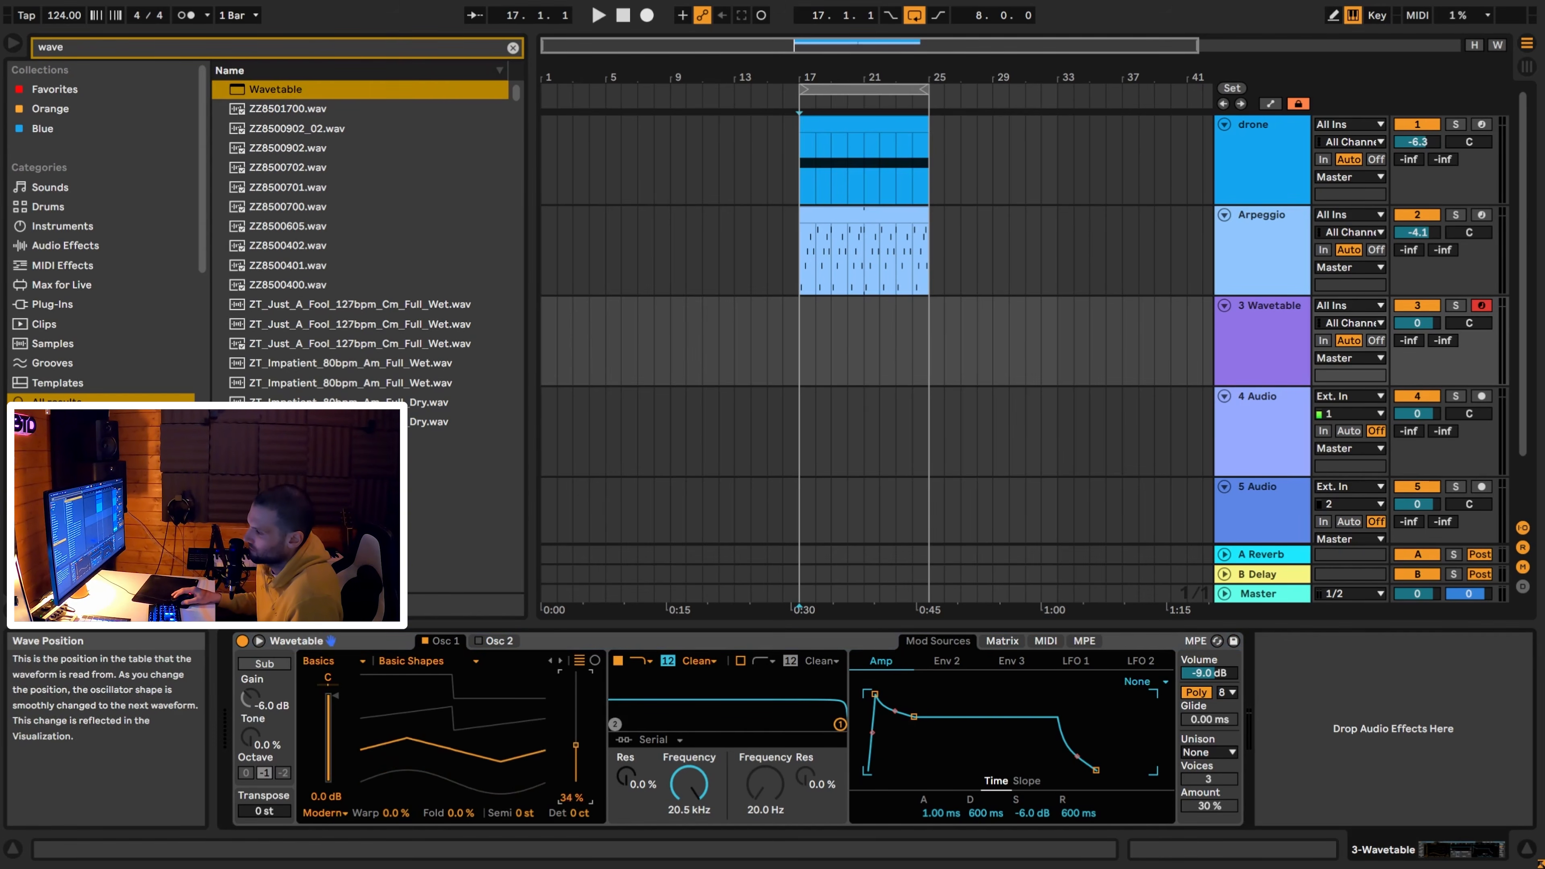
{"action": "left_click", "coordinate": [499, 641]}
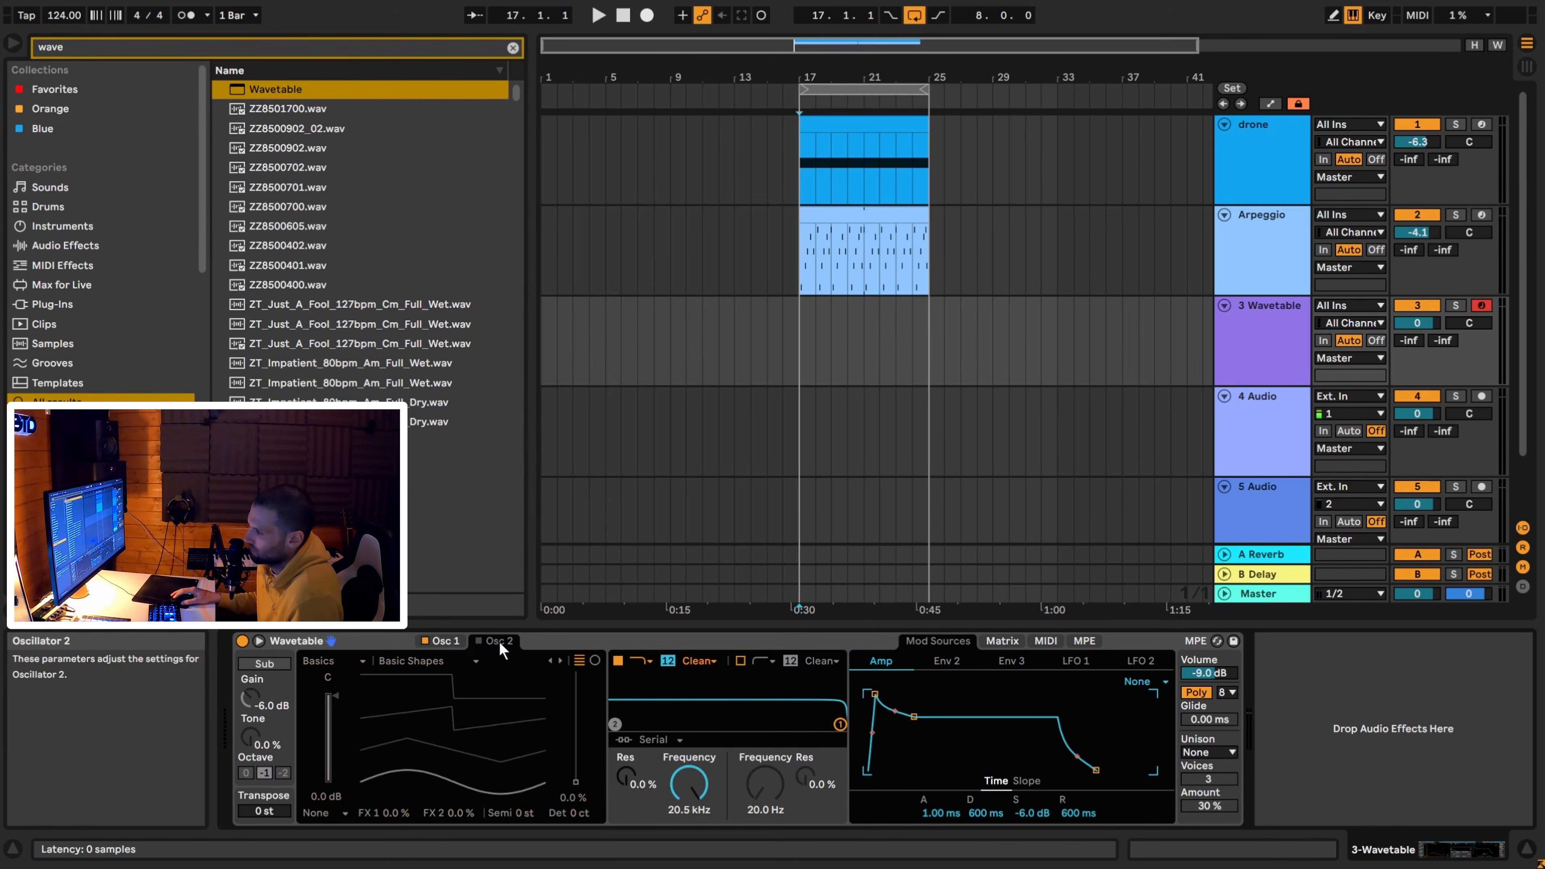
{"action": "left_click", "coordinate": [478, 639]}
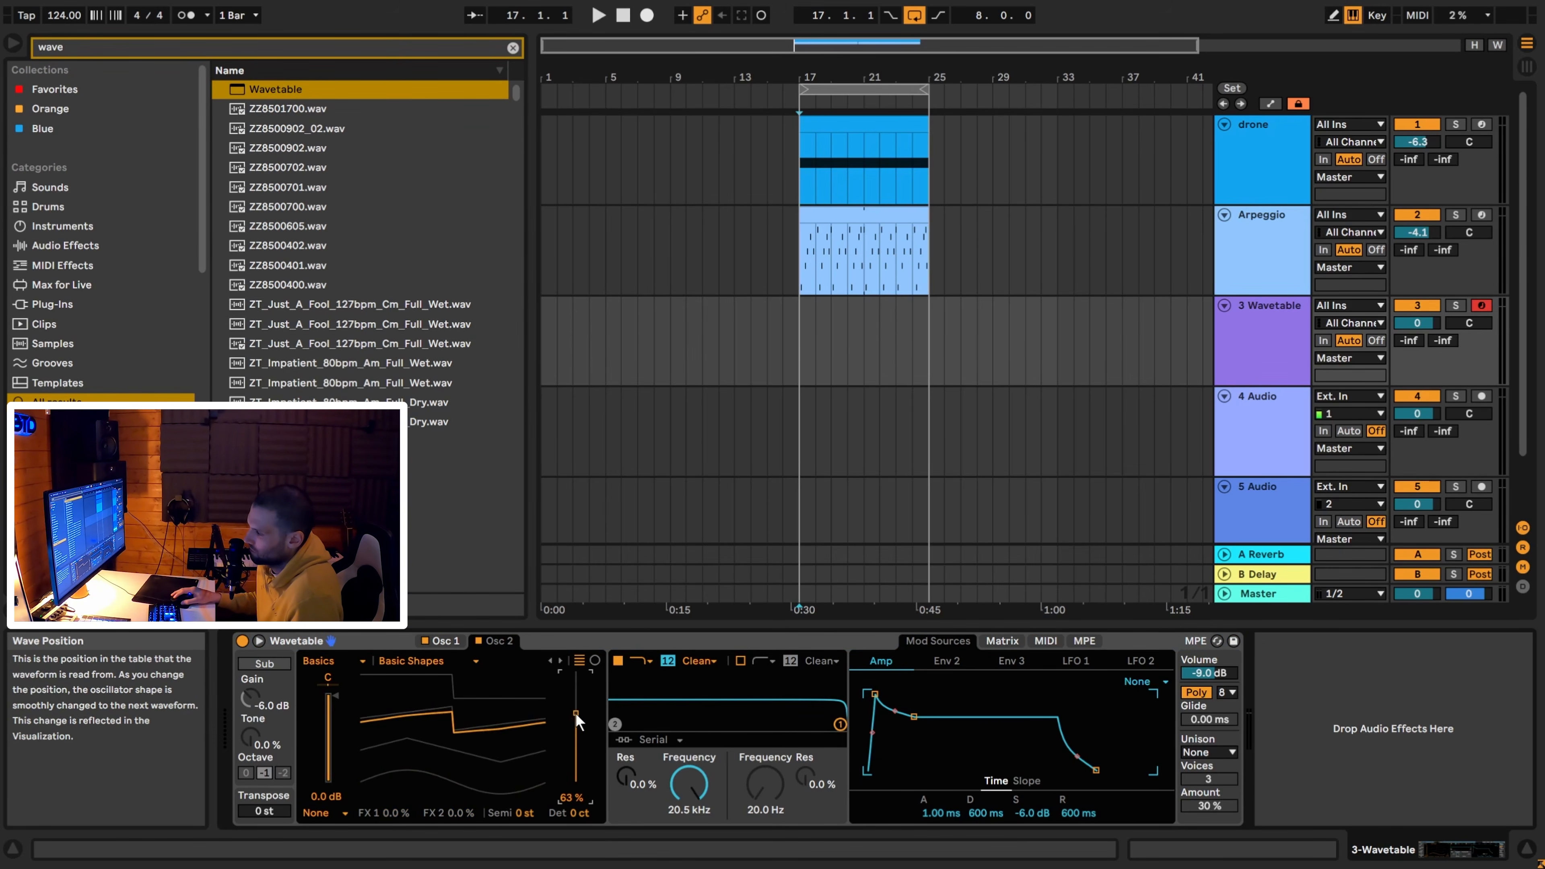
{"action": "left_click_drag", "start_coordinate": [581, 813], "coordinate": [581, 806]}
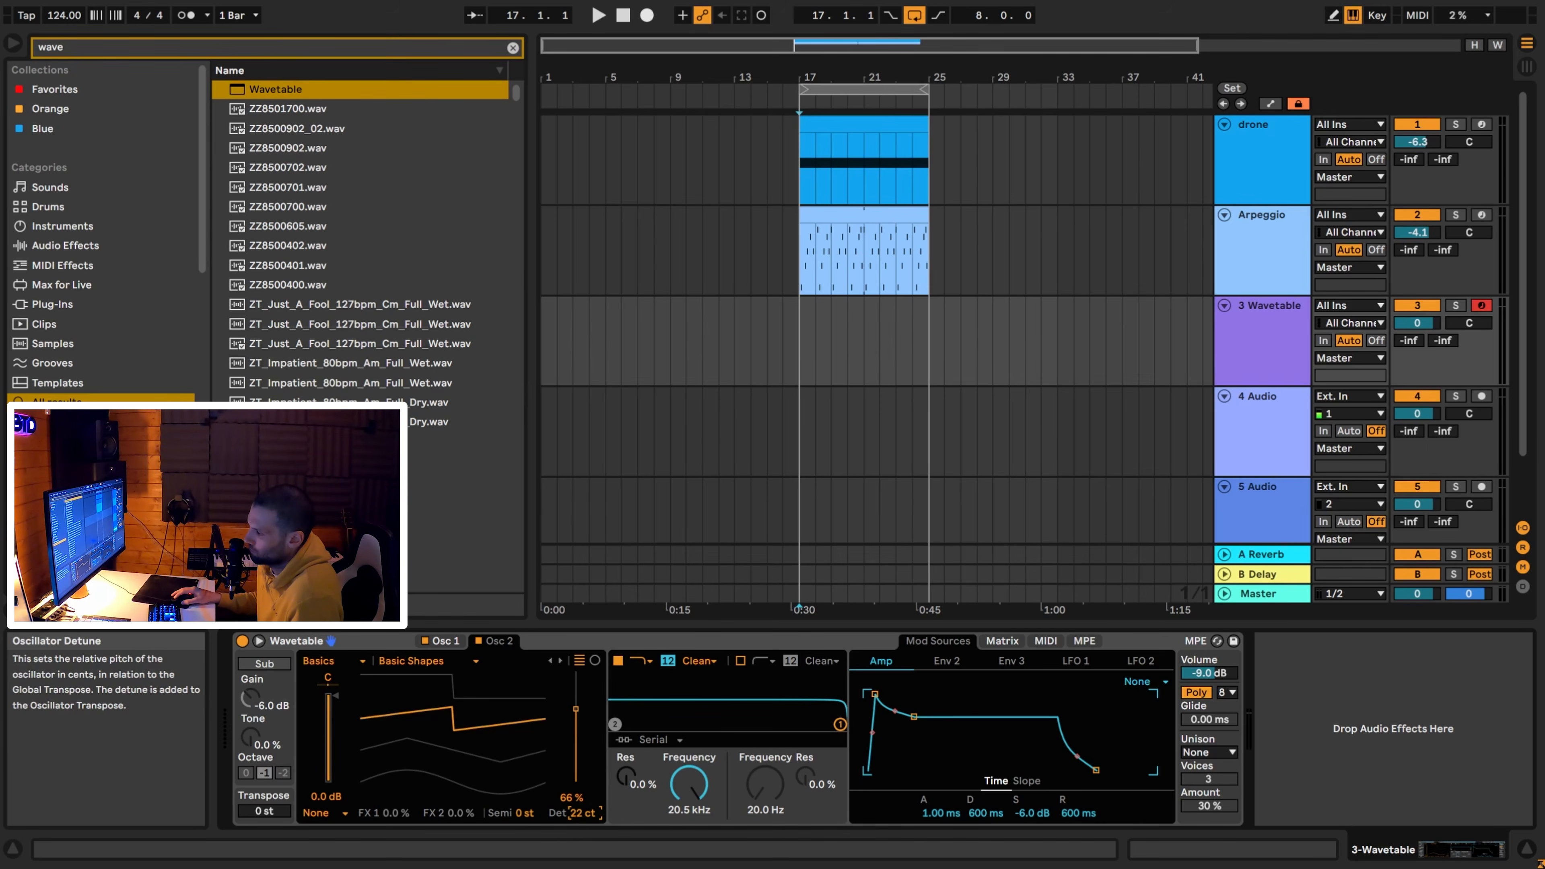
{"action": "left_click", "coordinate": [453, 641]}
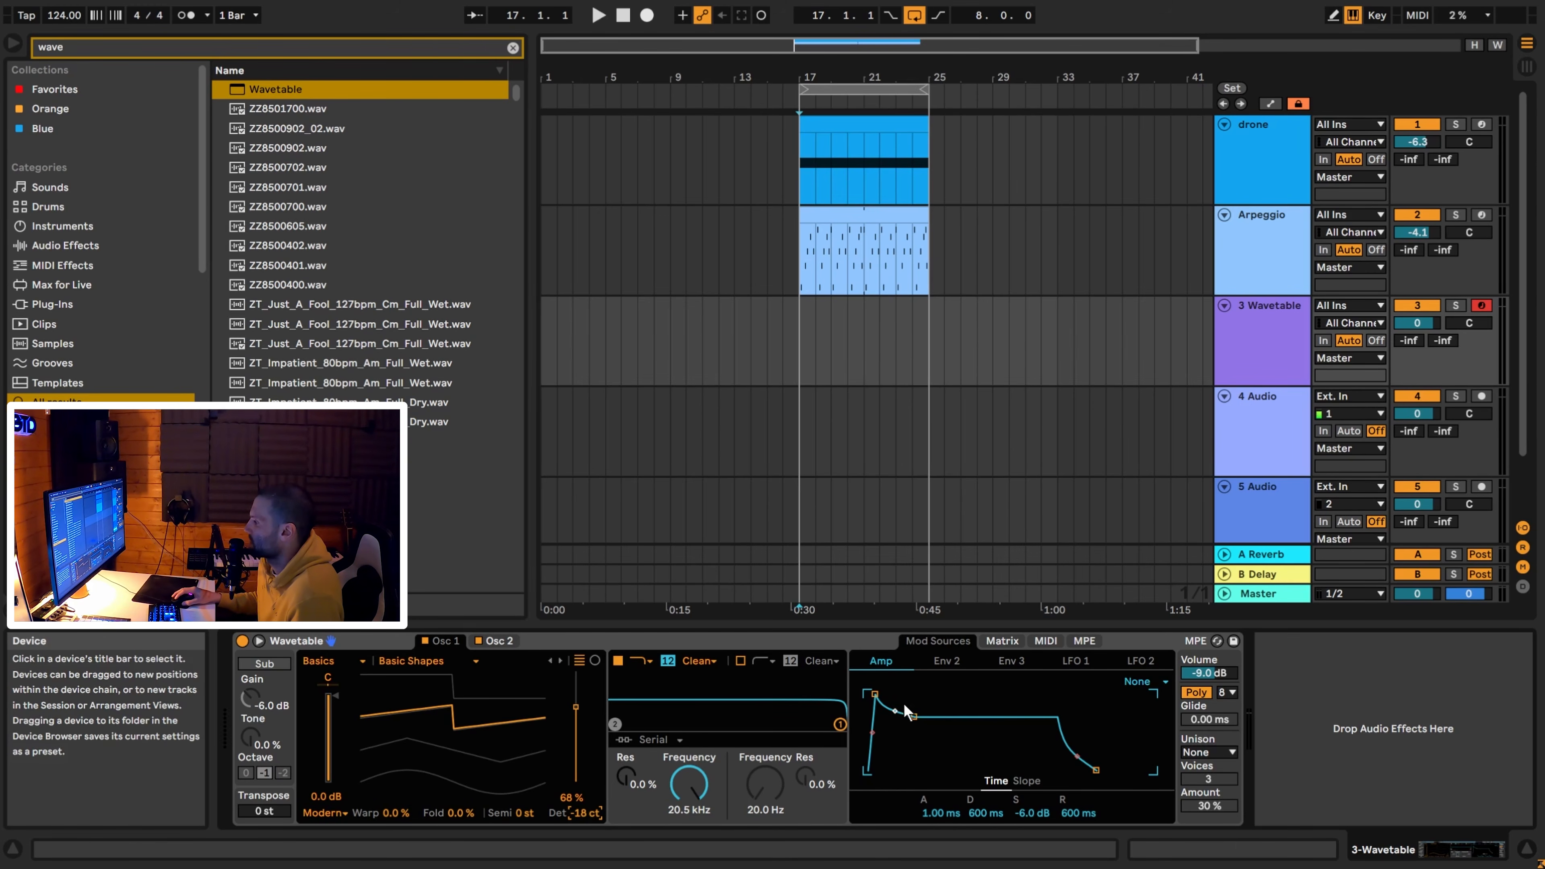
Create a MIDI clip at bar 17 on the new Wavetable track and set its region and loop length to four bars.
{"action": "double_click", "coordinate": [907, 345]}
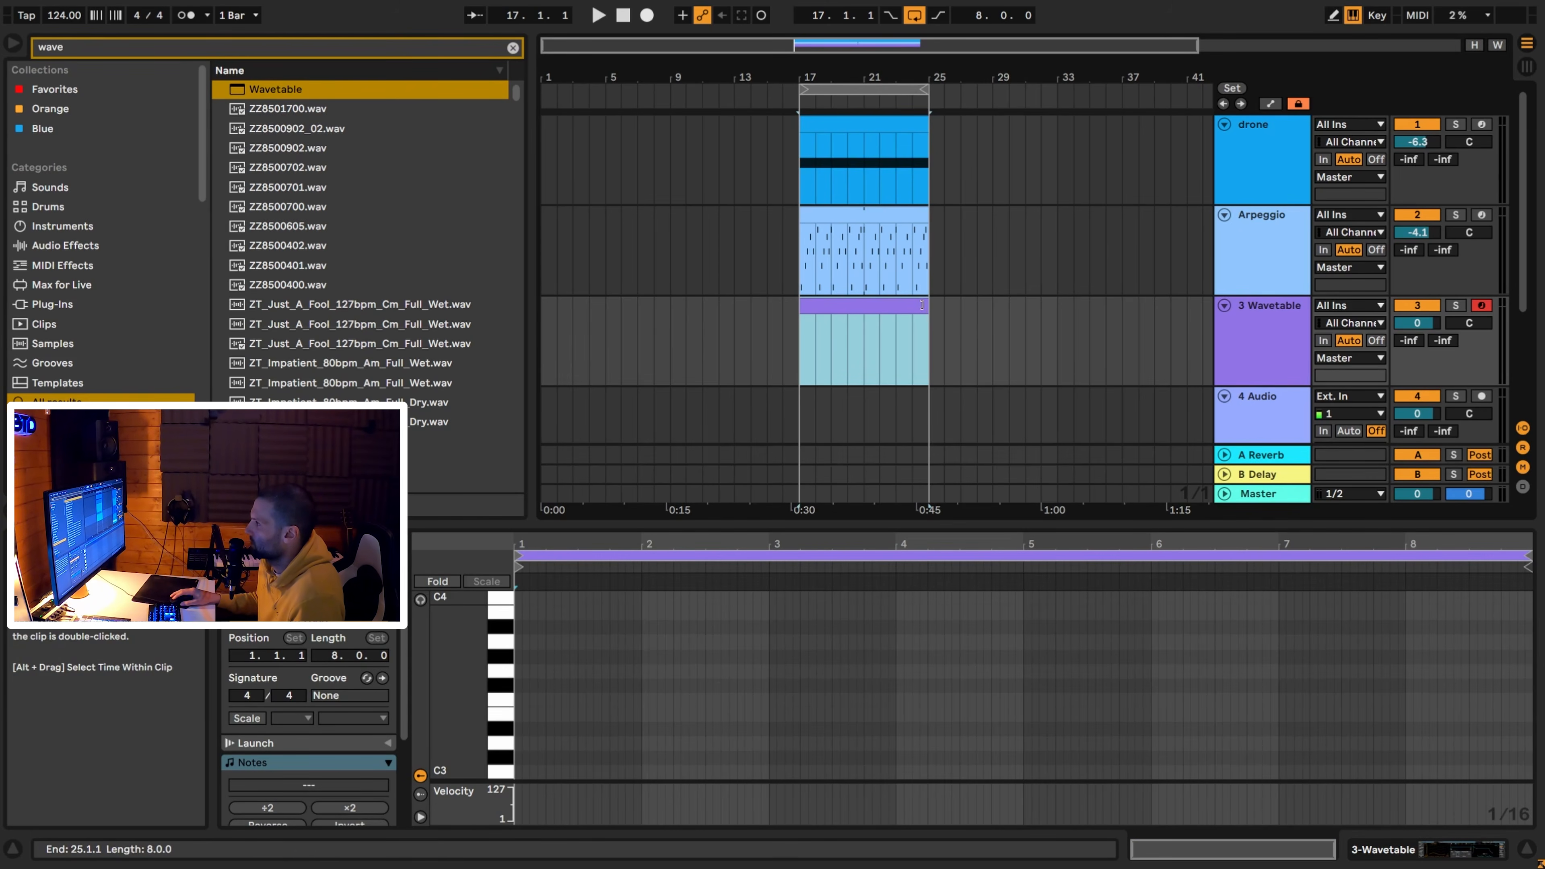
{"action": "left_click_drag", "start_coordinate": [920, 304], "coordinate": [863, 304]}
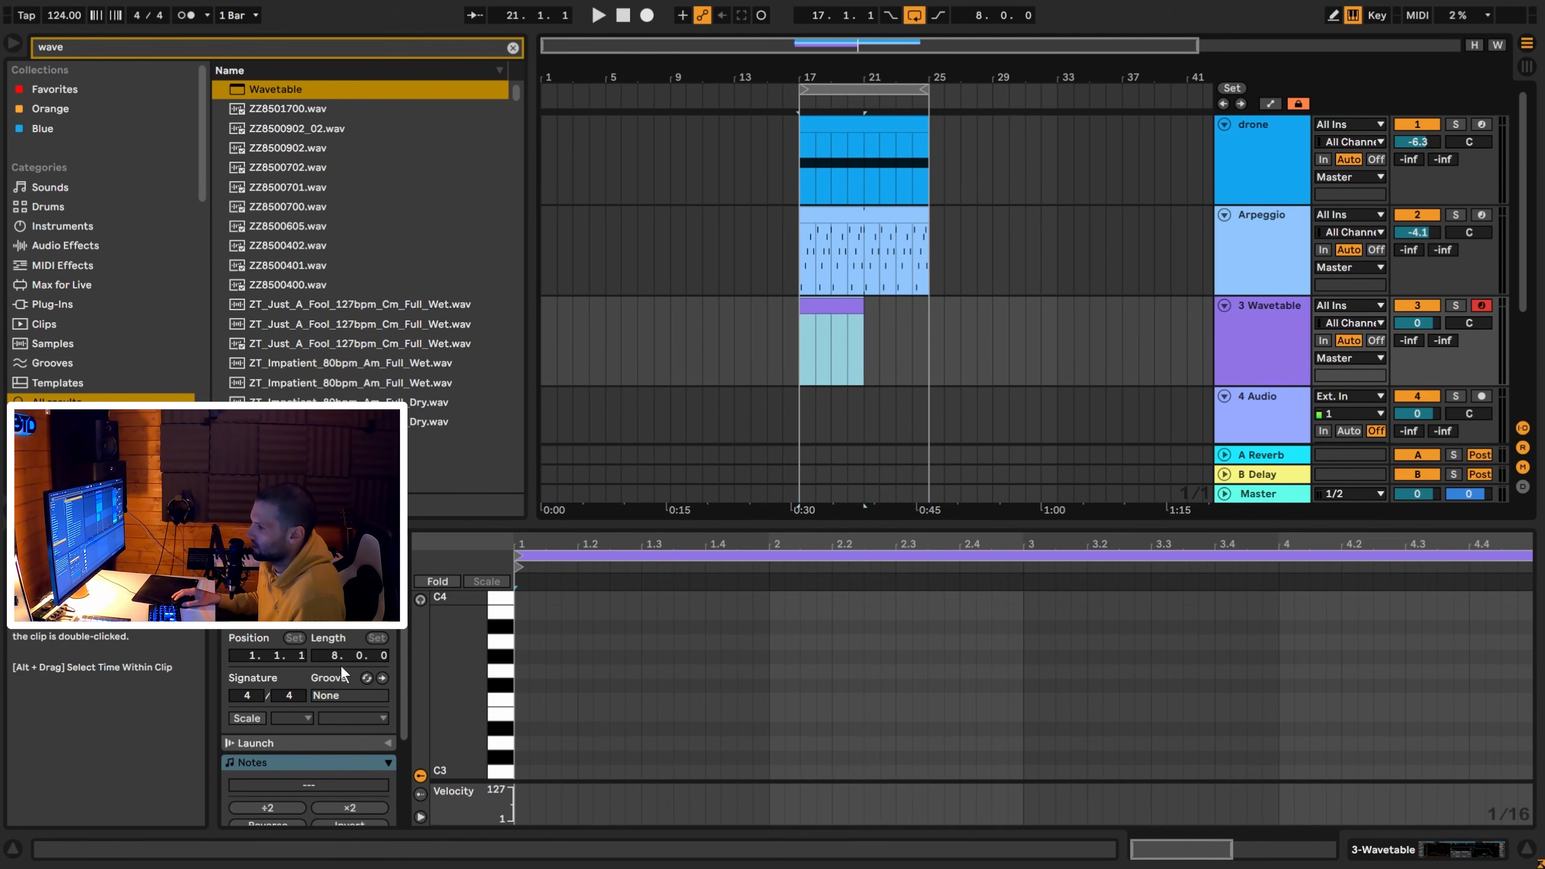
{"action": "left_click_drag", "start_coordinate": [336, 656], "coordinate": [336, 680]}
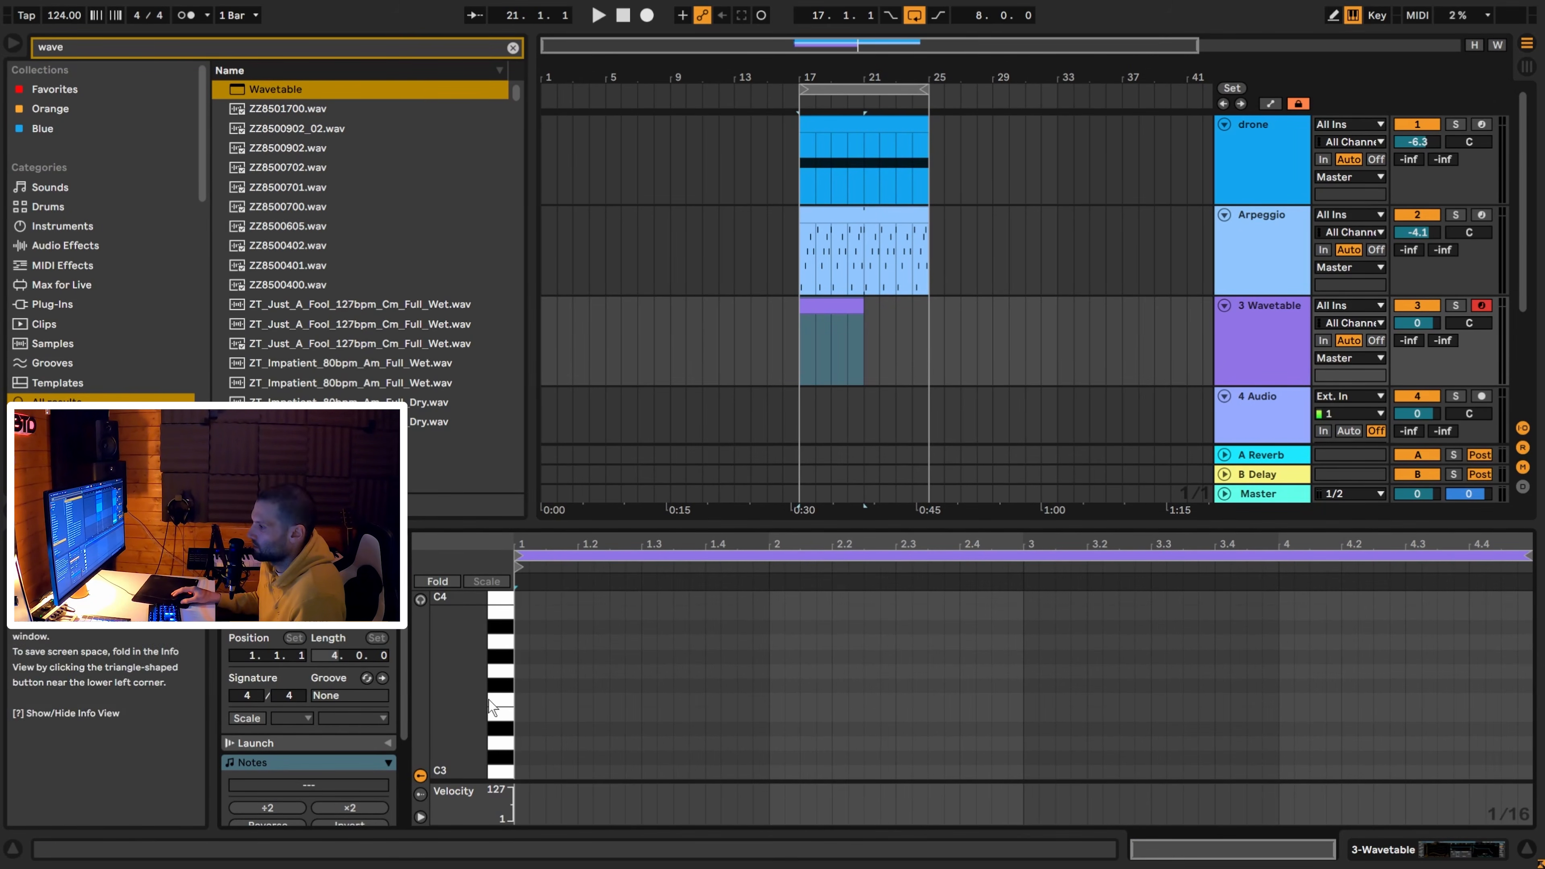
Draw a D4 note from 1.1.1 to 1.2.4 in the new clip and transpose it down three octaves to D1.
{"action": "scroll", "coordinate": [540, 652], "scroll_direction": "up", "scroll_amount": 1}
{"action": "double_click", "coordinate": [523, 610]}
{"action": "left_click_drag", "start_coordinate": [529, 610], "coordinate": [626, 610]}
{"action": "key", "text": "space"}
{"action": "key", "text": "space"}
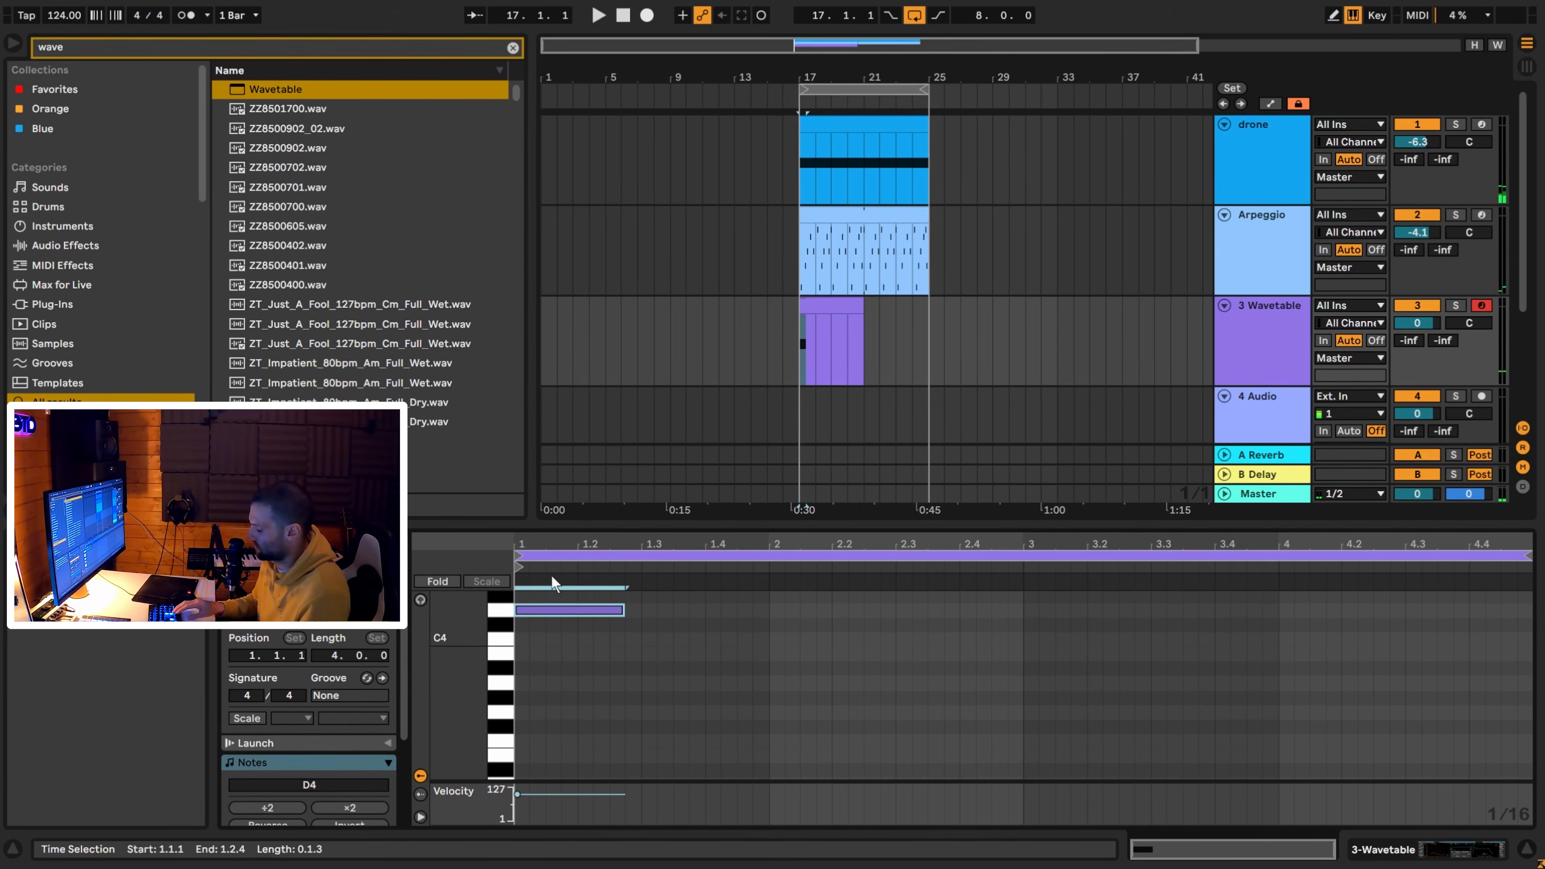
{"action": "key", "text": "shift+Down"}
{"action": "key", "text": "shift+Down"}
{"action": "key", "text": "shift+Down"}
Lower the new Wavetable track's volume to -18.9 dB and extend the D1 note to two bars, auditioning the result.
{"action": "key", "text": "space"}
{"action": "left_click_drag", "start_coordinate": [1418, 324], "coordinate": [1418, 342]}
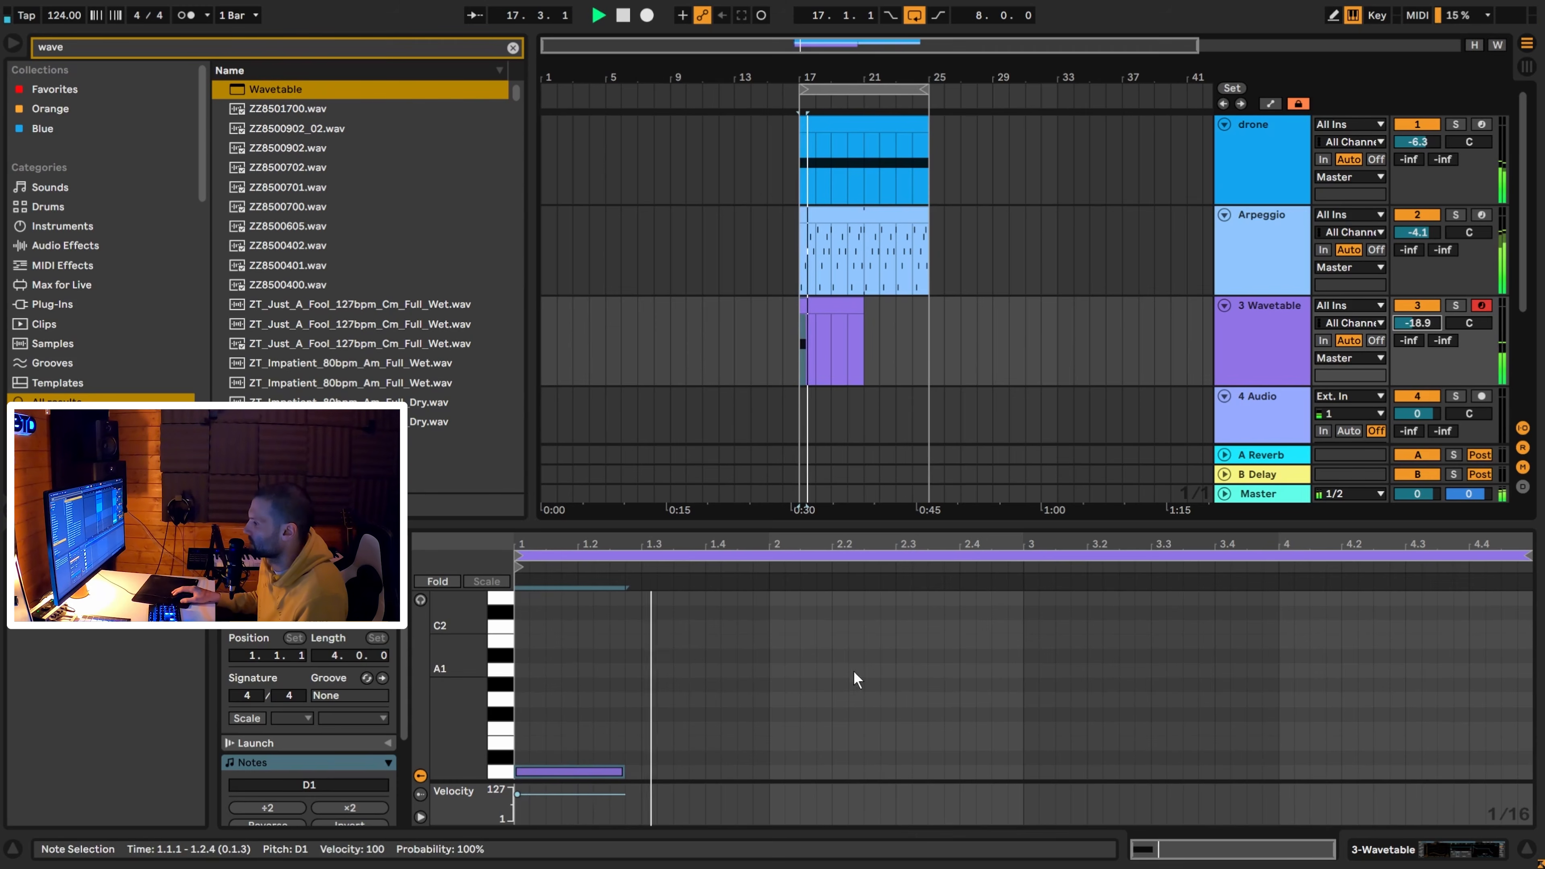
{"action": "scroll", "coordinate": [608, 721], "scroll_direction": "down", "scroll_amount": 3}
{"action": "left_click_drag", "start_coordinate": [625, 690], "coordinate": [767, 689]}
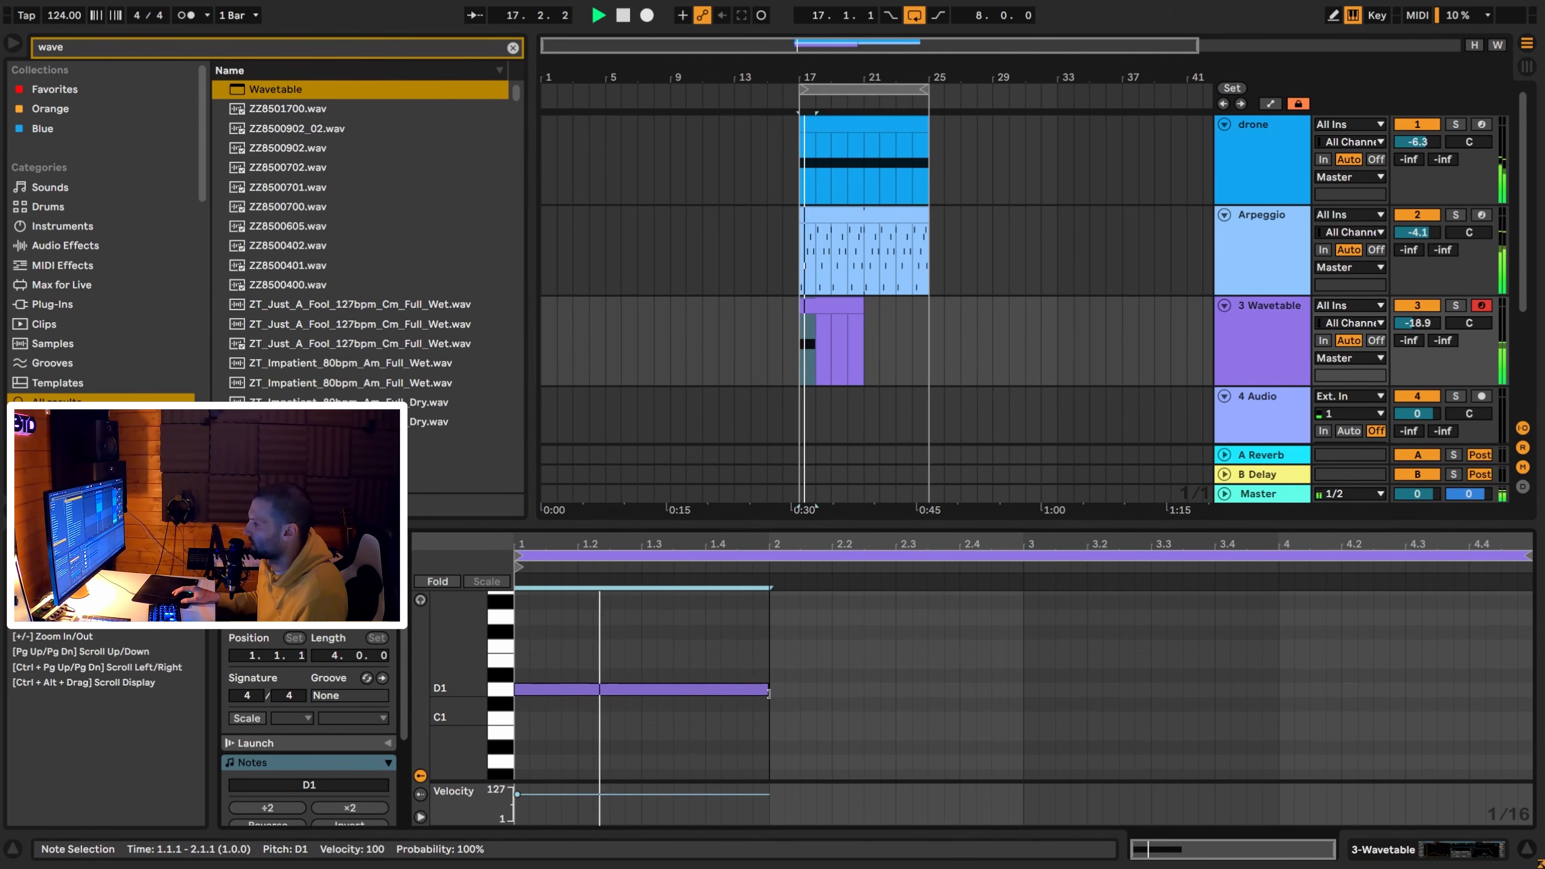
{"action": "key", "text": "space"}
{"action": "left_click_drag", "start_coordinate": [659, 651], "coordinate": [680, 695]}
{"action": "left_click_drag", "start_coordinate": [766, 689], "coordinate": [1022, 690]}
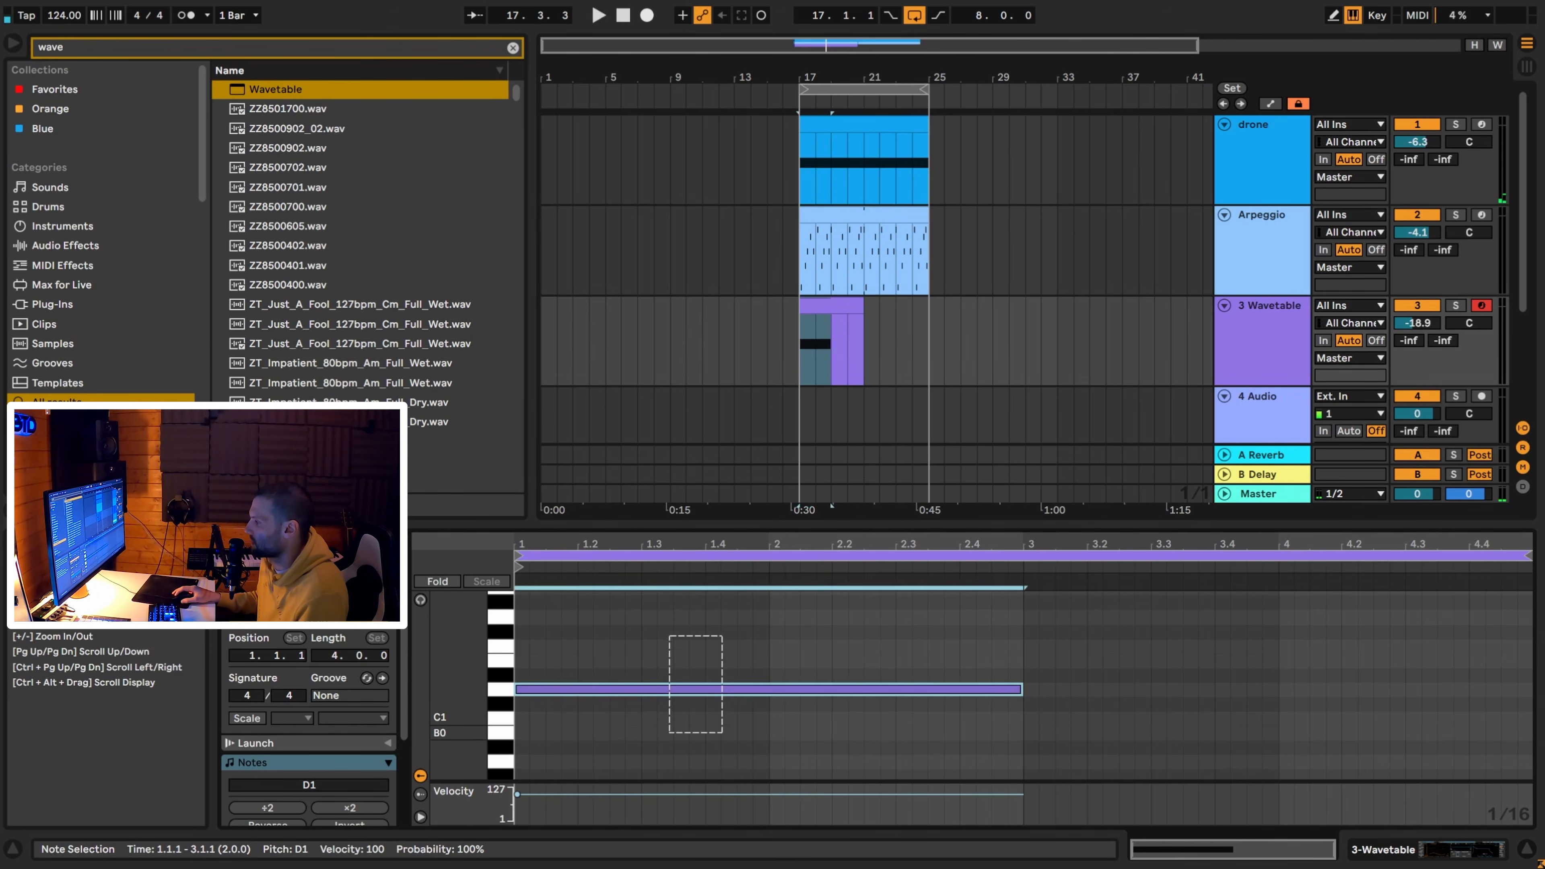
{"action": "key", "text": "space"}
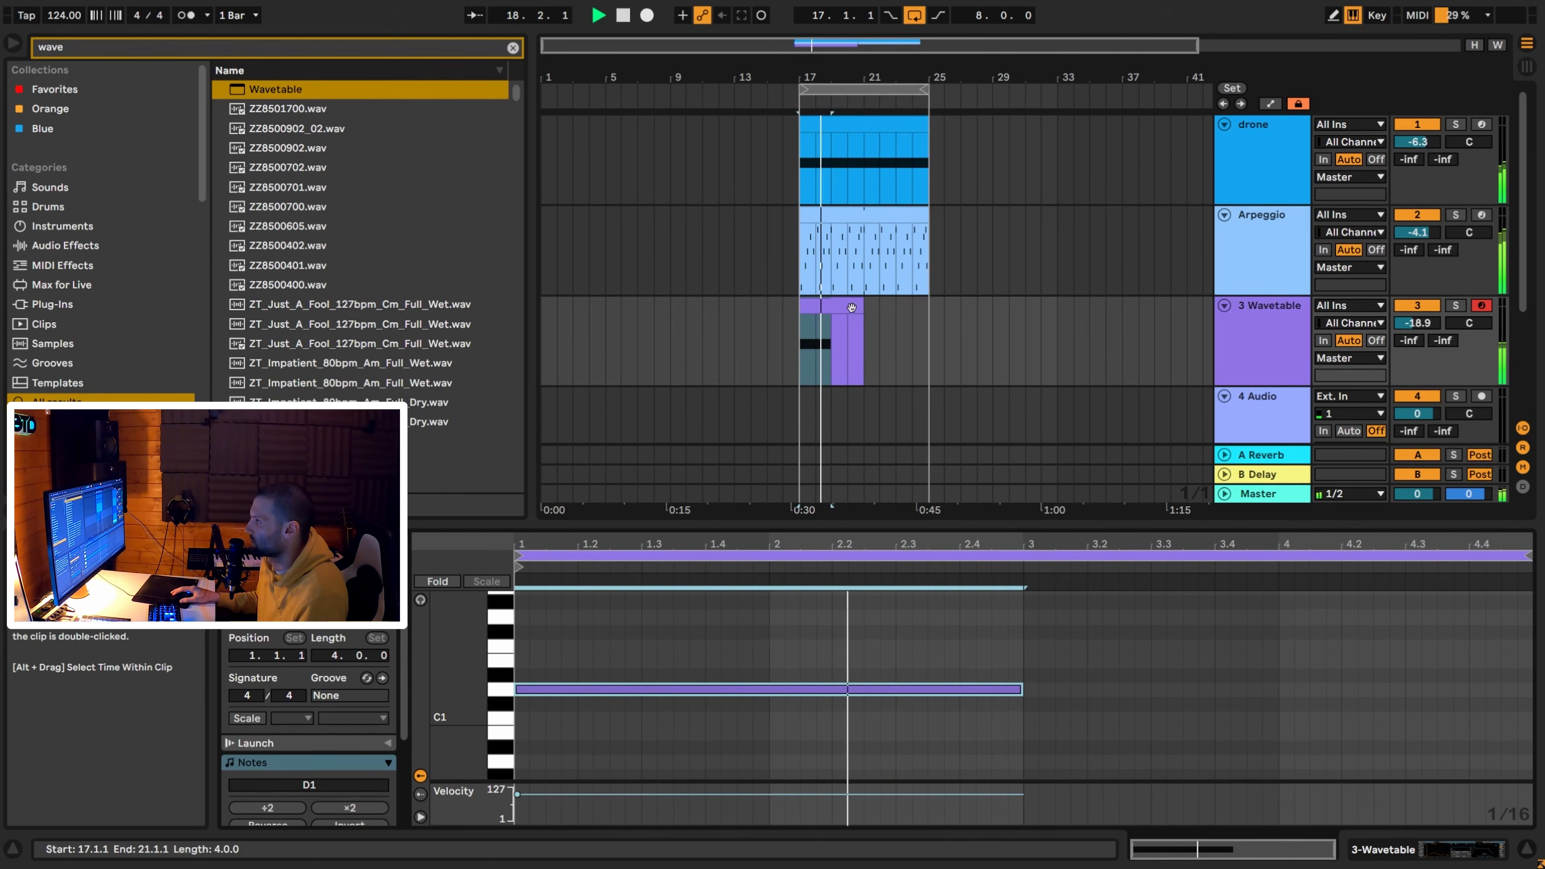
Duplicate the two-bar D1 note, extend the clip to bar 25 and set its loop length to eight bars.
{"action": "key", "text": "space"}
{"action": "key", "text": "ctrl+d"}
{"action": "left_click_drag", "start_coordinate": [863, 306], "coordinate": [929, 306]}
{"action": "left_click", "coordinate": [334, 657]}
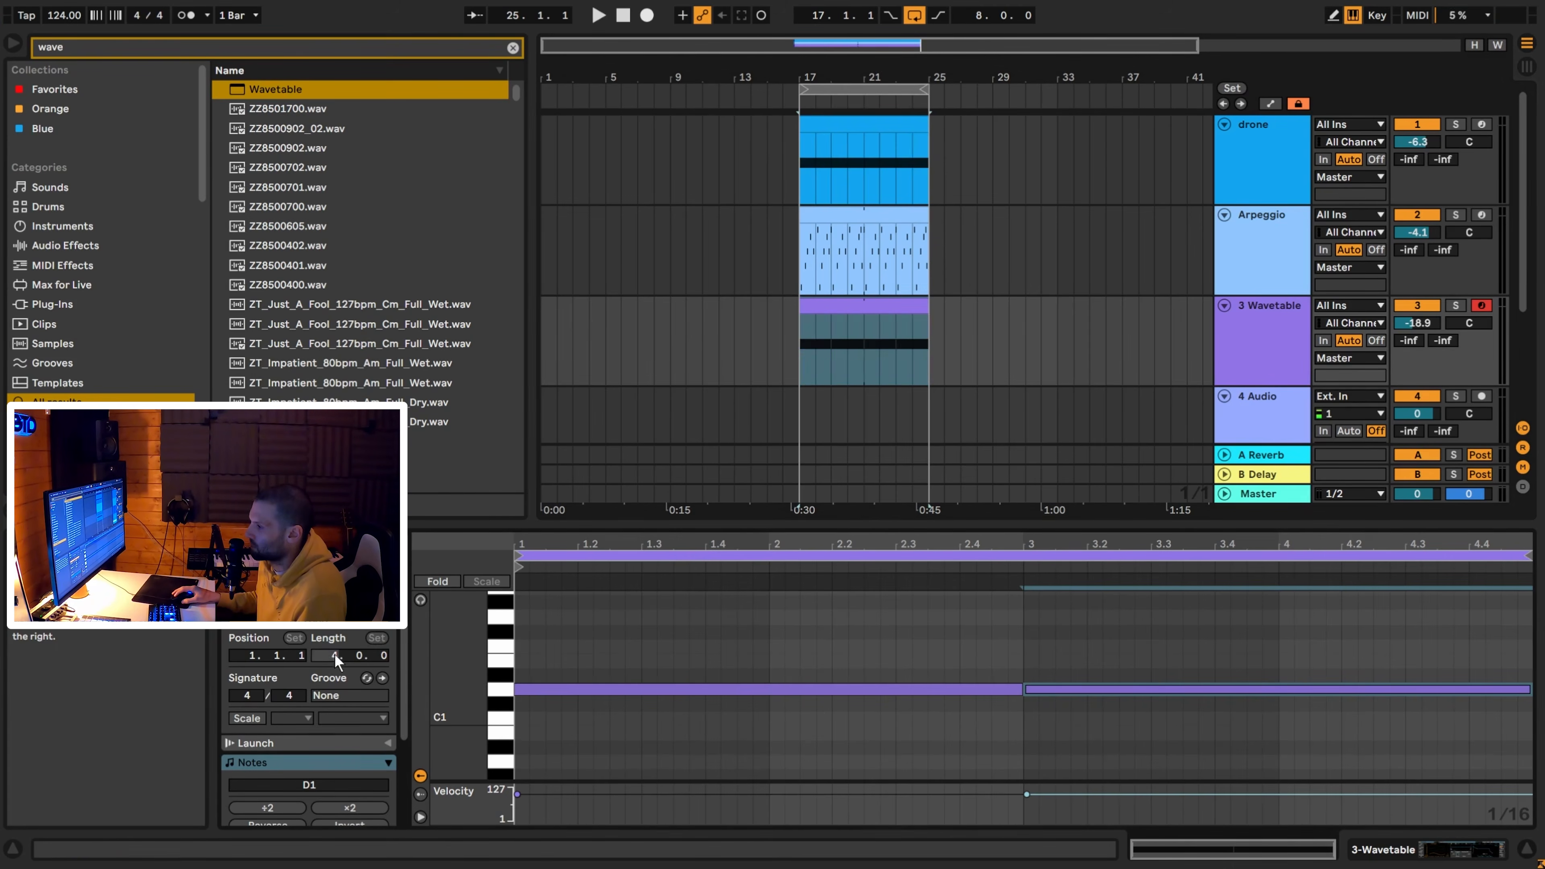
{"action": "type", "text": "8"}
{"action": "key", "text": "Return"}
Complete the bassline with two-bar notes A#0 at bar 3, C1 at bar 5 and G0 at bar 7, and play it.
{"action": "left_click_drag", "start_coordinate": [813, 671], "coordinate": [821, 728]}
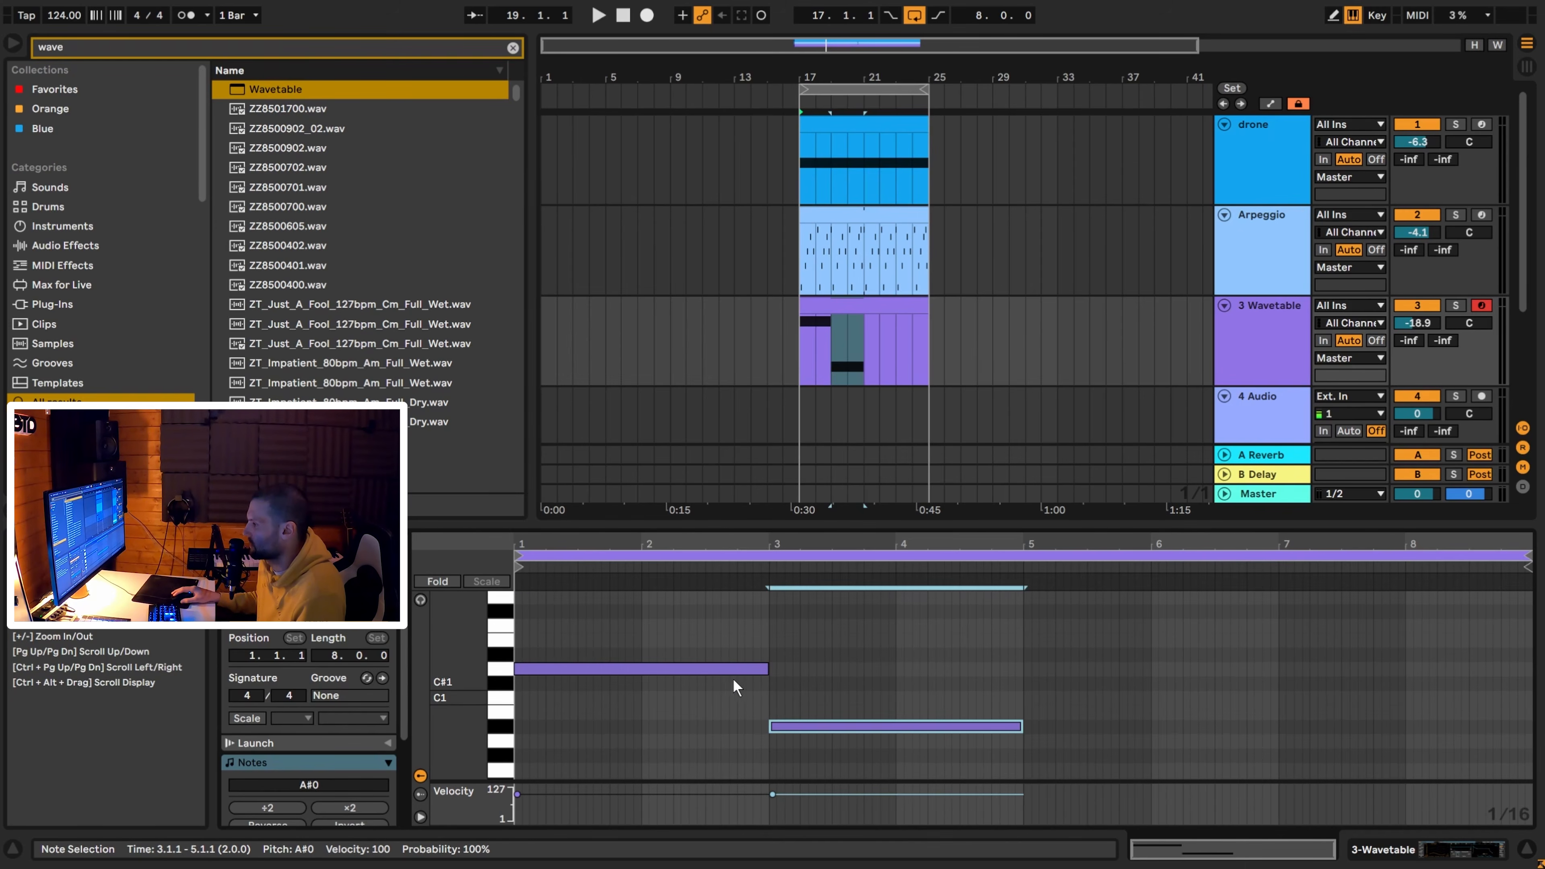
{"action": "left_click", "coordinate": [722, 668]}
{"action": "left_click", "coordinate": [845, 731]}
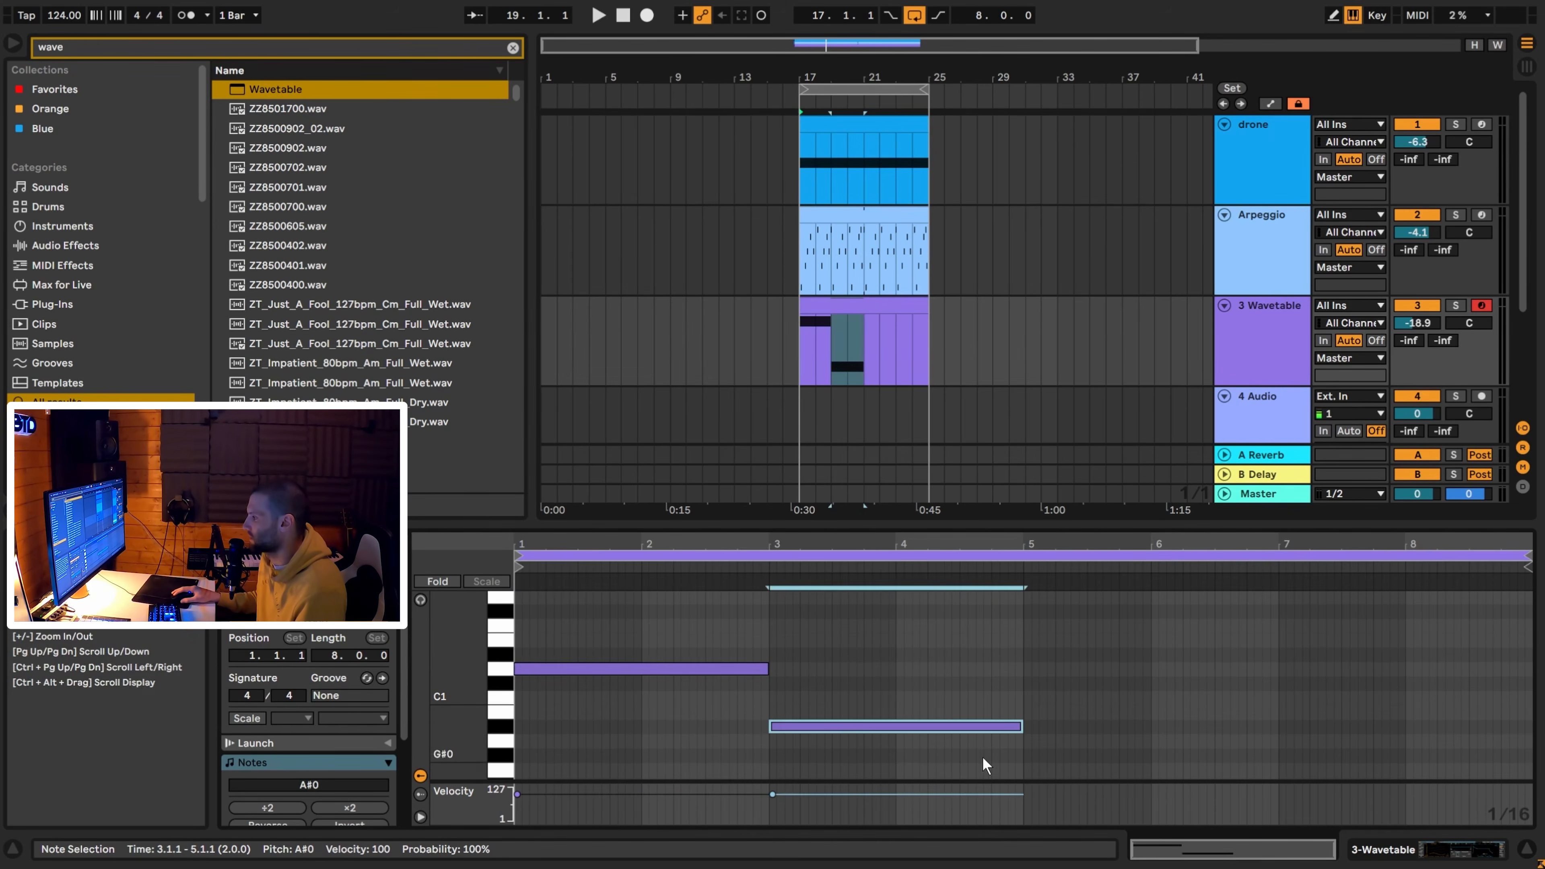
{"action": "key", "text": "ctrl+d"}
{"action": "left_click_drag", "start_coordinate": [1102, 727], "coordinate": [1103, 696]}
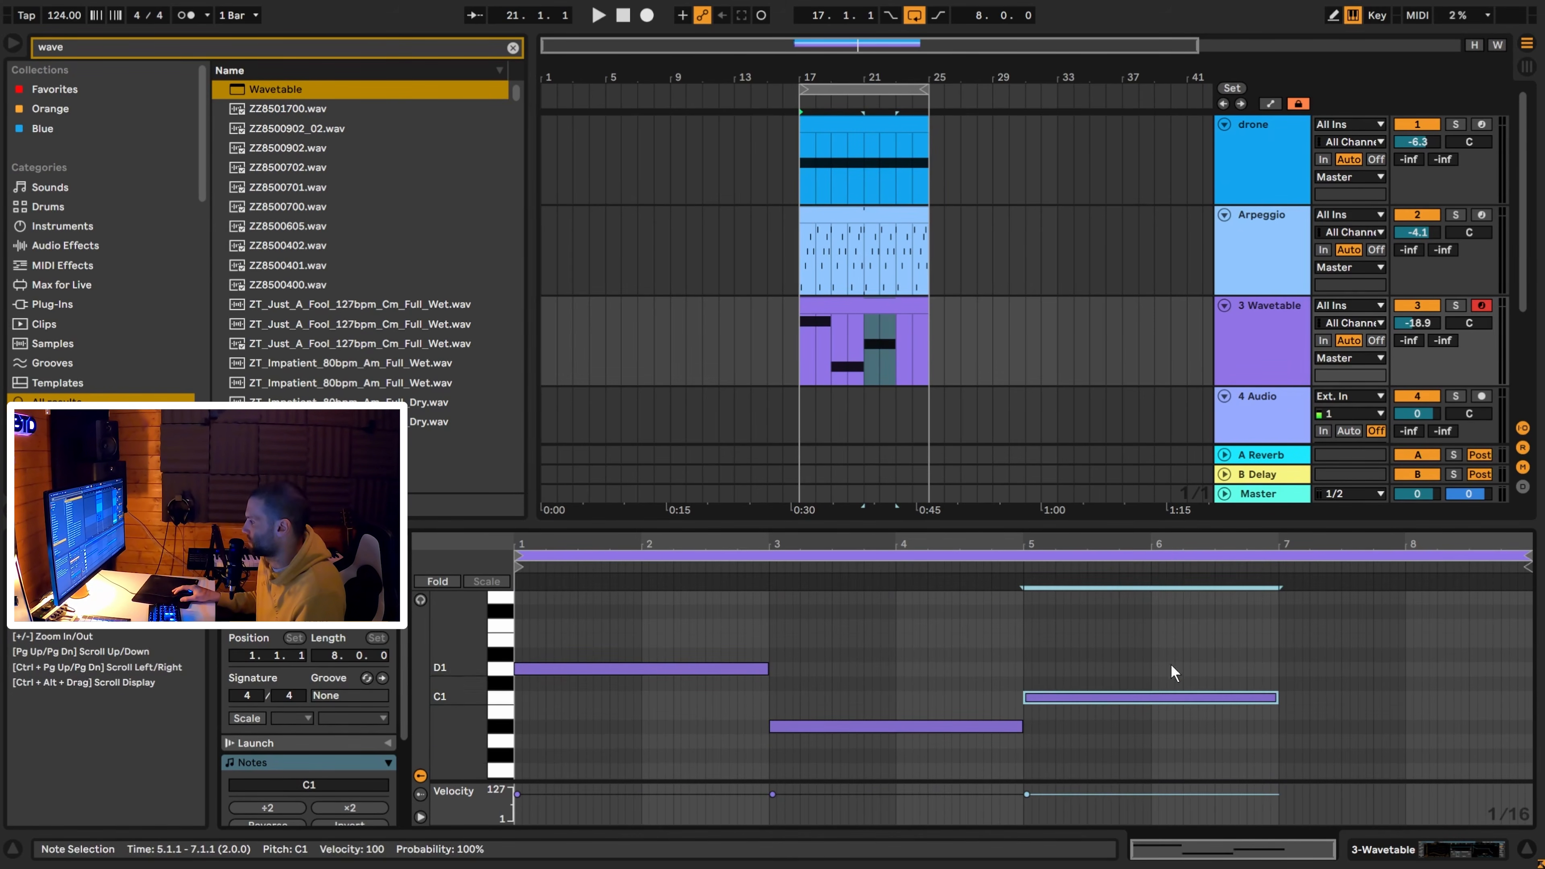
{"action": "key", "text": "ctrl+d"}
{"action": "left_click_drag", "start_coordinate": [1330, 697], "coordinate": [1330, 735]}
{"action": "key", "text": "space"}
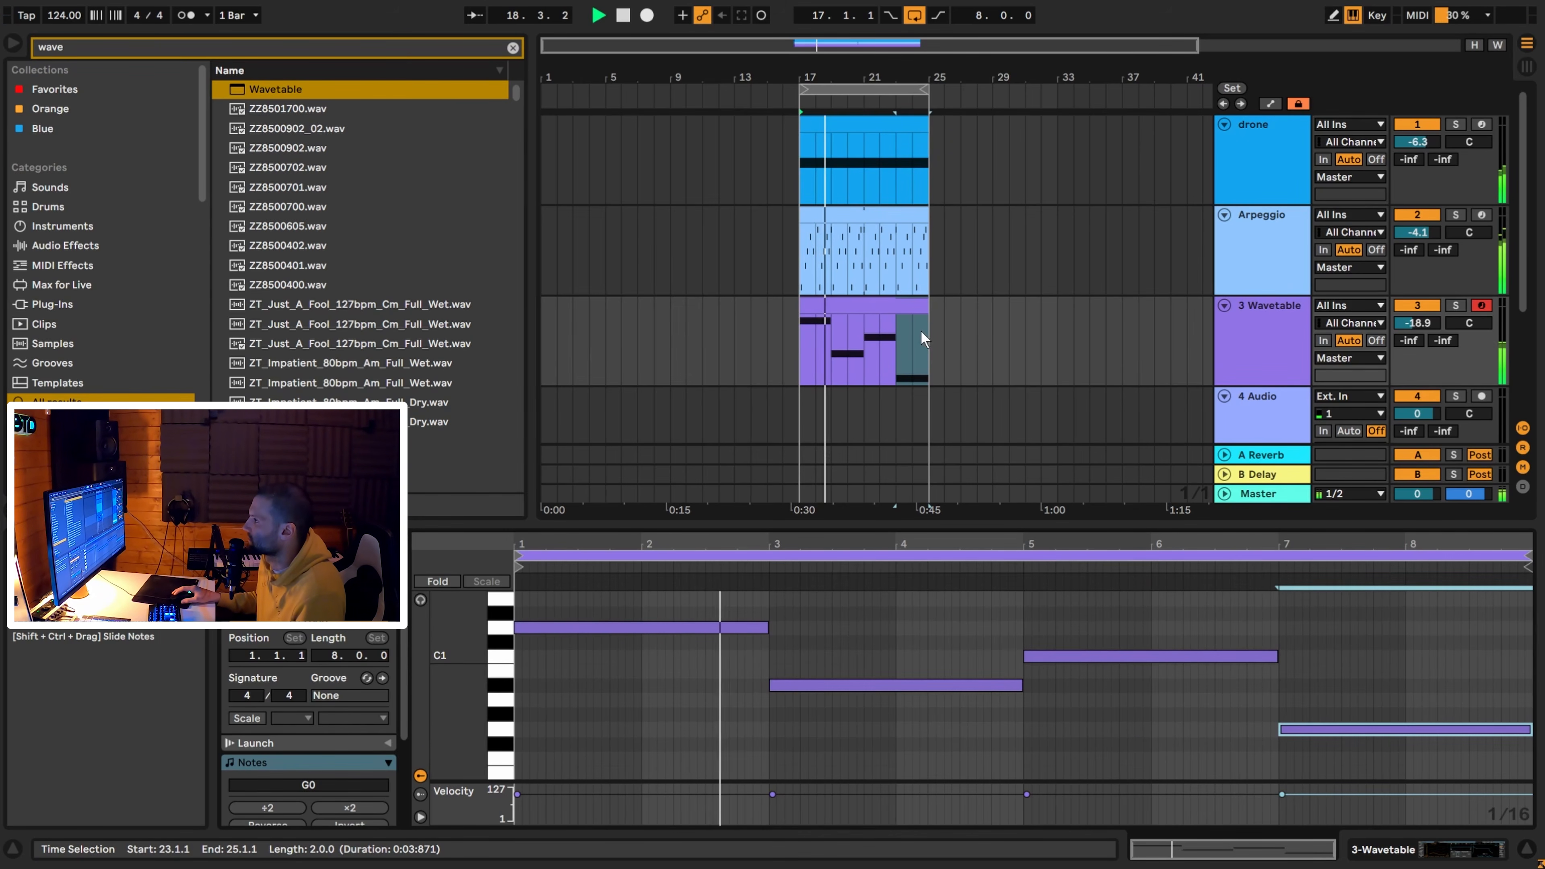
Solo the bass Wavetable track and set its Amp envelope to 716 ms decay and 0.0 dB sustain.
{"action": "left_click", "coordinate": [1269, 353]}
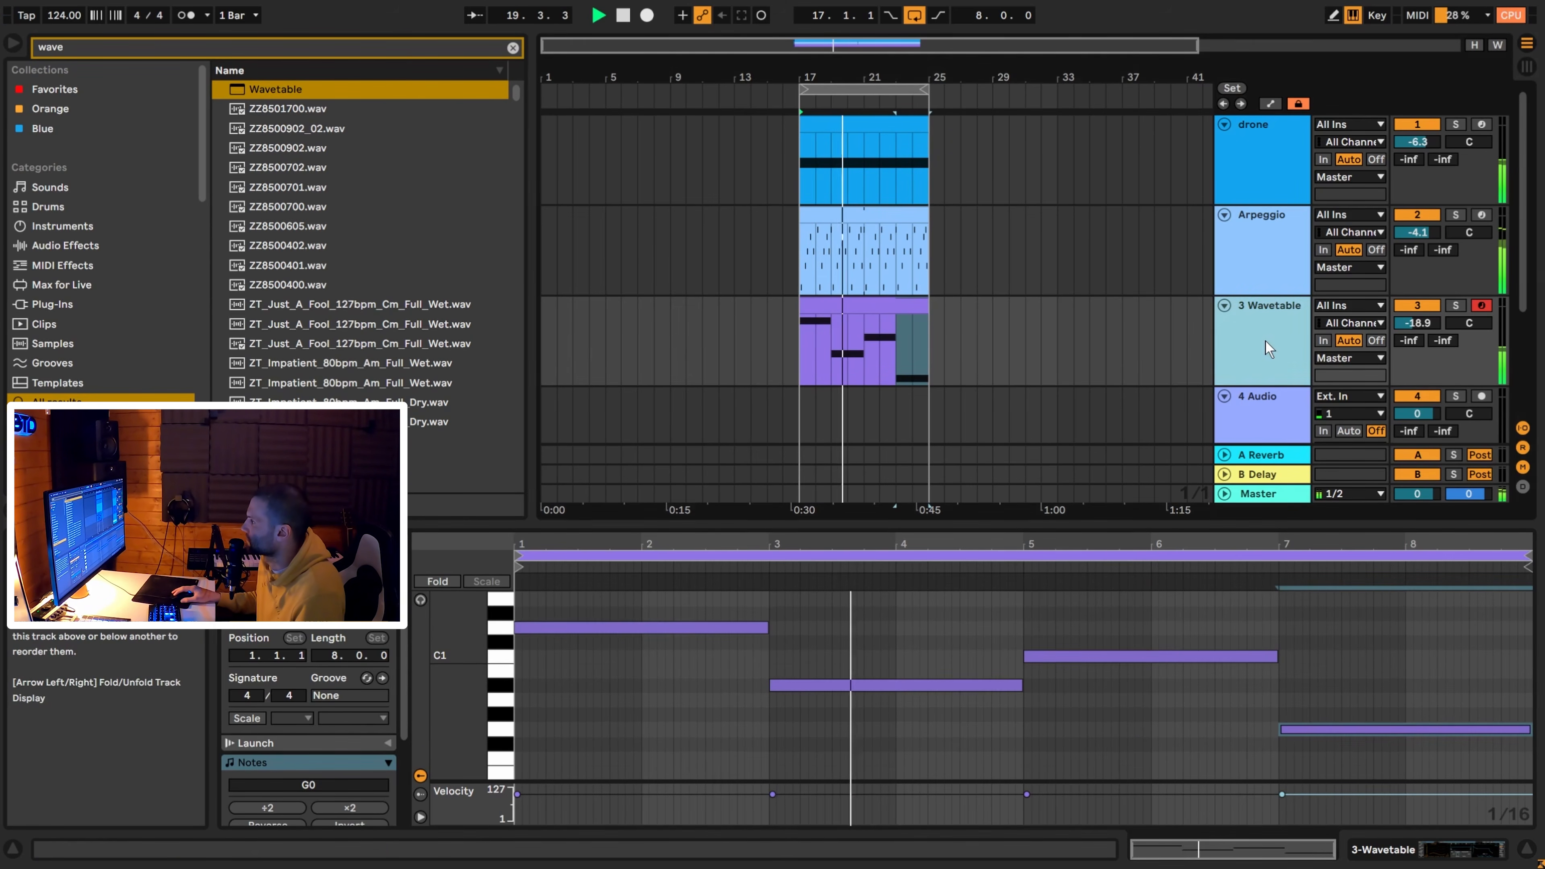
{"action": "double_click", "coordinate": [1272, 353]}
{"action": "left_click", "coordinate": [1456, 306]}
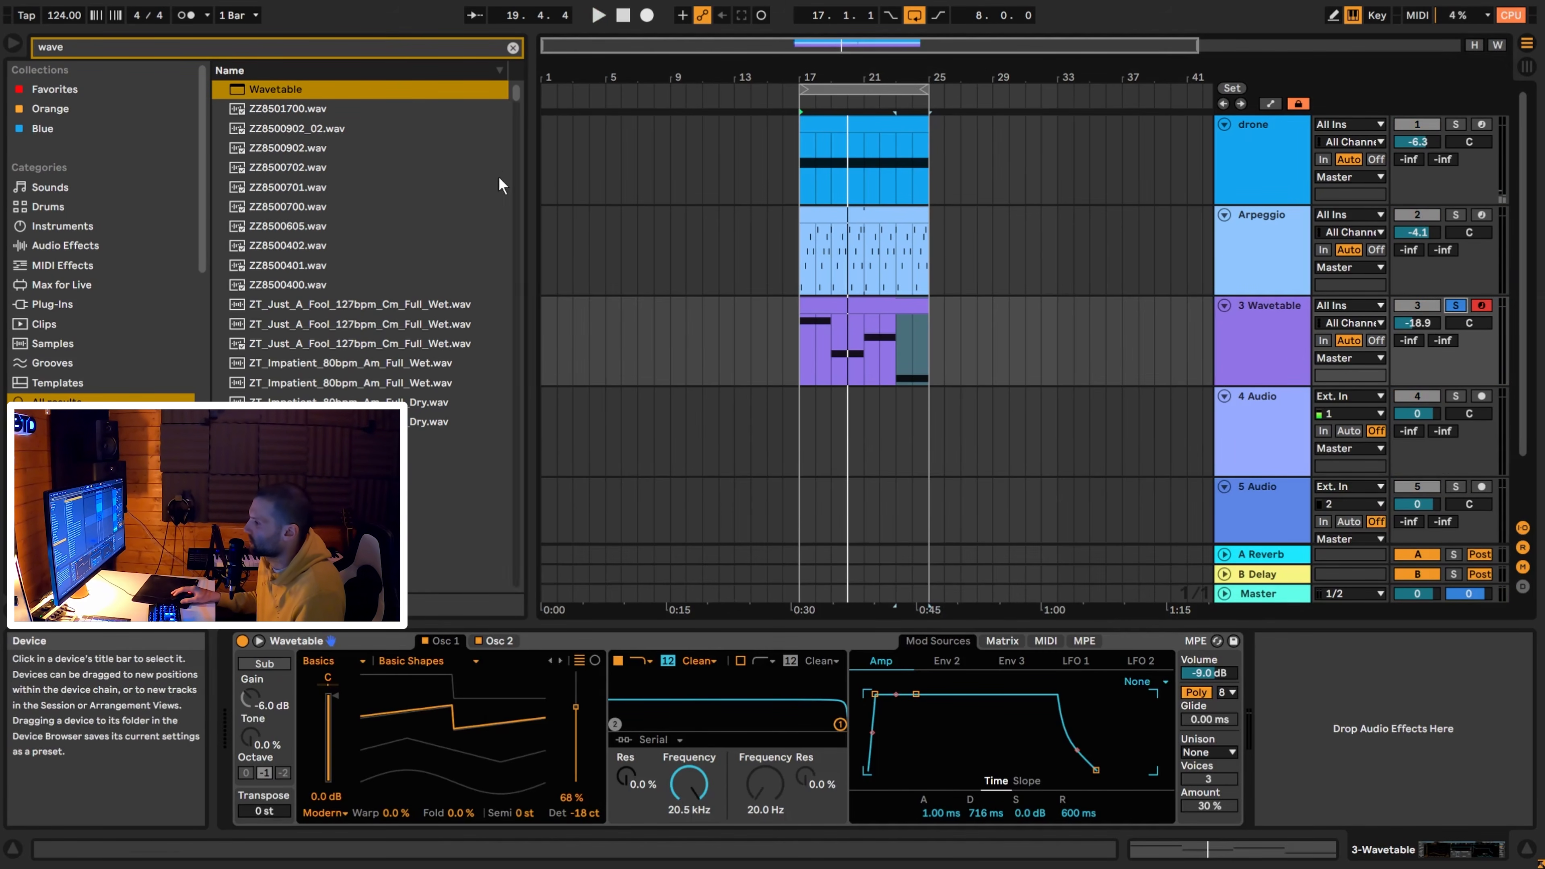
Add EQ Eight to the bass Wavetable track and enable band 8 as a high cut at 417 Hz during playback.
{"action": "left_click", "coordinate": [512, 48]}
{"action": "type", "text": "eq"}
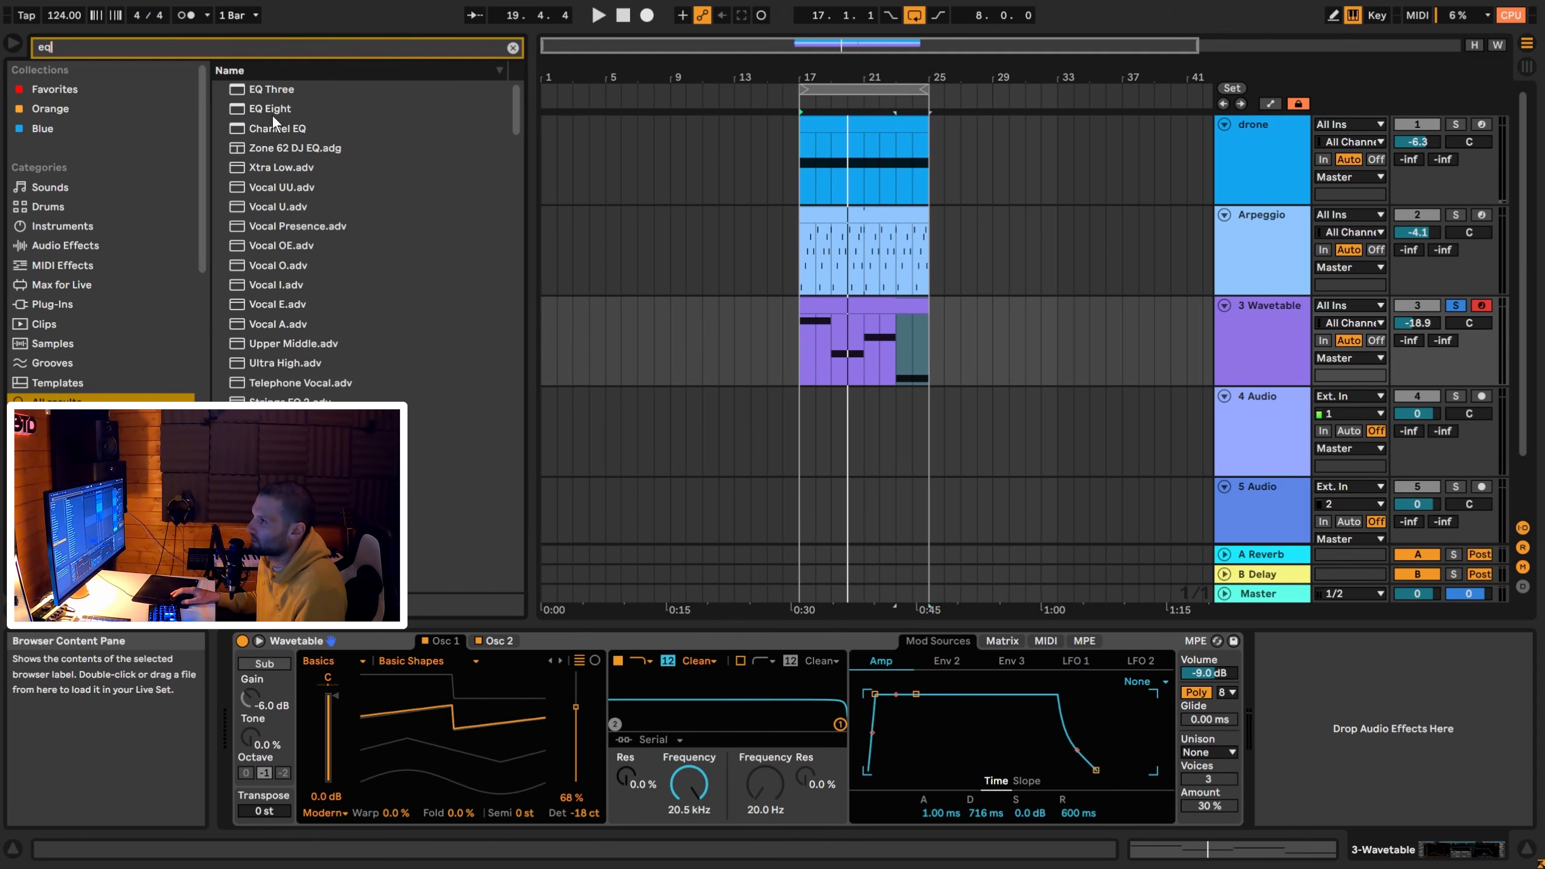
{"action": "double_click", "coordinate": [272, 111]}
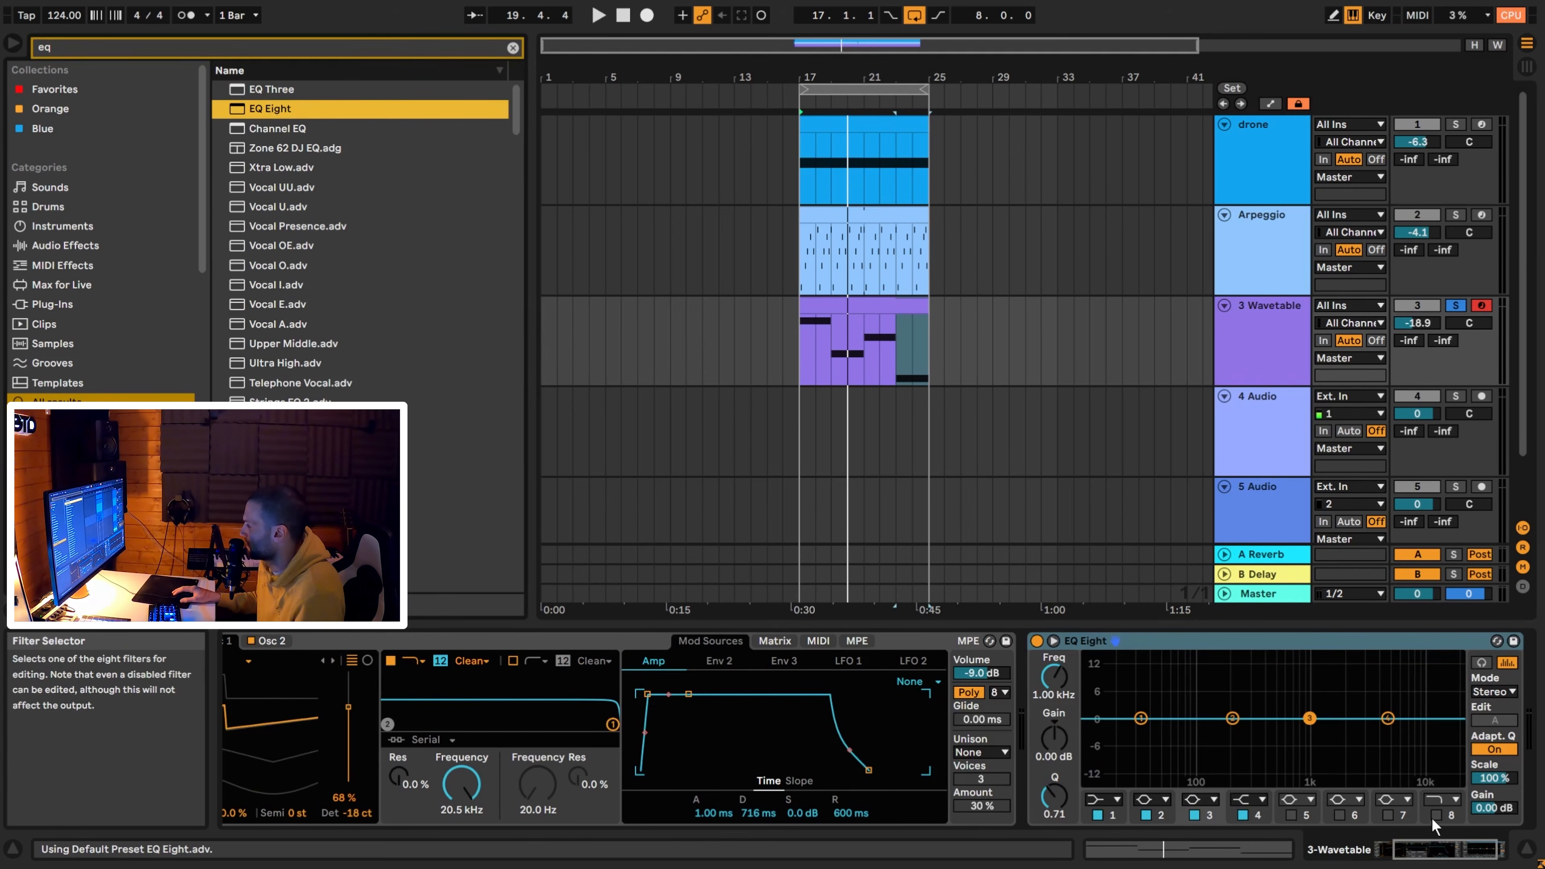
{"action": "left_click", "coordinate": [1435, 816]}
{"action": "key", "text": "space"}
{"action": "left_click_drag", "start_coordinate": [1419, 734], "coordinate": [1269, 731]}
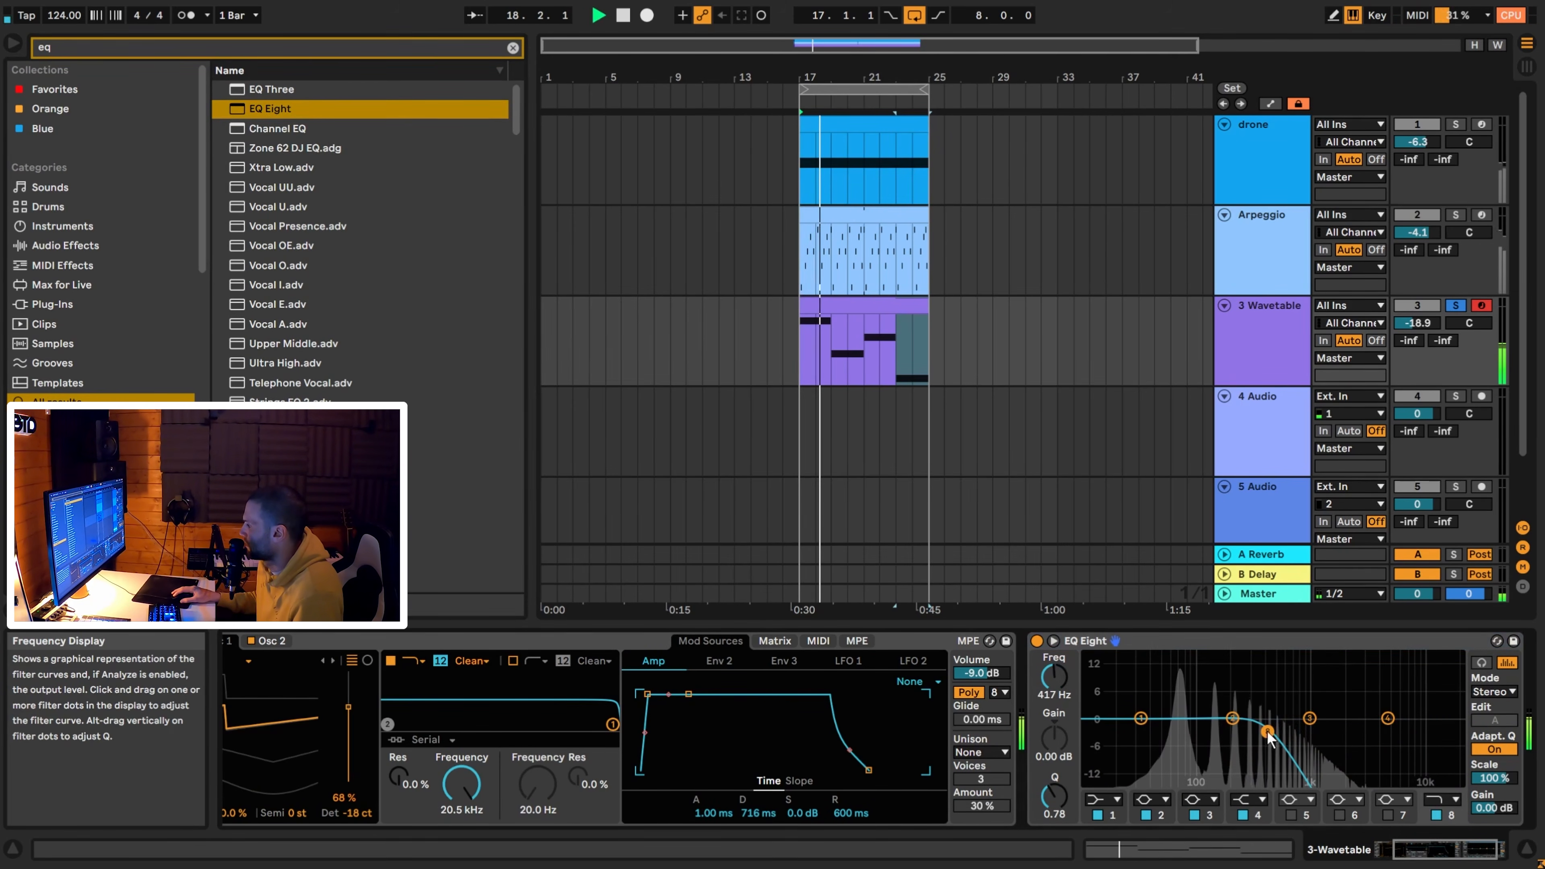
Make EQ Eight's band 1 a low cut at 104 Hz and boost band 2 by about 3 dB during playback.
{"action": "left_click", "coordinate": [1106, 799]}
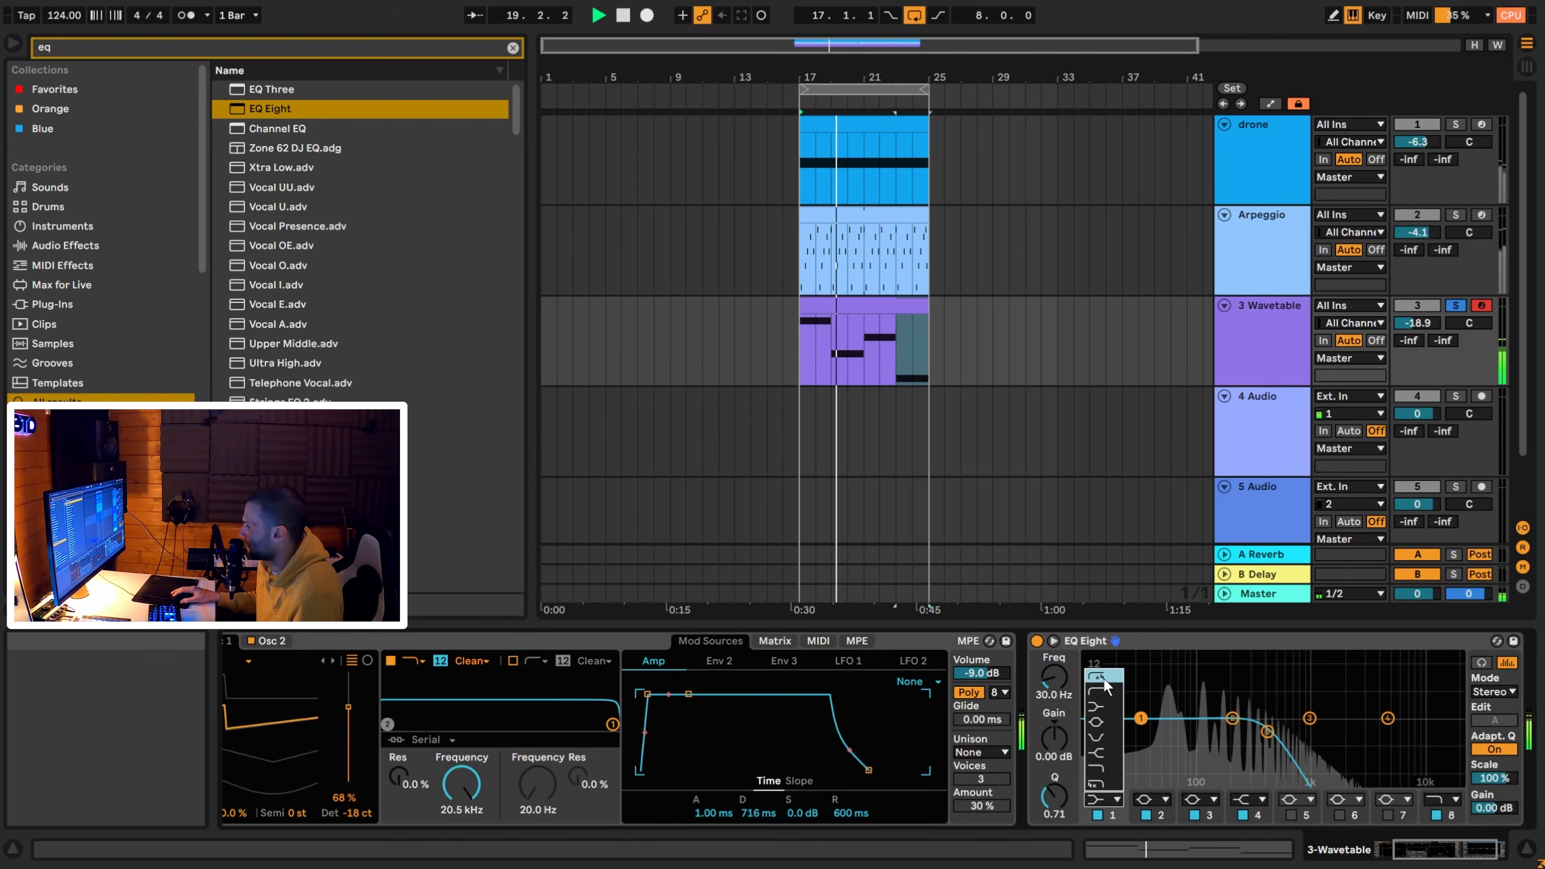
{"action": "left_click", "coordinate": [1103, 677]}
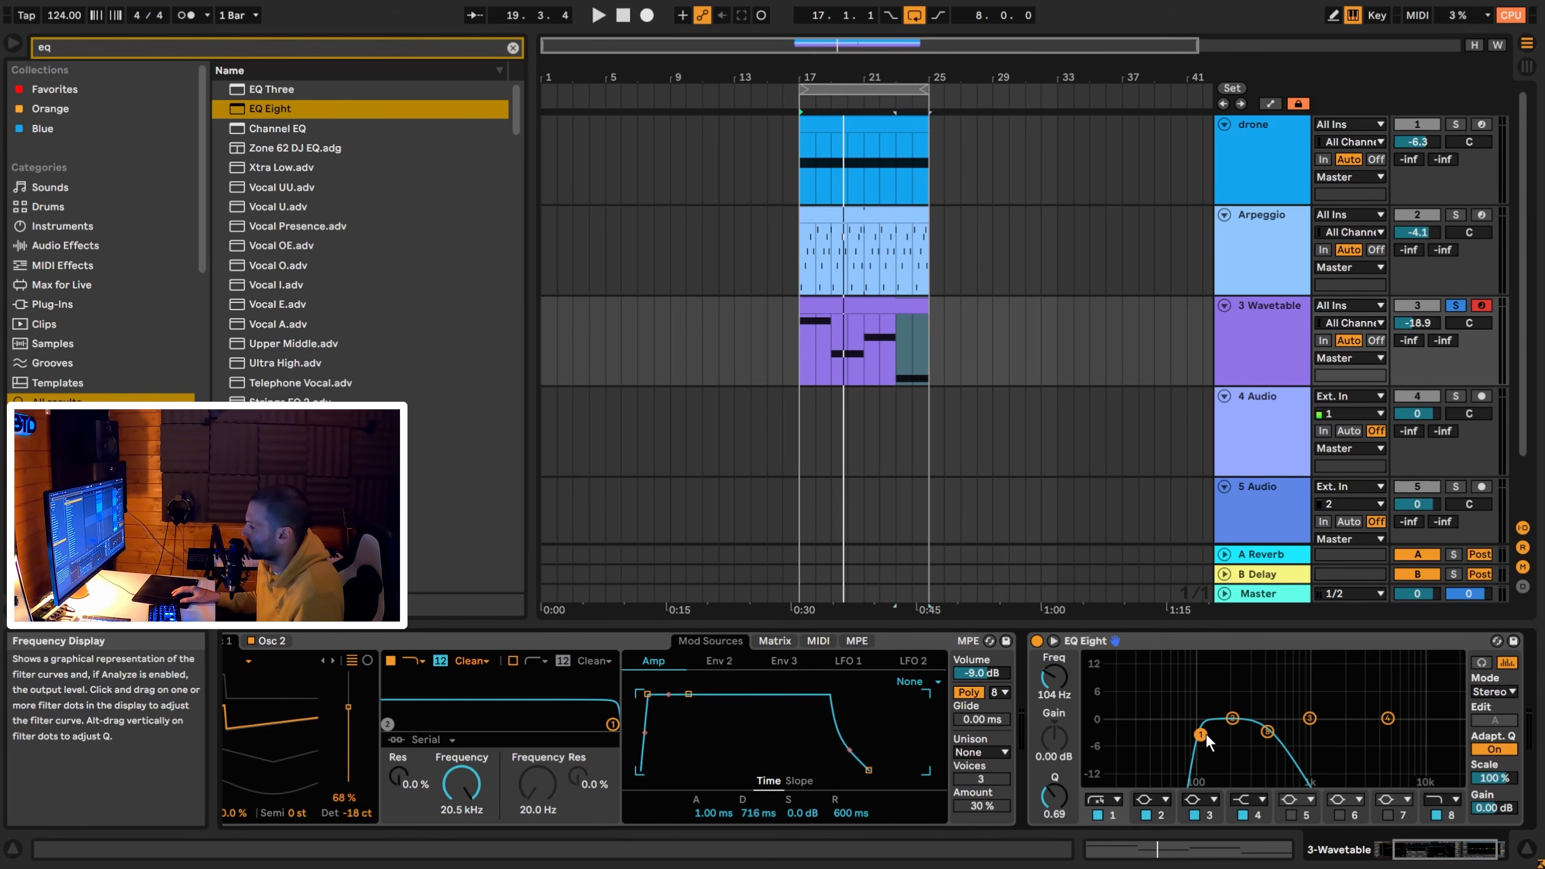
{"action": "key", "text": "space"}
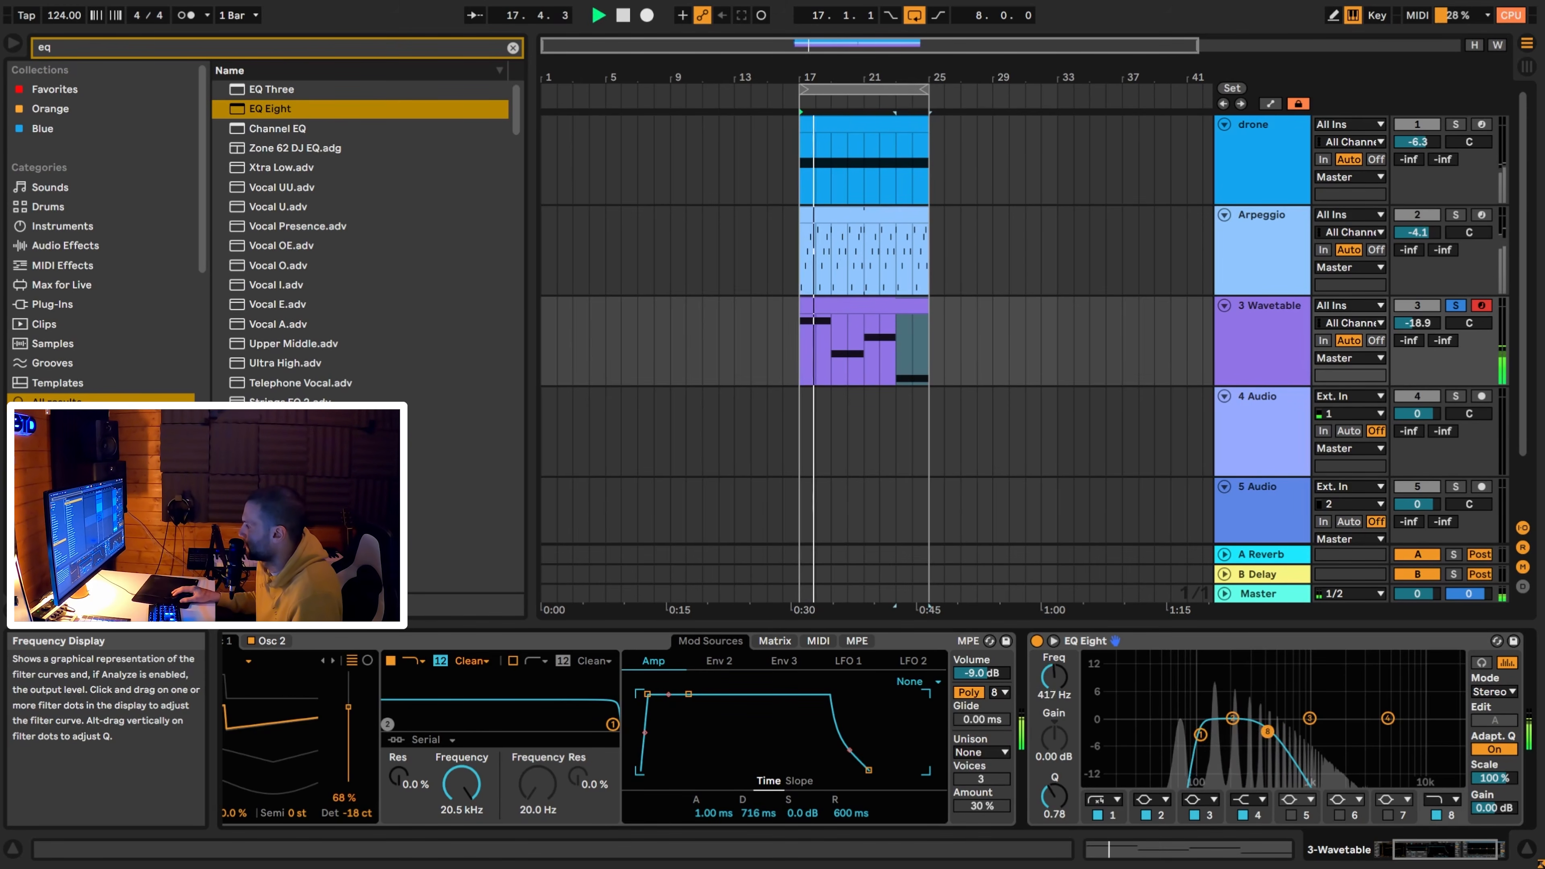
{"action": "mouse_move", "coordinate": [1266, 731]}
{"action": "left_mouse_down"}
{"action": "mouse_move", "coordinate": [1236, 701]}
{"action": "mouse_move", "coordinate": [1267, 730]}
{"action": "left_mouse_up"}
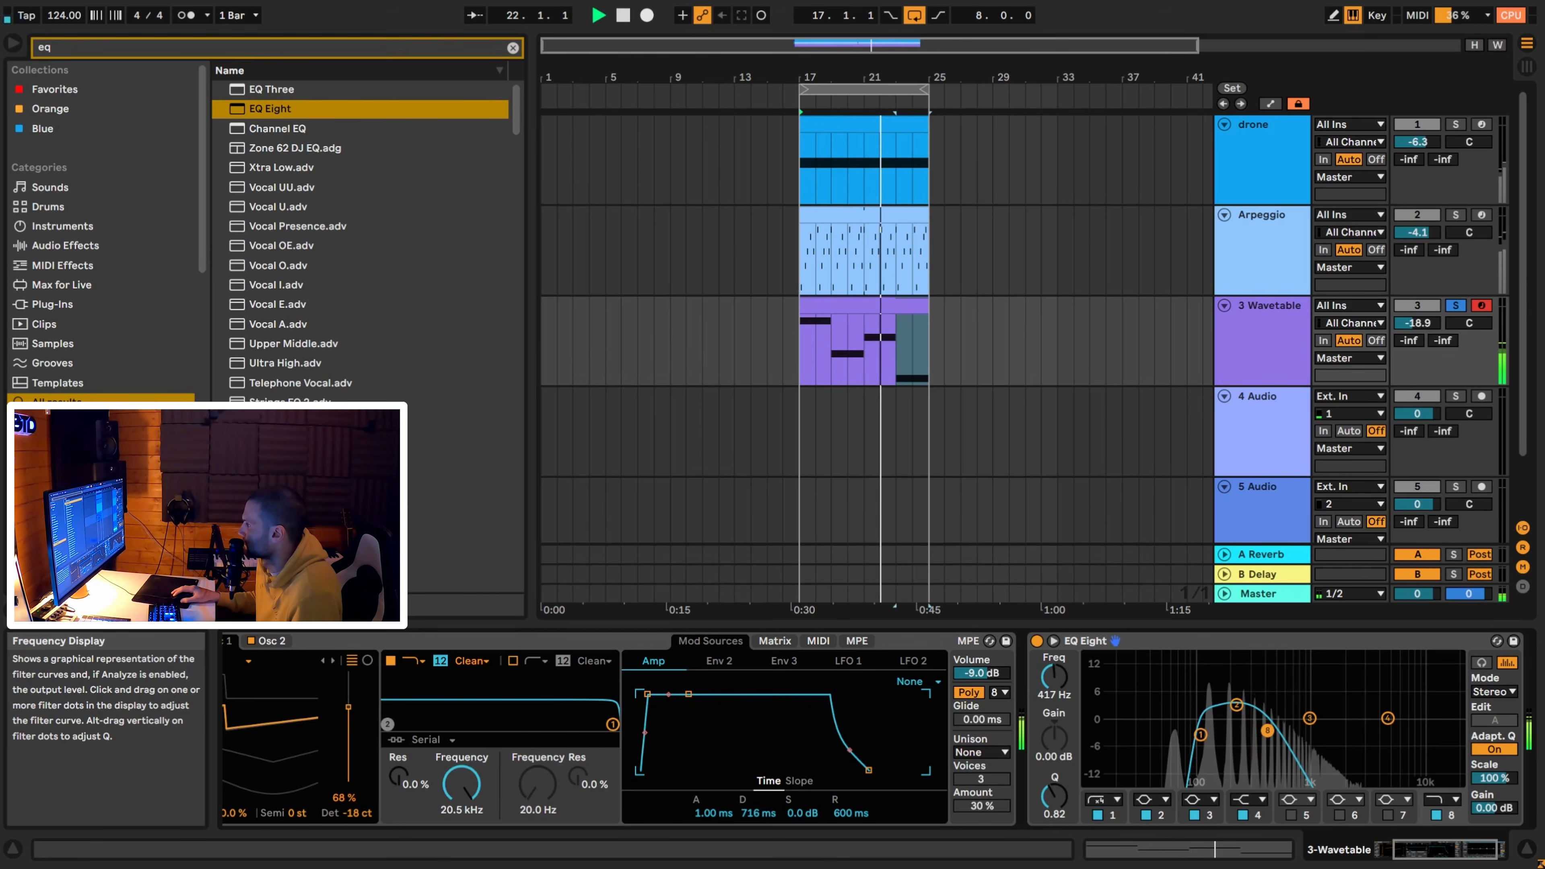
Set the bass Wavetable track's volume to -11.7 dB, remove its solo and play all tracks together.
{"action": "left_click_drag", "start_coordinate": [1417, 323], "coordinate": [1417, 303]}
{"action": "key", "text": "space"}
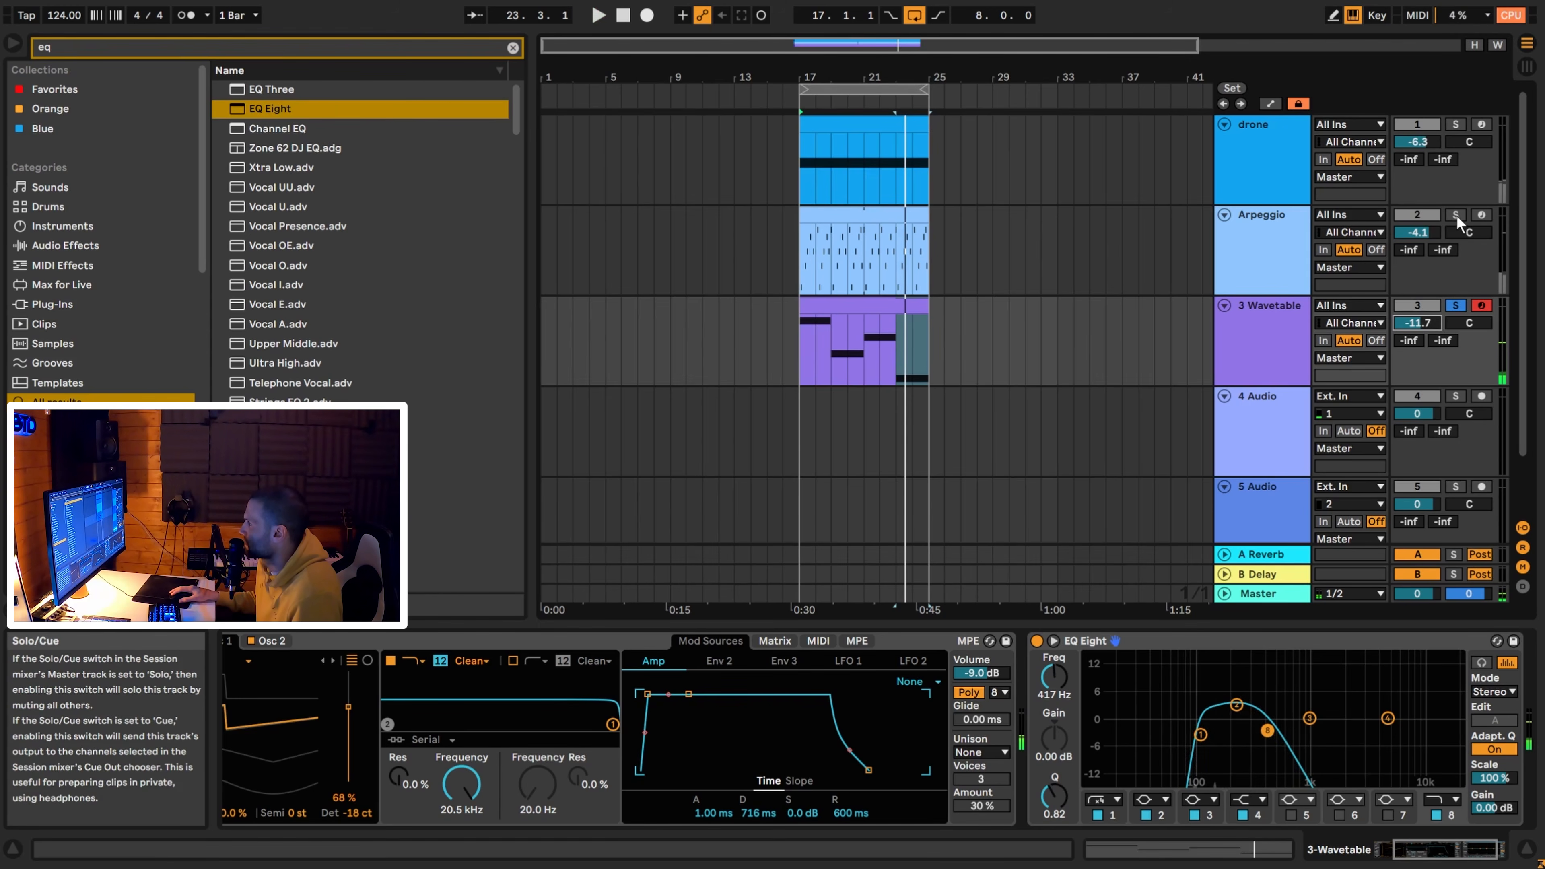
{"action": "left_click", "coordinate": [1455, 305]}
{"action": "key", "text": "space"}
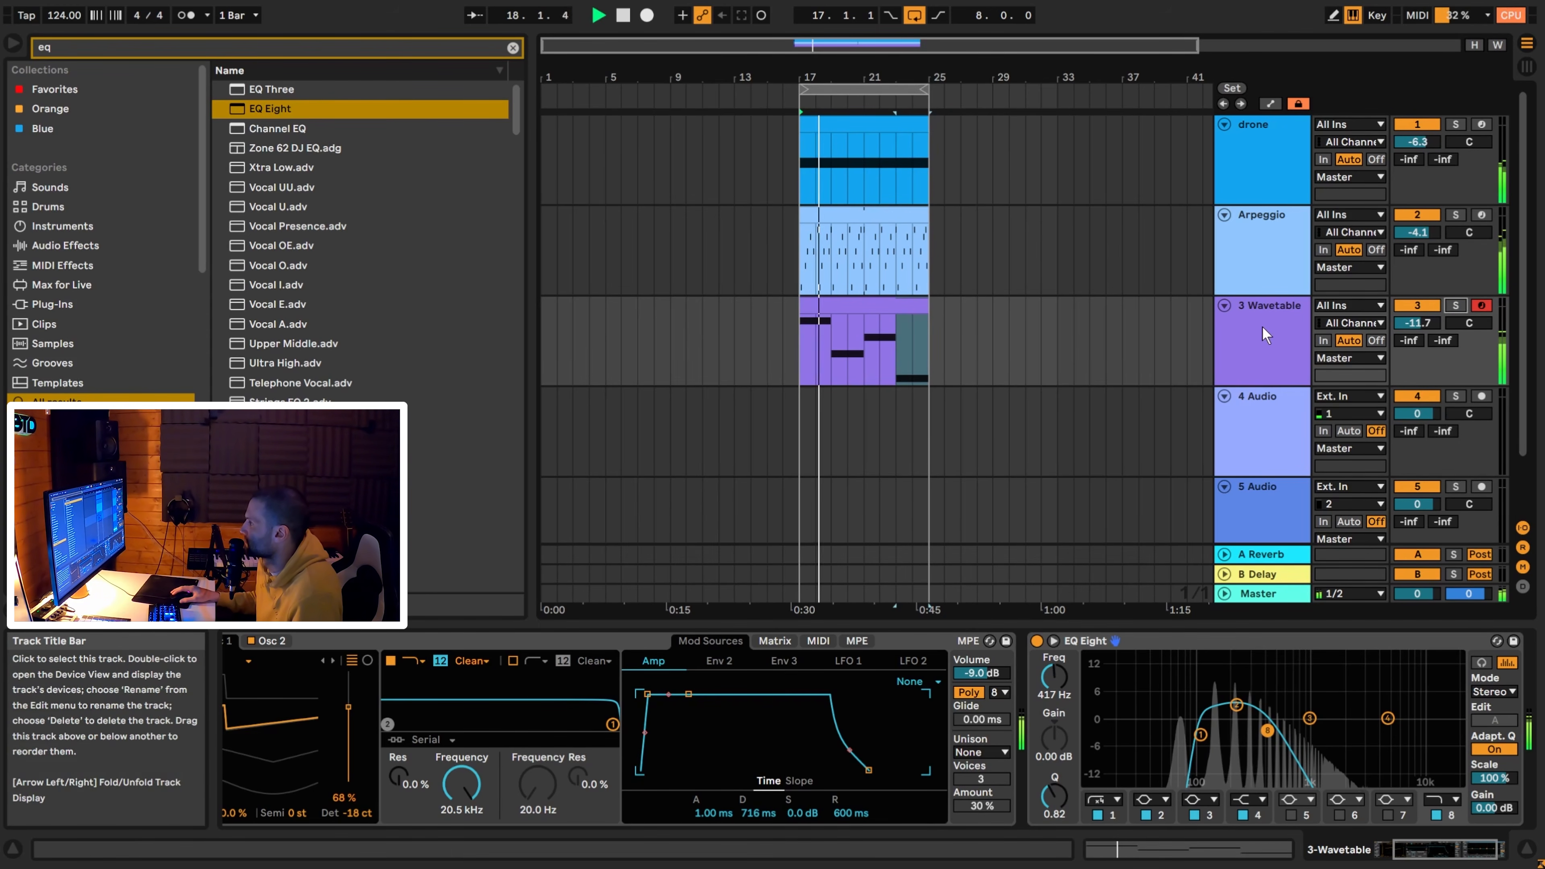
{"action": "left_click", "coordinate": [1235, 332]}
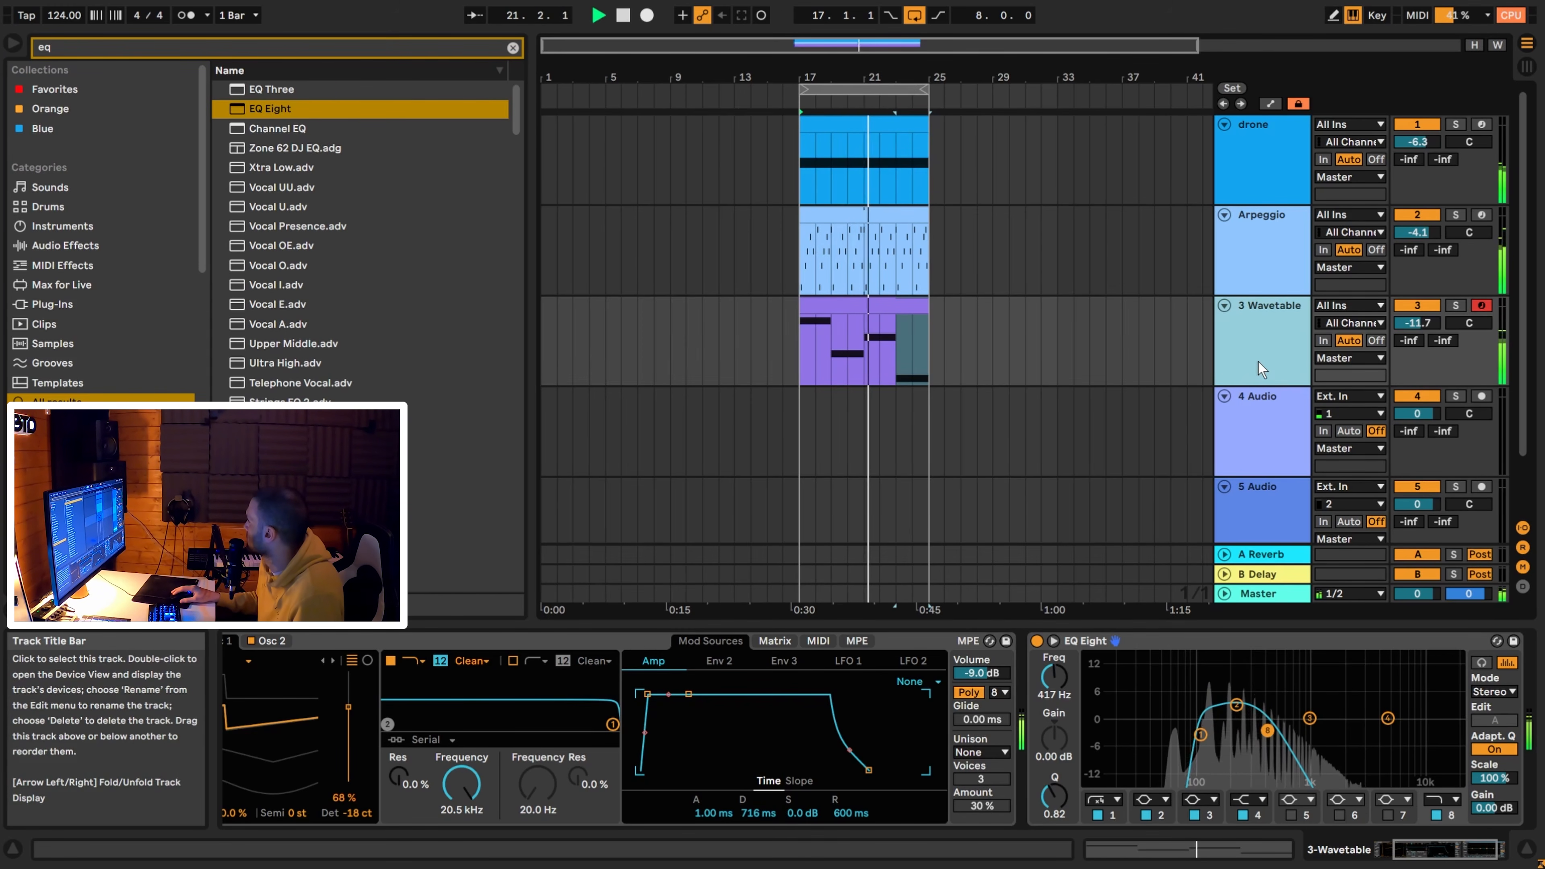
{"action": "key", "text": "space"}
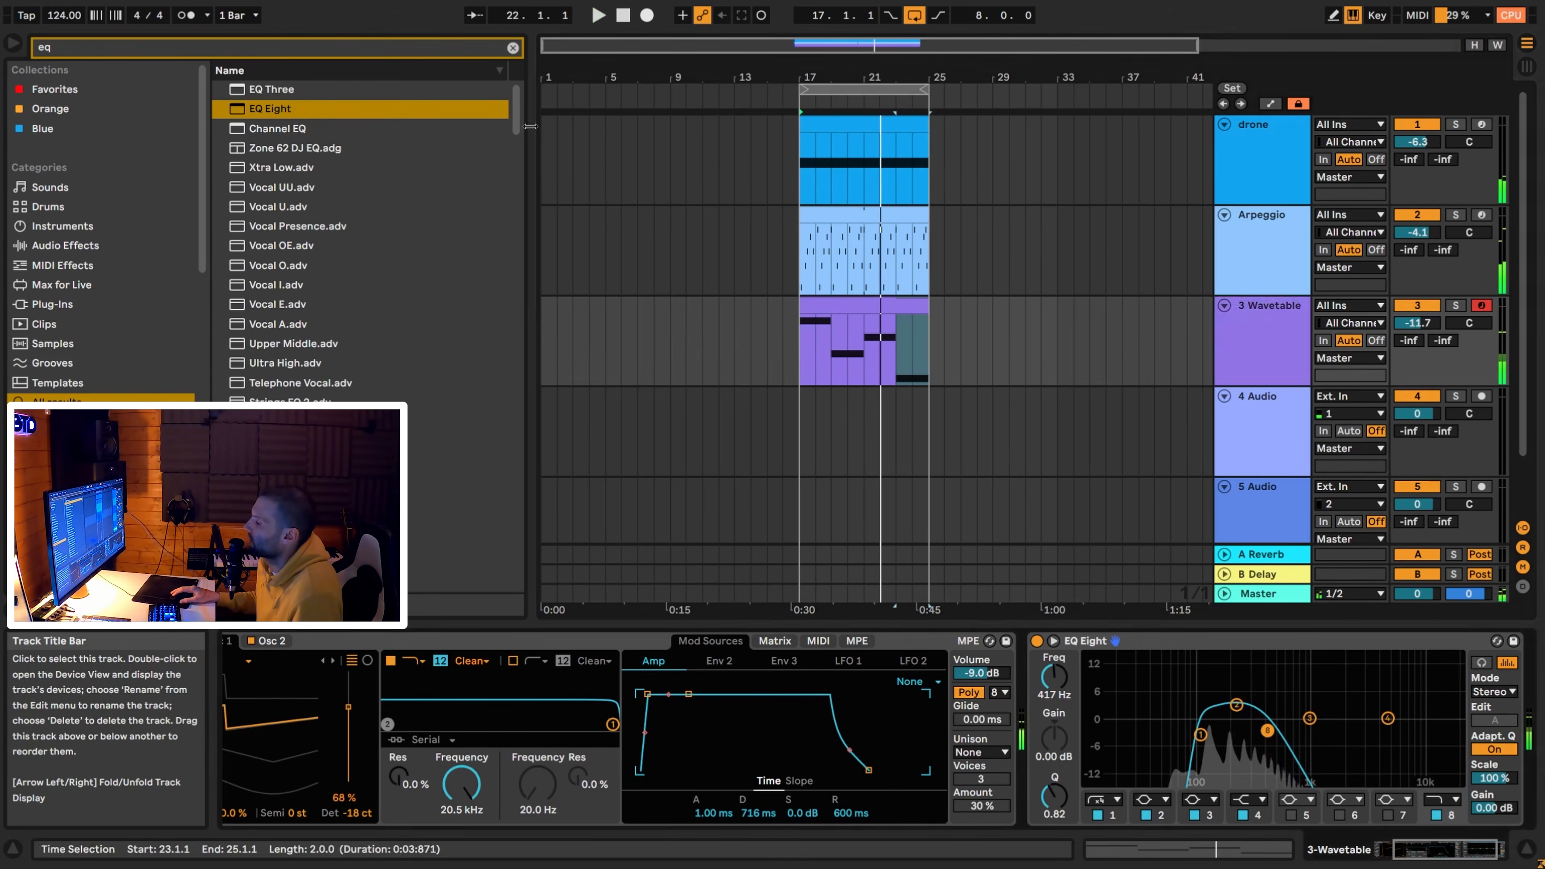
Duplicate the bass Wavetable track and bypass EQ Eight on the copy.
{"action": "left_click", "coordinate": [513, 48]}
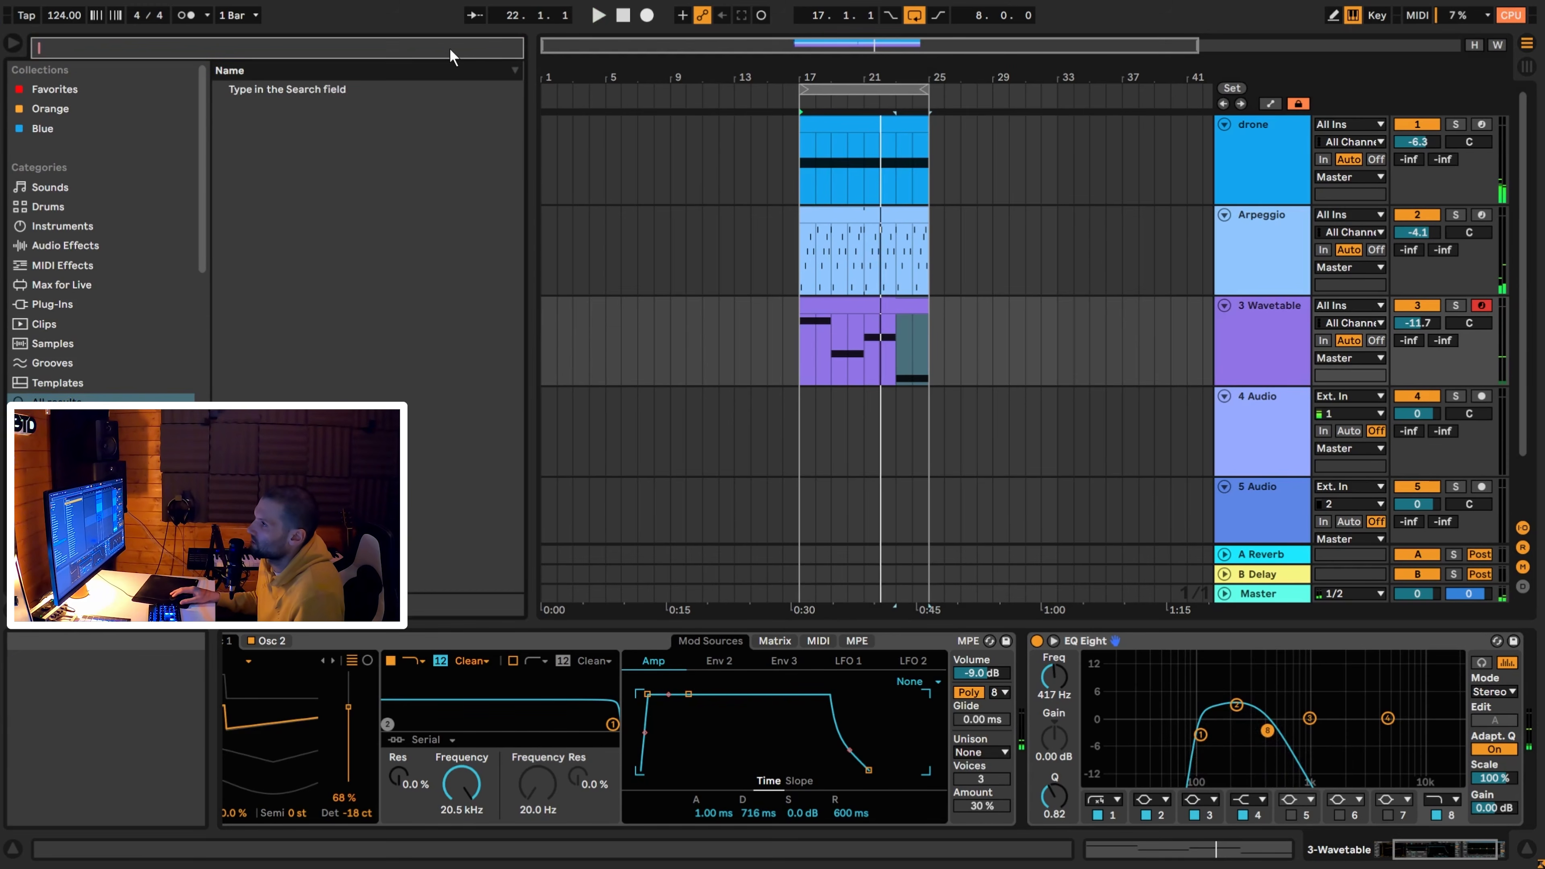
{"action": "left_click", "coordinate": [1247, 351]}
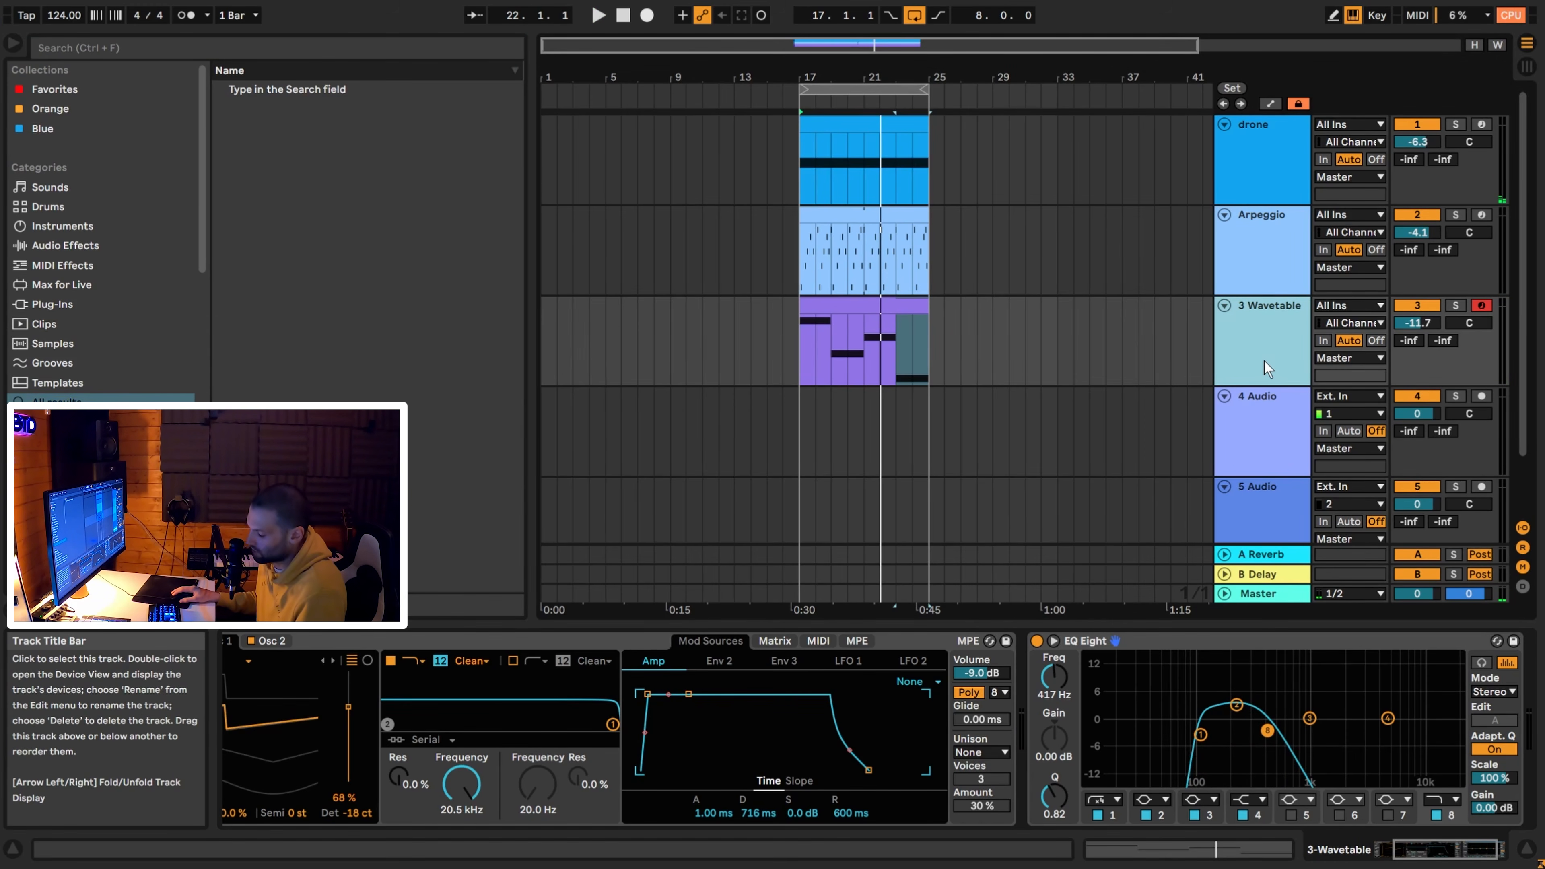
{"action": "key", "text": "ctrl+d"}
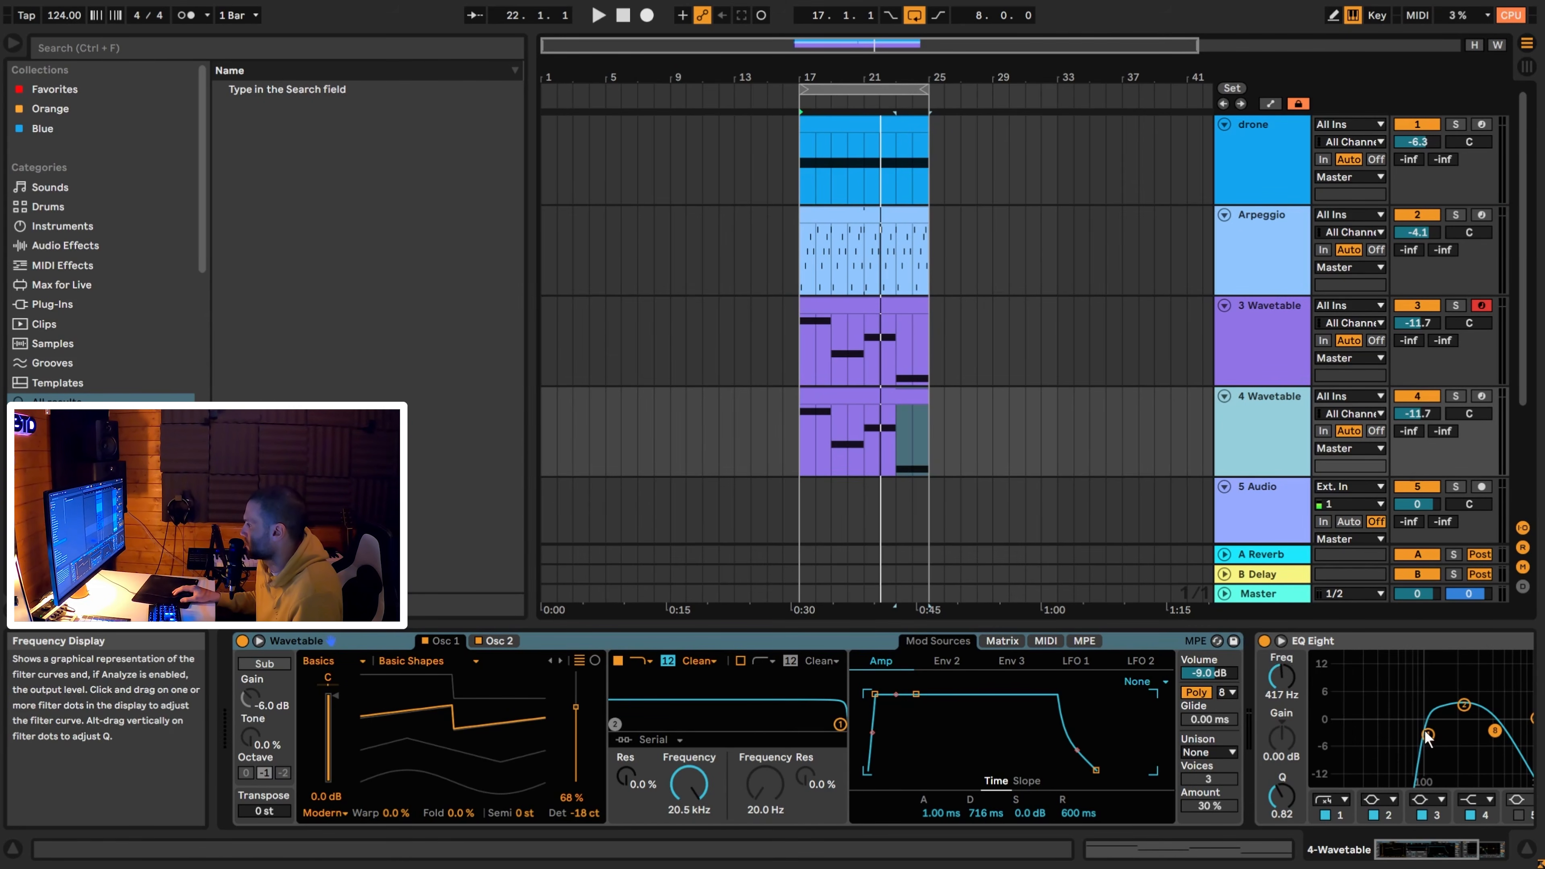
{"action": "left_click", "coordinate": [1264, 640]}
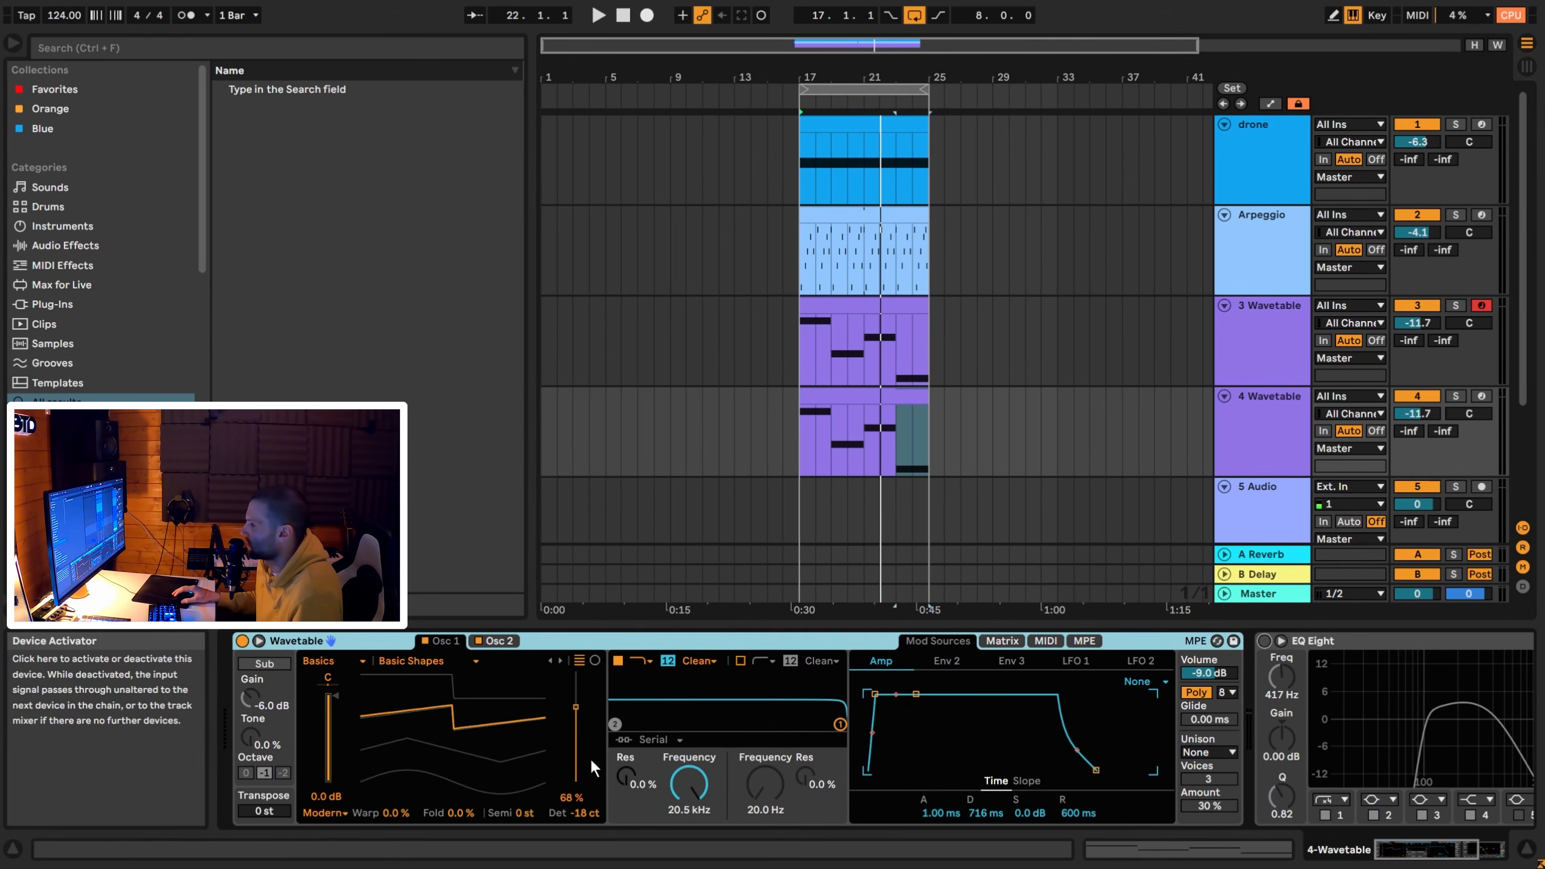
On the duplicated bass, set oscillator 1 detune to 0 ct and filter 1 to 134 Hz with 10% resonance, and play it soloed.
{"action": "left_click", "coordinate": [477, 640]}
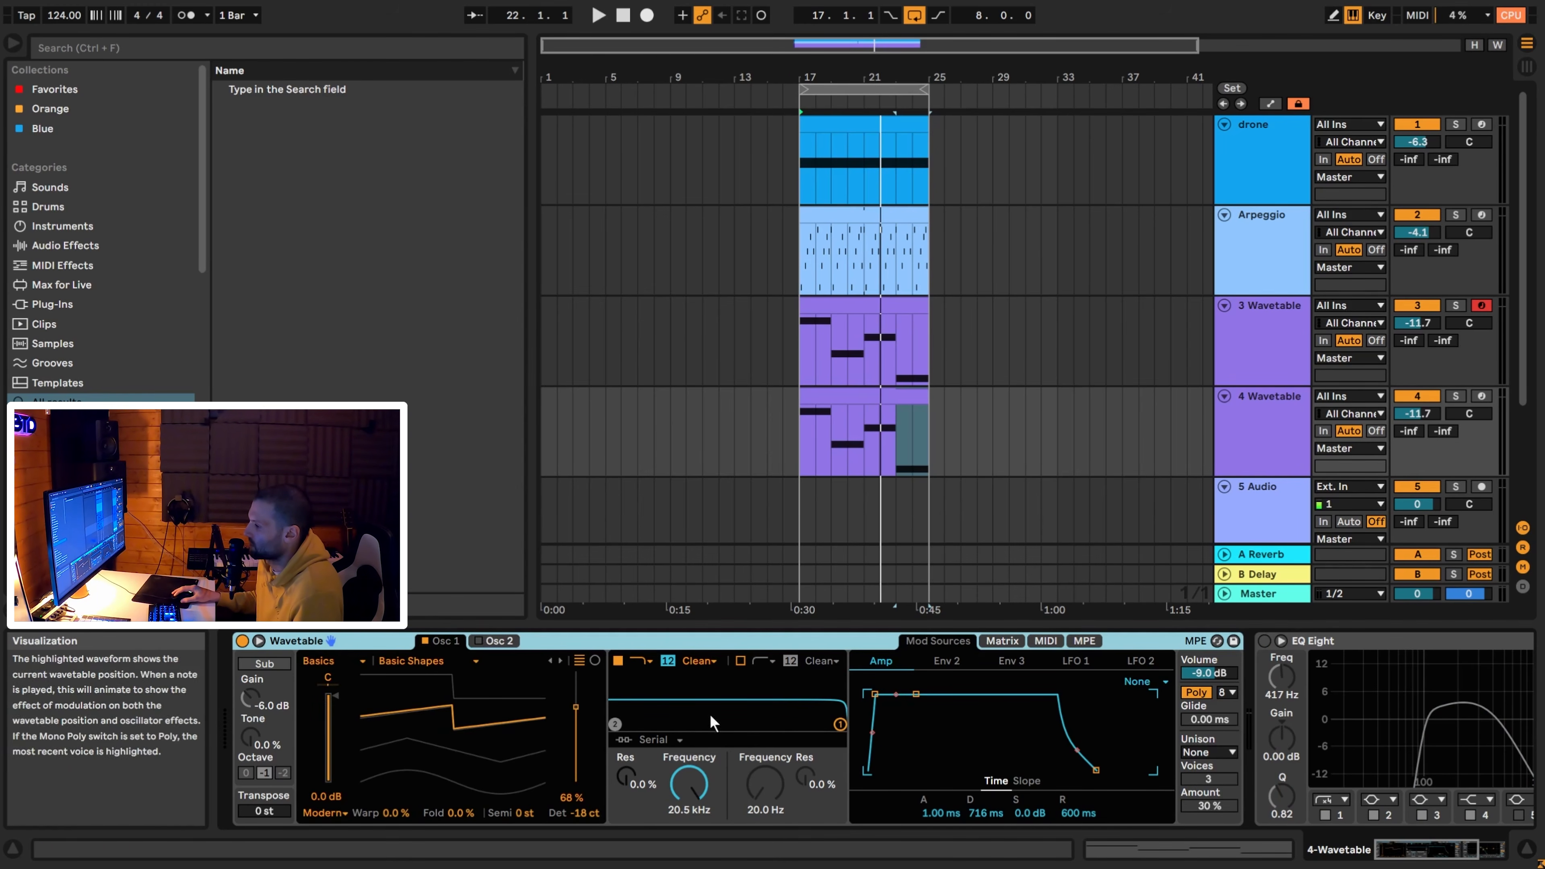
{"action": "double_click", "coordinate": [584, 812]}
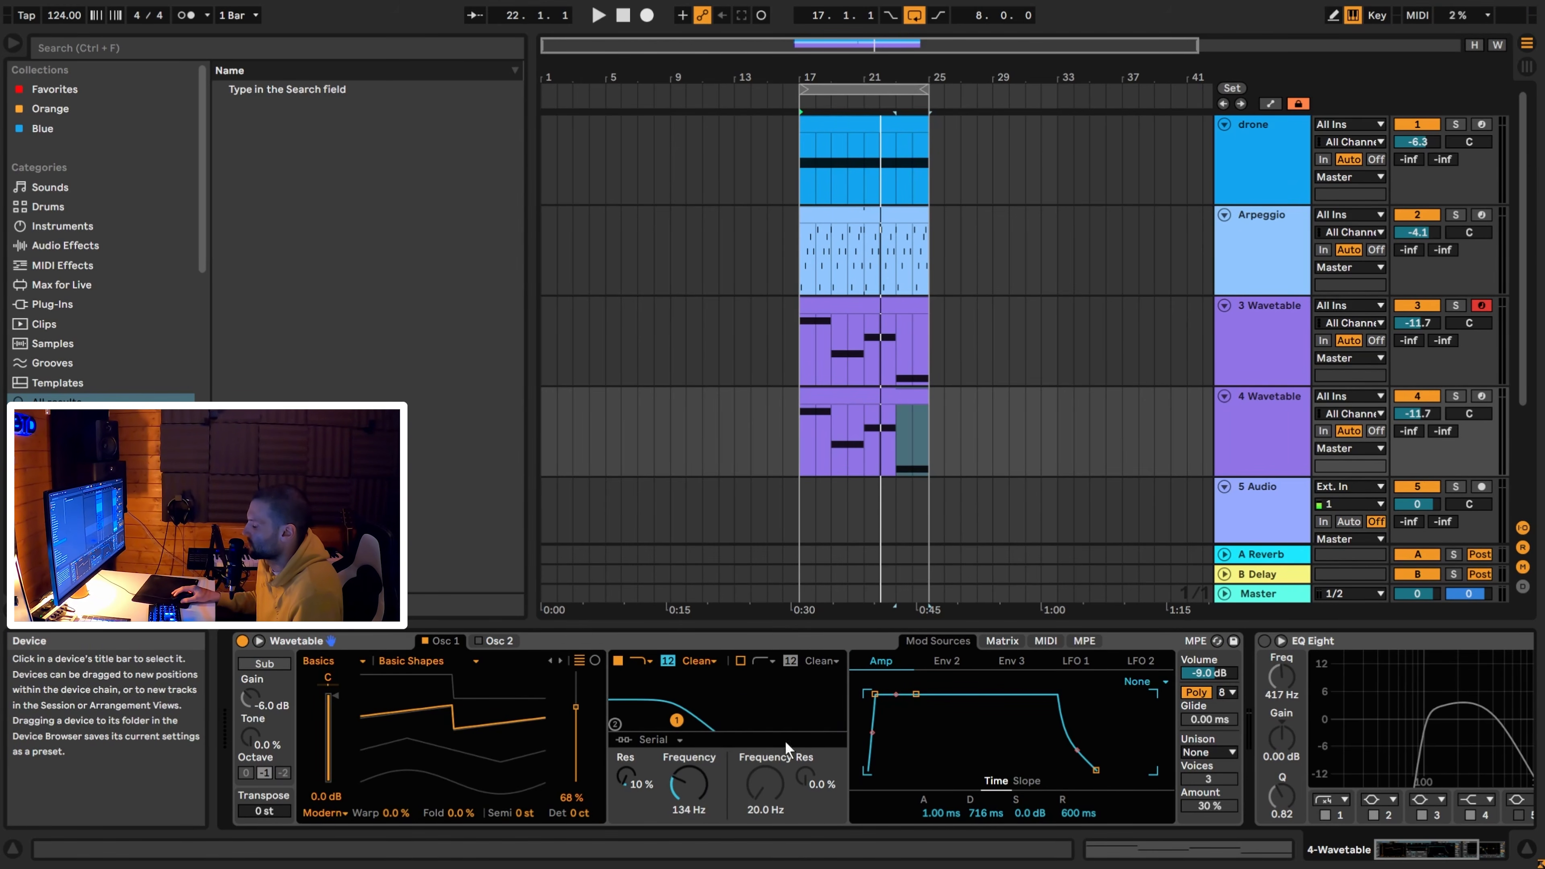
{"action": "left_click", "coordinate": [1455, 396]}
{"action": "key", "text": "space"}
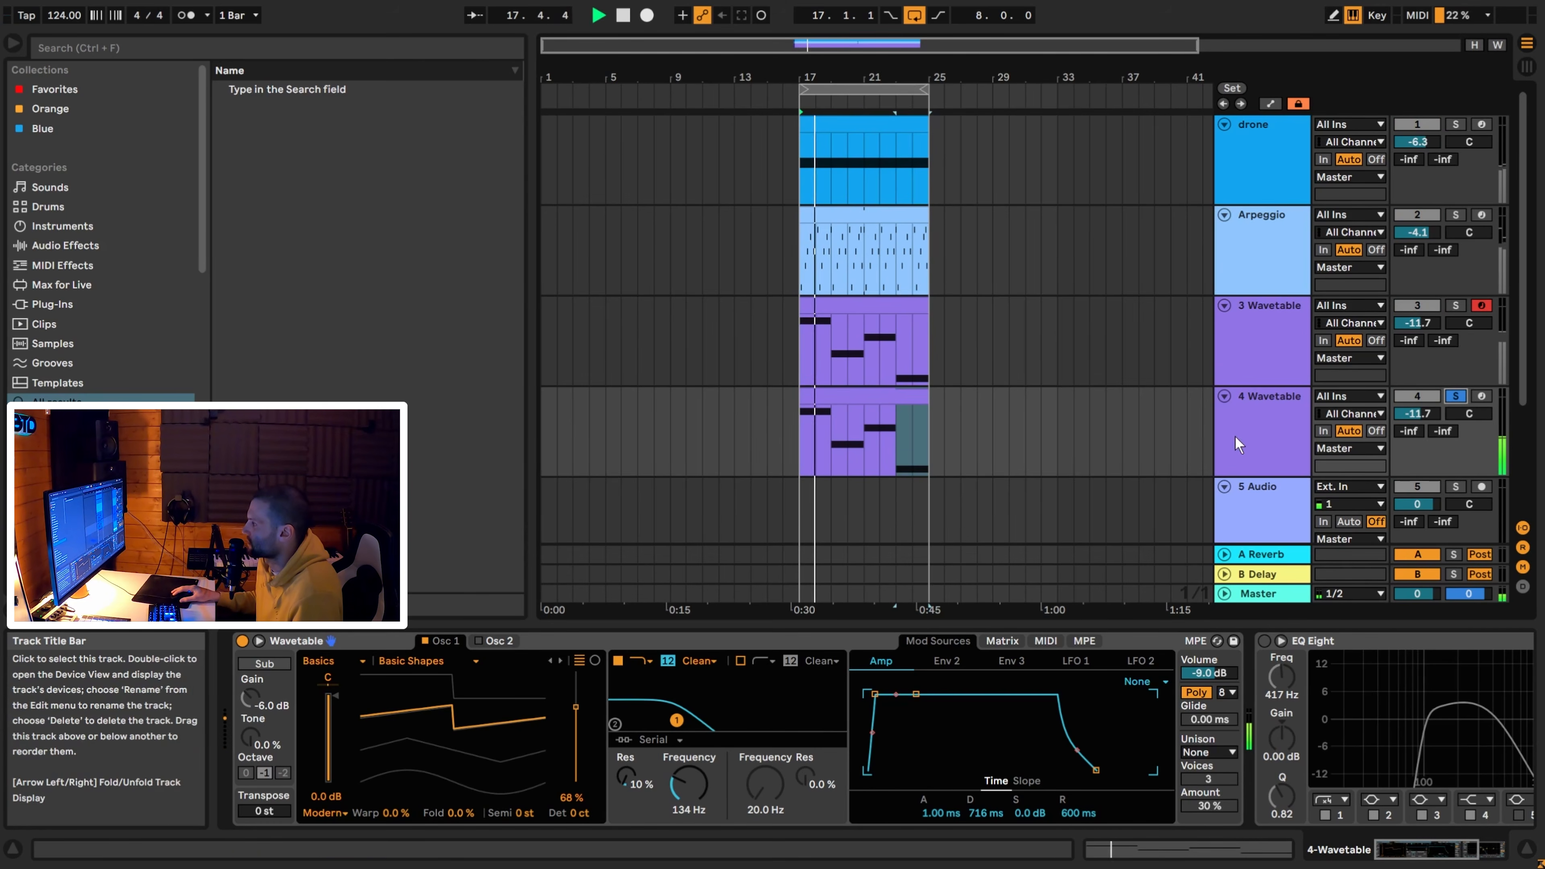
Reactivate the duplicated bass's EQ Eight with band 1 at 10 Hz, band 8 at about 3 kHz and band 2 at 0.12 dB, and play it.
{"action": "left_click", "coordinate": [1402, 847]}
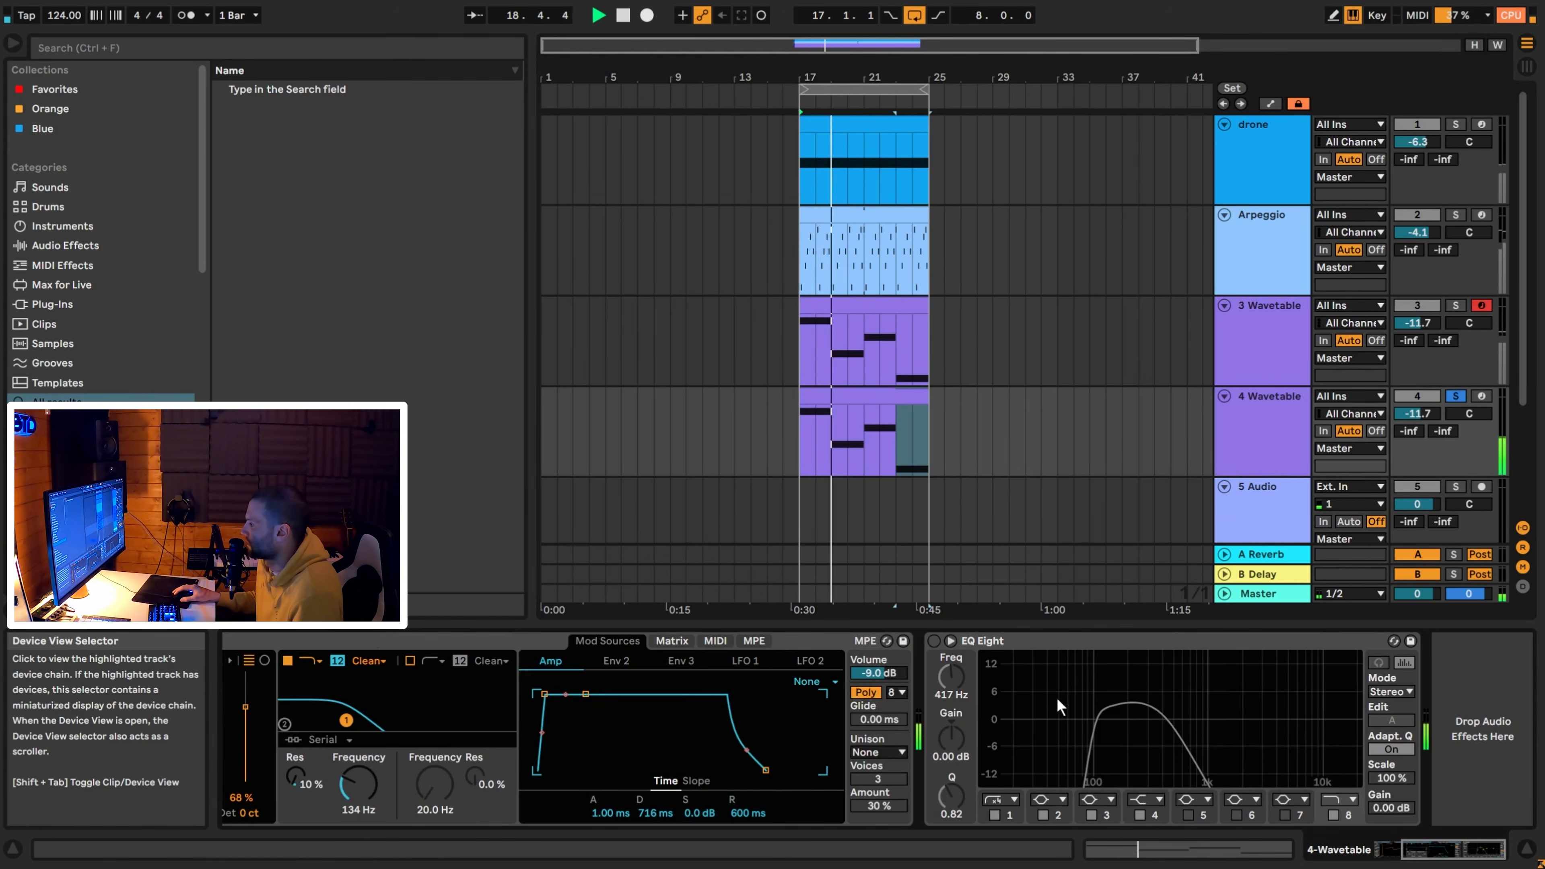
{"action": "left_click_drag", "start_coordinate": [1097, 734], "coordinate": [993, 731]}
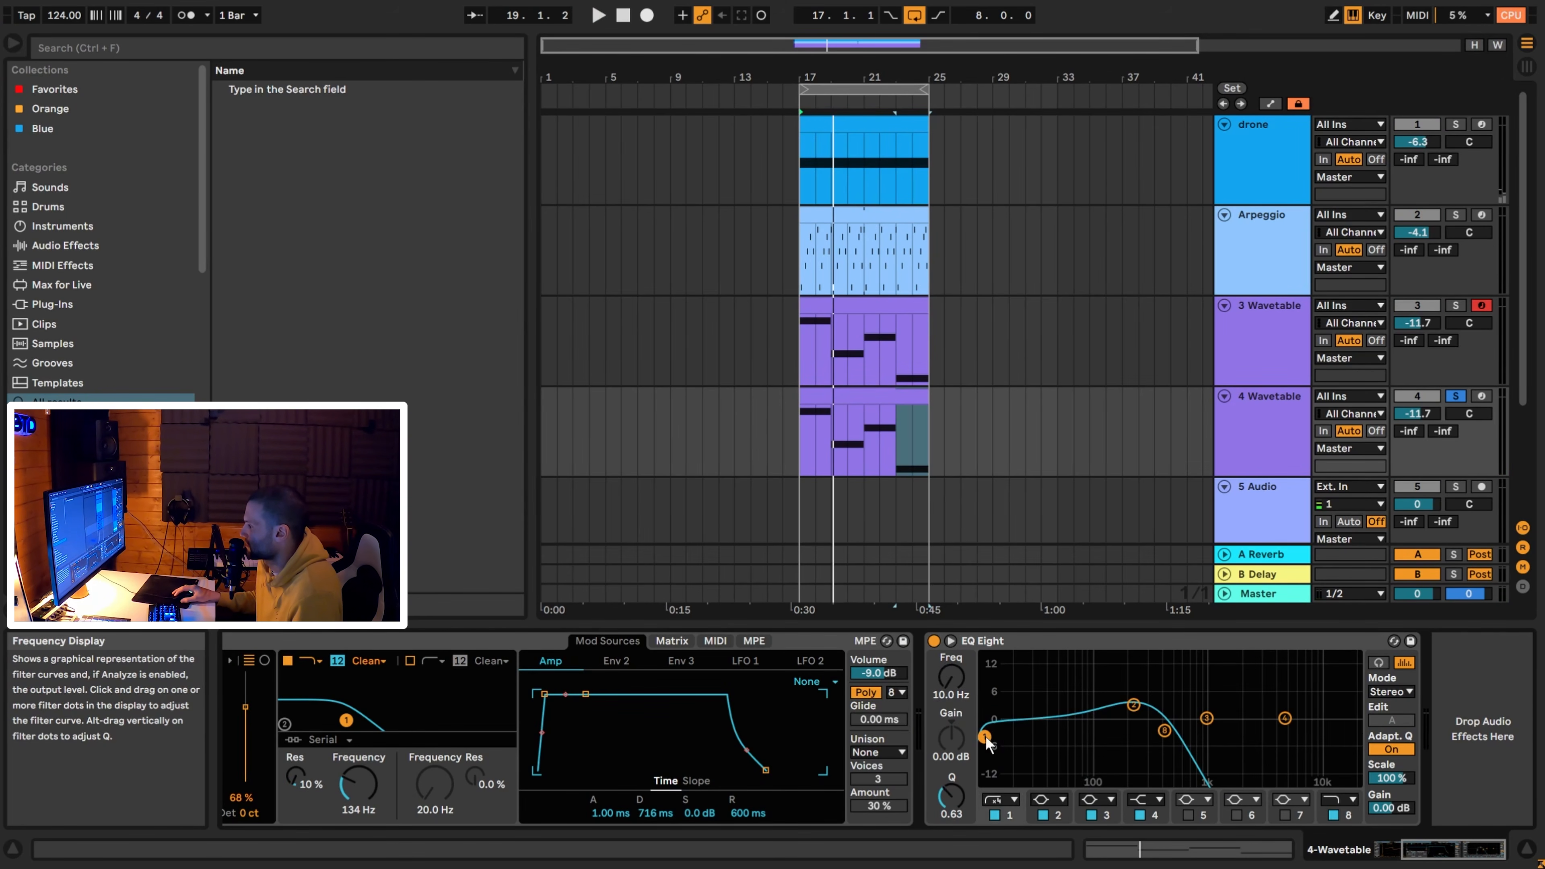
{"action": "left_click_drag", "start_coordinate": [1163, 737], "coordinate": [1261, 754]}
{"action": "left_click_drag", "start_coordinate": [1133, 705], "coordinate": [1133, 718]}
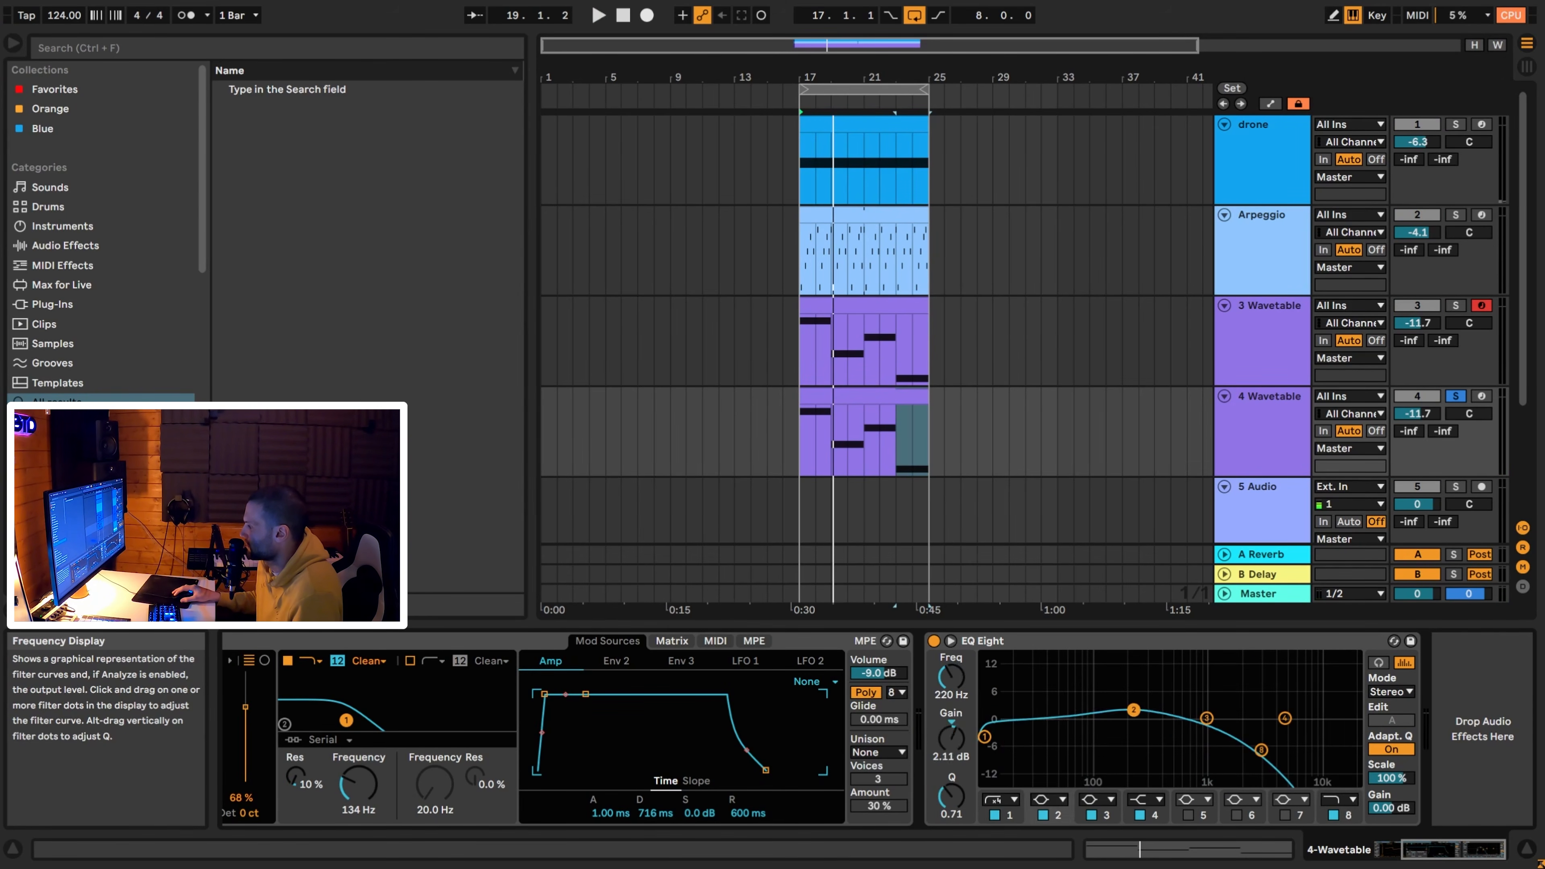
{"action": "key", "text": "space"}
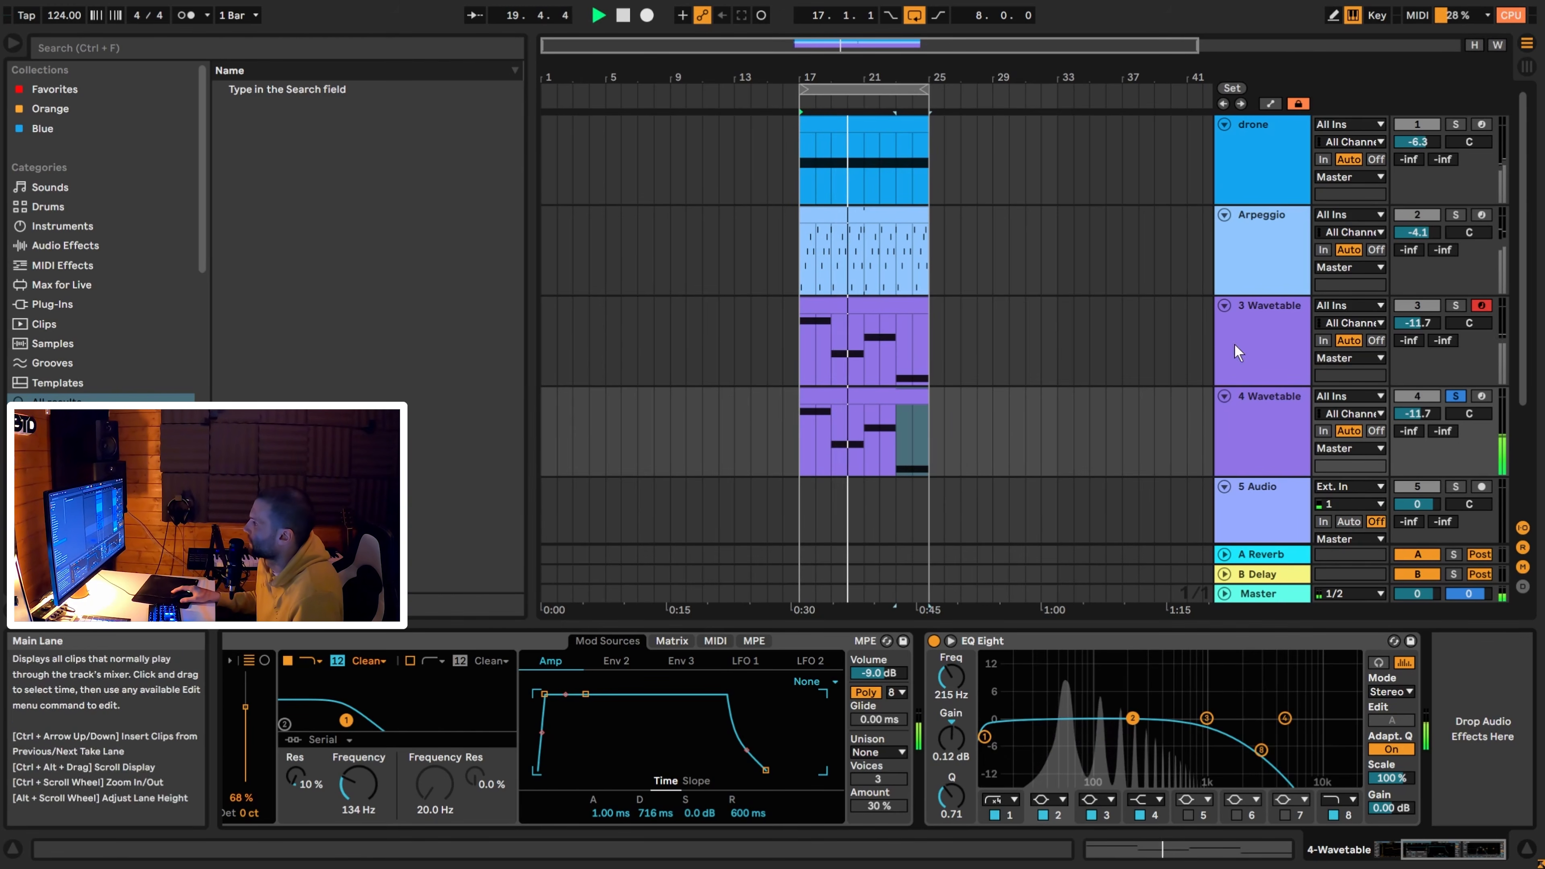
{"action": "left_click", "coordinate": [1271, 430]}
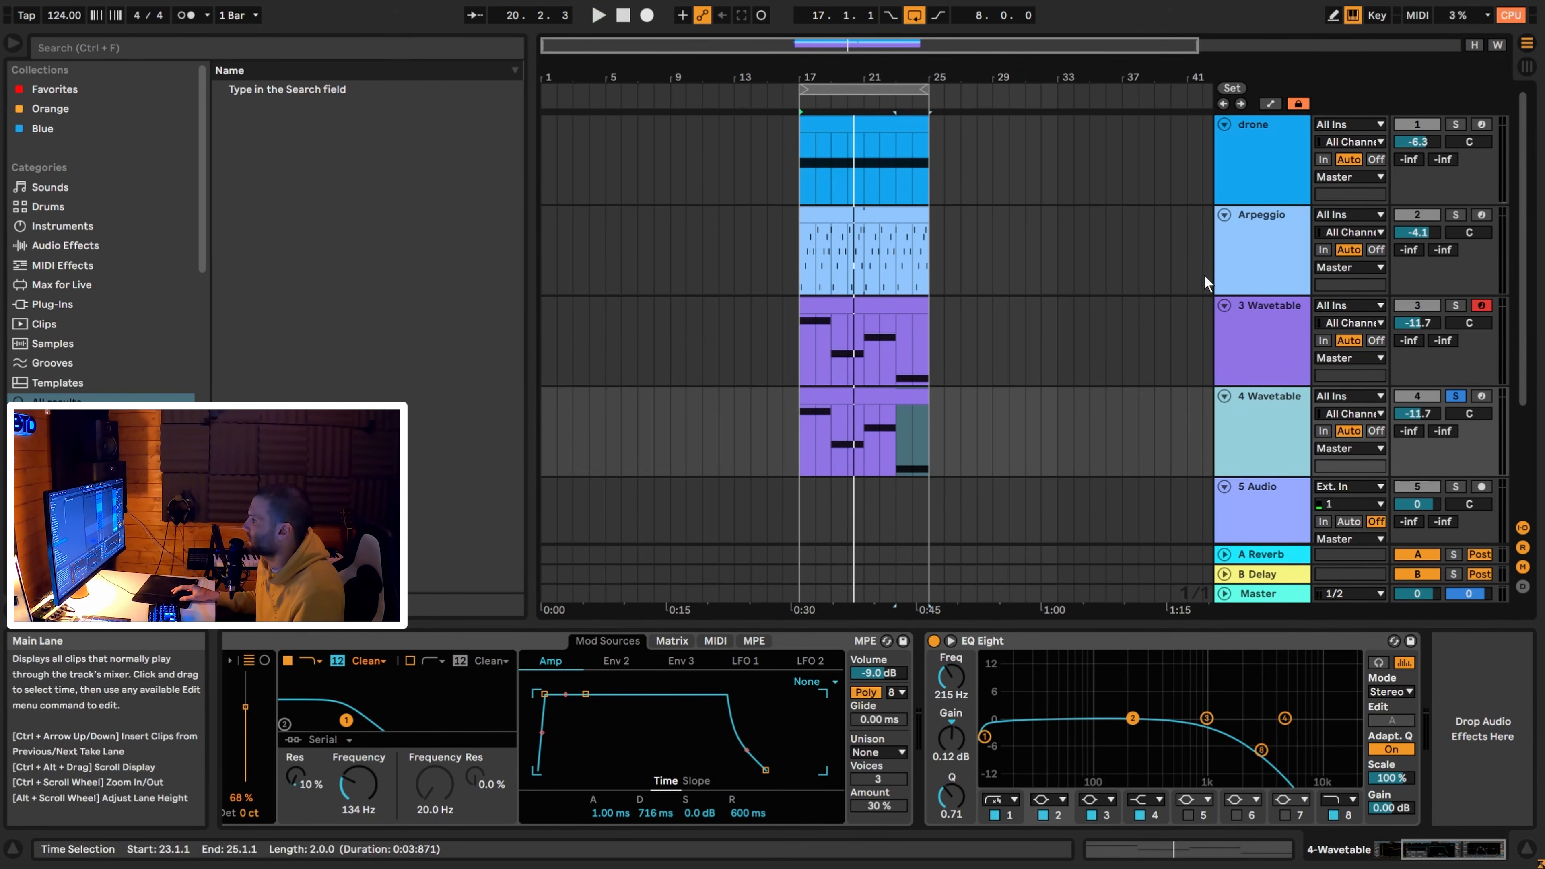
Solo the Arpeggio track and add the Delay effect after its Wavetable.
{"action": "left_click", "coordinate": [1253, 276]}
{"action": "left_click", "coordinate": [1456, 214]}
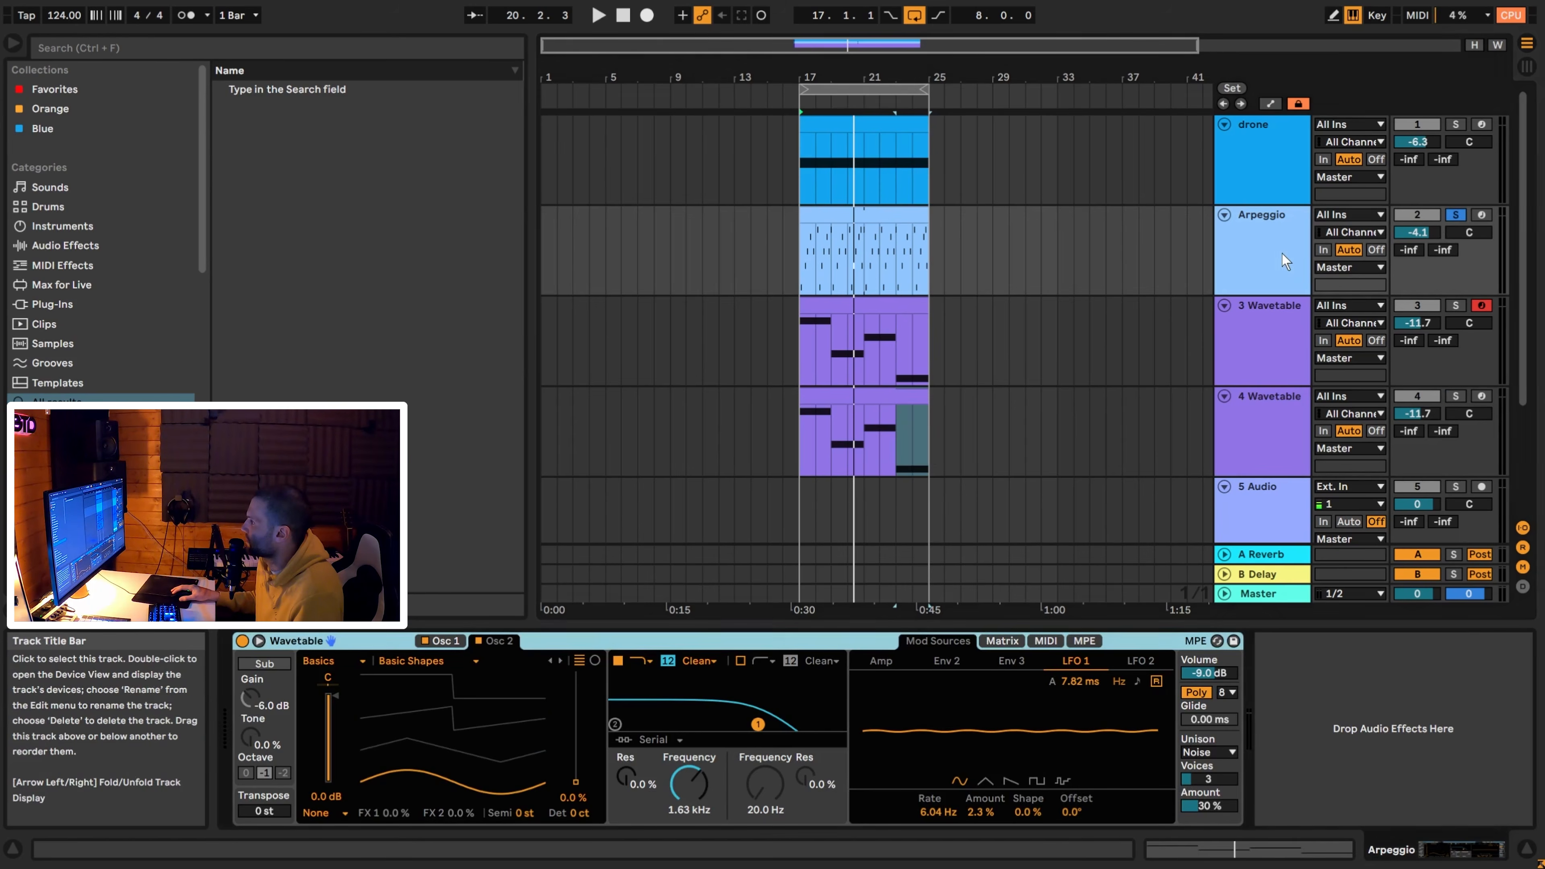
{"action": "left_click", "coordinate": [485, 50]}
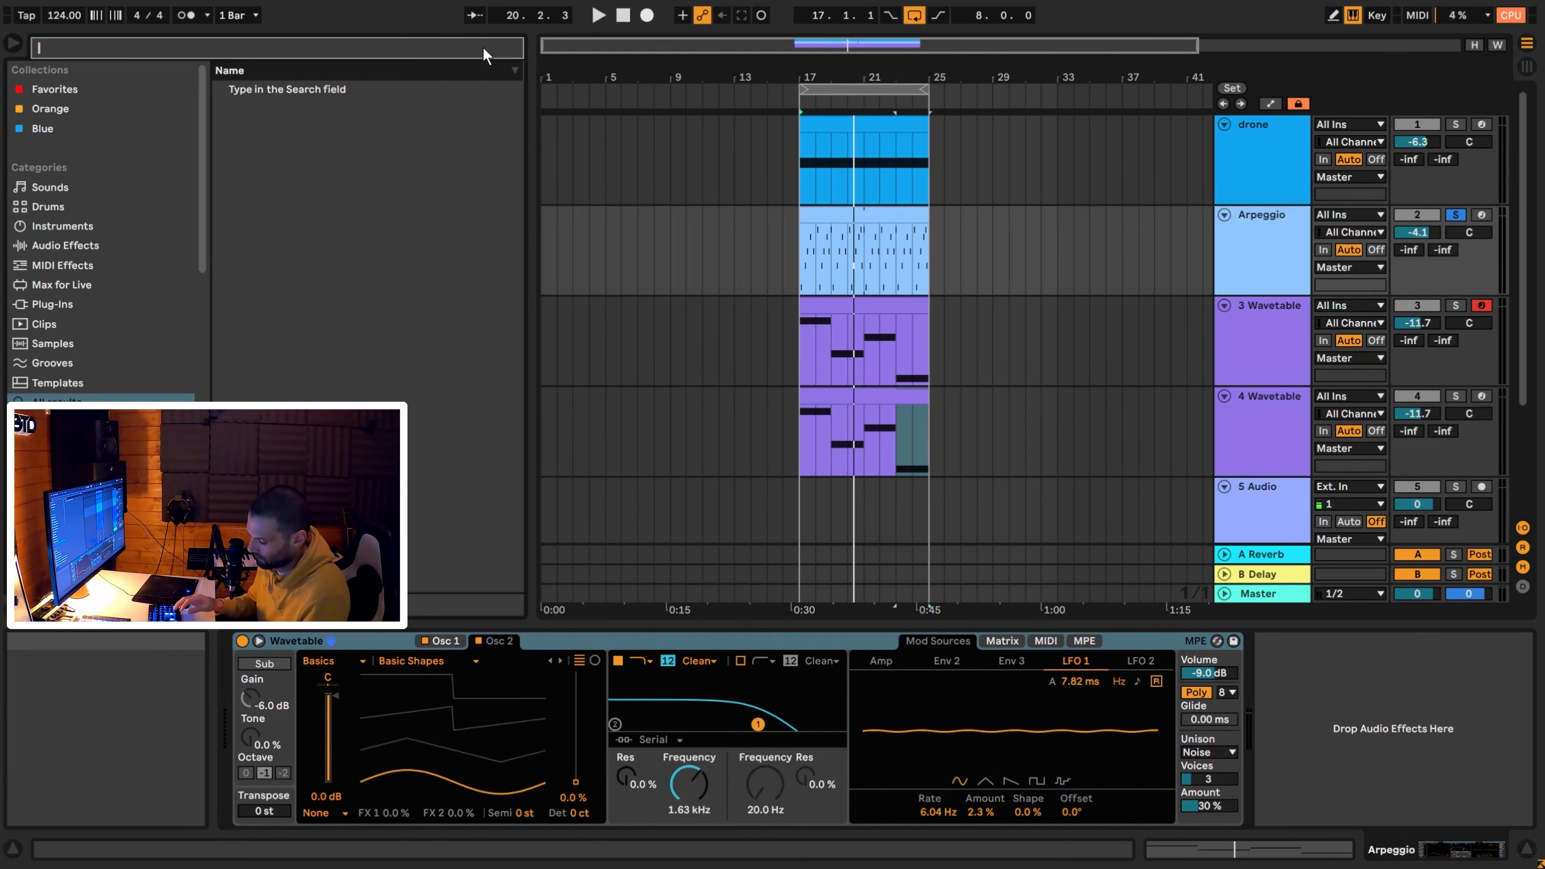
{"action": "type", "text": "delay"}
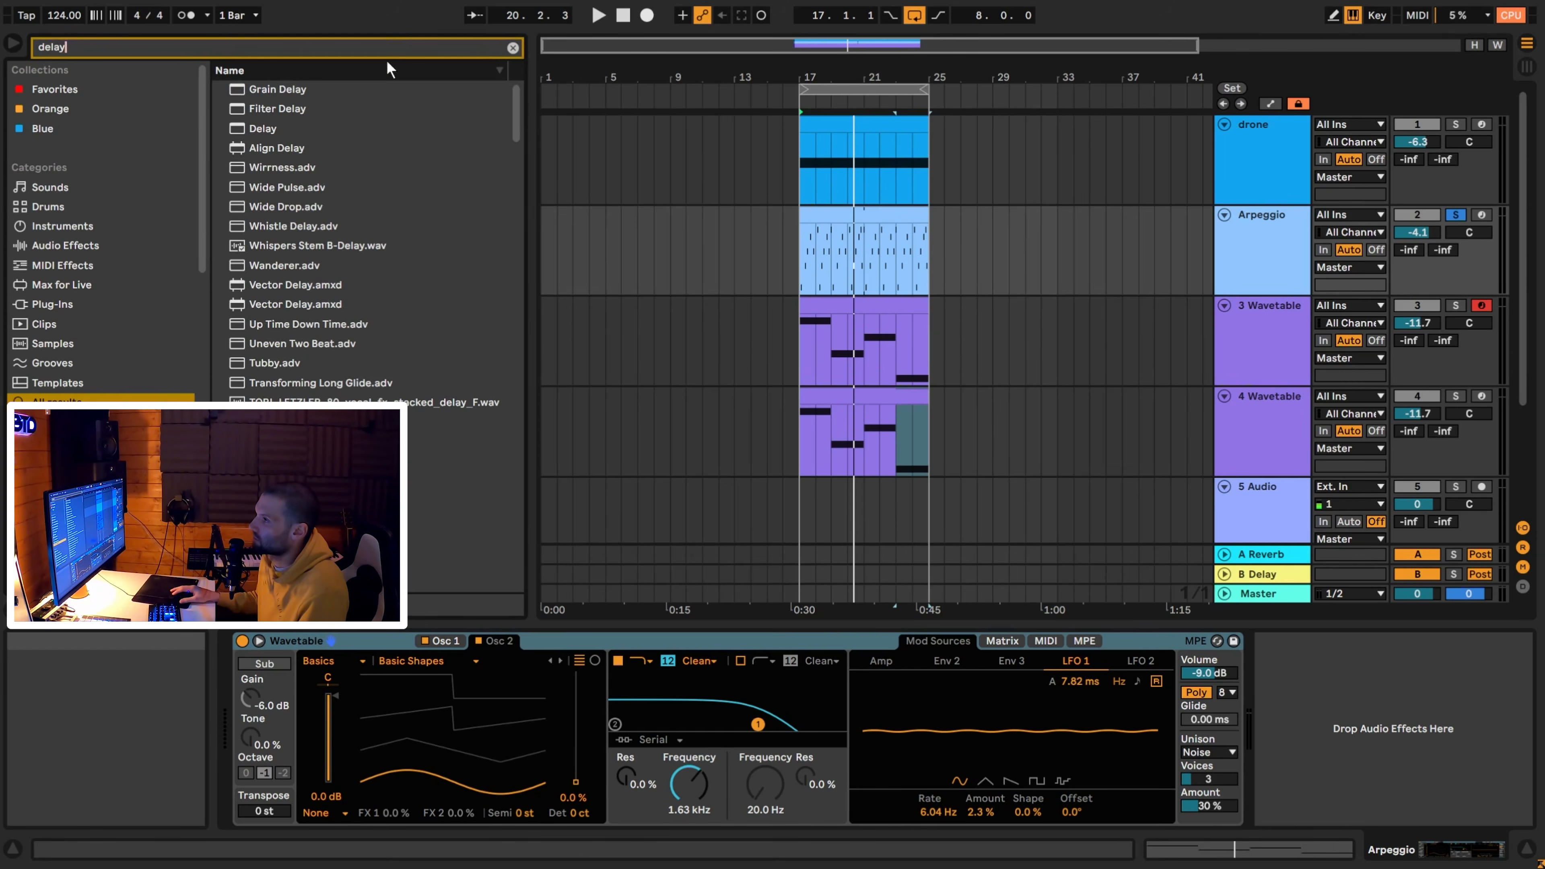
{"action": "double_click", "coordinate": [268, 129]}
Set the Arpeggio Wavetable's Amp envelope decay to 174 ms while auditioning it.
{"action": "left_click", "coordinate": [767, 664]}
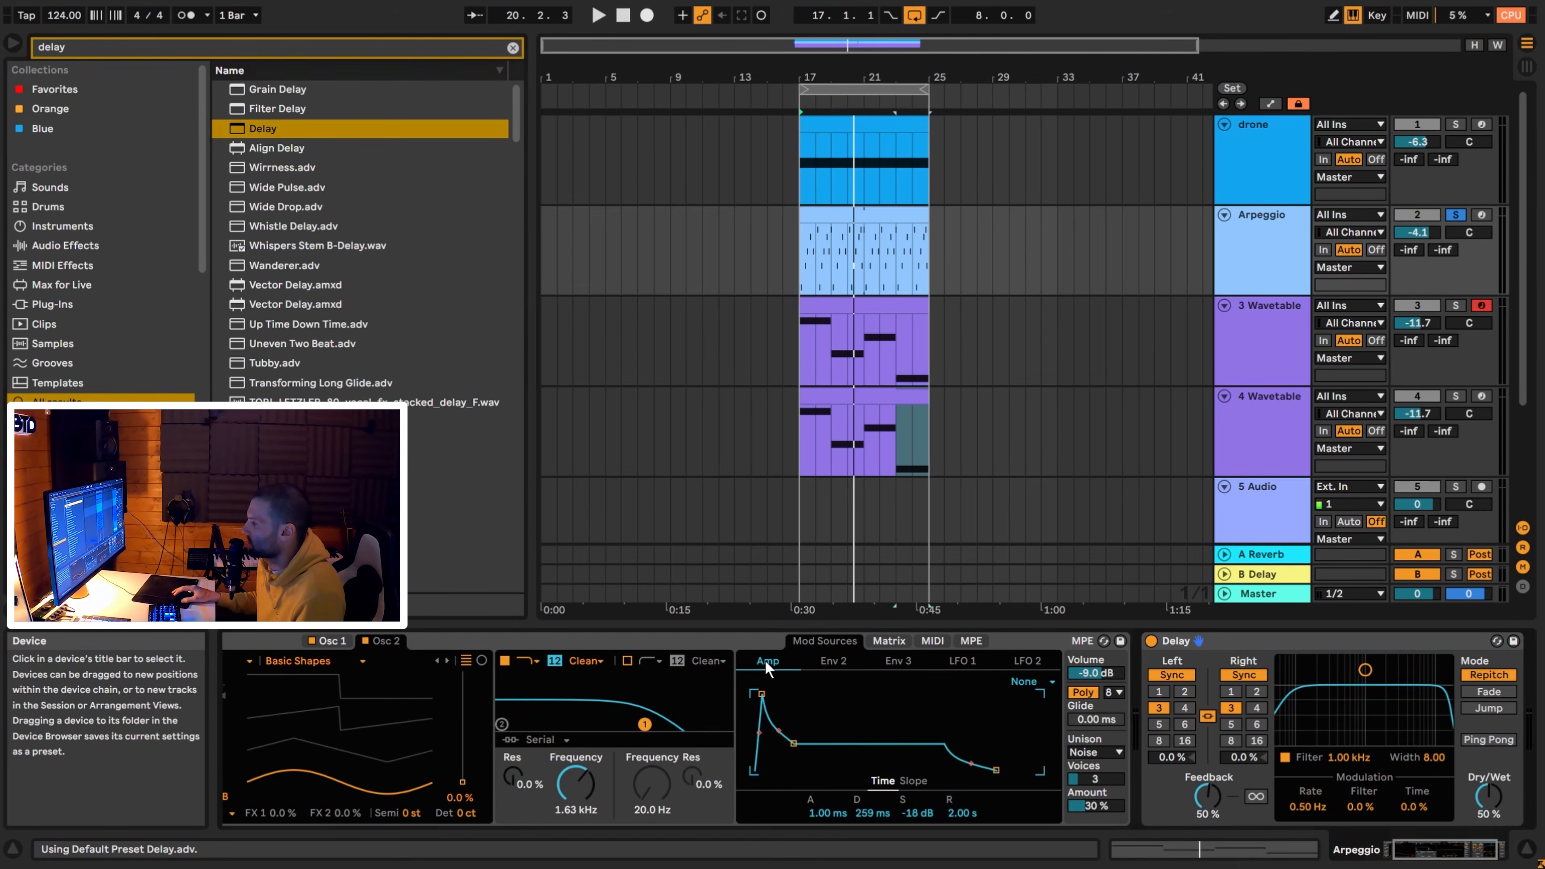
{"action": "key", "text": "space"}
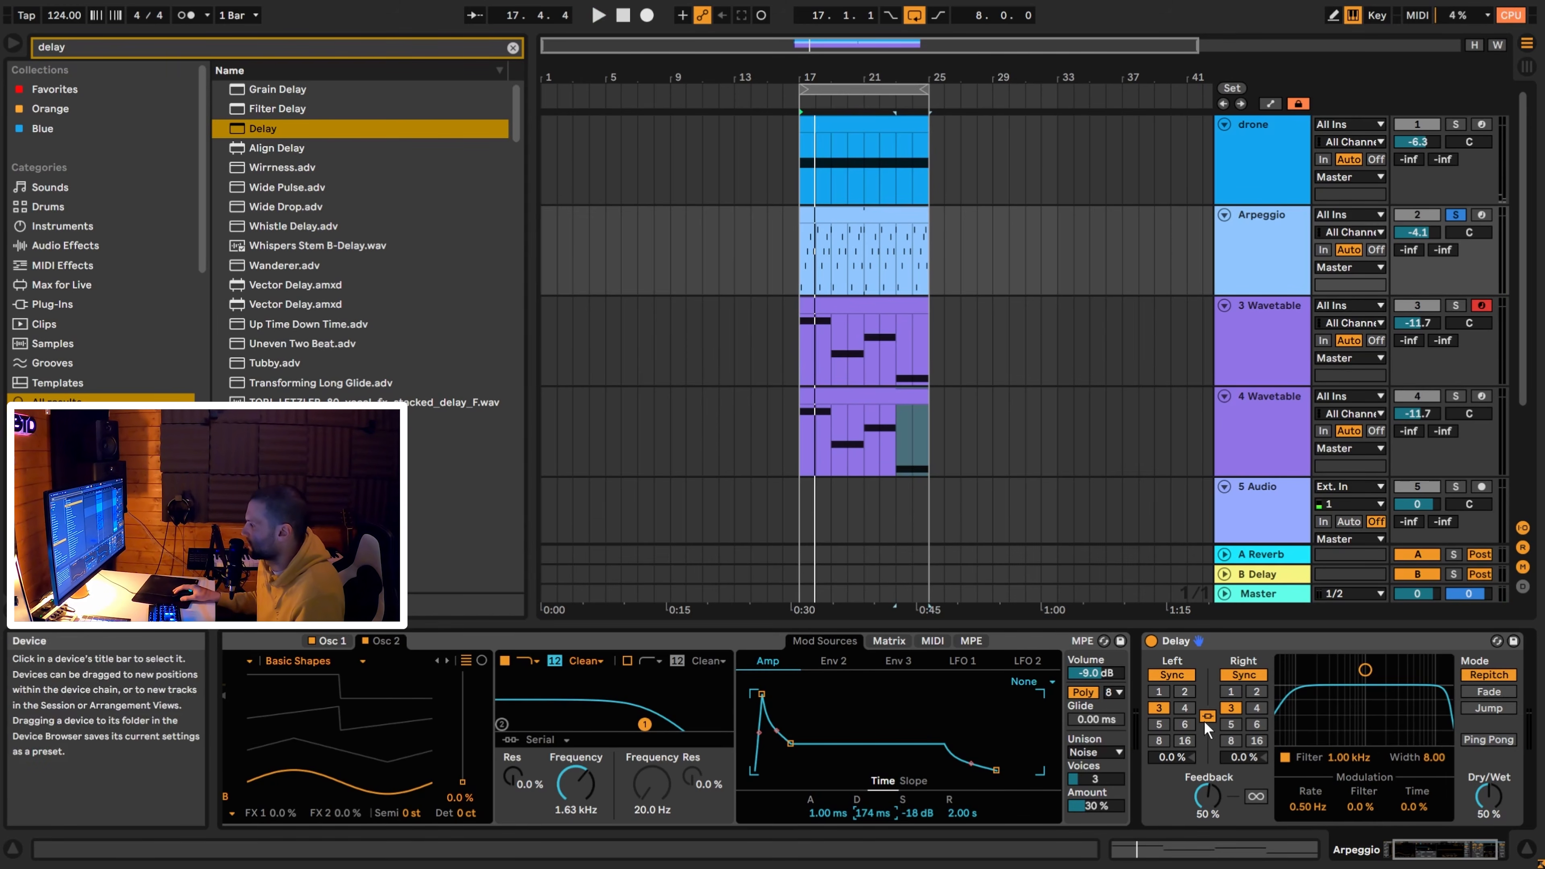
Set the Delay to unlinked times of 2 sixteenths left and 3 right, with 77% feedback and 37% dry/wet.
{"action": "left_click", "coordinate": [1184, 692]}
{"action": "left_click", "coordinate": [1231, 707]}
{"action": "left_click_drag", "start_coordinate": [1501, 803], "coordinate": [1501, 817]}
{"action": "left_click_drag", "start_coordinate": [1218, 797], "coordinate": [1218, 773]}
{"action": "key", "text": "space"}
Narrow the Delay's bandpass filter to 931 Hz with a width of 2.29 while the arpeggio plays.
{"action": "left_click", "coordinate": [1437, 854]}
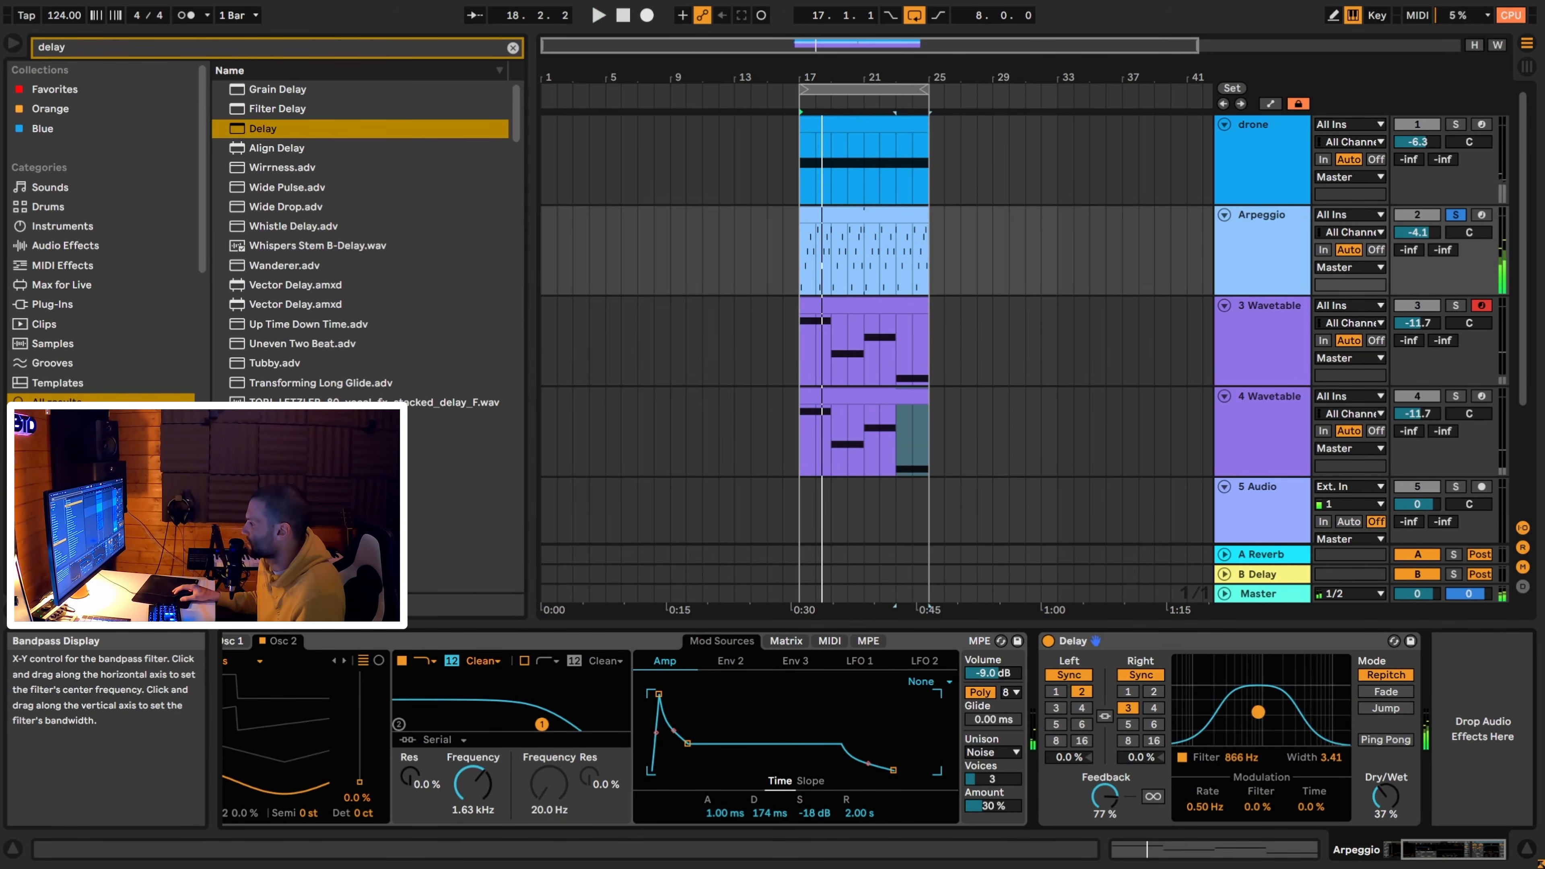
{"action": "key", "text": "space"}
{"action": "left_click_drag", "start_coordinate": [1258, 720], "coordinate": [1260, 722]}
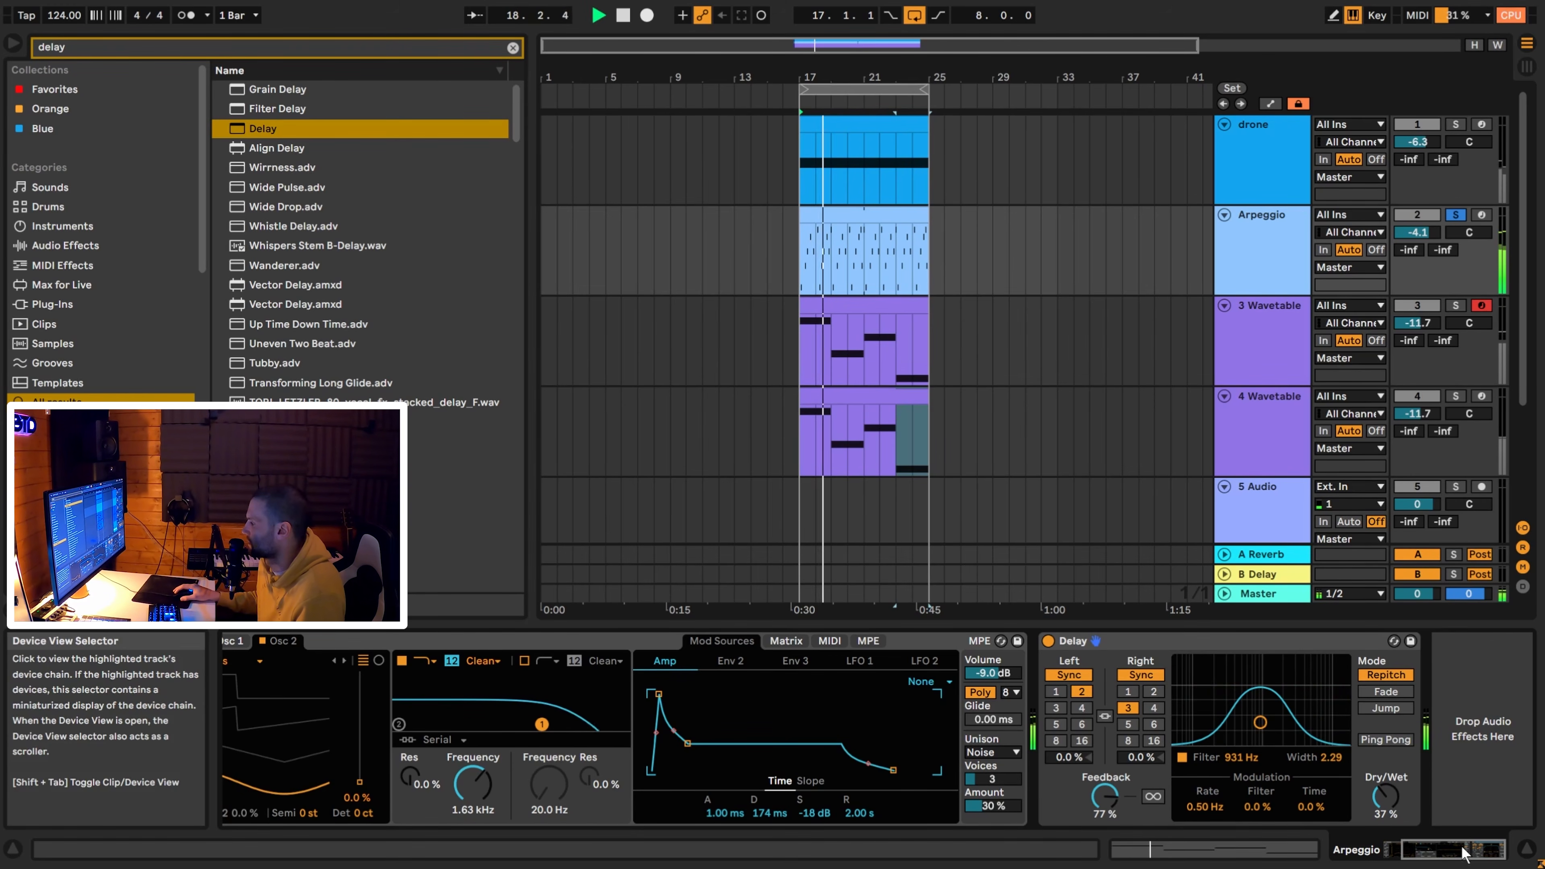
{"action": "key", "text": "space"}
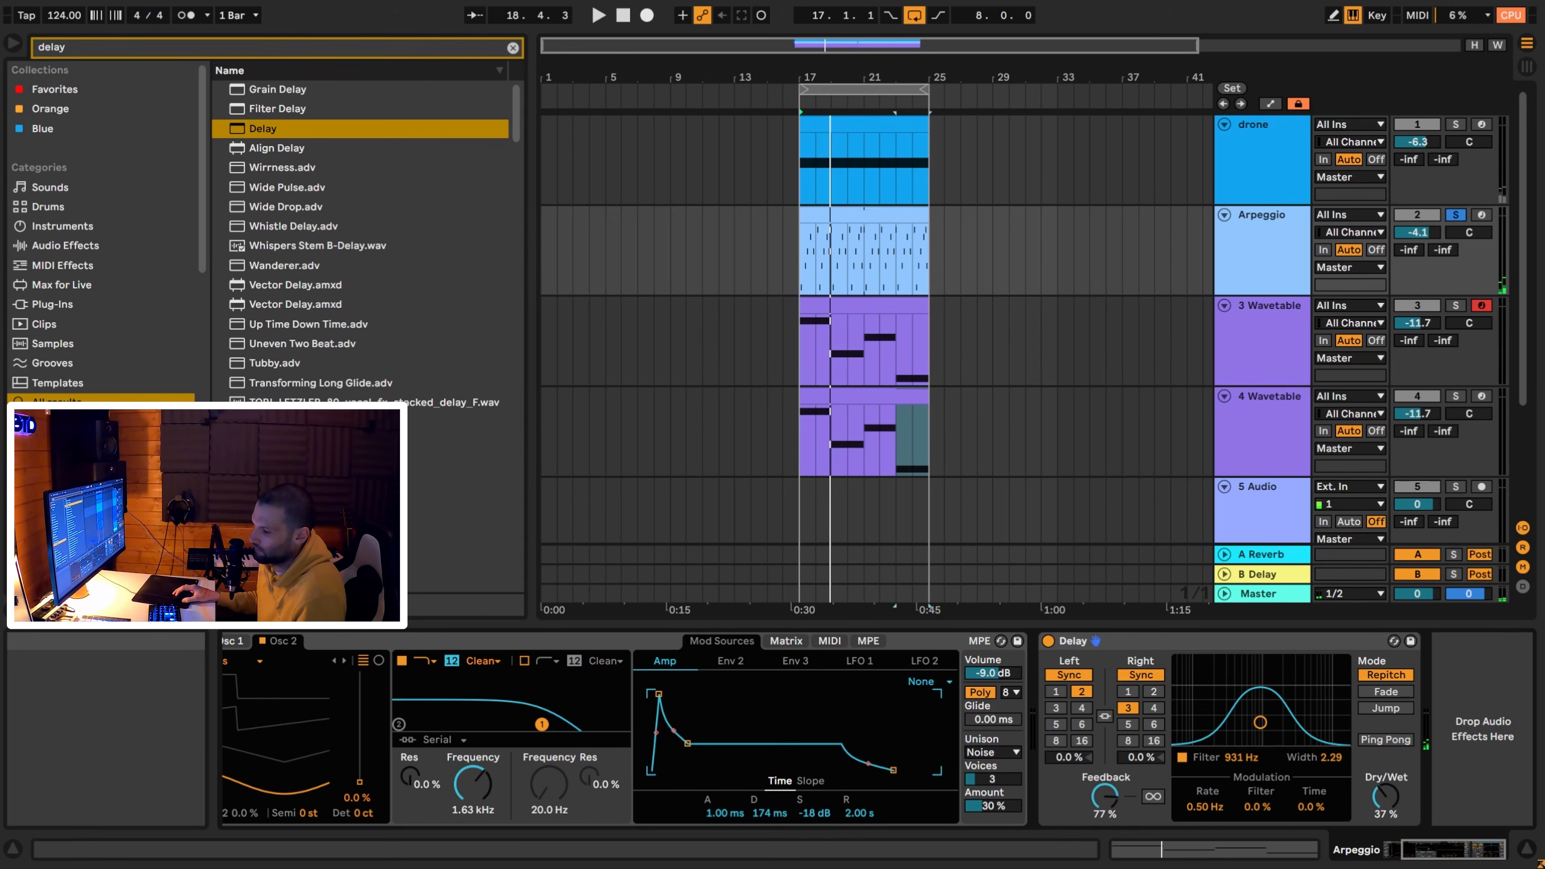
Add Reverb after the Arpeggio's Delay with 35% dry/wet and an 11.2 s decay time.
{"action": "left_click", "coordinate": [514, 47]}
{"action": "type", "text": "re"}
{"action": "double_click", "coordinate": [273, 113]}
{"action": "type", "text": "35"}
{"action": "left_click_drag", "start_coordinate": [1291, 800], "coordinate": [1291, 793]}
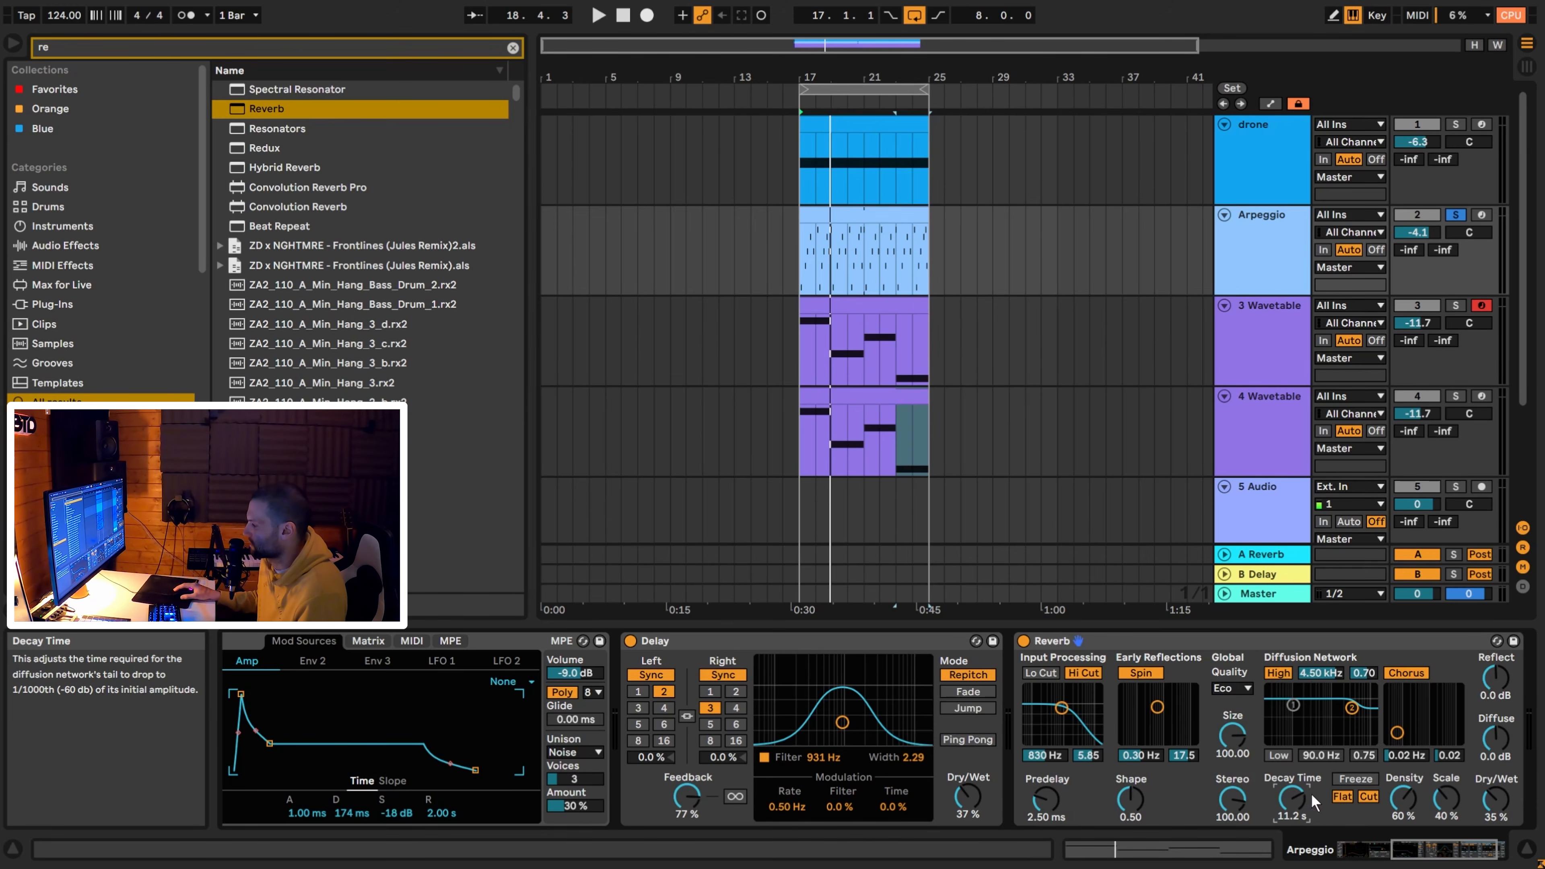
Enable the Reverb's input low cut, set the input filter to 3.02 kHz with width 4.57, and set Size to 239.70.
{"action": "left_click", "coordinate": [1044, 674]}
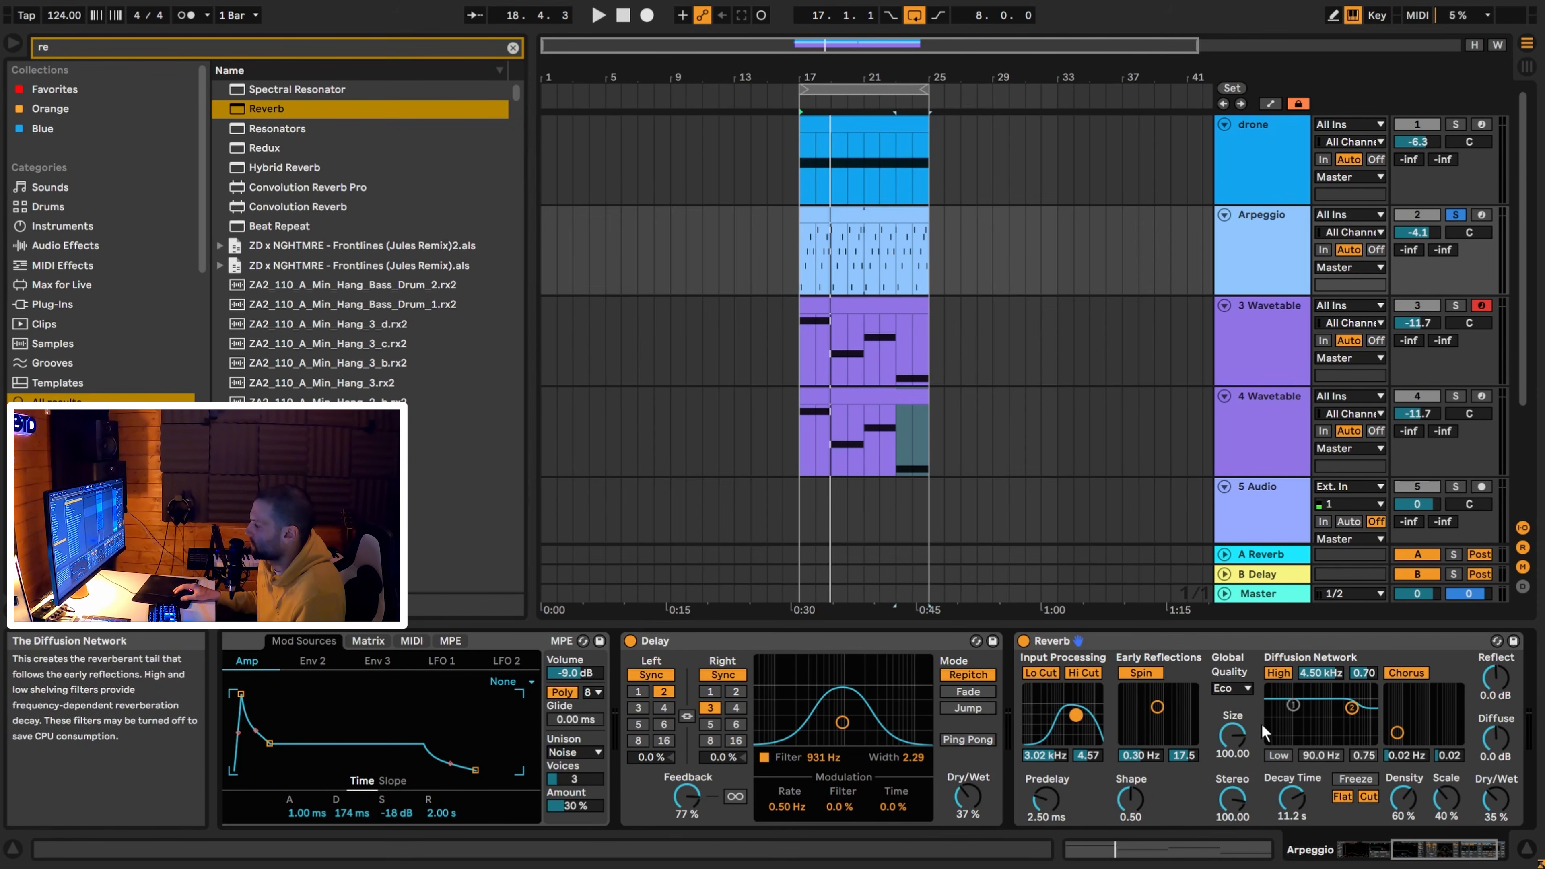
{"action": "left_click_drag", "start_coordinate": [1232, 737], "coordinate": [1233, 712]}
{"action": "key", "text": "space"}
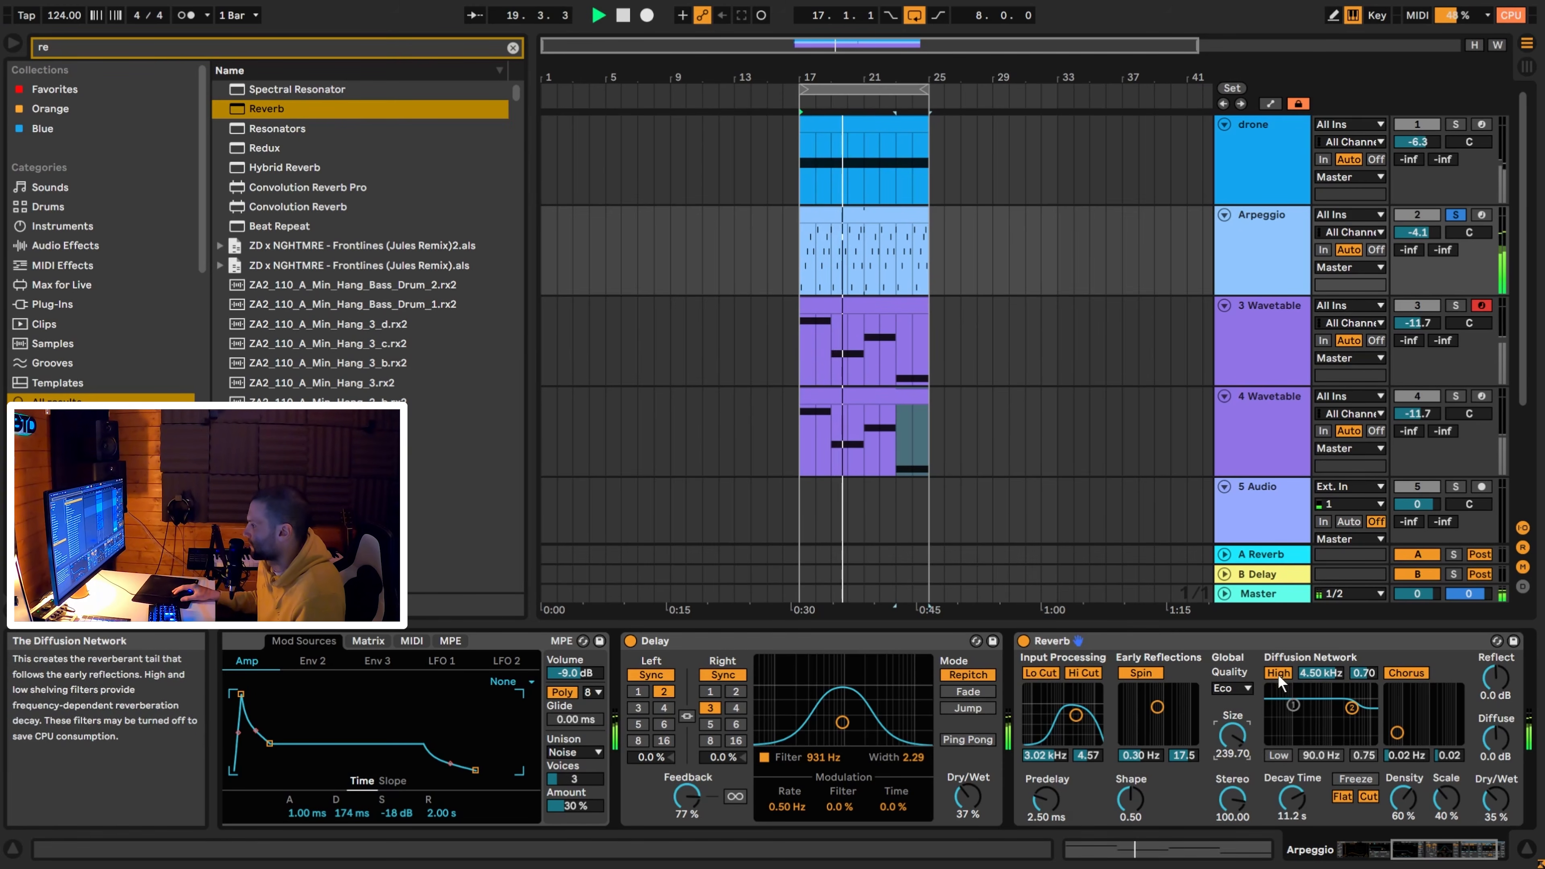
Set the Reverb's diffusion network to a 142 Hz low shelf at 0.20, a 2.72 kHz high shelf at 0.57, and 5% Scale.
{"action": "left_click", "coordinate": [1280, 754]}
{"action": "left_click_drag", "start_coordinate": [1293, 705], "coordinate": [1344, 716]}
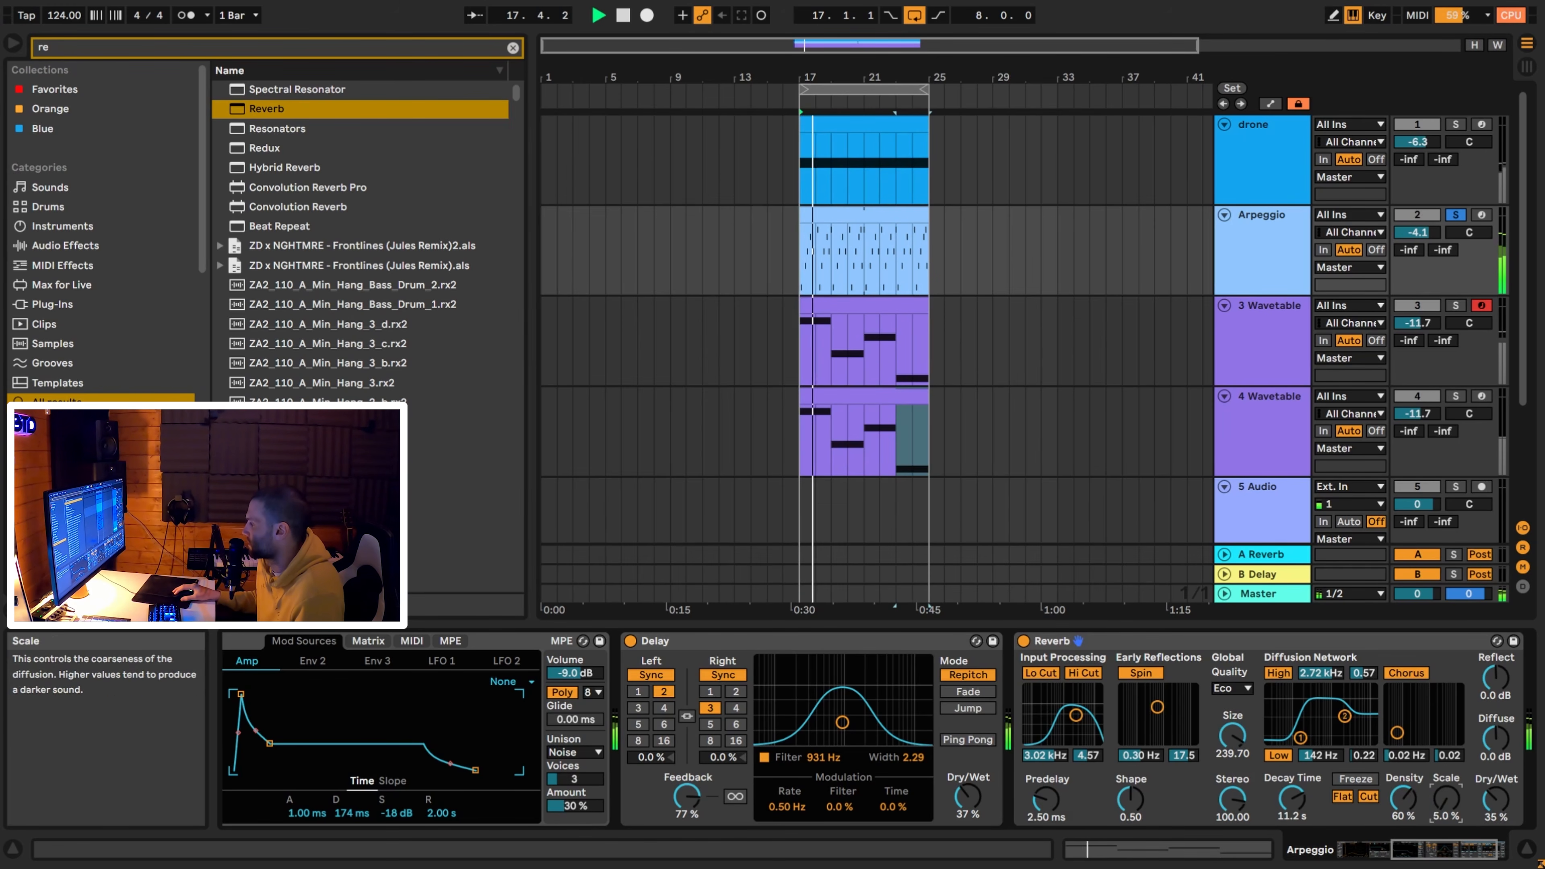
Set the Reverb's Density to 45% while auditioning the Arpeggio at 100% dry/wet.
{"action": "left_click_drag", "start_coordinate": [1403, 799], "coordinate": [1403, 800]}
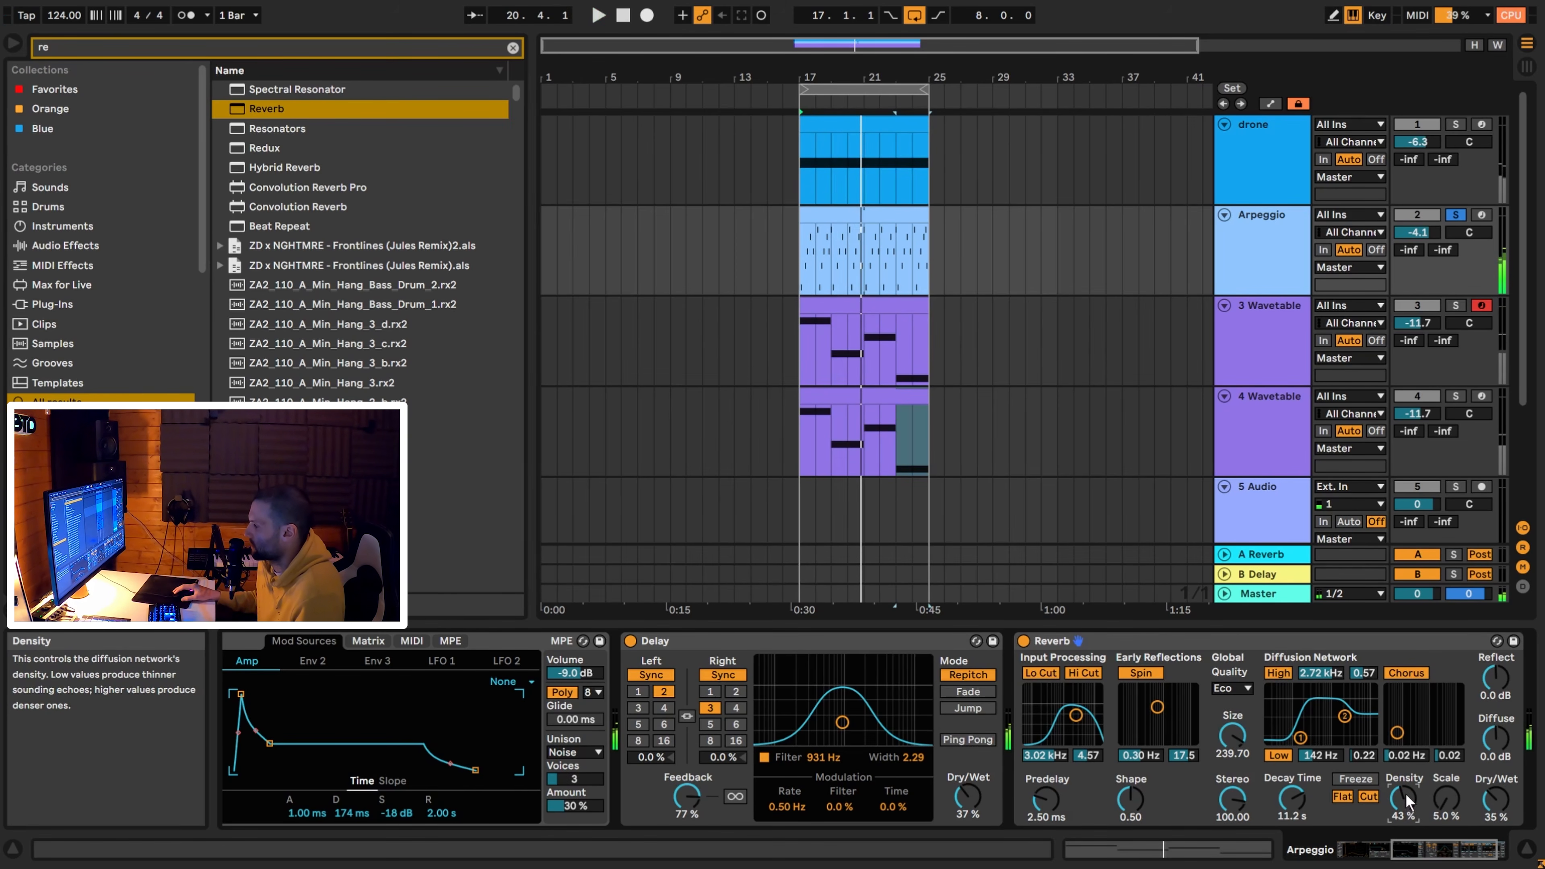
{"action": "left_click_drag", "start_coordinate": [1496, 799], "coordinate": [1496, 706]}
{"action": "key", "text": "space"}
{"action": "left_click_drag", "start_coordinate": [1430, 793], "coordinate": [1429, 736]}
{"action": "left_click_drag", "start_coordinate": [1446, 799], "coordinate": [1446, 846]}
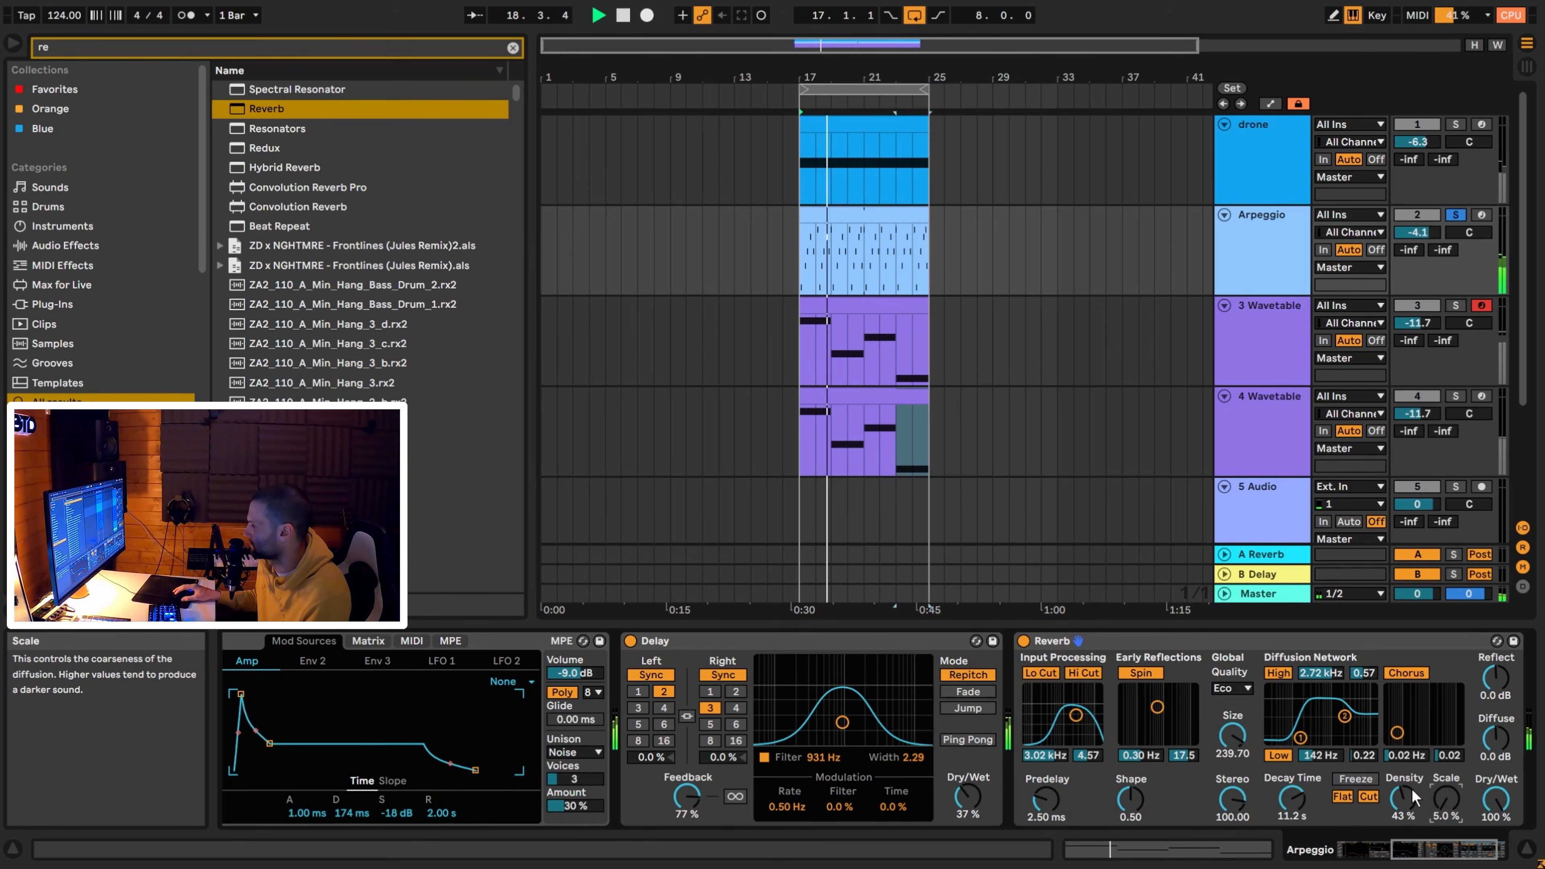
{"action": "mouse_move", "coordinate": [1403, 799]}
{"action": "left_mouse_down"}
{"action": "mouse_move", "coordinate": [1403, 745]}
{"action": "mouse_move", "coordinate": [1403, 794]}
{"action": "left_mouse_up"}
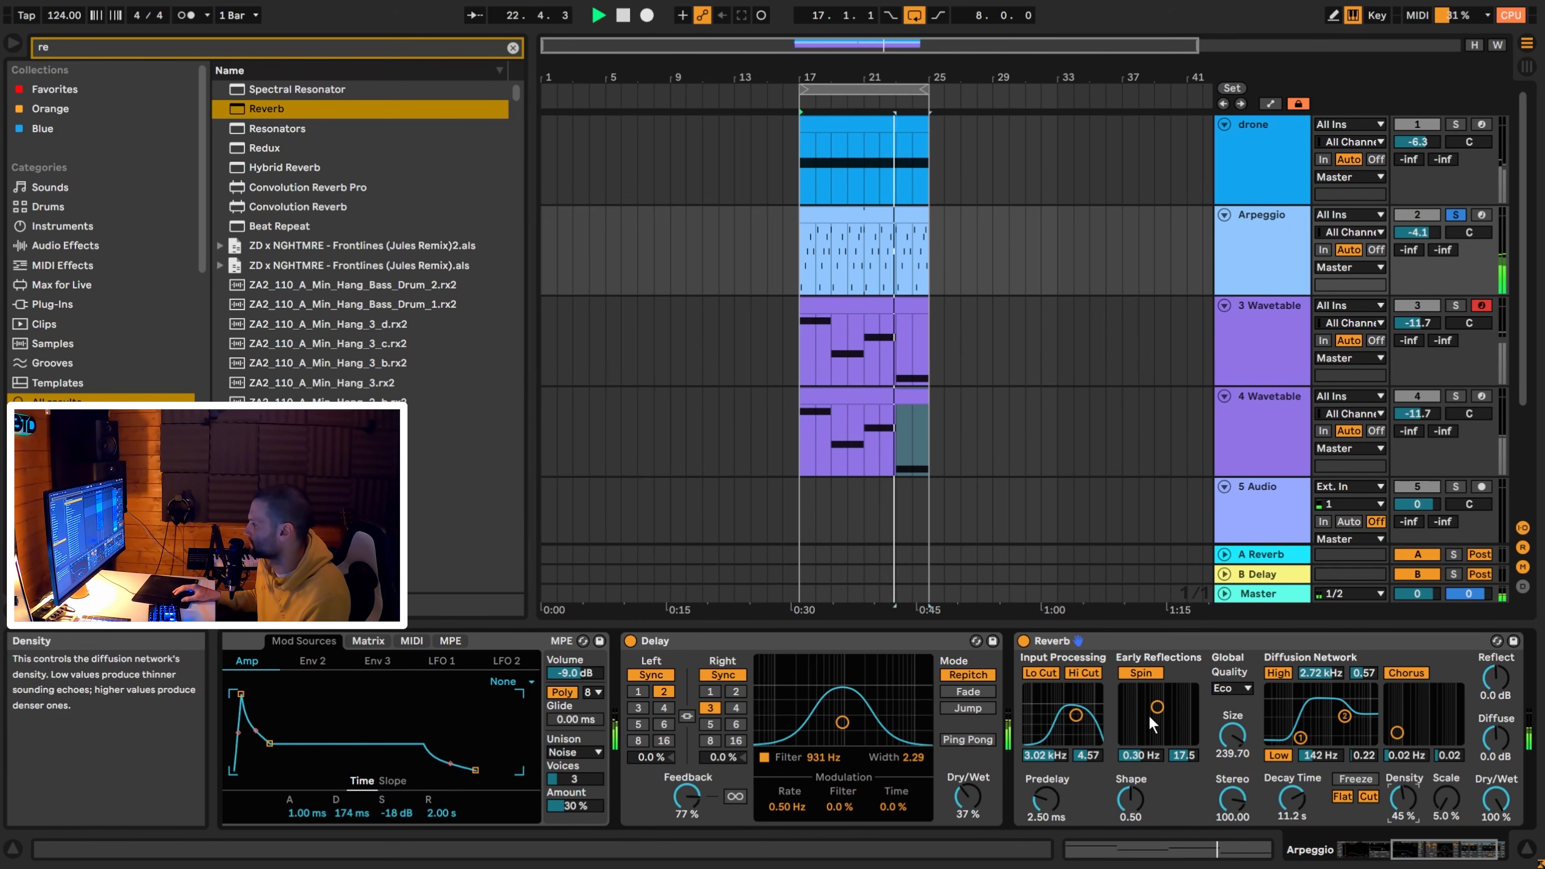
Set the Reverb's early reflections Spin to 0.23 Hz and 6.93, and its dry/wet to 33%, checking by playback.
{"action": "left_click_drag", "start_coordinate": [1157, 707], "coordinate": [1154, 720]}
{"action": "key", "text": "space"}
{"action": "left_click_drag", "start_coordinate": [1496, 799], "coordinate": [1496, 802]}
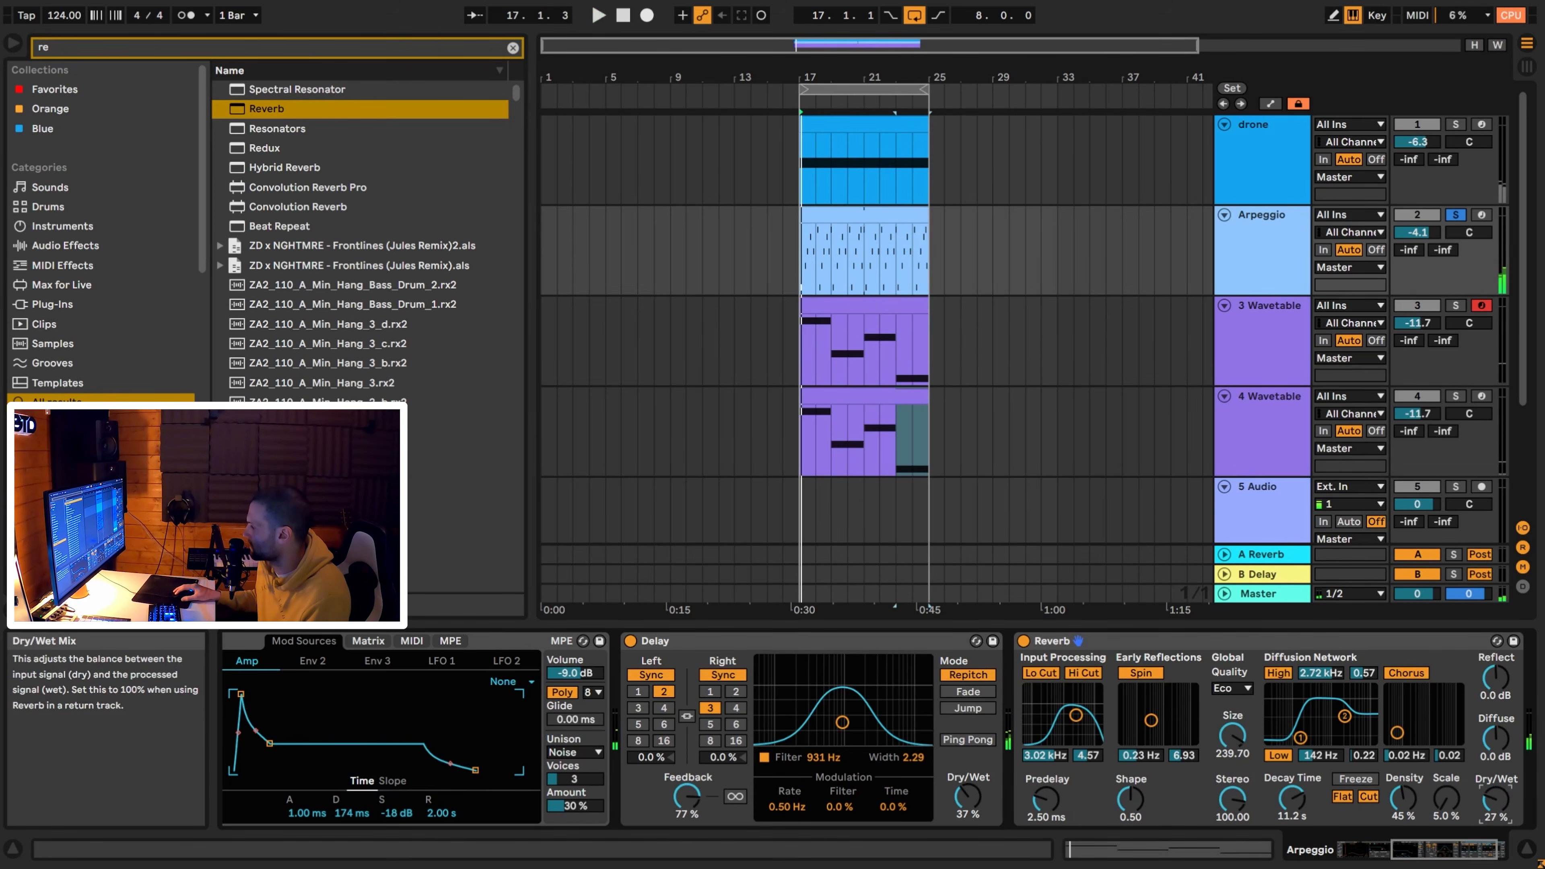
{"action": "key", "text": "space"}
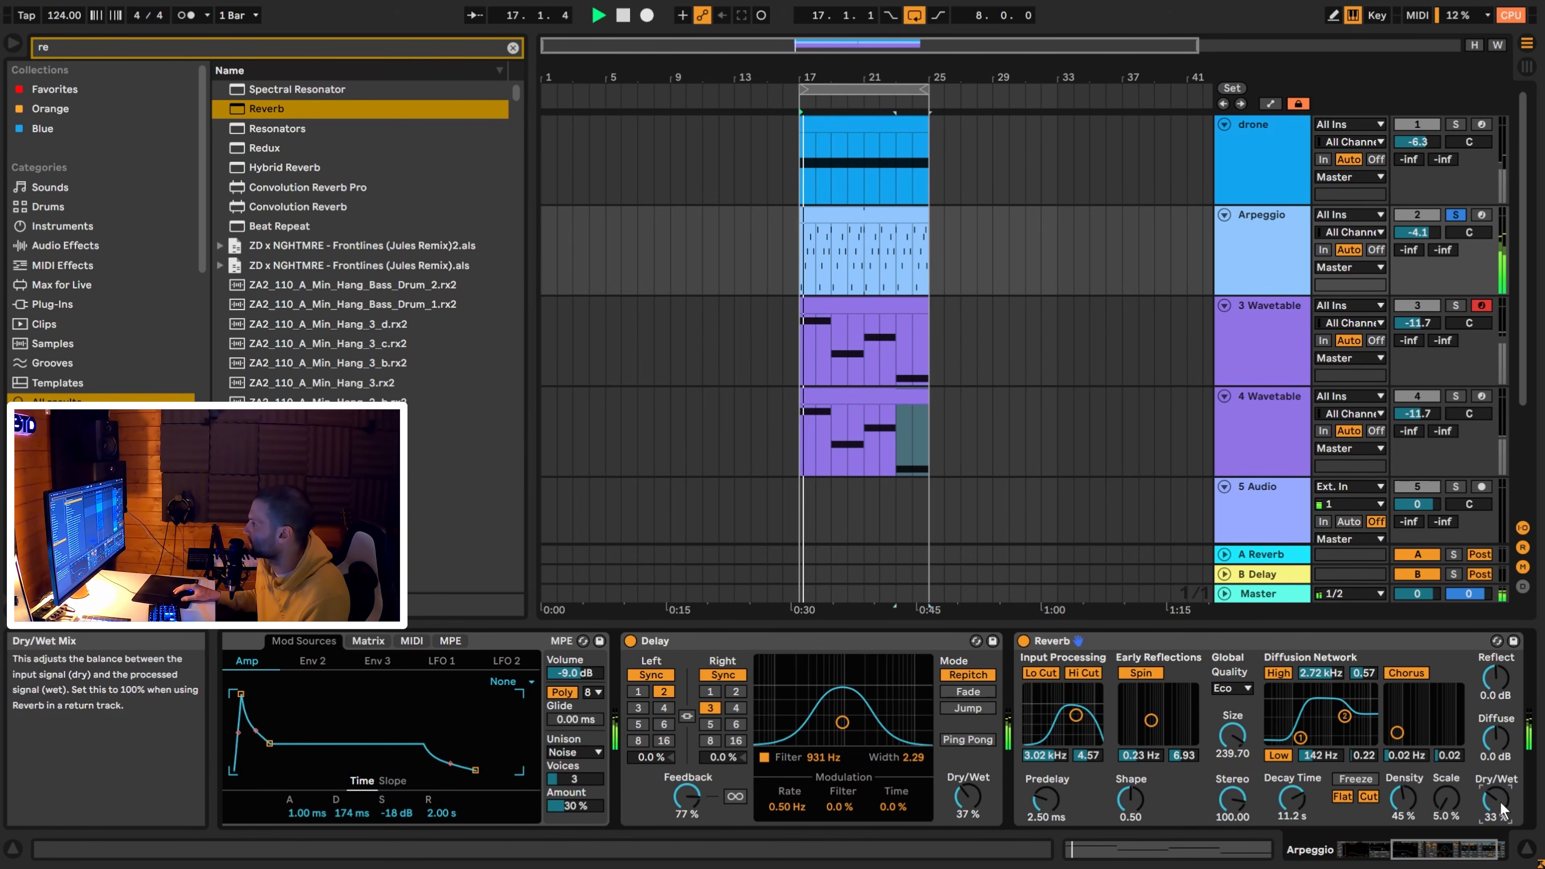
{"action": "key", "text": "space"}
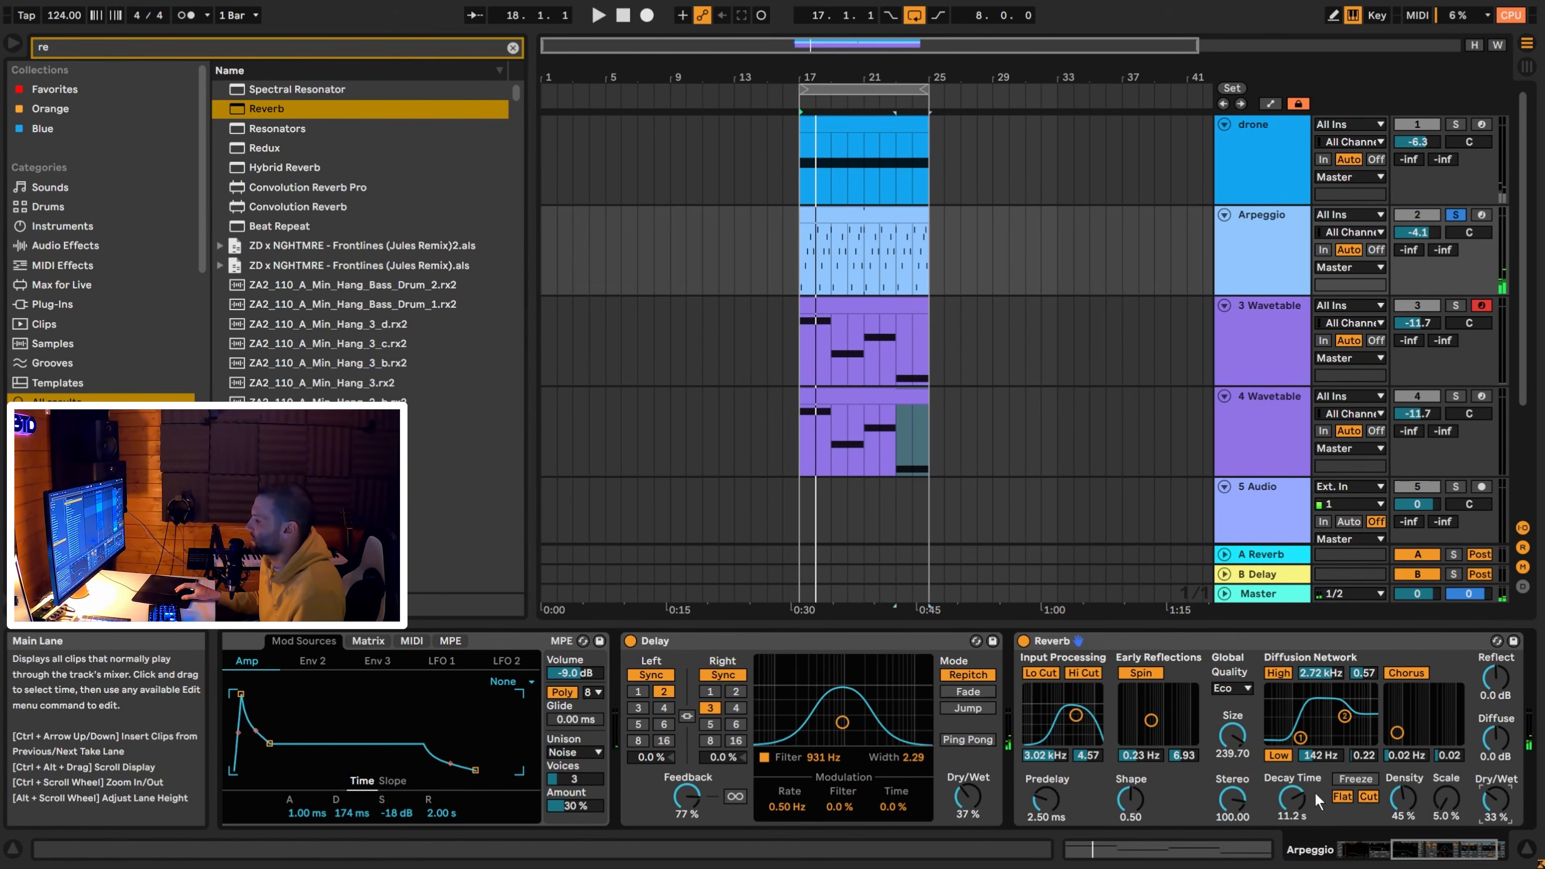
Add an EQ Eight after the Reverb on the Arpeggio track.
{"action": "left_click_drag", "start_coordinate": [1419, 848], "coordinate": [1451, 849]}
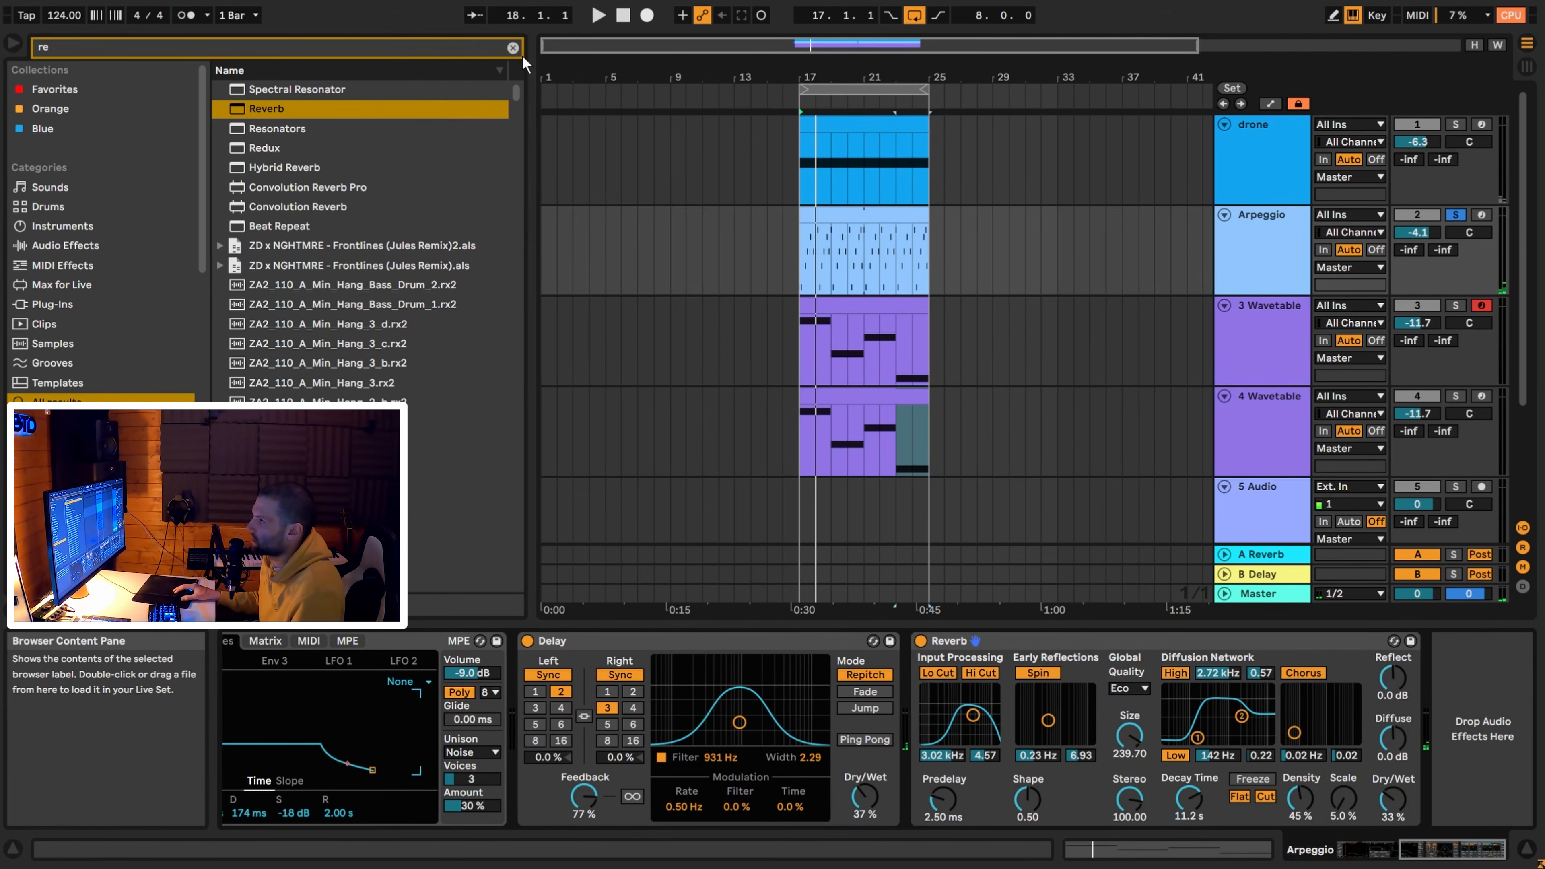
{"action": "left_click", "coordinate": [513, 47]}
{"action": "type", "text": "eq"}
{"action": "double_click", "coordinate": [280, 113]}
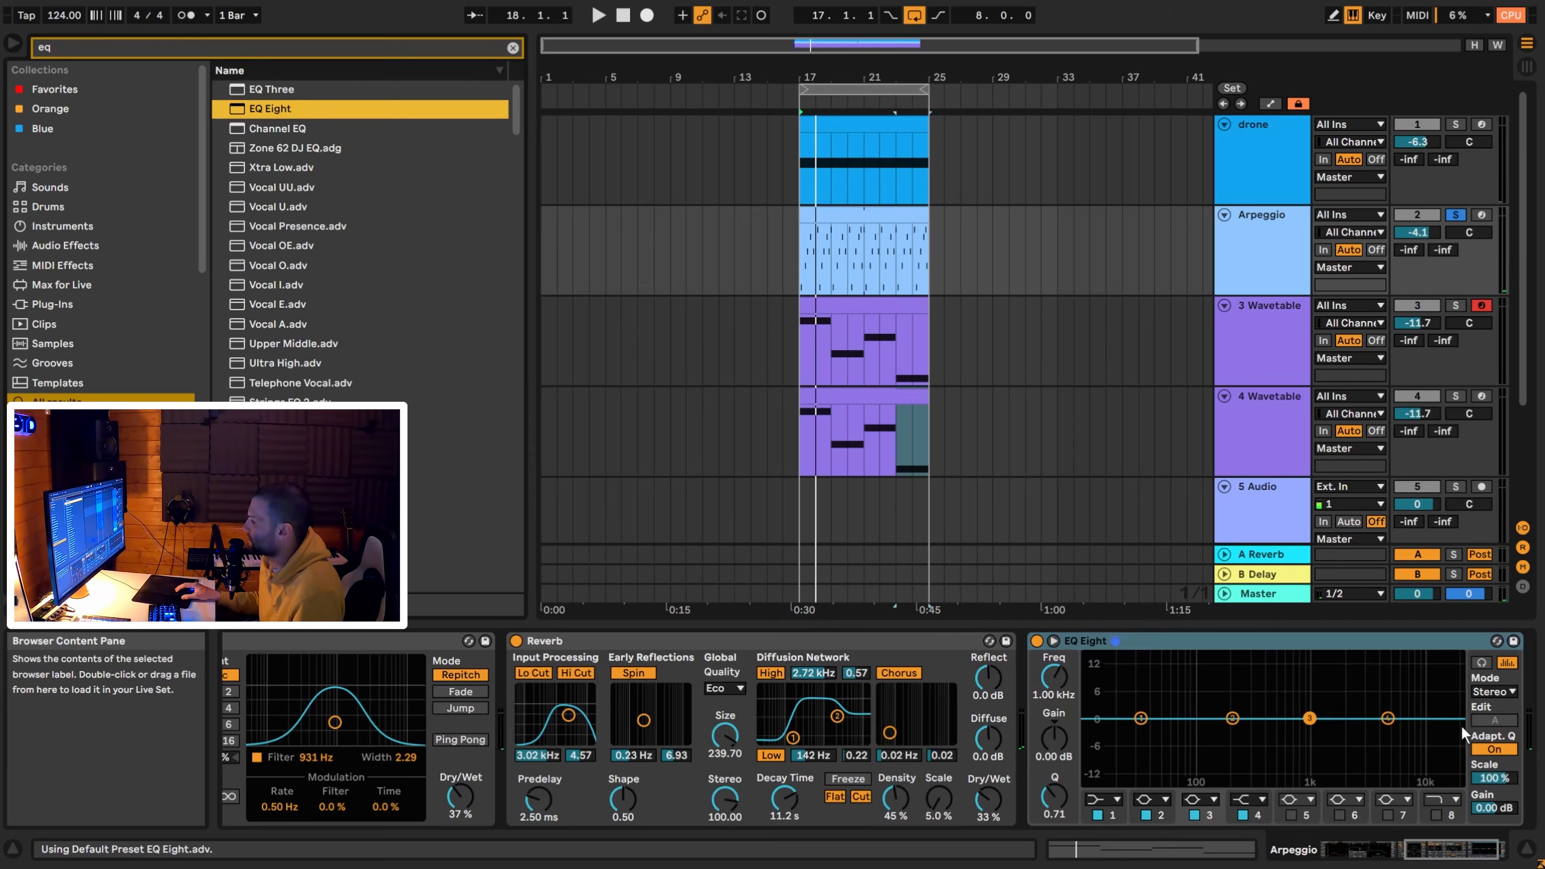
Make EQ band 1 a low cut above 100 Hz and boost band 4 by 2.85 dB at 4.54 kHz.
{"action": "left_click", "coordinate": [1109, 800]}
{"action": "left_click", "coordinate": [1111, 696]}
{"action": "key", "text": "space"}
{"action": "left_click_drag", "start_coordinate": [1141, 732], "coordinate": [1239, 736]}
{"action": "left_click_drag", "start_coordinate": [1388, 720], "coordinate": [1383, 708]}
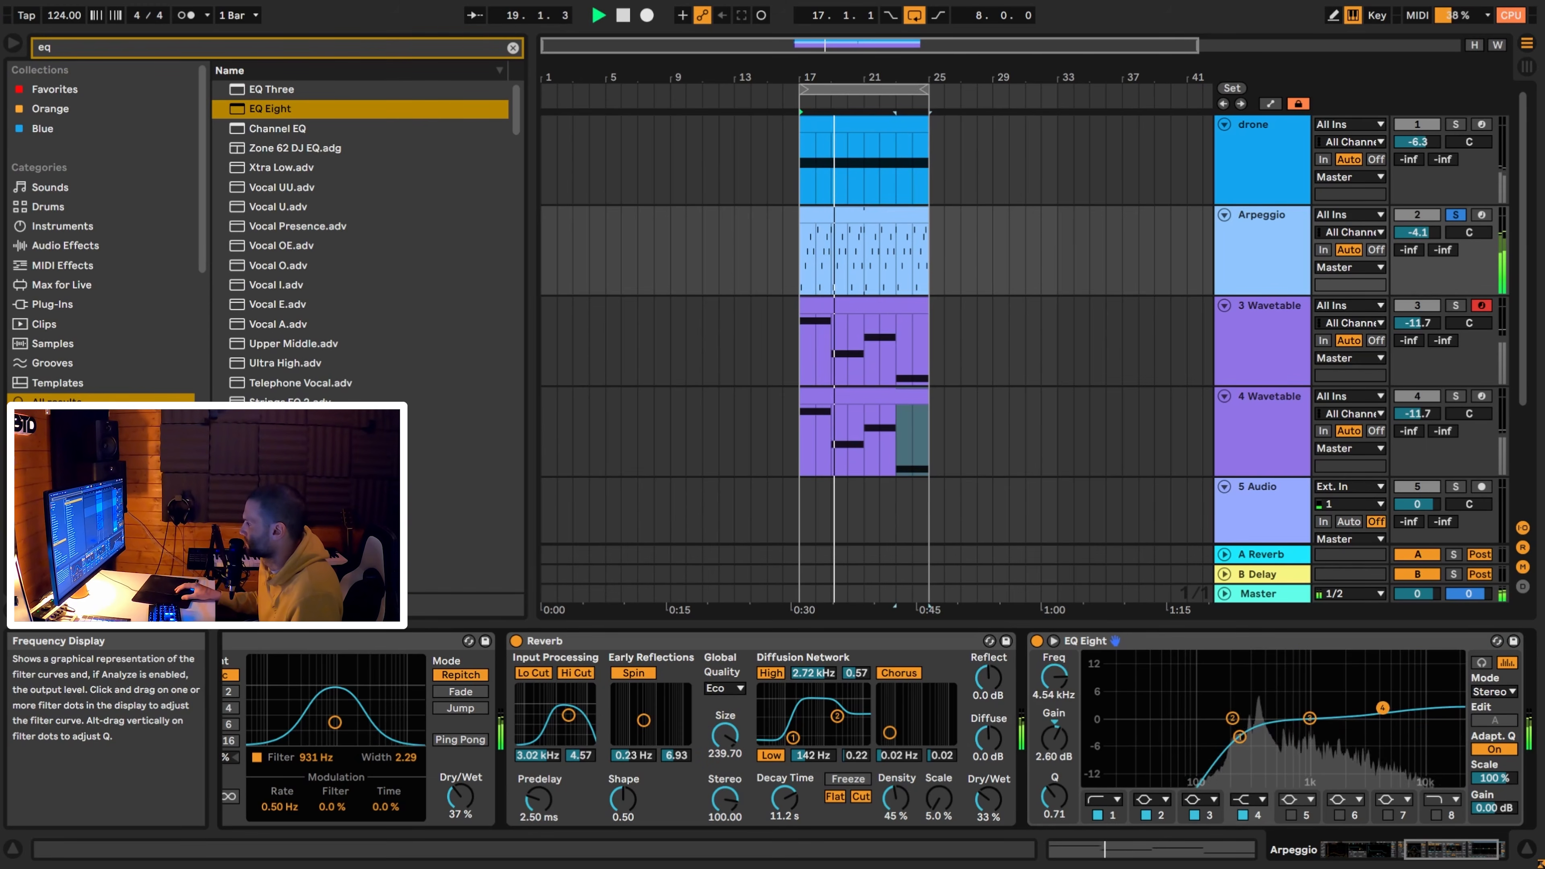
Unsolo the Arpeggio and lower its track volume to -5.5 dB against the full mix.
{"action": "left_click", "coordinate": [1455, 215]}
{"action": "key", "text": "space"}
{"action": "key", "text": "space"}
{"action": "left_click_drag", "start_coordinate": [1392, 233], "coordinate": [1393, 243]}
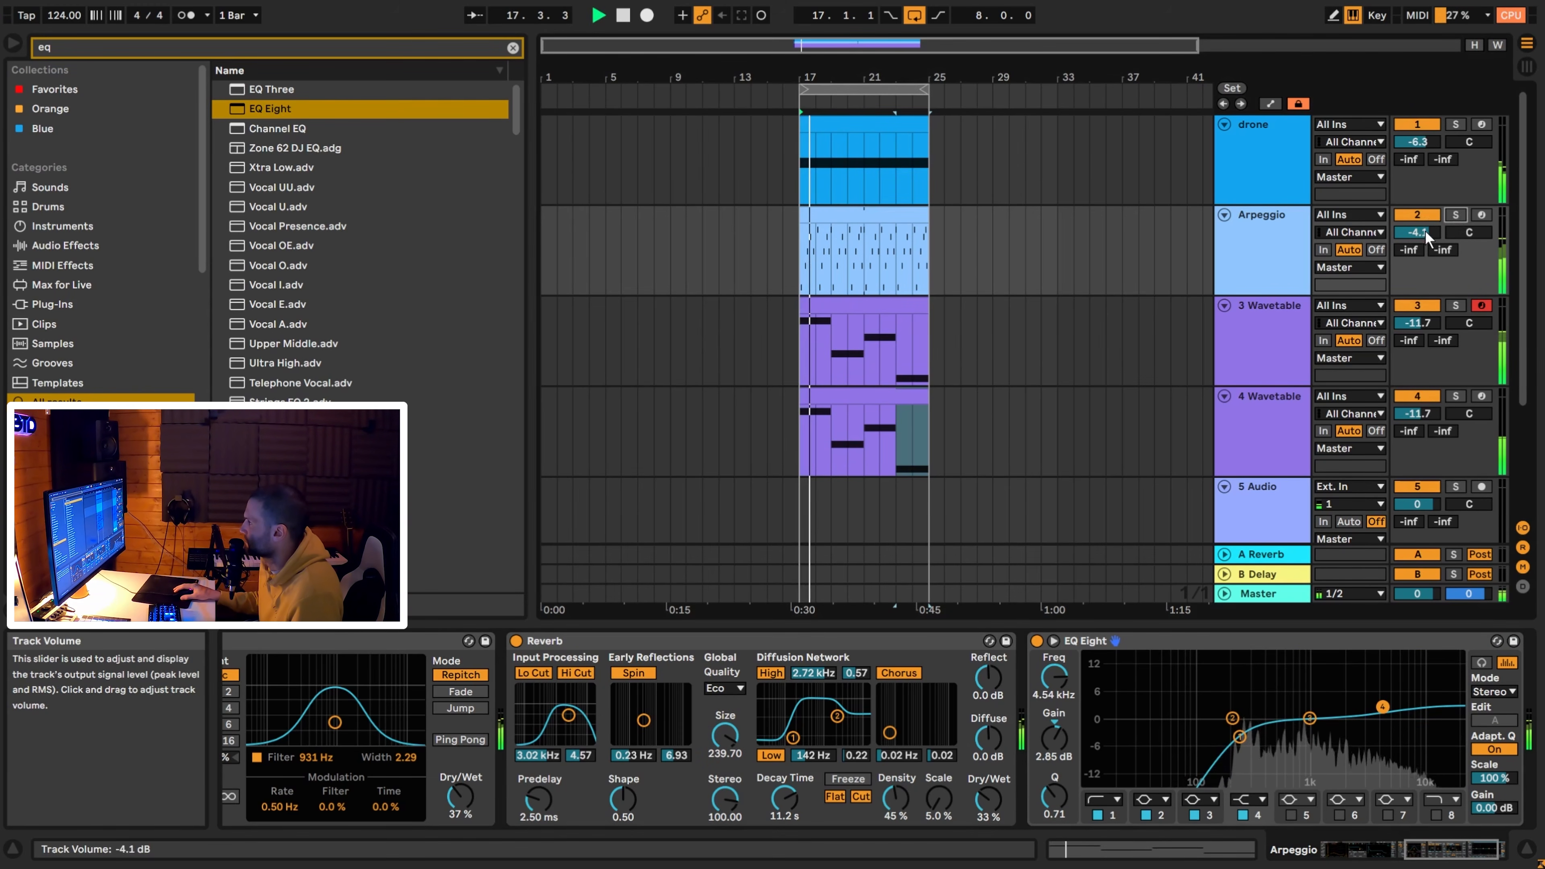
{"action": "left_click", "coordinate": [1285, 247]}
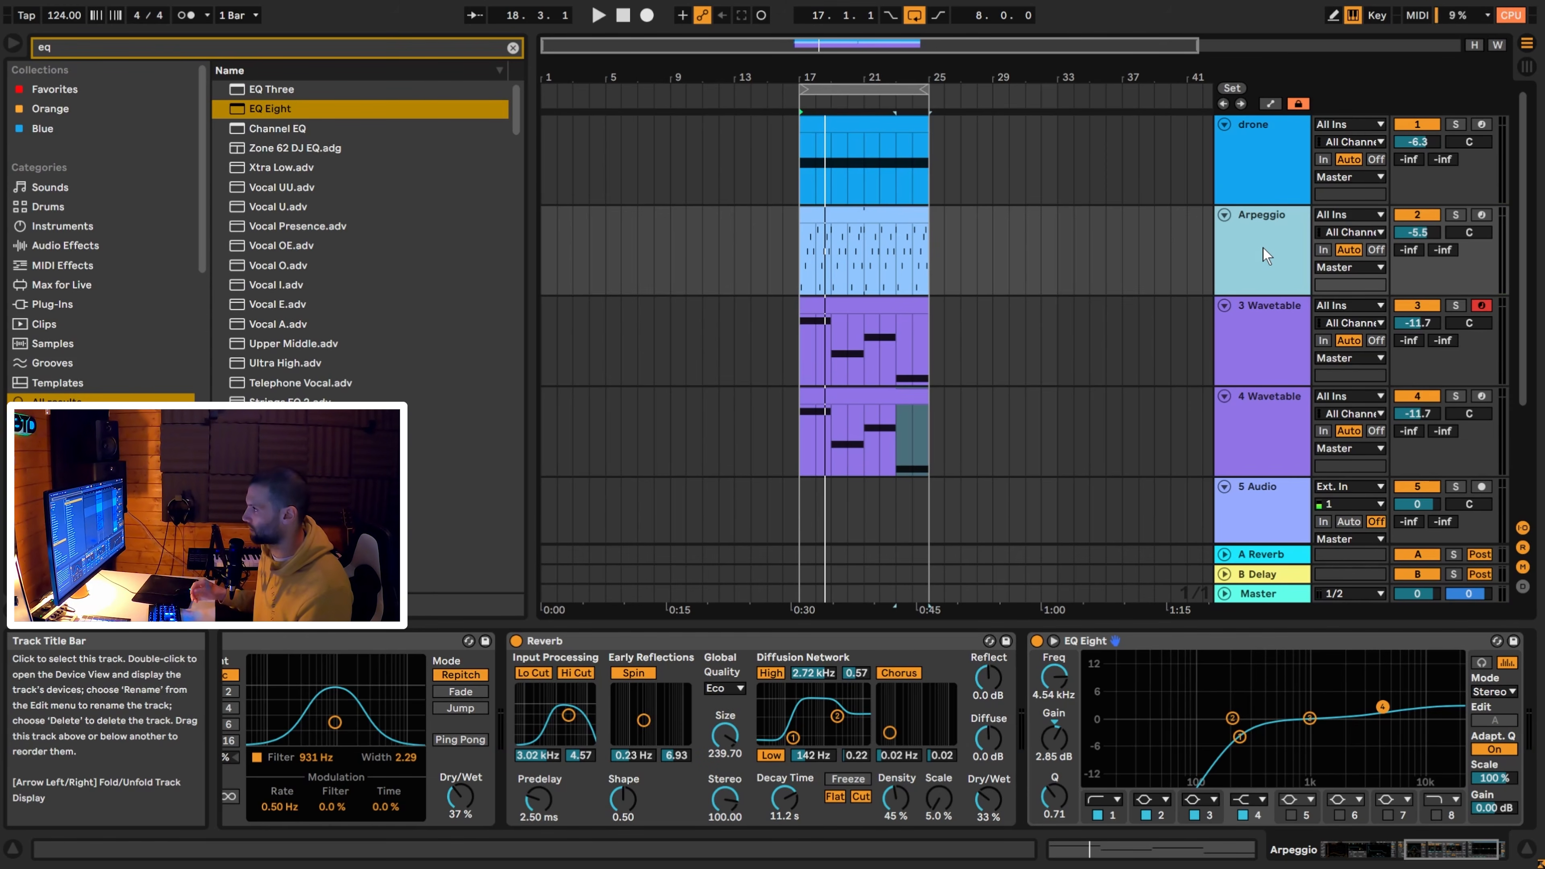
Insert a new MIDI track below the drone and search the instruments for "string", browsing the Analog presets.
{"action": "left_click", "coordinate": [1260, 180]}
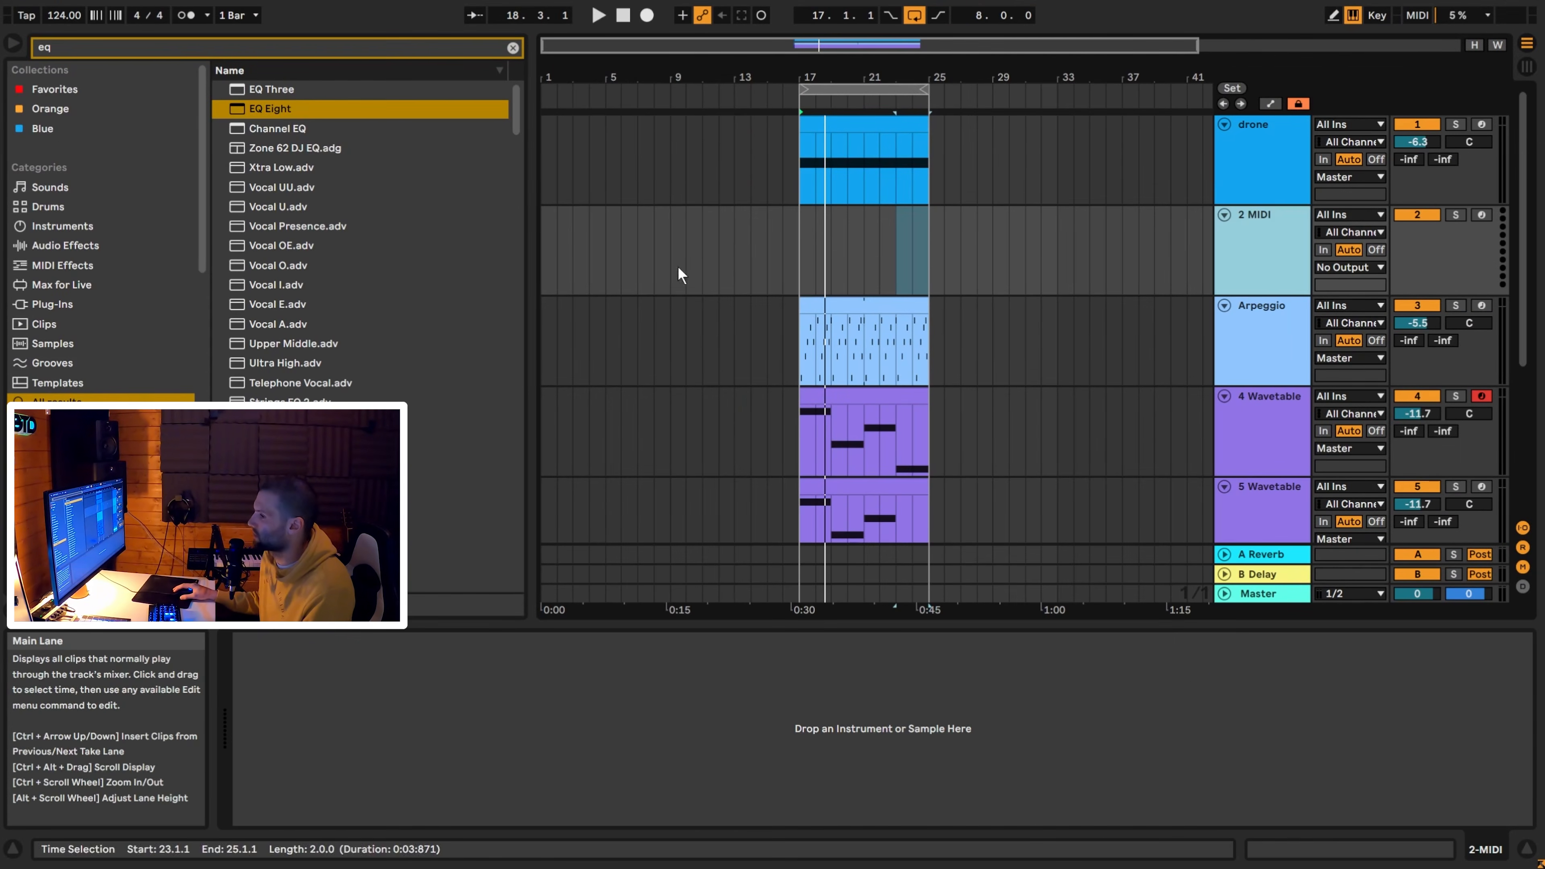
{"action": "left_click", "coordinate": [77, 230]}
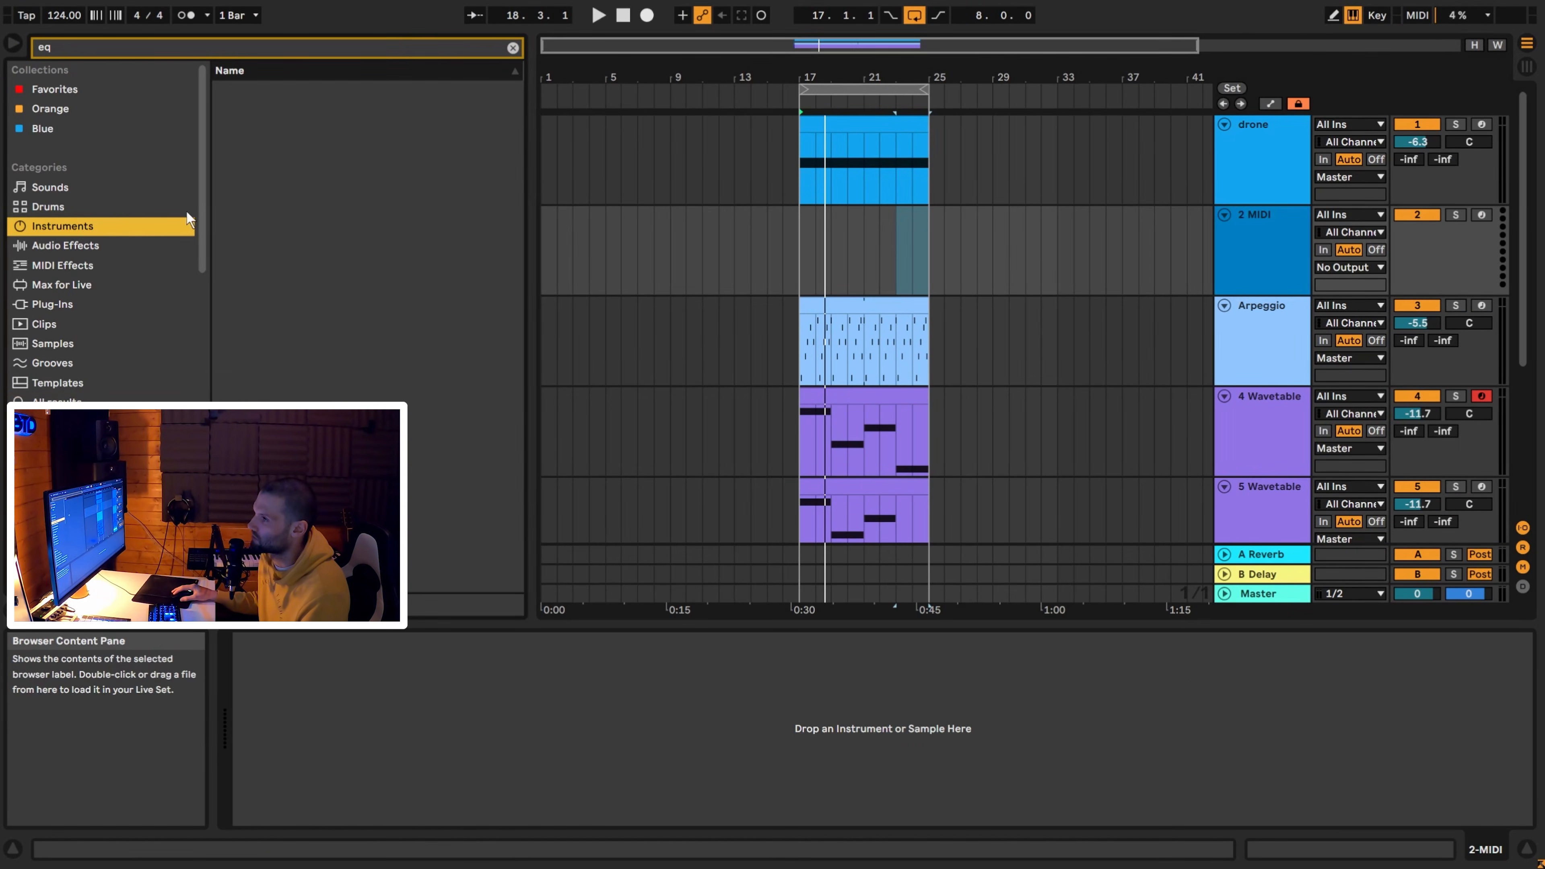
{"action": "left_click", "coordinate": [513, 47]}
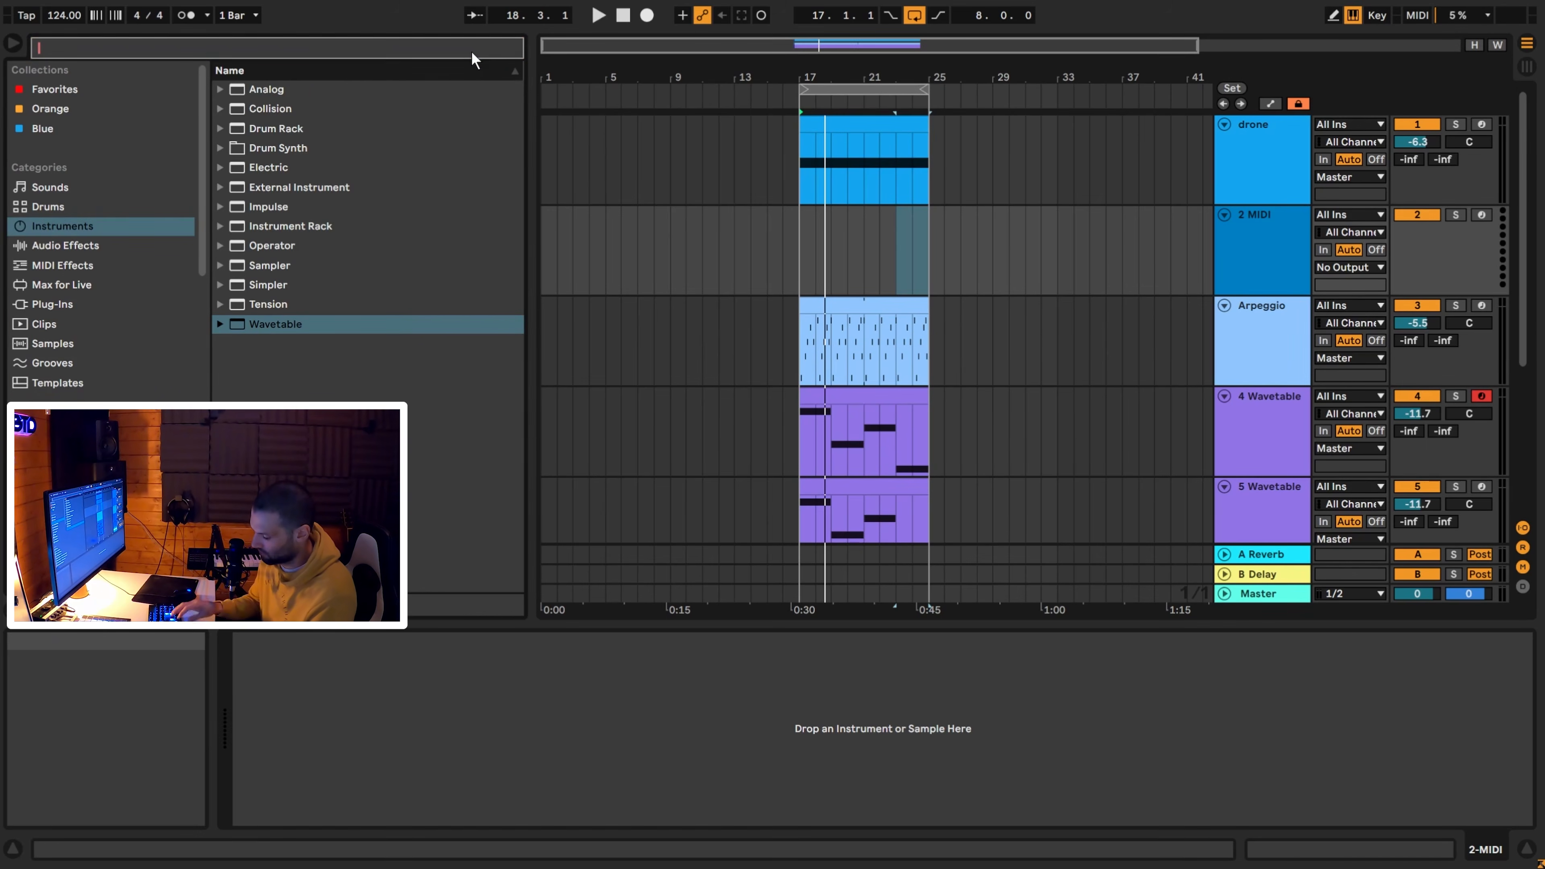
{"action": "type", "text": "string"}
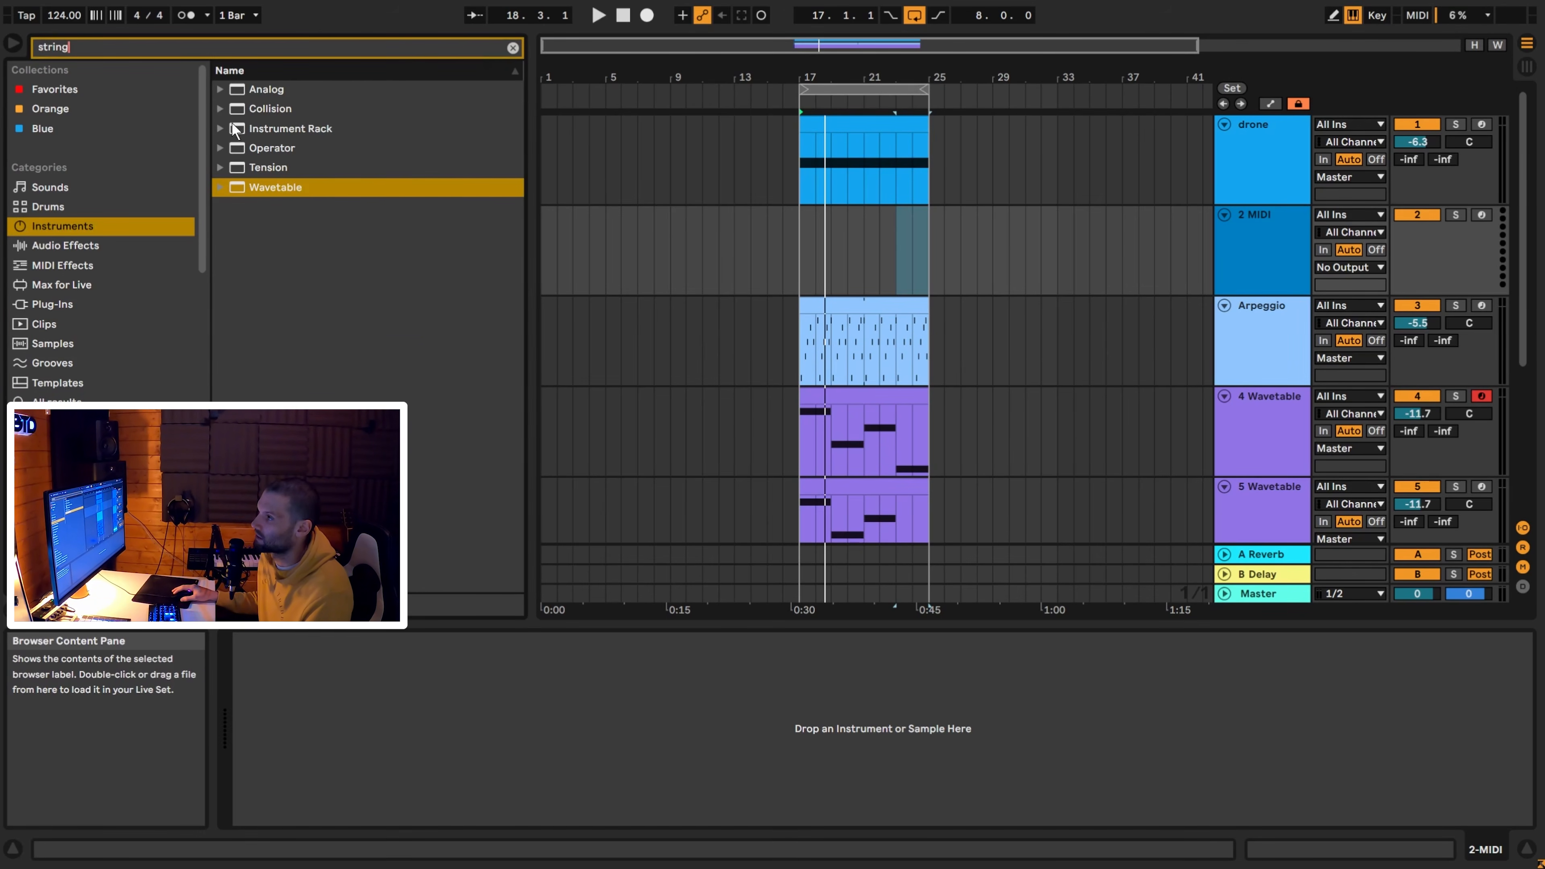
{"action": "left_click", "coordinate": [222, 88]}
{"action": "left_click", "coordinate": [231, 103]}
{"action": "left_click", "coordinate": [230, 103]}
{"action": "left_click", "coordinate": [222, 88]}
Search the instruments for "off wo" and load the Off World Strings preset onto the new MIDI track.
{"action": "key", "text": "BackSpace"}
{"action": "key", "text": "BackSpace"}
{"action": "key", "text": "BackSpace"}
{"action": "key", "text": "BackSpace"}
{"action": "key", "text": "BackSpace"}
{"action": "key", "text": "BackSpace"}
{"action": "type", "text": "off"}
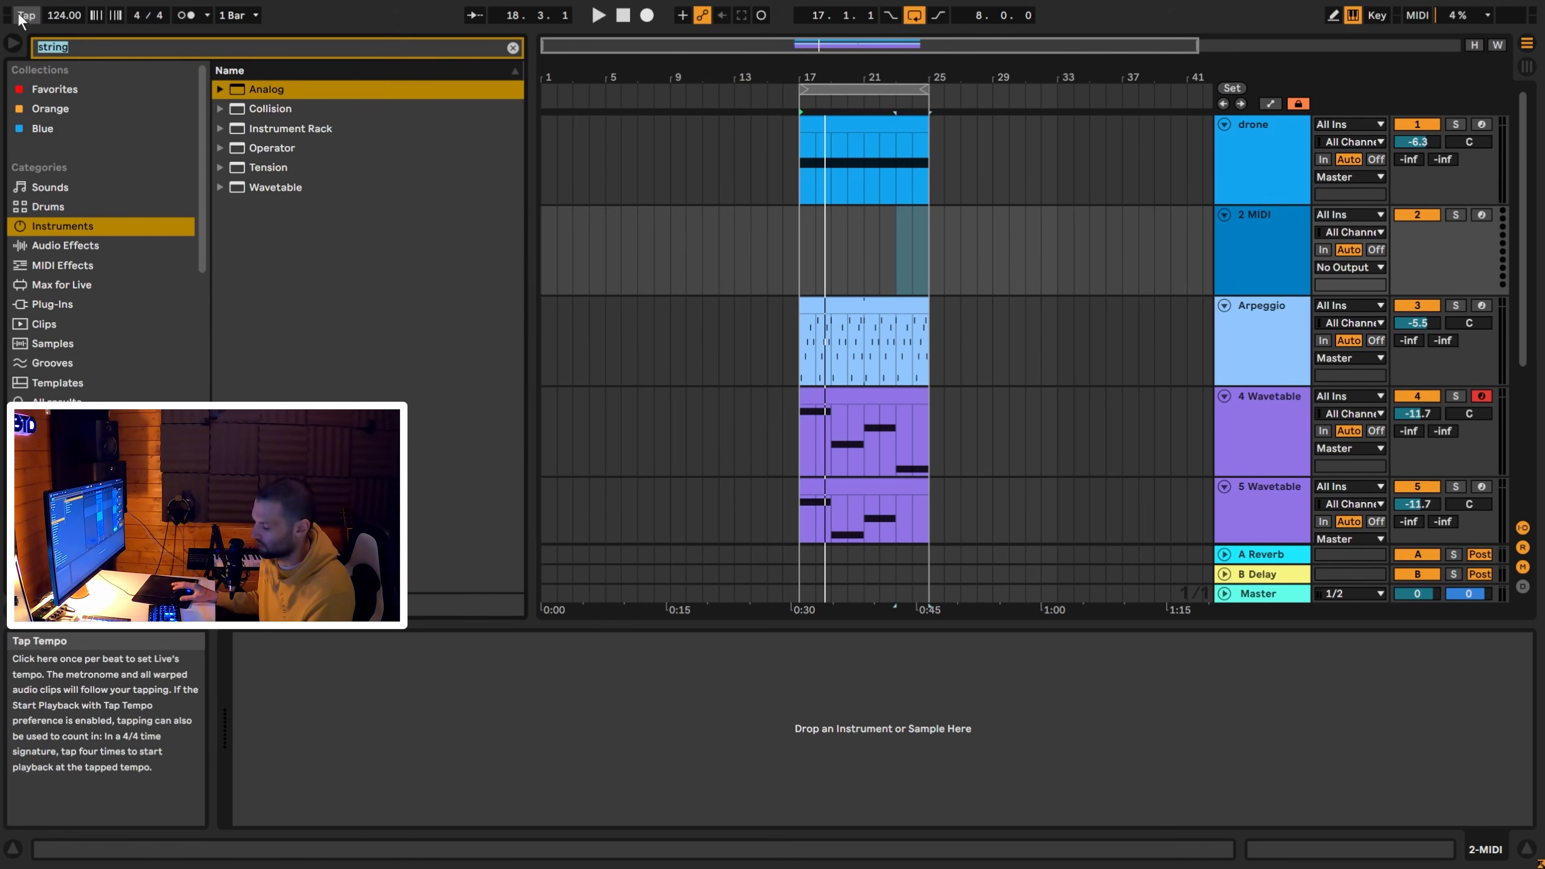
{"action": "type", "text": " wo"}
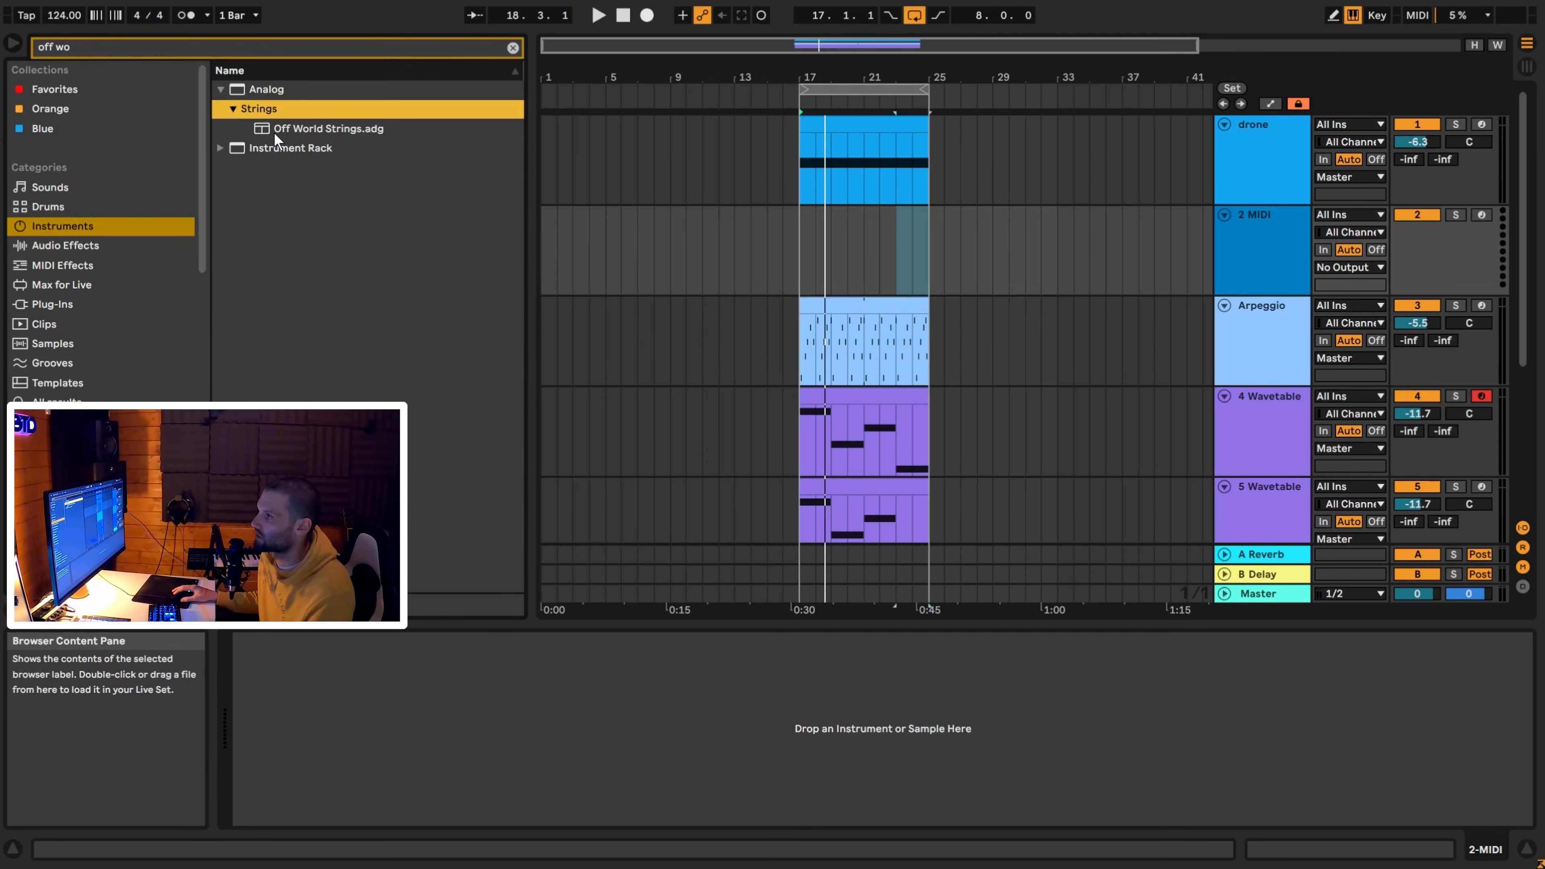
{"action": "double_click", "coordinate": [292, 128]}
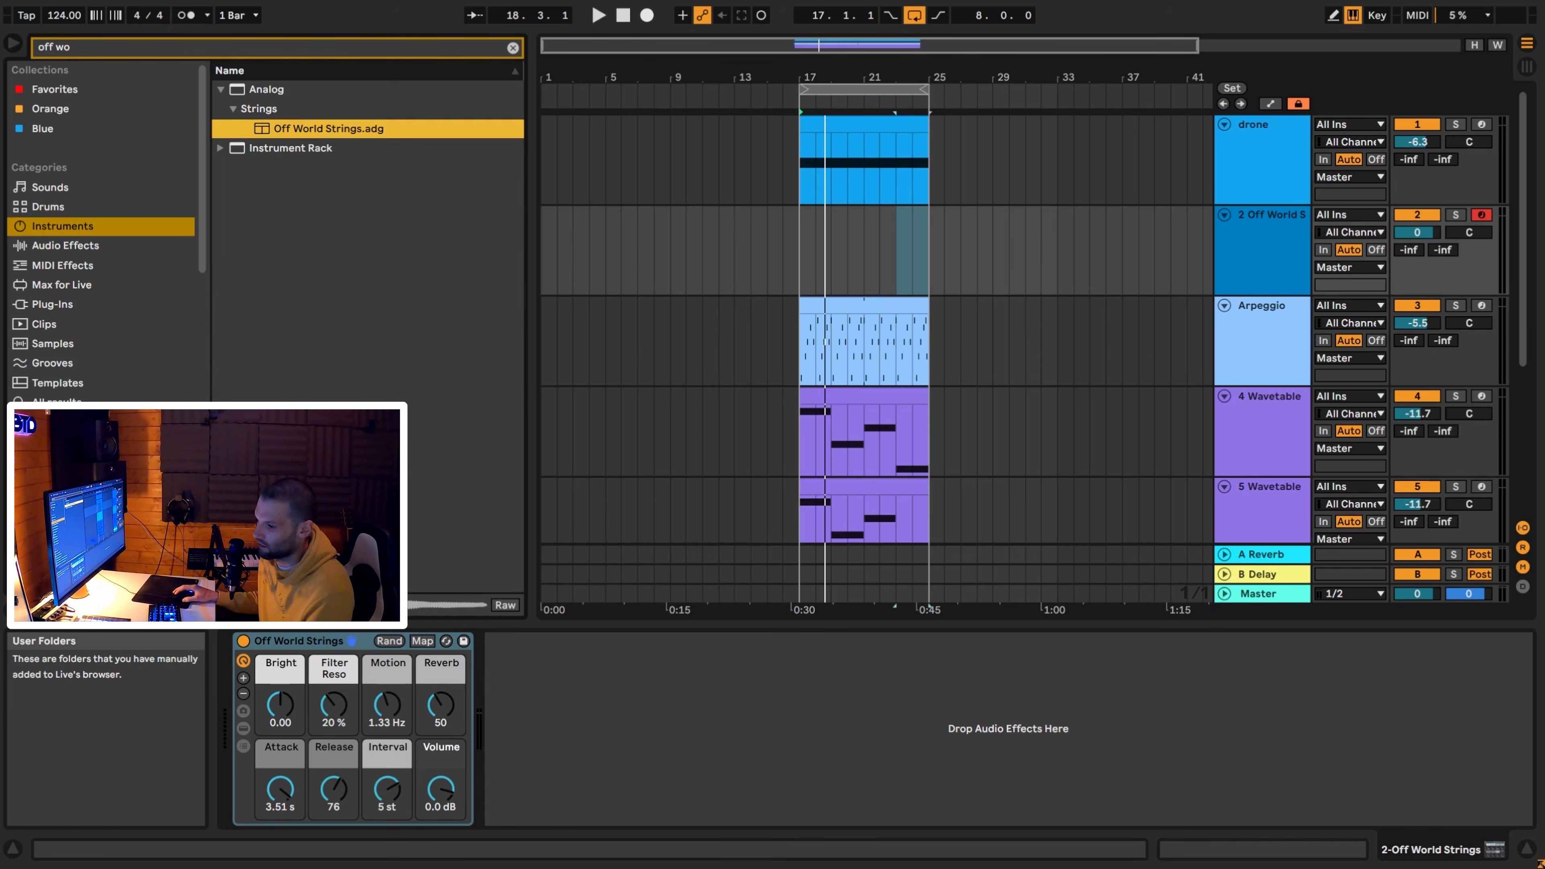
Create an empty eight-bar MIDI clip from bar 17 to 25 on the strings track and set its note grid to 1/4.
{"action": "left_click_drag", "start_coordinate": [801, 252], "coordinate": [900, 254]}
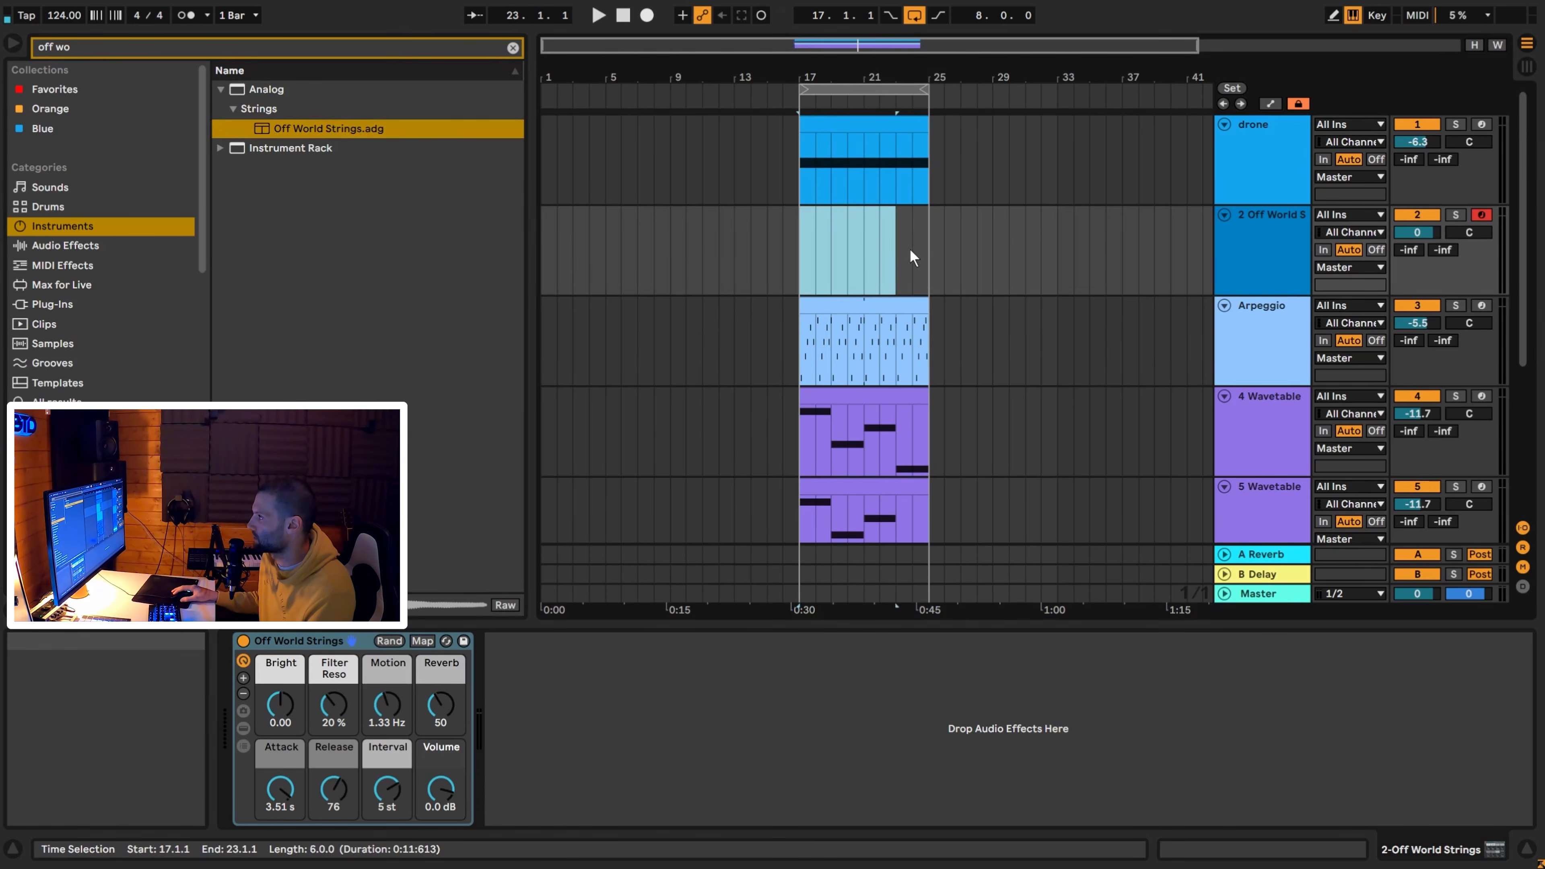
{"action": "key", "text": "ctrl+shift+m"}
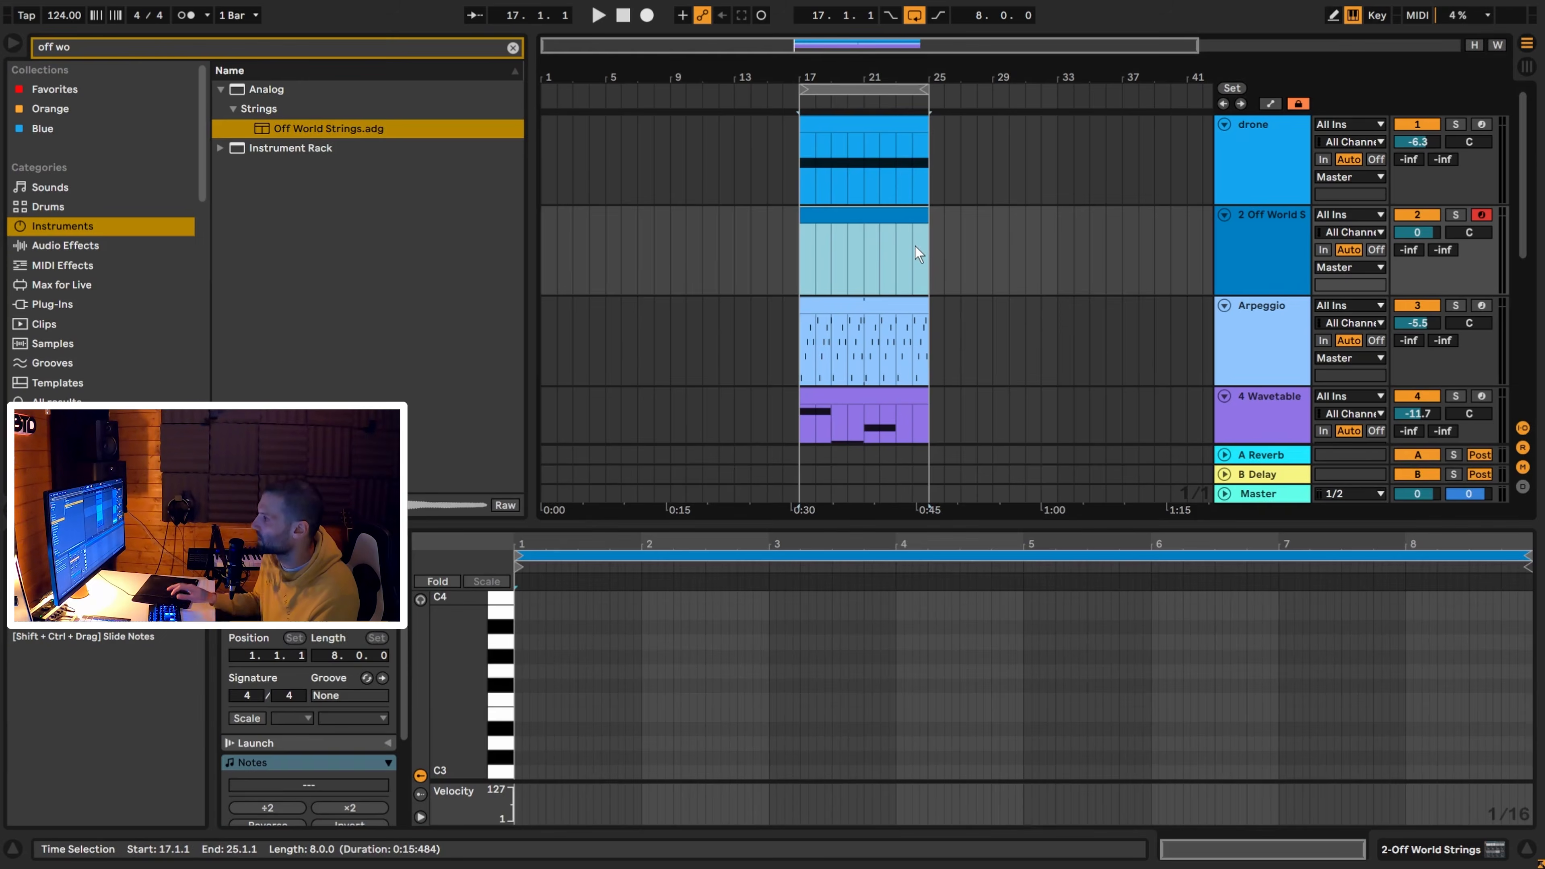
{"action": "left_click", "coordinate": [830, 335]}
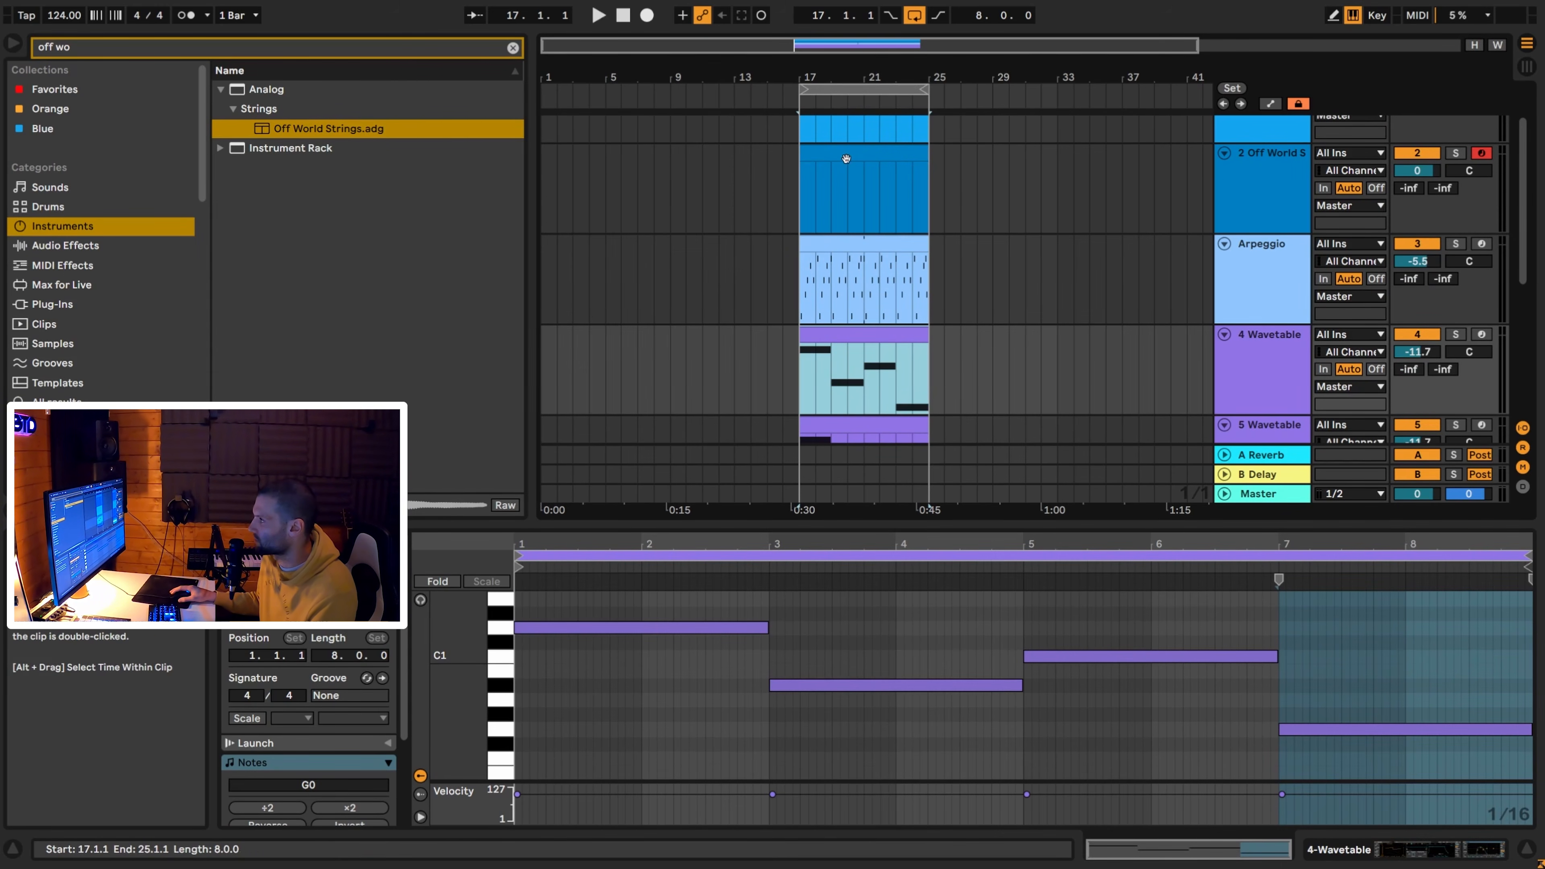
{"action": "left_click", "coordinate": [832, 162]}
{"action": "right_click", "coordinate": [643, 645]}
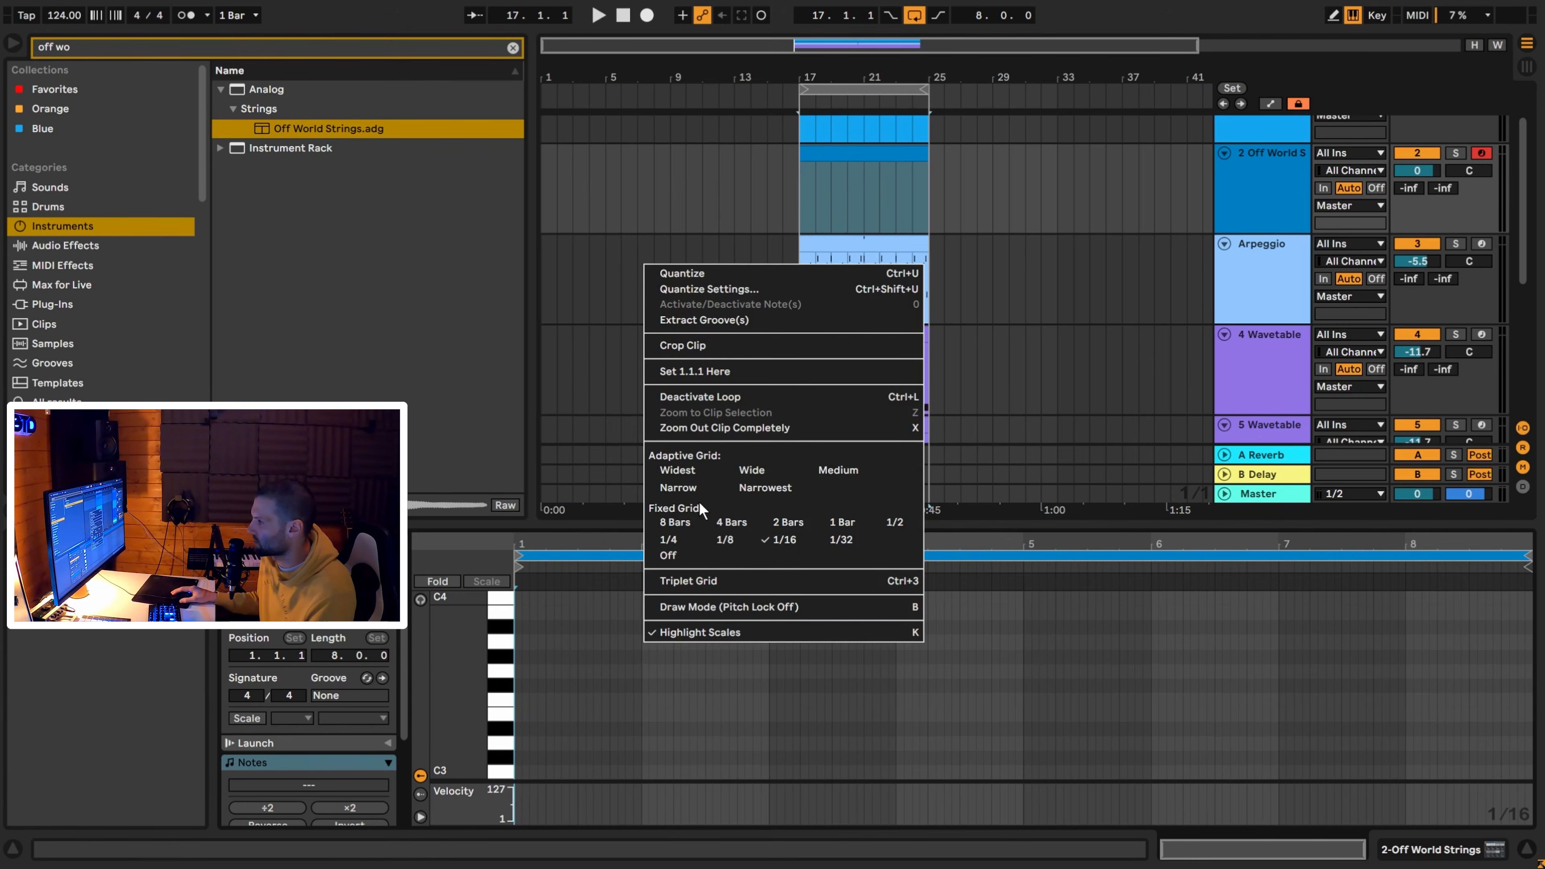
{"action": "left_click", "coordinate": [681, 488]}
Check the bassline clip's notes, draw a two-bar A3 note at the start of the strings clip, and play it back.
{"action": "left_click", "coordinate": [895, 332]}
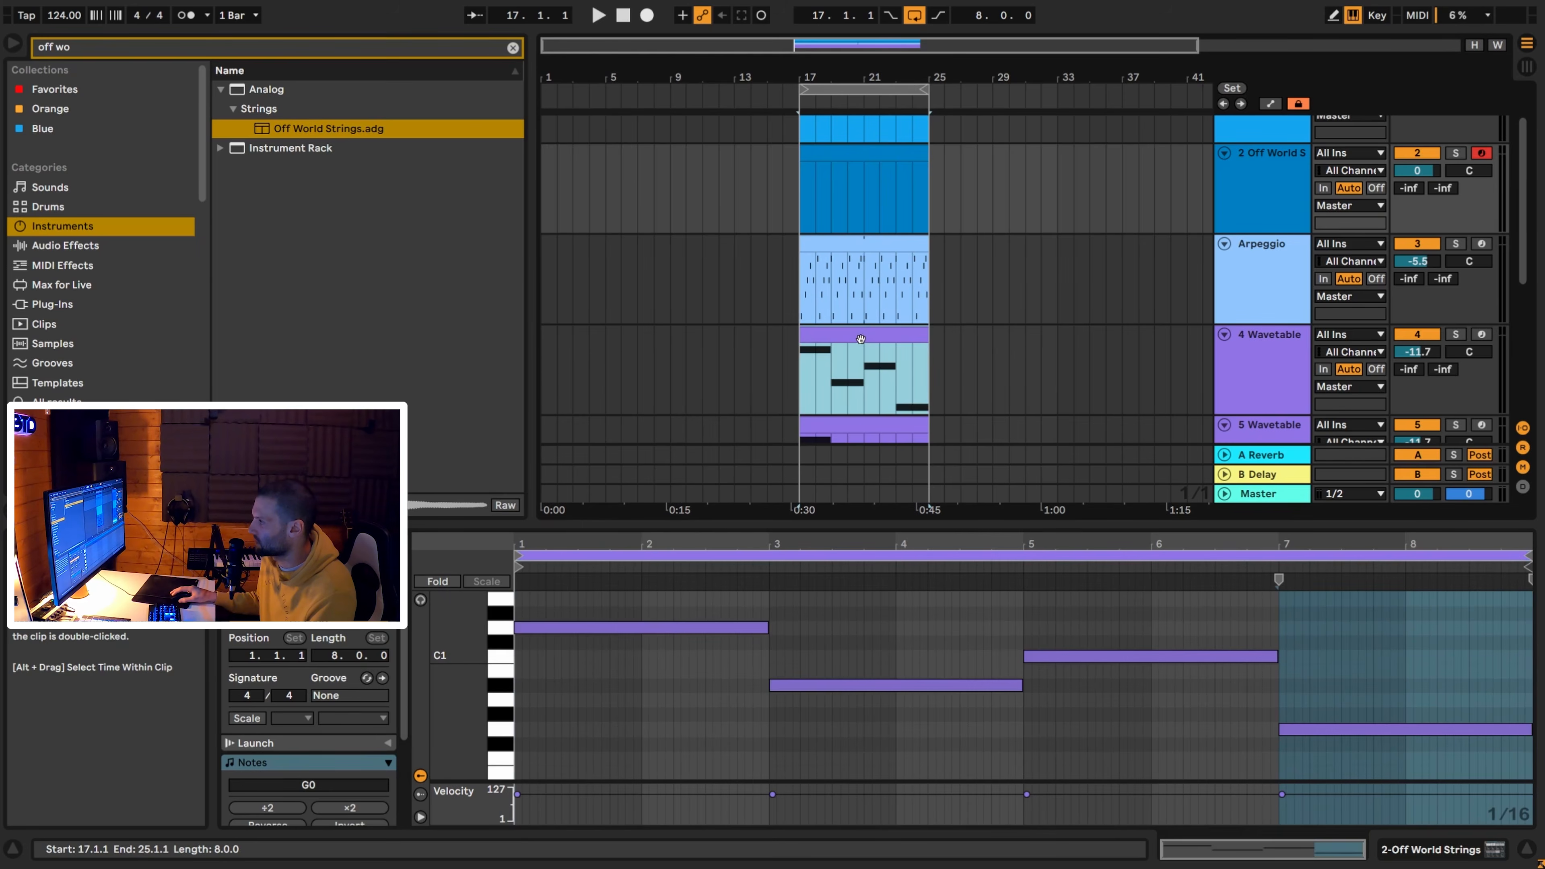
{"action": "left_click", "coordinate": [852, 152]}
{"action": "double_click", "coordinate": [852, 152]}
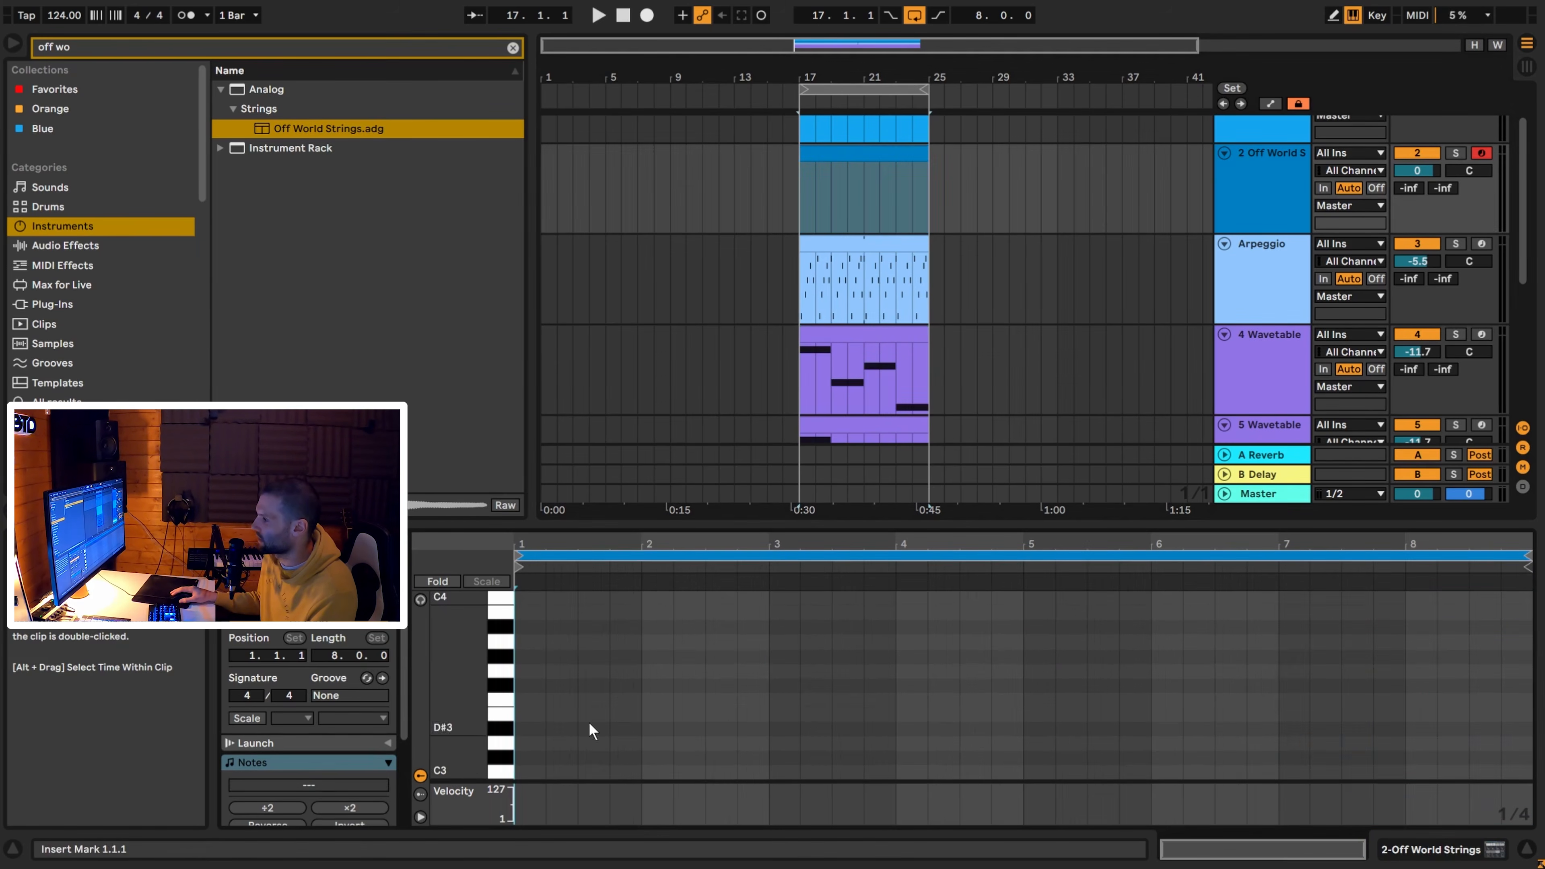
{"action": "scroll", "coordinate": [571, 661], "scroll_direction": "up", "scroll_amount": 3}
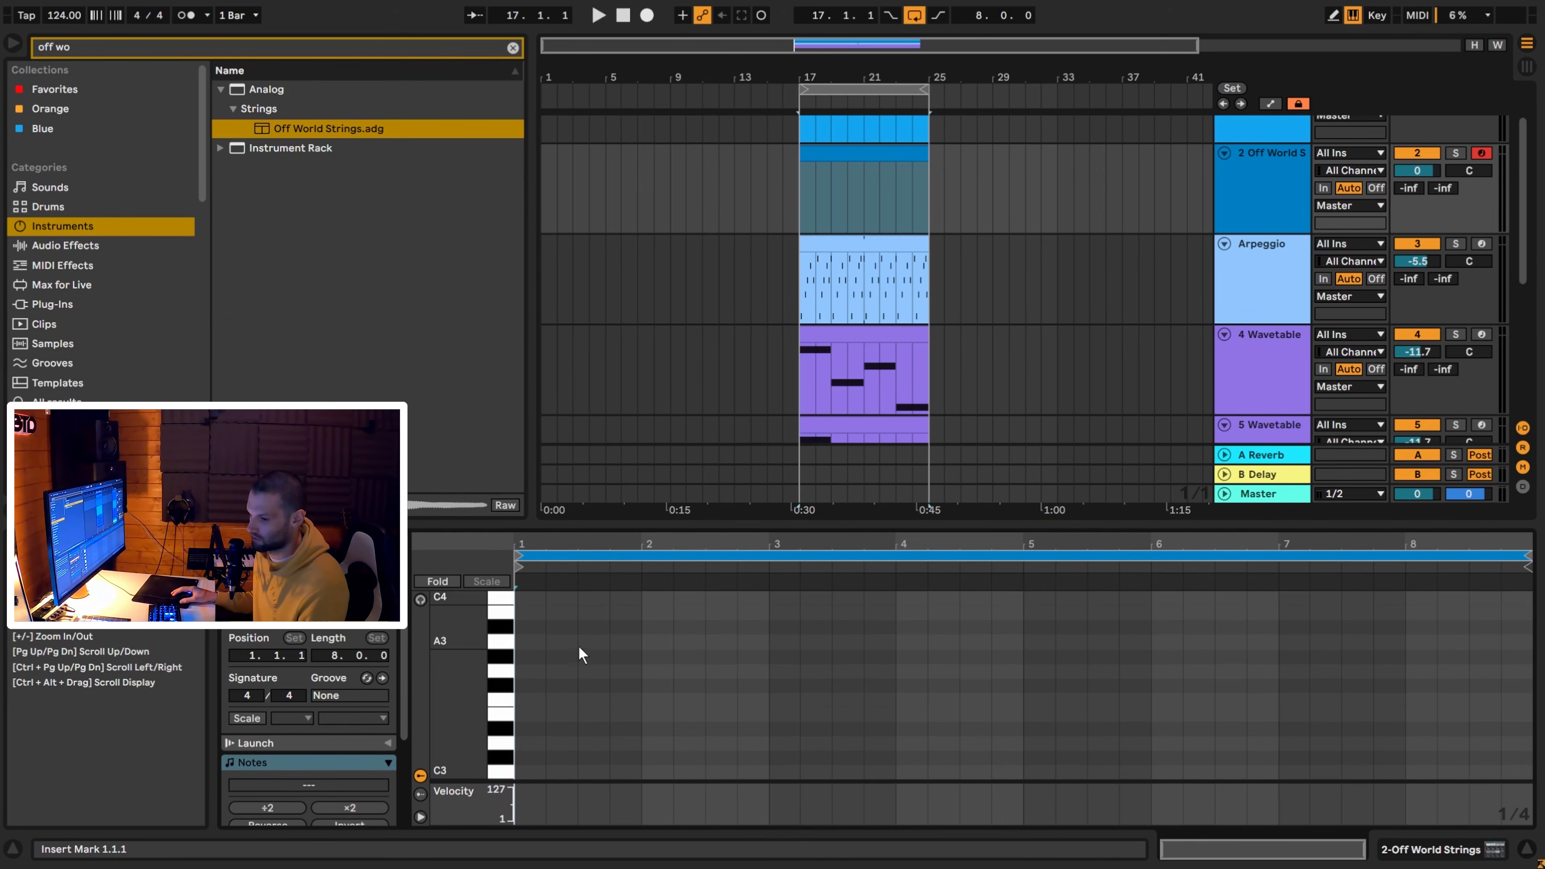
{"action": "scroll", "coordinate": [553, 660], "scroll_direction": "down", "scroll_amount": 3}
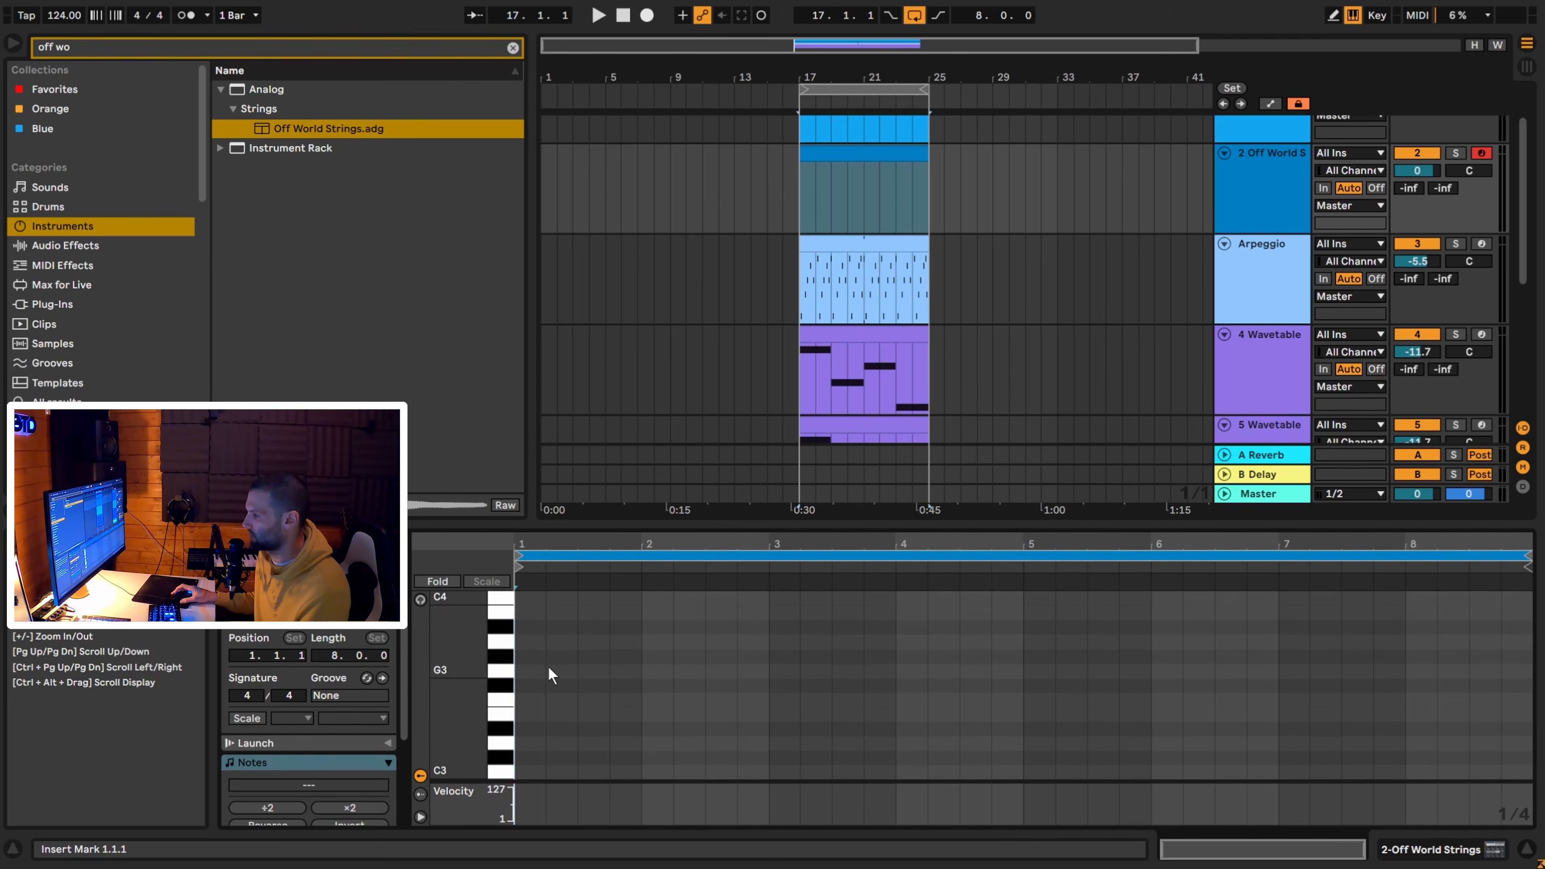
{"action": "double_click", "coordinate": [524, 641]}
{"action": "left_click_drag", "start_coordinate": [544, 643], "coordinate": [760, 653]}
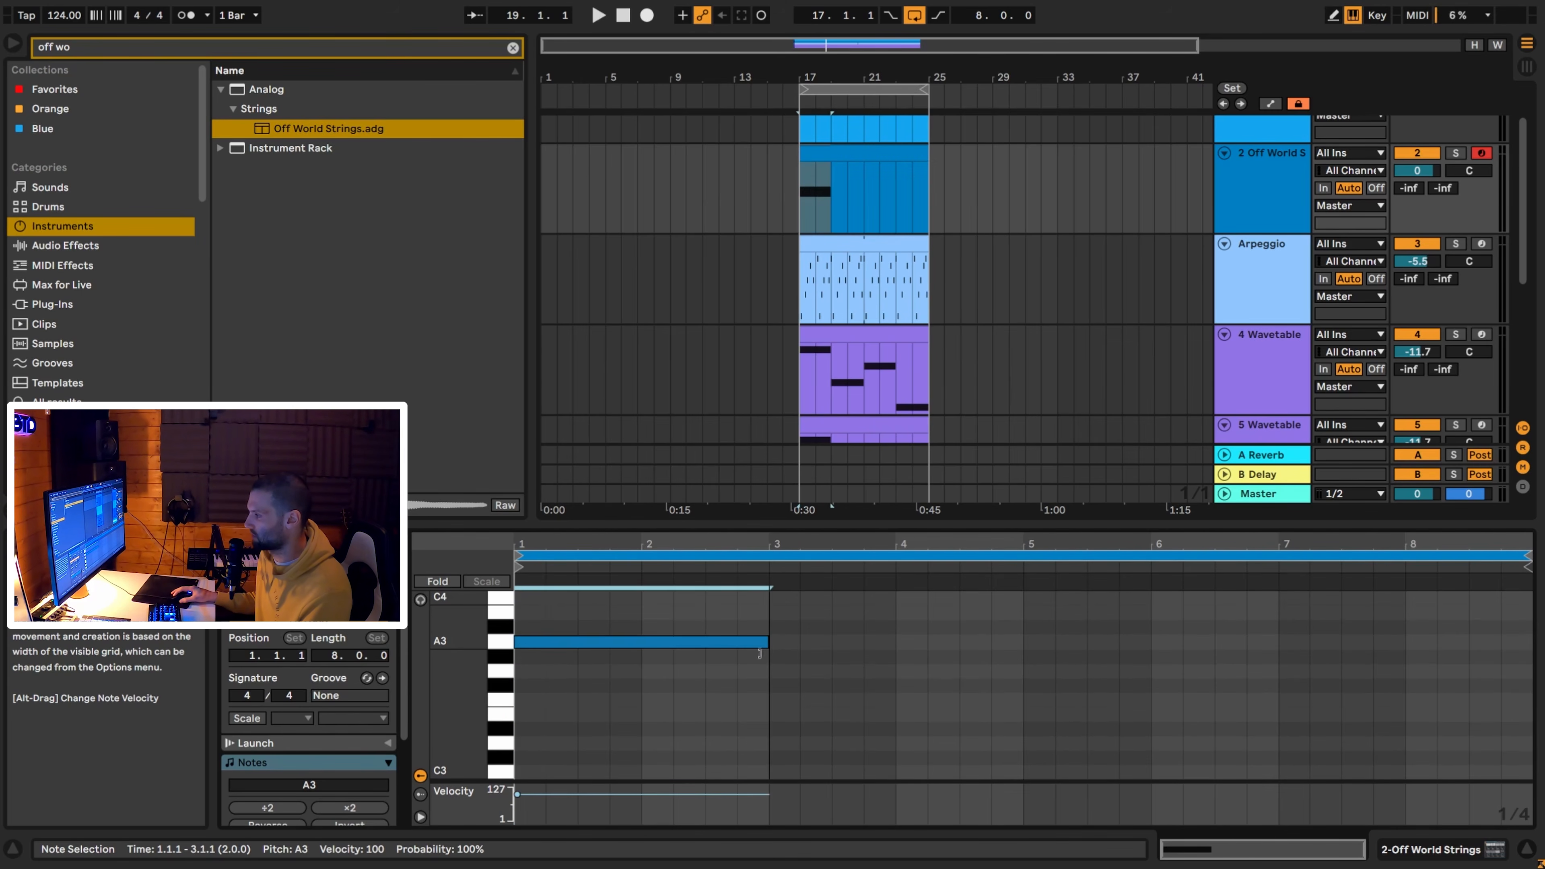
{"action": "key", "text": "space"}
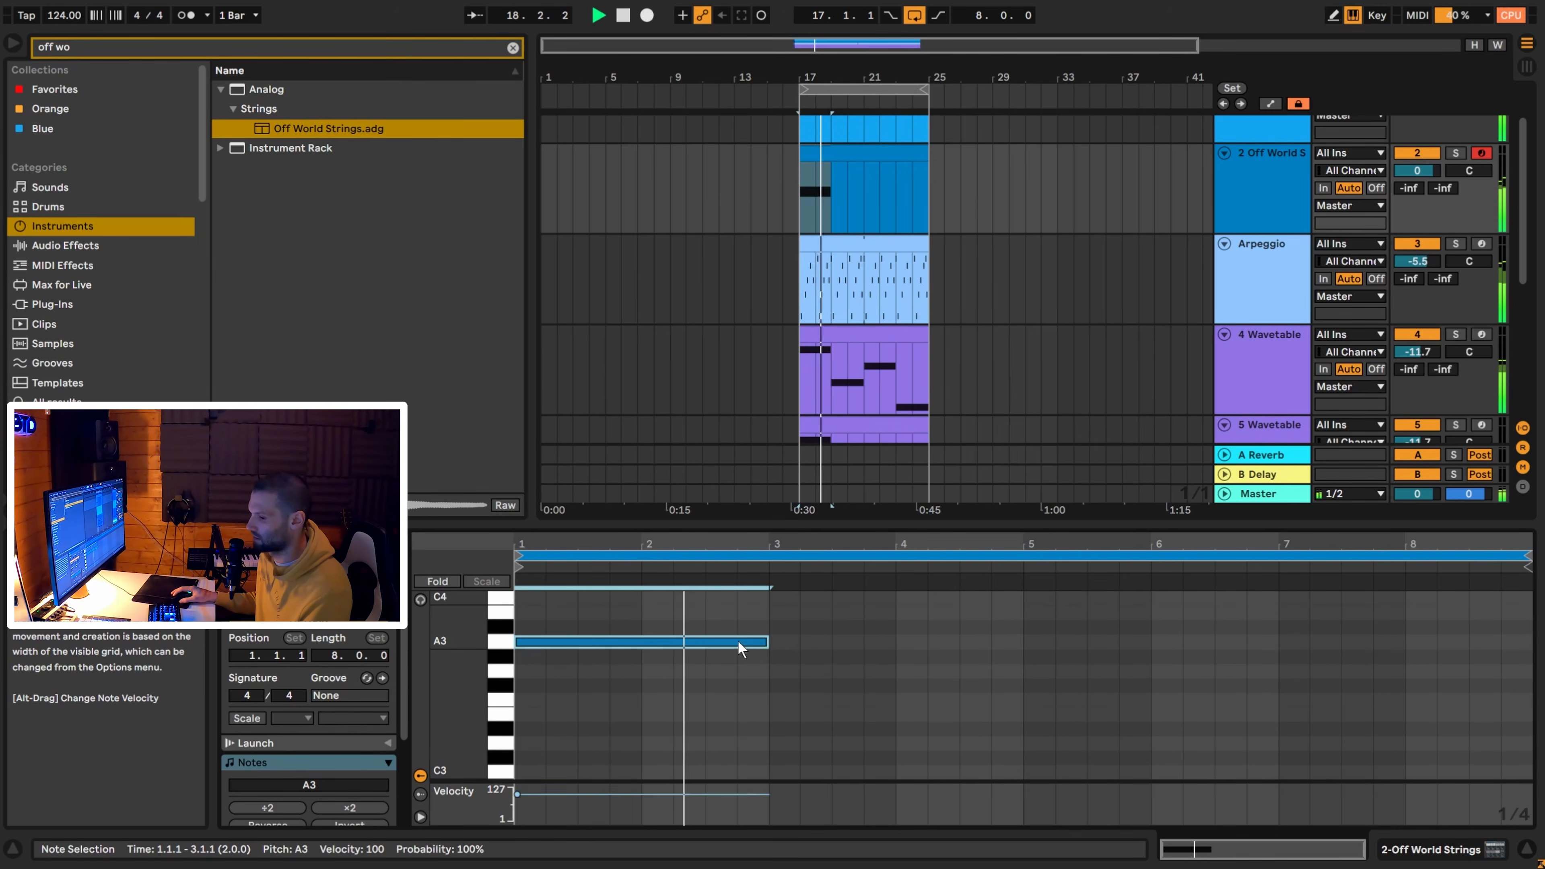
Duplicate the A3 note into clip bars 3 and 4 and transpose the copy to C3.
{"action": "key", "text": "ctrl+d"}
{"action": "left_click_drag", "start_coordinate": [820, 636], "coordinate": [827, 775]}
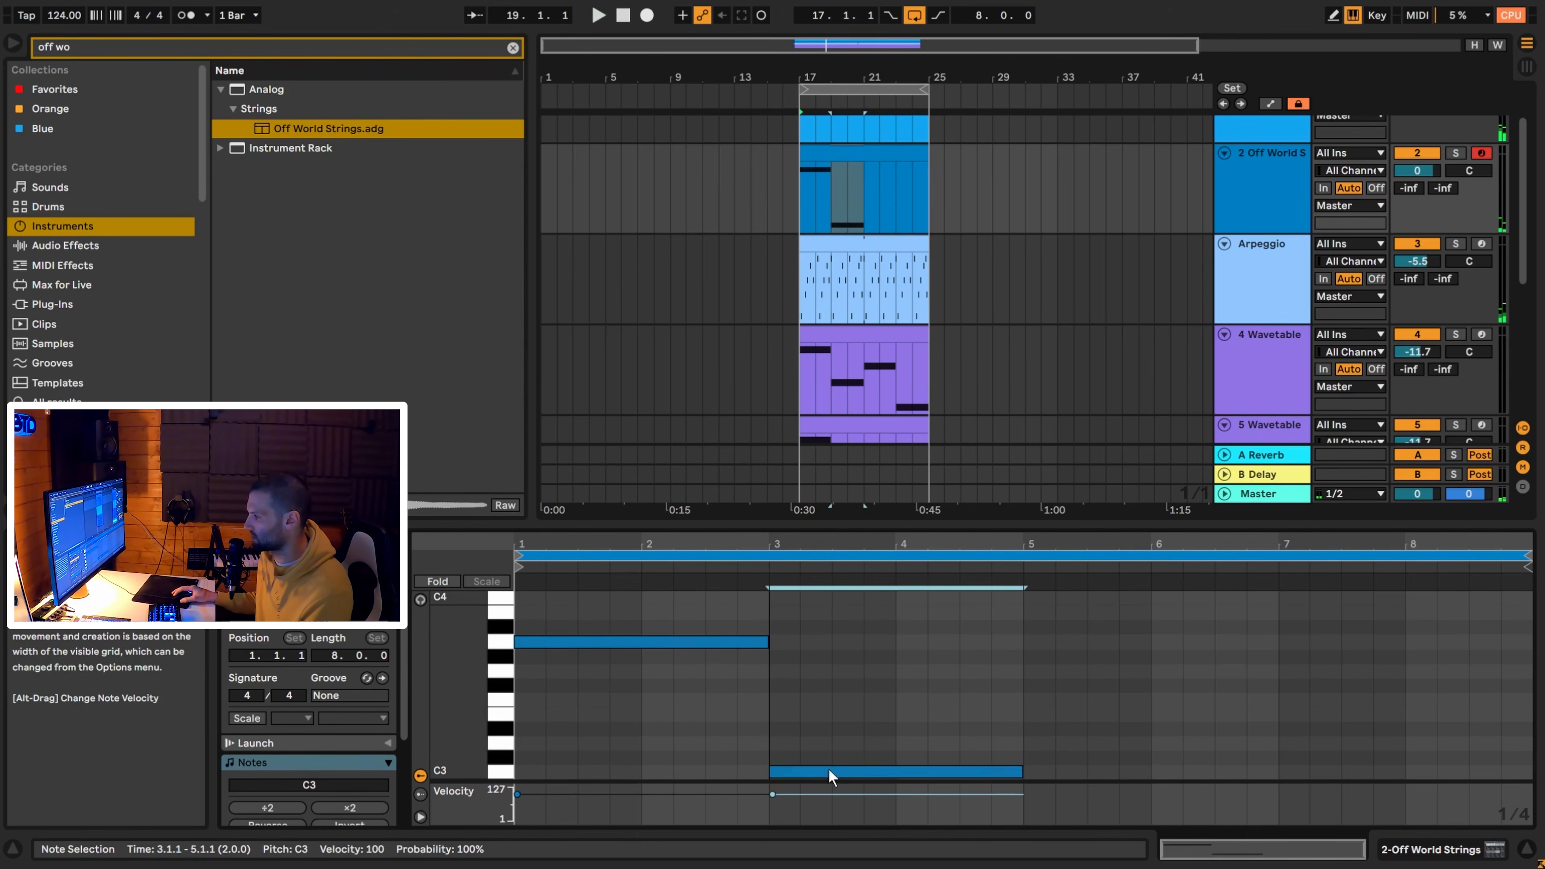
{"action": "left_click_drag", "start_coordinate": [459, 693], "coordinate": [434, 694]}
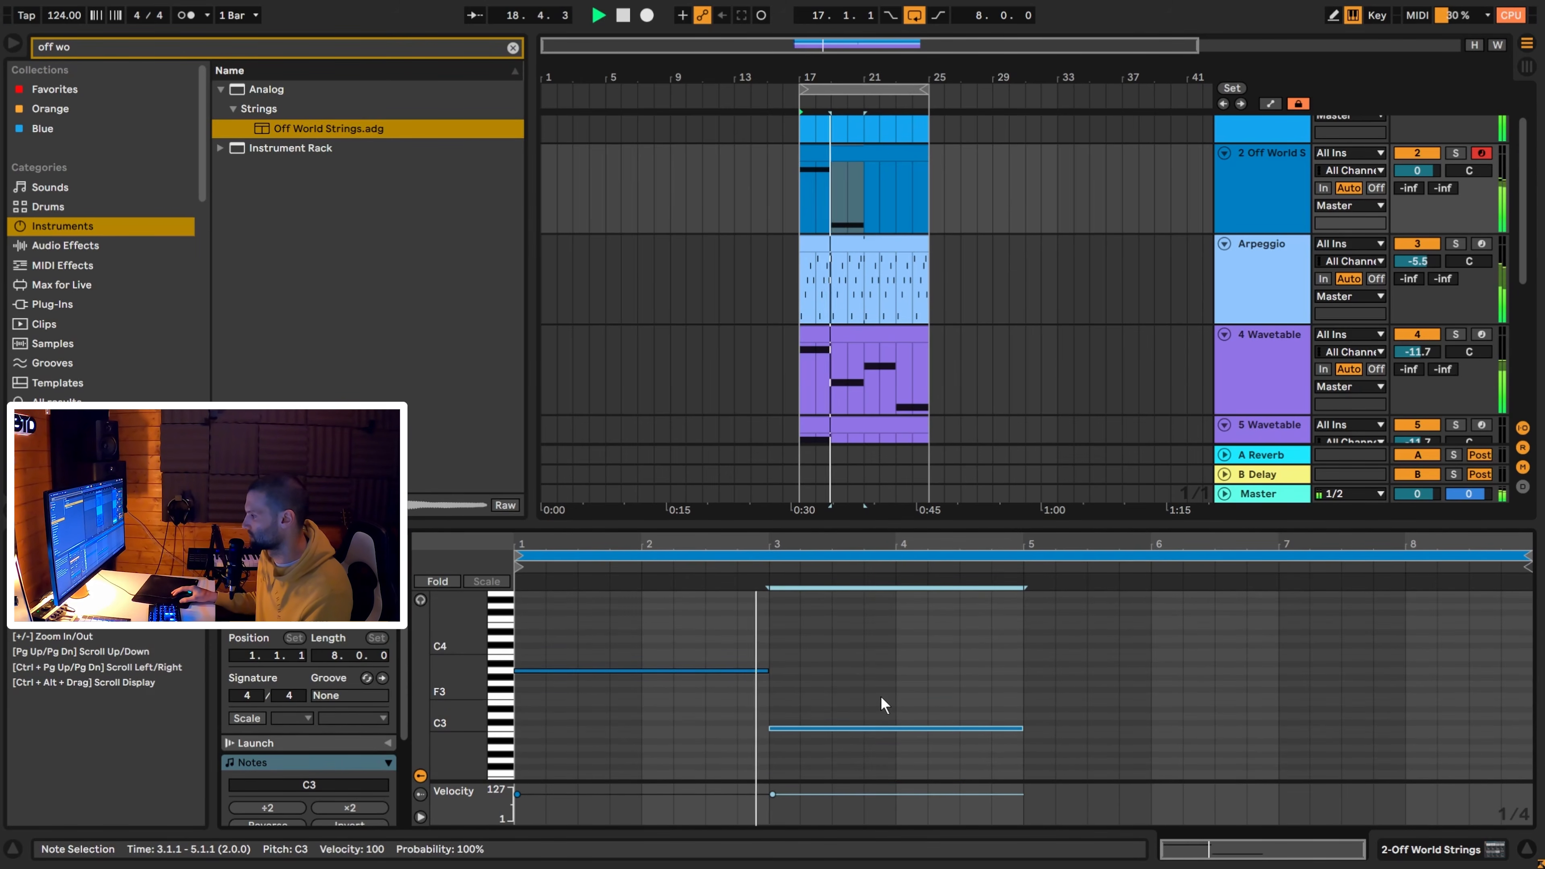
{"action": "left_click", "coordinate": [897, 698]}
{"action": "left_click_drag", "start_coordinate": [916, 696], "coordinate": [939, 778]}
Extend the strings line with two more duplicated two-bar notes, D3 at clip bar 5 and A2 at bar 7.
{"action": "key", "text": "ctrl+d"}
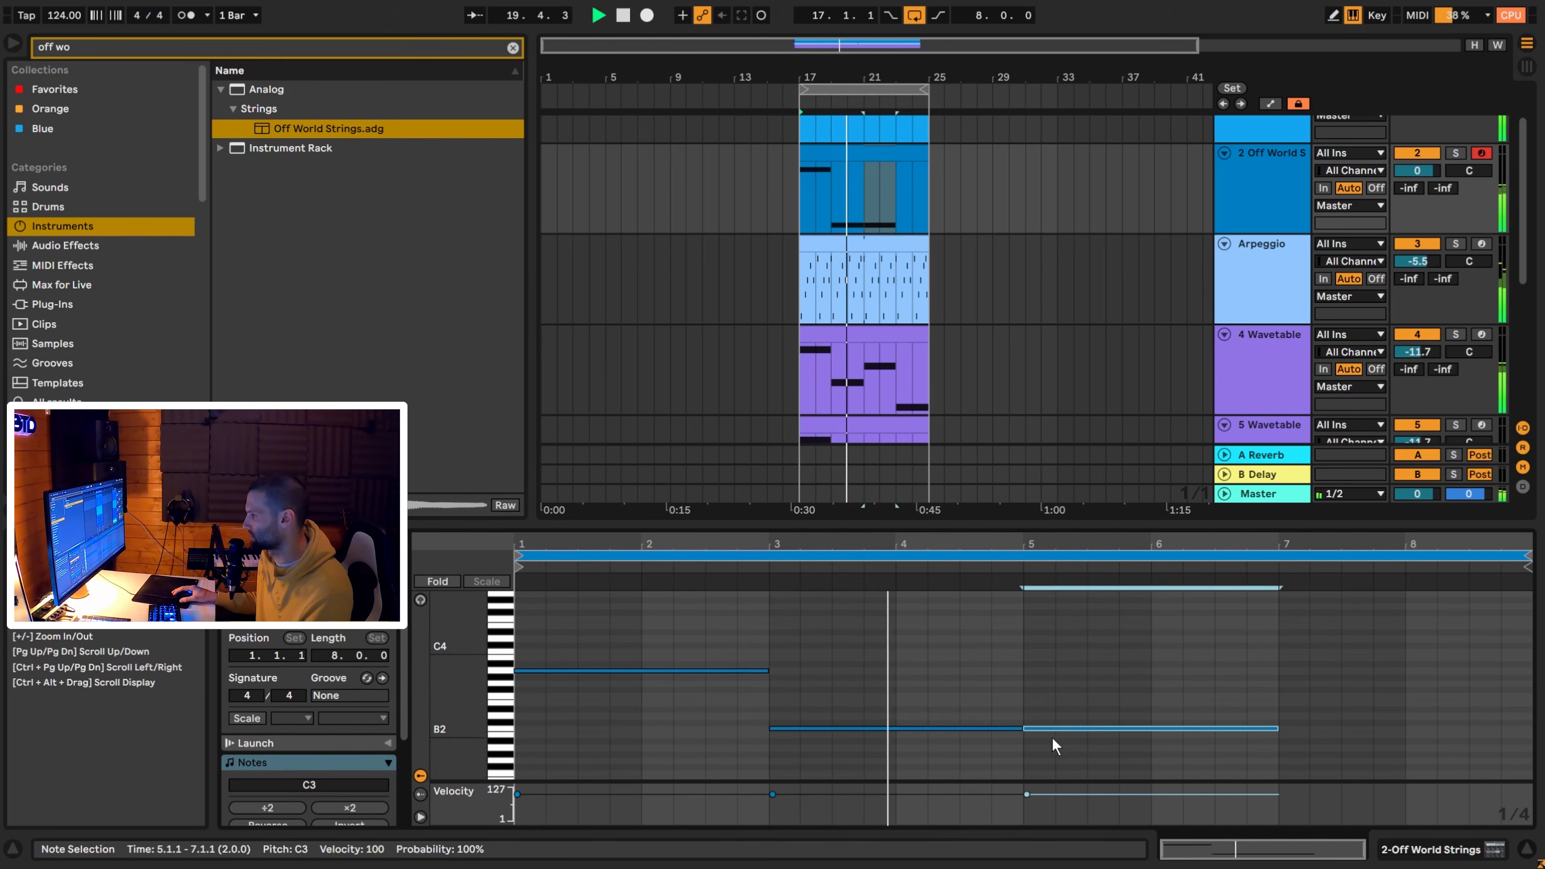
{"action": "left_click_drag", "start_coordinate": [1059, 729], "coordinate": [1058, 717]}
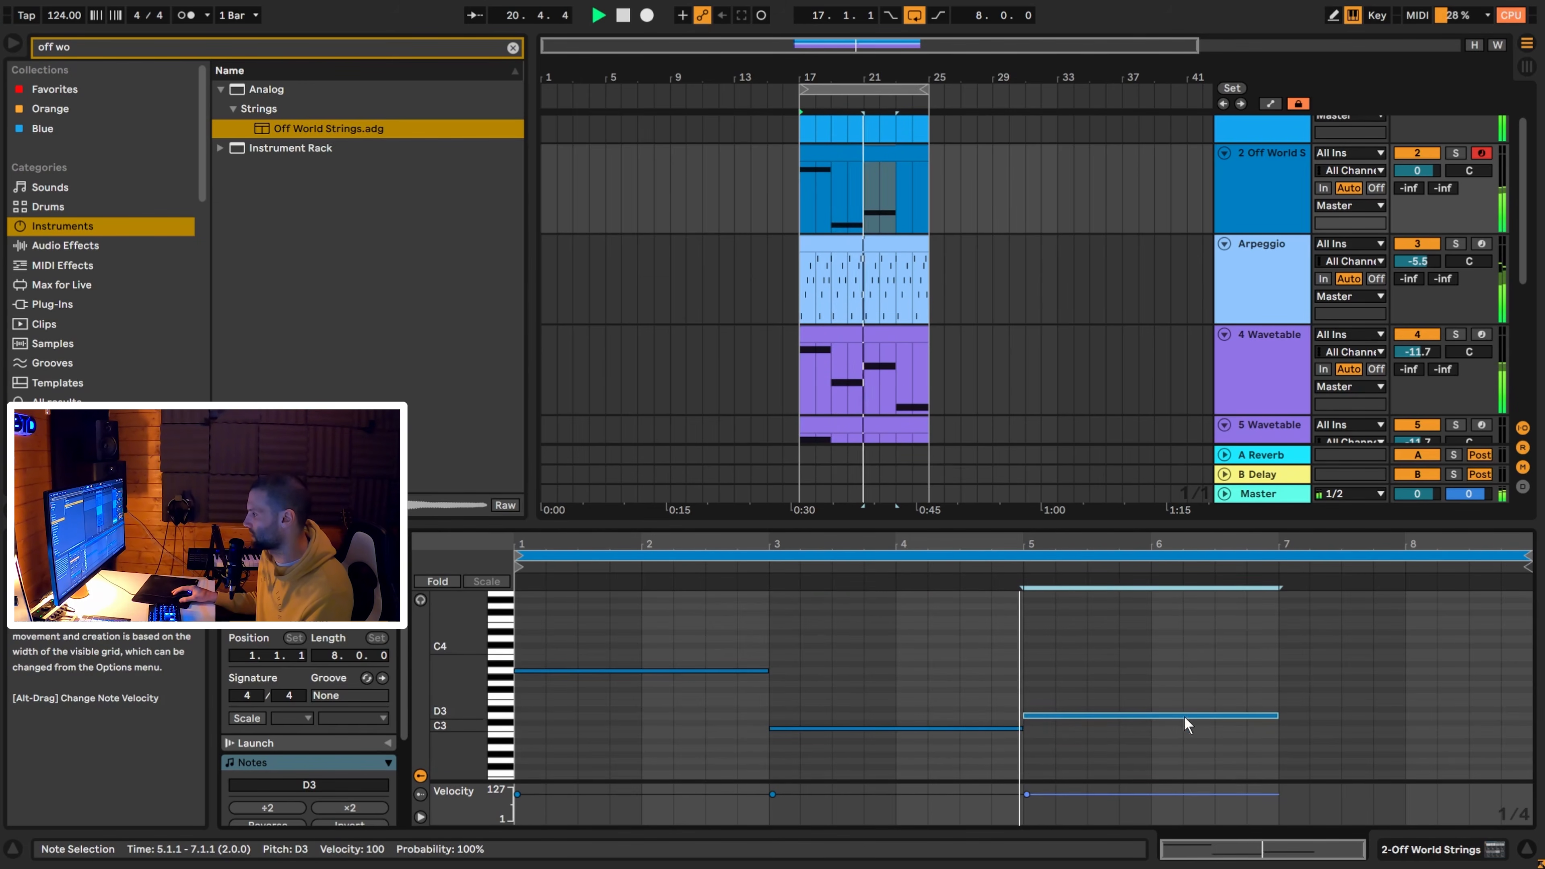
{"action": "key", "text": "ctrl+d"}
{"action": "left_click_drag", "start_coordinate": [1348, 717], "coordinate": [1344, 746]}
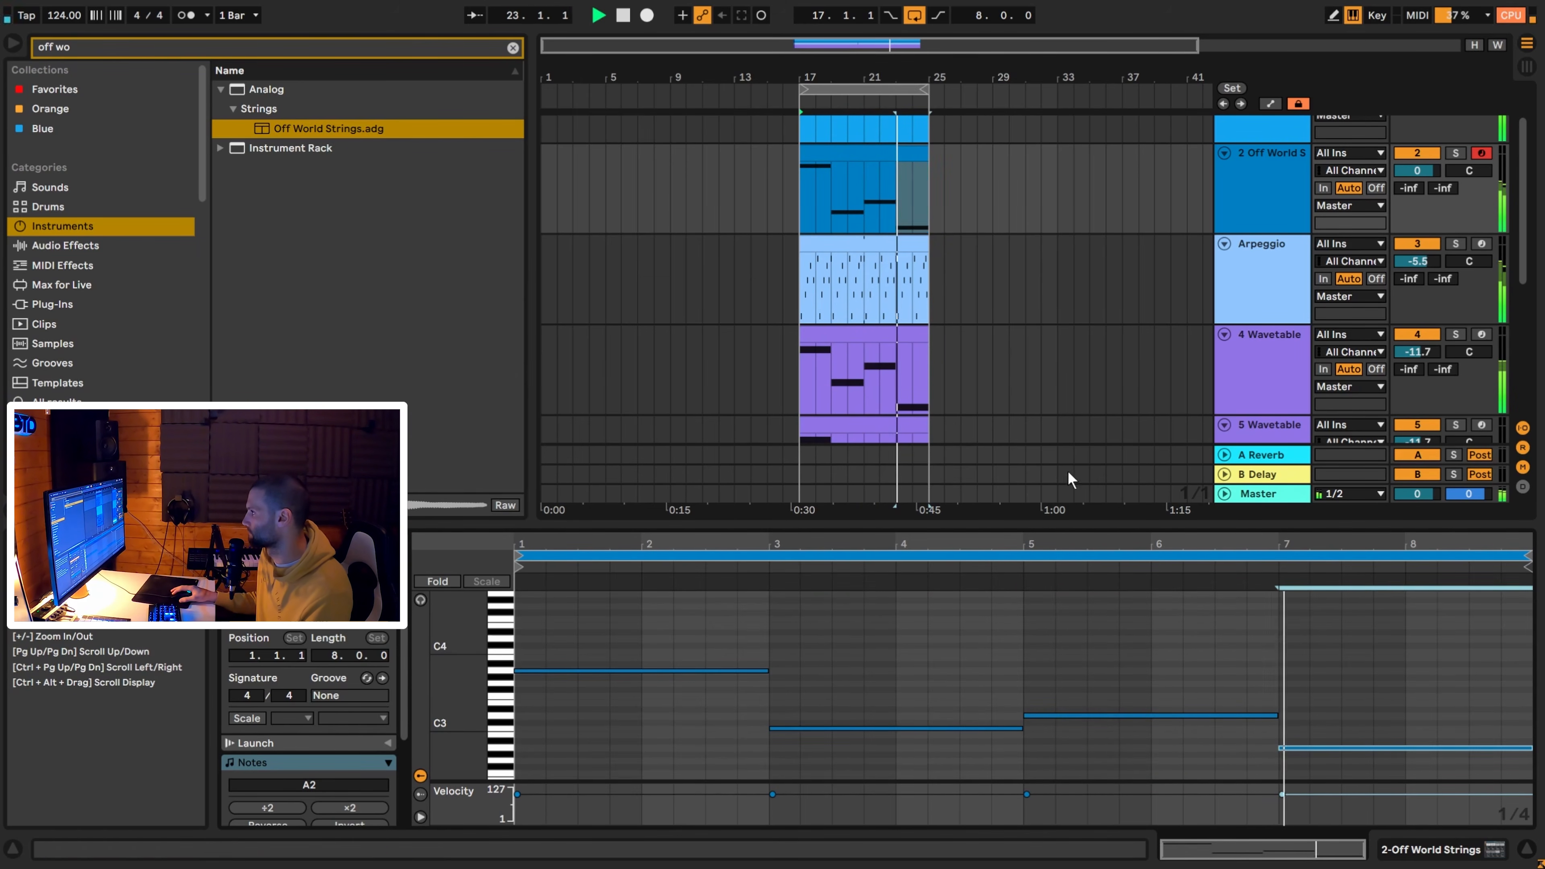
Raise the Off World Strings track volume to 2.4 dB and show the track's devices.
{"action": "left_click_drag", "start_coordinate": [1432, 172], "coordinate": [1432, 159]}
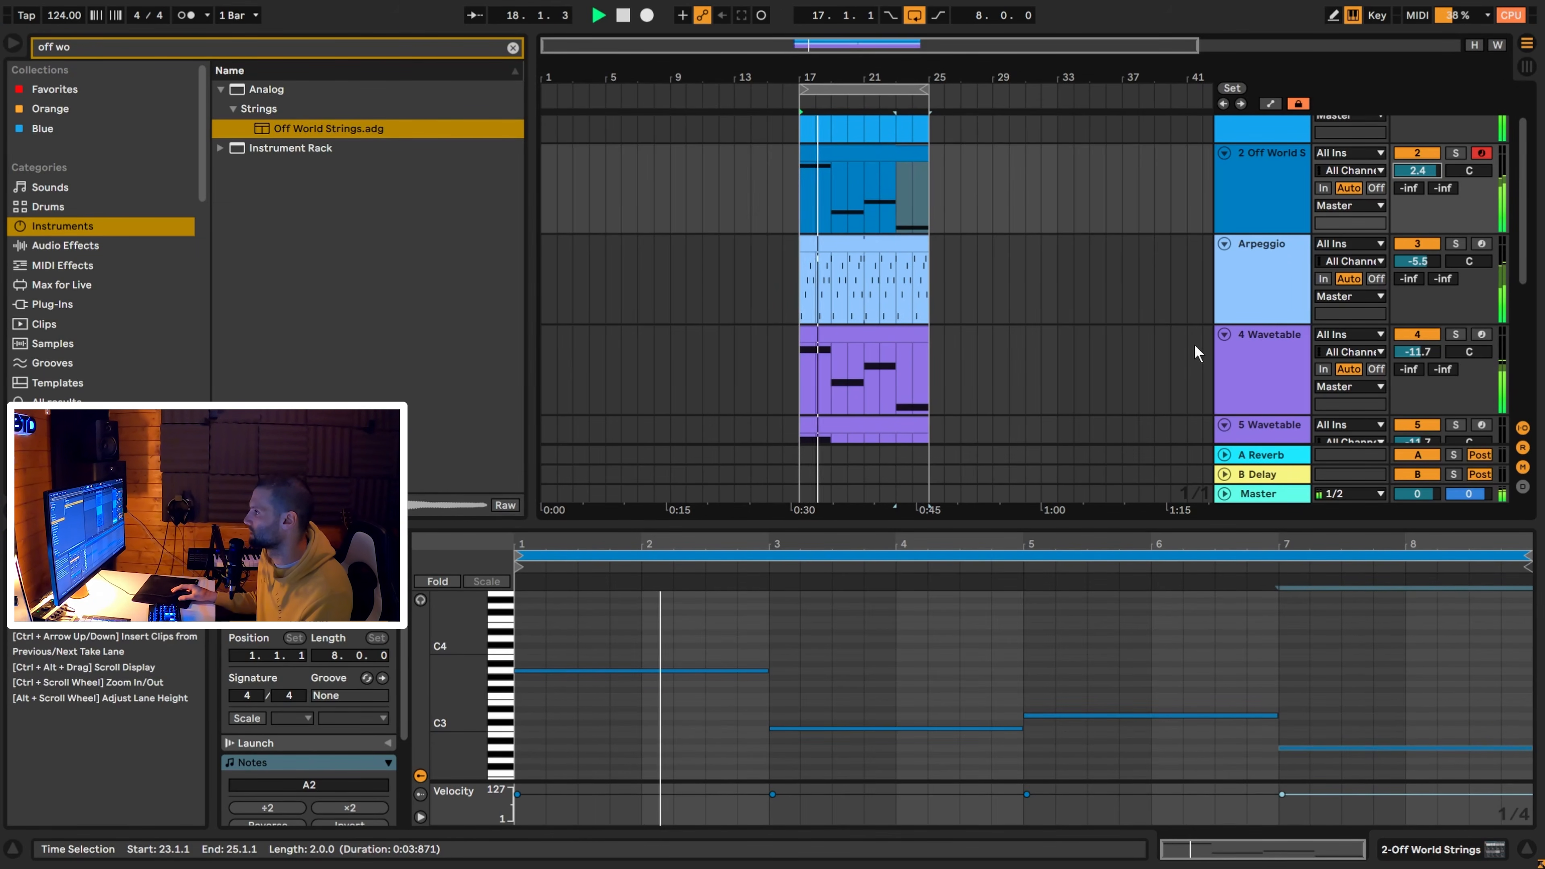
{"action": "left_click", "coordinate": [1253, 216]}
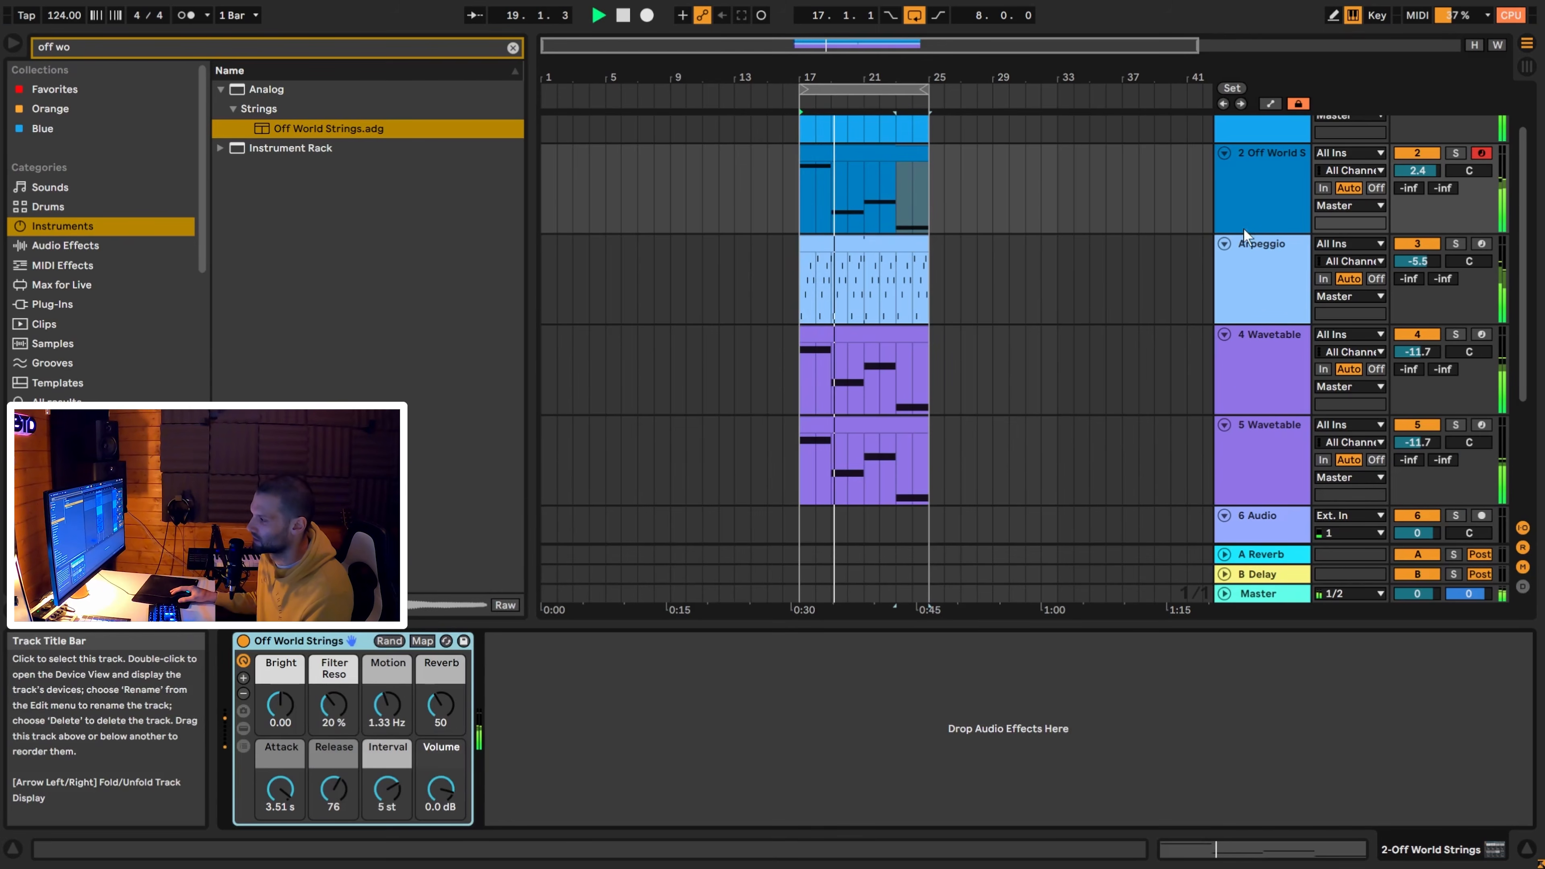
Raise the Reverb macro of the Off World Strings rack to 90 and play the loop back.
{"action": "left_click_drag", "start_coordinate": [438, 701], "coordinate": [438, 677]}
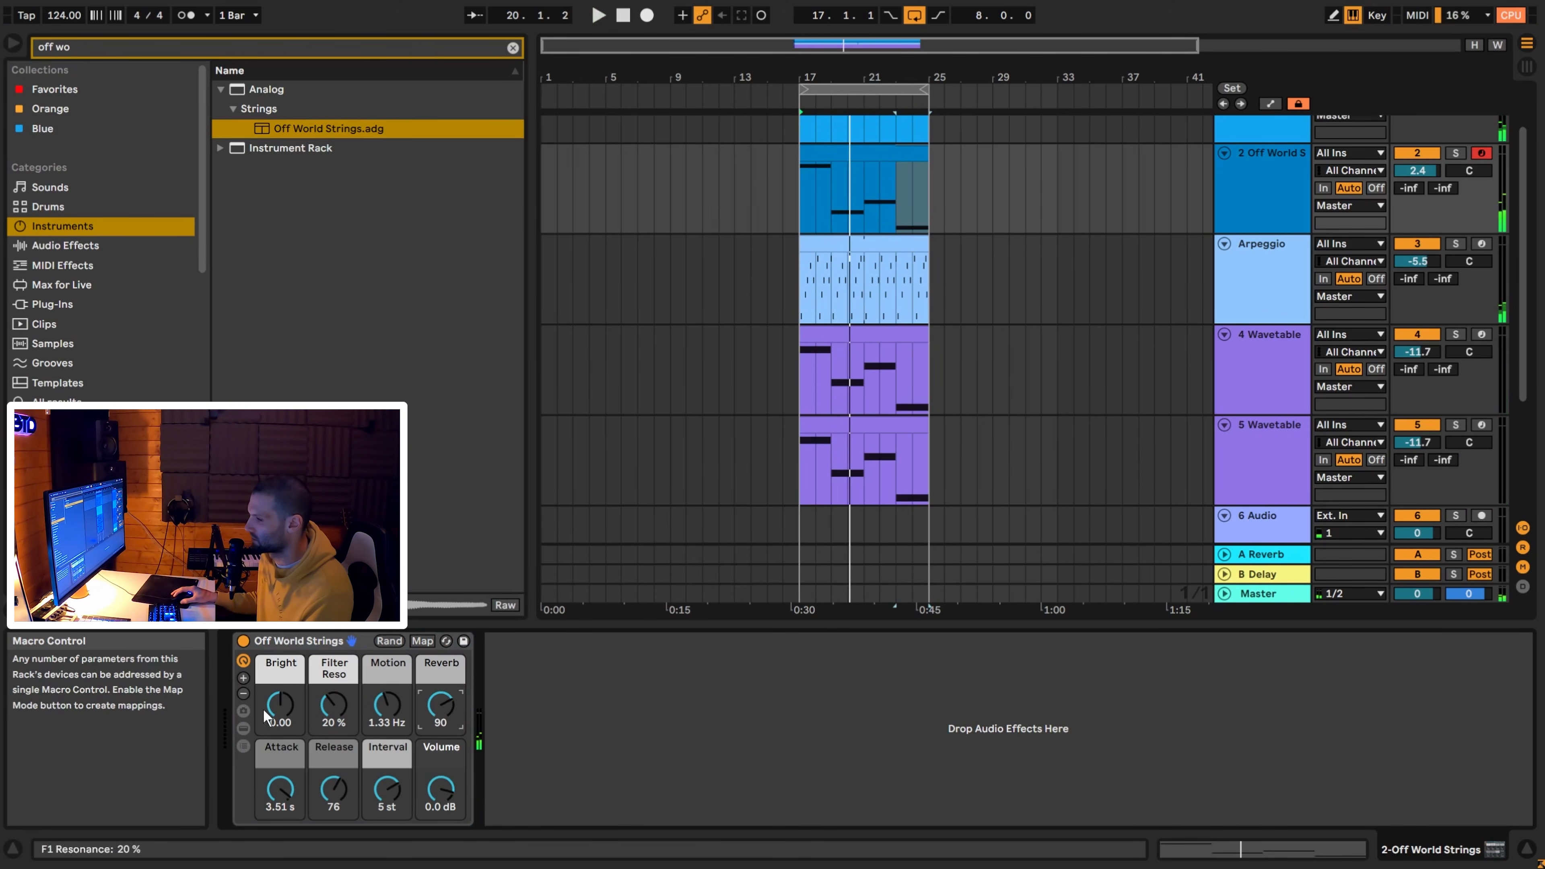
{"action": "left_click", "coordinate": [863, 150]}
{"action": "key", "text": "space"}
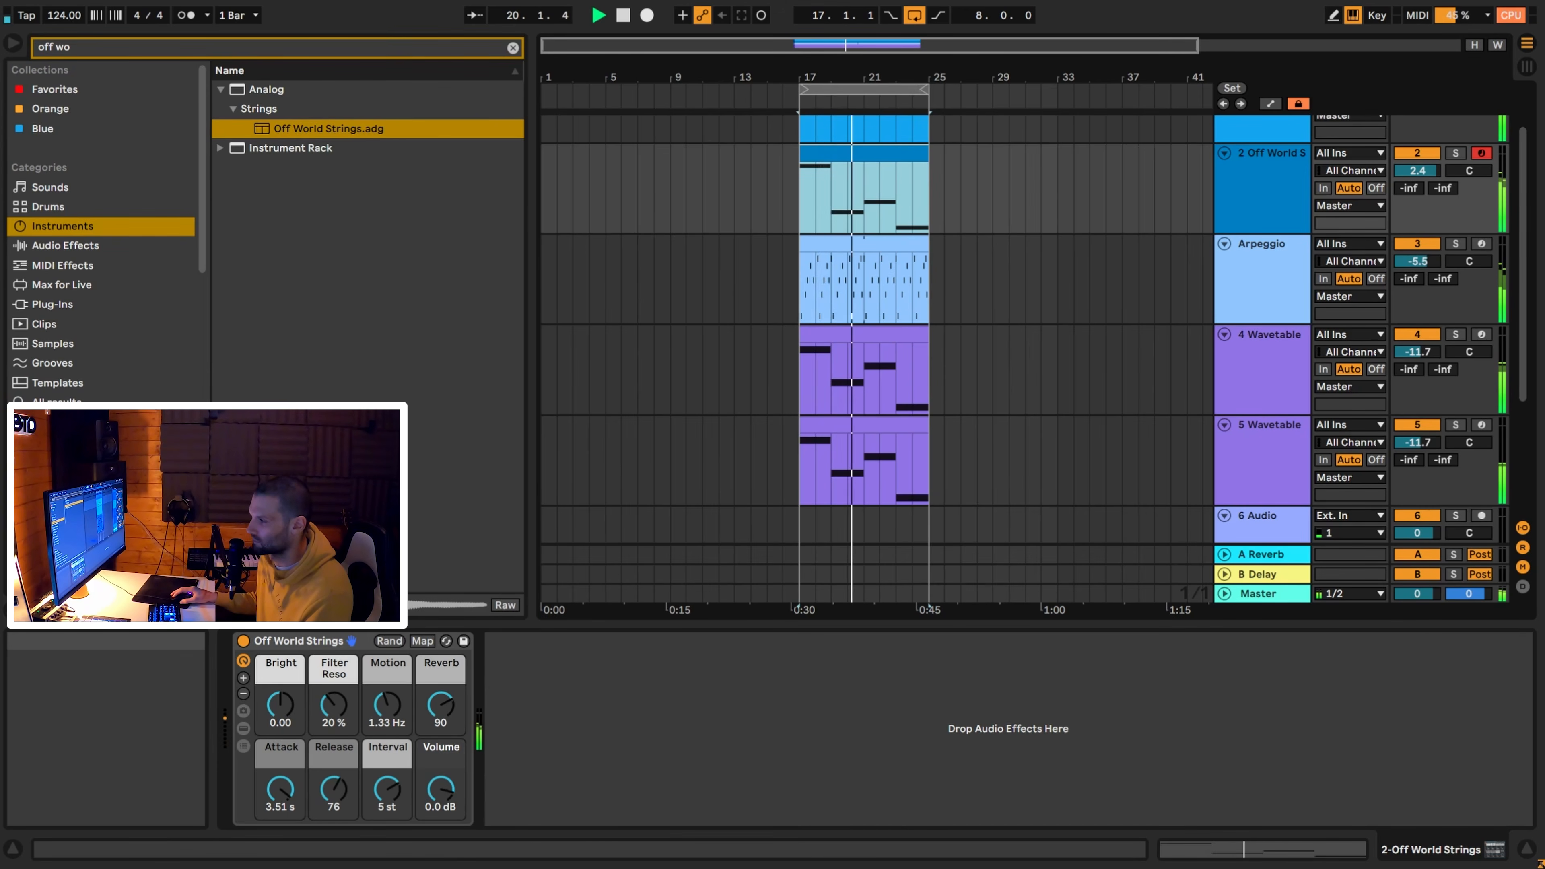
{"action": "left_click", "coordinate": [1245, 203]}
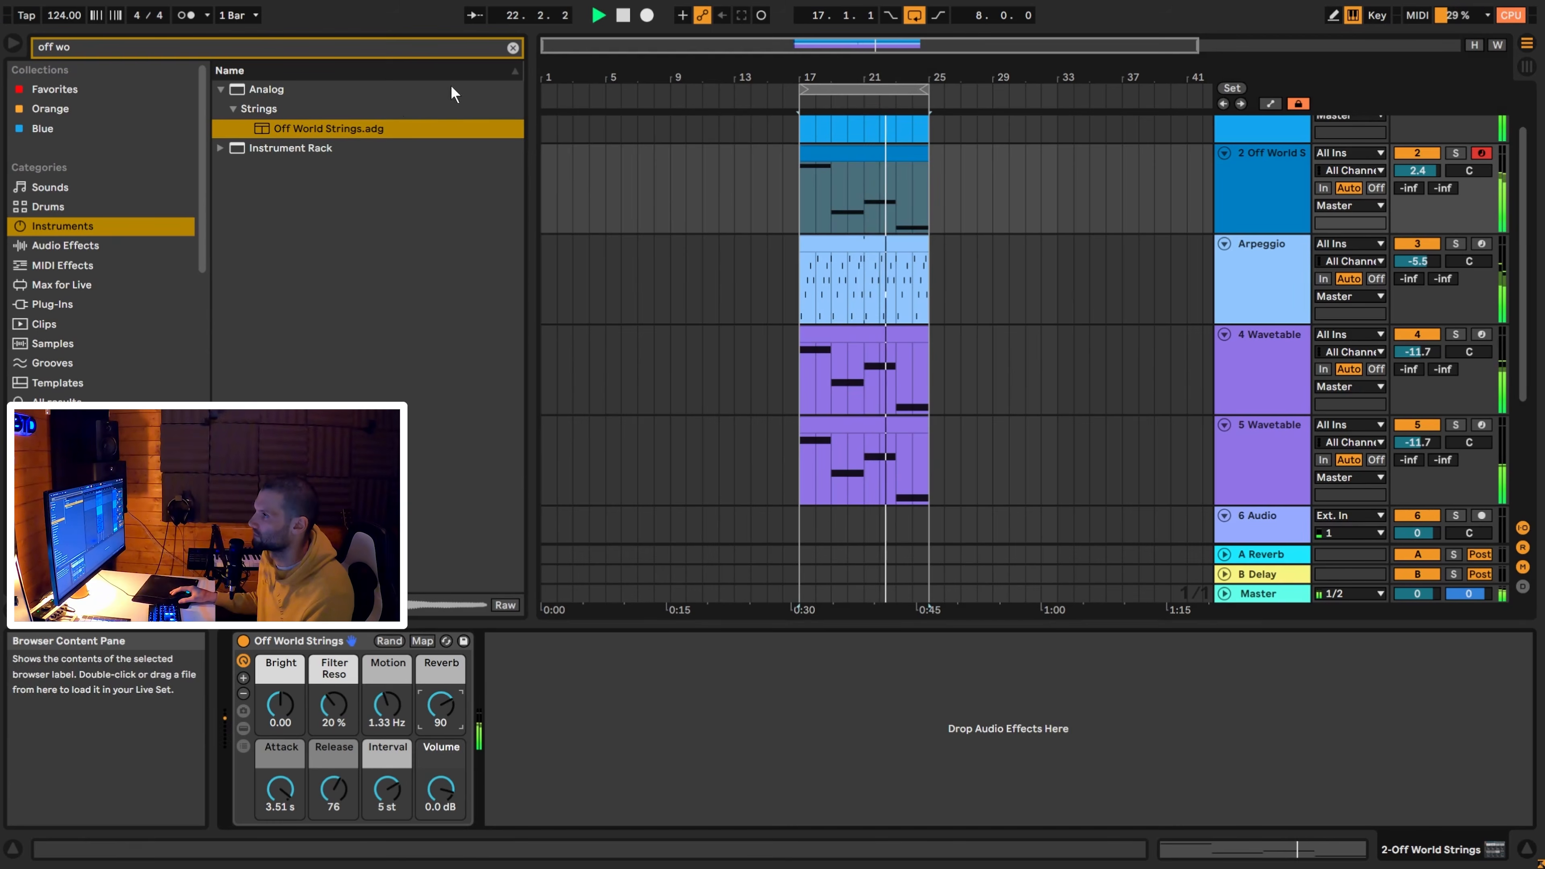
Add Auto Pan to the Off World Strings track with Amount 40.5 % and Rate 0.34 Hz.
{"action": "key", "text": "space"}
{"action": "left_click", "coordinate": [514, 47]}
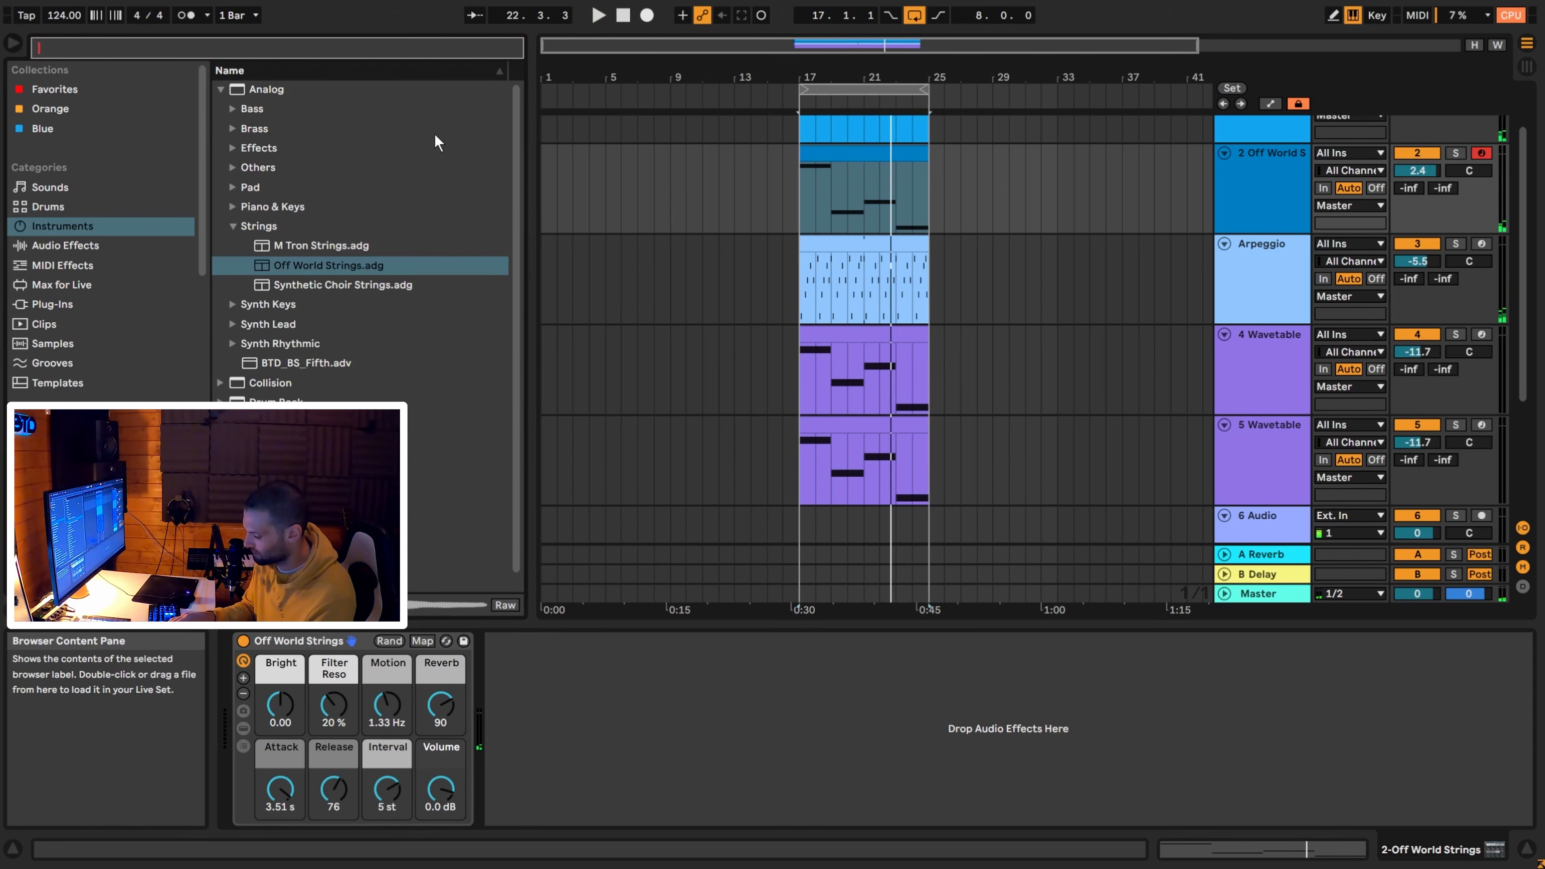
{"action": "type", "text": "auto"}
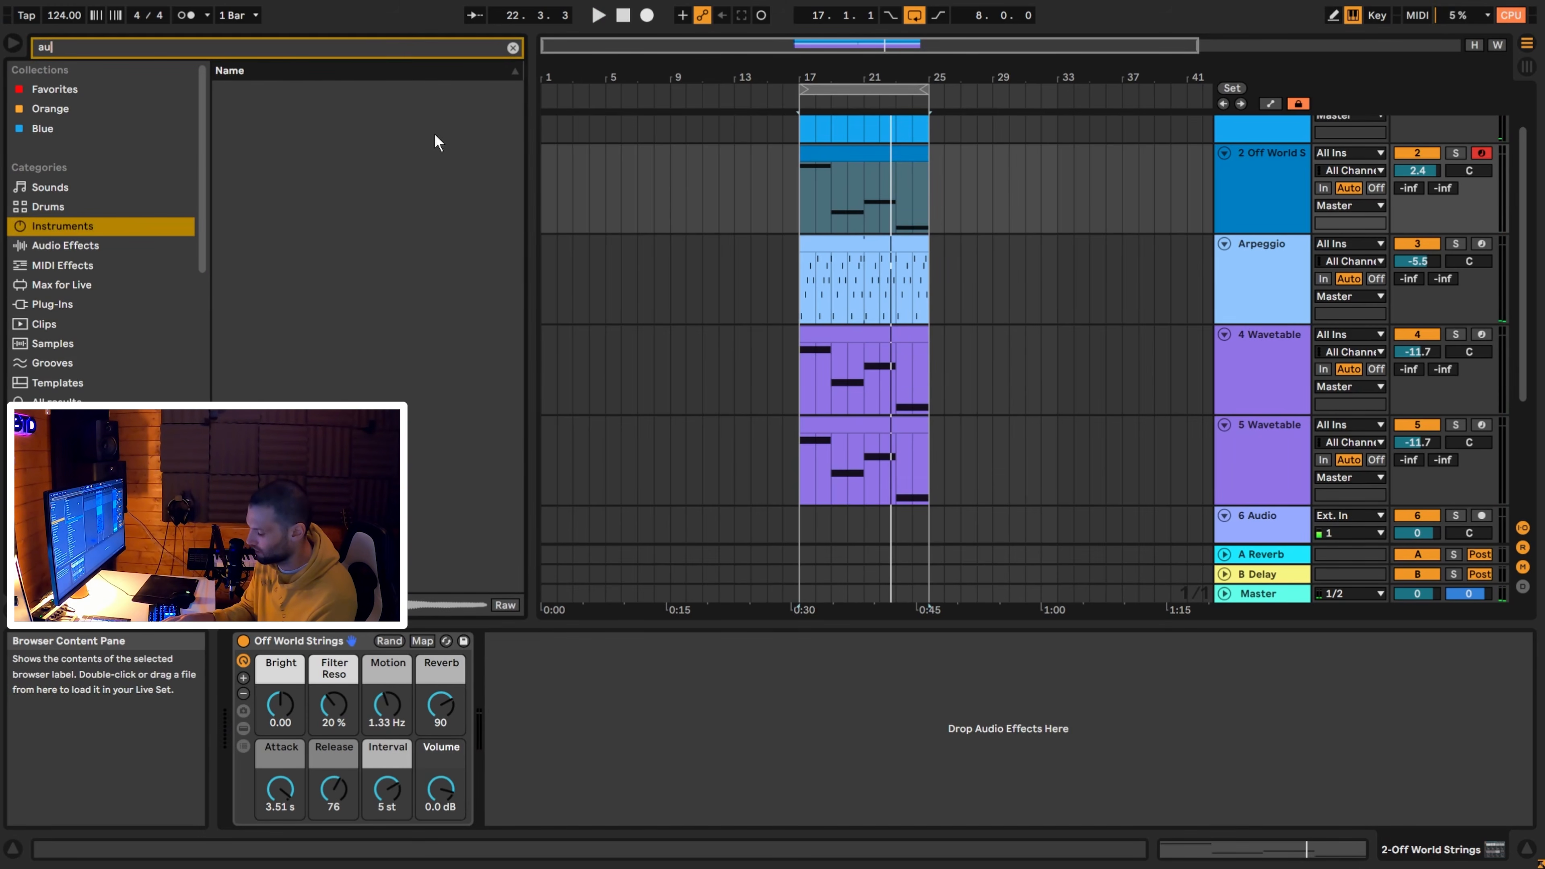
{"action": "key", "text": "Return"}
{"action": "left_click_drag", "start_coordinate": [511, 744], "coordinate": [510, 718]}
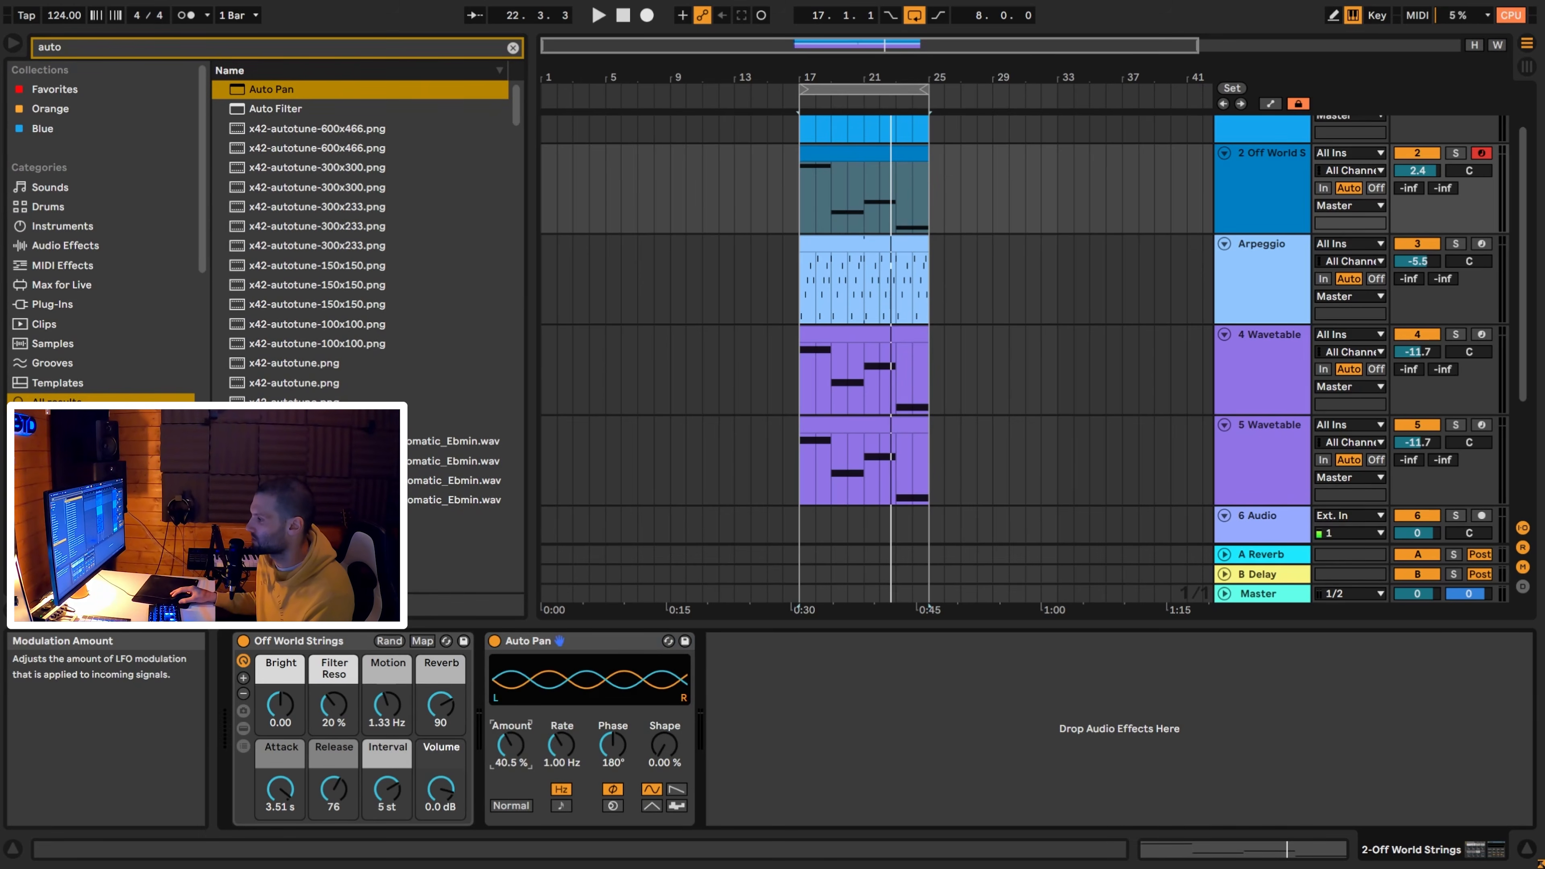
{"action": "key", "text": "space"}
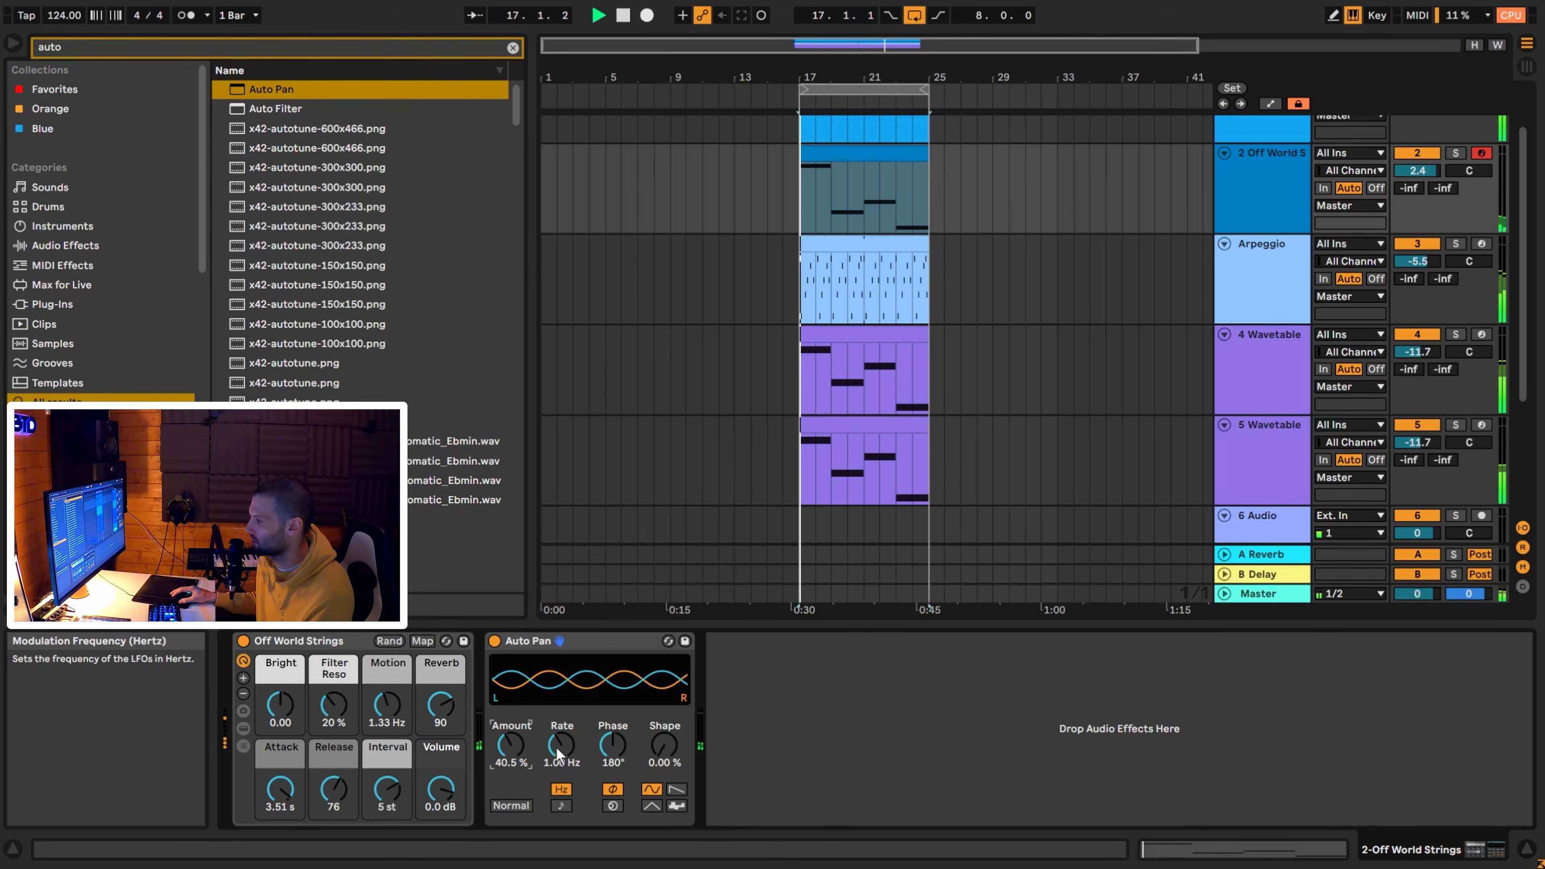
{"action": "left_click_drag", "start_coordinate": [561, 743], "coordinate": [561, 766]}
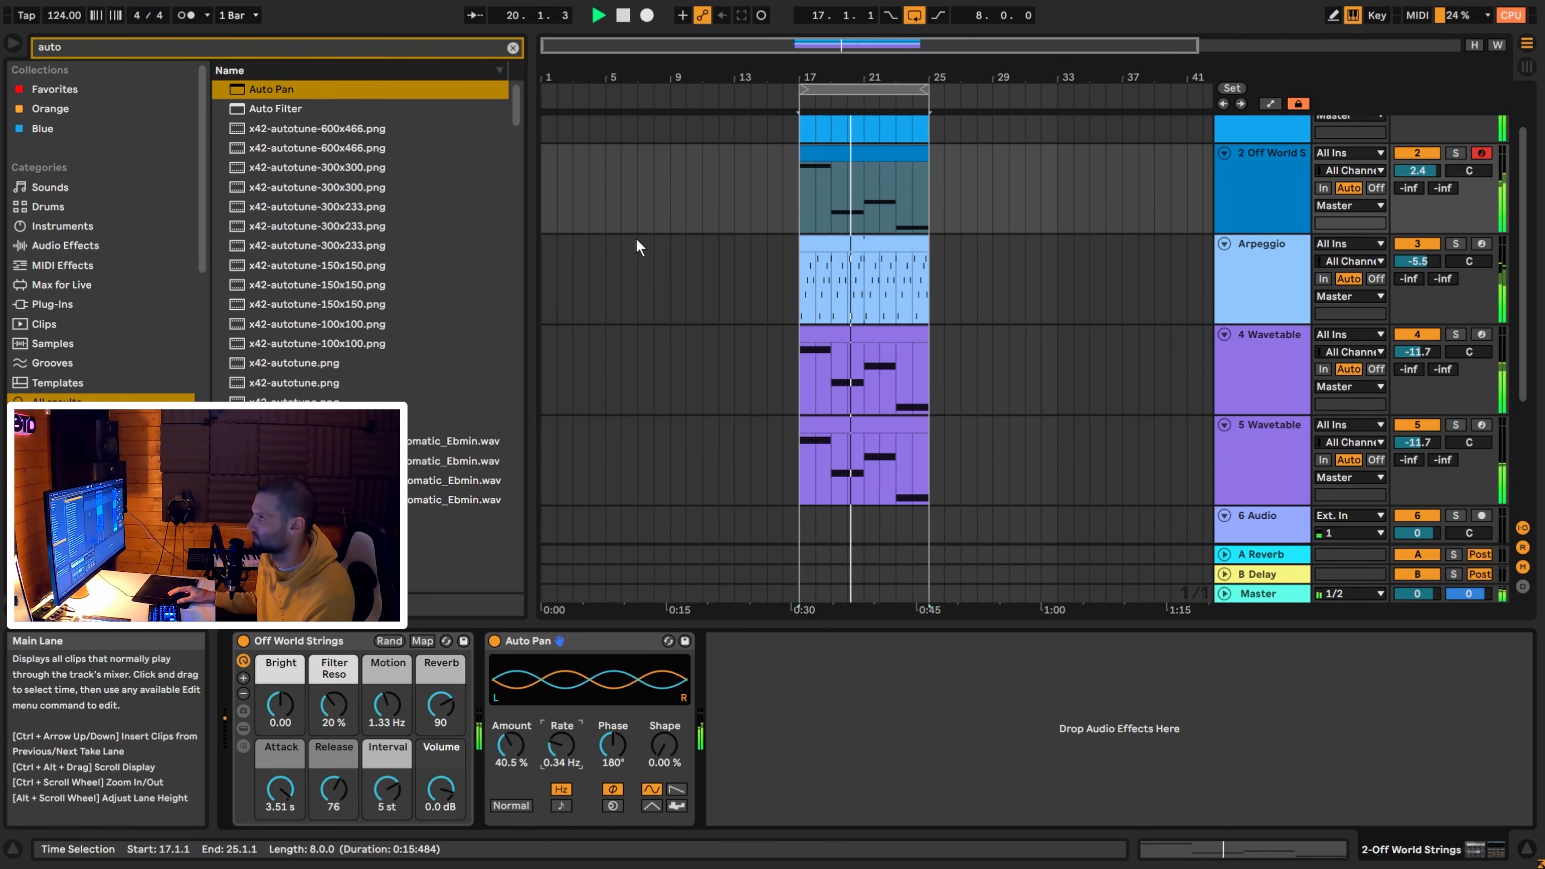
Find the Tremolo preset of Auto Pan among the audio effects and add it after the Auto Pan on the strings track.
{"action": "left_click", "coordinate": [513, 49]}
{"action": "key", "text": "space"}
{"action": "type", "text": "tremolo"}
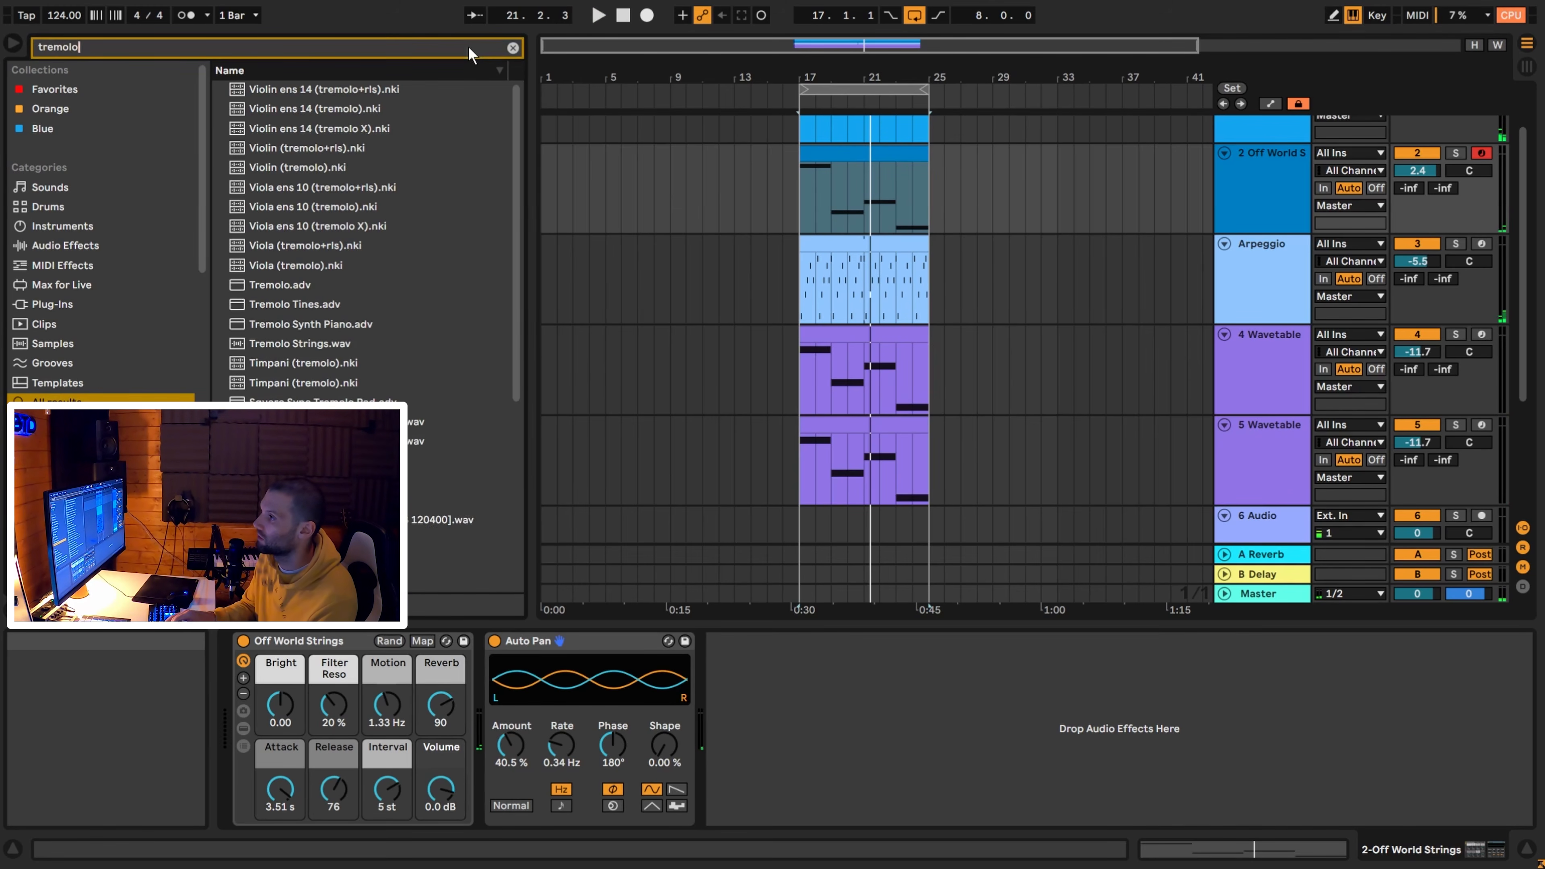
{"action": "left_click", "coordinate": [73, 246]}
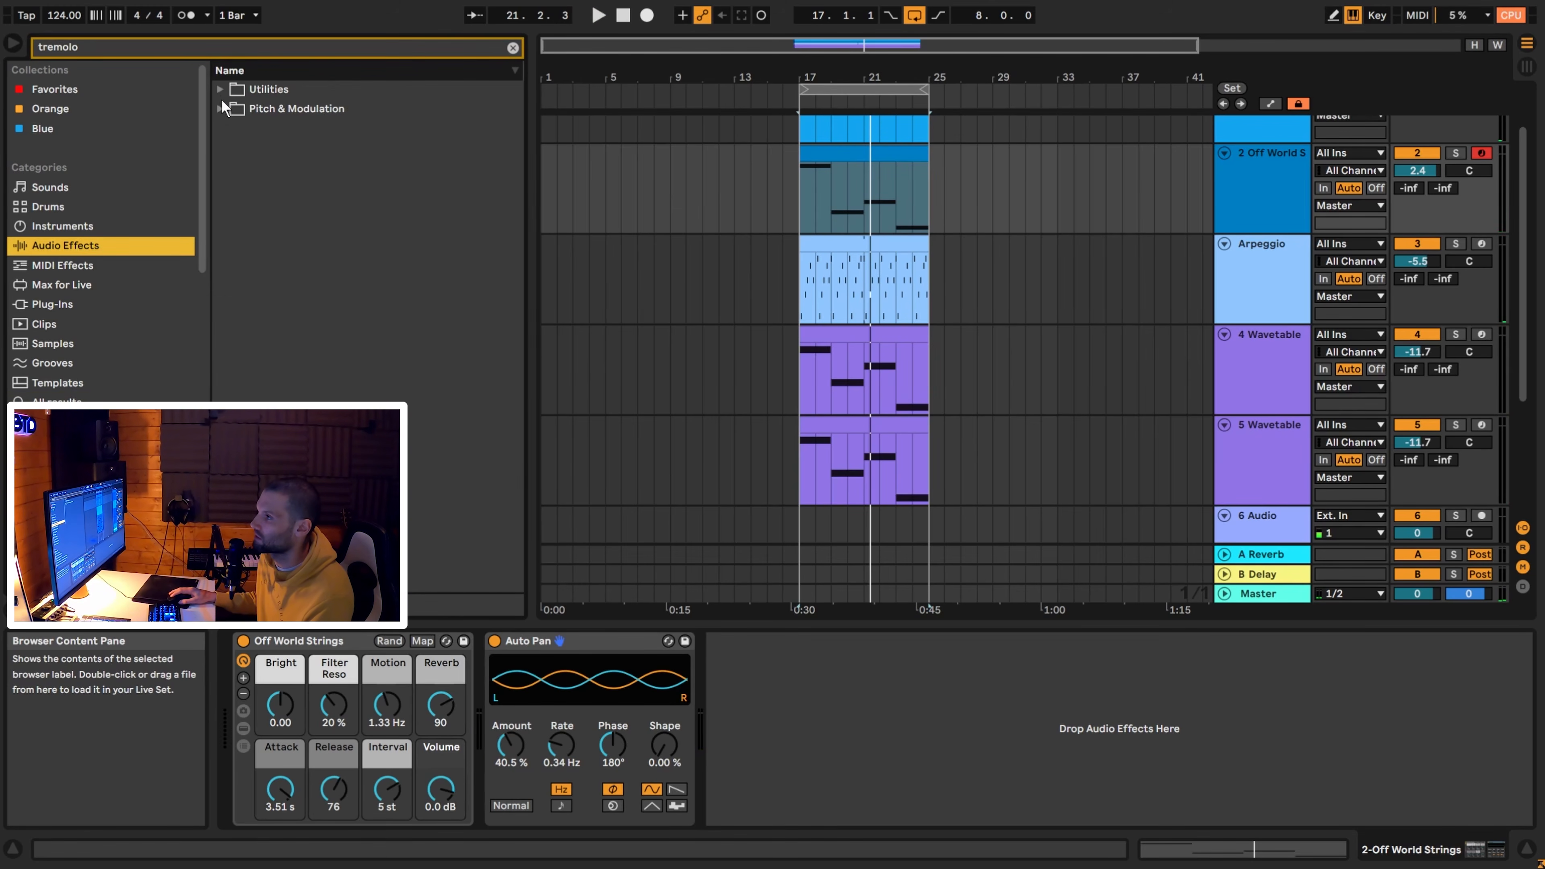
{"action": "left_click", "coordinate": [220, 90]}
{"action": "left_click", "coordinate": [231, 108]}
{"action": "left_click", "coordinate": [244, 128]}
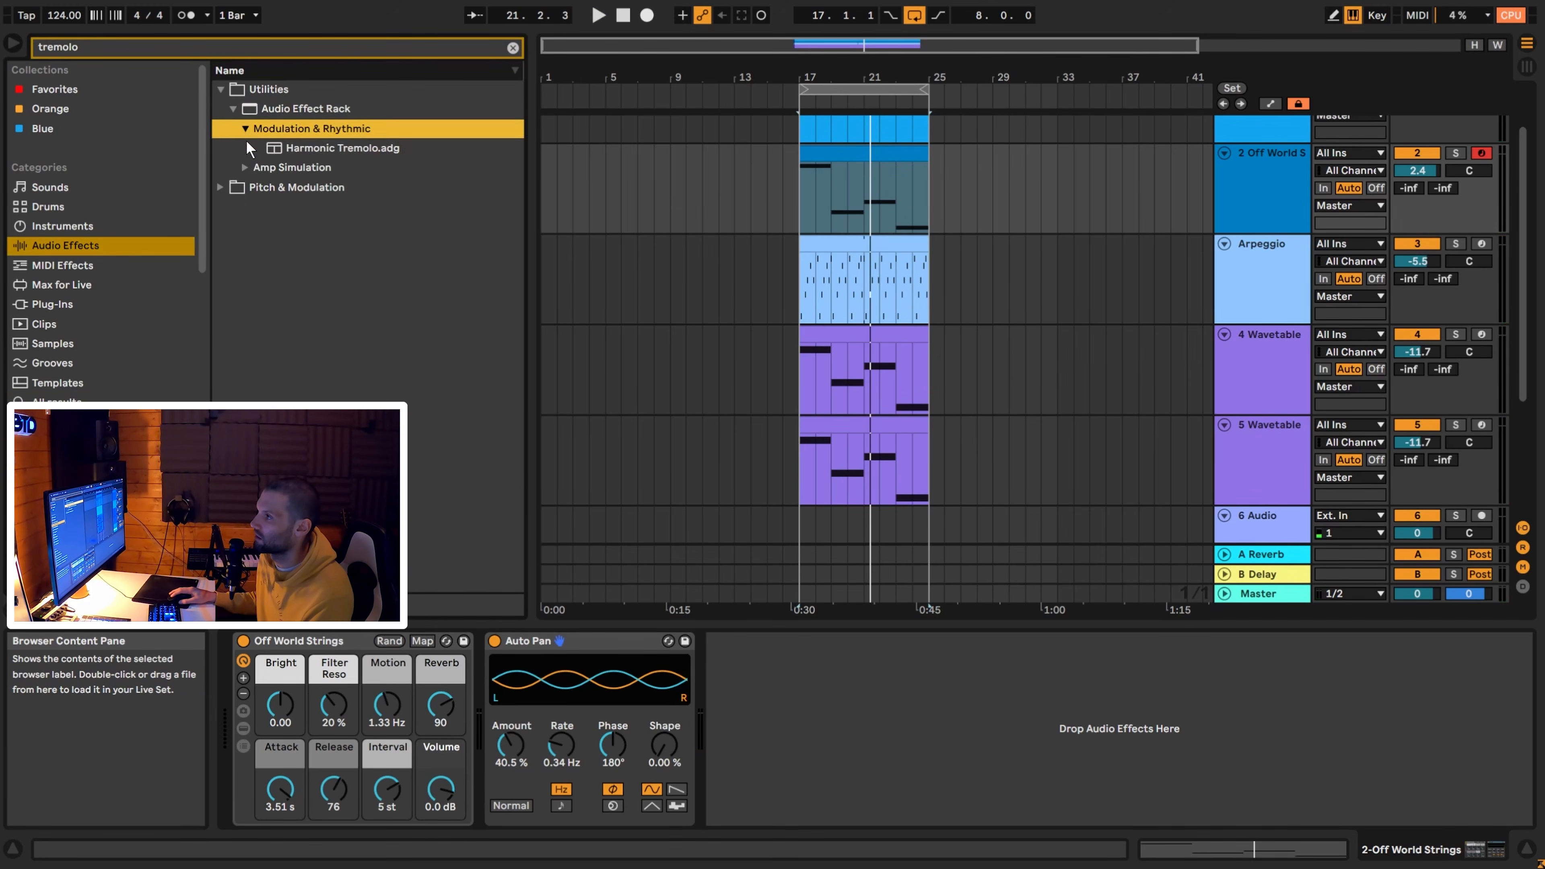
{"action": "left_click", "coordinate": [244, 128]}
{"action": "left_click", "coordinate": [245, 148]}
{"action": "left_click", "coordinate": [229, 185]}
{"action": "left_click_drag", "start_coordinate": [290, 163], "coordinate": [933, 644]}
Set the Tremolo to Rate 1/16, Amount 81.7 % and a sawtooth waveform, and play it back.
{"action": "left_click", "coordinate": [783, 751]}
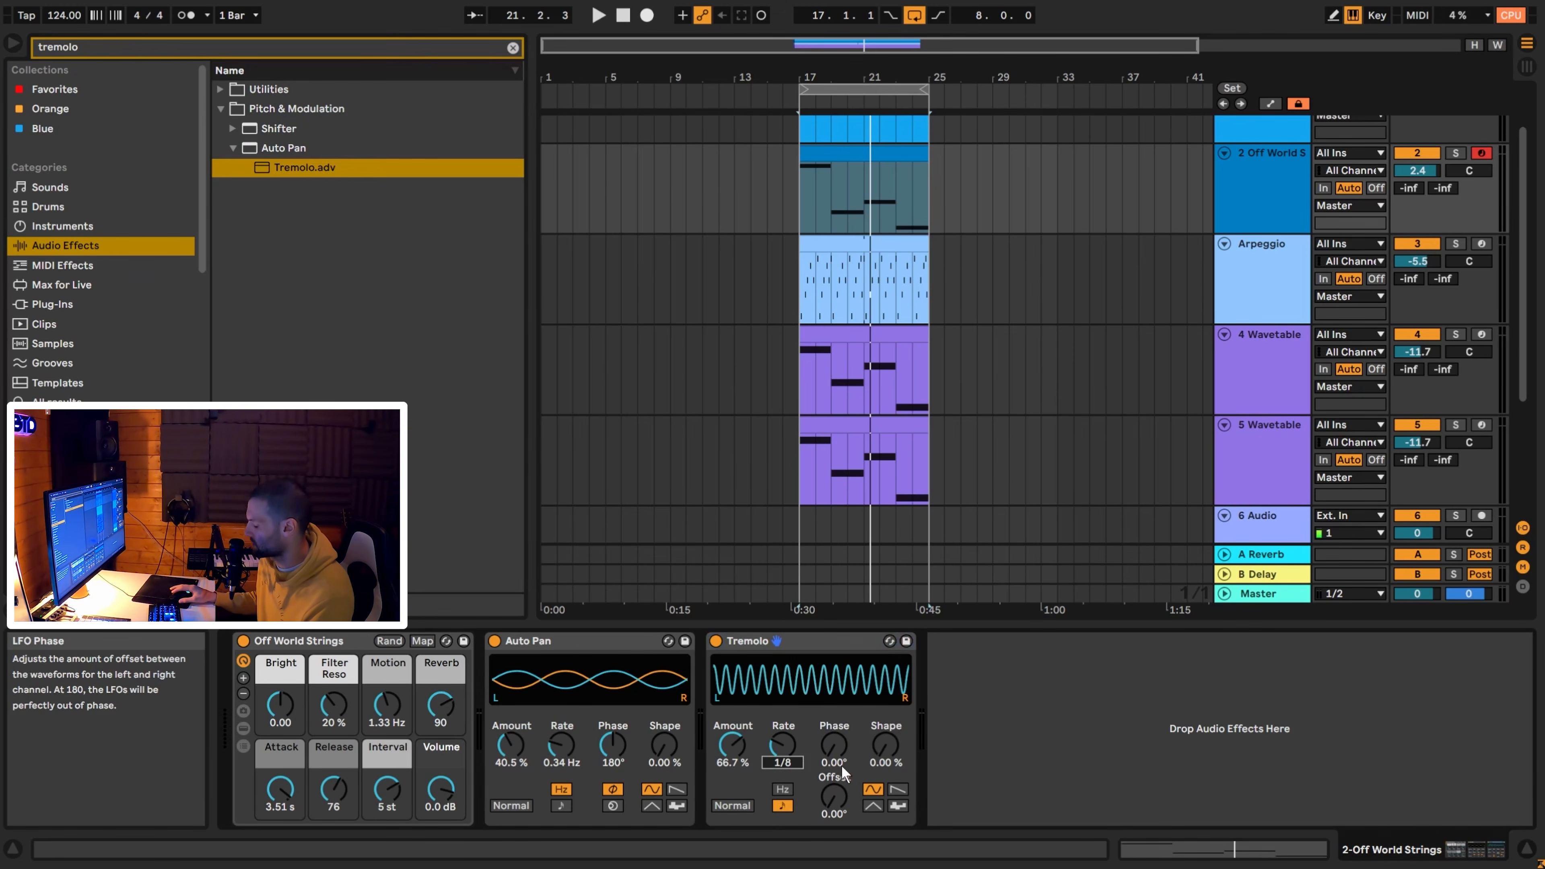
{"action": "key", "text": "Up"}
{"action": "key", "text": "Up"}
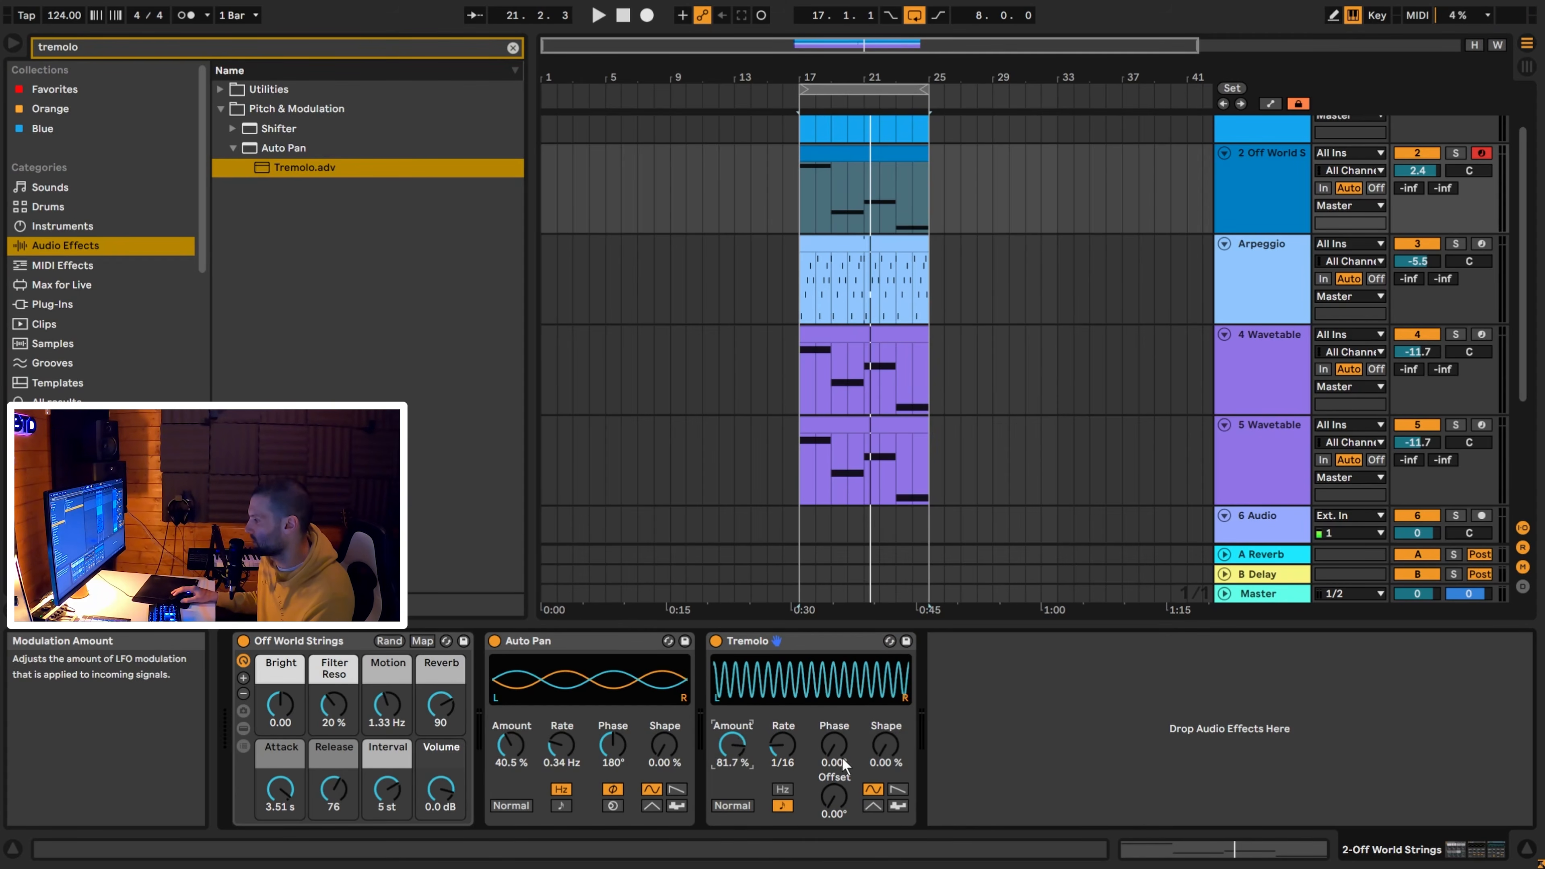
{"action": "left_click", "coordinate": [898, 788]}
{"action": "key", "text": "space"}
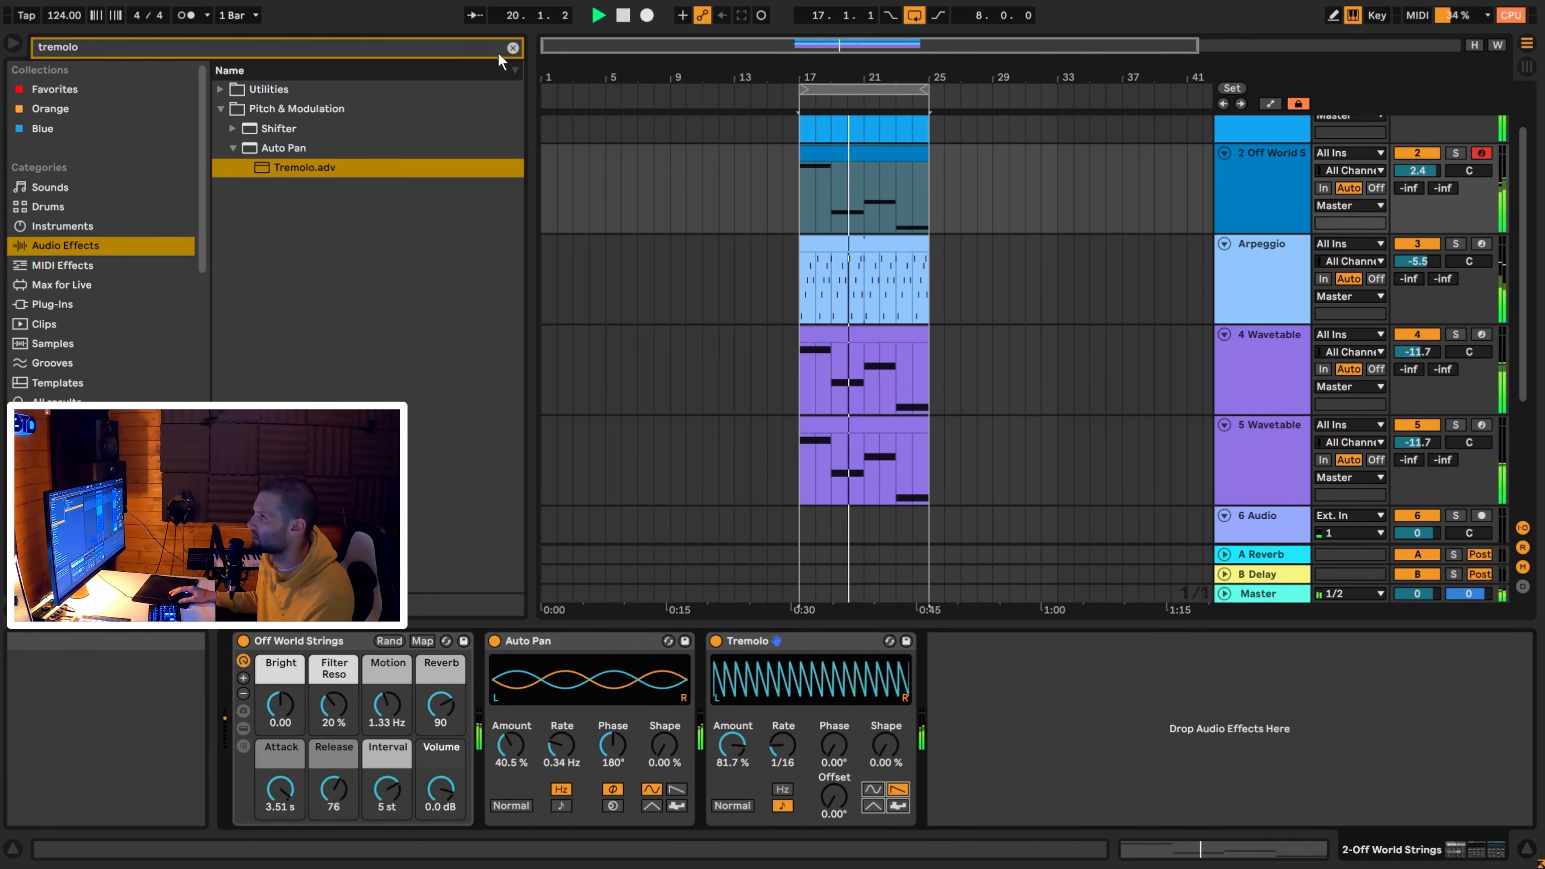
Add a Utility after the Tremolo and raise its Gain to 4.44 dB.
{"action": "left_click", "coordinate": [511, 48]}
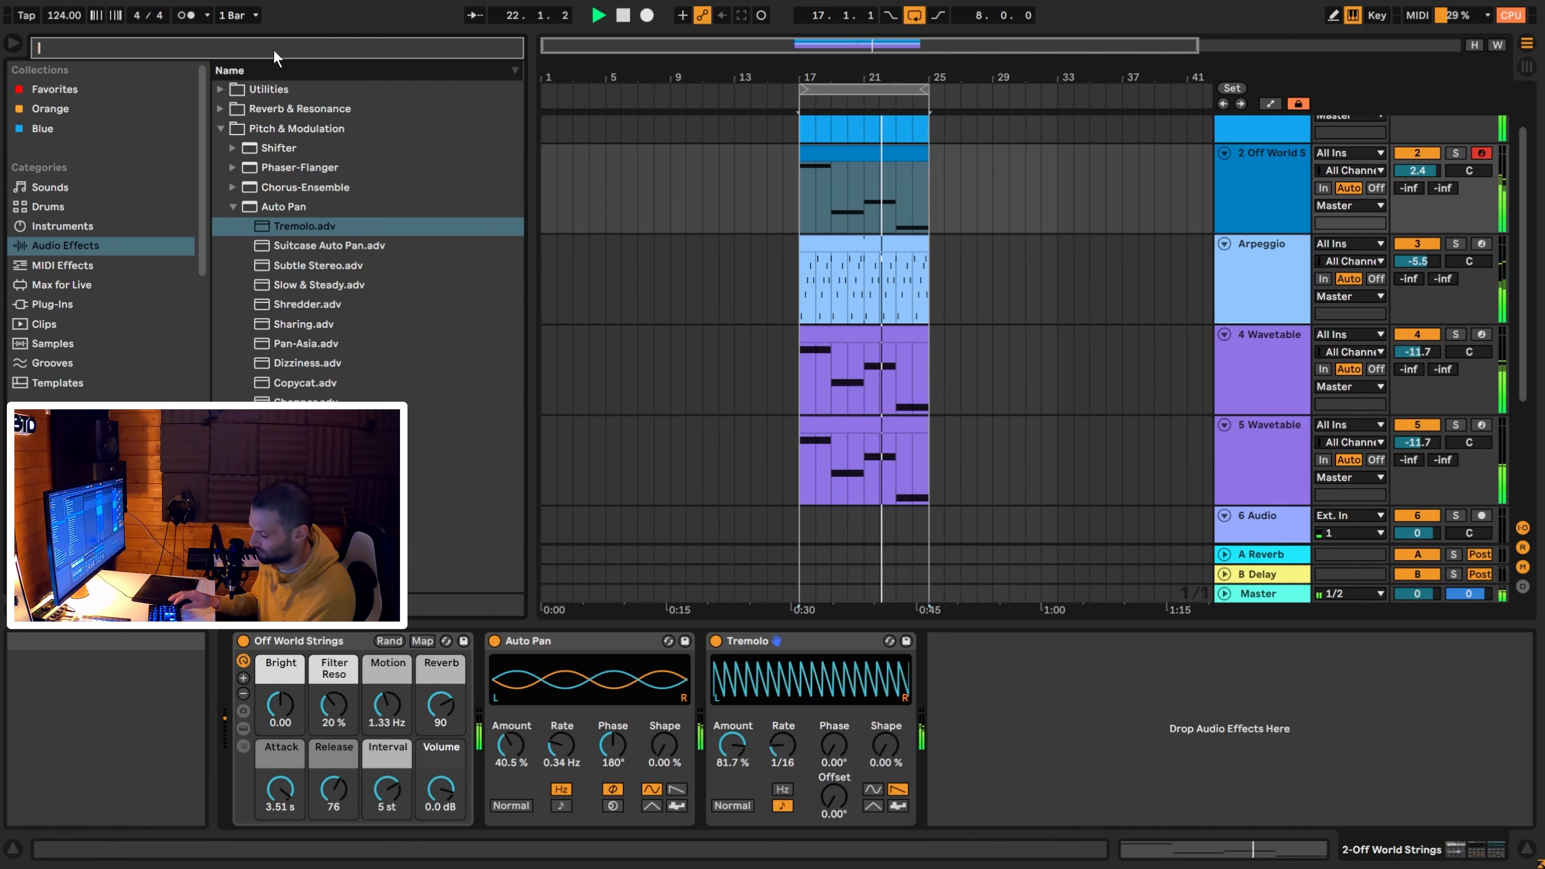
{"action": "type", "text": "ut"}
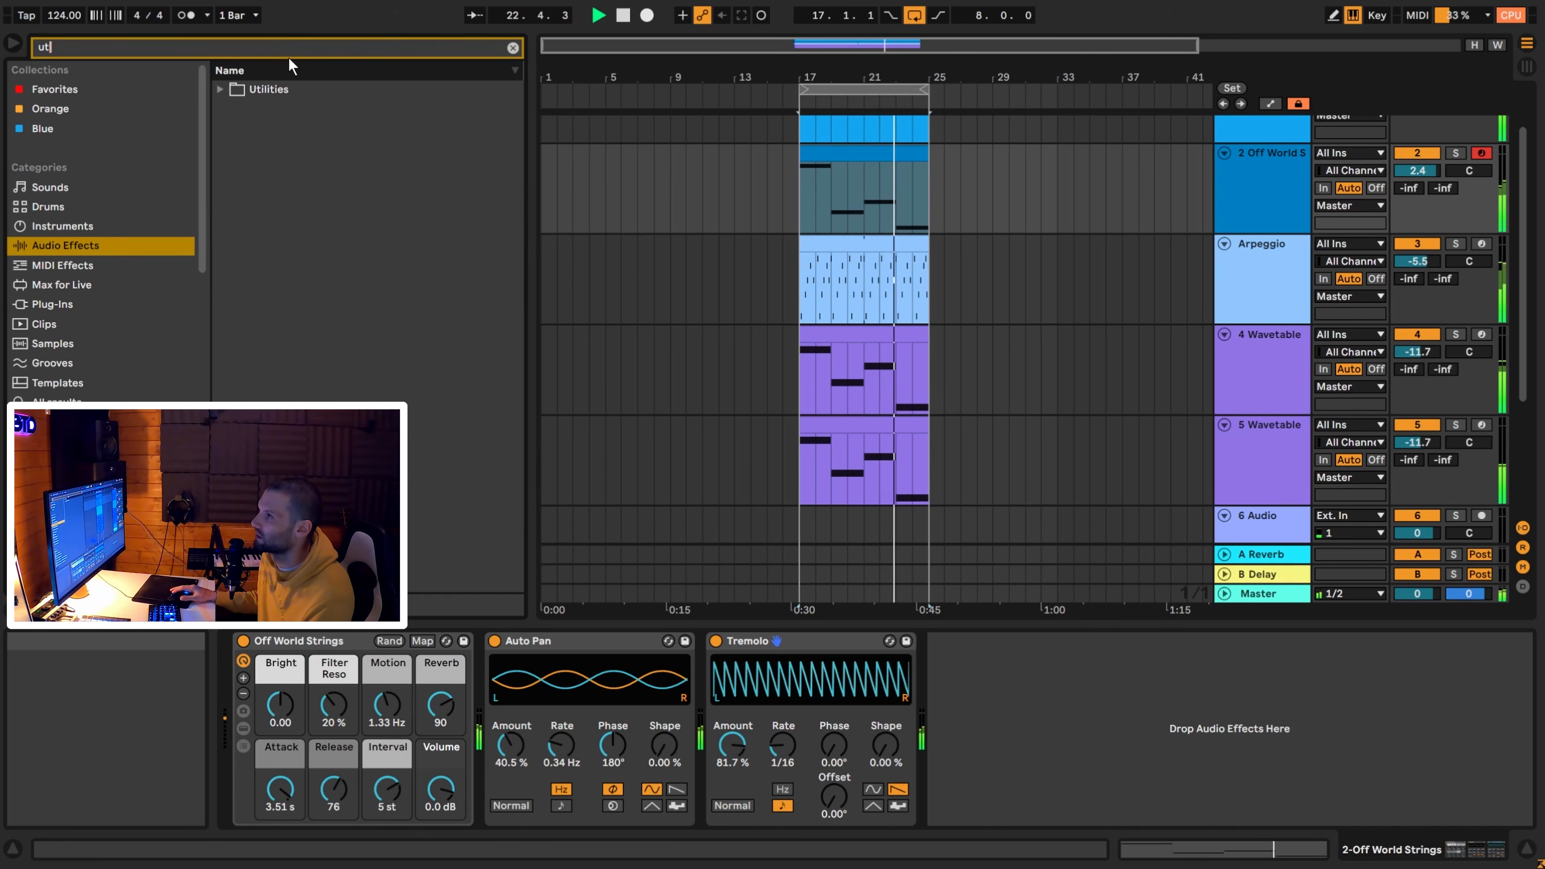
{"action": "left_click", "coordinate": [221, 89]}
{"action": "double_click", "coordinate": [281, 109]}
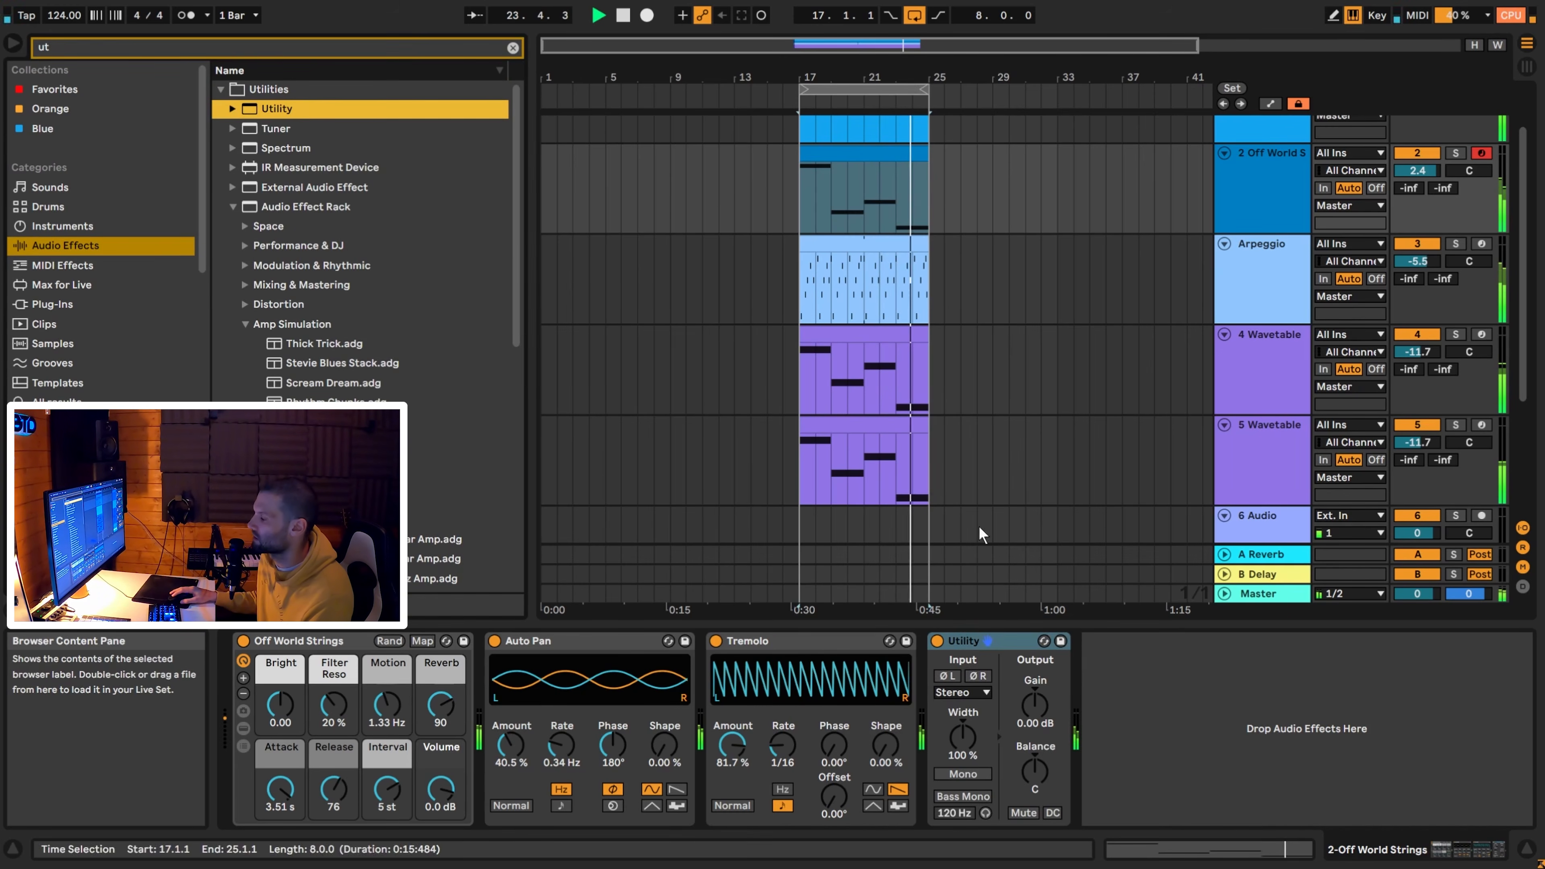
{"action": "left_click", "coordinate": [1033, 703]}
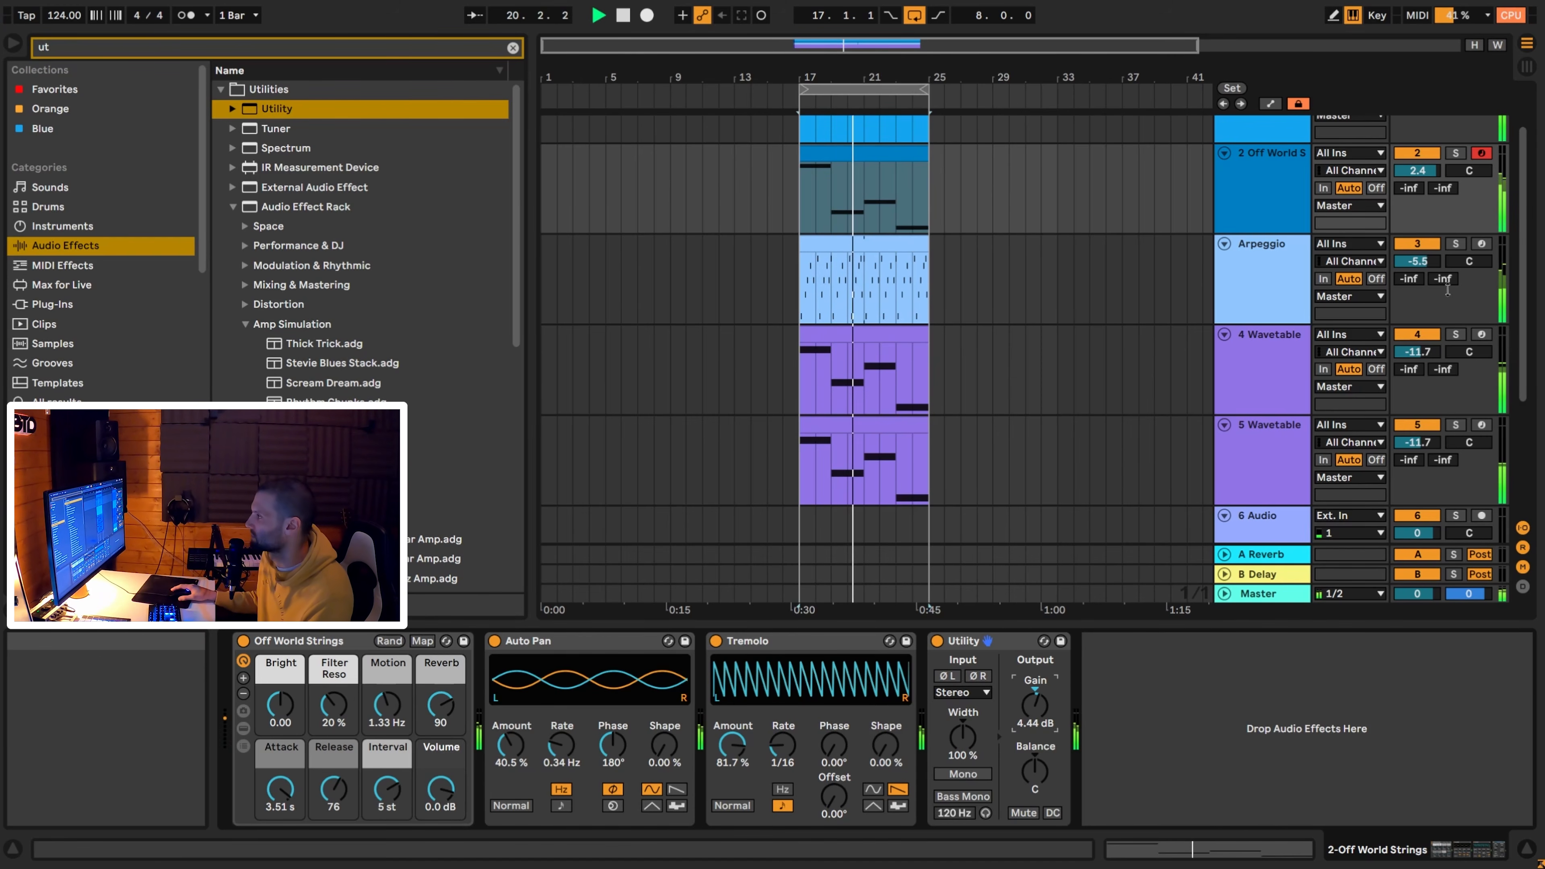
Fold all tracks, duplicate their eight-bar clips to bar 25, and extend the loop to 16 bars from bar 17.
{"action": "scroll", "coordinate": [1225, 237], "scroll_direction": "up", "scroll_amount": 2}
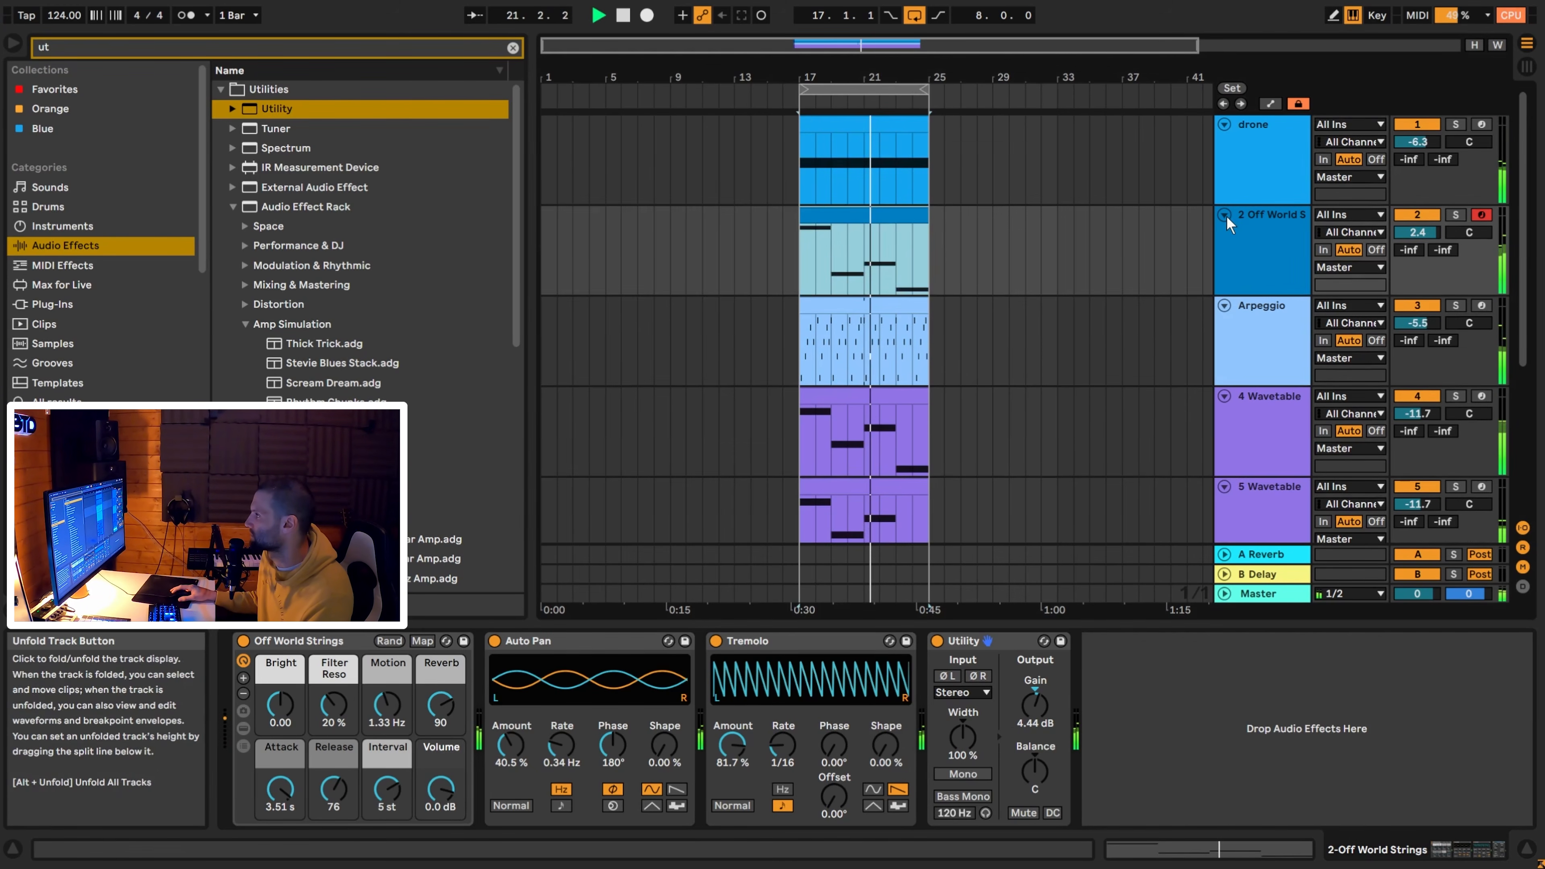
{"action": "left_click", "coordinate": [1225, 215], "text": "alt"}
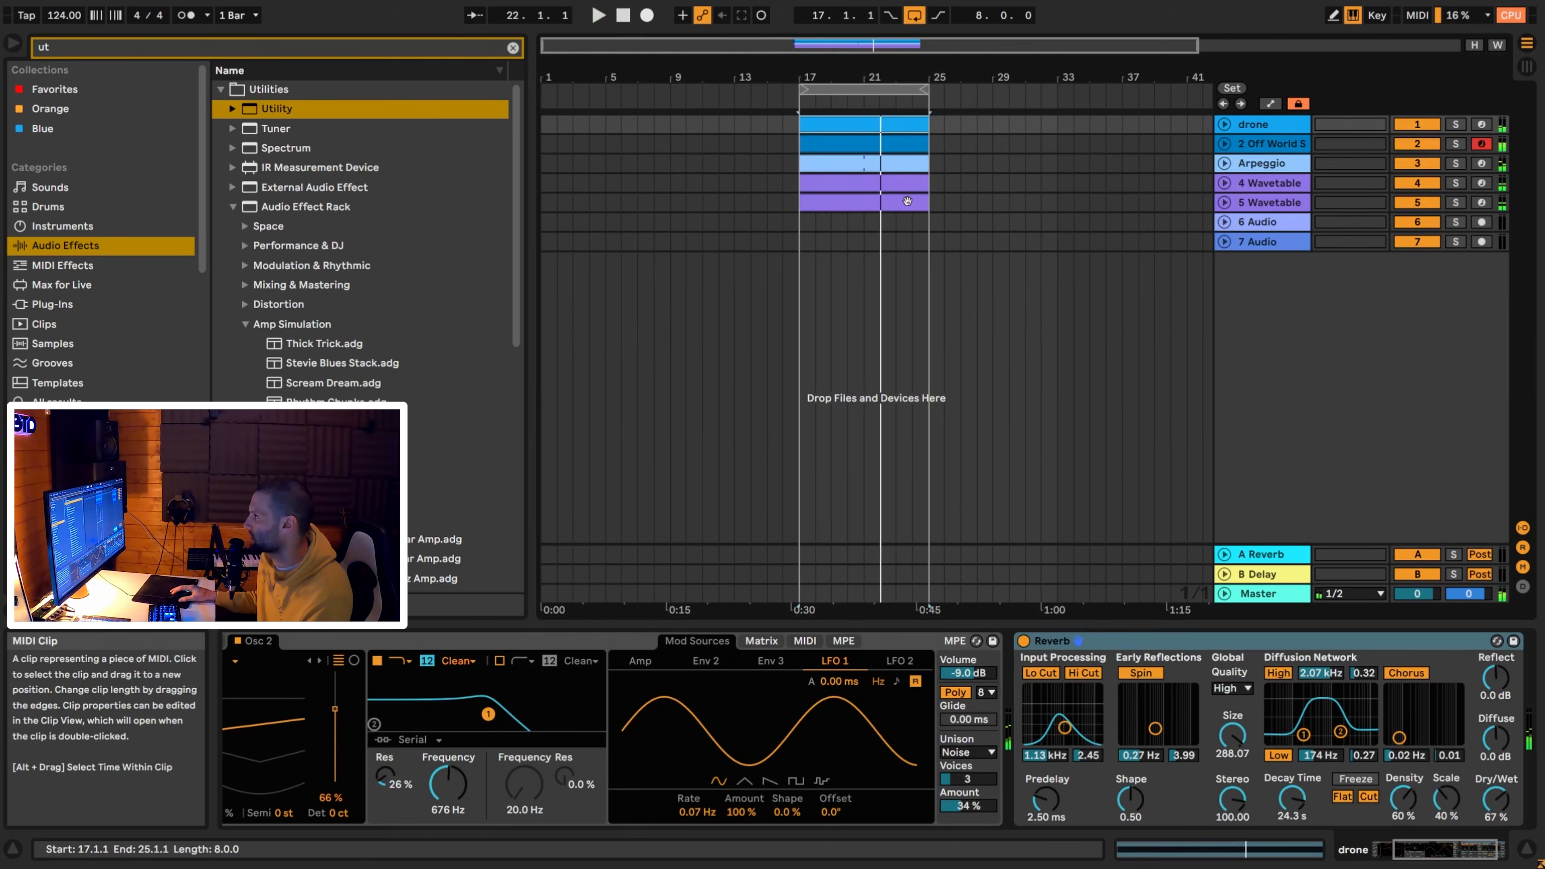
{"action": "left_click", "coordinate": [908, 202]}
{"action": "key", "text": "ctrl+d"}
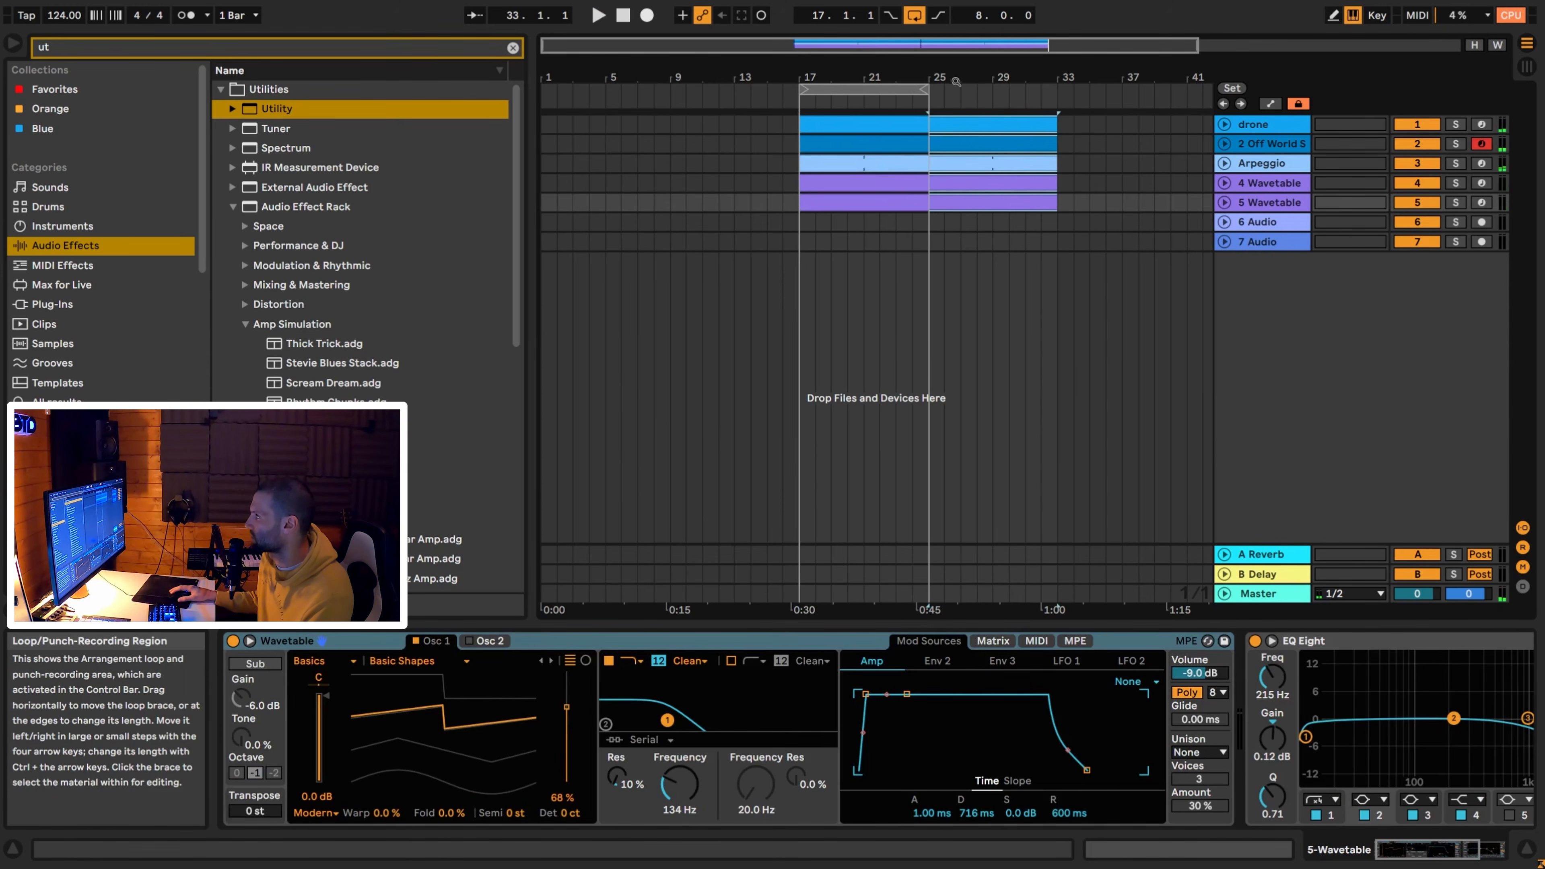
{"action": "left_click_drag", "start_coordinate": [929, 92], "coordinate": [1057, 90]}
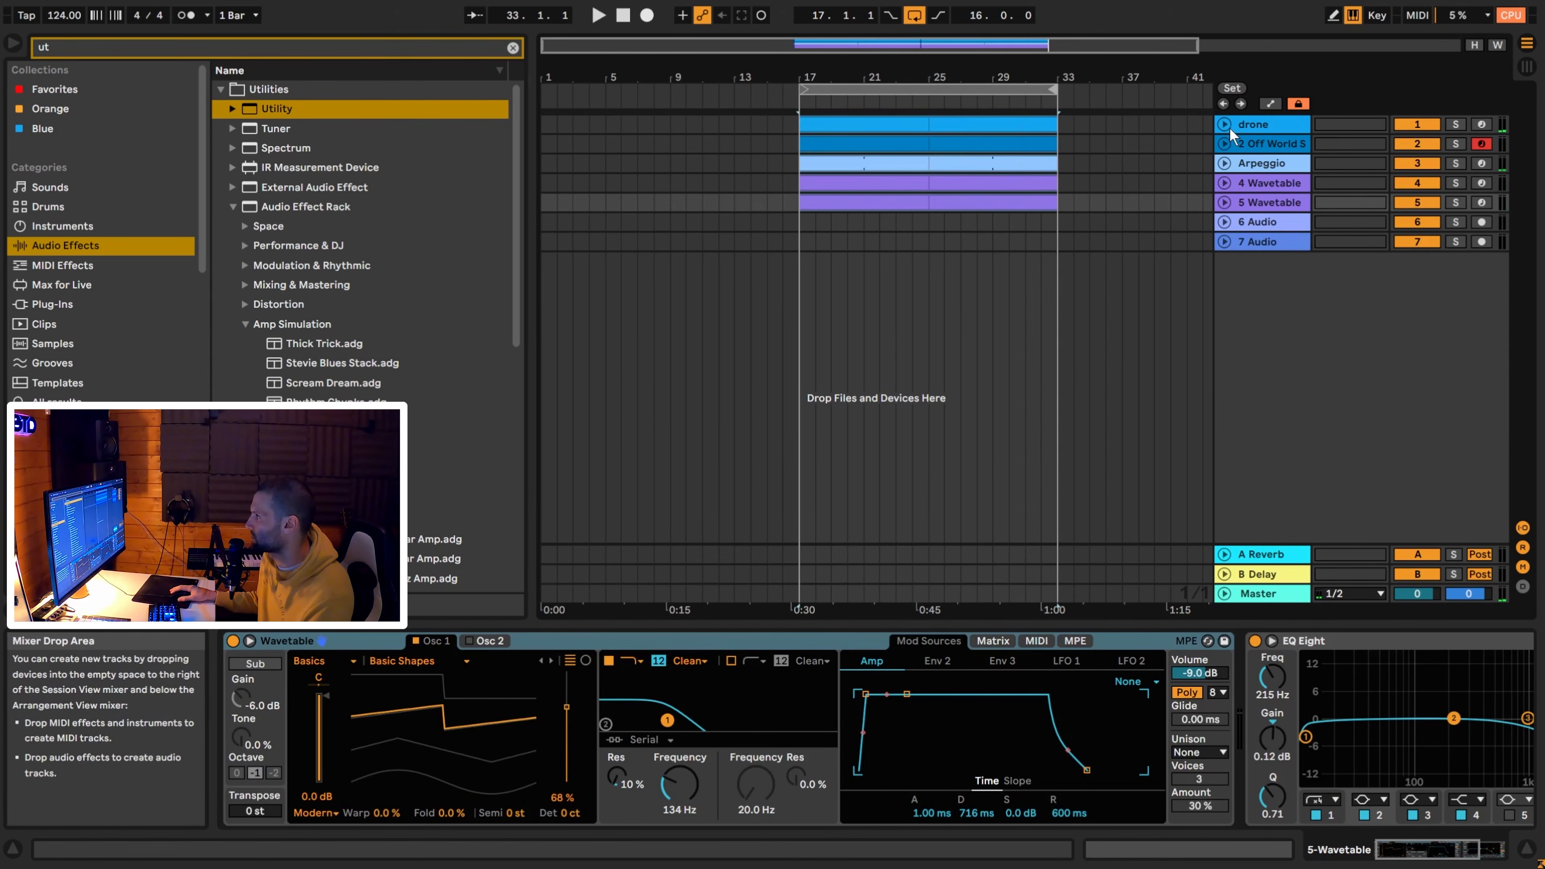
{"action": "left_click_drag", "start_coordinate": [795, 133], "coordinate": [1047, 150]}
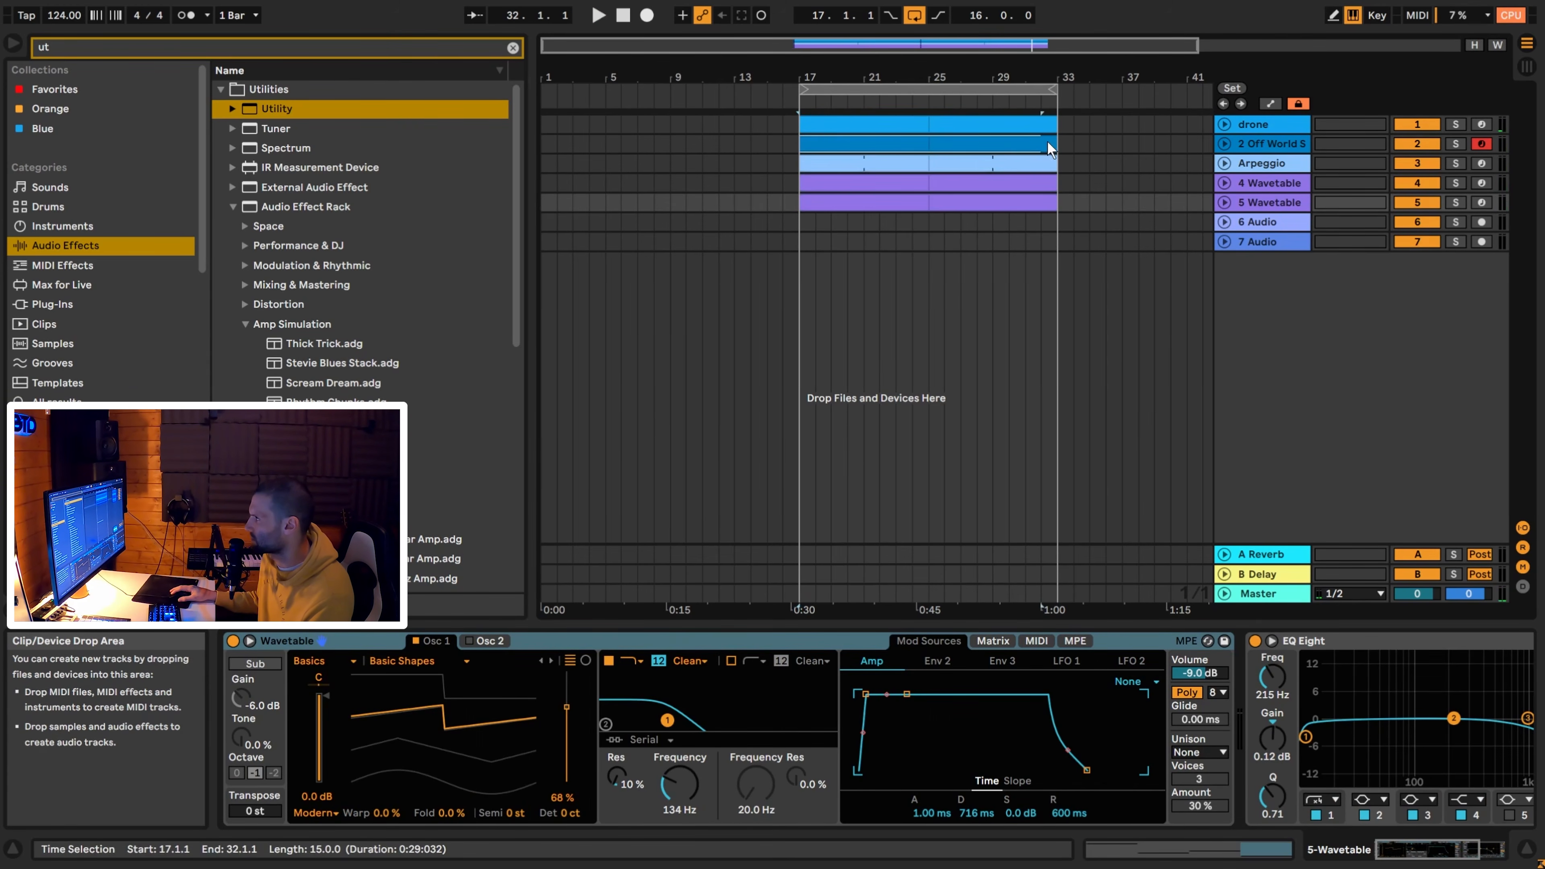
Unfold the drone track and insert a new MIDI track below Off World Strings, deleting the extra audio track.
{"action": "left_click", "coordinate": [1223, 125]}
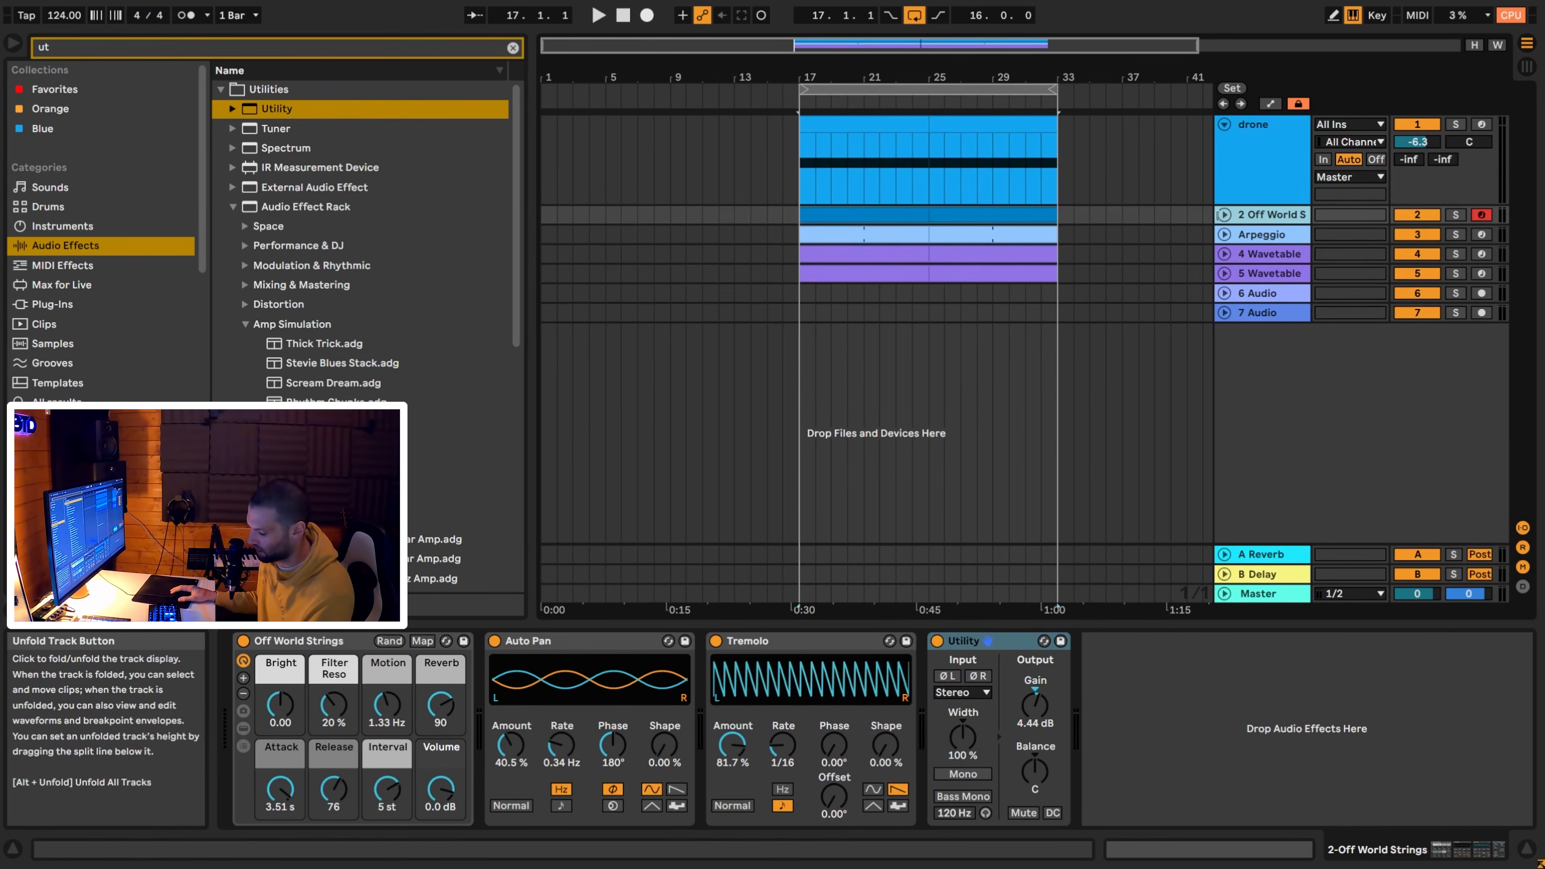
{"action": "key", "text": "ctrl+t"}
{"action": "key", "text": "ctrl+shift+t"}
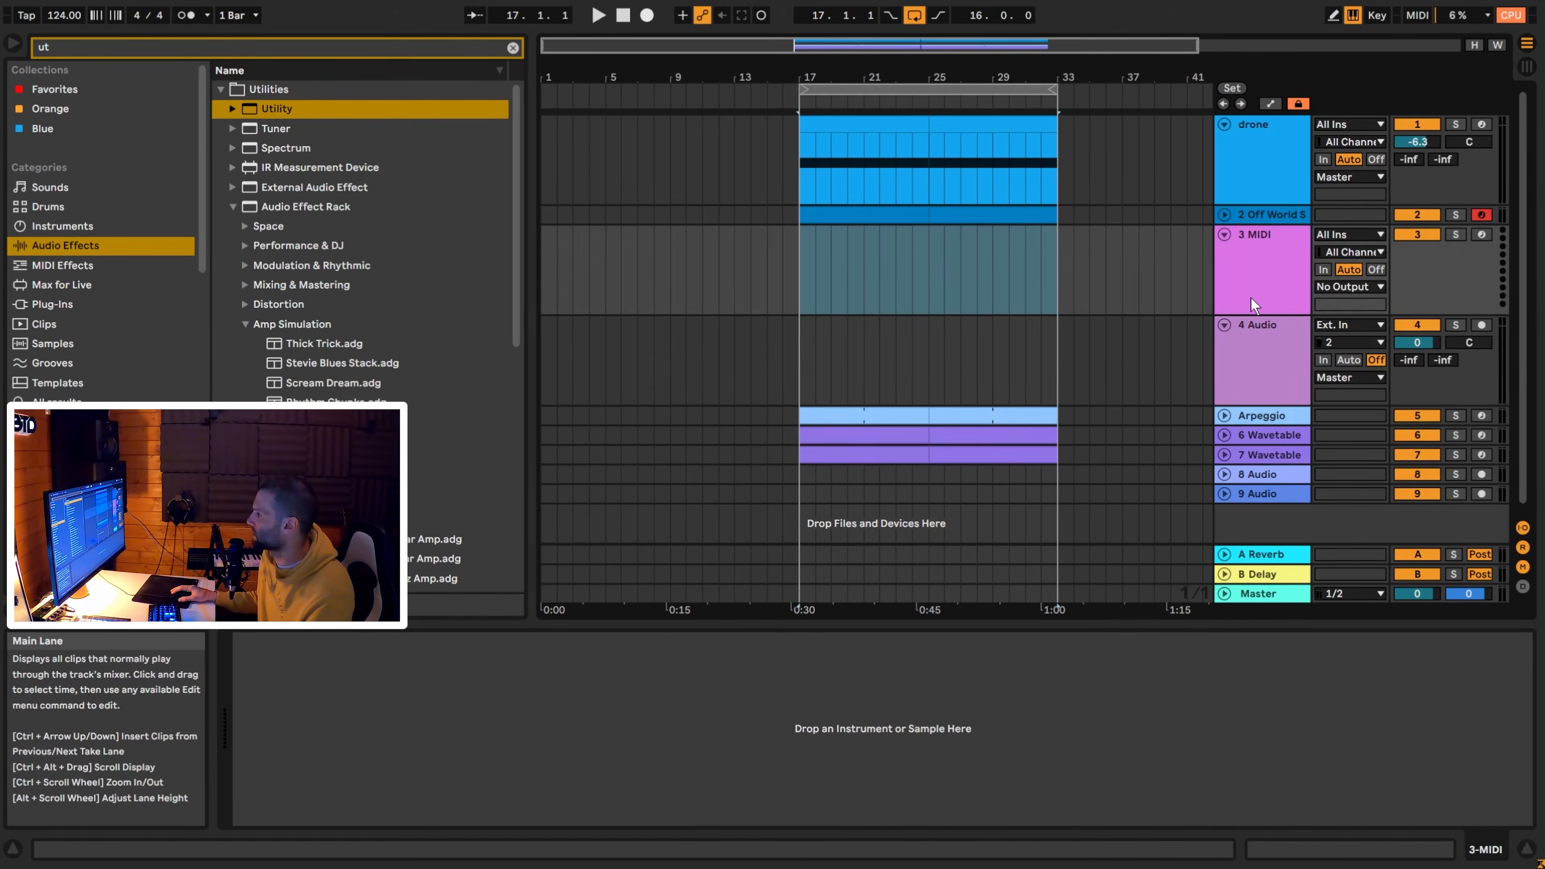
{"action": "left_click", "coordinate": [1269, 331]}
{"action": "key", "text": "Delete"}
{"action": "left_click", "coordinate": [1266, 280]}
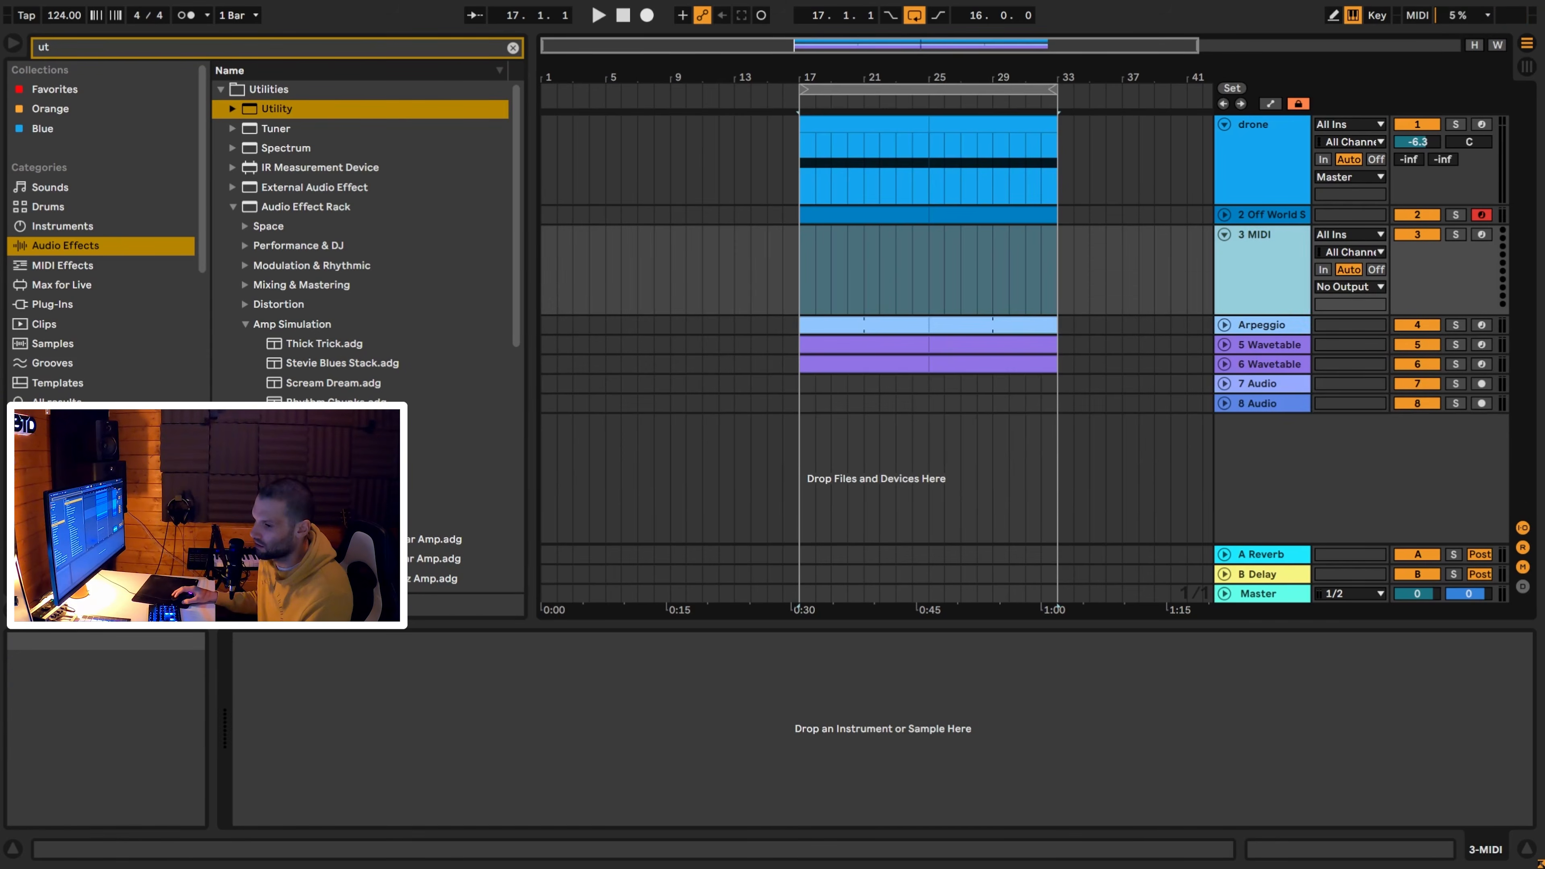
Search the instruments for "celestial" and load the Operator preset Celestial Pad onto the empty 3 MIDI track.
{"action": "left_click", "coordinate": [511, 47]}
{"action": "type", "text": "celestial"}
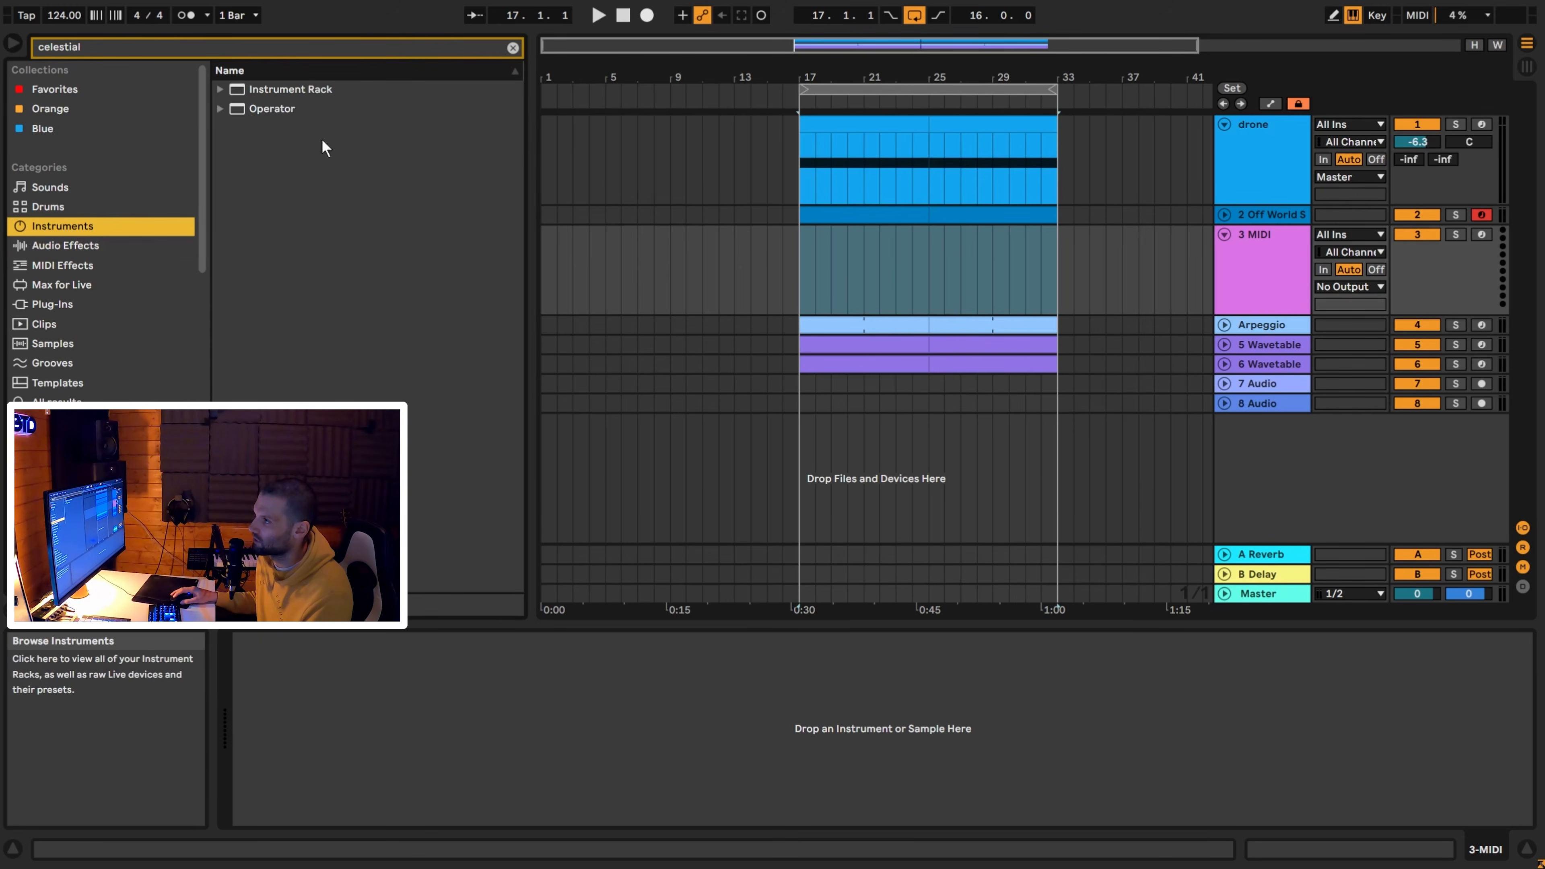
{"action": "left_click", "coordinate": [220, 108]}
{"action": "left_click", "coordinate": [232, 128]}
{"action": "left_click_drag", "start_coordinate": [313, 147], "coordinate": [911, 305]}
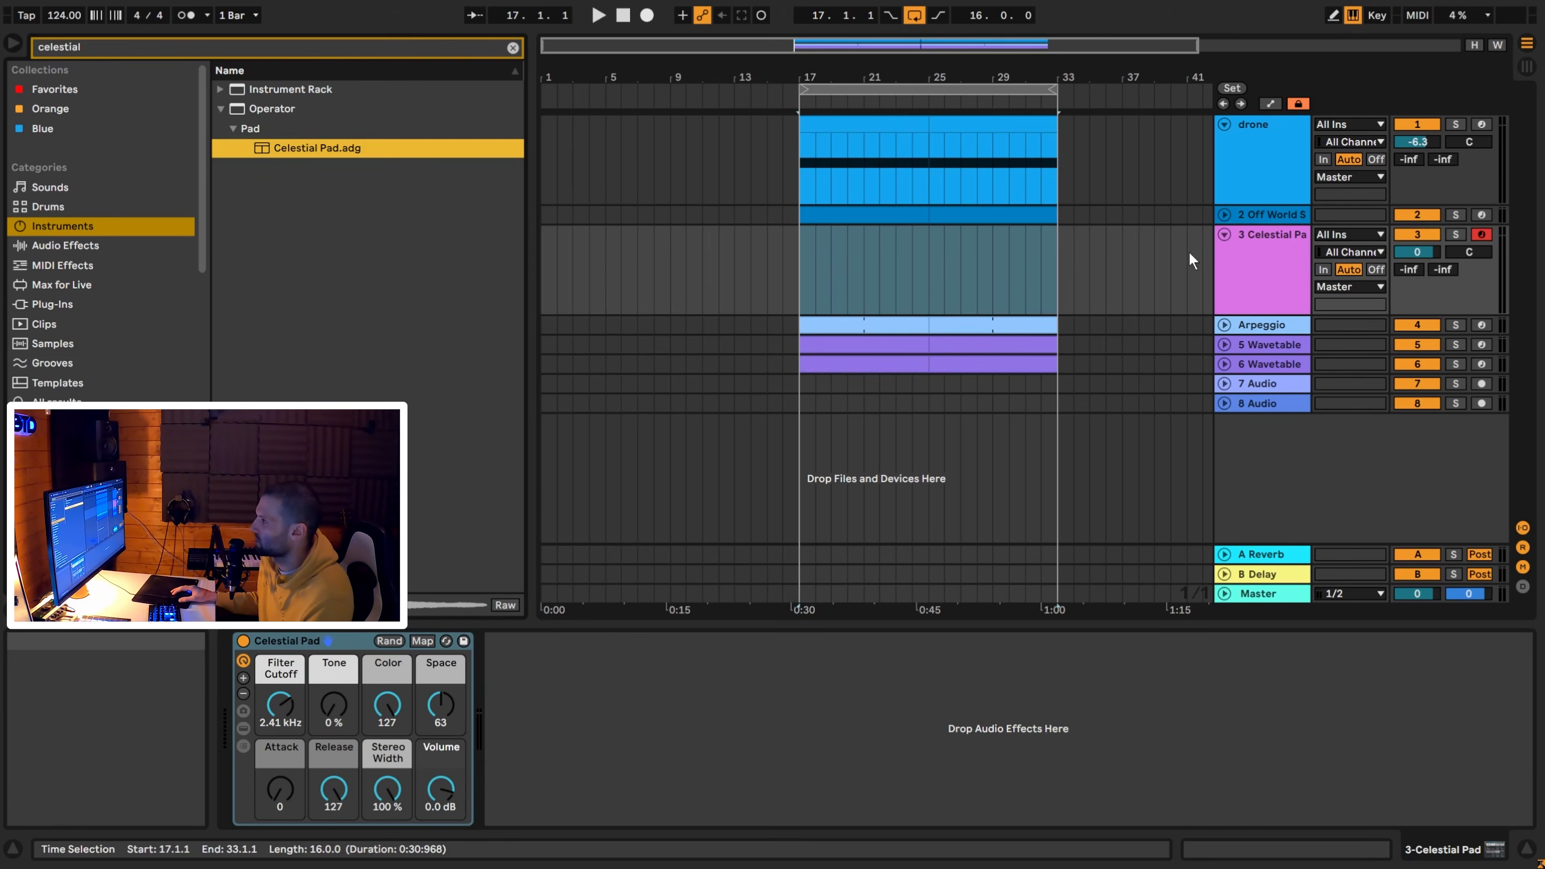
Create a three-bar MIDI clip on the Celestial Pad track from bar 23 to bar 26.
{"action": "left_click", "coordinate": [905, 267]}
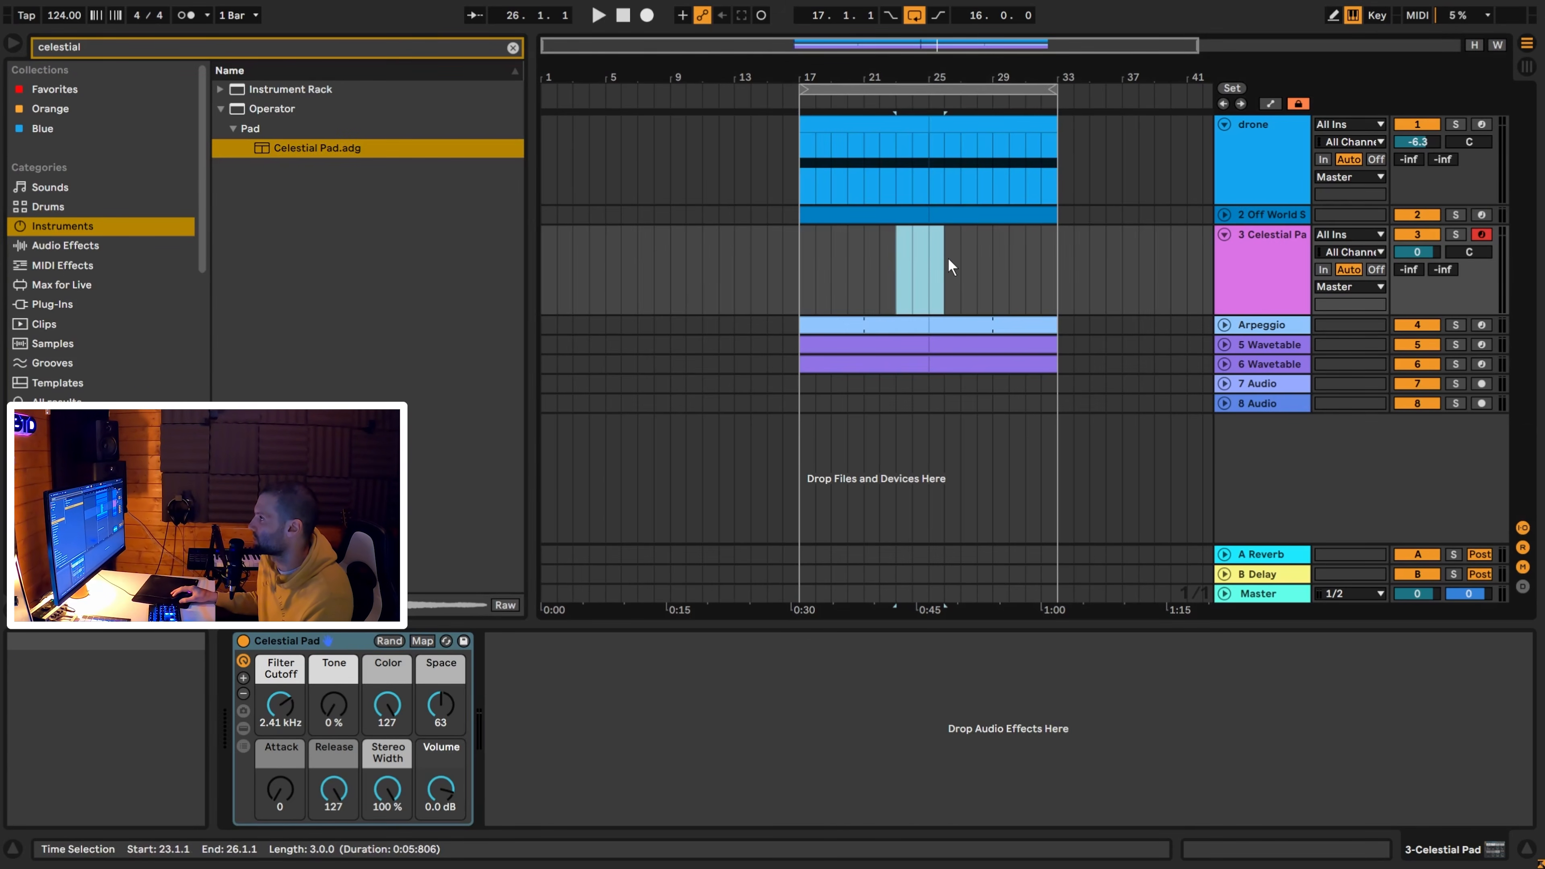
{"action": "key", "text": "ctrl+shift+m"}
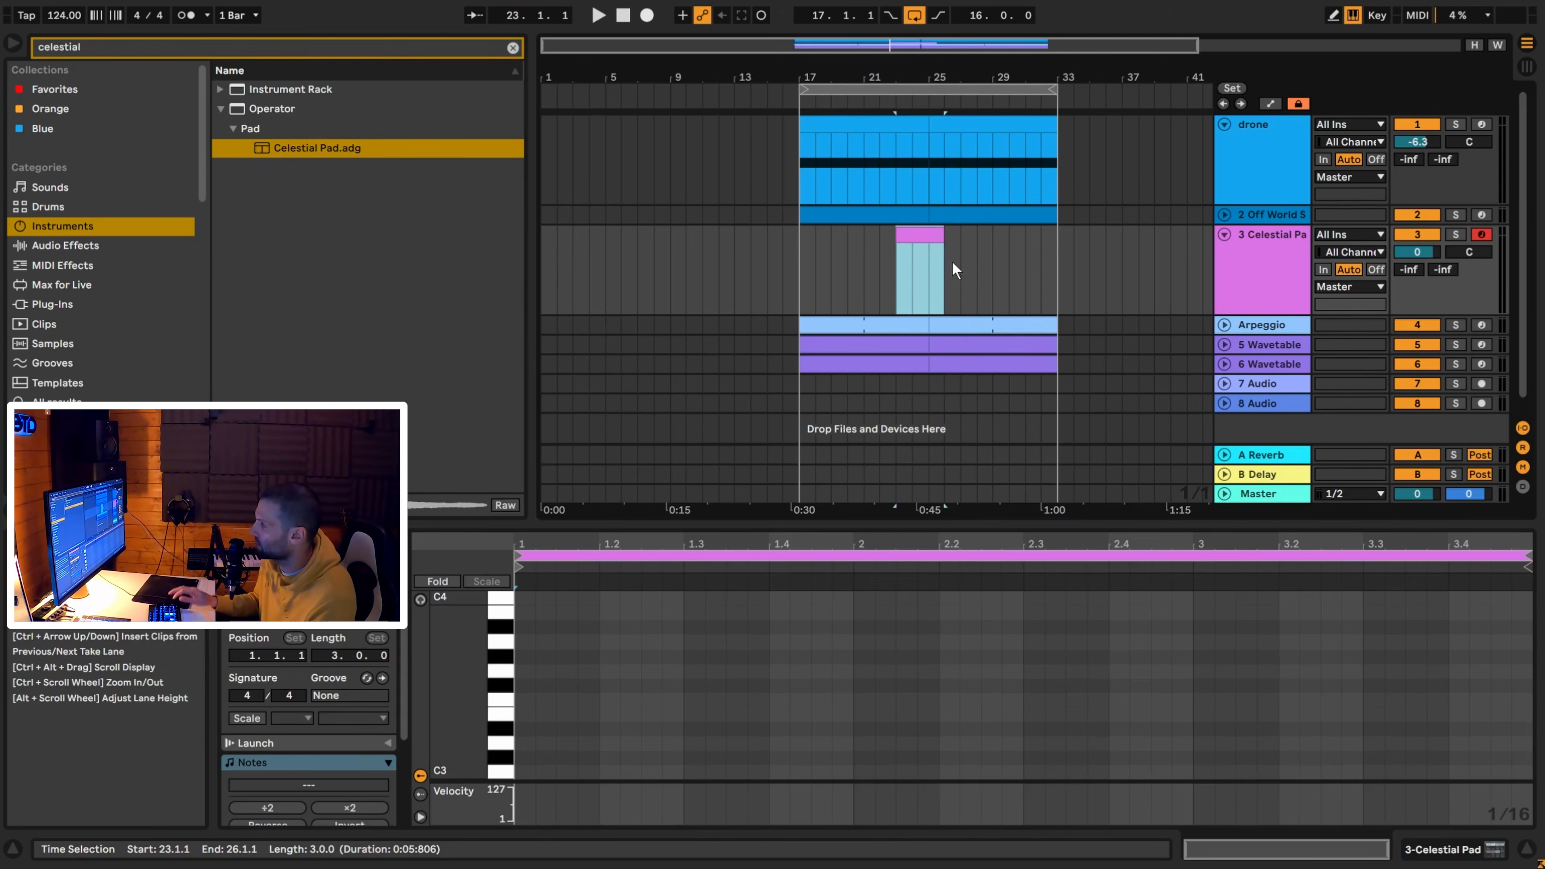
{"action": "right_click", "coordinate": [579, 714]}
{"action": "left_click", "coordinate": [552, 725]}
{"action": "scroll", "coordinate": [552, 725], "scroll_direction": "down", "scroll_amount": 1}
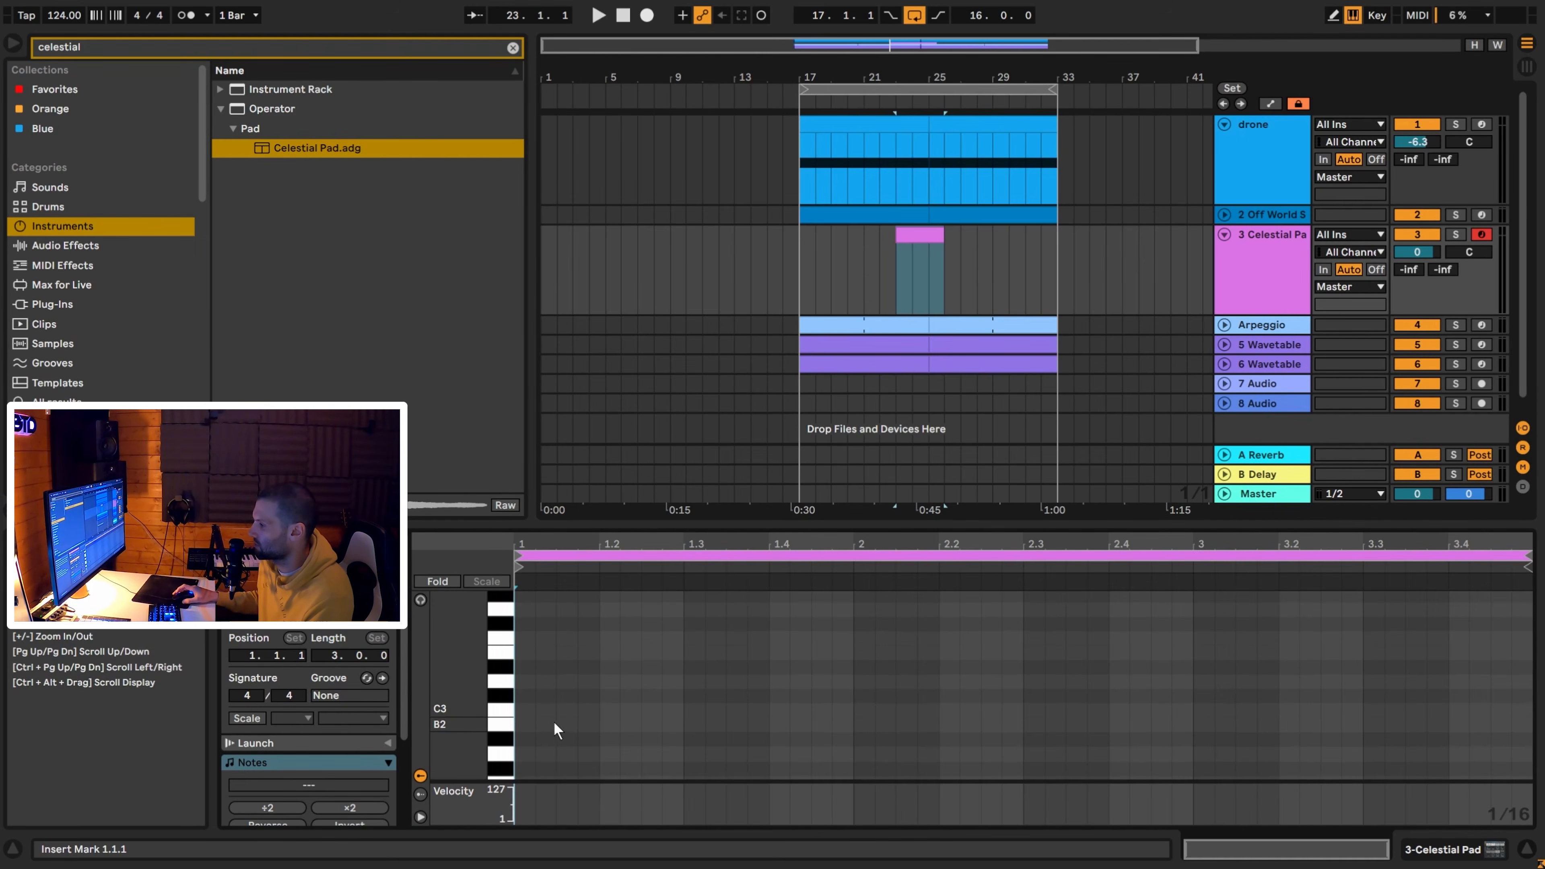
Add a D3 note at the clip's start, transpose it down an octave to D2 and extend it across all three bars.
{"action": "scroll", "coordinate": [564, 723], "scroll_direction": "down", "scroll_amount": 4}
{"action": "scroll", "coordinate": [538, 727], "scroll_direction": "up", "scroll_amount": 2}
{"action": "double_click", "coordinate": [527, 670]}
{"action": "left_click_drag", "start_coordinate": [527, 670], "coordinate": [531, 644]}
{"action": "scroll", "coordinate": [531, 651], "scroll_direction": "up", "scroll_amount": 3}
{"action": "scroll", "coordinate": [559, 716], "scroll_direction": "down", "scroll_amount": 2}
{"action": "left_click_drag", "start_coordinate": [580, 660], "coordinate": [527, 689]}
{"action": "scroll", "coordinate": [639, 725], "scroll_direction": "down", "scroll_amount": 6}
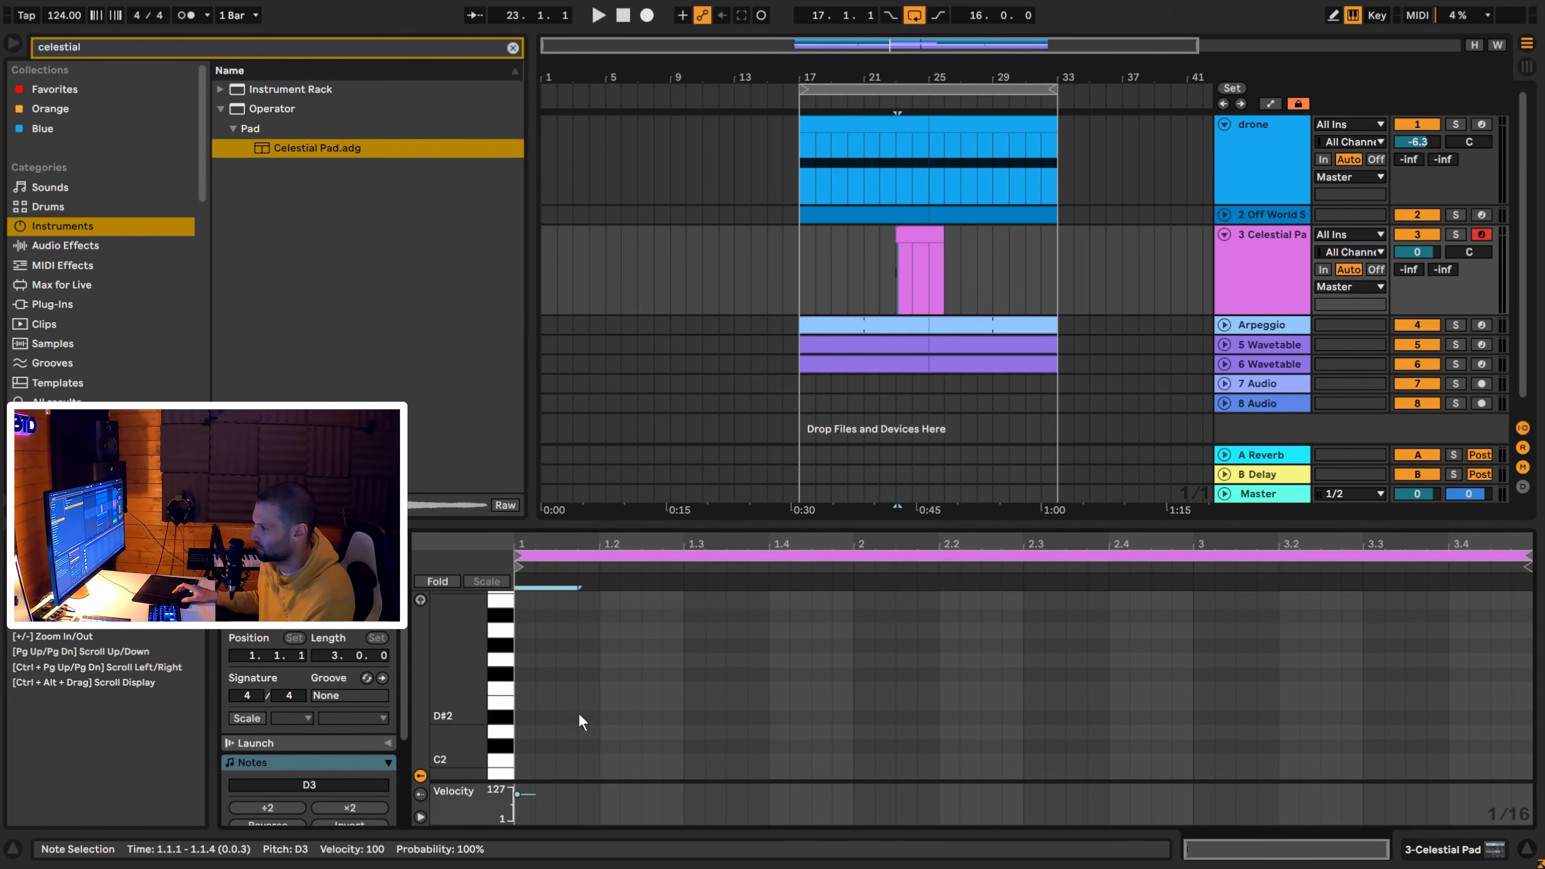
{"action": "key", "text": "shift+Down"}
{"action": "scroll", "coordinate": [270, 732], "scroll_direction": "down", "scroll_amount": 4}
{"action": "left_click", "coordinate": [270, 732]}
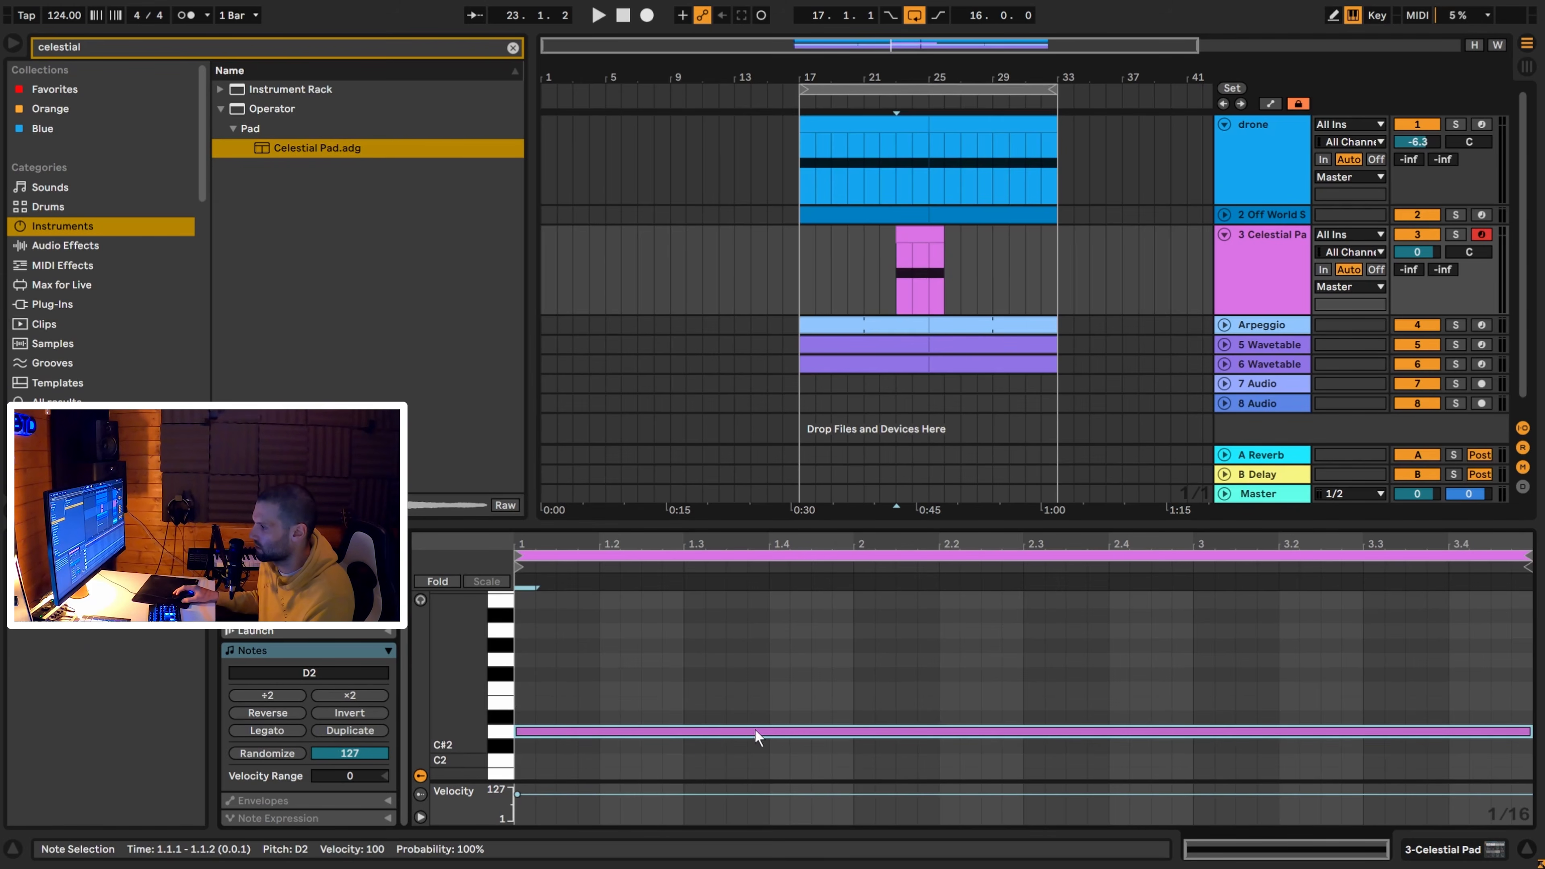
Duplicate the full-length D2 note to A2.
{"action": "scroll", "coordinate": [757, 699], "scroll_direction": "up", "scroll_amount": 2}
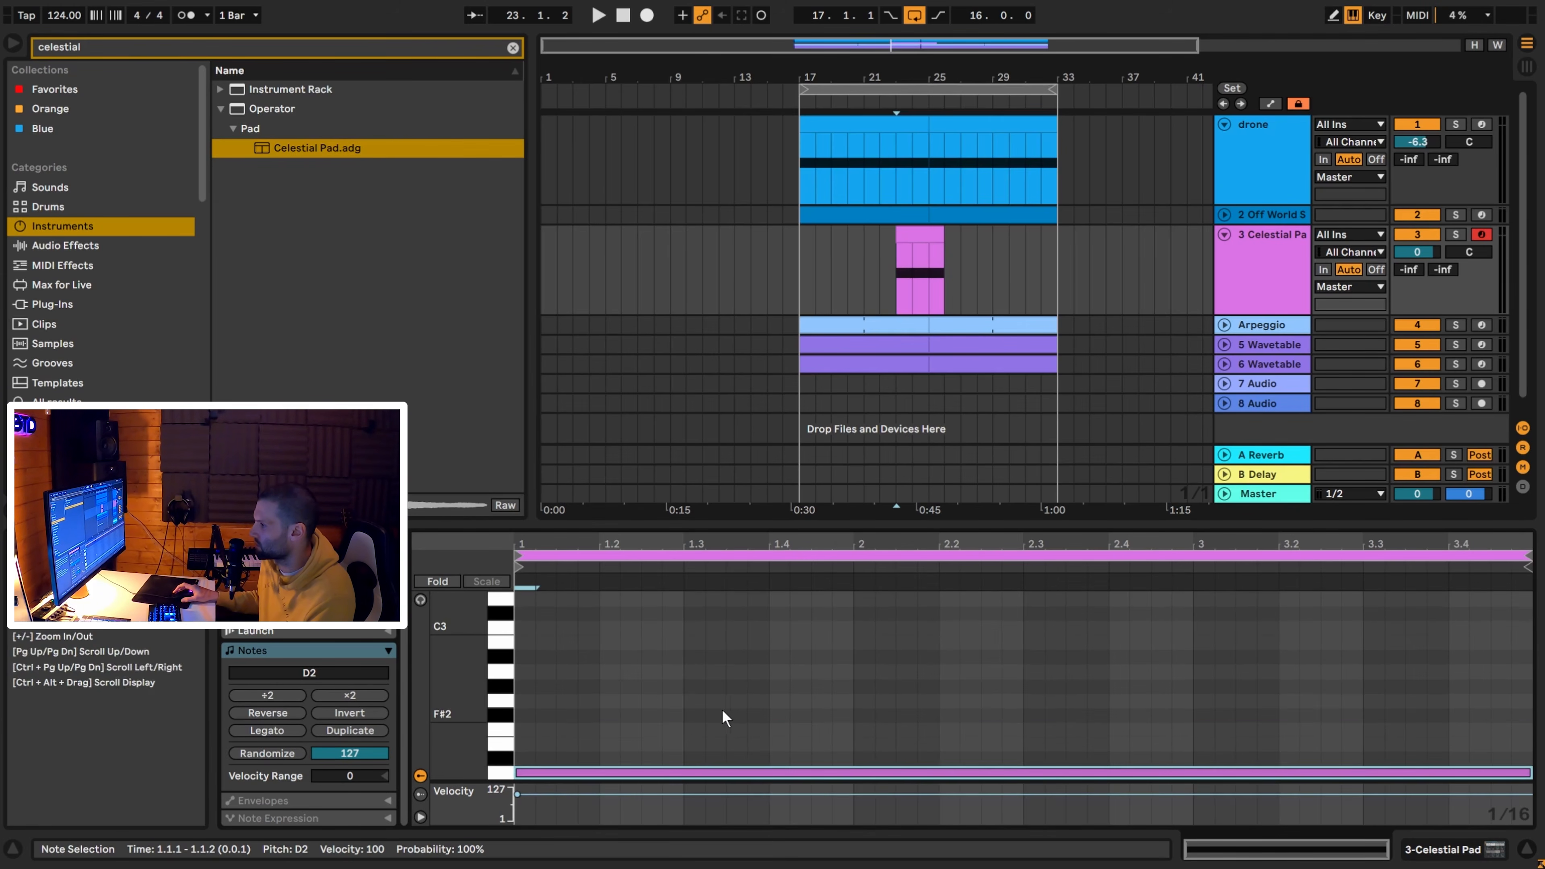
{"action": "left_click_drag", "start_coordinate": [662, 769], "coordinate": [662, 672]}
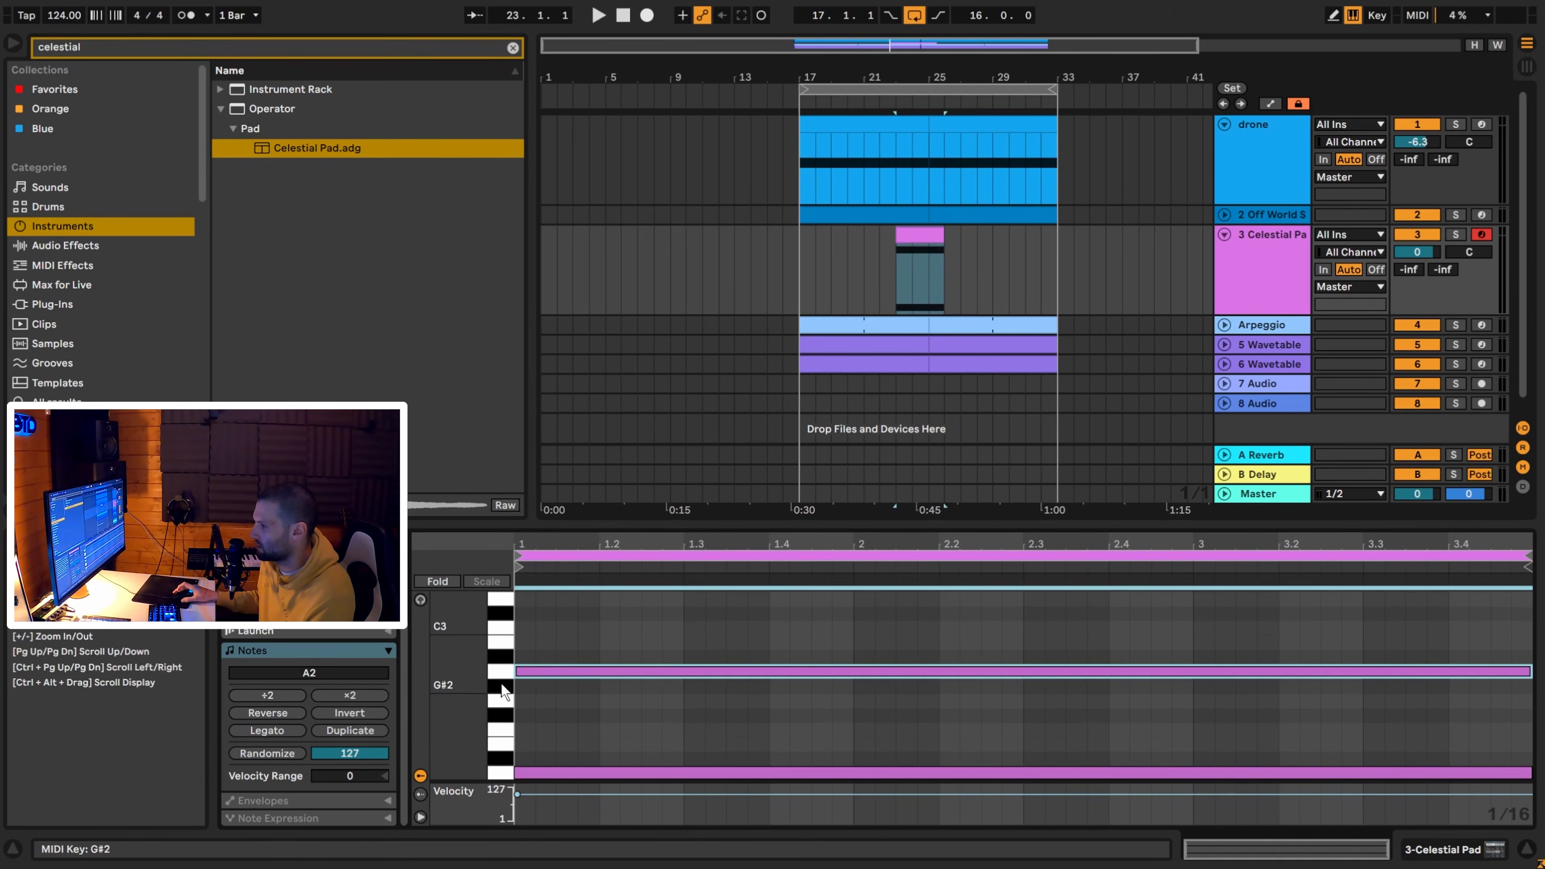
{"action": "left_click_drag", "start_coordinate": [464, 670], "coordinate": [404, 669]}
Duplicate the D2 note to F2 and transpose the copy up an octave to F3.
{"action": "left_click", "coordinate": [560, 700]}
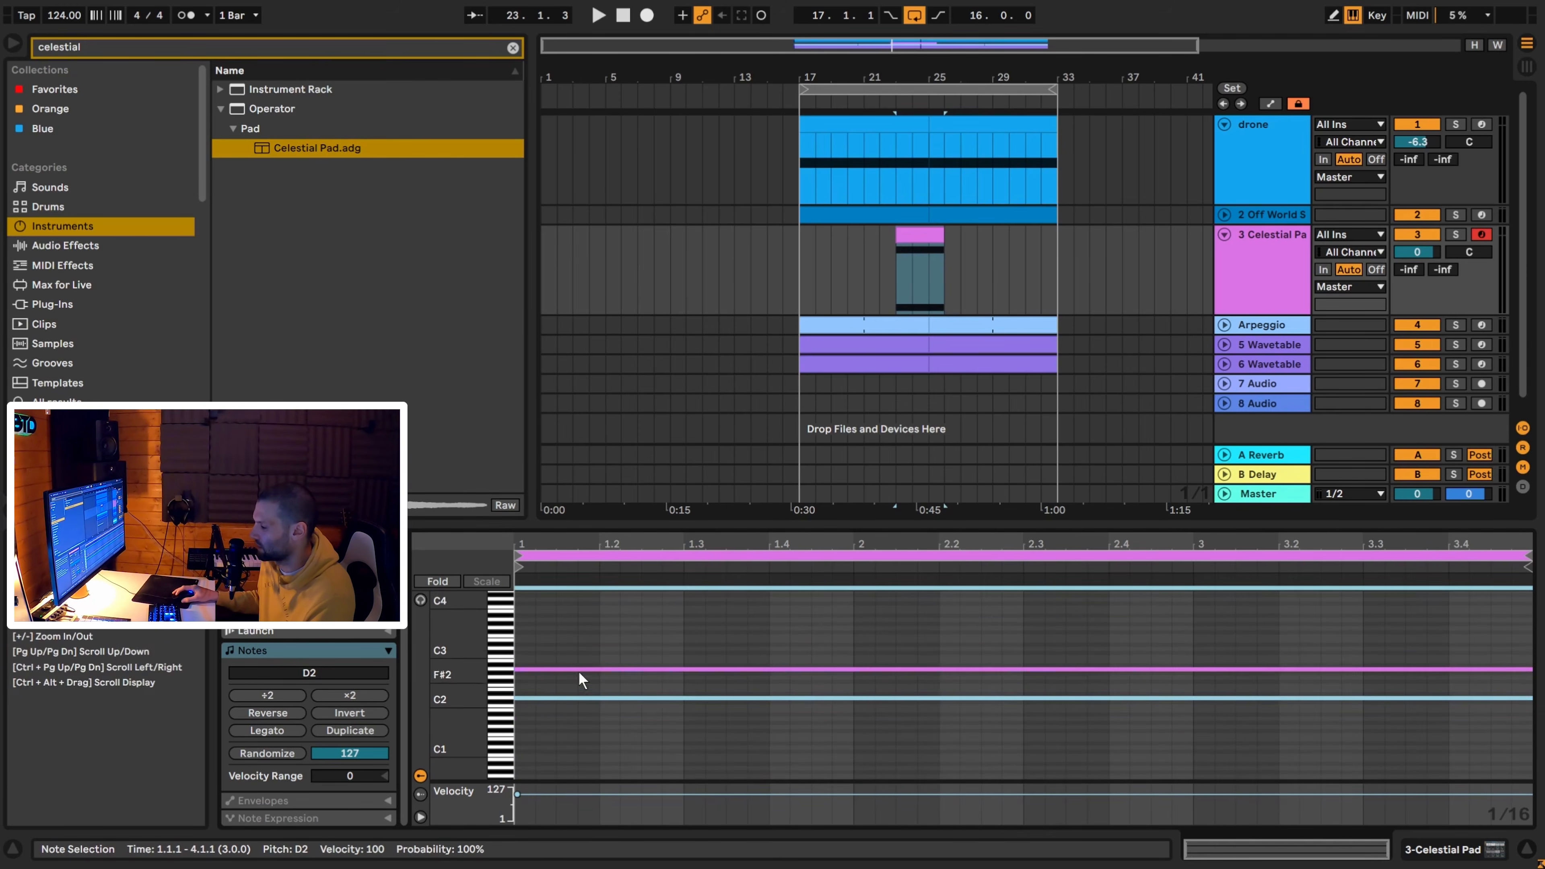
{"action": "mouse_move", "coordinate": [569, 668]}
{"action": "left_mouse_down"}
{"action": "mouse_move", "coordinate": [568, 687]}
{"action": "mouse_move", "coordinate": [568, 670]}
{"action": "left_mouse_up"}
{"action": "left_click", "coordinate": [574, 689]}
{"action": "left_click", "coordinate": [574, 686]}
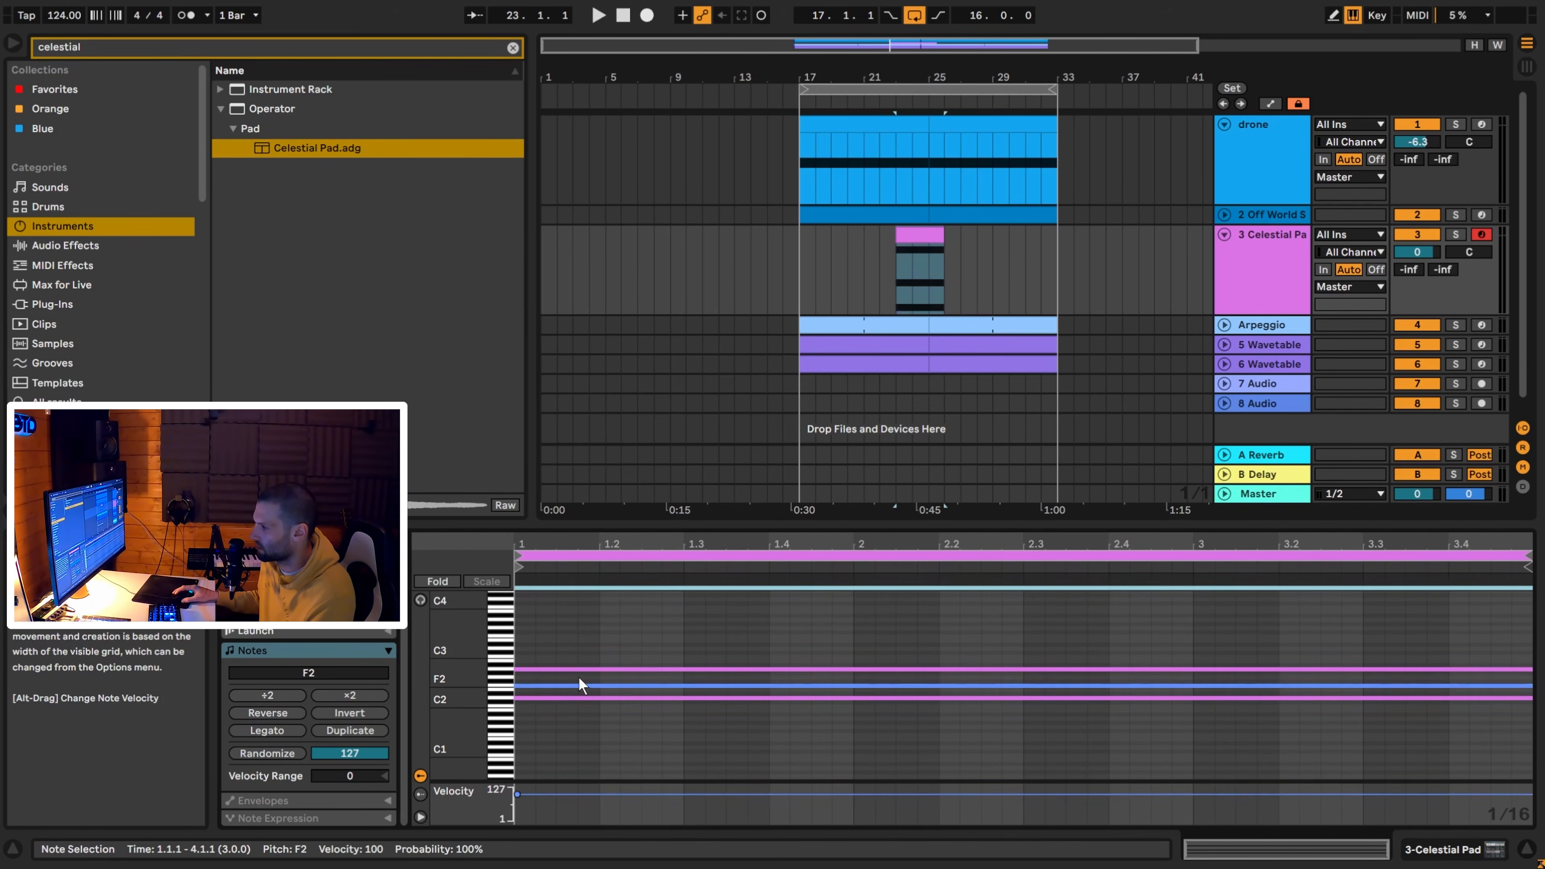
{"action": "key", "text": "shift+Up"}
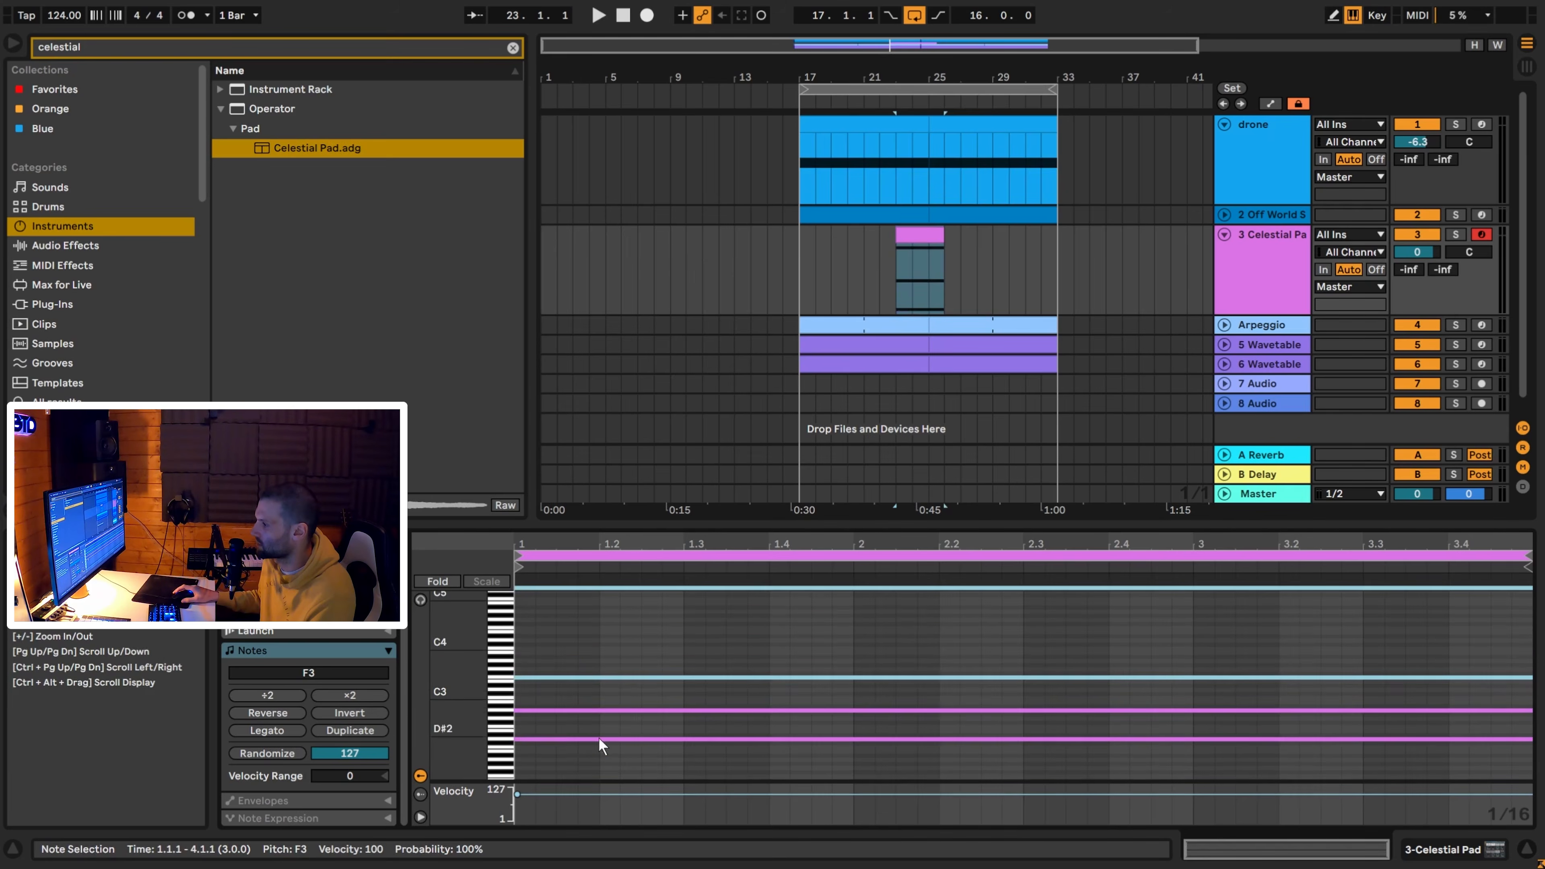
{"action": "left_click", "coordinate": [918, 235]}
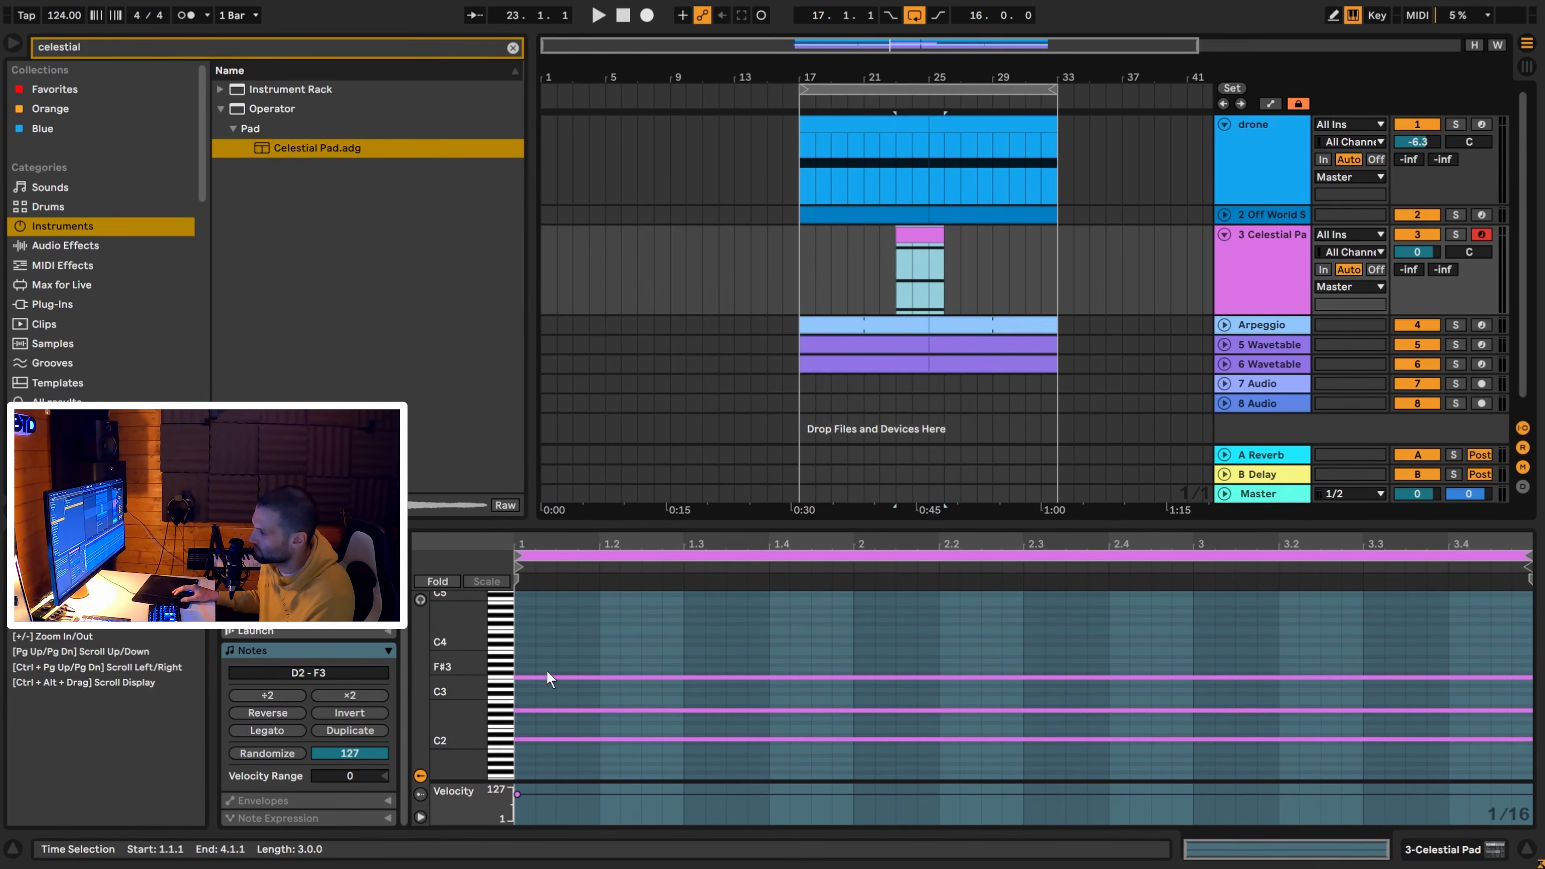
{"action": "left_click_drag", "start_coordinate": [547, 662], "coordinate": [628, 689]}
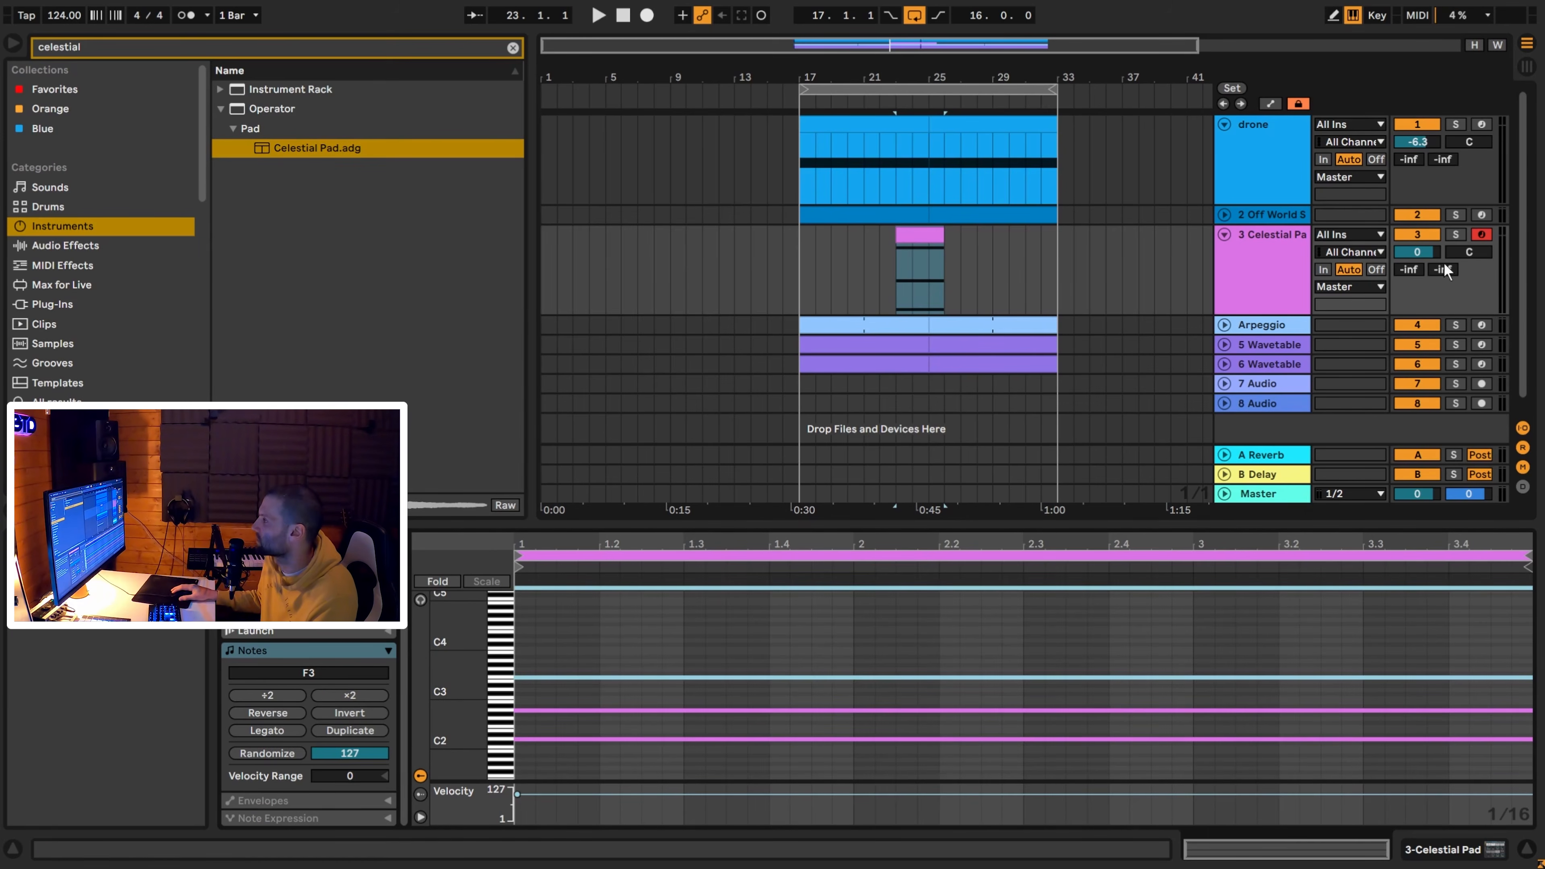
Solo the Celestial Pad track, play it back and lower its track volume to -12.3 dB.
{"action": "left_click", "coordinate": [1455, 235]}
{"action": "key", "text": "space"}
{"action": "left_click_drag", "start_coordinate": [1431, 253], "coordinate": [1431, 290]}
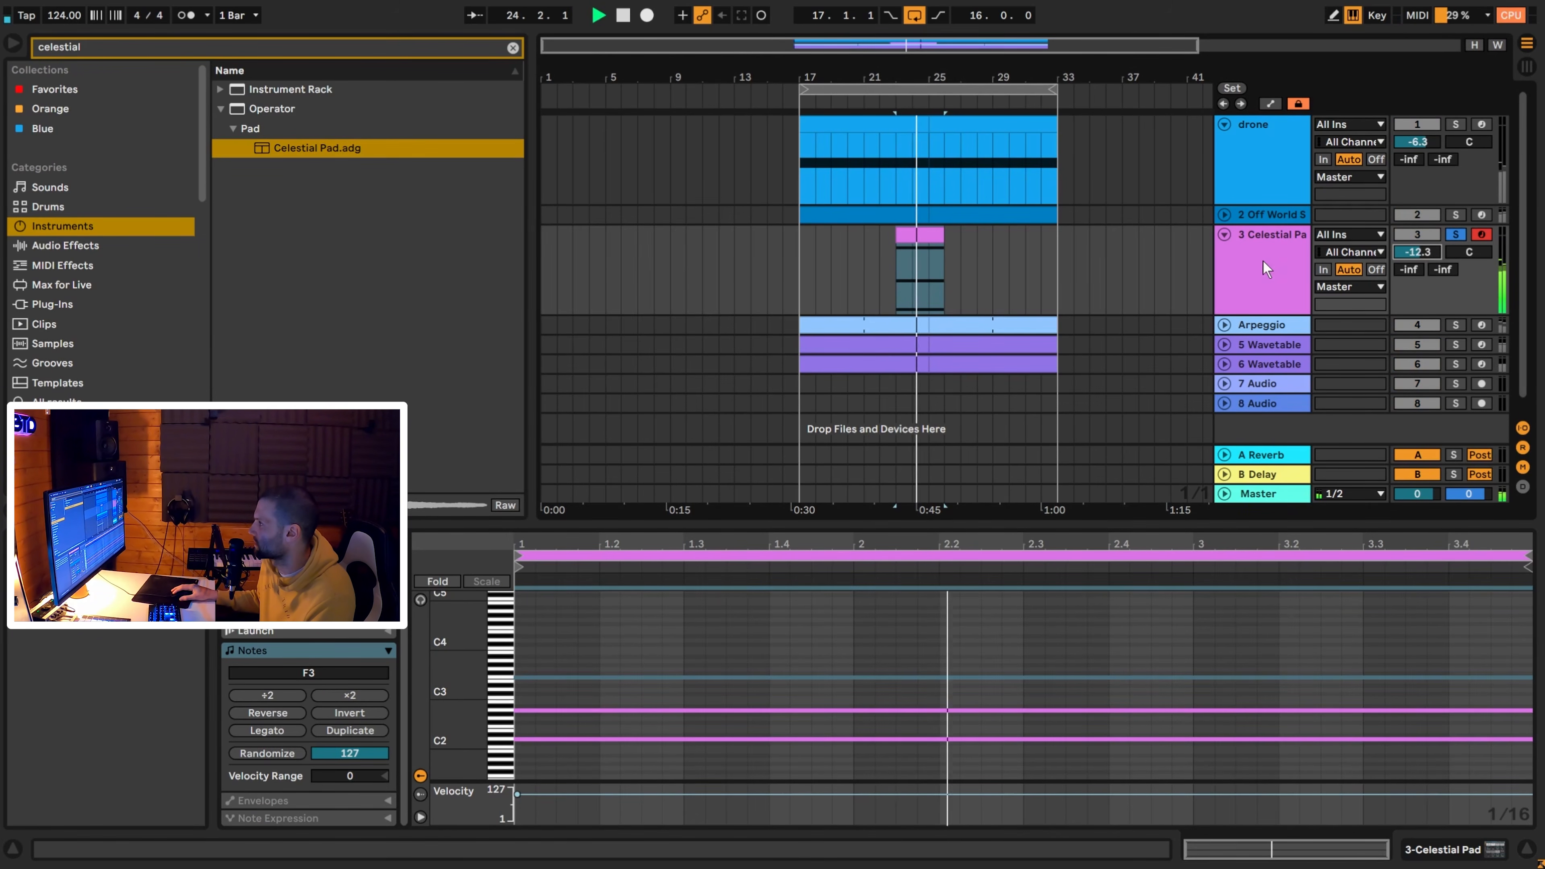
Set the Celestial Pad's Space macro to 108 and shorten its clip to end at bar 25.
{"action": "double_click", "coordinate": [1249, 269]}
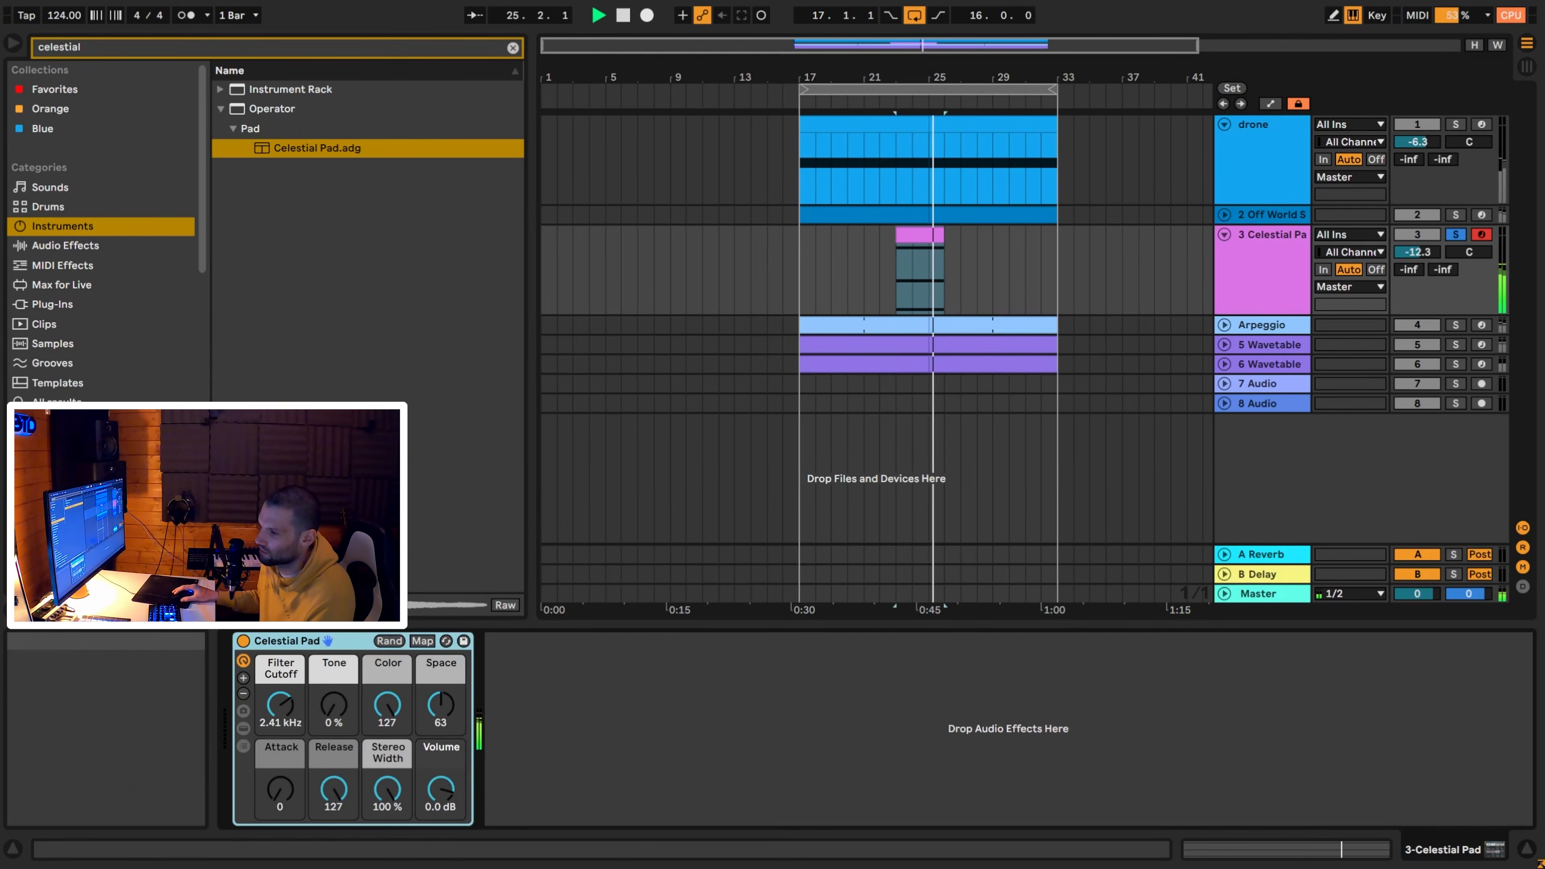
{"action": "left_click", "coordinate": [844, 241]}
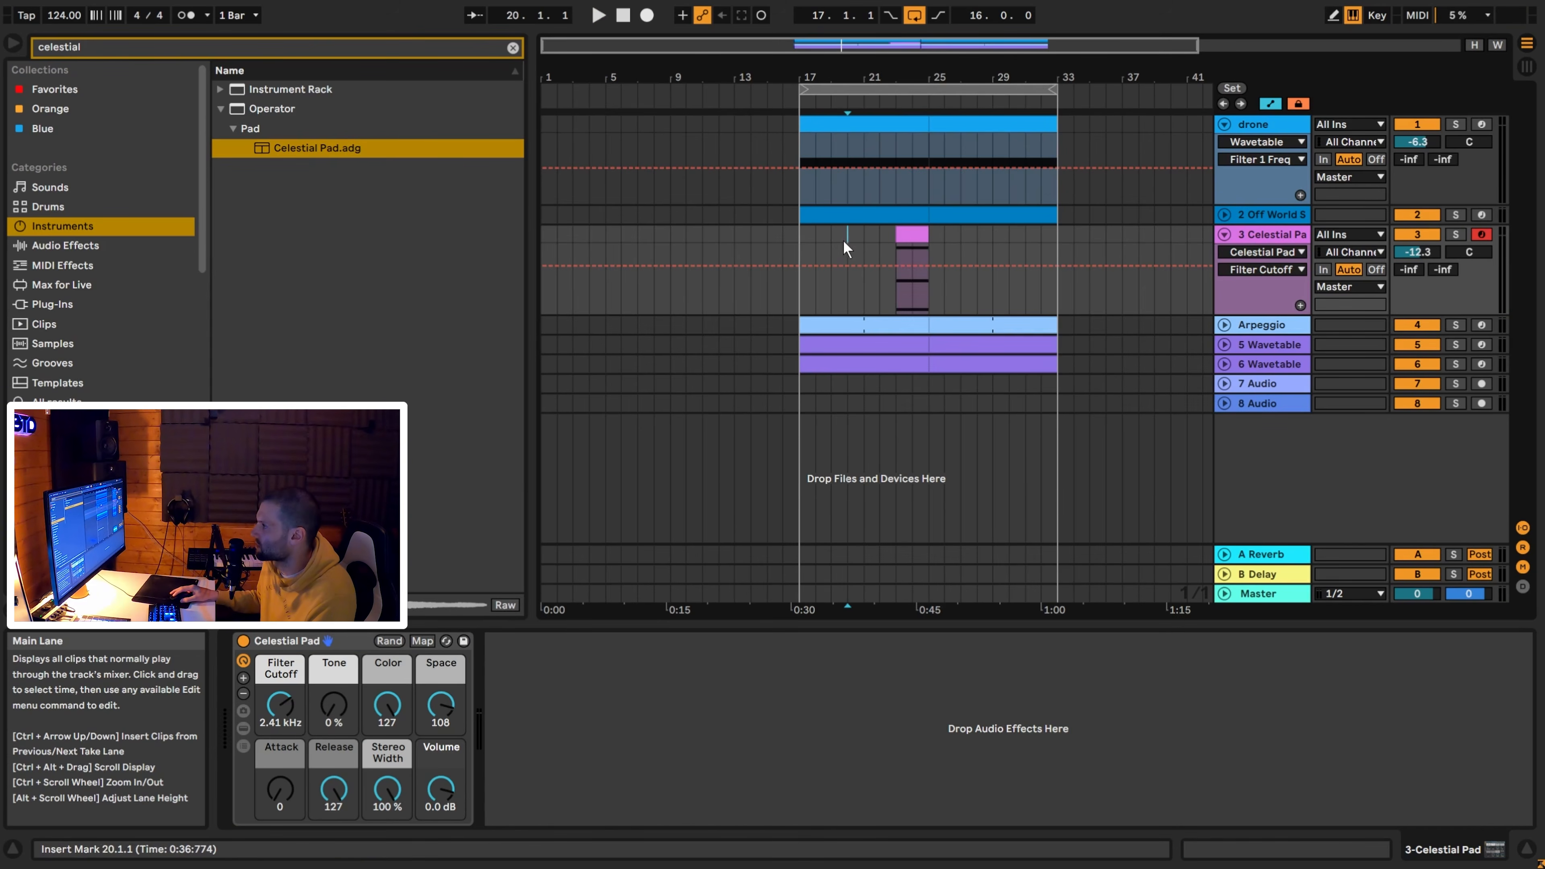
Play the arrangement from bar 23 to hear the pad together with all tracks.
{"action": "left_click", "coordinate": [803, 238]}
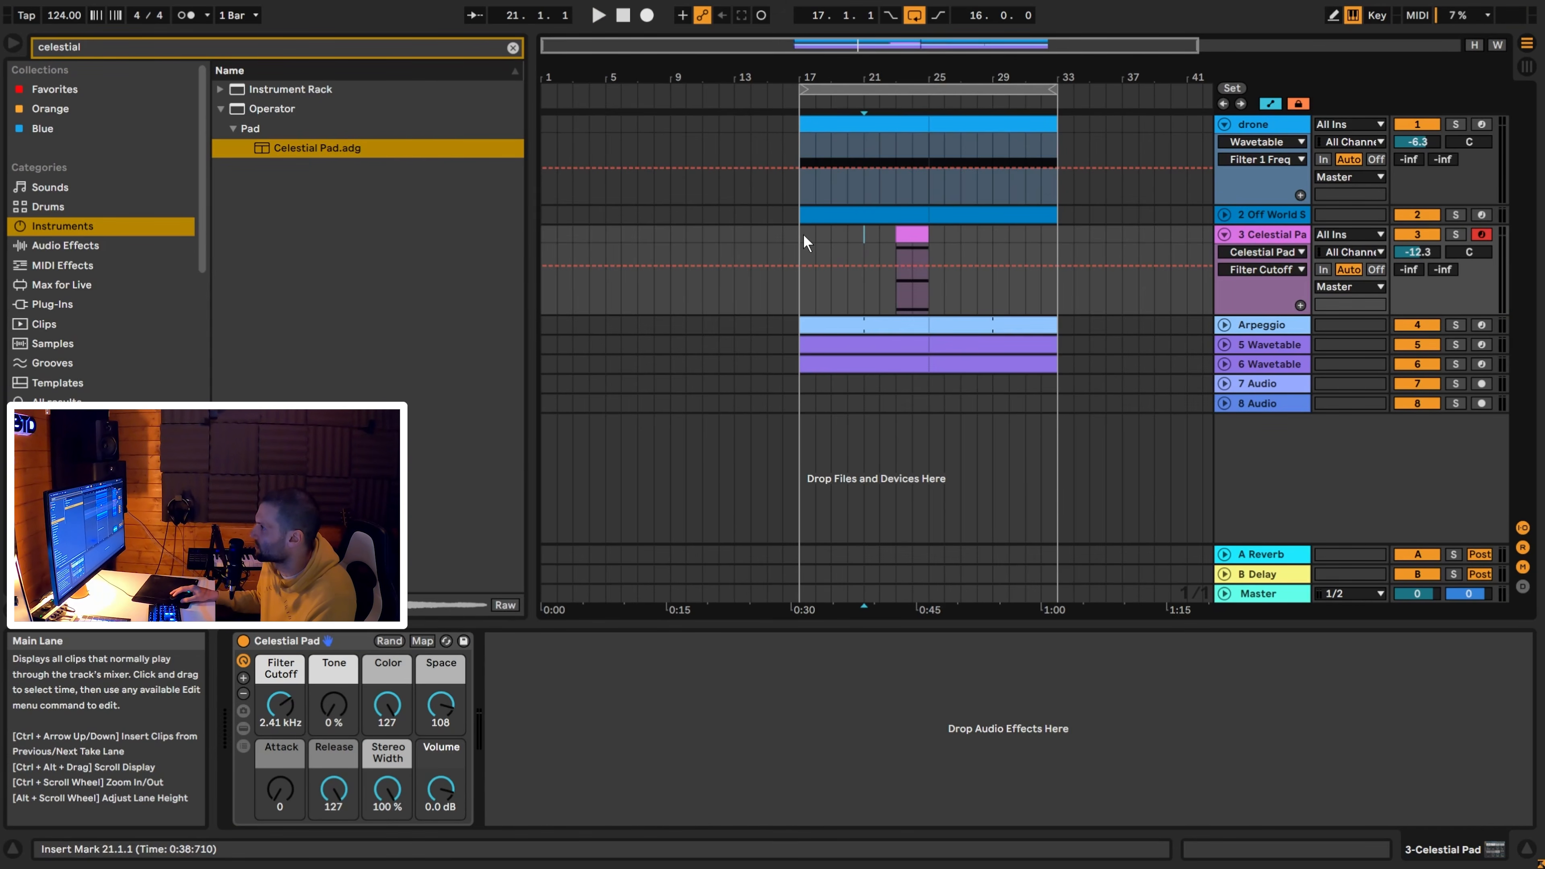
{"action": "left_click", "coordinate": [890, 232]}
{"action": "key", "text": "space"}
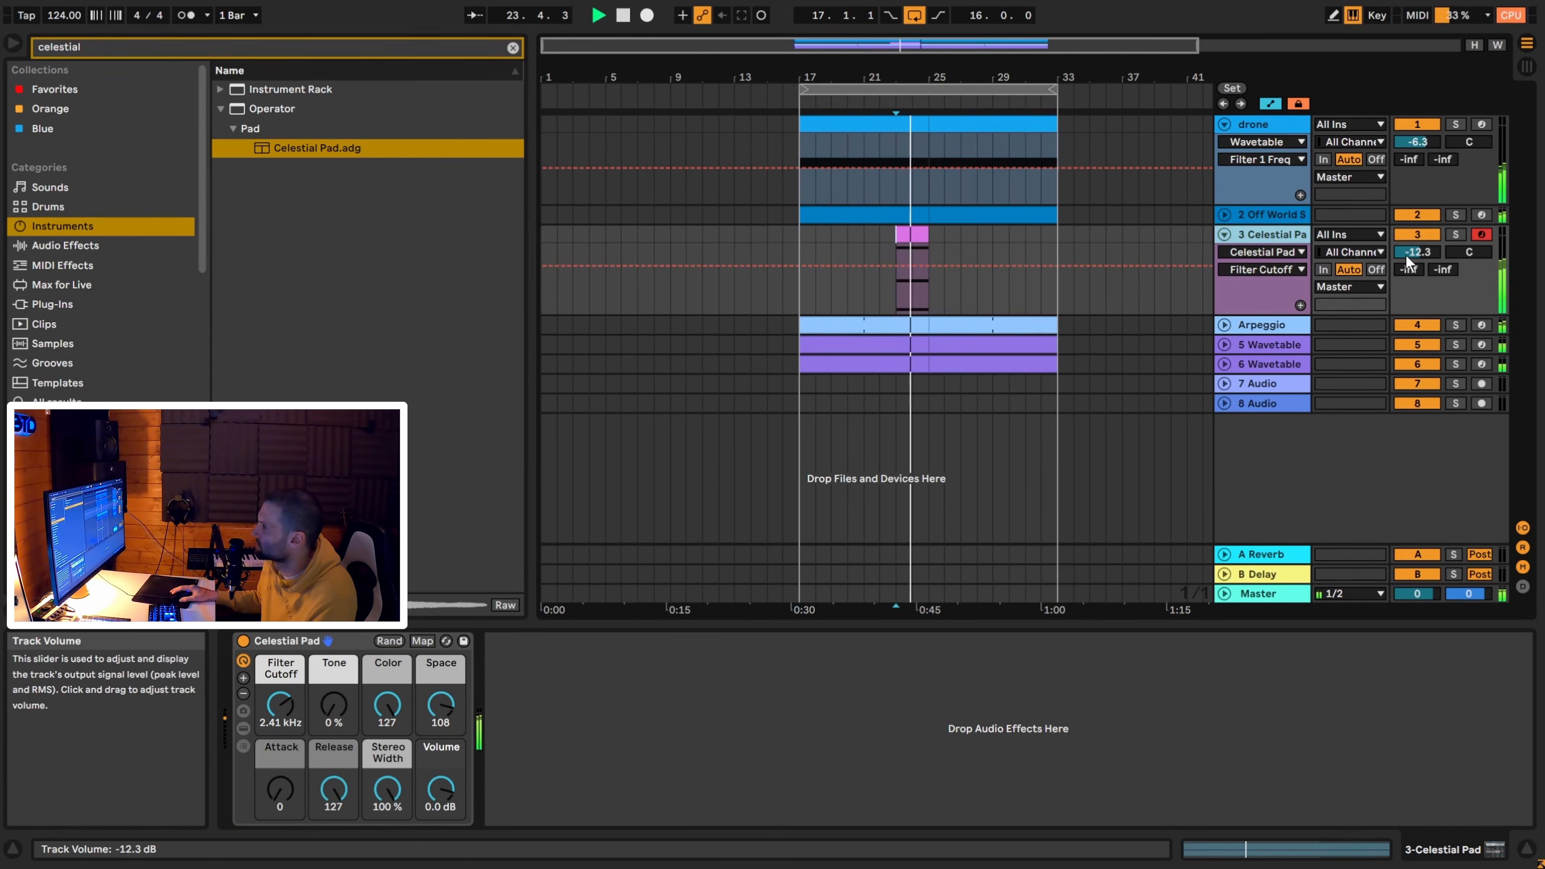
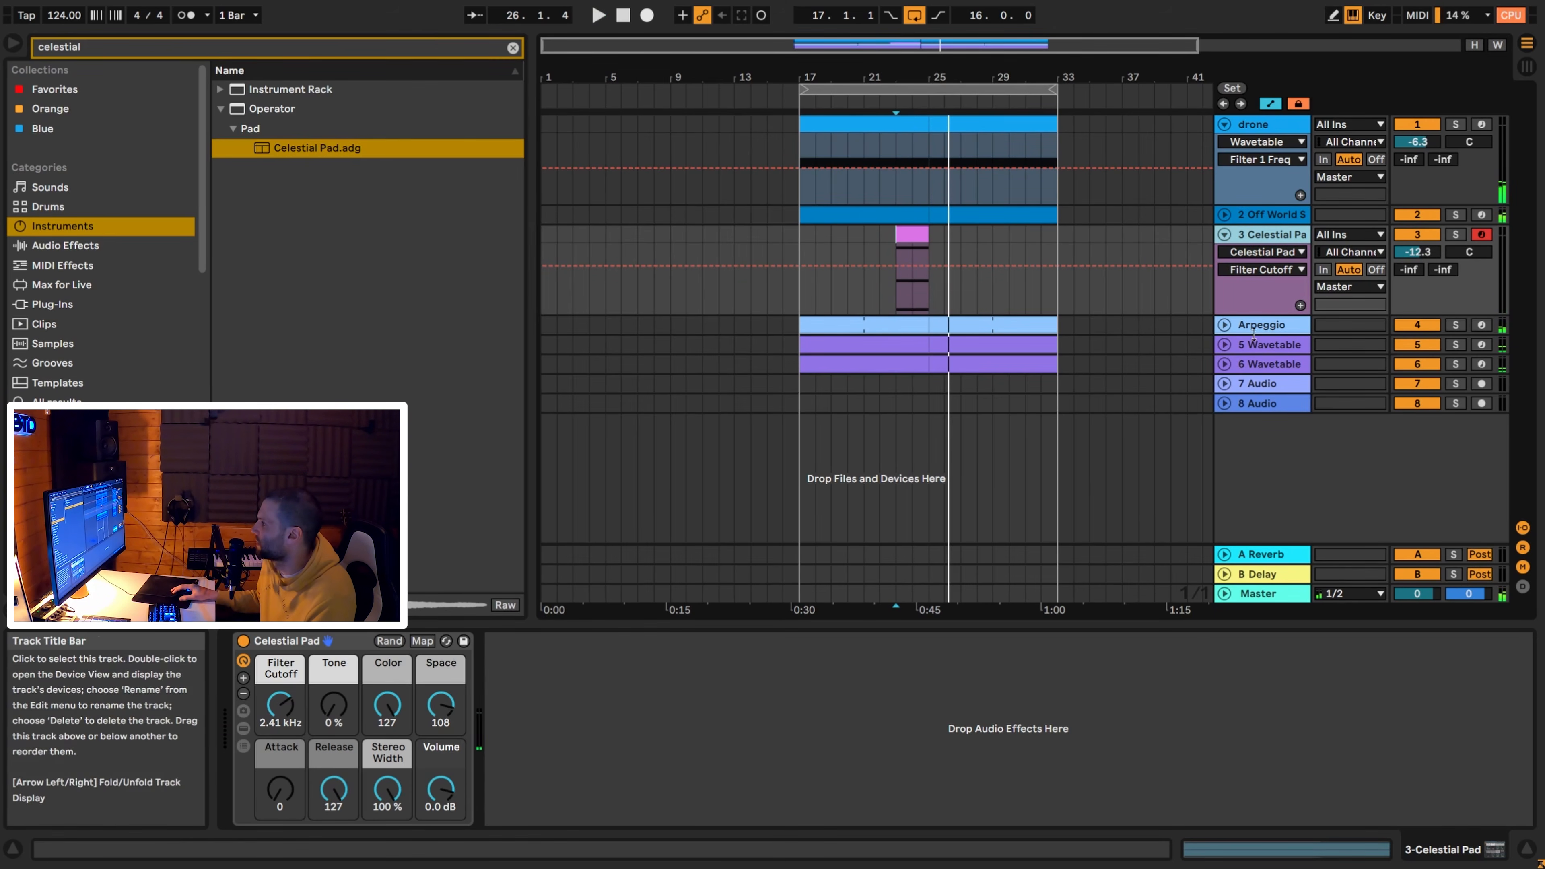
Collapse the Celestial Pad track, insert a MIDI track below 6 Wavetable and load the Wavetable instrument onto it.
{"action": "left_click", "coordinate": [1231, 238]}
{"action": "left_click", "coordinate": [1252, 290]}
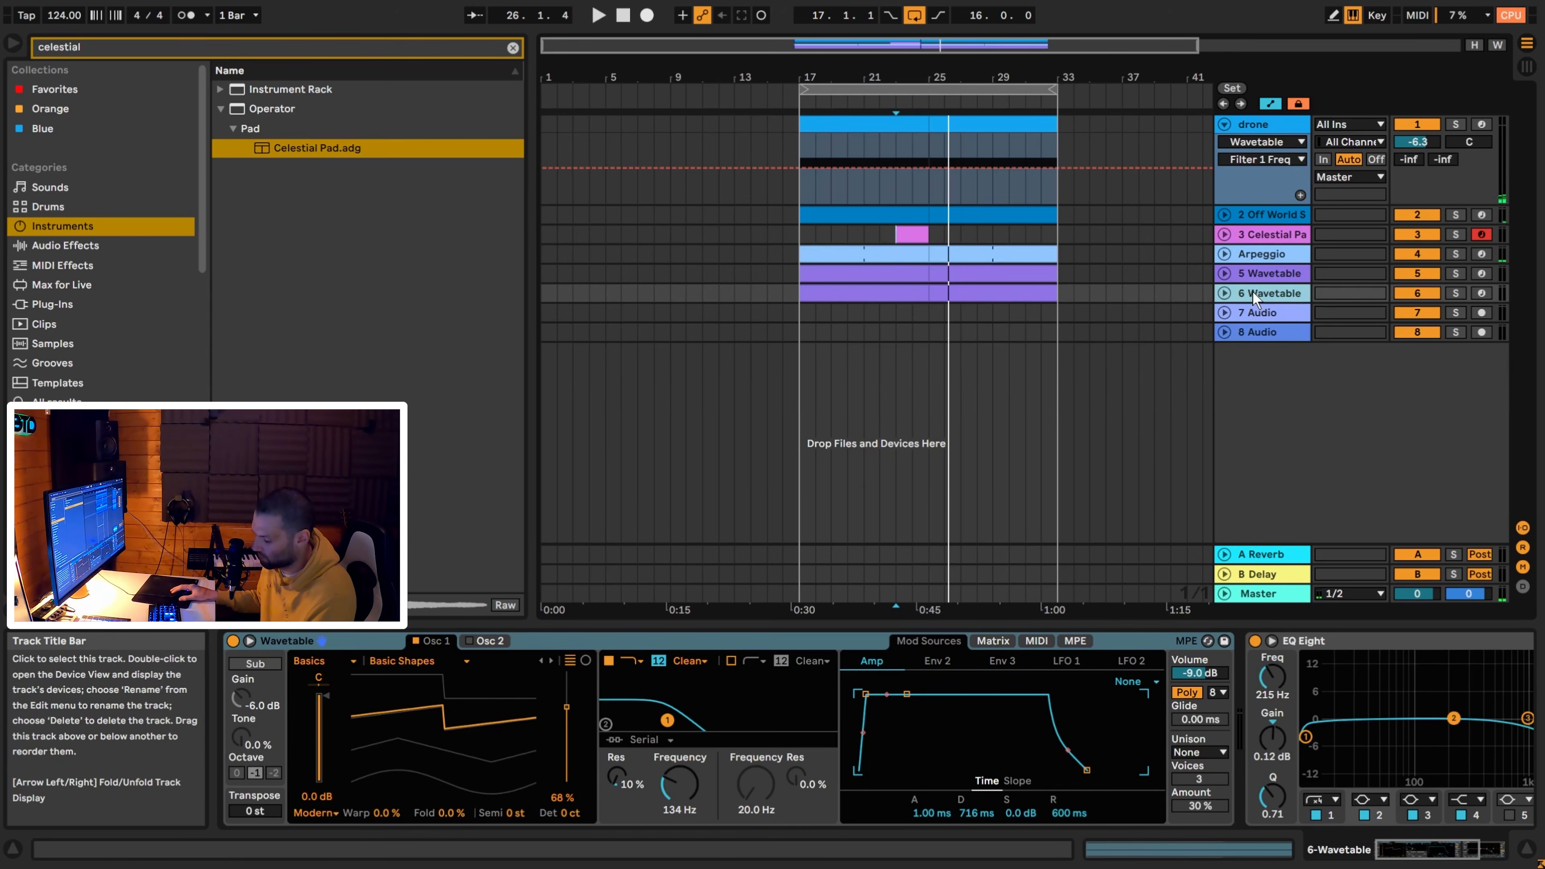
{"action": "key", "text": "ctrl+shift+t"}
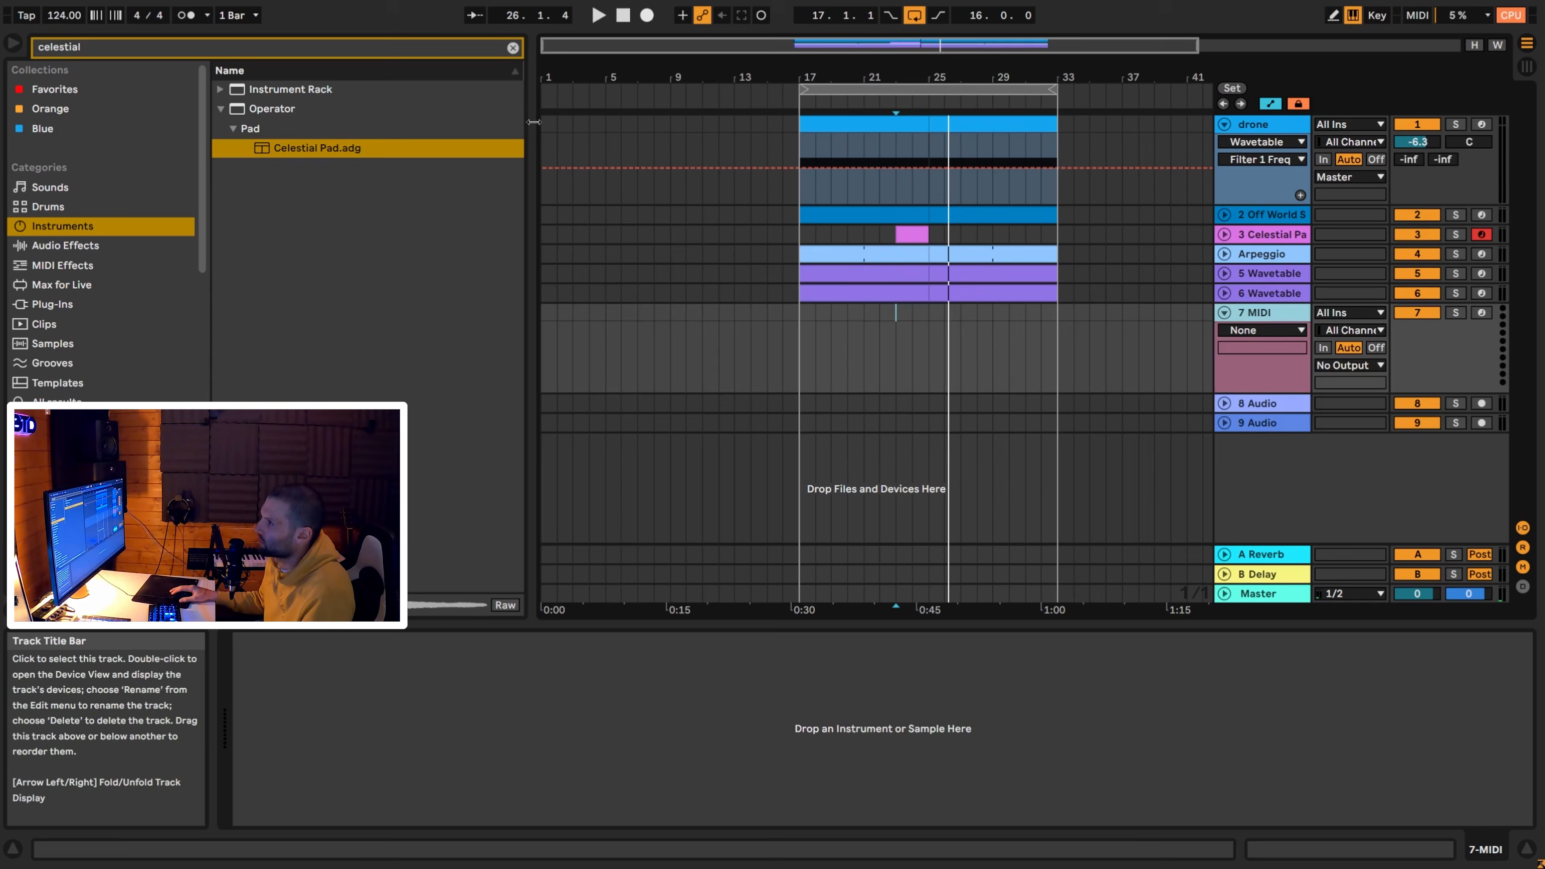
{"action": "left_click", "coordinate": [512, 48]}
{"action": "type", "text": "wavetable"}
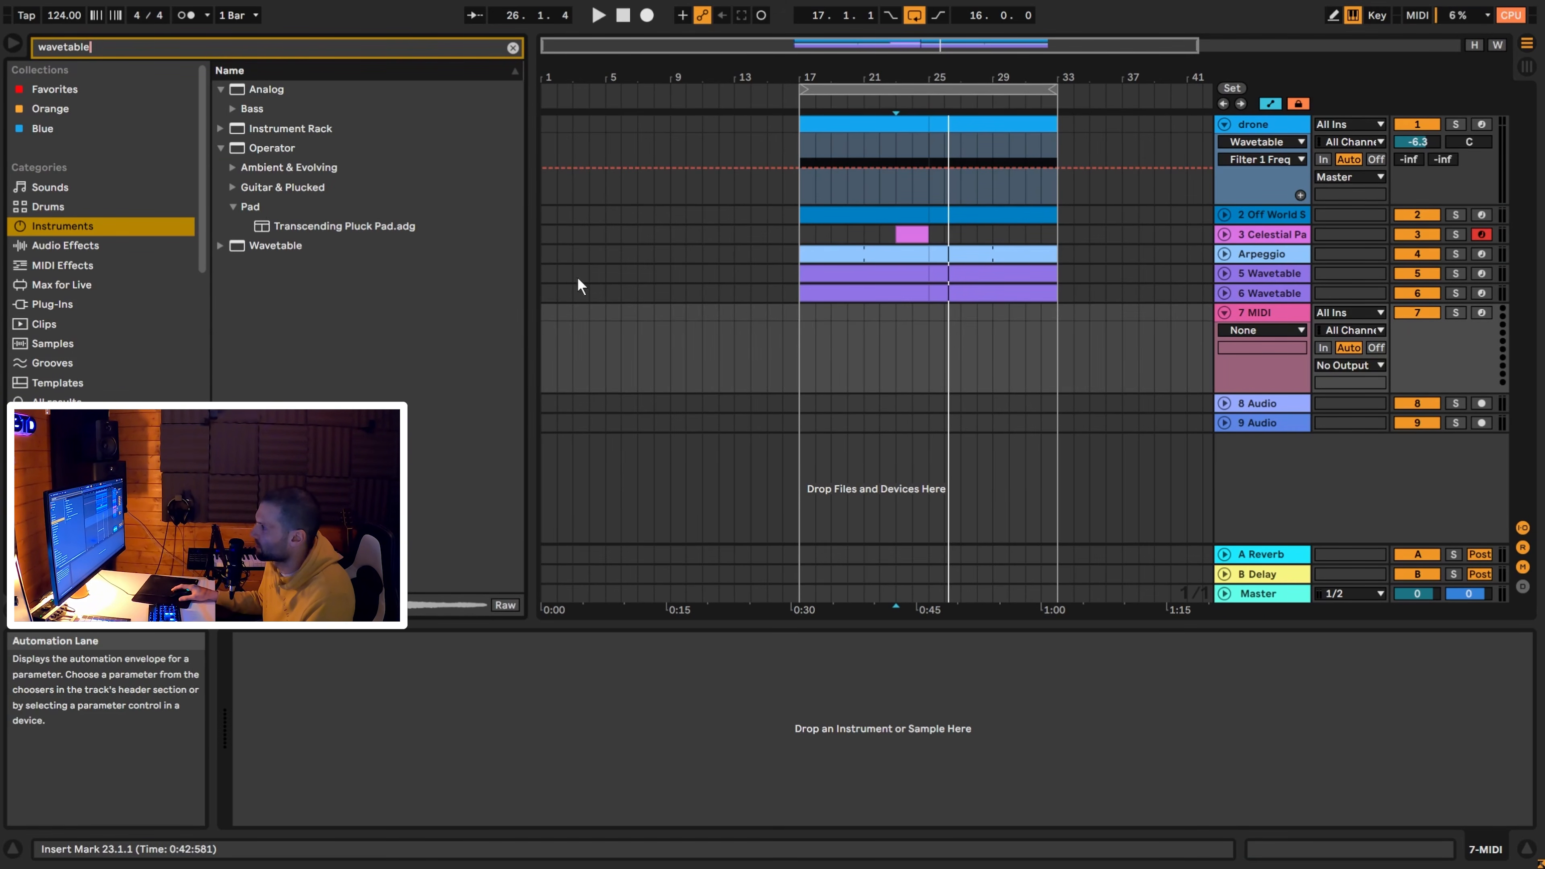
{"action": "double_click", "coordinate": [255, 246]}
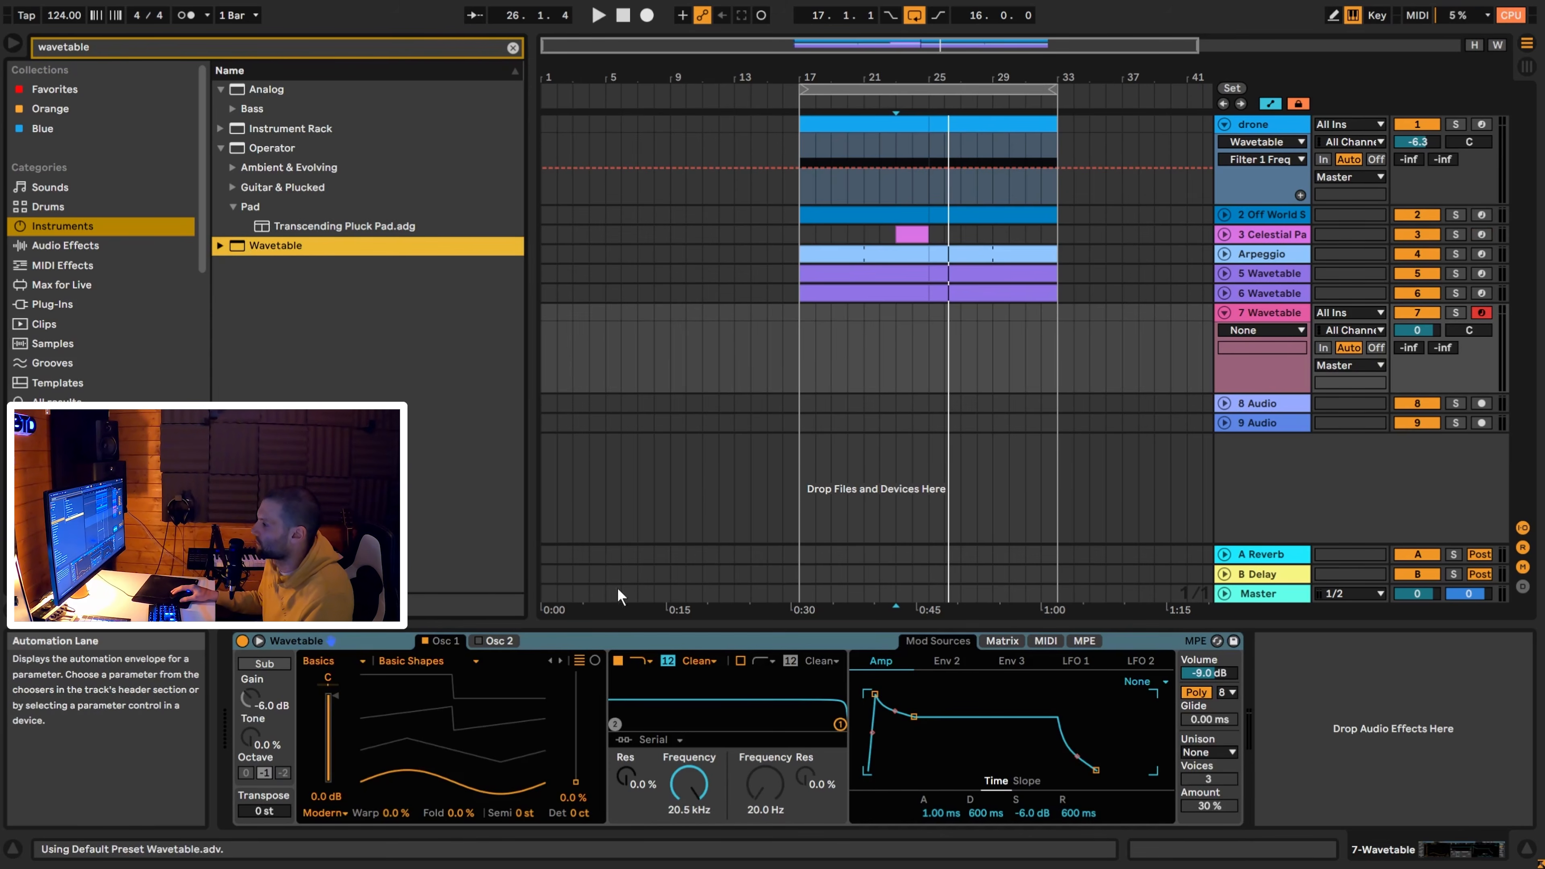
Create a clip from bar 17 to 25 and set both oscillators to 66% wave position, oscillator 1 detuned up 9 ct and oscillator 2 down.
{"action": "left_click_drag", "start_coordinate": [576, 782], "coordinate": [576, 729]}
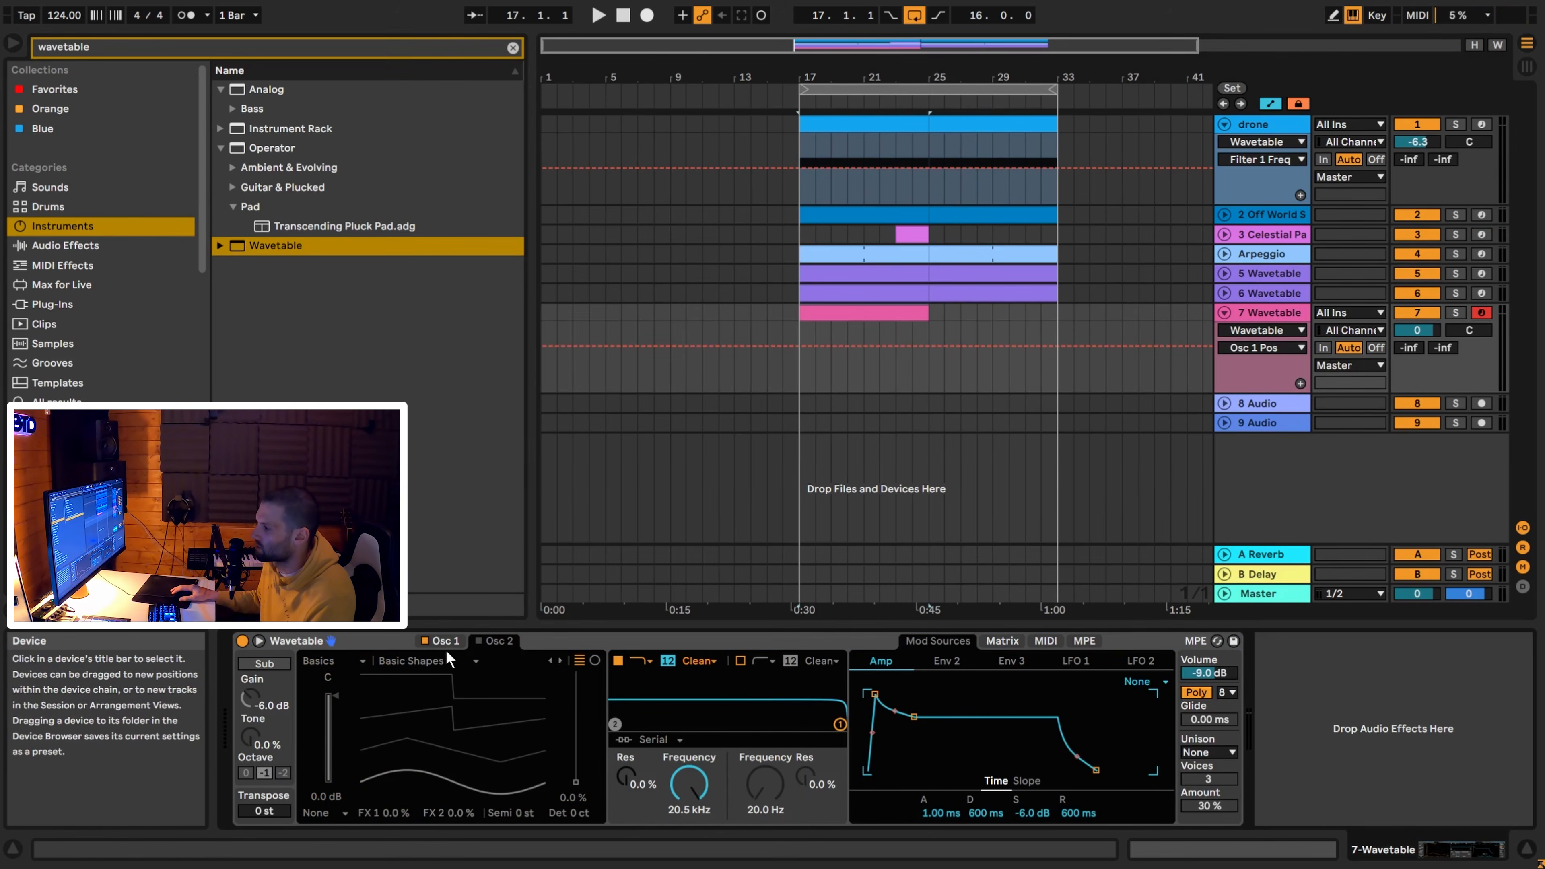
{"action": "left_click", "coordinate": [479, 640]}
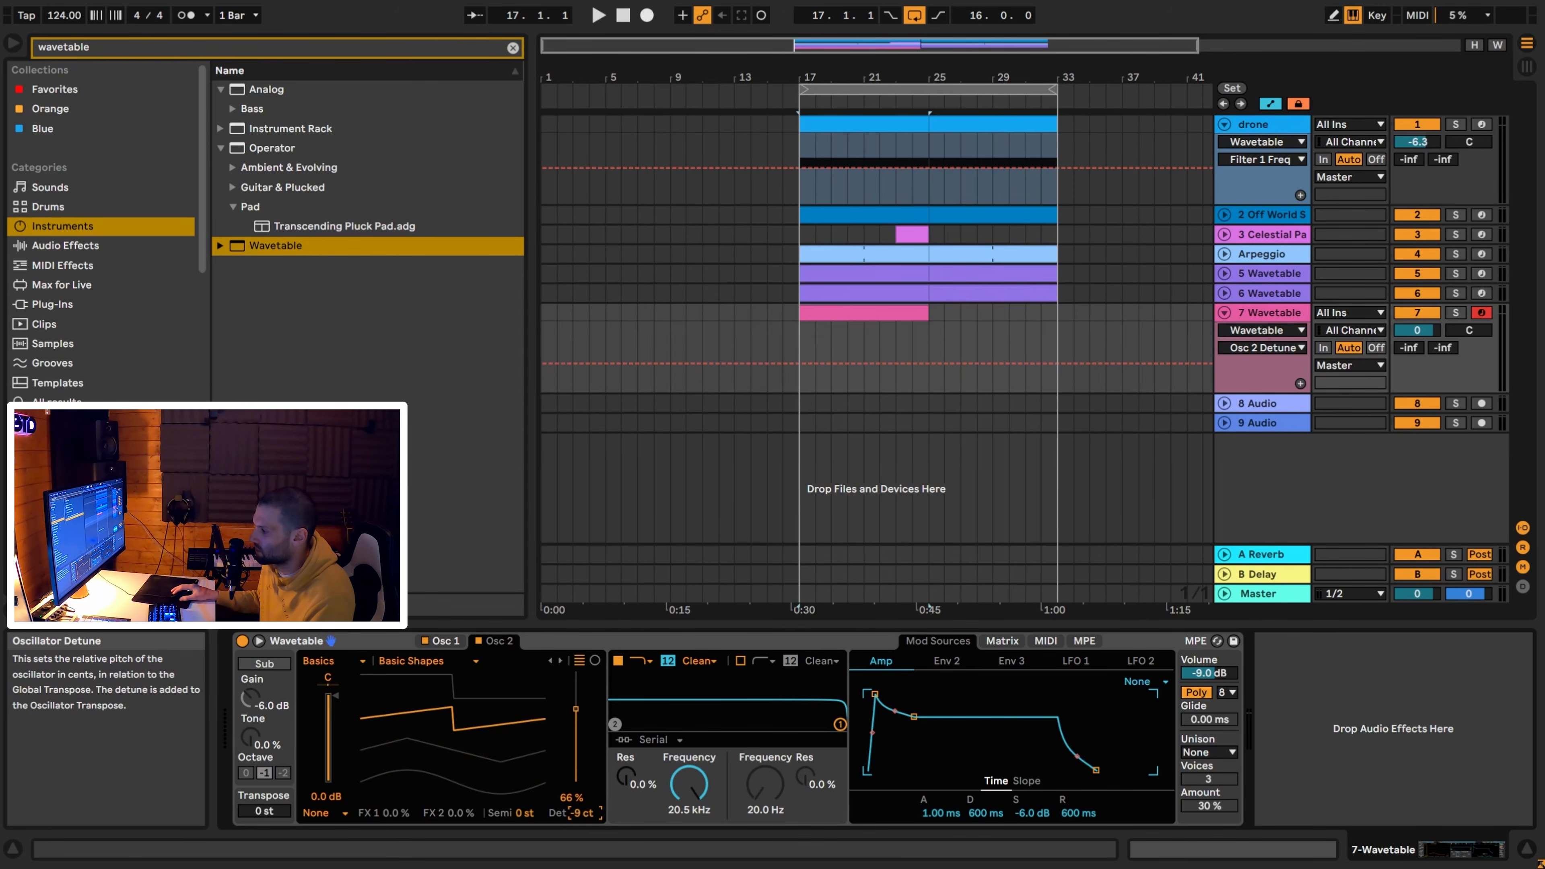
{"action": "left_click", "coordinate": [443, 641]}
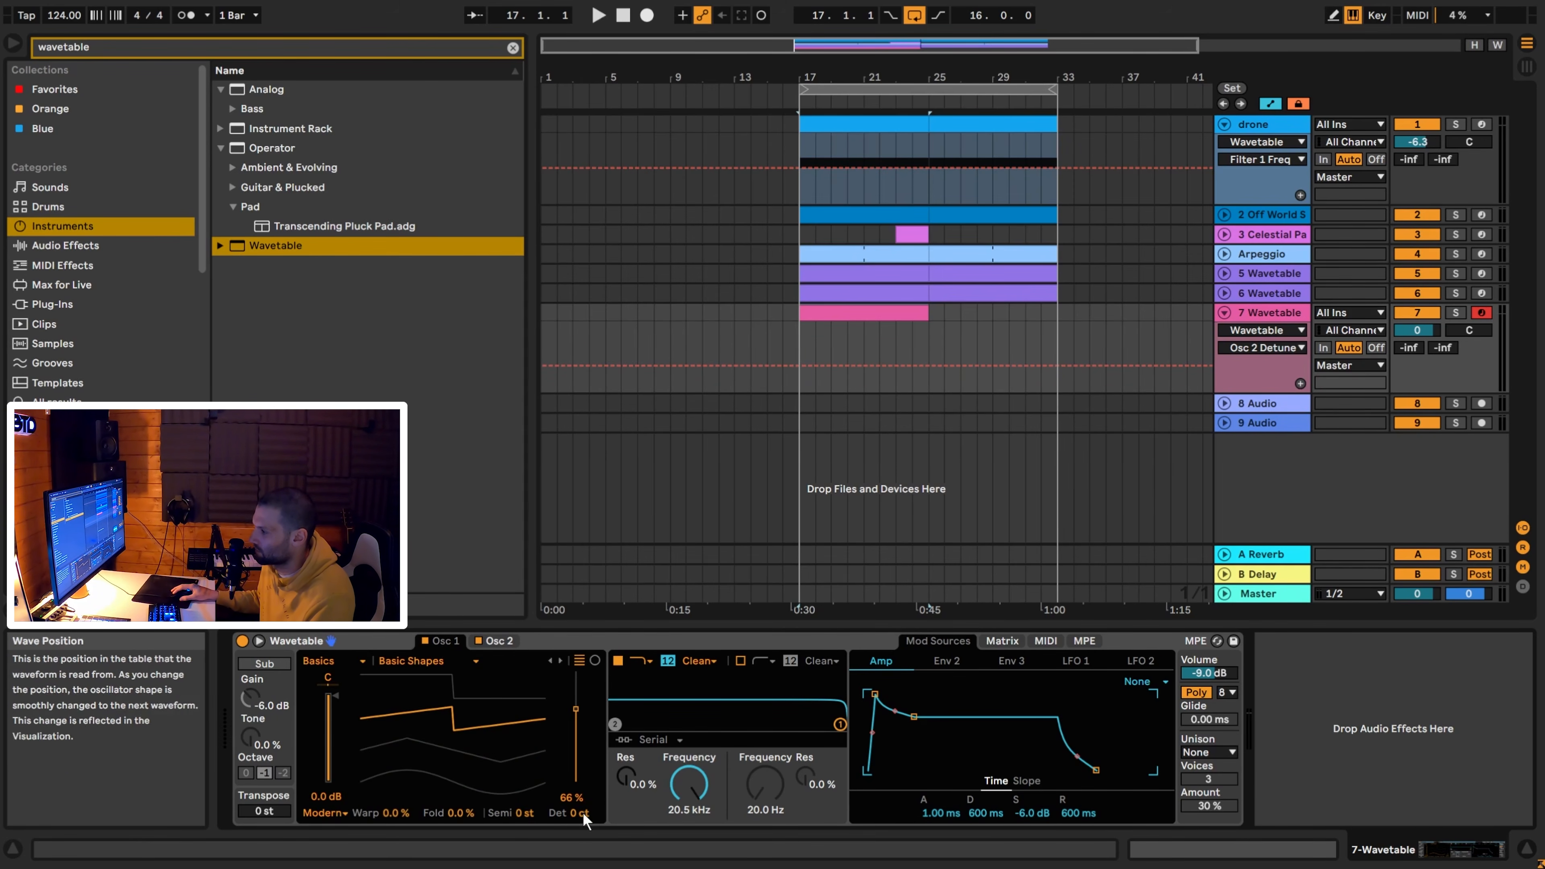
Add a D1 note at the start of the new Wavetable clip and extend it to 3.2.1.
{"action": "double_click", "coordinate": [861, 313]}
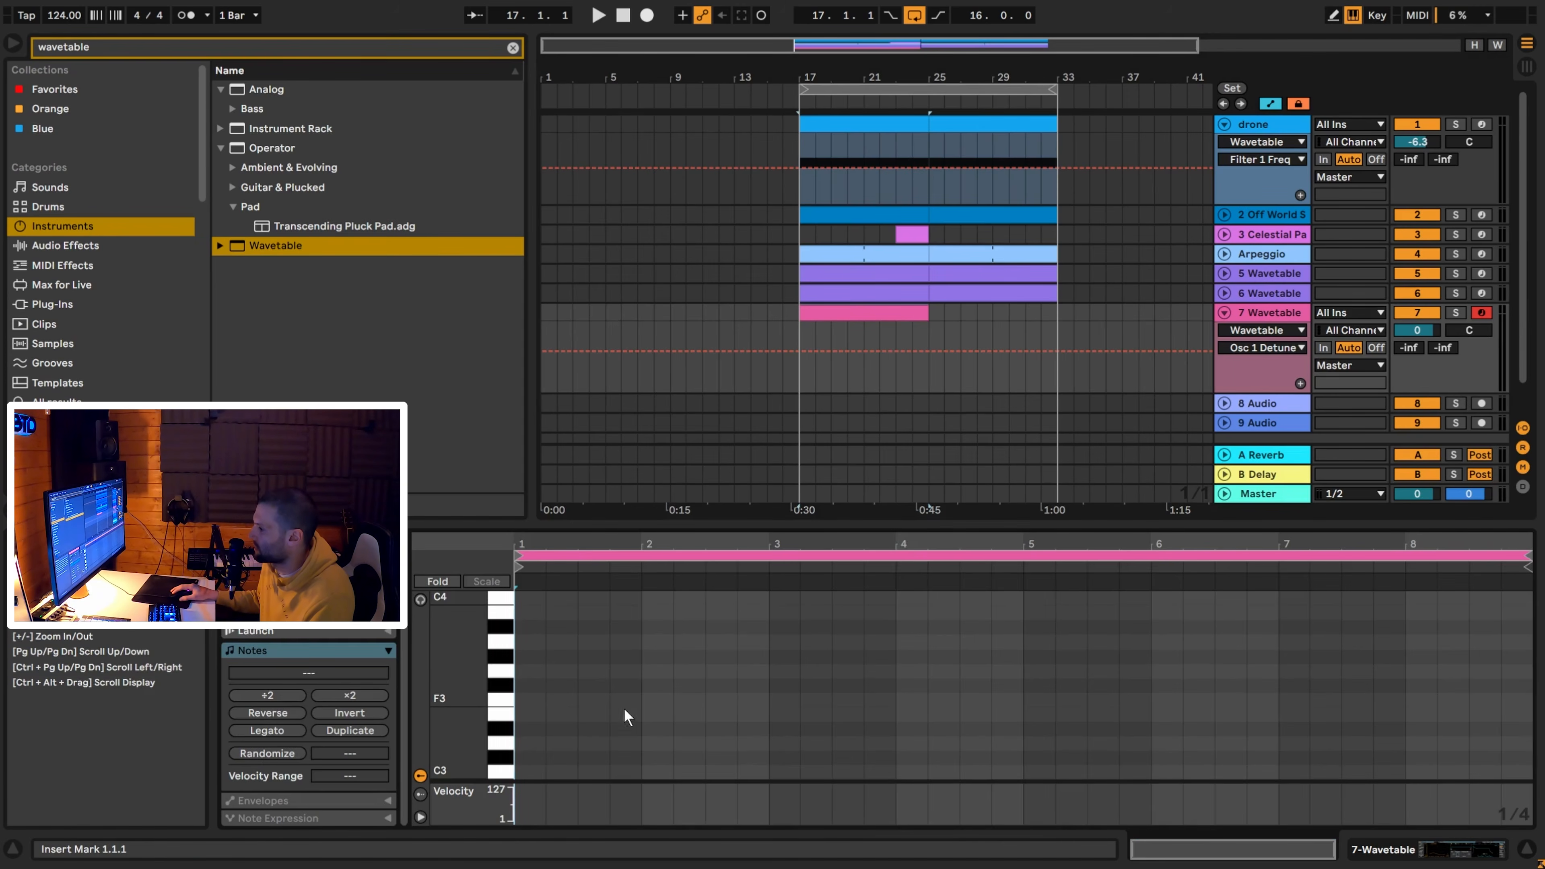
{"action": "scroll", "coordinate": [564, 708], "scroll_direction": "down", "scroll_amount": 6}
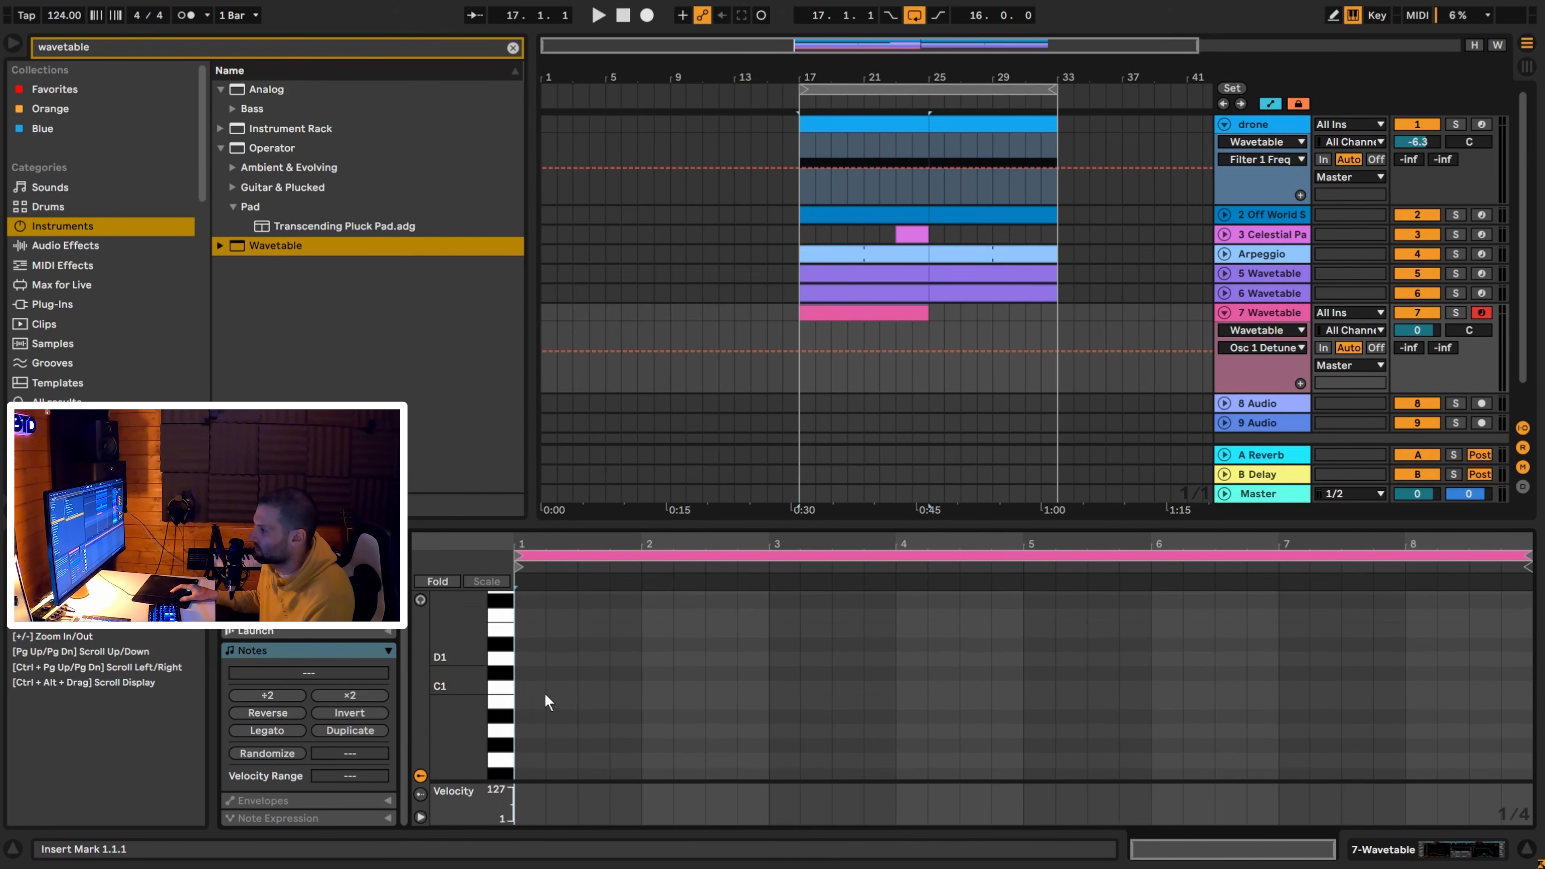
{"action": "double_click", "coordinate": [527, 661]}
{"action": "left_click_drag", "start_coordinate": [545, 659], "coordinate": [798, 659]}
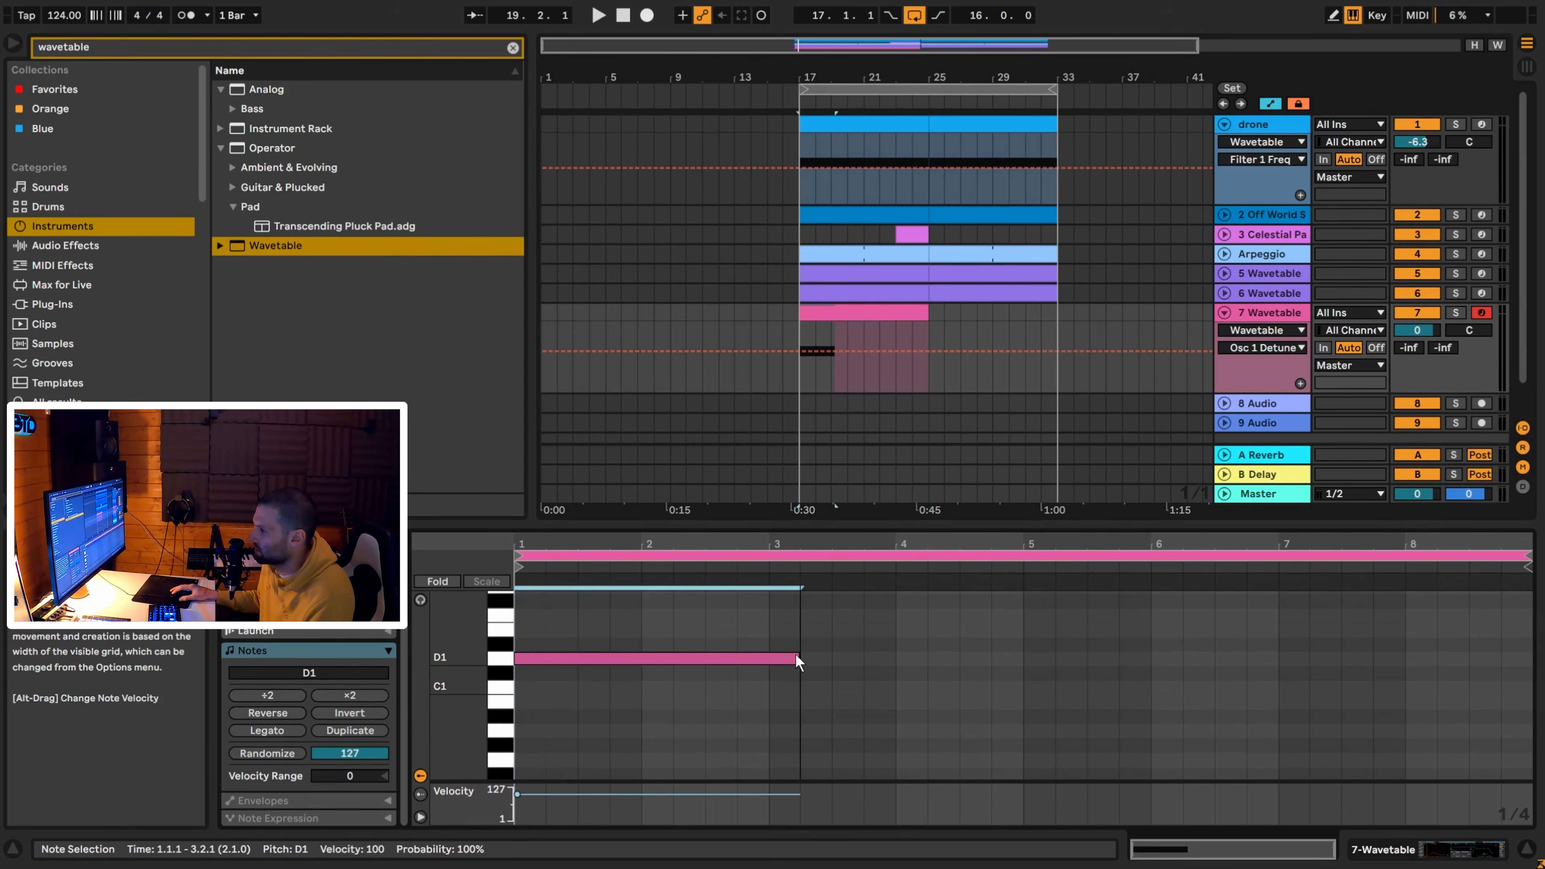
Solo the 7 Wavetable track, audition the note and set filter 1 to about 100 Hz with 21% resonance.
{"action": "left_click", "coordinate": [1456, 313]}
{"action": "key", "text": "space"}
{"action": "double_click", "coordinate": [1281, 313]}
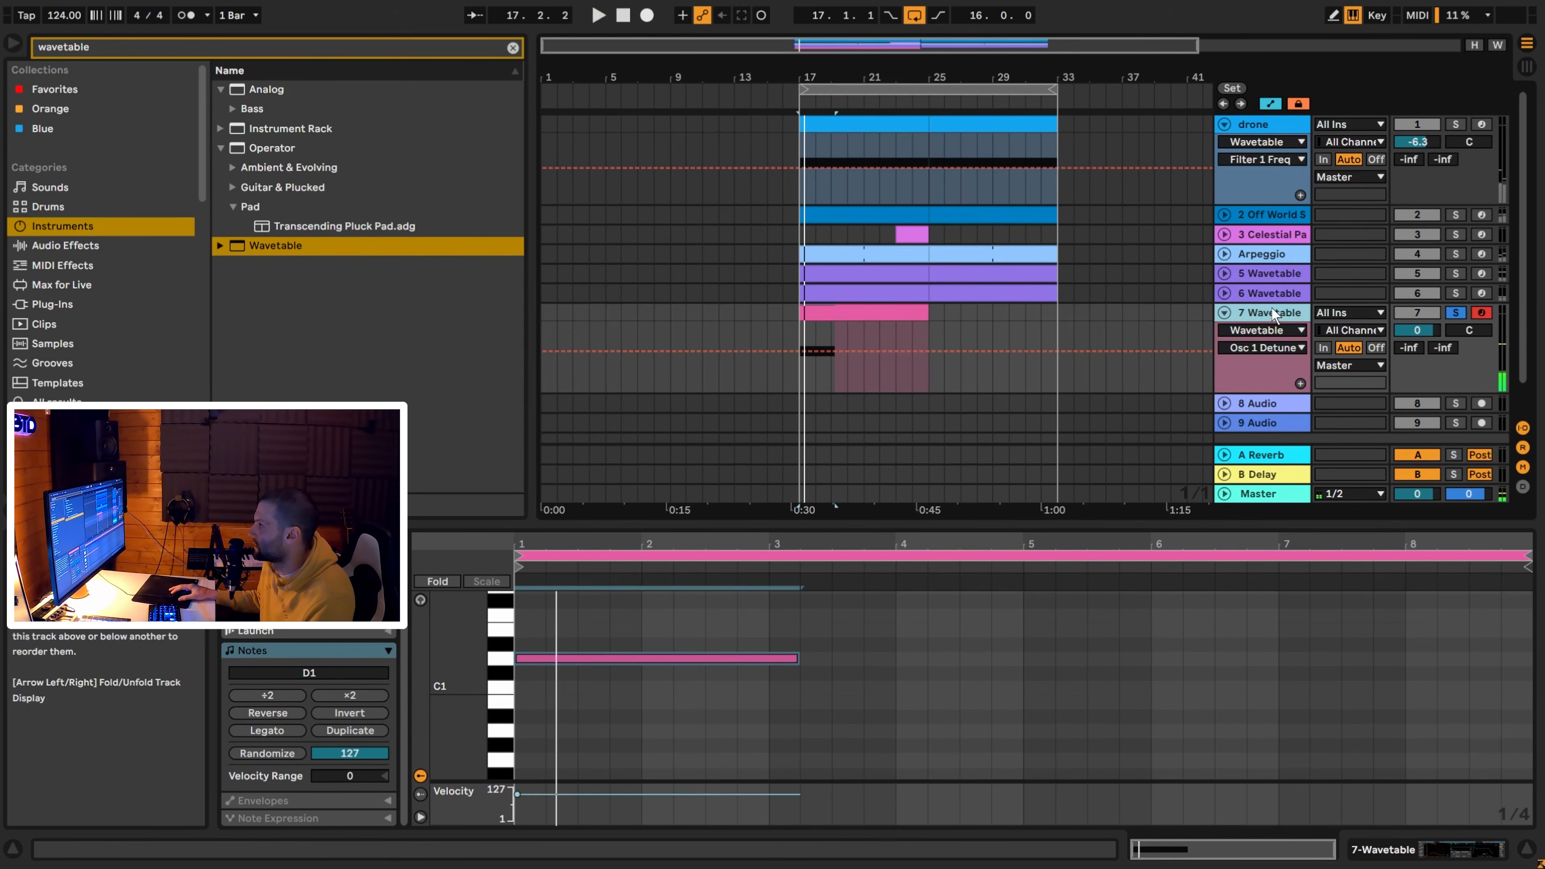
{"action": "key", "text": "space"}
{"action": "left_click_drag", "start_coordinate": [840, 724], "coordinate": [760, 717]}
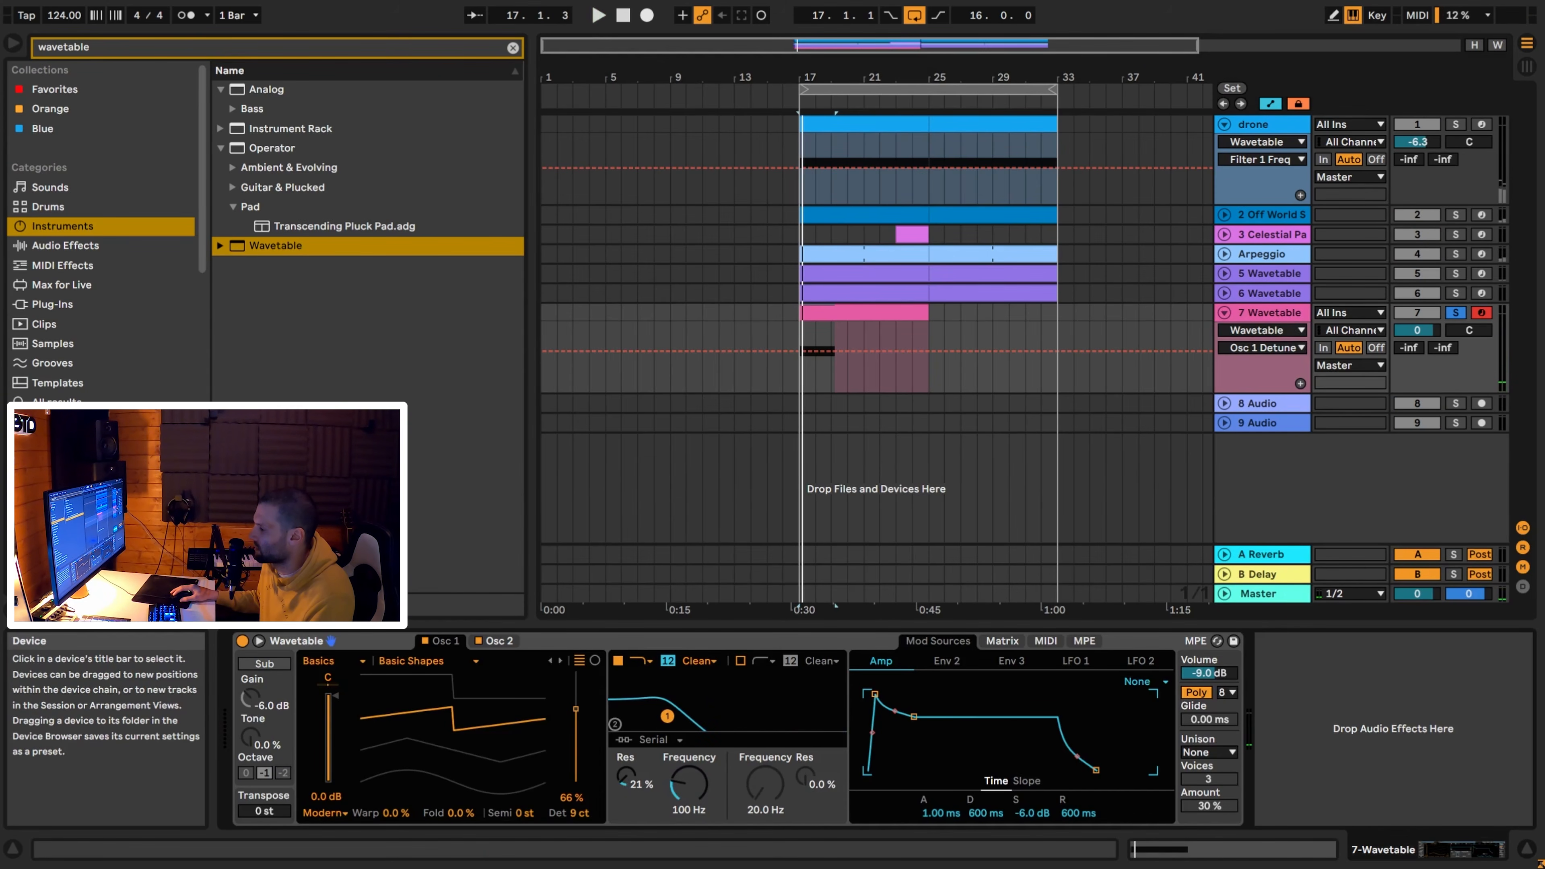
Switch filter 1 to the 24 dB slope, raise it to about 459 Hz with 52% resonance and audition it.
{"action": "left_click", "coordinate": [668, 661]}
{"action": "left_click_drag", "start_coordinate": [667, 716], "coordinate": [717, 704]}
{"action": "key", "text": "space"}
{"action": "key", "text": "space"}
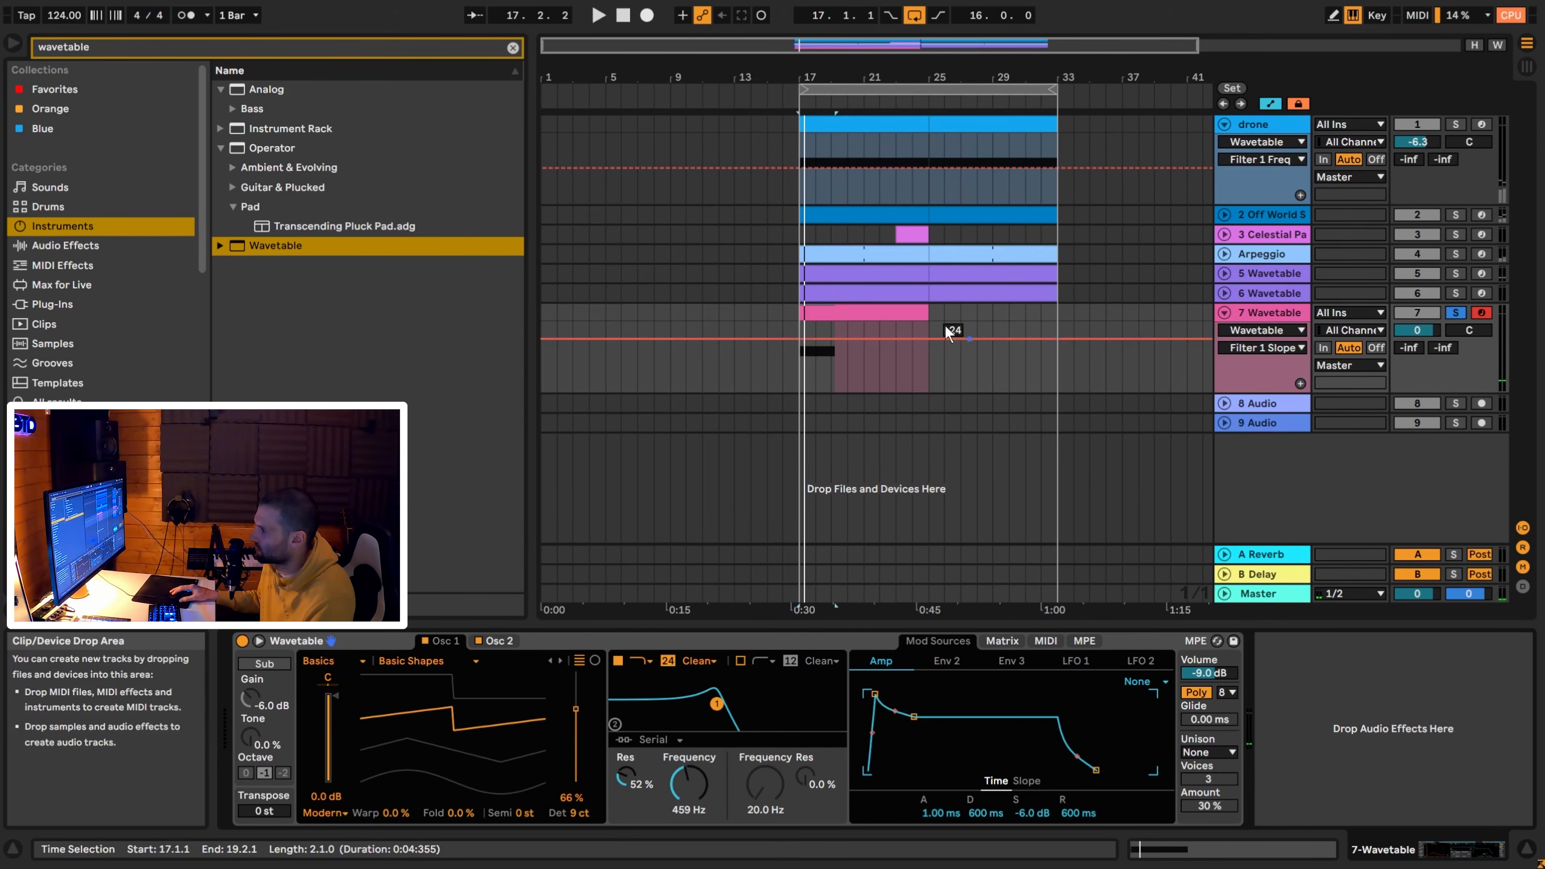
Transpose the clip's D1 note down one octave and audition the result.
{"action": "double_click", "coordinate": [832, 313]}
{"action": "left_click", "coordinate": [719, 662]}
{"action": "key", "text": "shift+Down"}
{"action": "key", "text": "space"}
{"action": "key", "text": "space"}
{"action": "key", "text": "space"}
Lower filter 1 to about 138 Hz with 49% resonance and audition the bass sound.
{"action": "double_click", "coordinate": [1244, 369]}
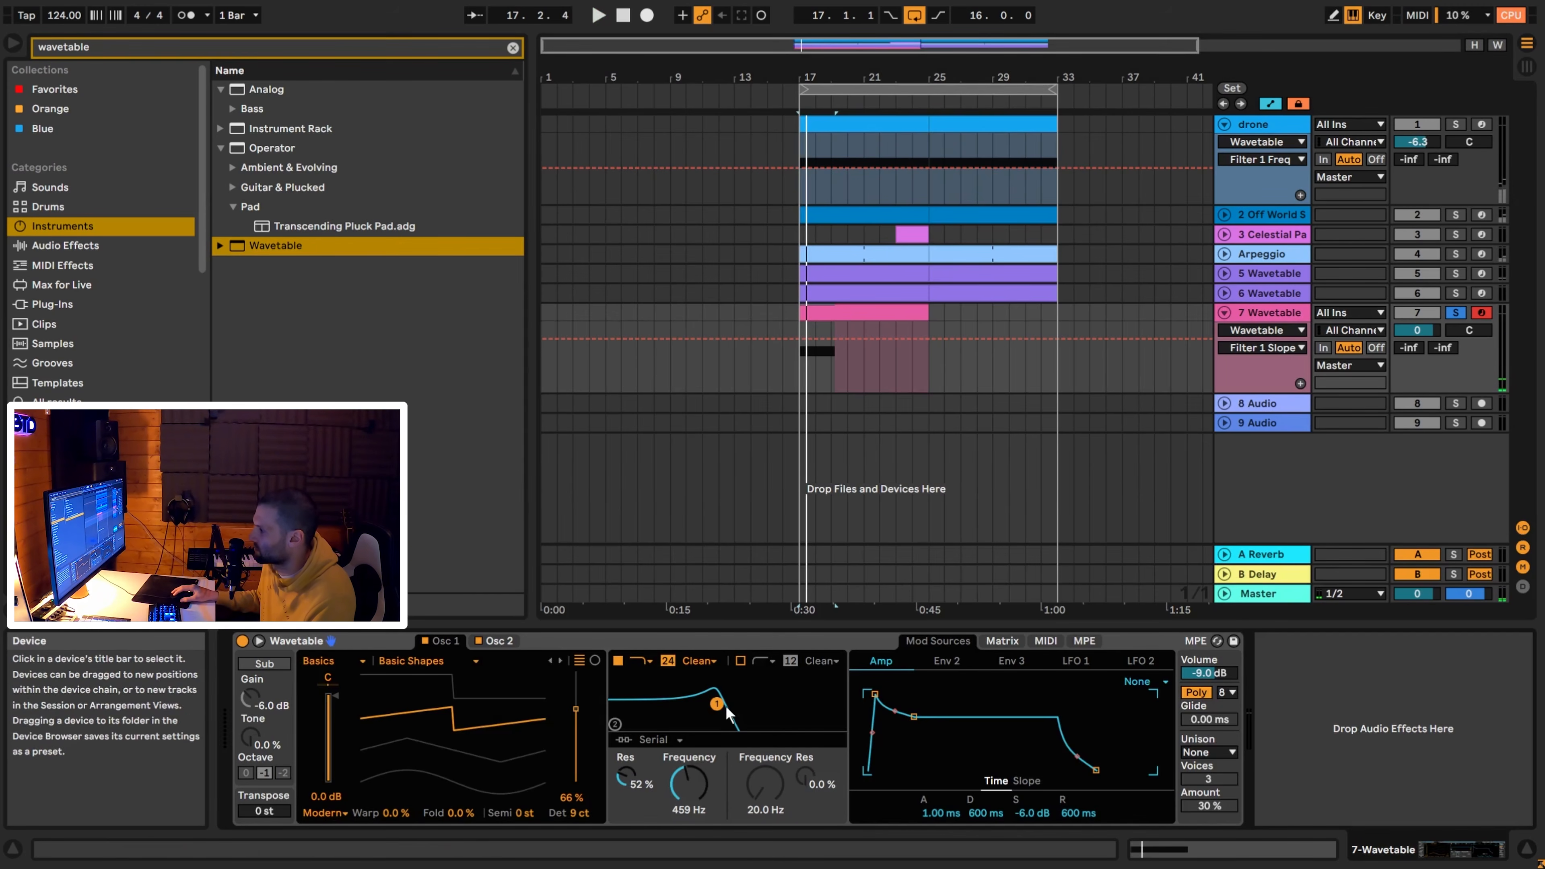
{"action": "left_click_drag", "start_coordinate": [726, 705], "coordinate": [663, 699]}
{"action": "key", "text": "space"}
{"action": "key", "text": "space"}
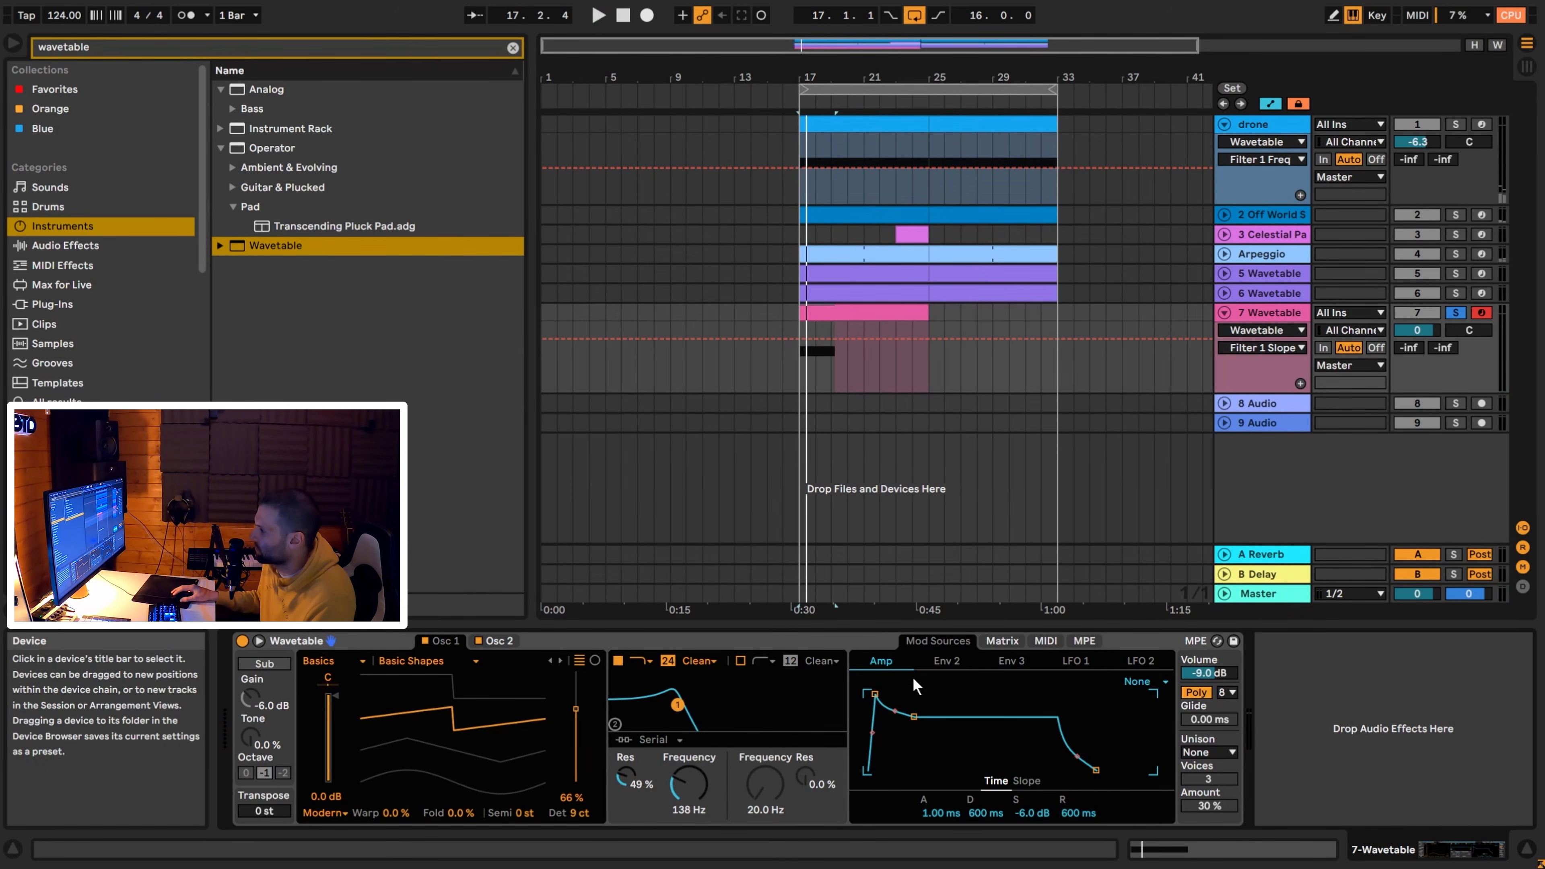
Shape the Wavetable's Env 2 with an attack of about 211 ms and a decay of about 1.18 s.
{"action": "left_click", "coordinate": [951, 665]}
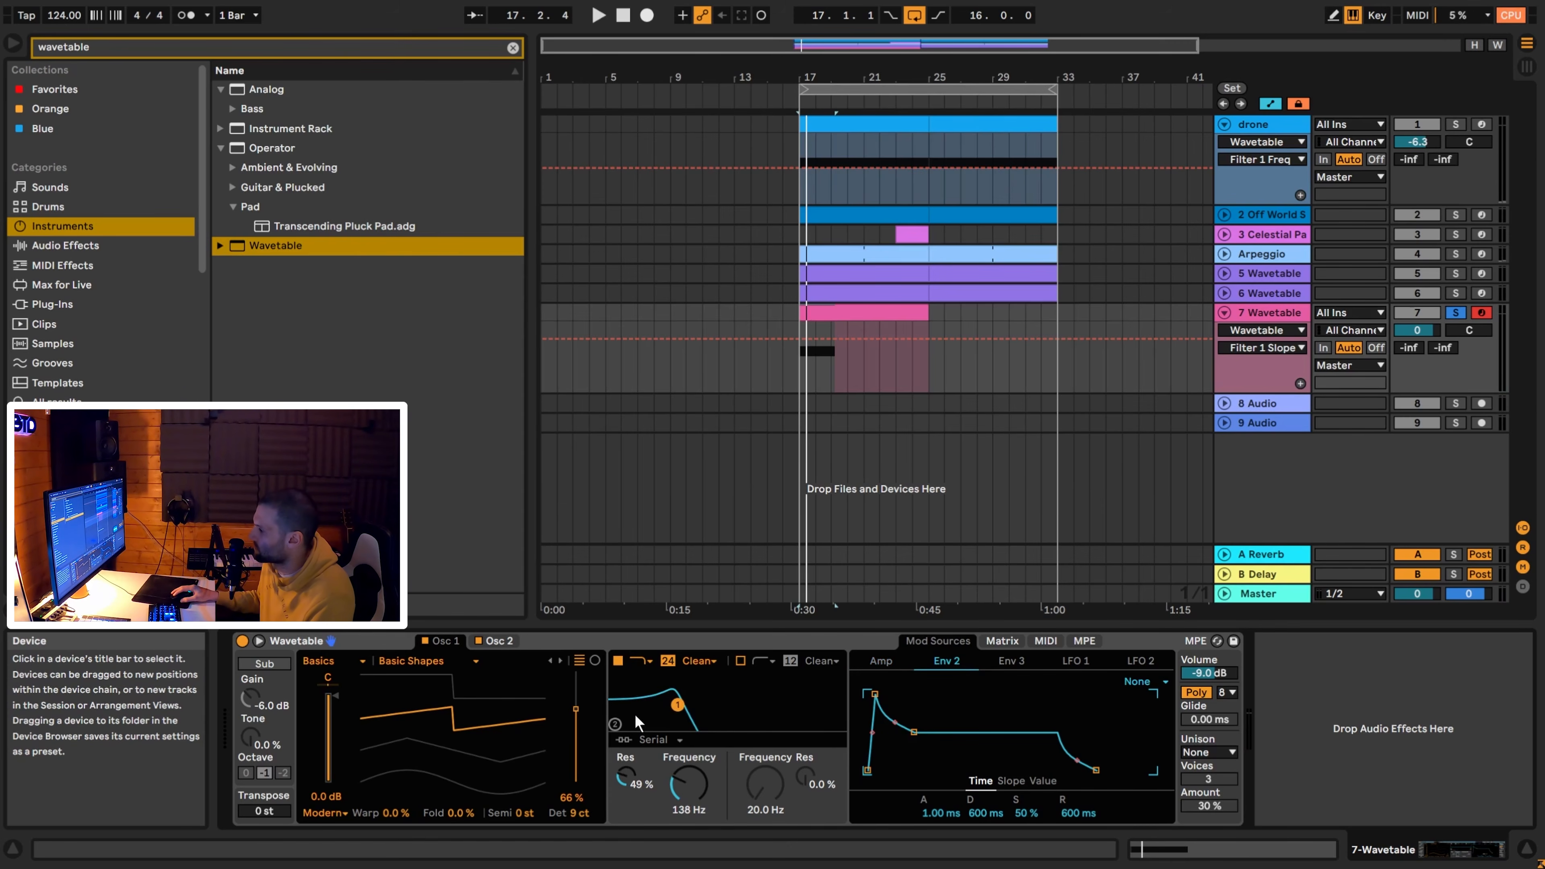
{"action": "left_click", "coordinate": [995, 641]}
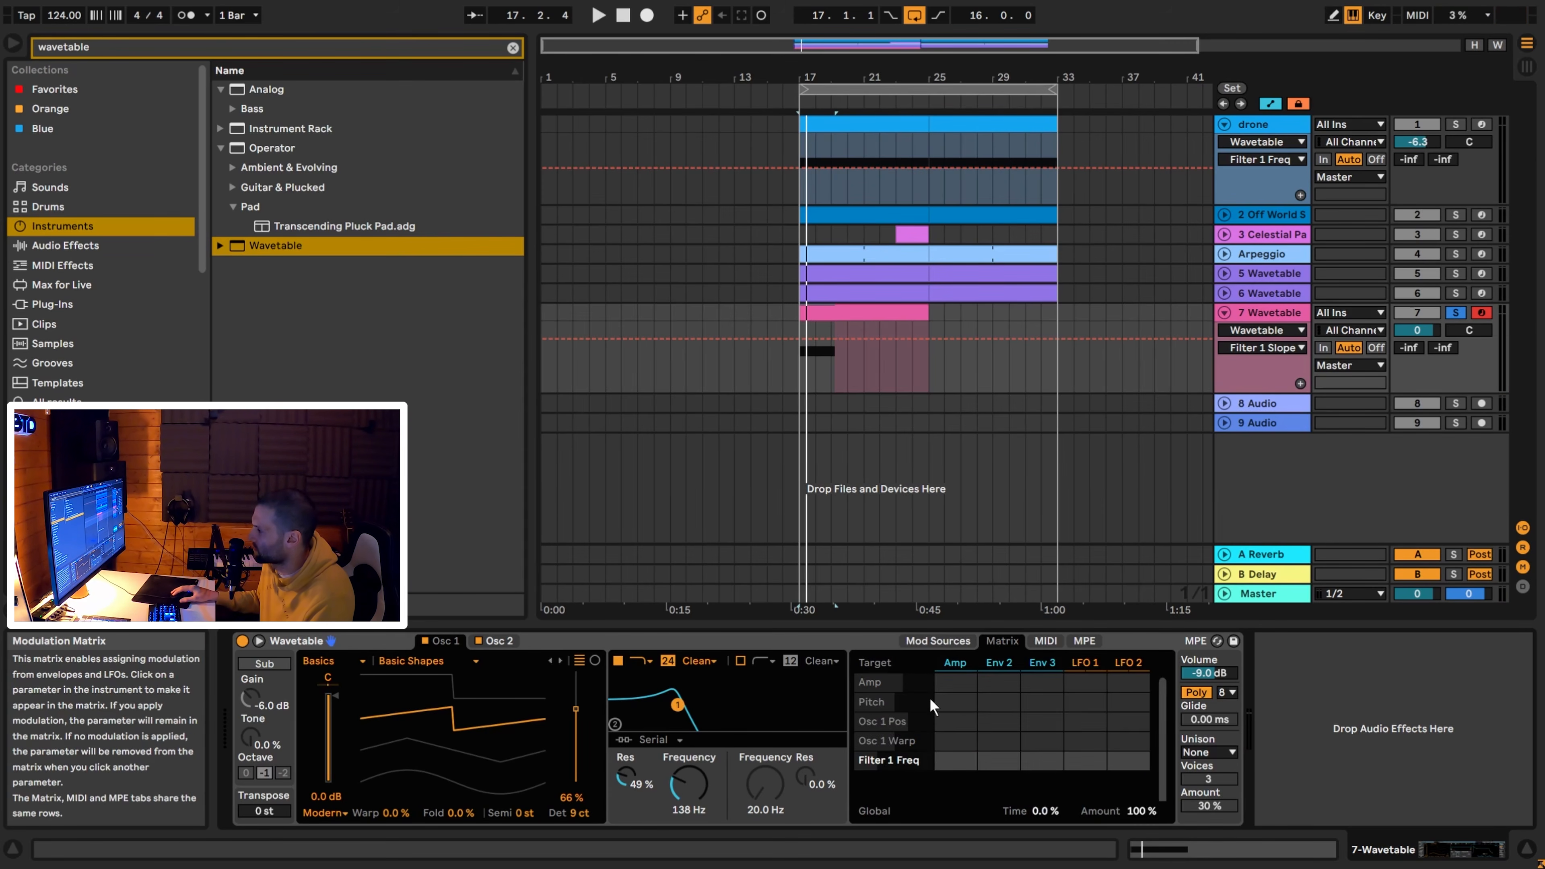
{"action": "left_click", "coordinate": [938, 641]}
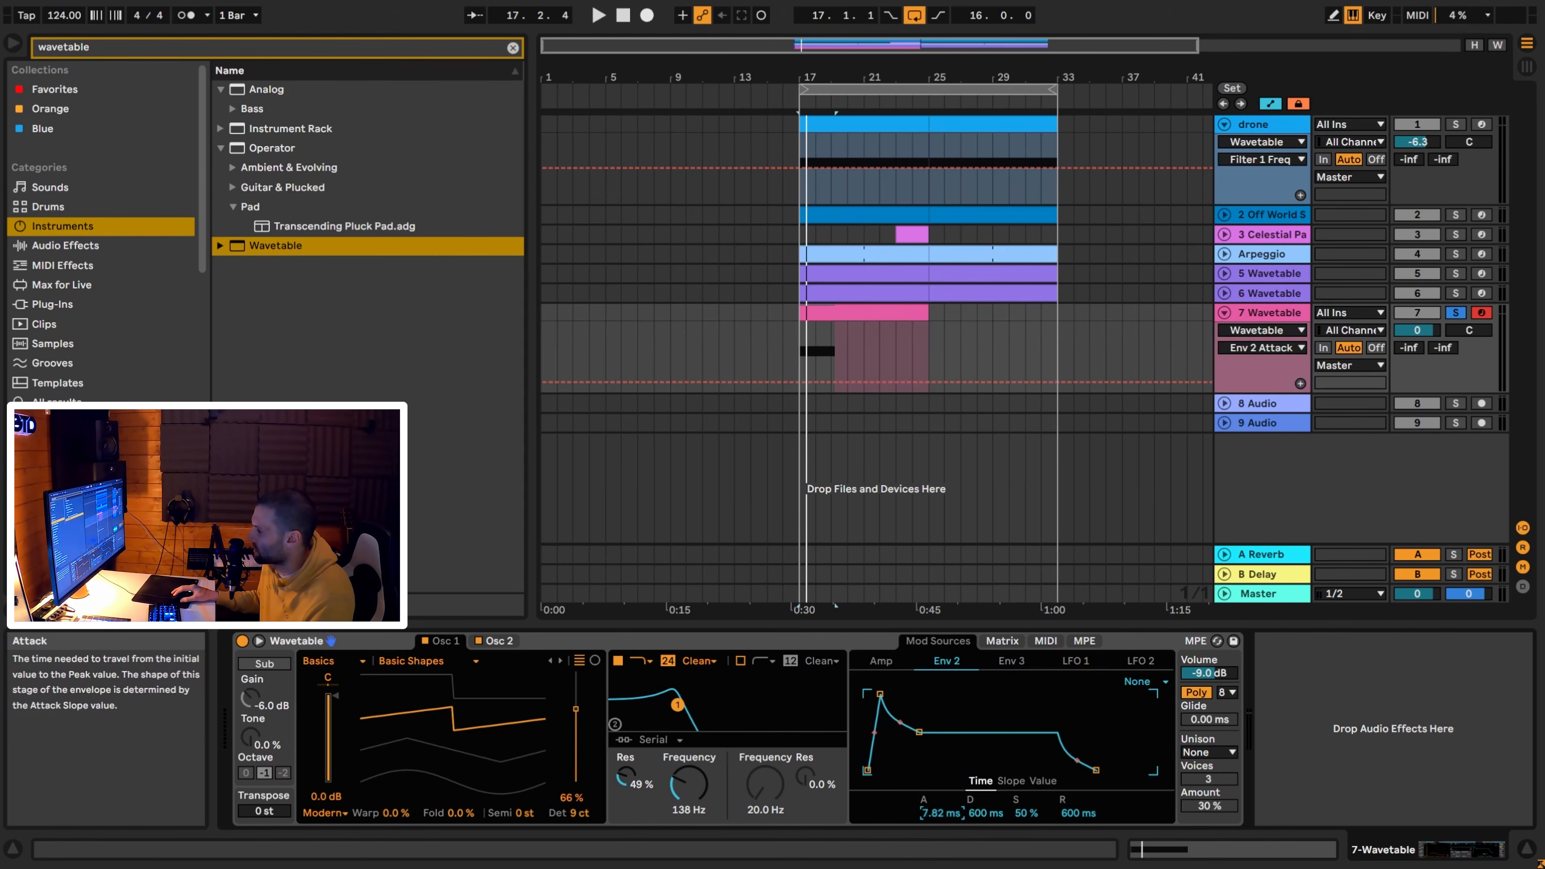
{"action": "mouse_move", "coordinate": [982, 813]}
{"action": "left_mouse_down"}
{"action": "mouse_move", "coordinate": [982, 785]}
{"action": "mouse_move", "coordinate": [982, 817]}
{"action": "left_mouse_up"}
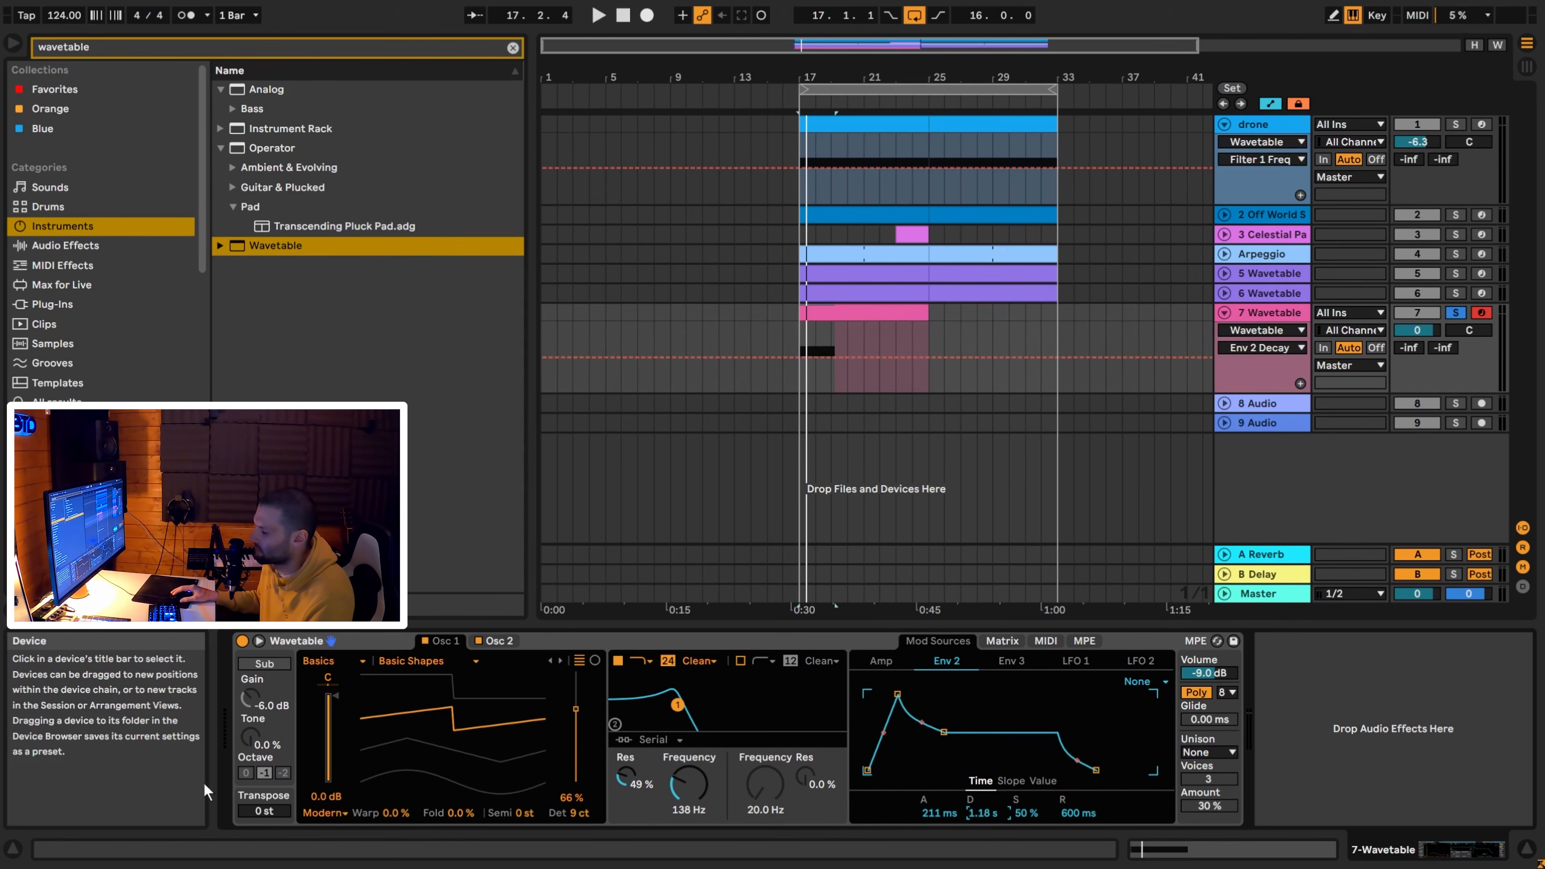
Modulate filter 1 frequency with Env 2 by an amount of about 41 in the modulation matrix and audition it.
{"action": "left_click", "coordinate": [1001, 641]}
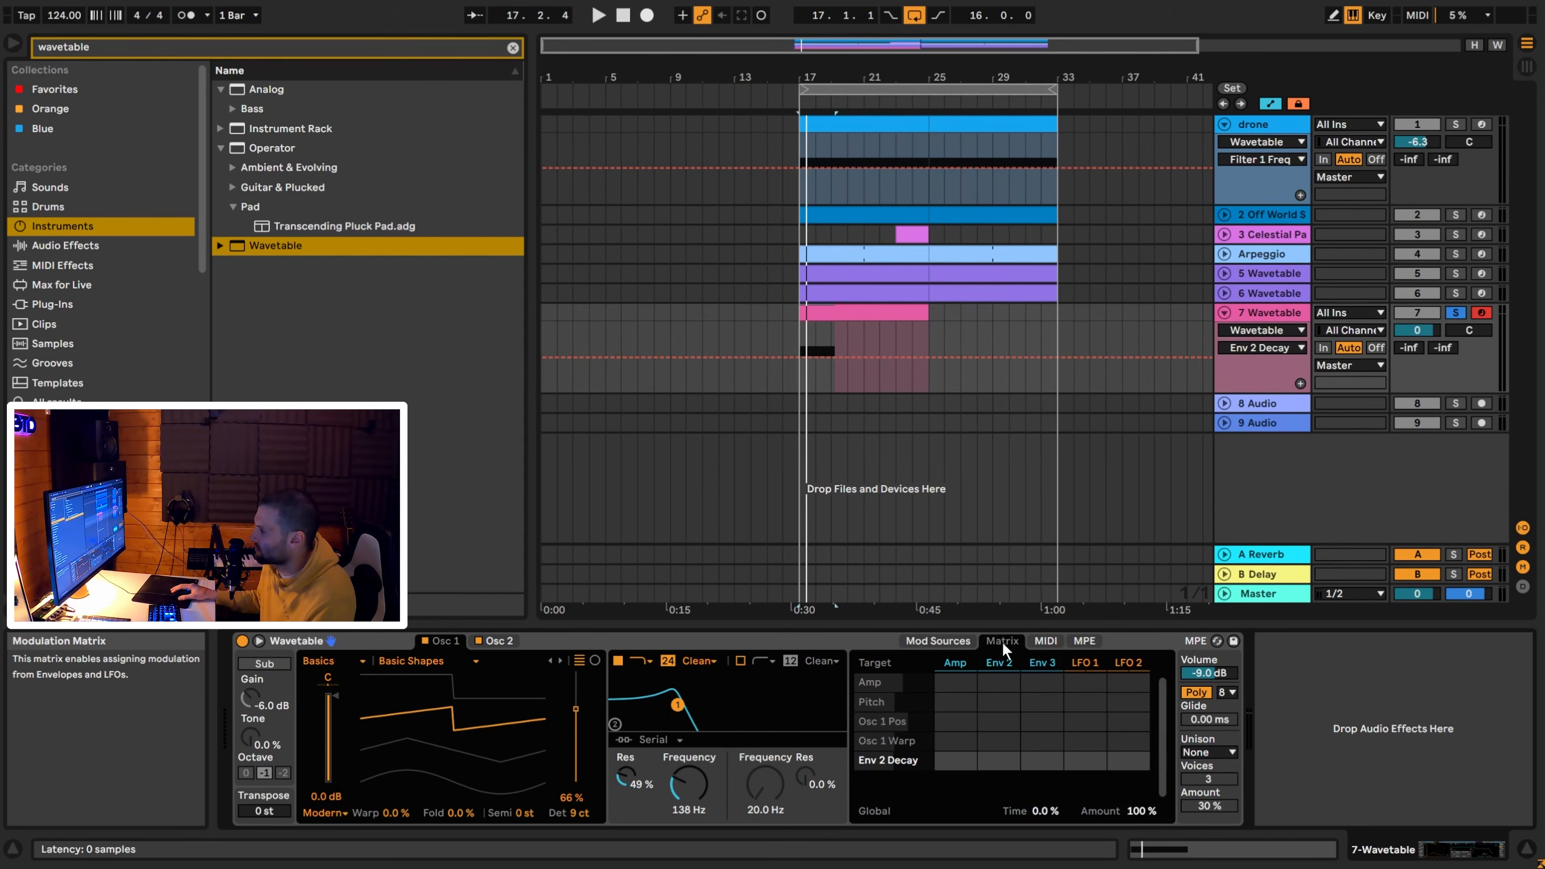
{"action": "left_click", "coordinate": [693, 786]}
{"action": "left_click", "coordinate": [999, 760]}
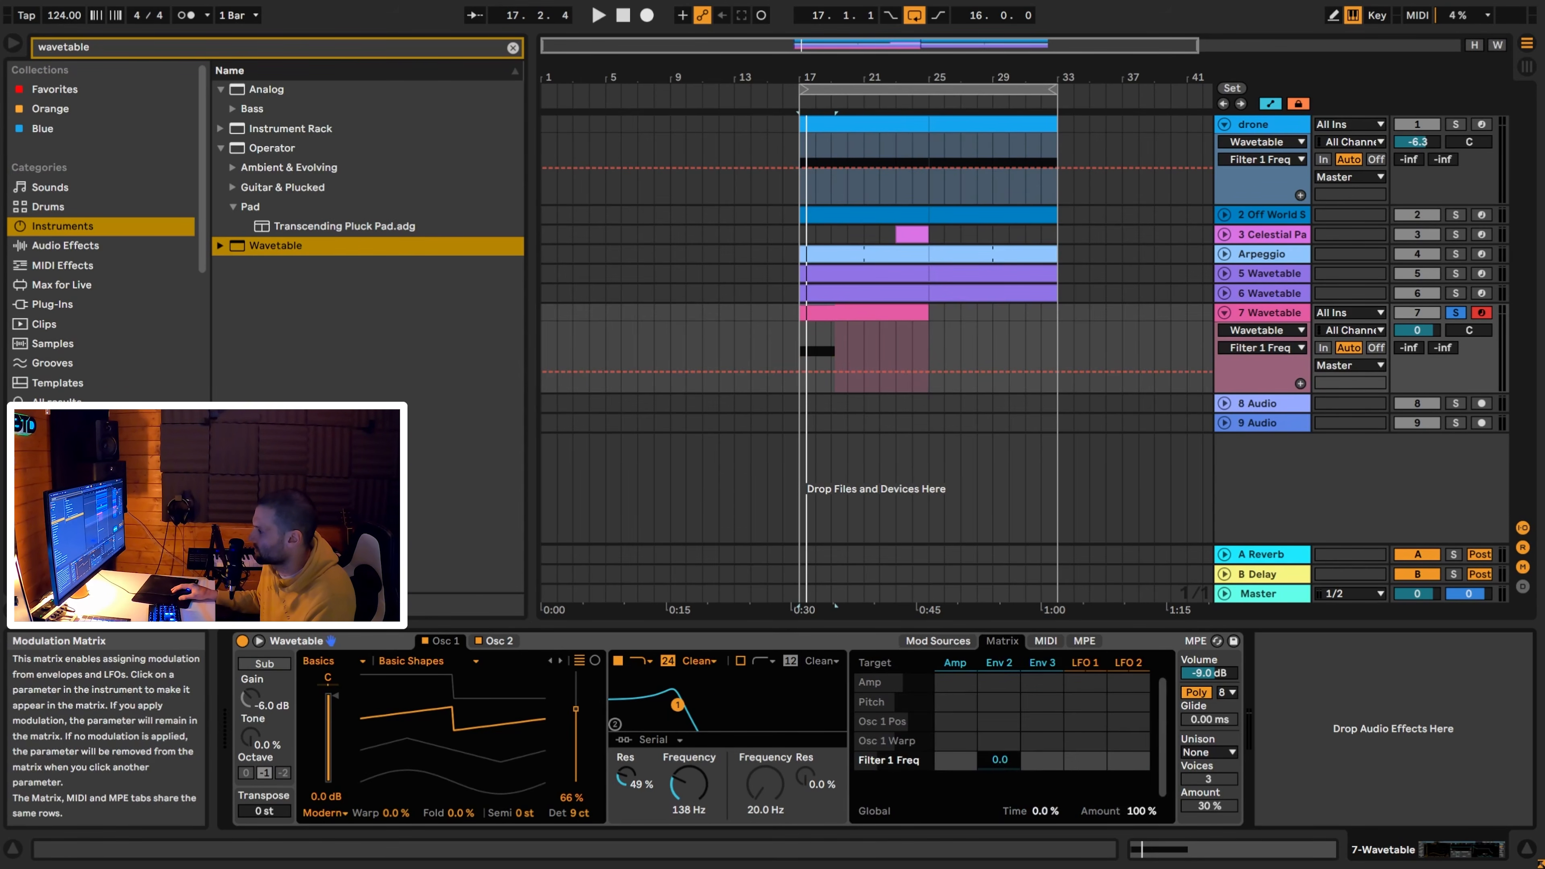
{"action": "key", "text": "space"}
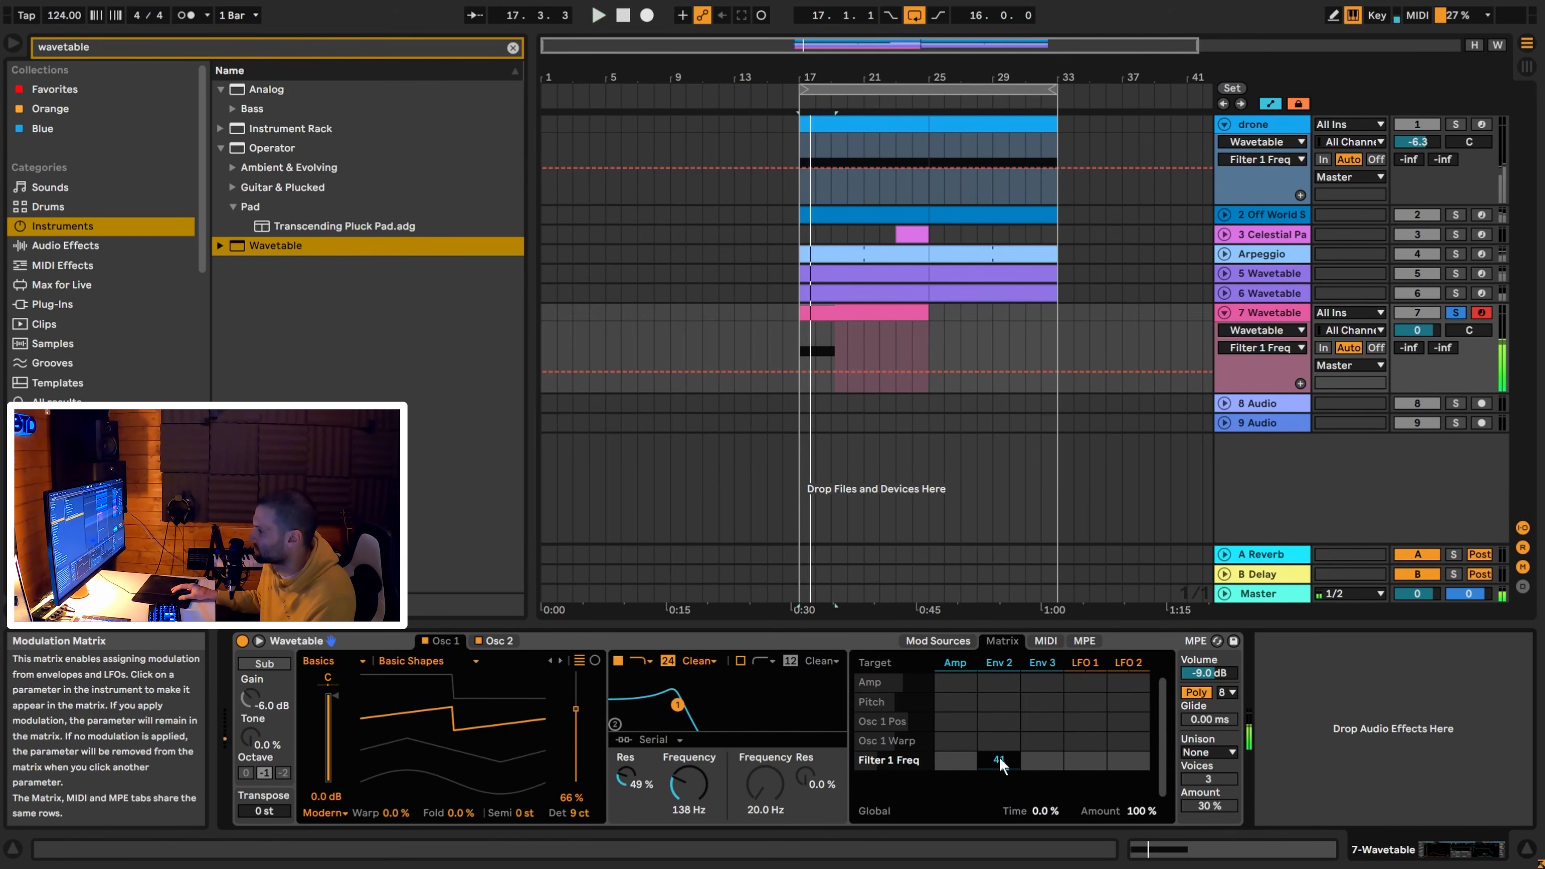
Refine Env 2 to about 279 ms attack, 956 ms decay and 39% sustain while auditioning the bass.
{"action": "left_click", "coordinate": [999, 663]}
{"action": "left_click_drag", "start_coordinate": [939, 813], "coordinate": [940, 810]}
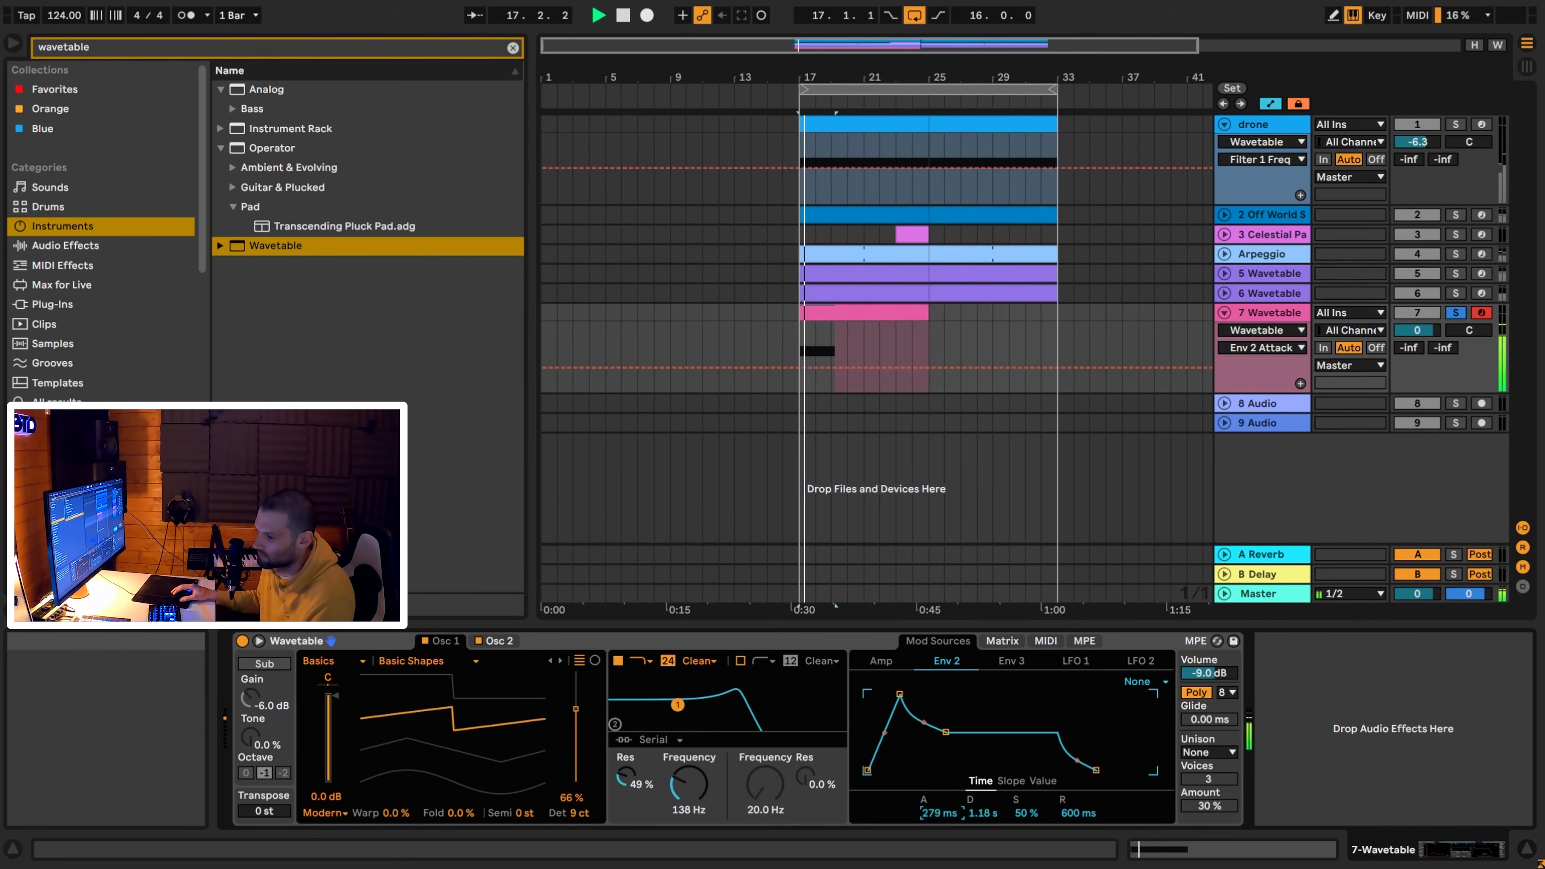
{"action": "left_click_drag", "start_coordinate": [978, 811], "coordinate": [979, 828]}
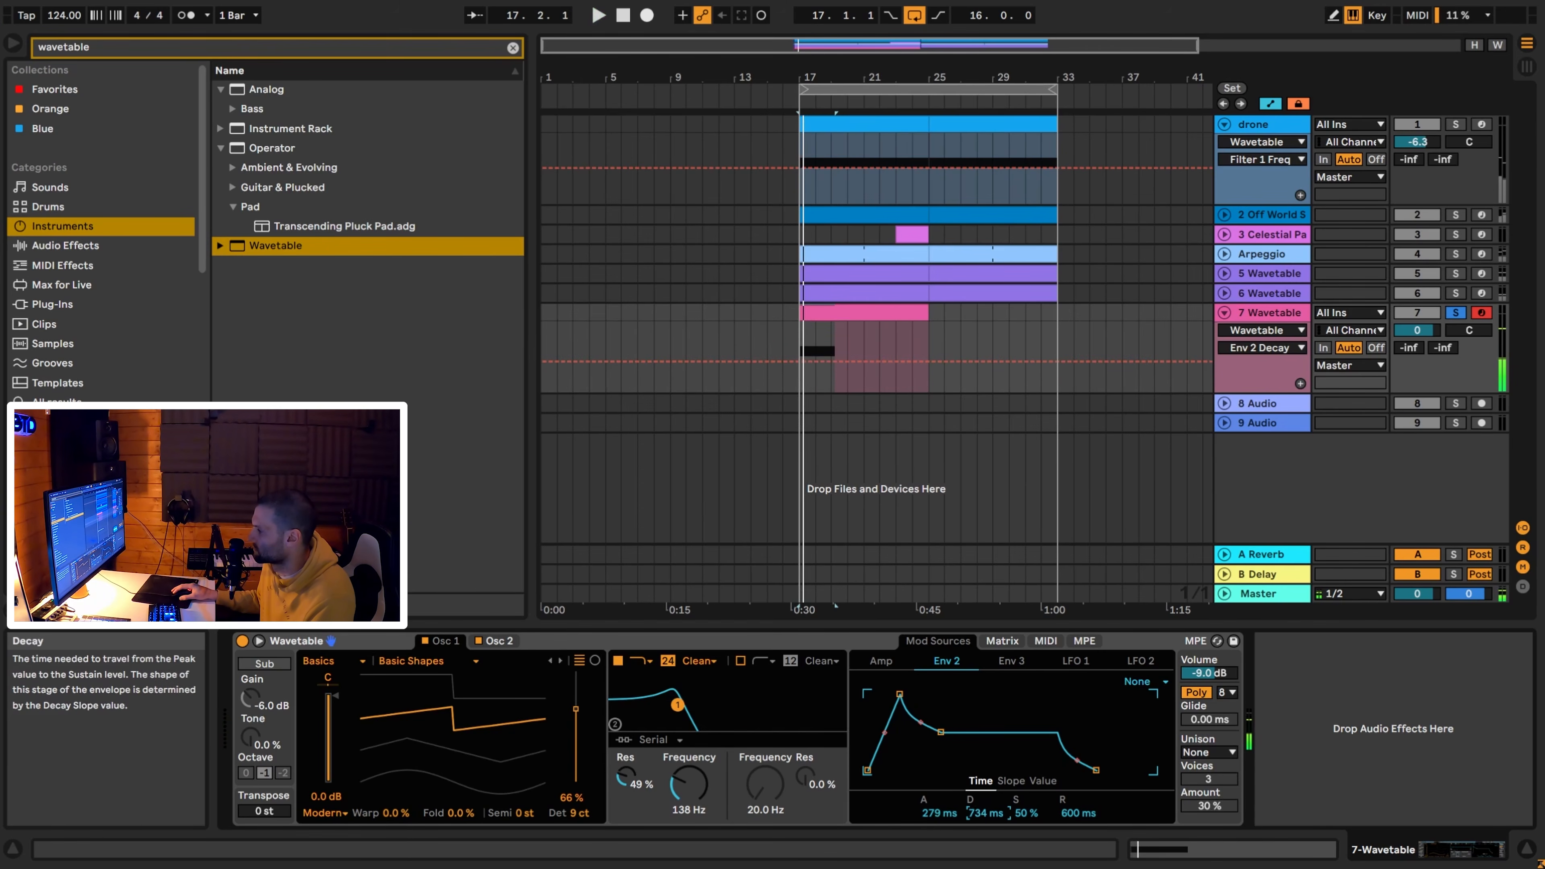
{"action": "key", "text": "space"}
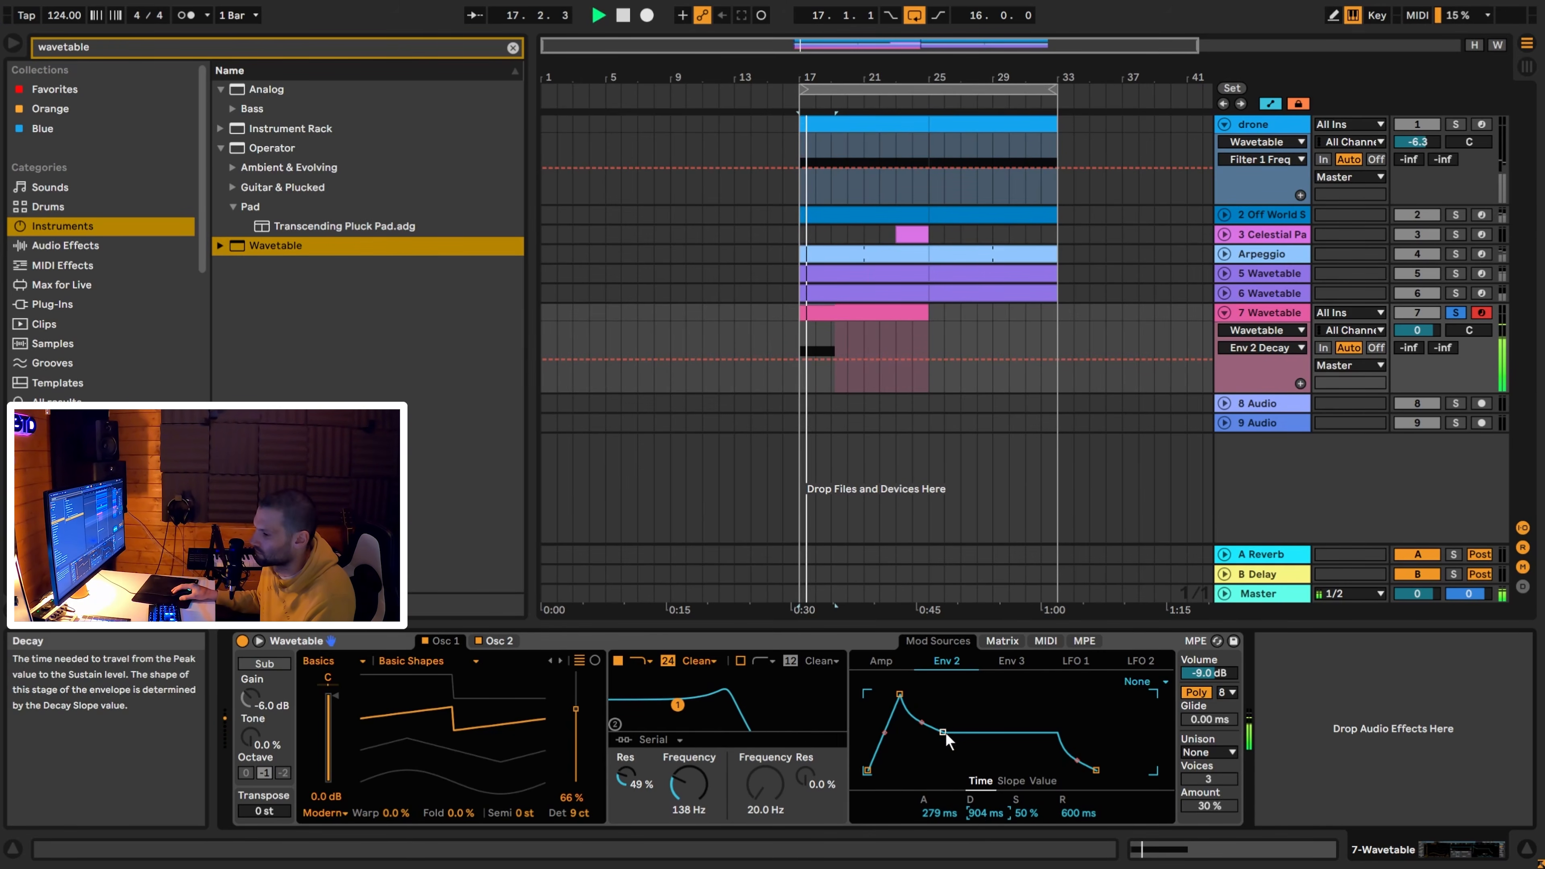
{"action": "left_click_drag", "start_coordinate": [939, 732], "coordinate": [944, 739]}
{"action": "key", "text": "space"}
{"action": "key", "text": "space"}
{"action": "key", "text": "space"}
{"action": "key", "text": "space"}
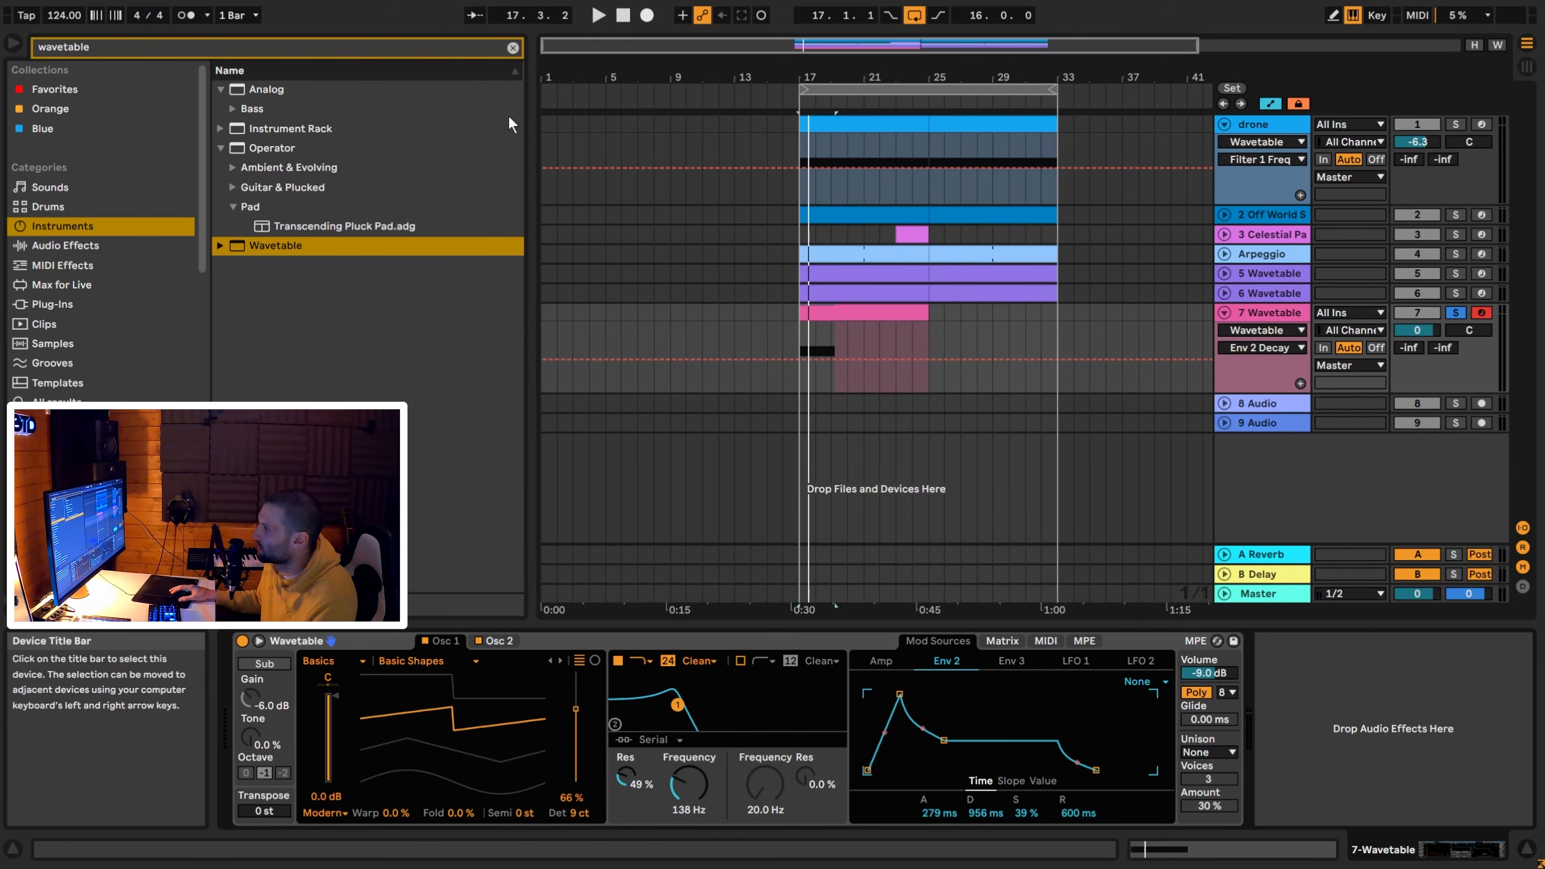
Switch filter 1 to the PRD circuit with about 23.8 dB drive and lower the 7 Wavetable track volume to -8.0 dB.
{"action": "left_click", "coordinate": [698, 661]}
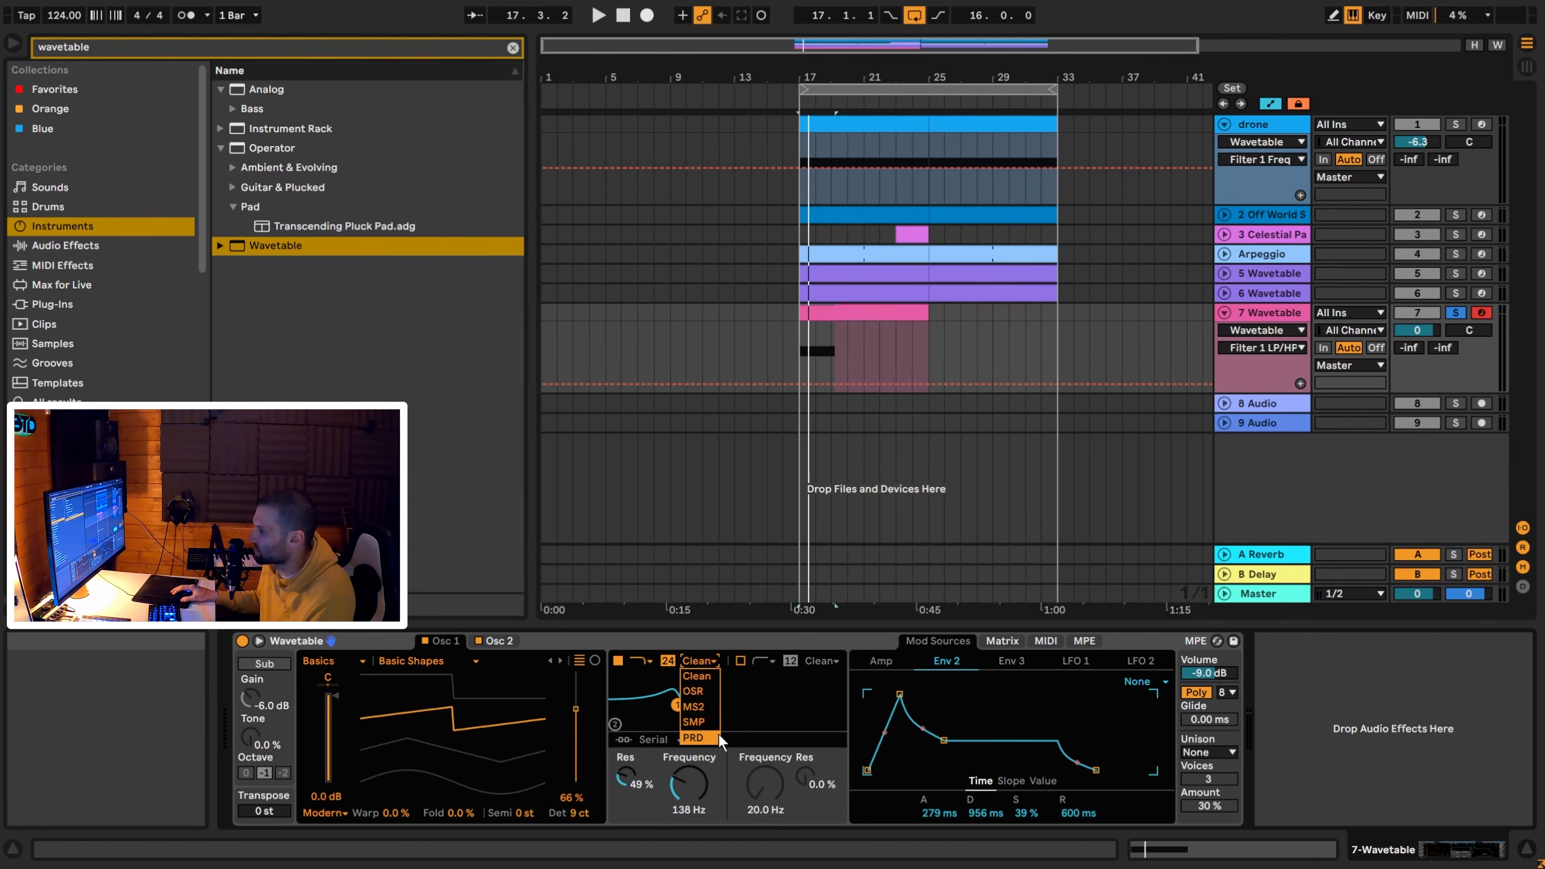
{"action": "left_click", "coordinate": [703, 743]}
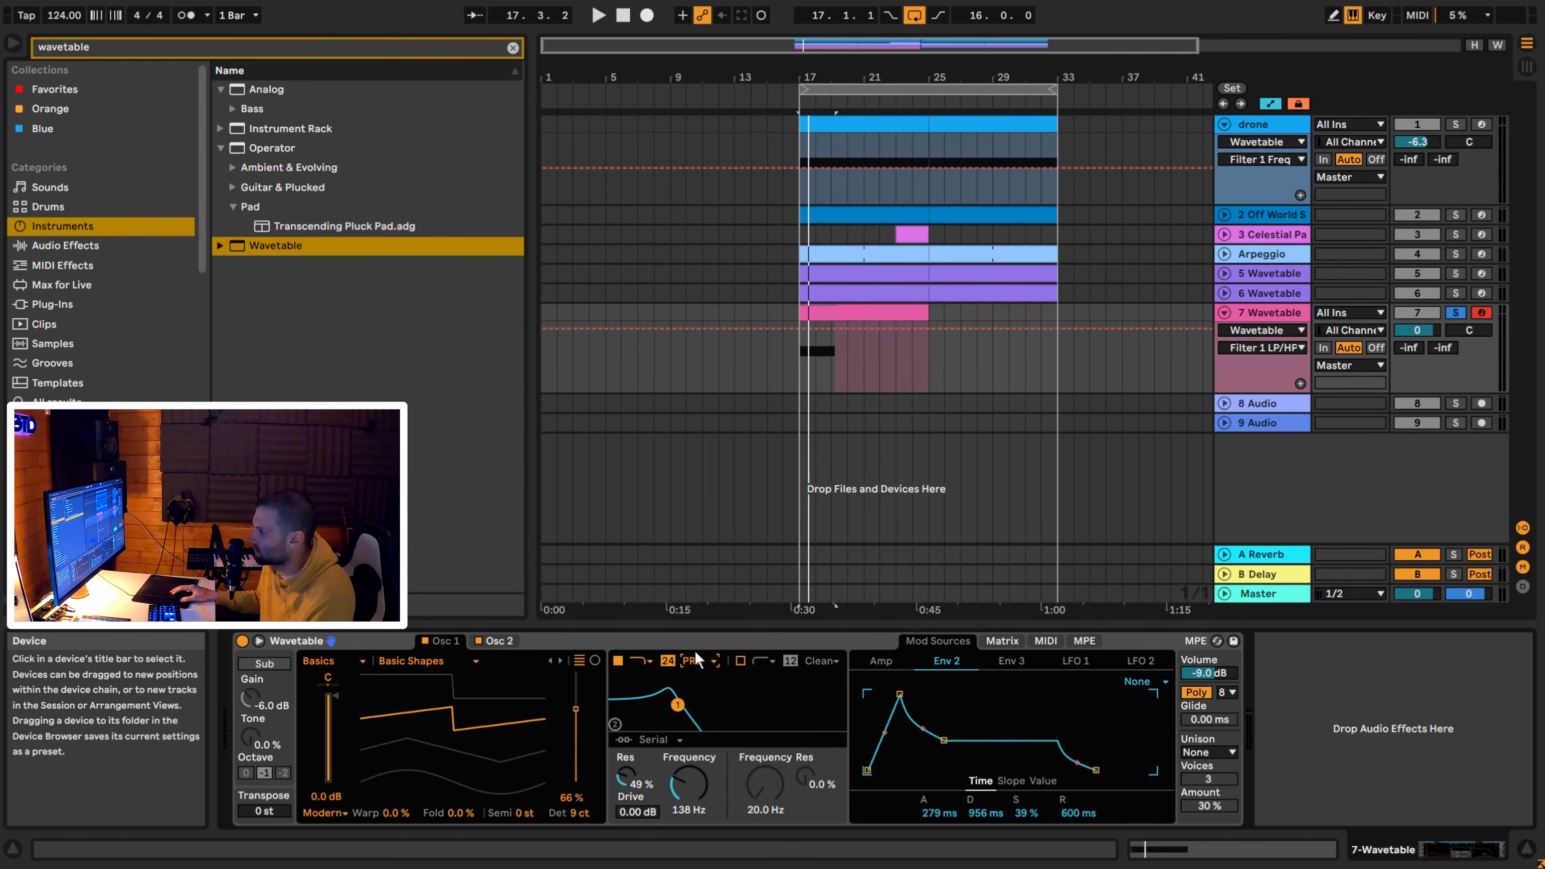
{"action": "left_click", "coordinate": [638, 812]}
{"action": "left_click_drag", "start_coordinate": [638, 813], "coordinate": [638, 756]}
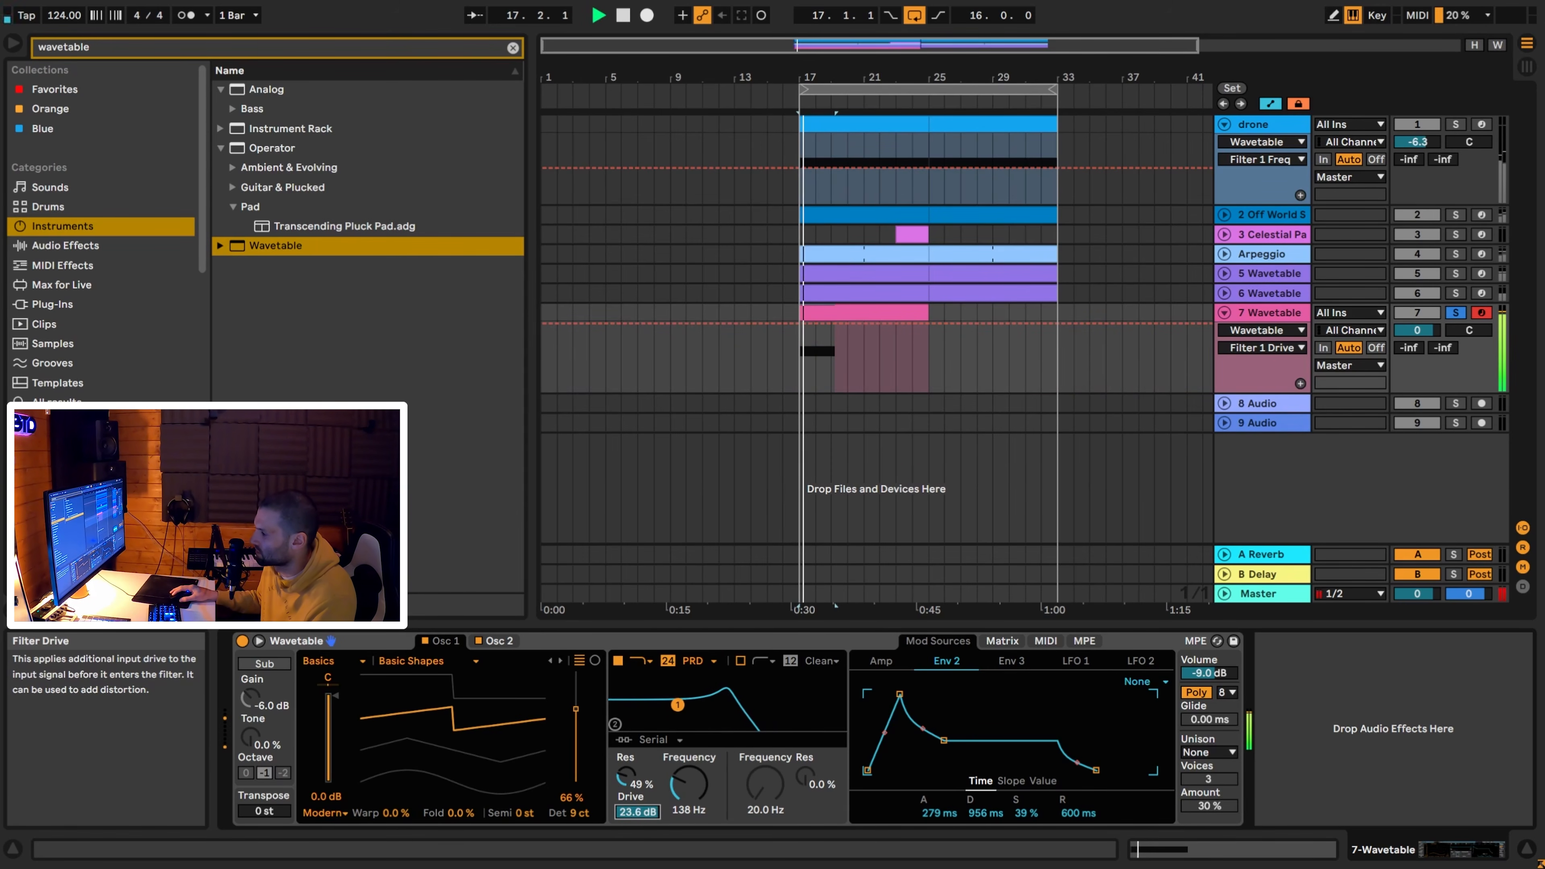
{"action": "left_click_drag", "start_coordinate": [1417, 330], "coordinate": [1417, 335]}
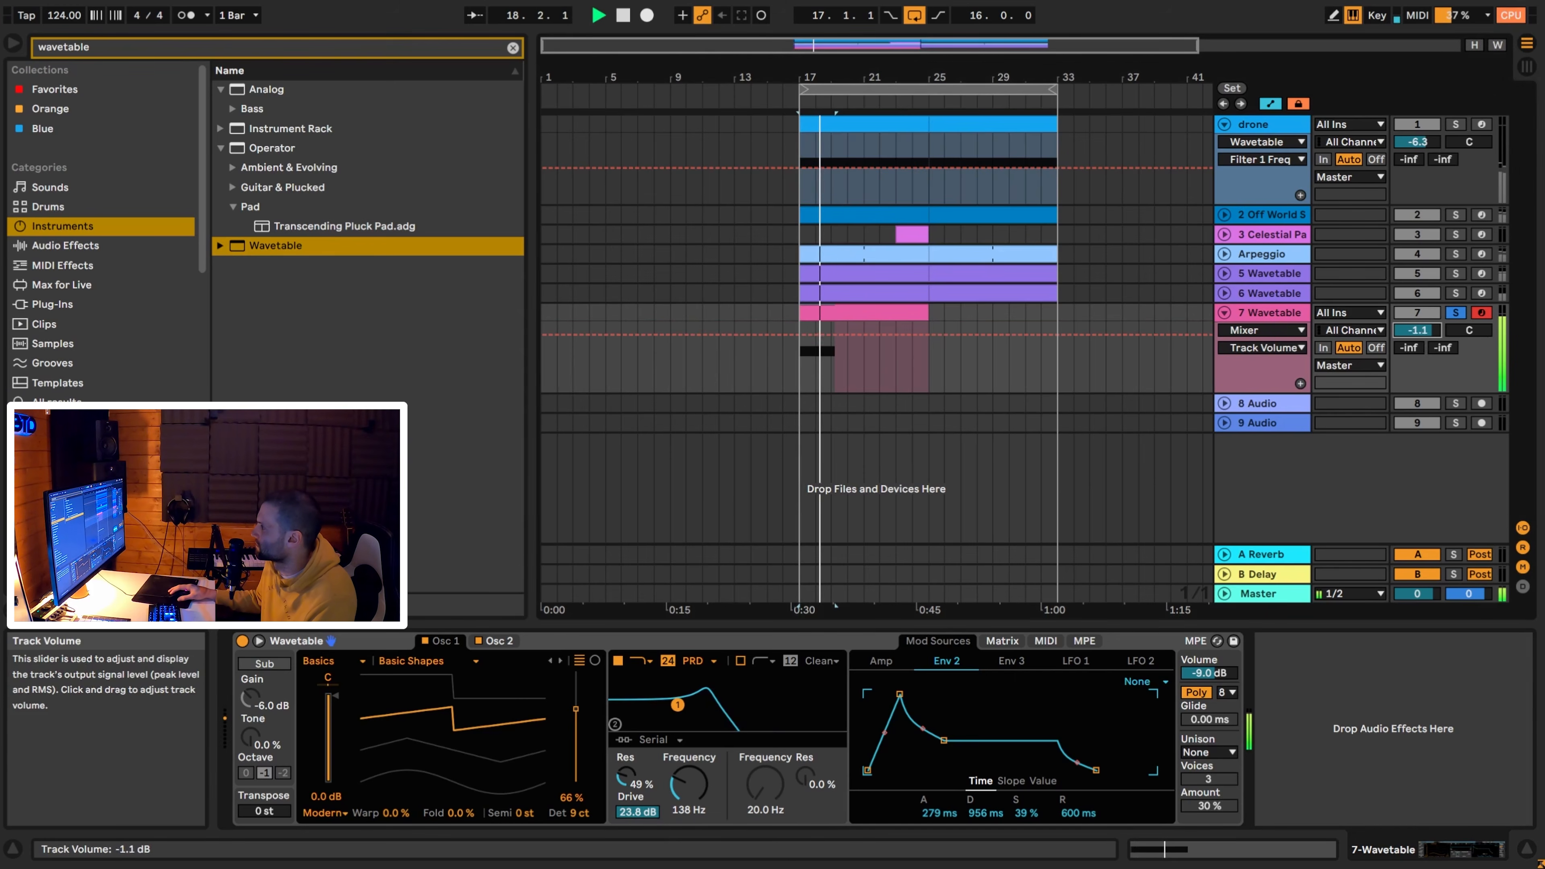
{"action": "key", "text": "space"}
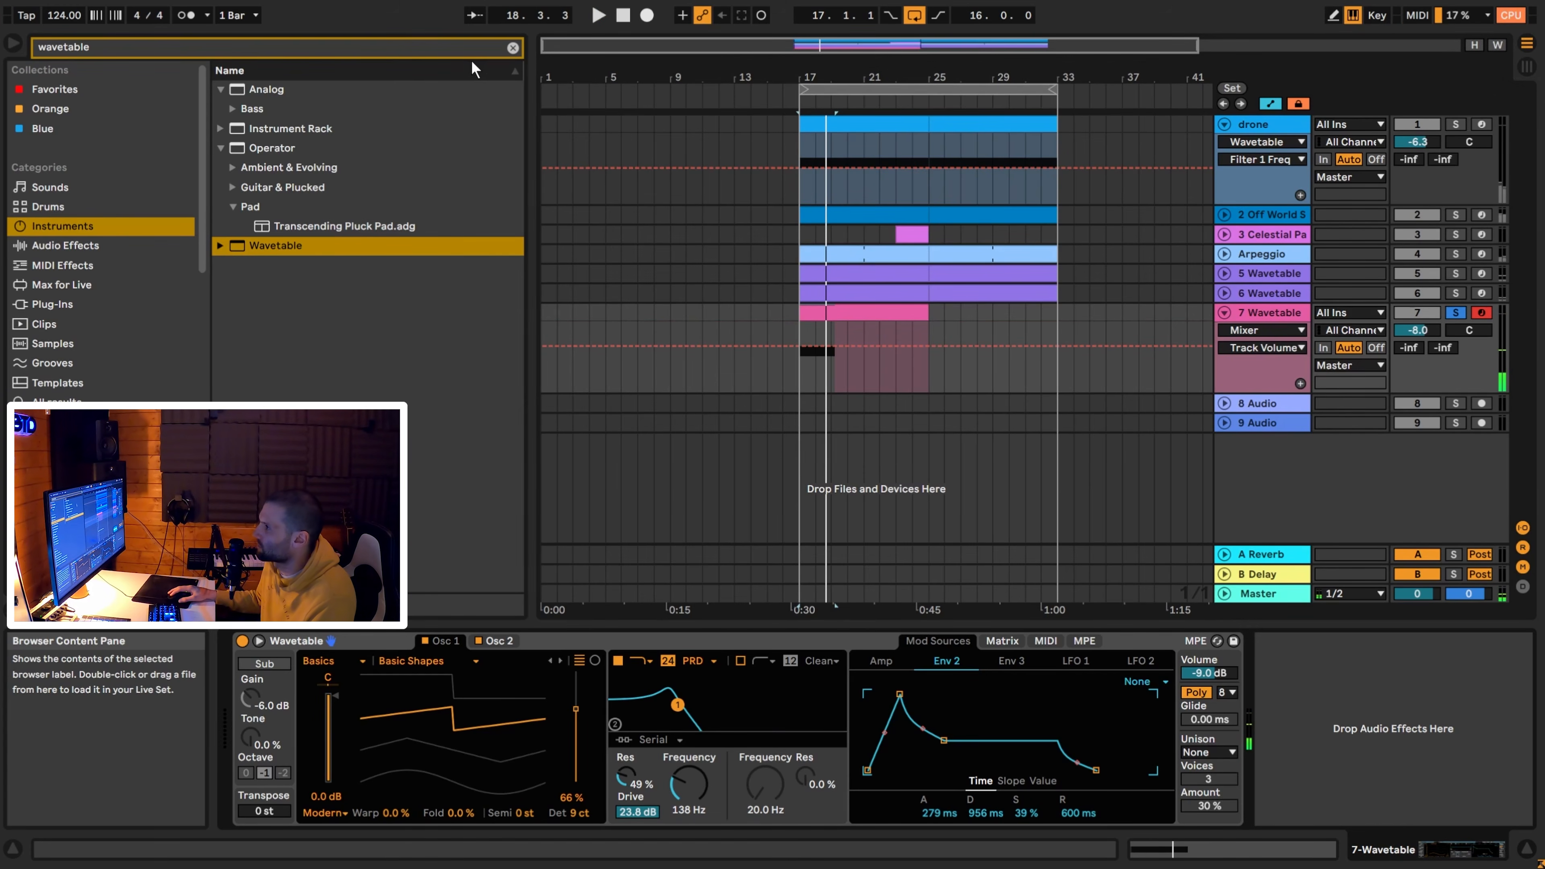
Search the whole library for "eq" and add EQ Eight to the 7 Wavetable track.
{"action": "left_click", "coordinate": [512, 47]}
{"action": "type", "text": "eq"}
{"action": "left_click", "coordinate": [57, 399]}
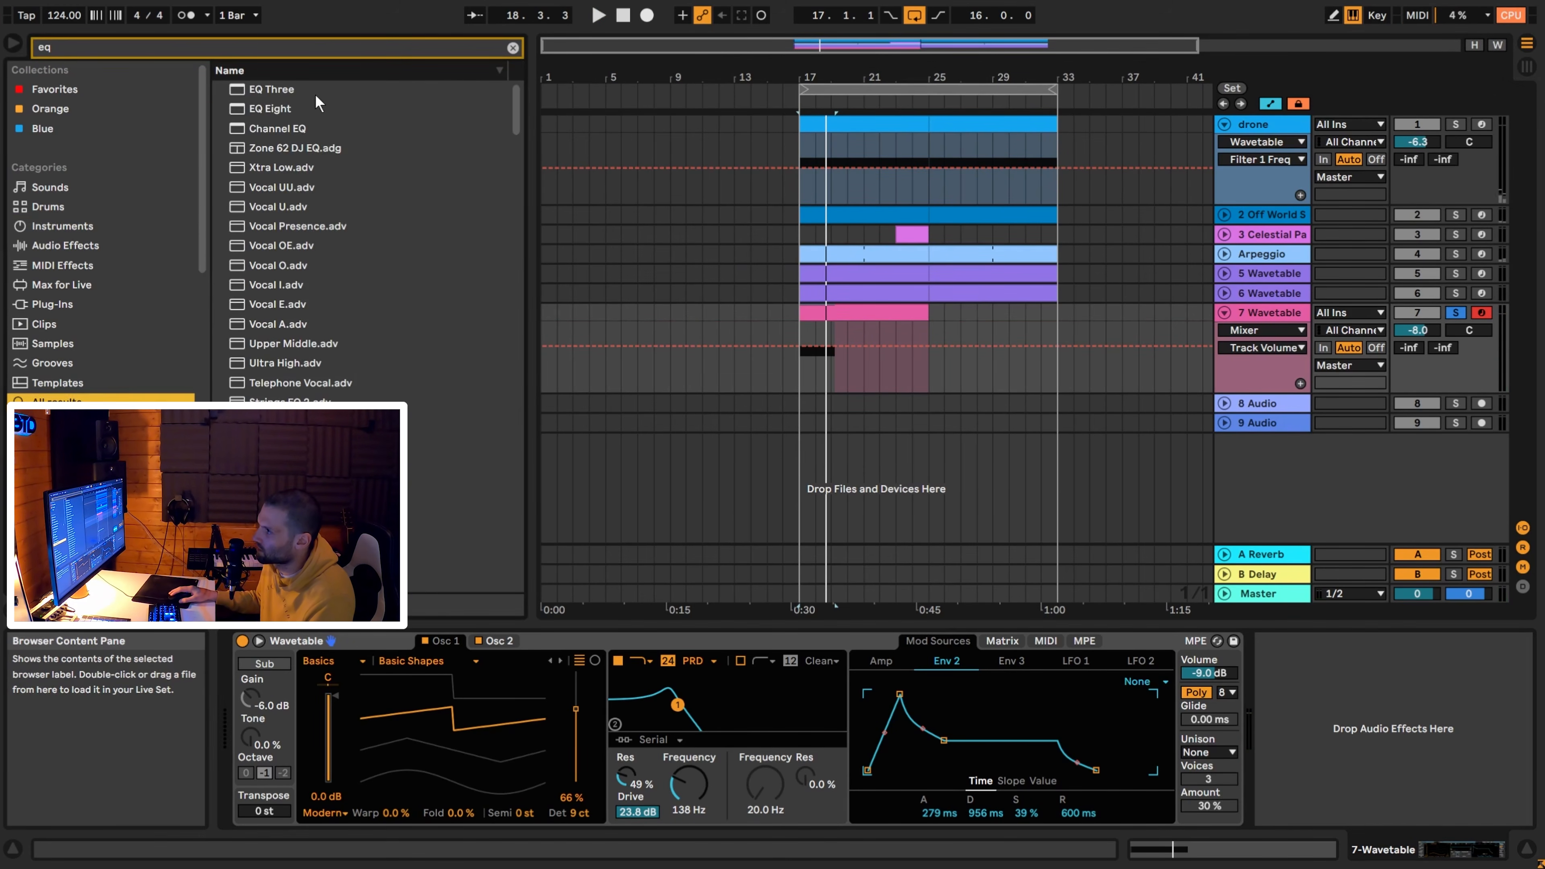
{"action": "left_click", "coordinate": [285, 110]}
{"action": "double_click", "coordinate": [285, 109]}
Make EQ Eight's band 1 a low cut at about 174 Hz with Q 0.75 while auditioning the bass.
{"action": "left_click", "coordinate": [1105, 798]}
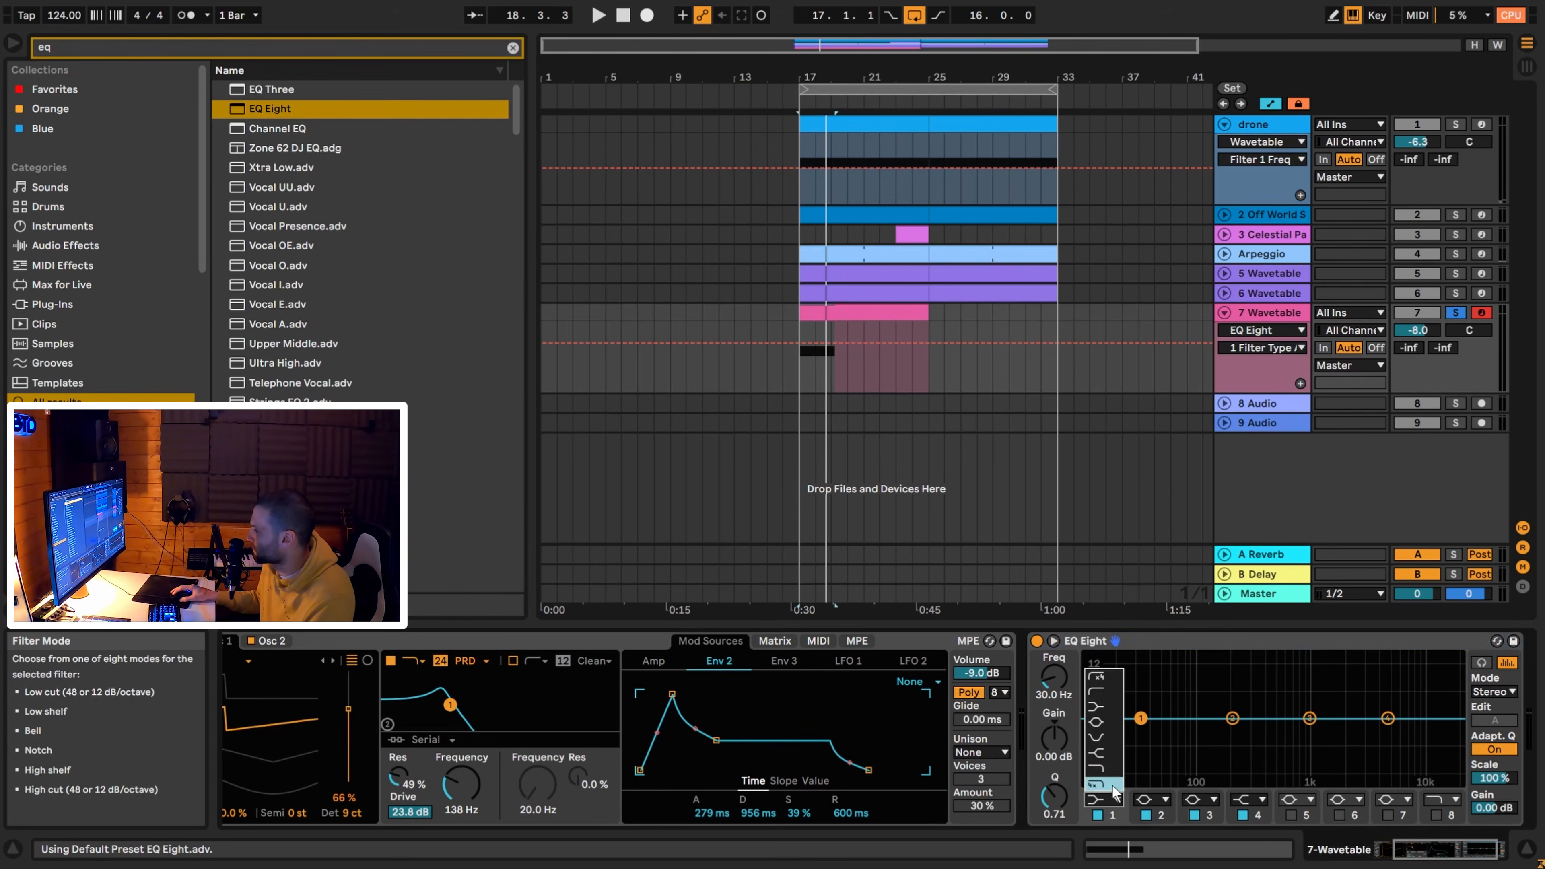
{"action": "left_click", "coordinate": [1104, 691]}
{"action": "key", "text": "space"}
{"action": "left_click_drag", "start_coordinate": [1238, 741], "coordinate": [1225, 732]}
{"action": "key", "text": "space"}
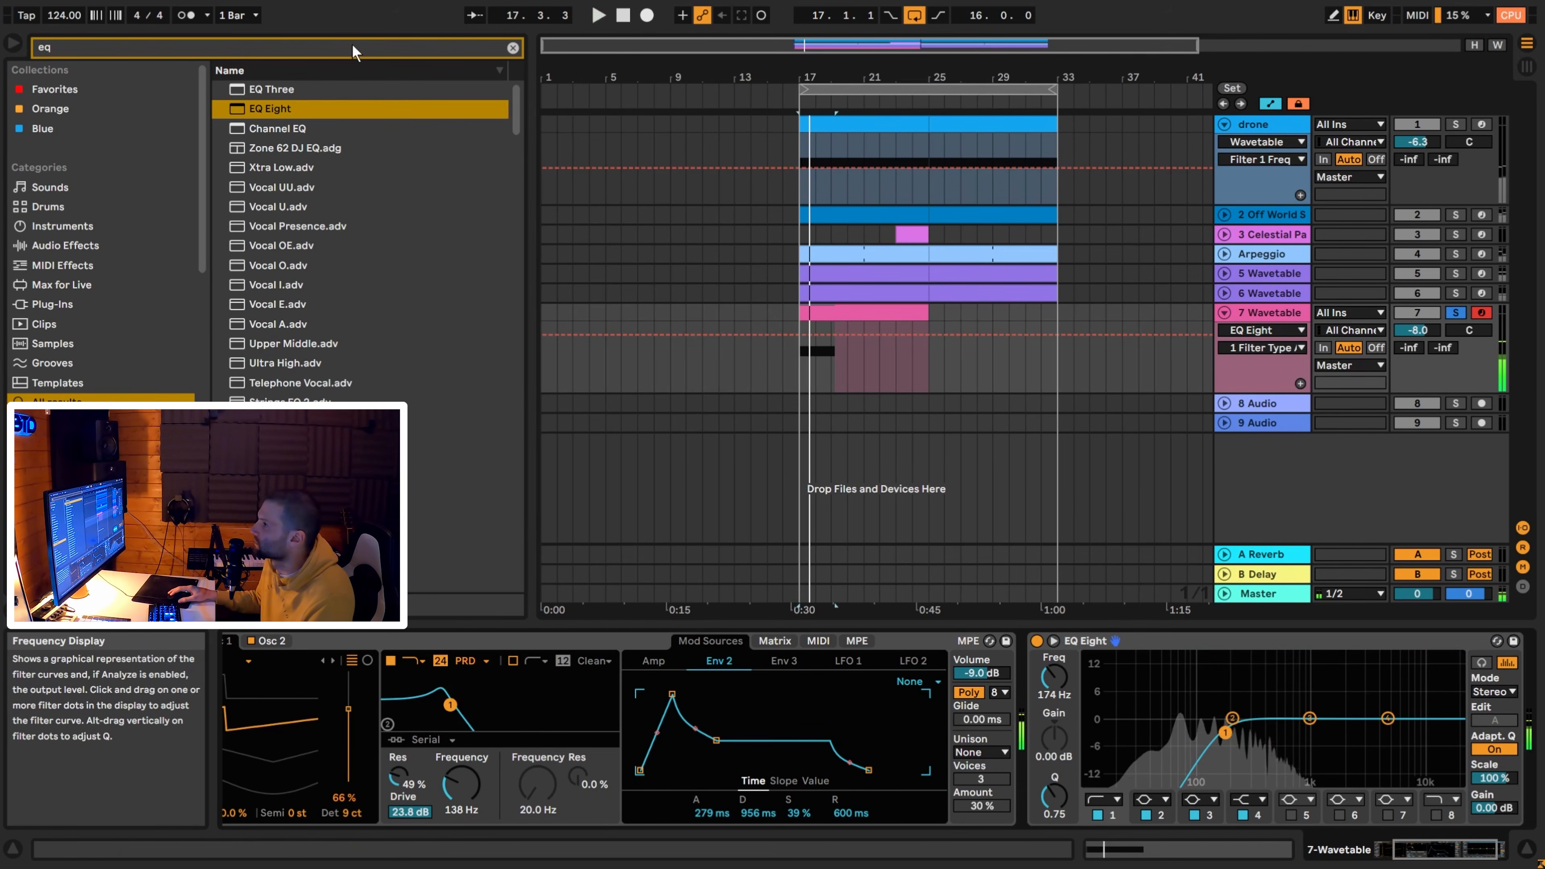
Search the library for "reverb" and add the Reverb device after EQ Eight.
{"action": "left_click", "coordinate": [513, 47]}
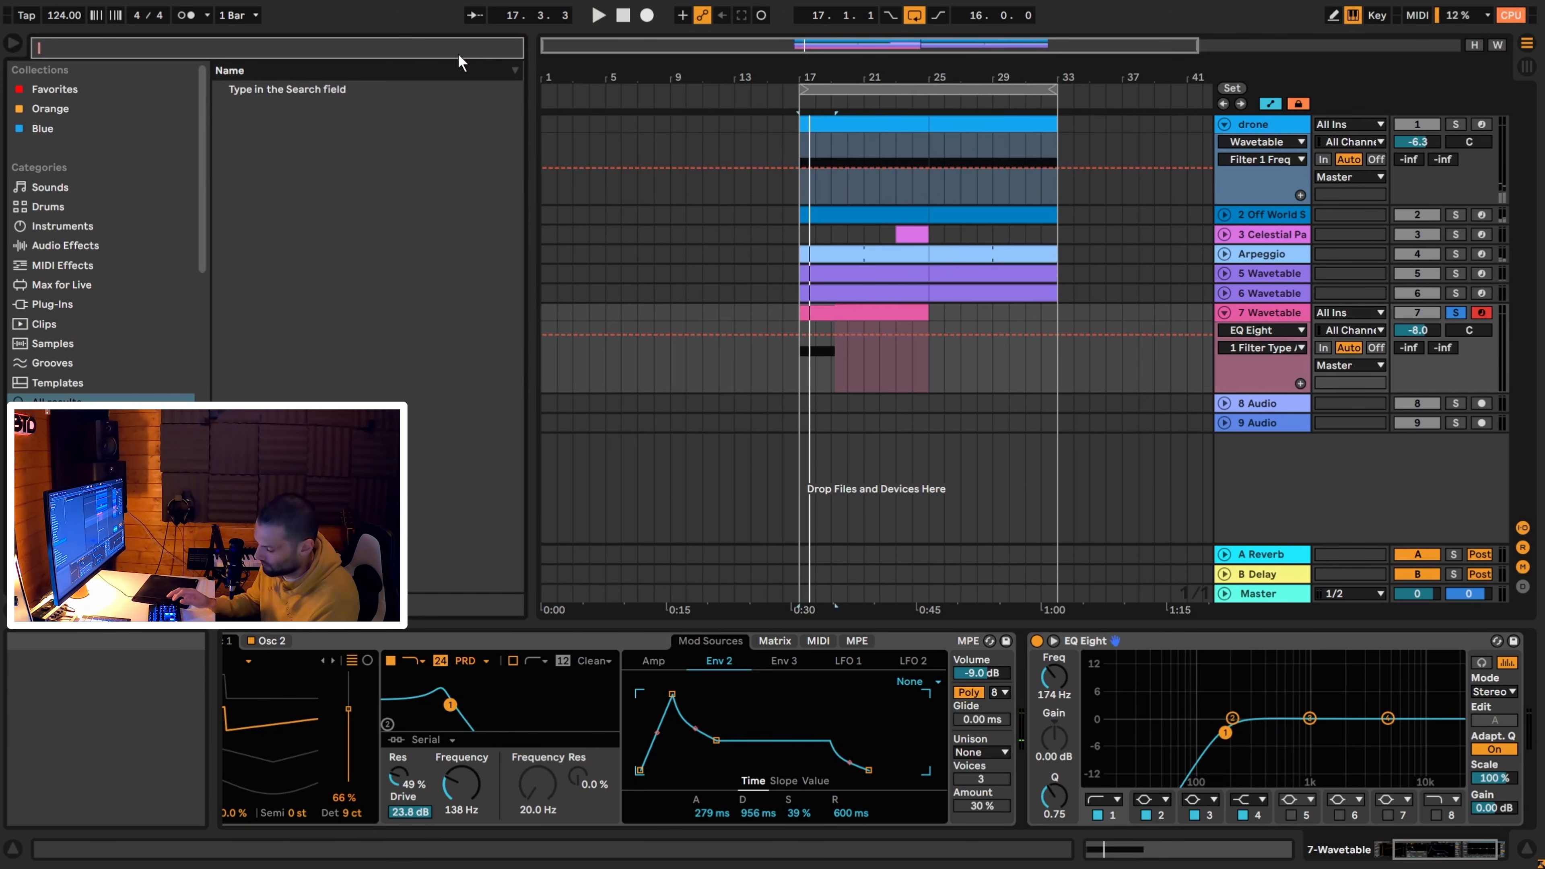
{"action": "type", "text": "reverb"}
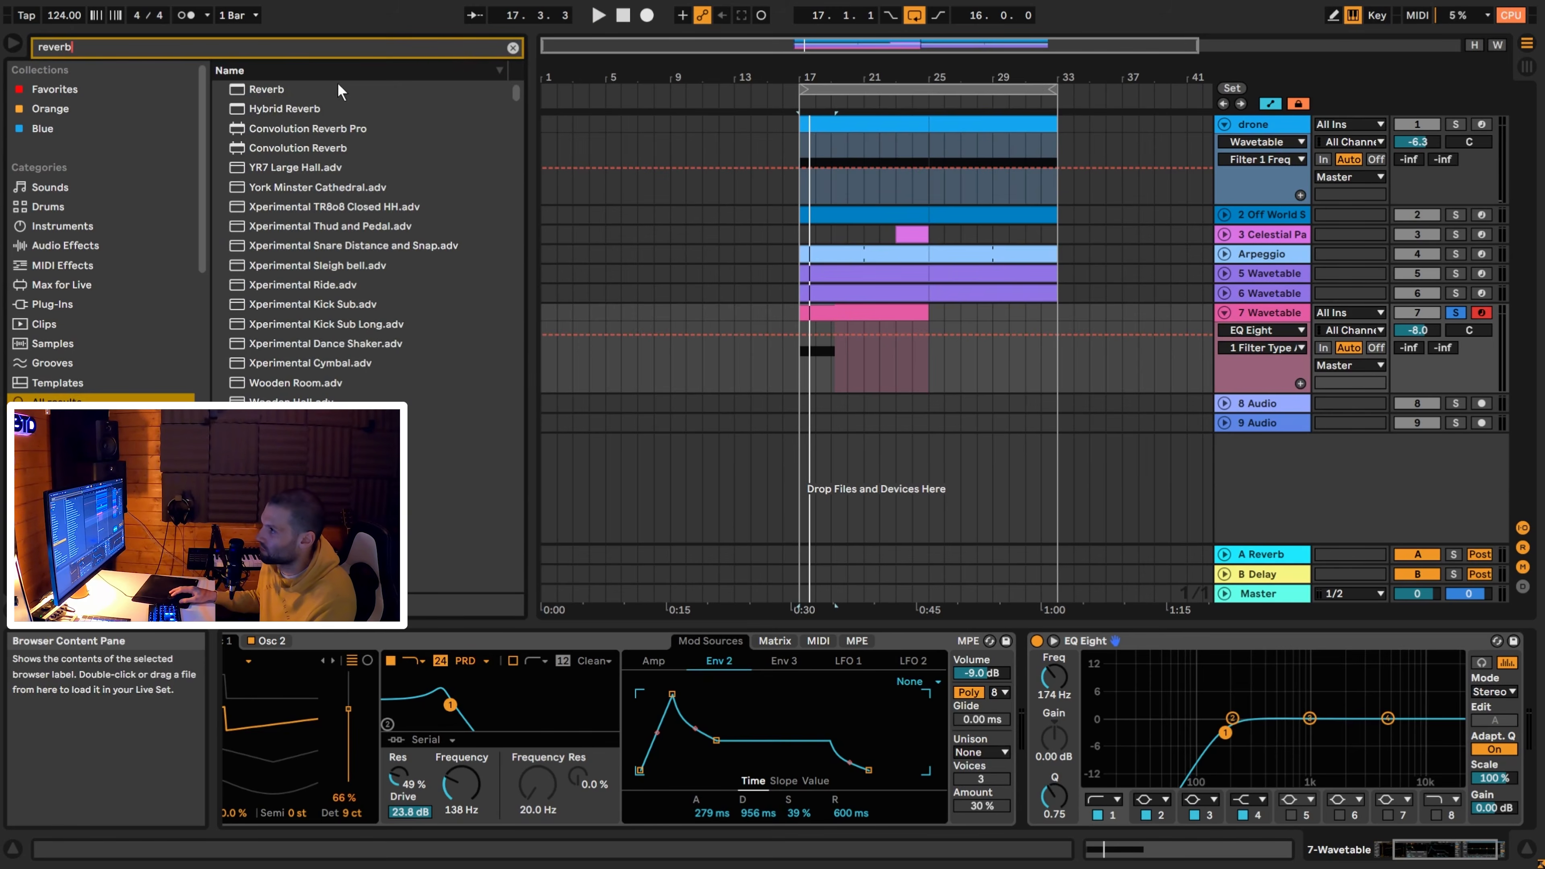
{"action": "double_click", "coordinate": [339, 90]}
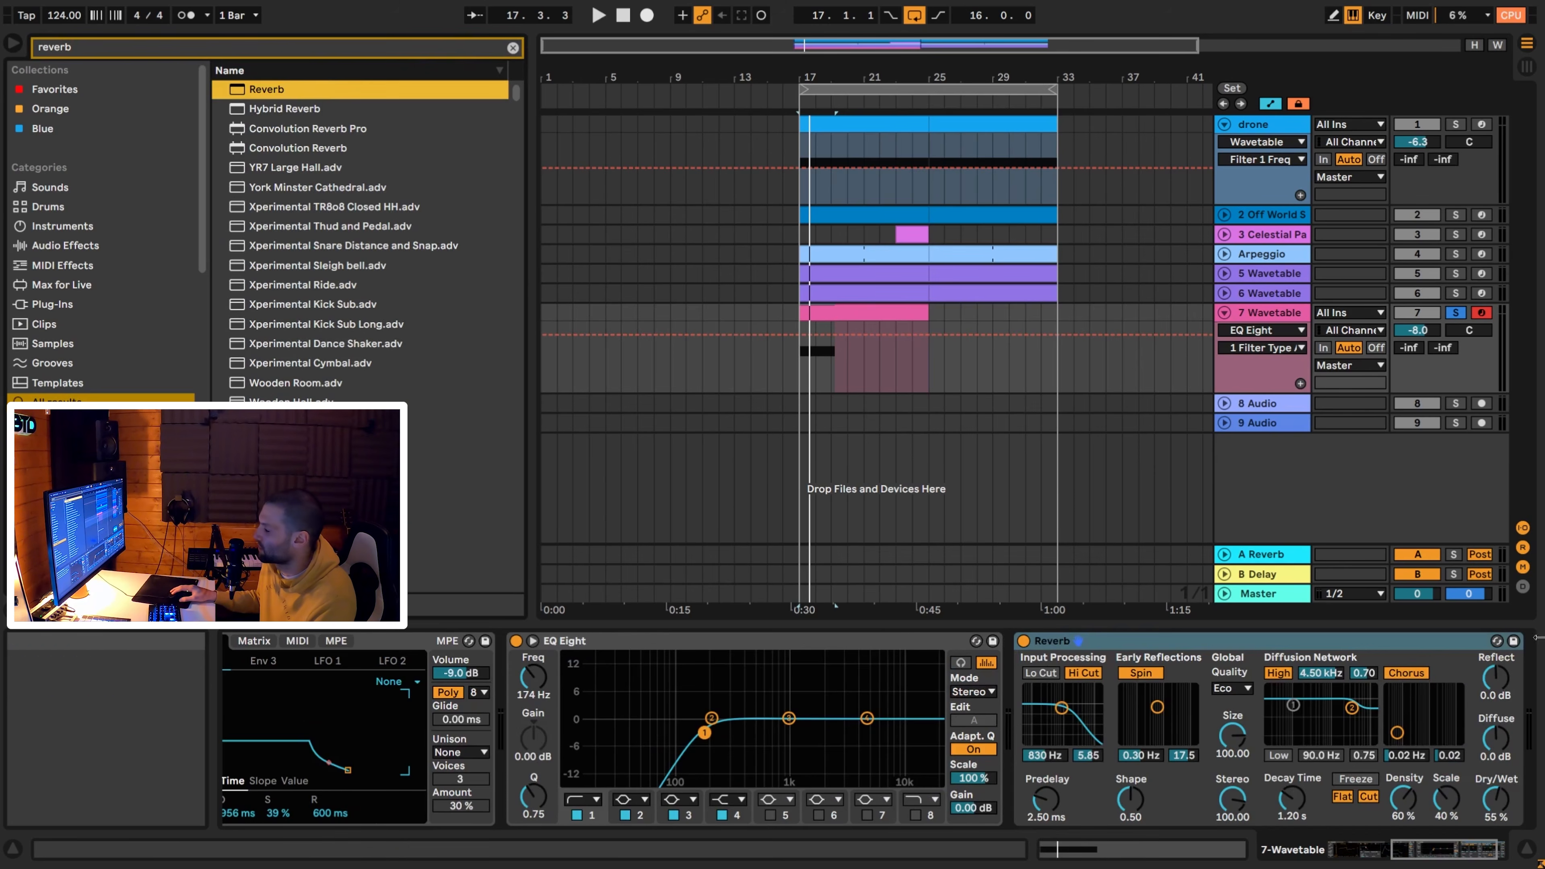
Set the reverb to 12.3 s decay, 60% Dry/Wet and size 325.62, and enable its input low cut with the band at 1.77 kHz.
{"action": "left_click_drag", "start_coordinate": [1291, 798], "coordinate": [1290, 773]}
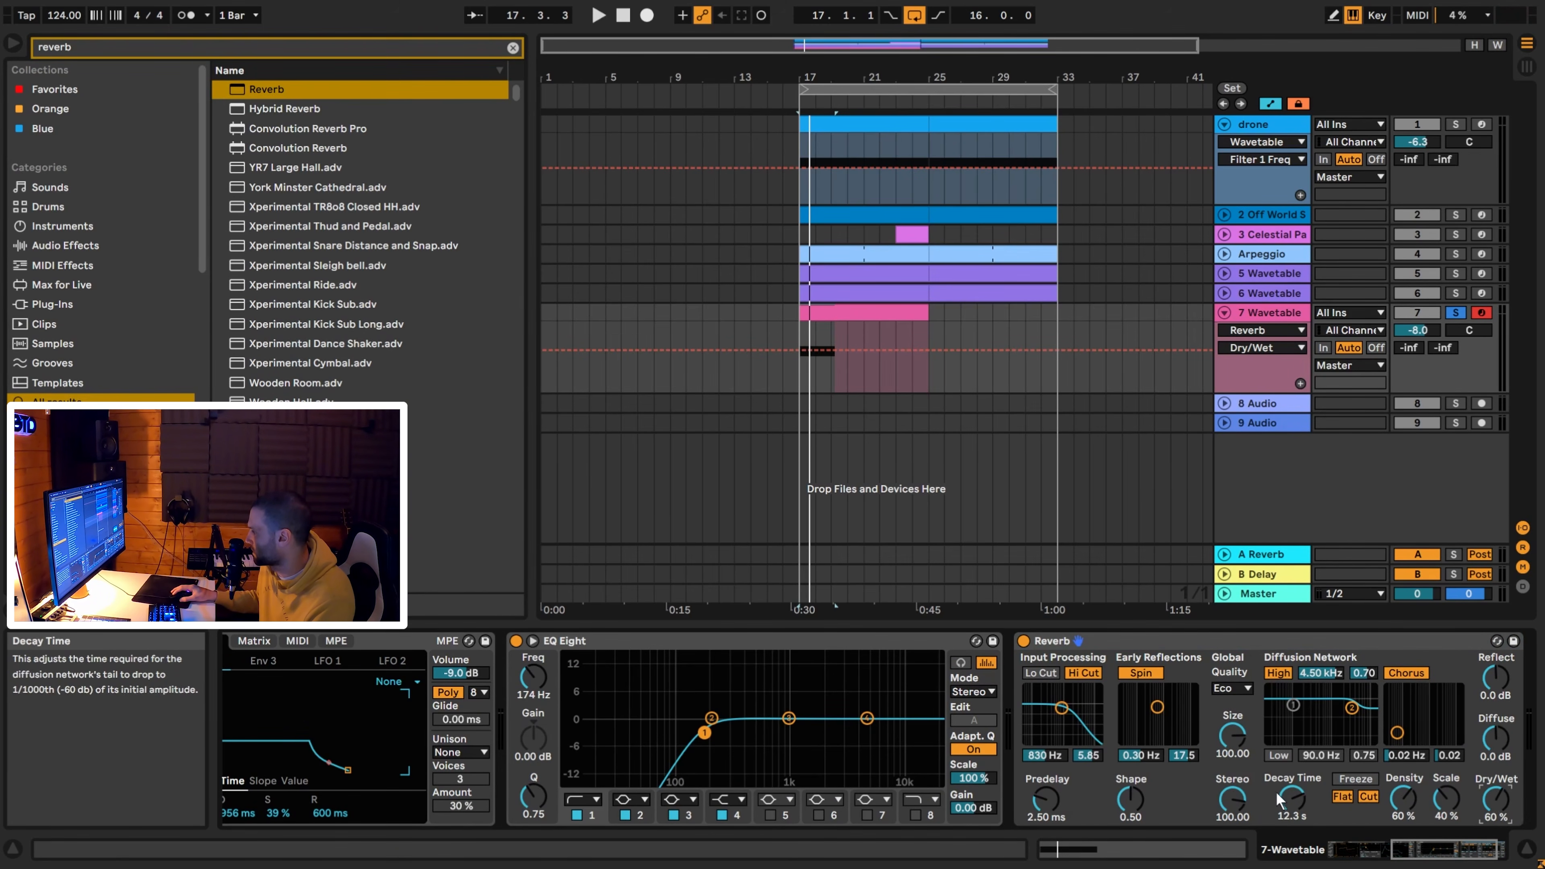
{"action": "key", "text": "space"}
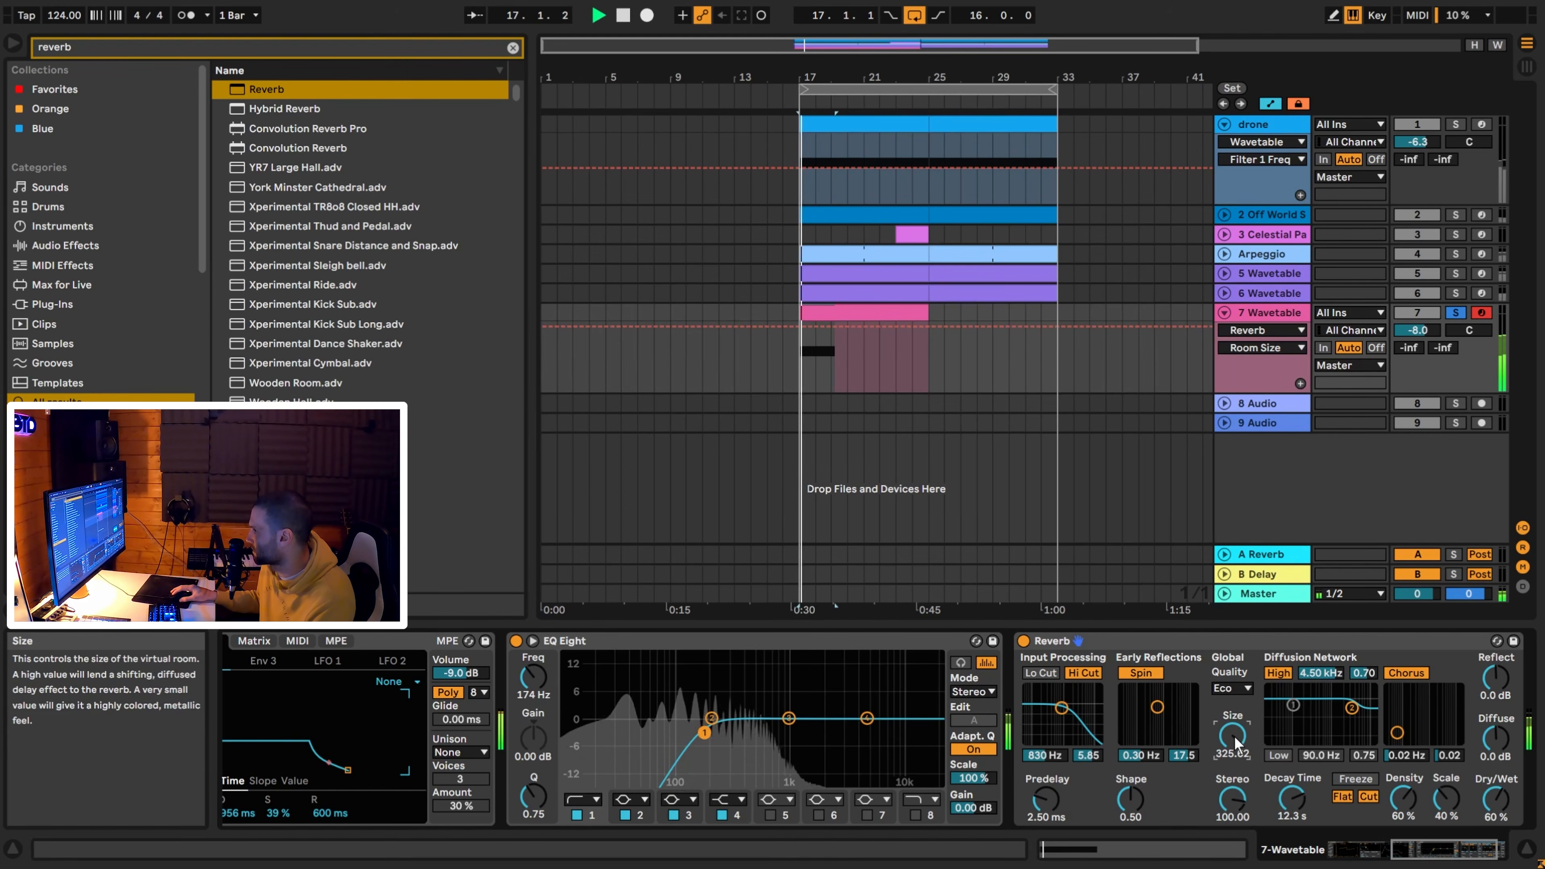
{"action": "left_click", "coordinate": [1041, 672]}
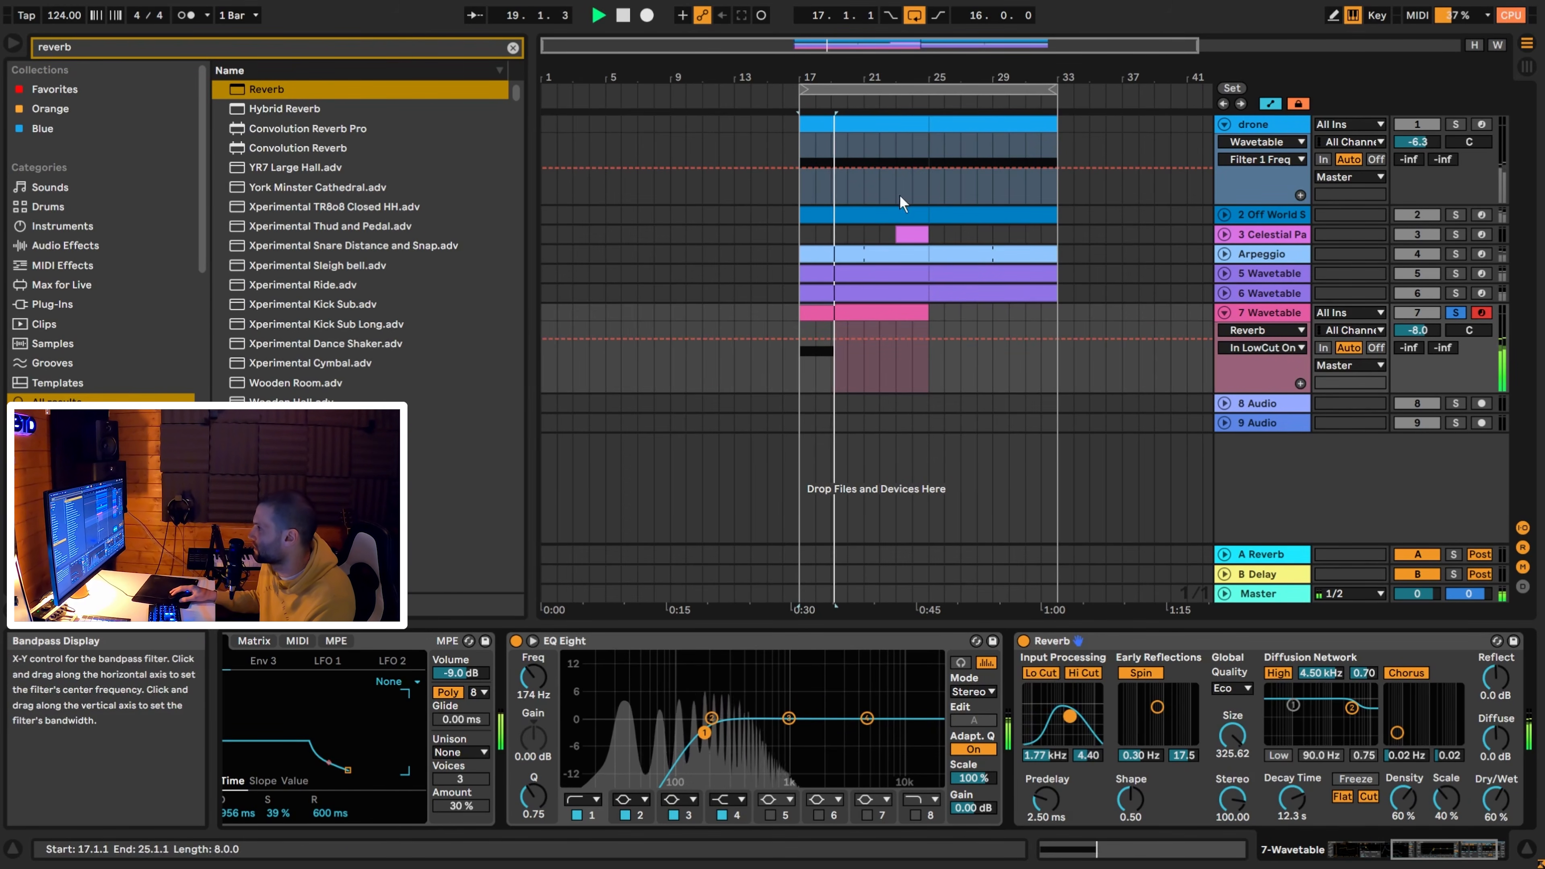
{"action": "key", "text": "space"}
Open the 7 Wavetable clip's notes and move the D0 note to start at 1.4.1.
{"action": "double_click", "coordinate": [863, 313]}
{"action": "left_click", "coordinate": [643, 732]}
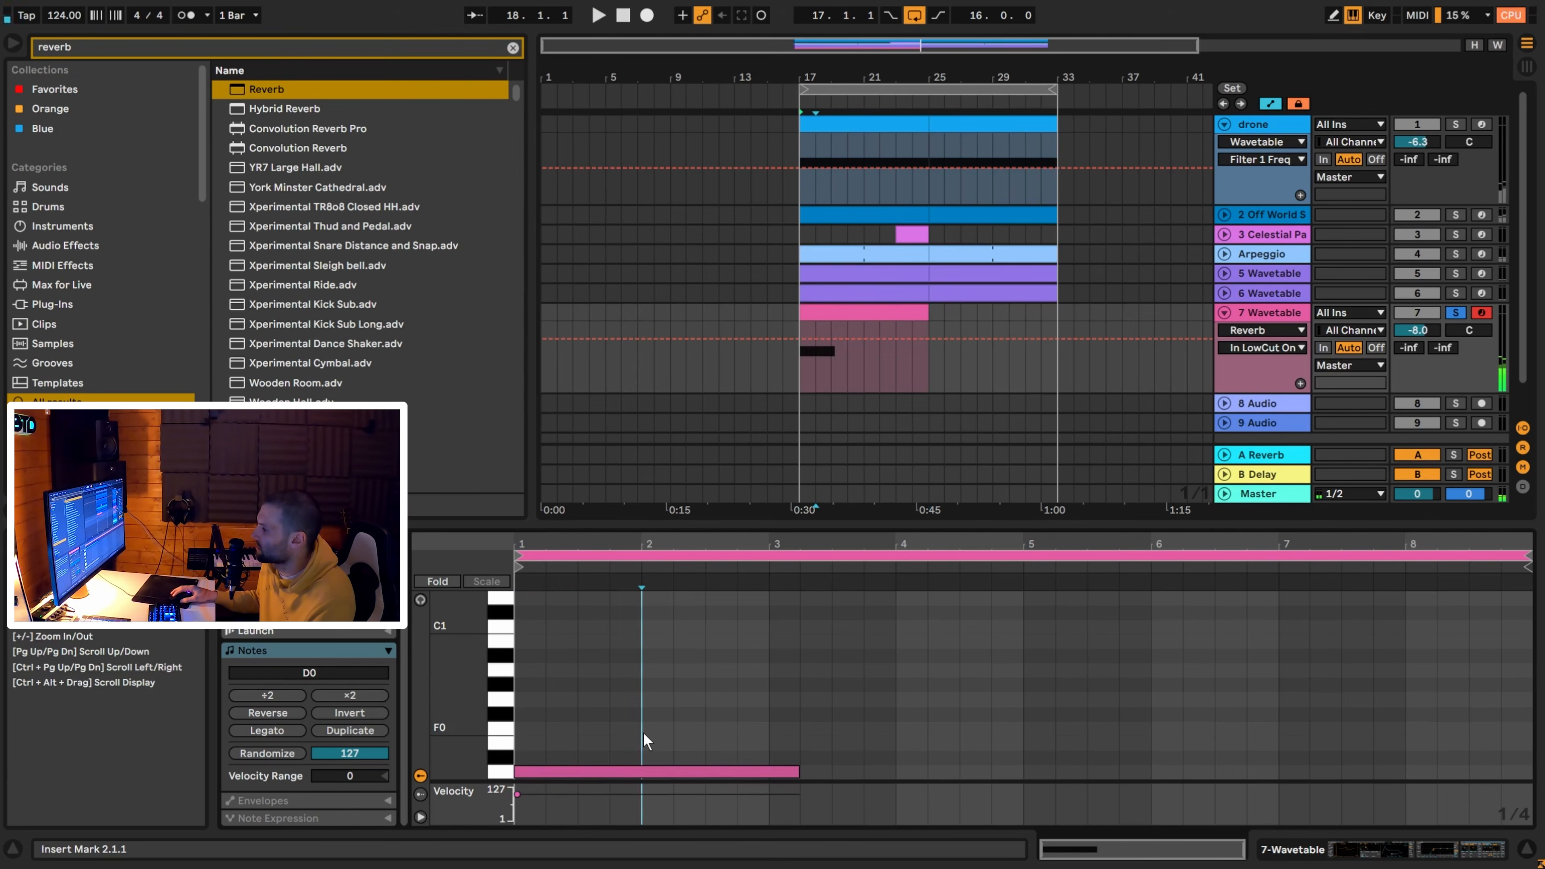
{"action": "scroll", "coordinate": [667, 725], "scroll_direction": "down", "scroll_amount": 1}
{"action": "mouse_move", "coordinate": [579, 730]}
{"action": "left_mouse_down"}
{"action": "mouse_move", "coordinate": [721, 723]}
{"action": "mouse_move", "coordinate": [685, 740]}
{"action": "left_mouse_up"}
Unsolo the 7 Wavetable track and shorten the D0 note to end at 2.2.1, auditioning it with the full mix.
{"action": "left_click", "coordinate": [1462, 315]}
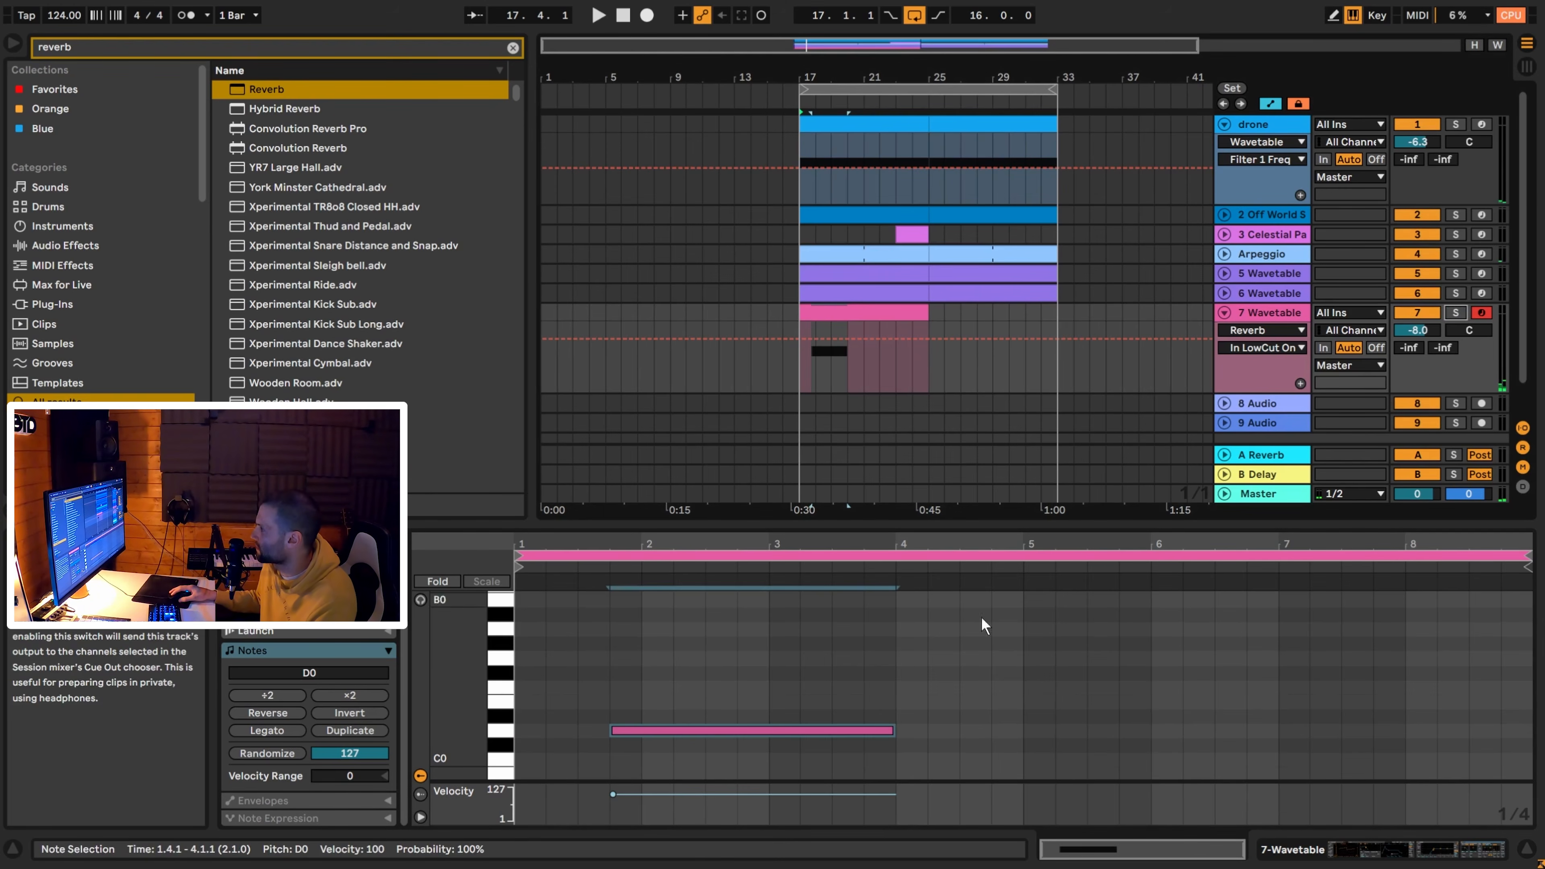
{"action": "key", "text": "space"}
{"action": "left_click_drag", "start_coordinate": [894, 731], "coordinate": [767, 730]}
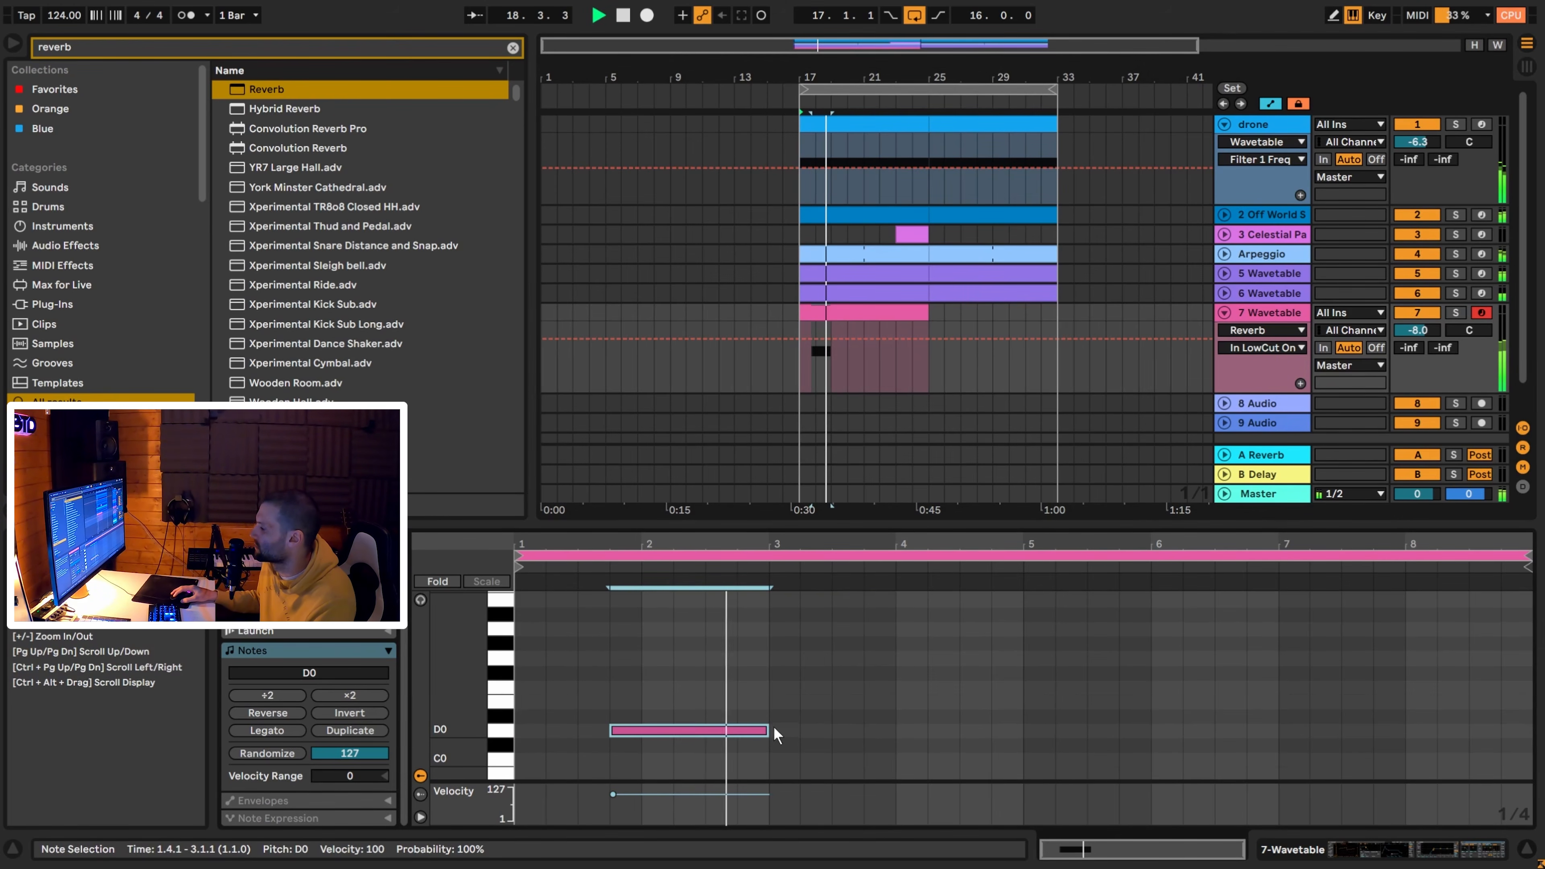
{"action": "key", "text": "space"}
{"action": "scroll", "coordinate": [766, 690], "scroll_direction": "down", "scroll_amount": 1}
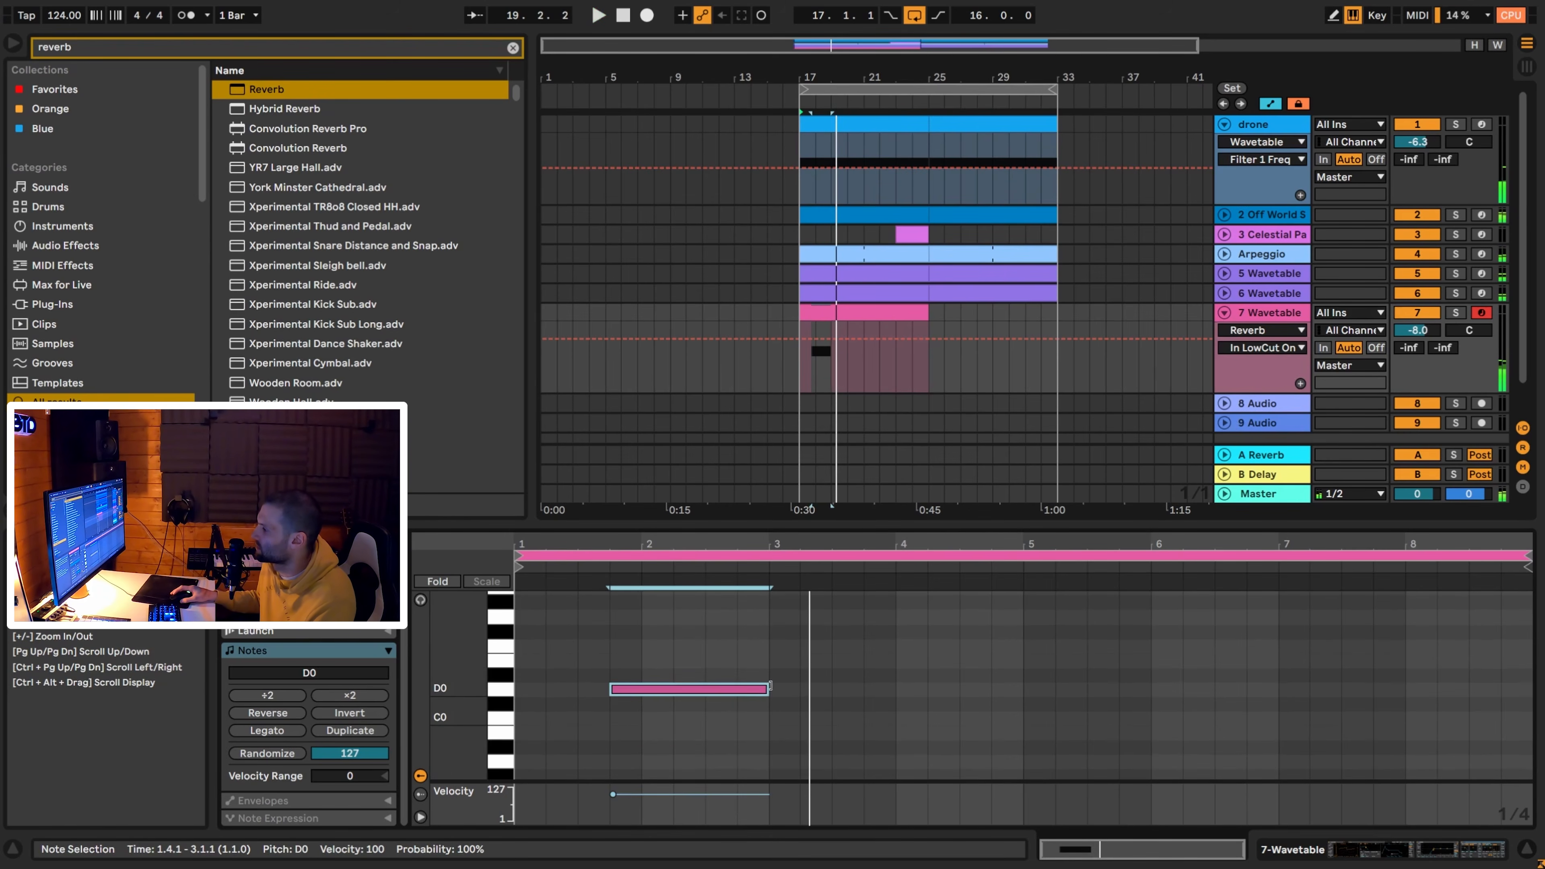
{"action": "left_click_drag", "start_coordinate": [767, 690], "coordinate": [672, 691]}
{"action": "key", "text": "space"}
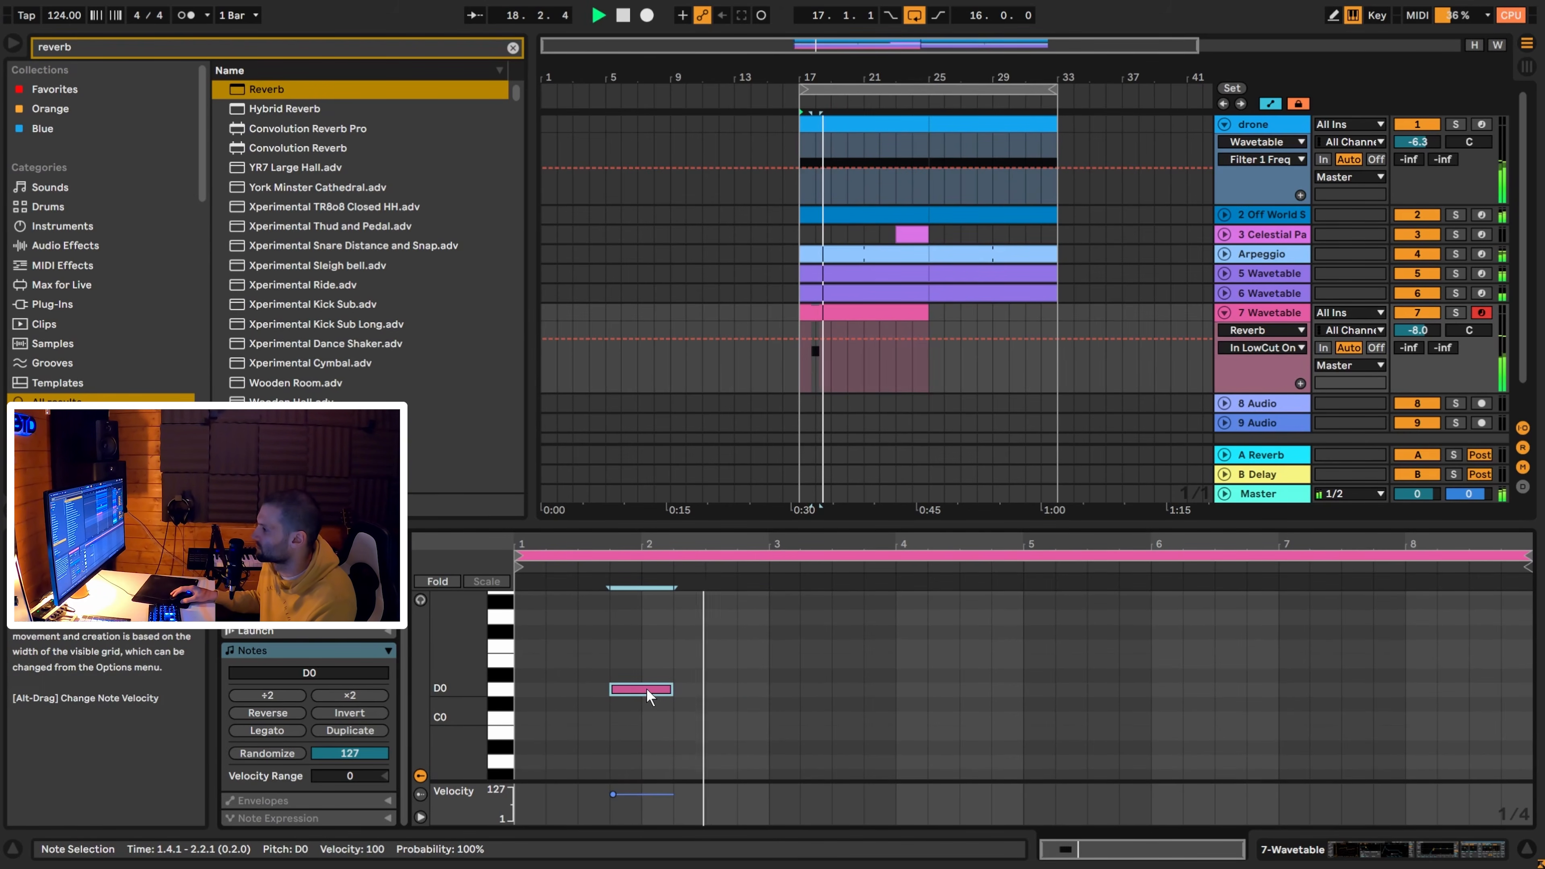
Duplicate the shortened D0 note and place the copy on B-1 in the second half of bar 6.
{"action": "key", "text": "ctrl+d"}
{"action": "left_click_drag", "start_coordinate": [741, 689], "coordinate": [1251, 735]}
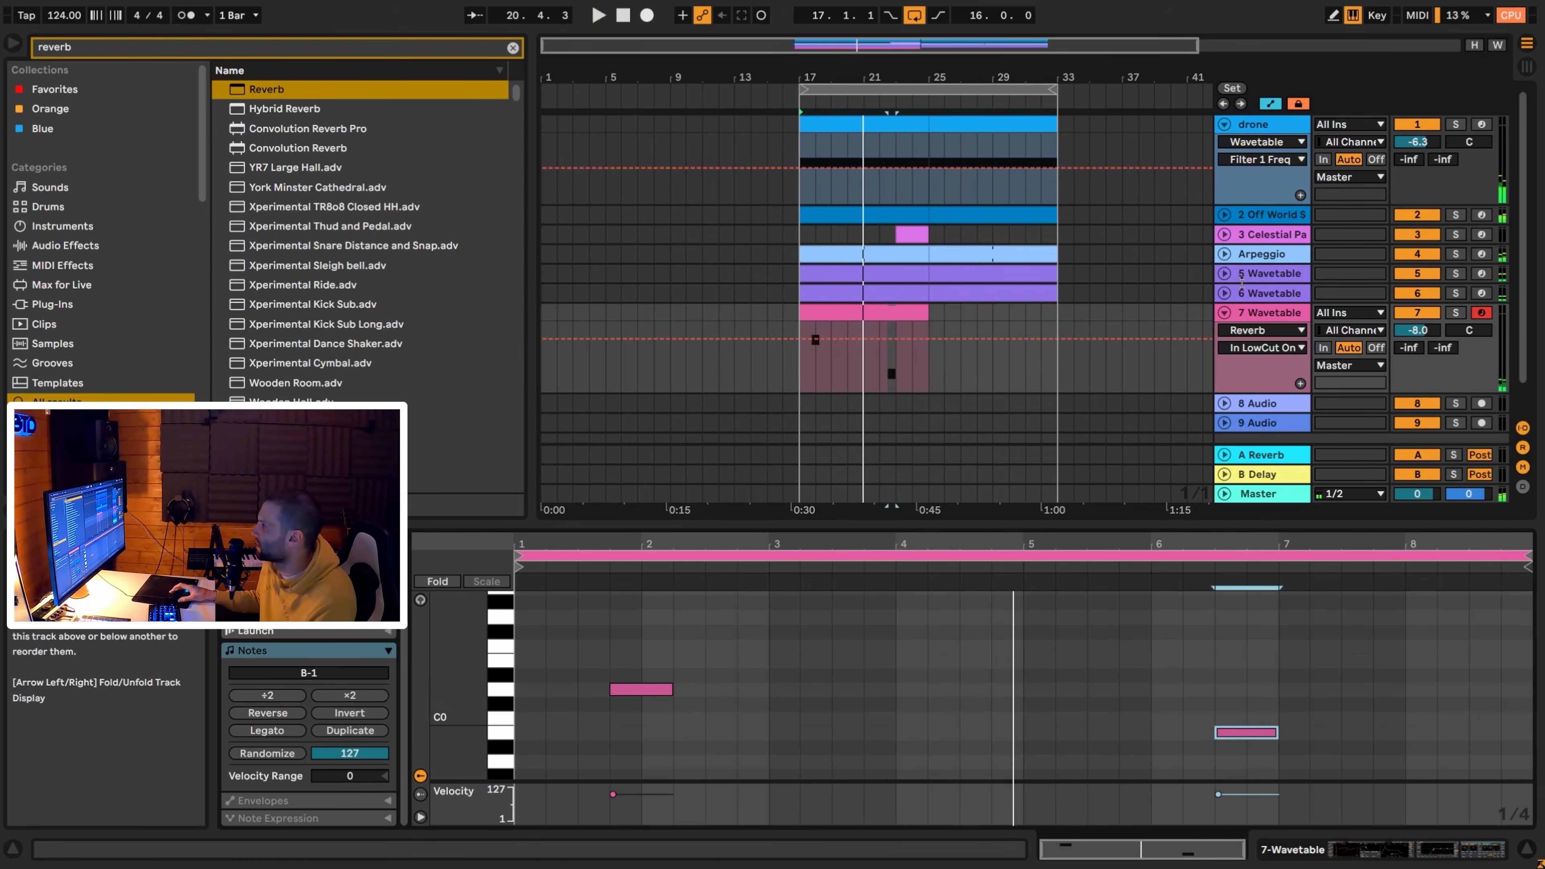
Check the bar 5 note in the 6 Wavetable clip, move the duplicated bass note to C0 at 5.4.1 and audition it.
{"action": "left_click", "coordinate": [1229, 294]}
{"action": "scroll", "coordinate": [933, 297], "scroll_direction": "down", "scroll_amount": 1}
{"action": "left_click", "coordinate": [880, 273]}
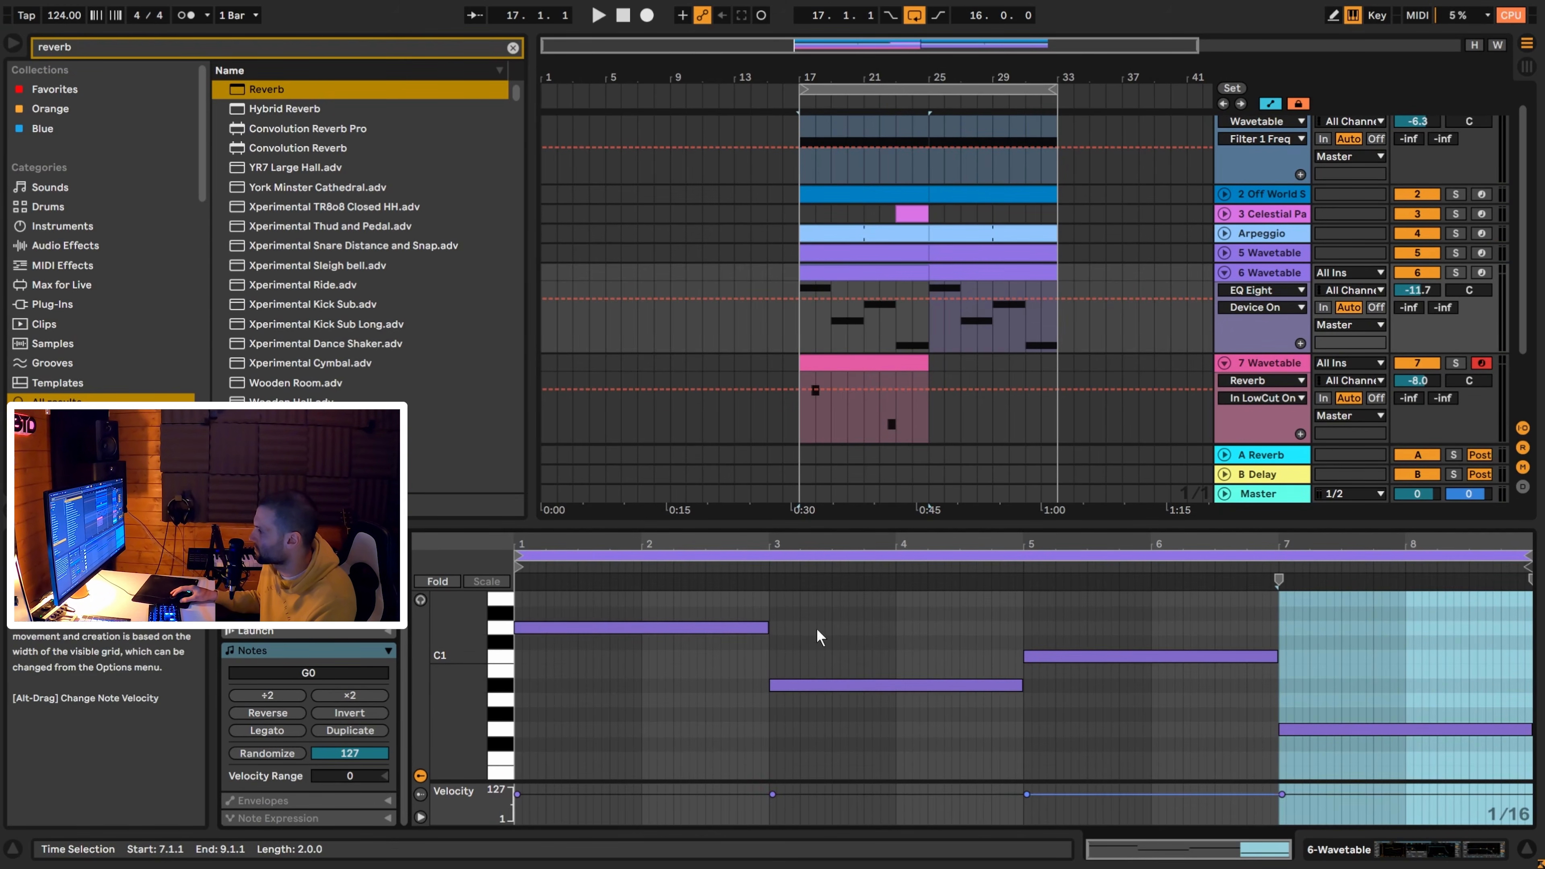
{"action": "left_click", "coordinate": [1058, 657]}
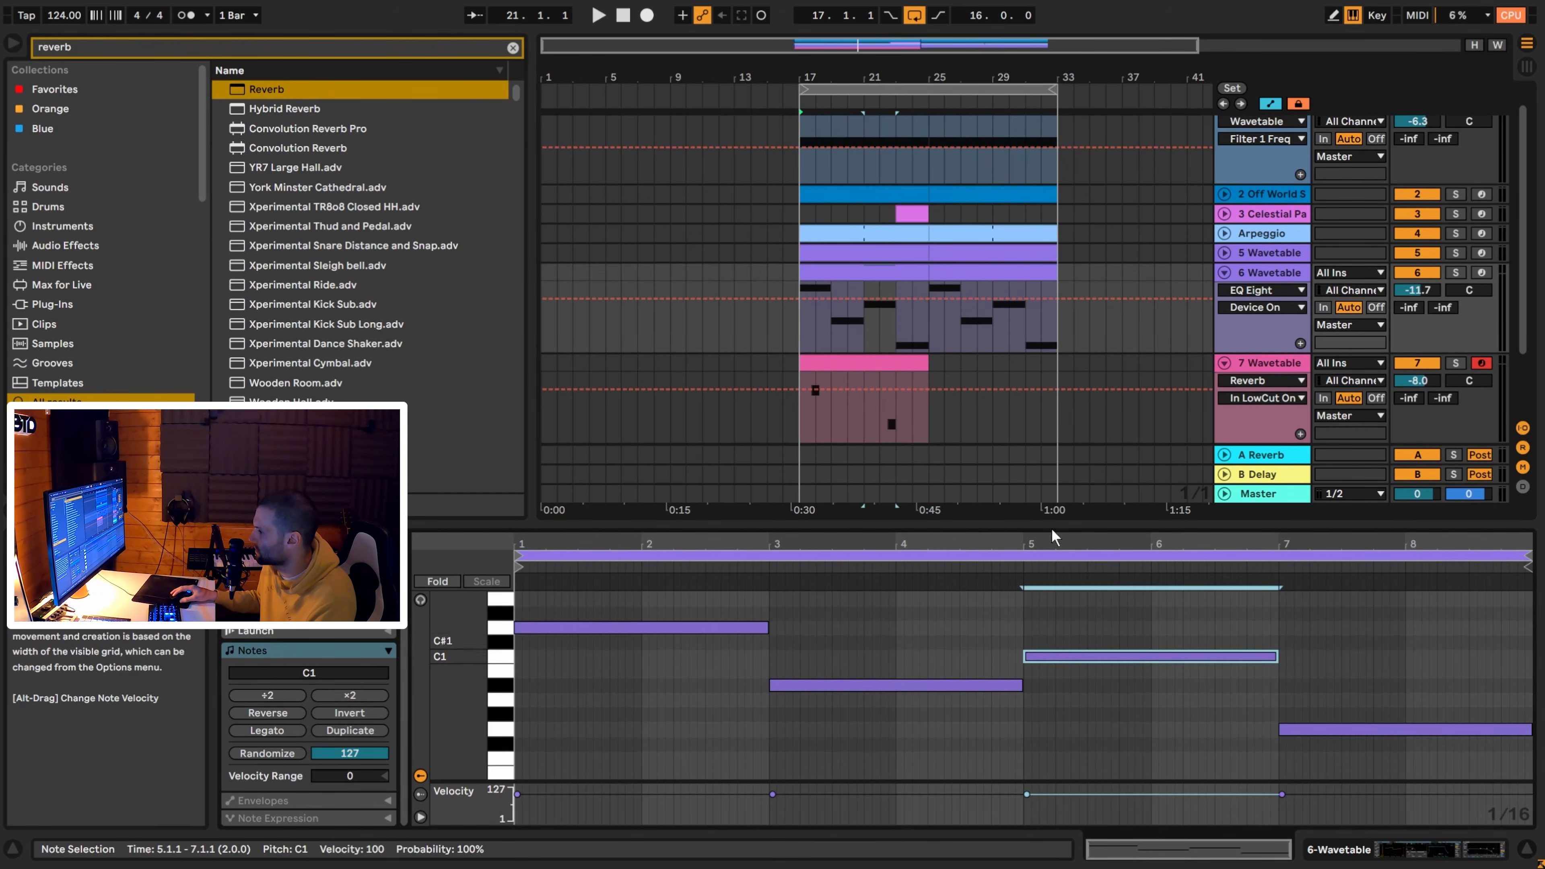
{"action": "left_click", "coordinate": [867, 364]}
{"action": "left_click_drag", "start_coordinate": [1242, 732], "coordinate": [1146, 722]}
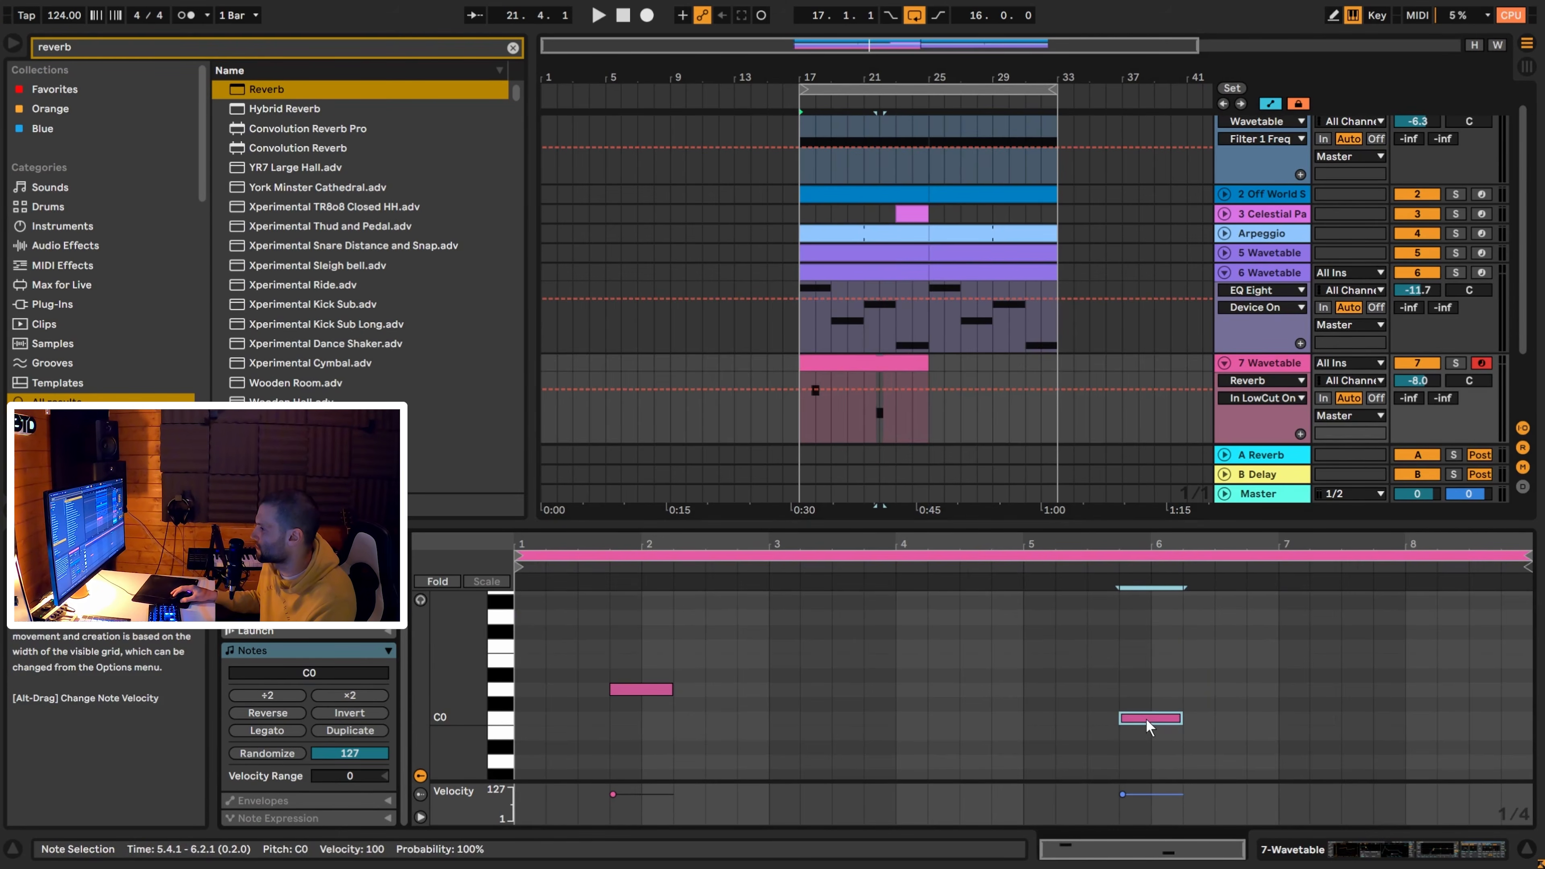
{"action": "key", "text": "space"}
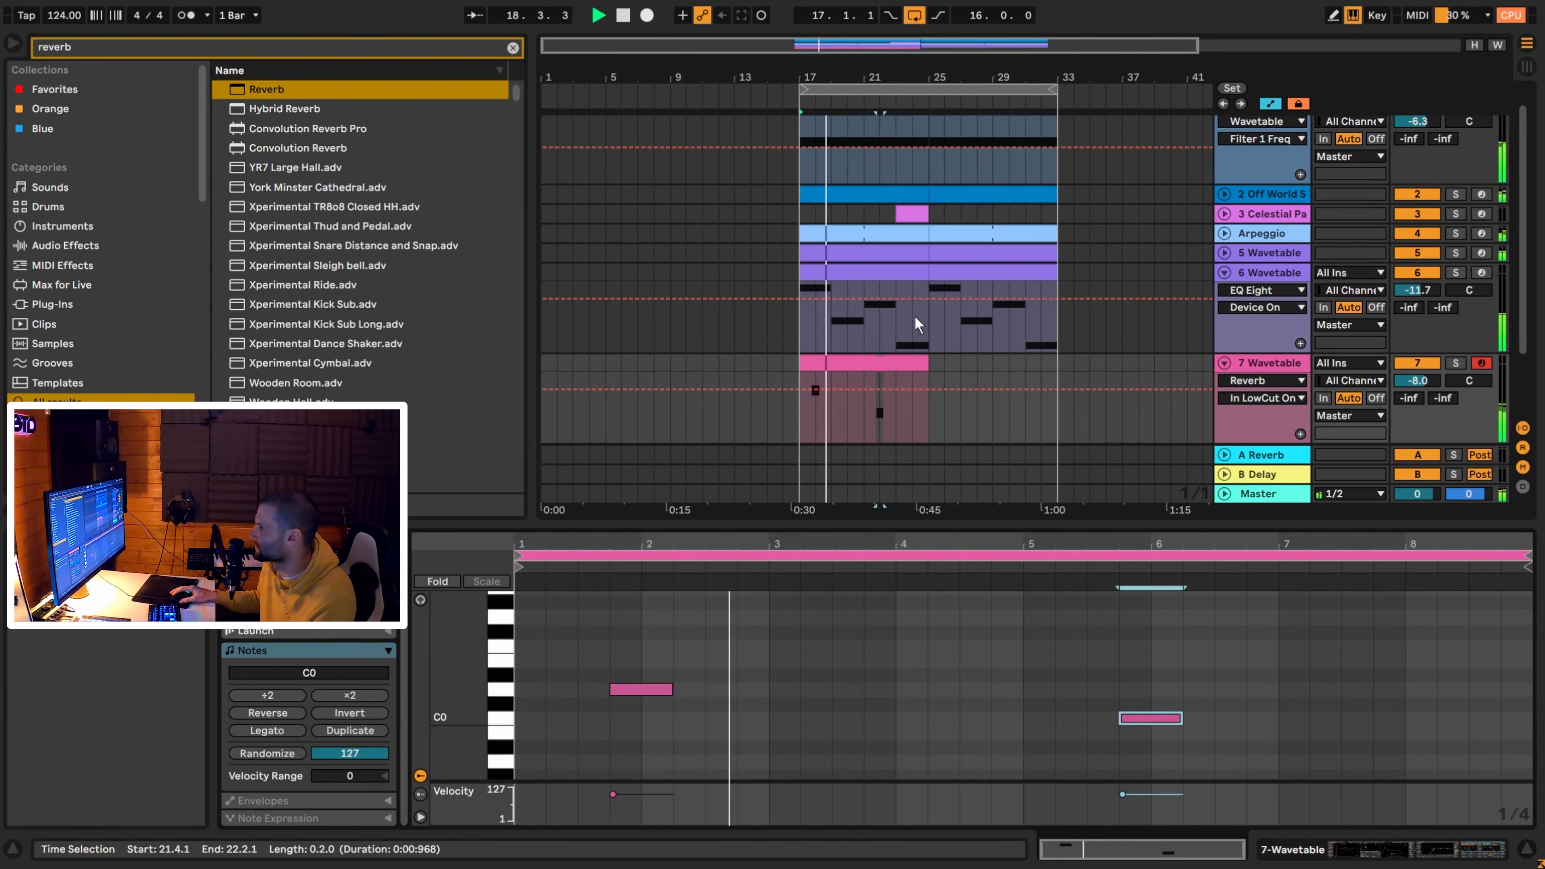
Duplicate the 7 Wavetable clip so the copy runs from 25.1.1 to 33.1.1, and fold all tracks.
{"action": "key", "text": "ctrl+d"}
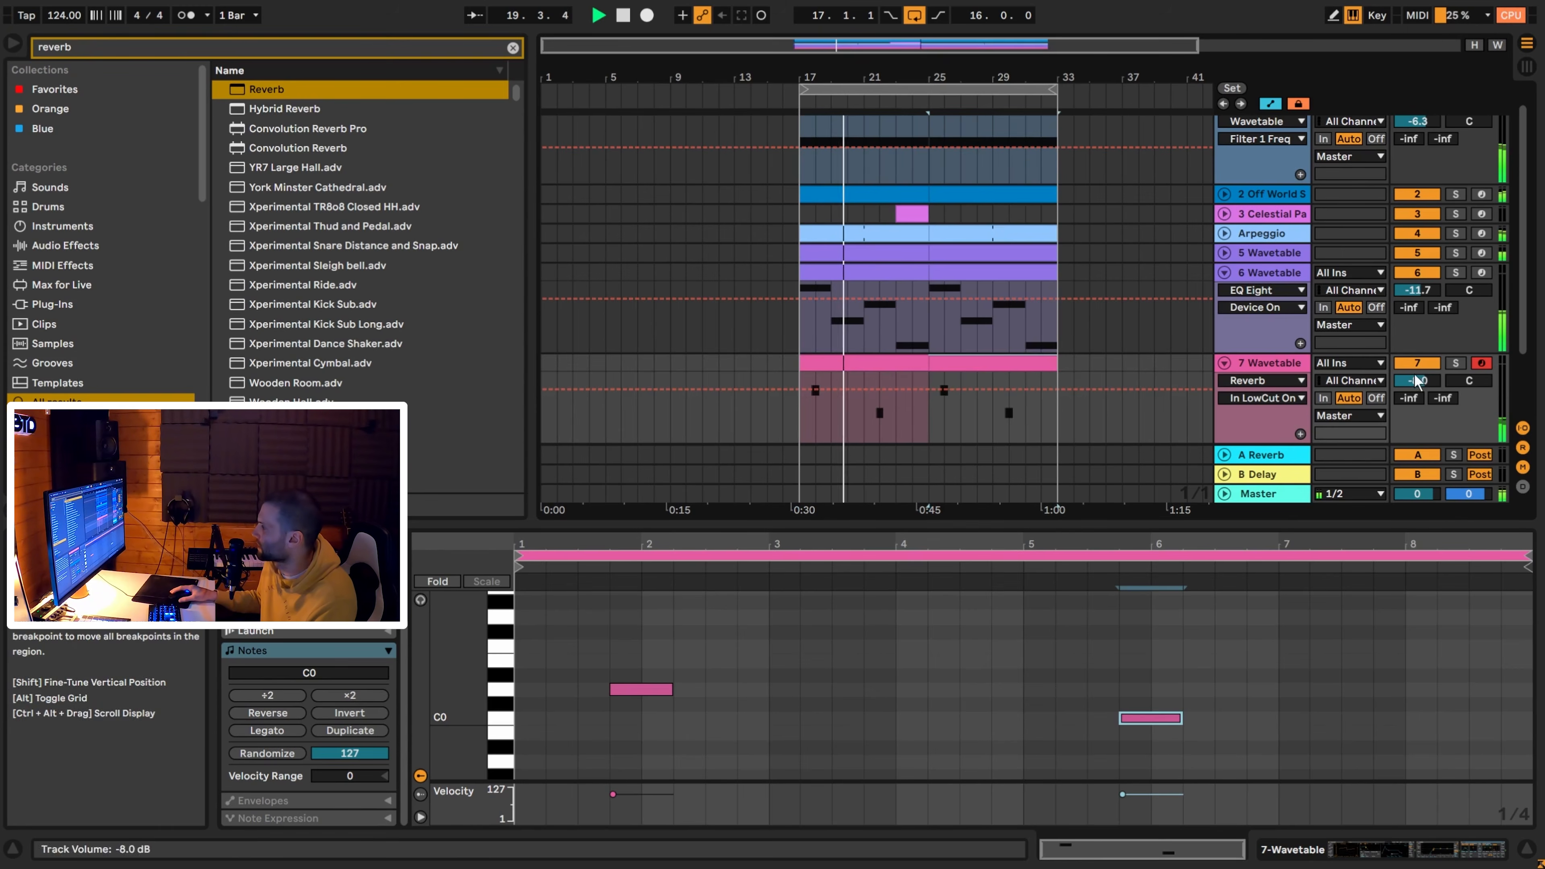
{"action": "key", "text": "alt+u"}
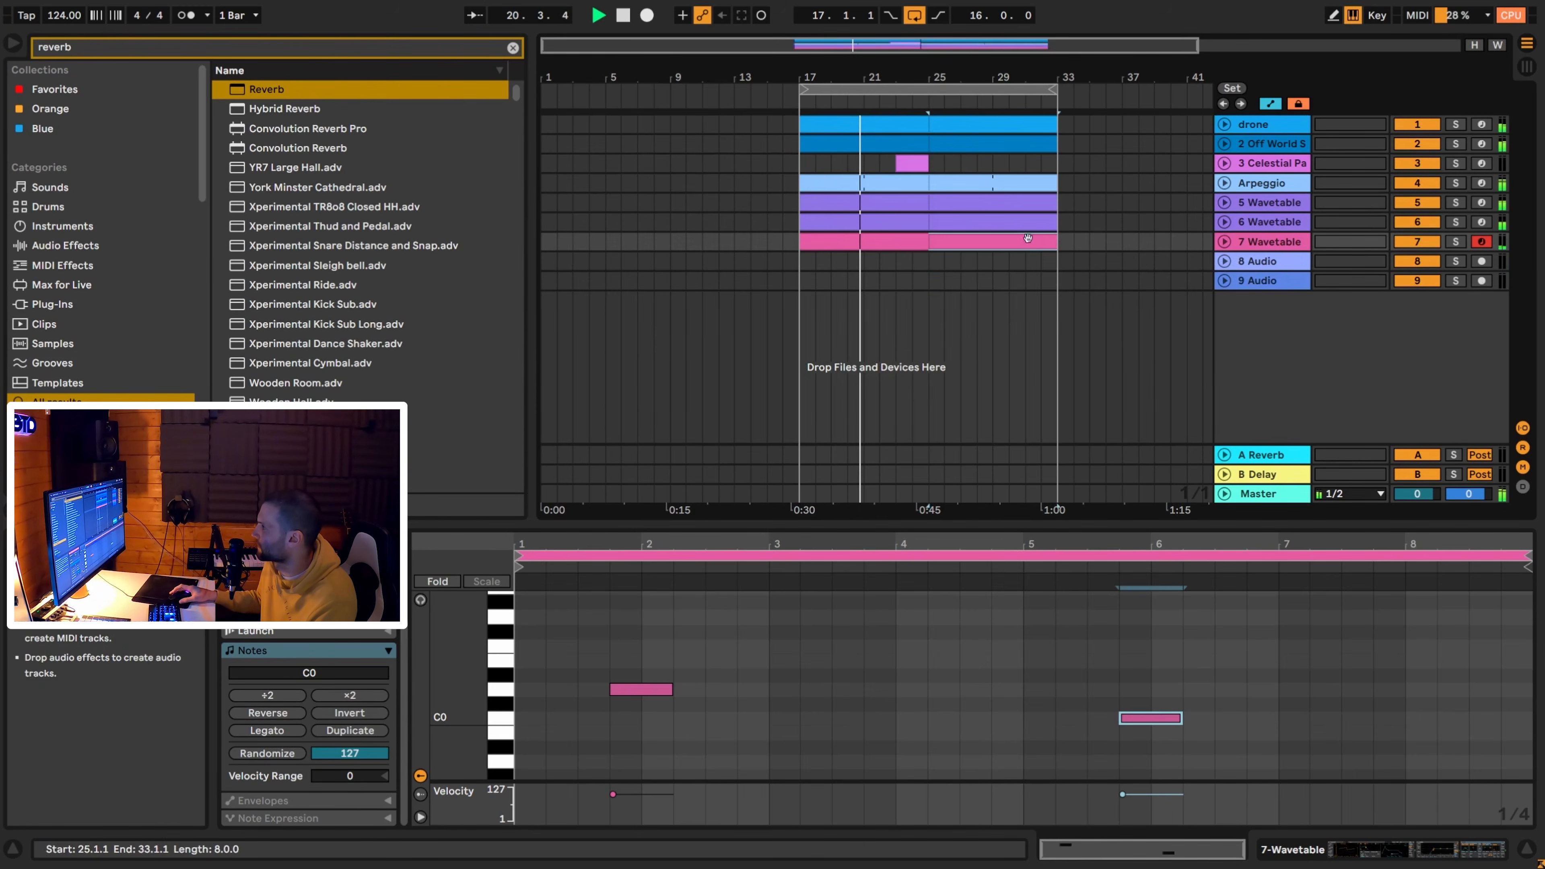
{"action": "left_click", "coordinate": [1221, 242]}
{"action": "left_click", "coordinate": [1223, 241]}
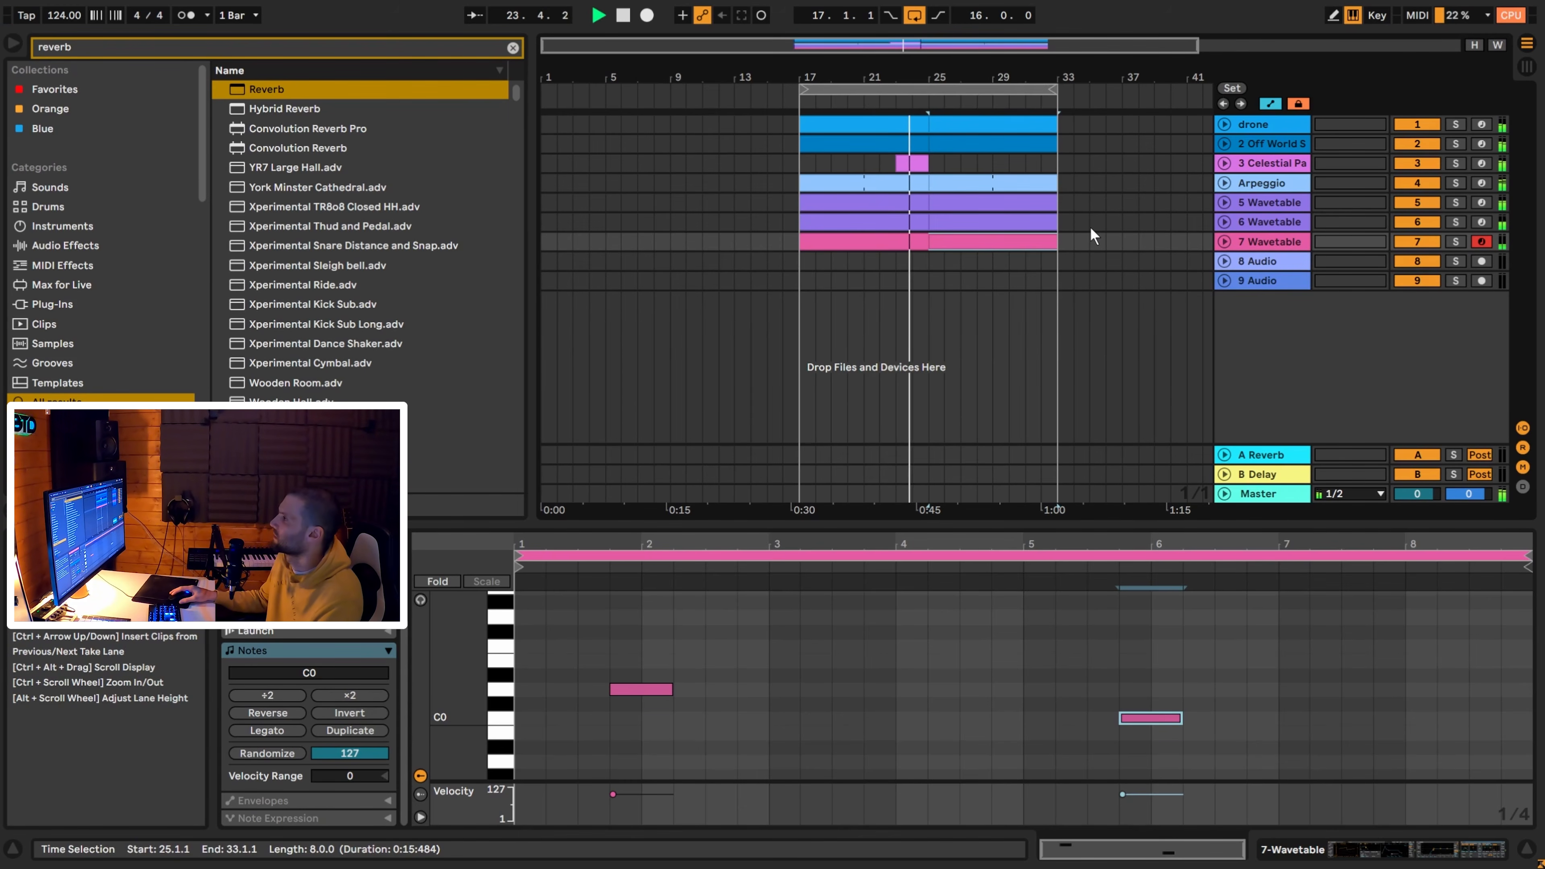
Stop playback, inspect the Arpeggio track's notes and device chain, and fold all tracks again.
{"action": "left_click", "coordinate": [1224, 242]}
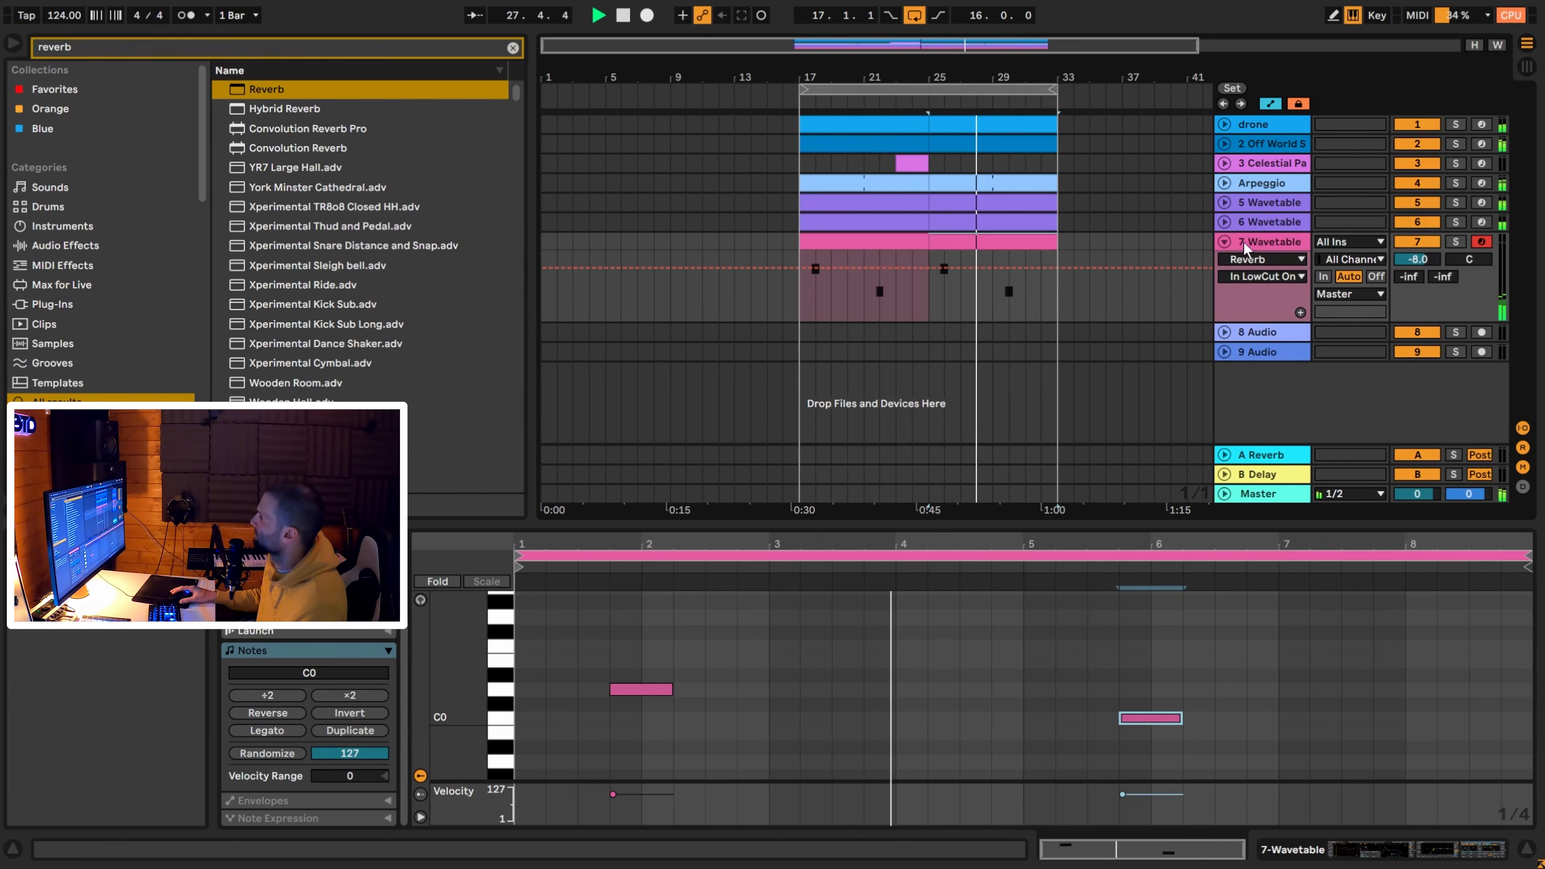
{"action": "left_click", "coordinate": [1224, 184]}
{"action": "key", "text": "space"}
{"action": "double_click", "coordinate": [1266, 184]}
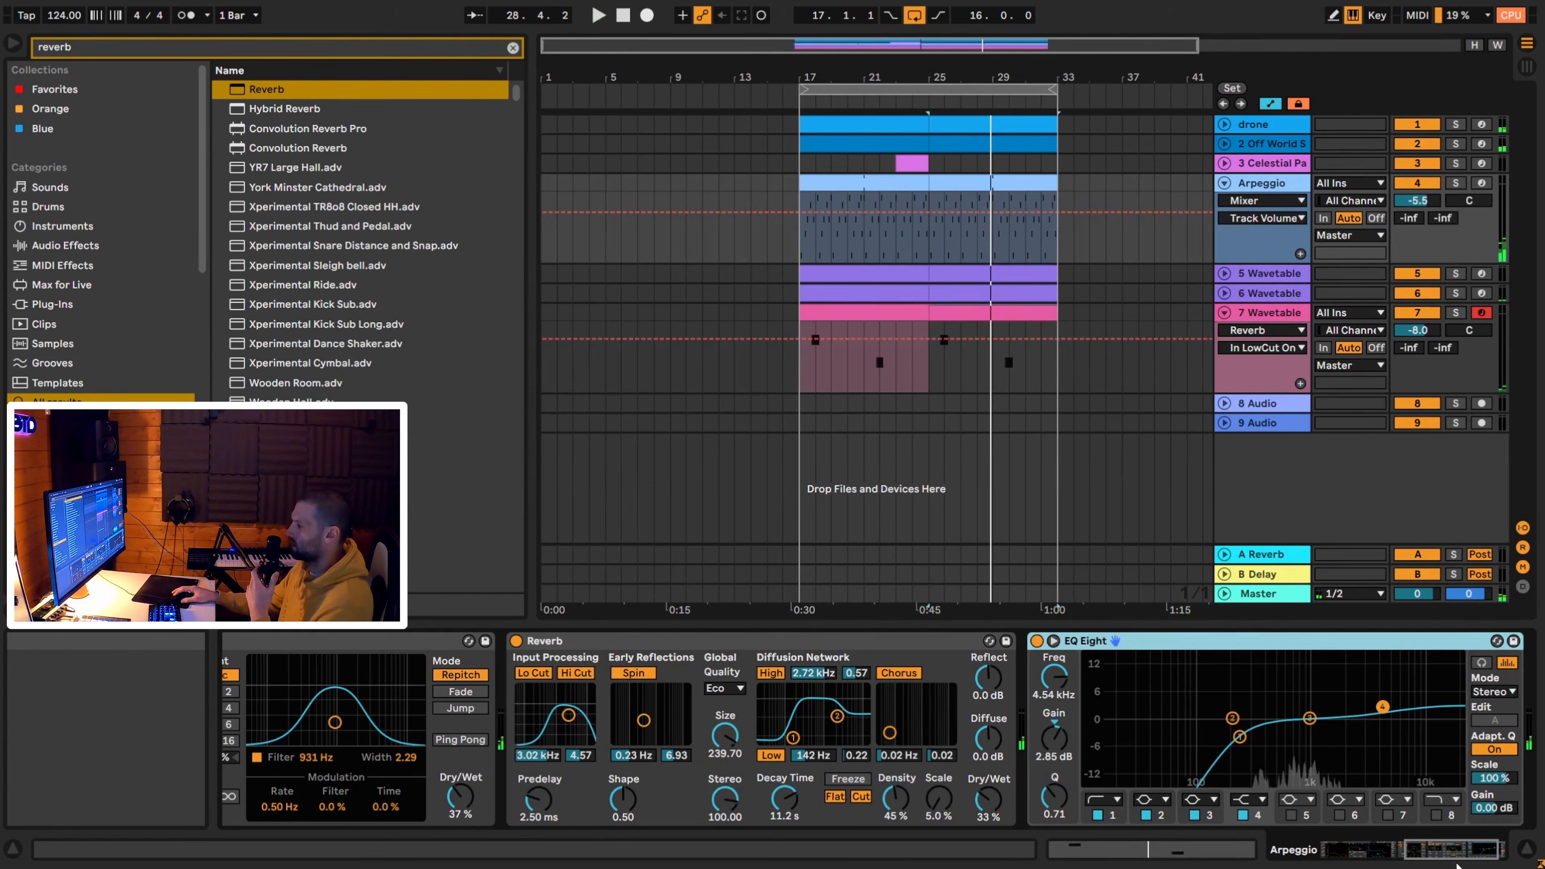
{"action": "left_click", "coordinate": [1226, 311], "text": "alt"}
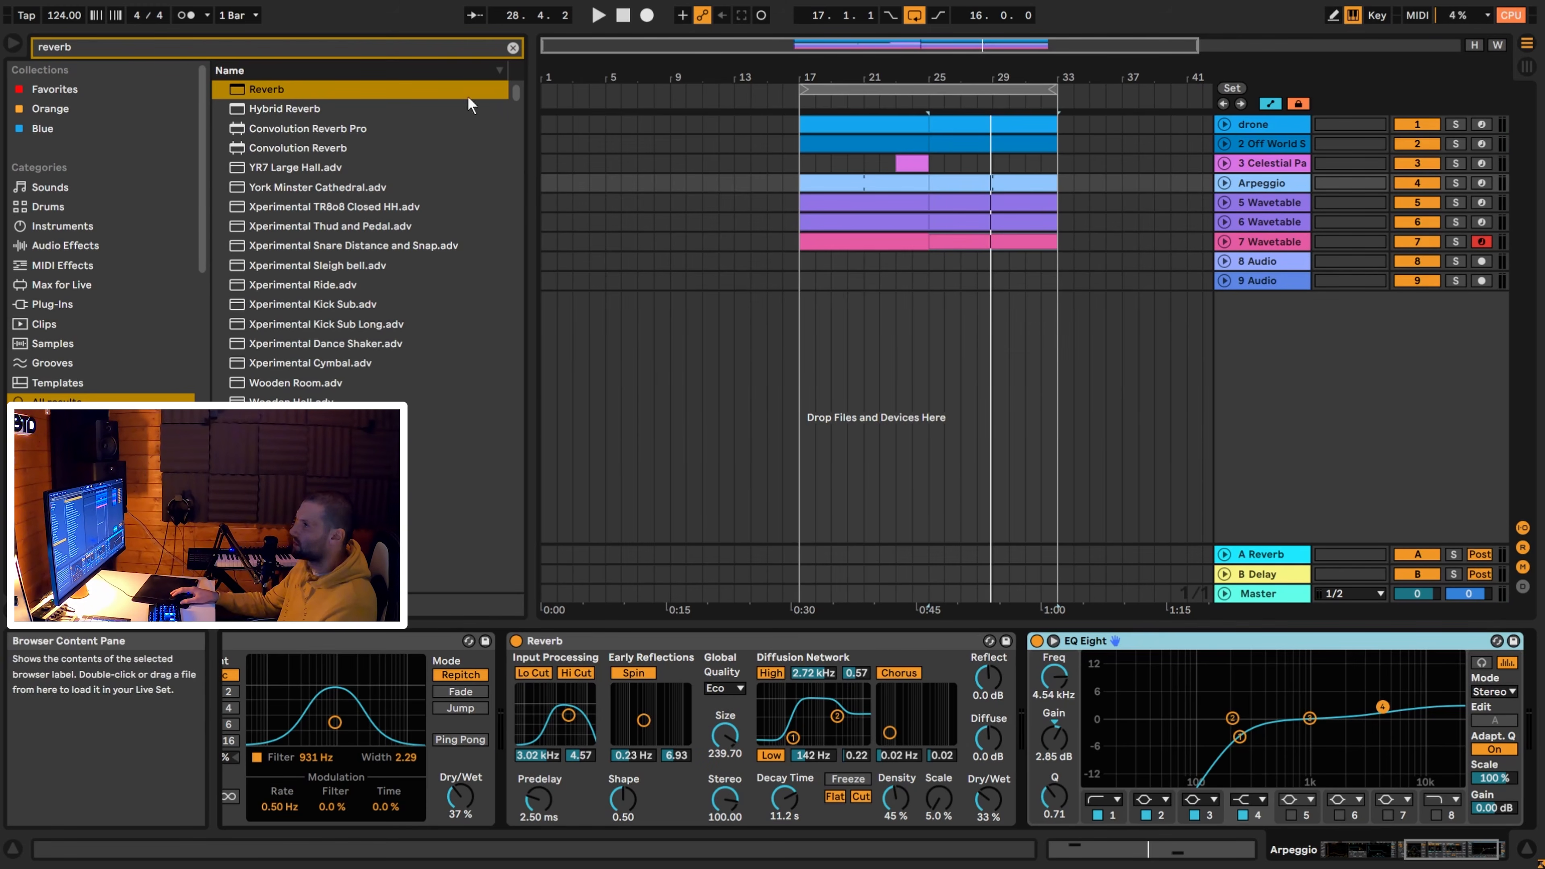
Search the browser for "think" and place RK_175_ThinkspecialBreak_multitrack.wav at bar 17 on a new audio track.
{"action": "left_click", "coordinate": [512, 48]}
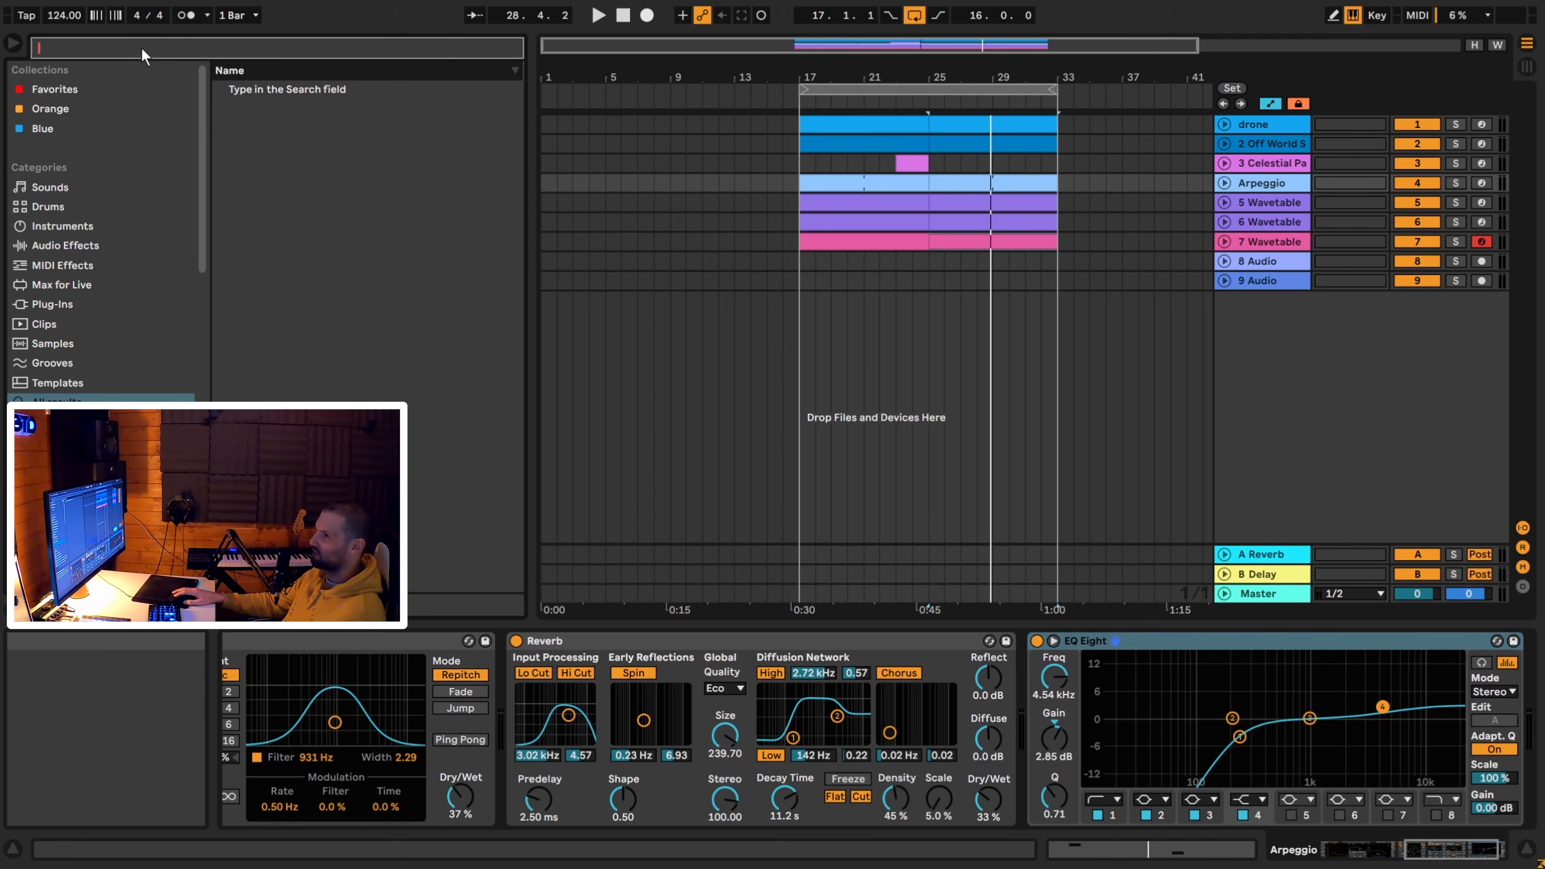
{"action": "left_click", "coordinate": [133, 37]}
{"action": "type", "text": "think"}
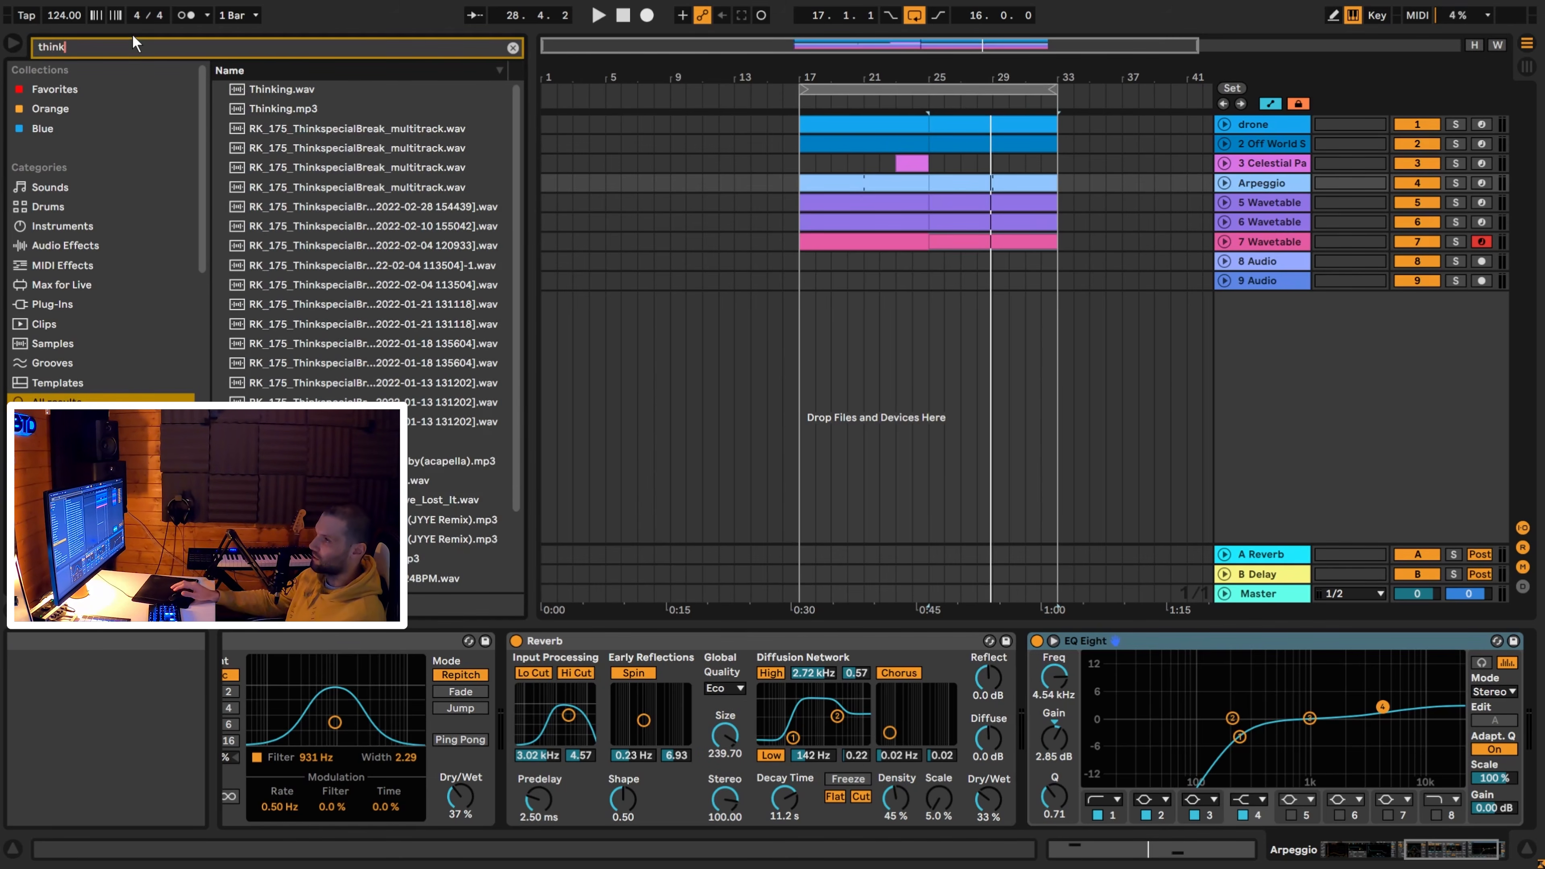
{"action": "left_click", "coordinate": [339, 167]}
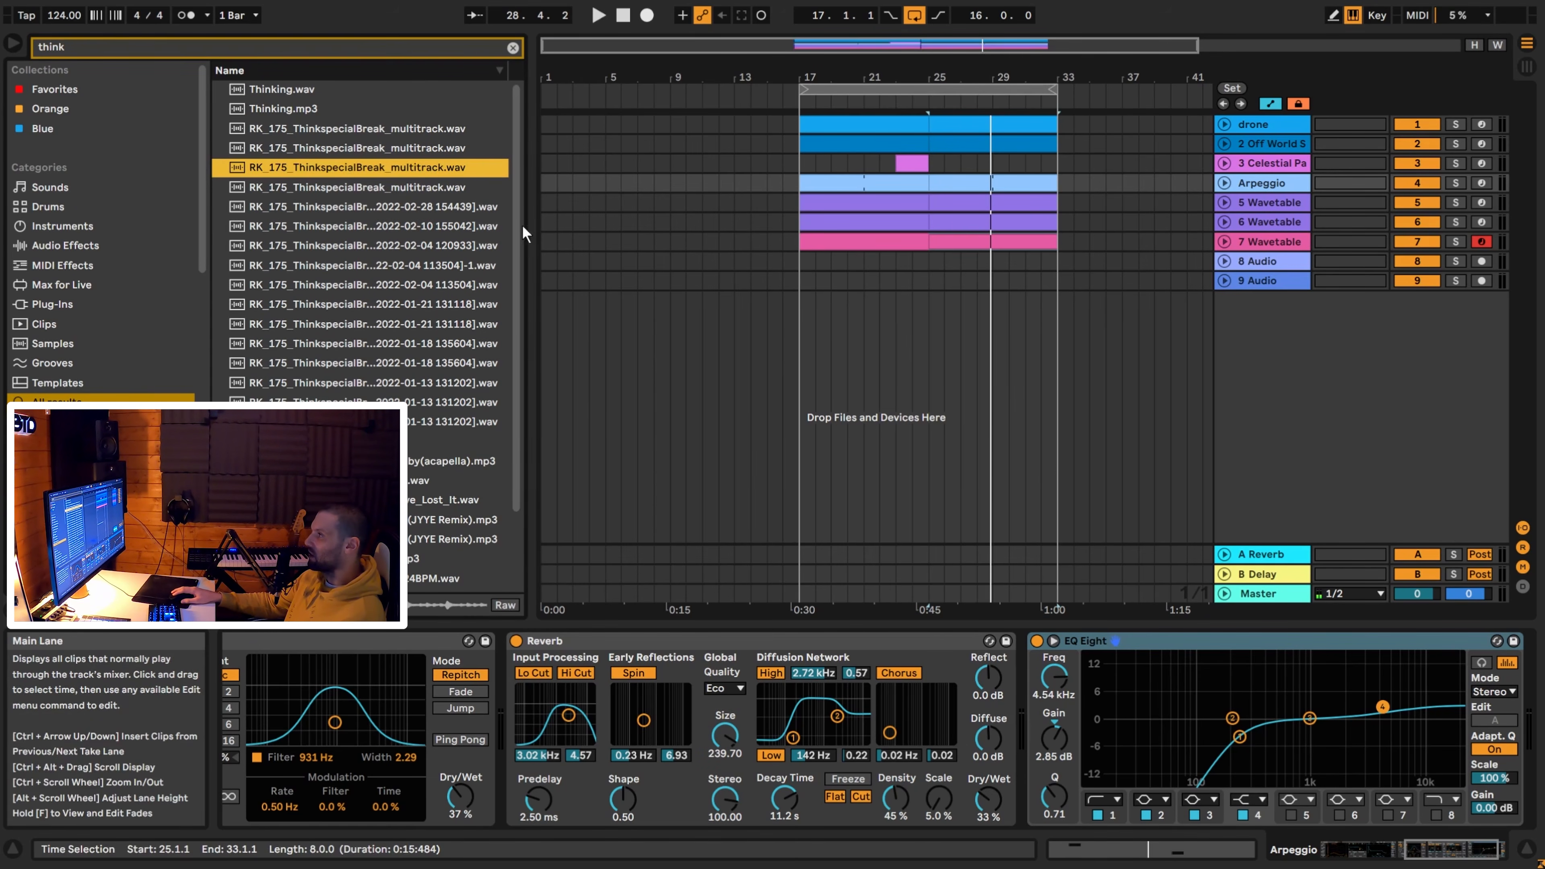
{"action": "left_click_drag", "start_coordinate": [279, 171], "coordinate": [809, 301]}
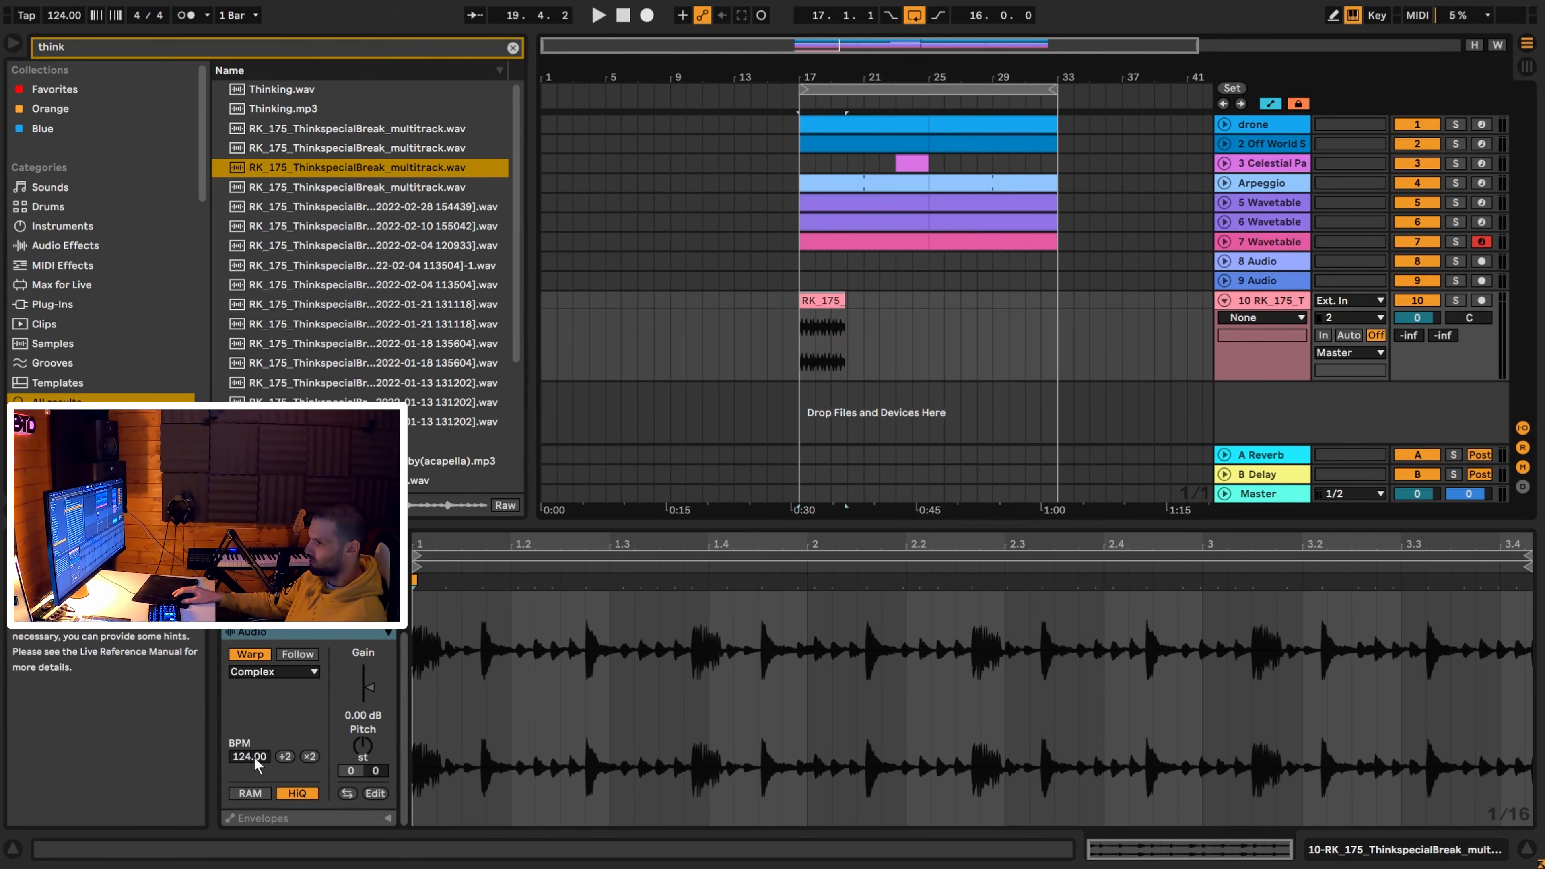
Set the break clip's BPM to 175 and extend its end to just before bar 21.
{"action": "left_click", "coordinate": [254, 757]}
{"action": "type", "text": "175"}
{"action": "key", "text": "Return"}
{"action": "left_click_drag", "start_coordinate": [844, 301], "coordinate": [1015, 301]}
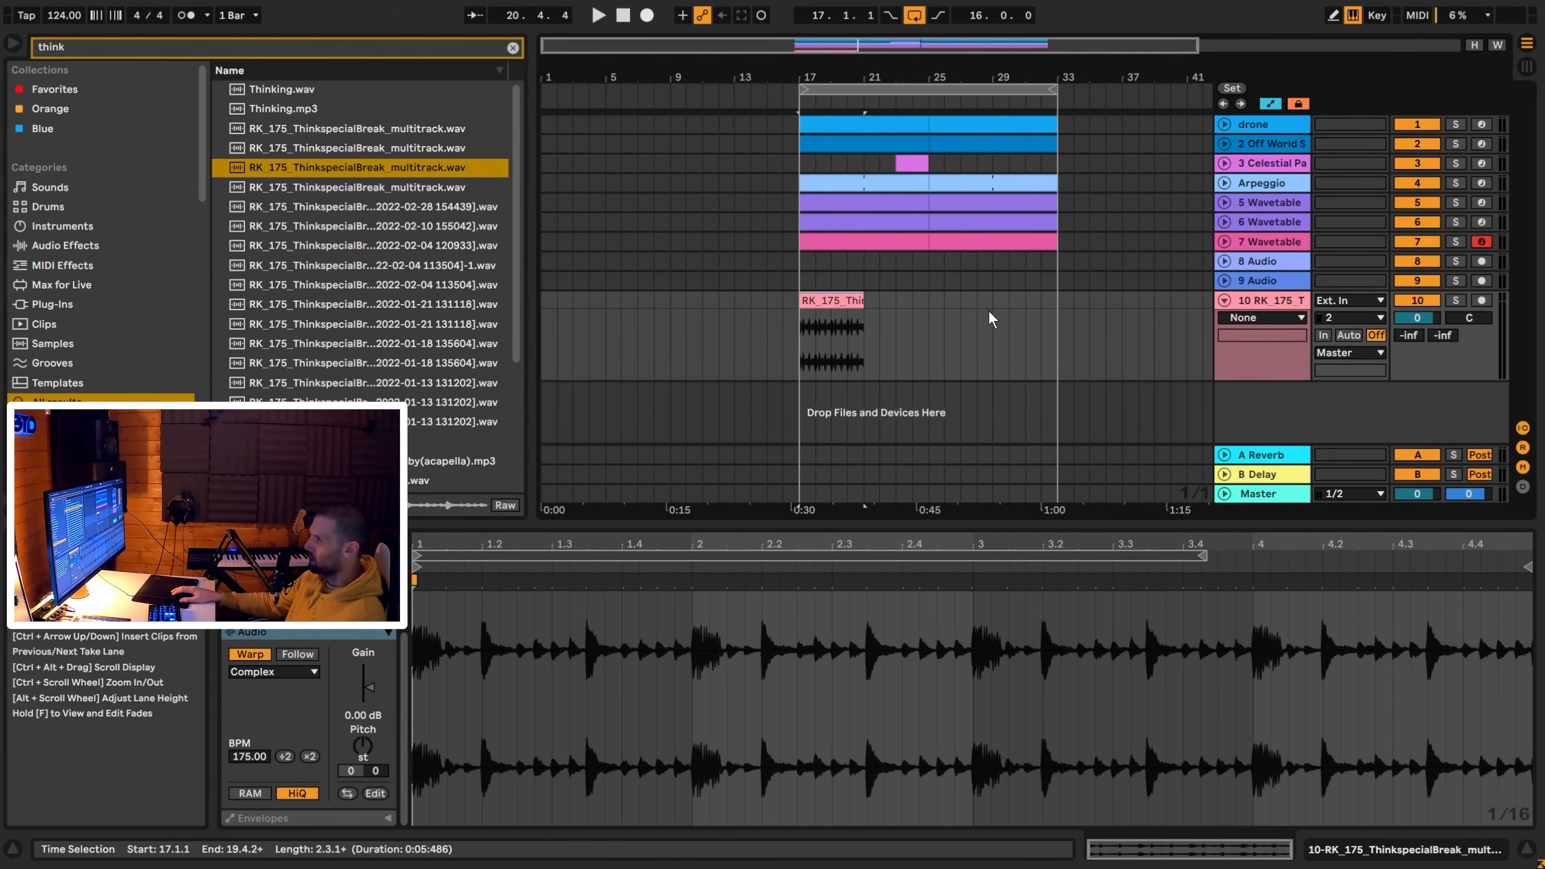
Audition the break with the full mix and lower its track volume to -8.3 dB.
{"action": "key", "text": "space"}
{"action": "left_click_drag", "start_coordinate": [1417, 318], "coordinate": [1417, 342]}
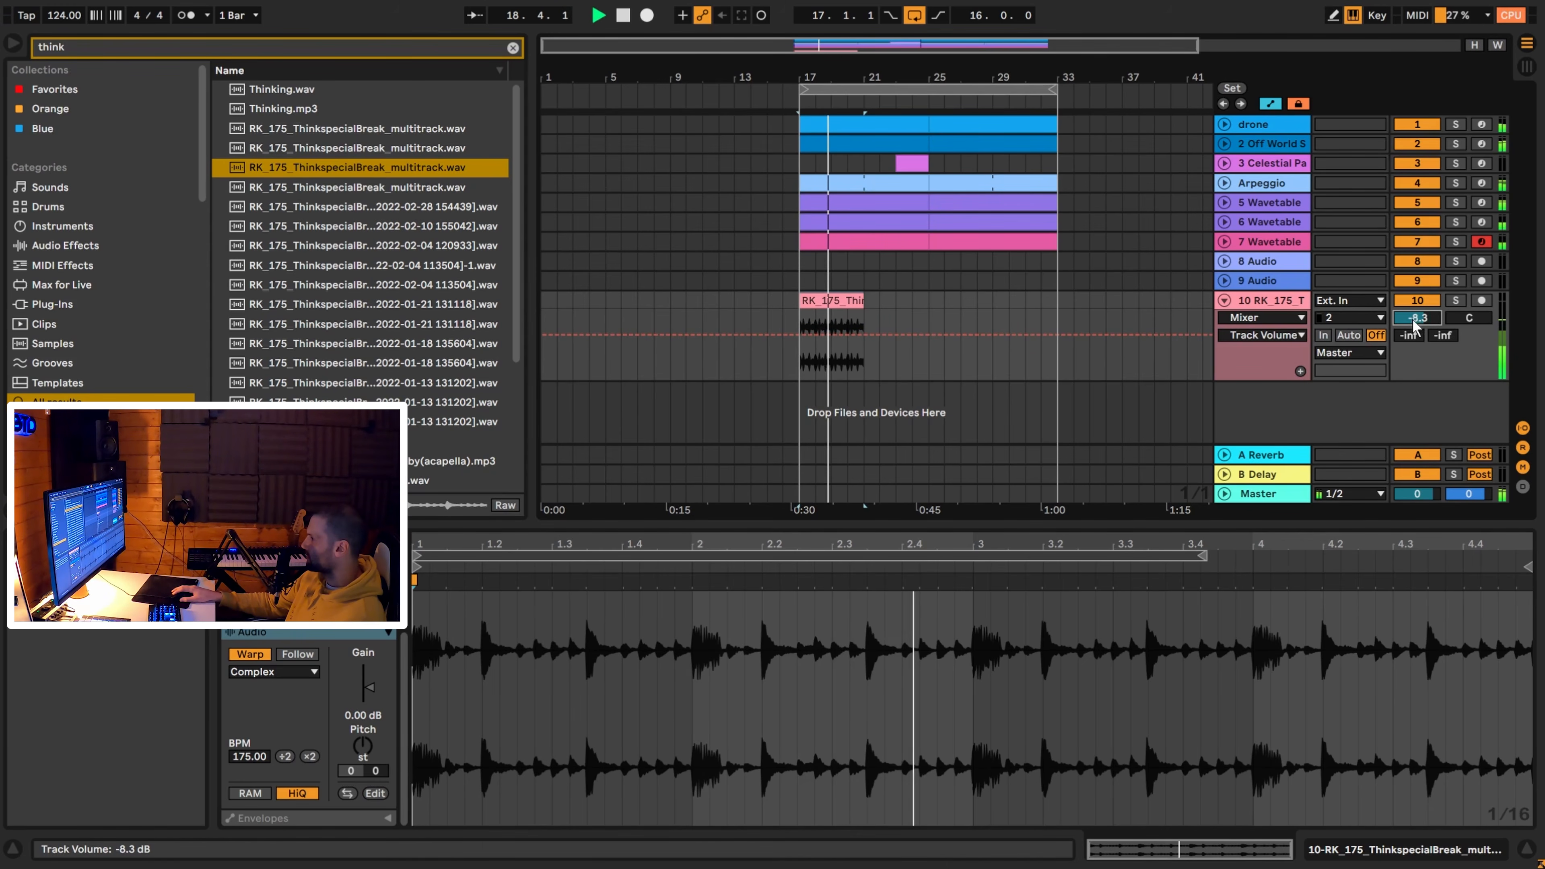
{"action": "left_click", "coordinate": [860, 312]}
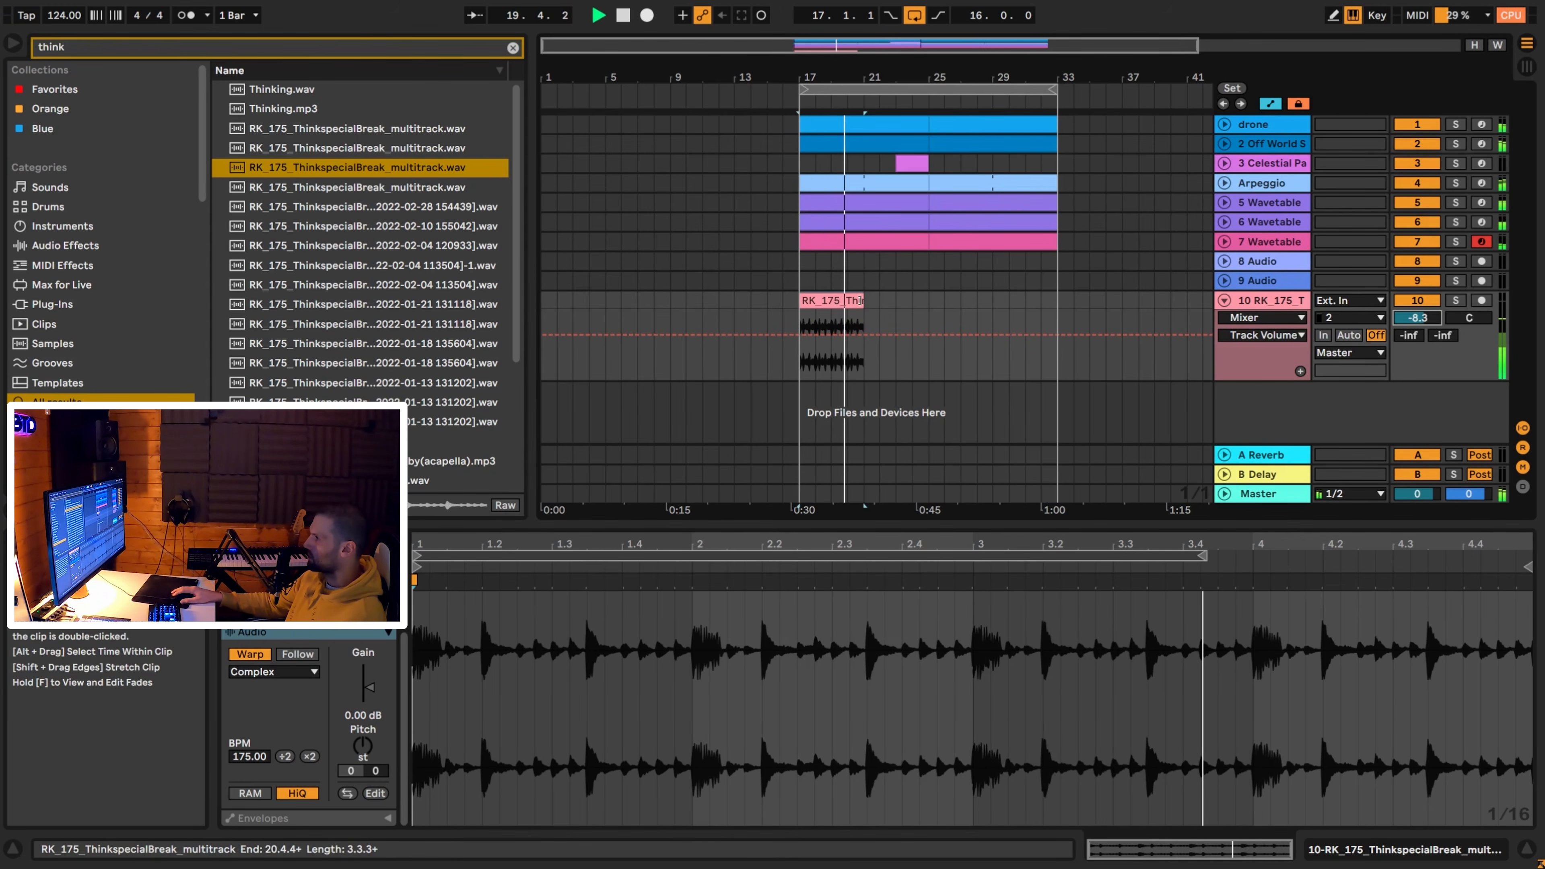
Solo the break track and audition its opening hits from 17.1.1.
{"action": "left_click_drag", "start_coordinate": [877, 77], "coordinate": [909, 299]}
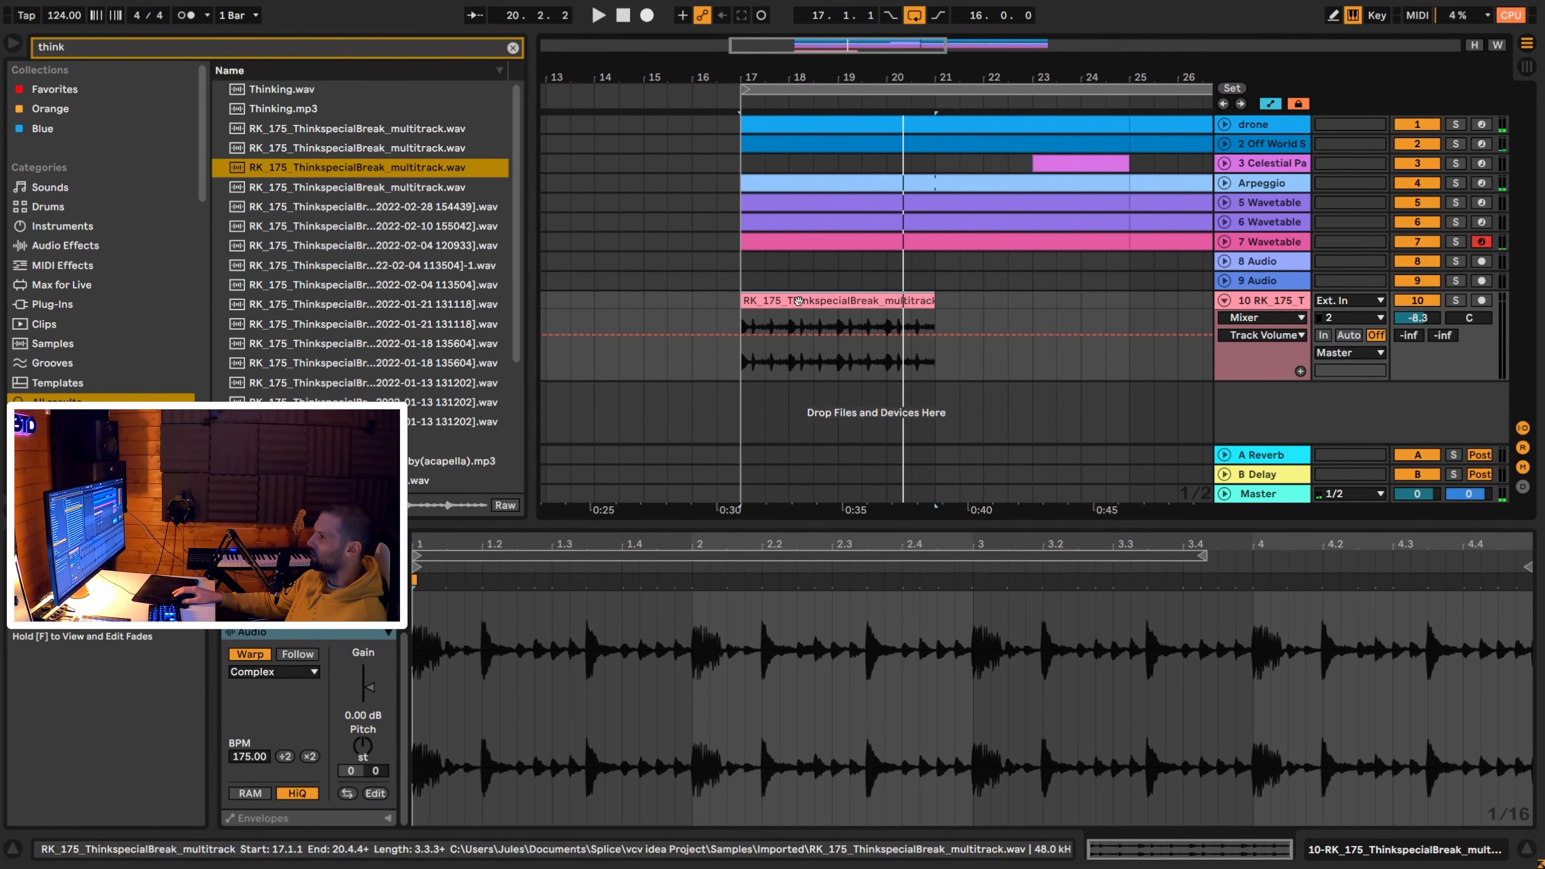
{"action": "left_click_drag", "start_coordinate": [870, 78], "coordinate": [825, 113]}
{"action": "left_click", "coordinate": [811, 356]}
{"action": "left_click_drag", "start_coordinate": [813, 356], "coordinate": [844, 361]}
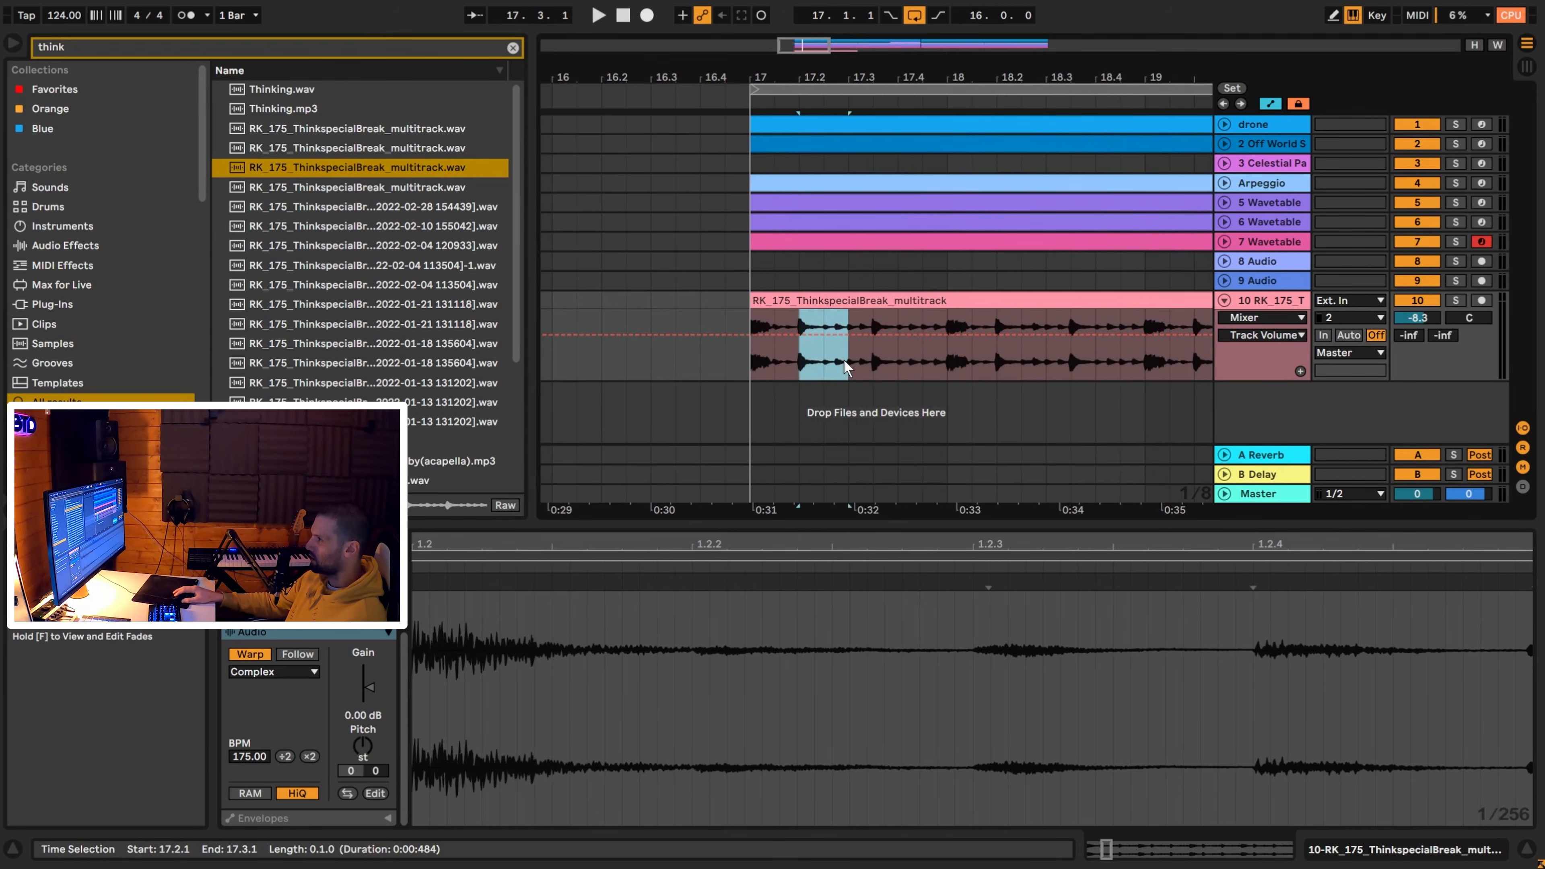
{"action": "left_click", "coordinate": [899, 352]}
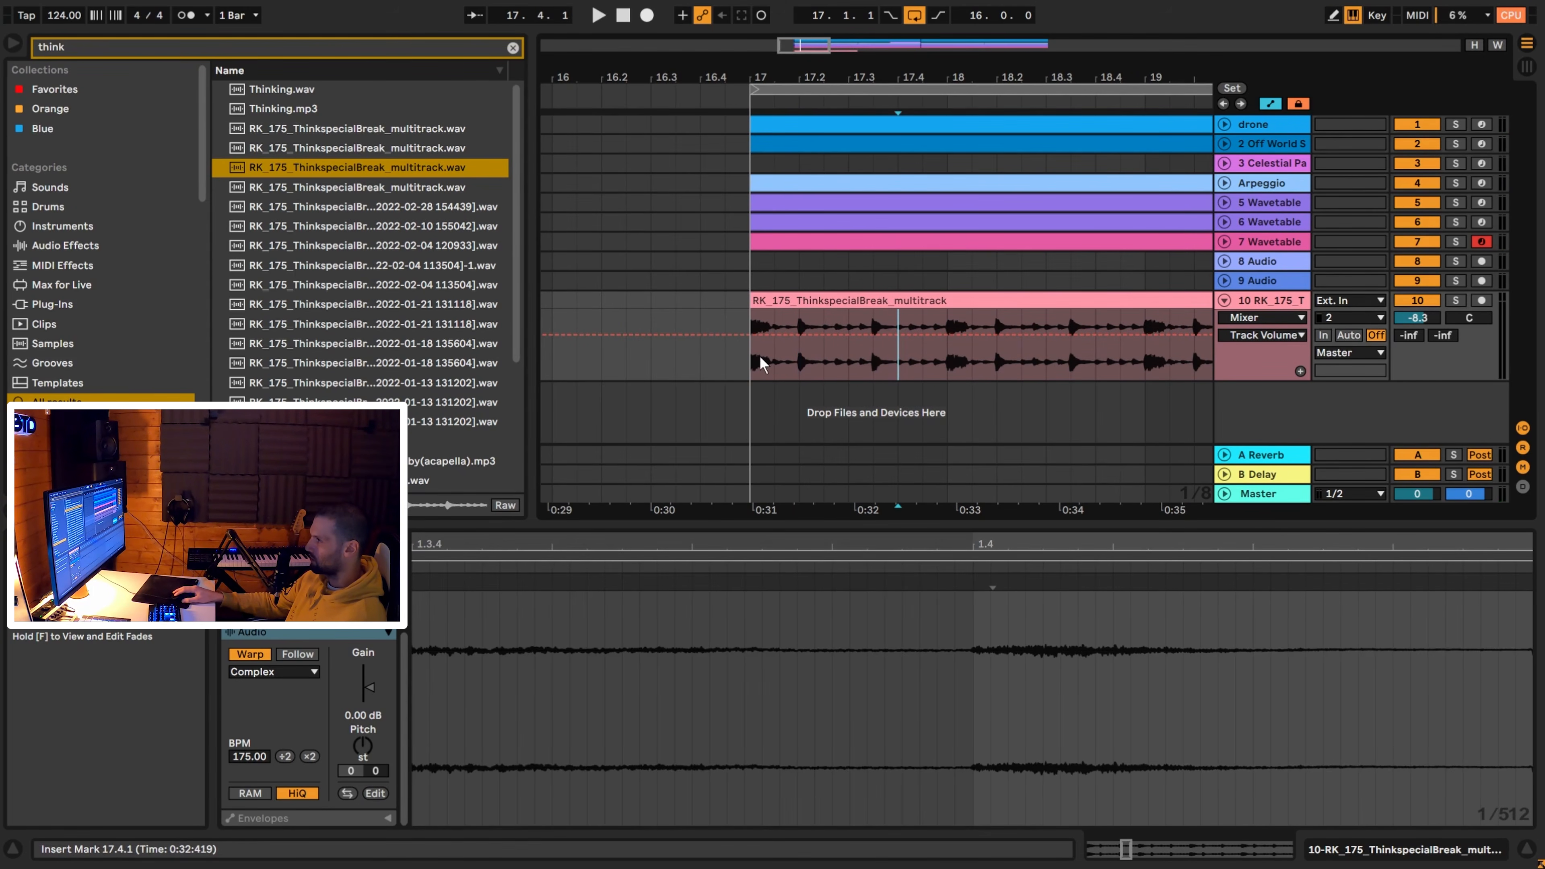
{"action": "left_click", "coordinate": [751, 354]}
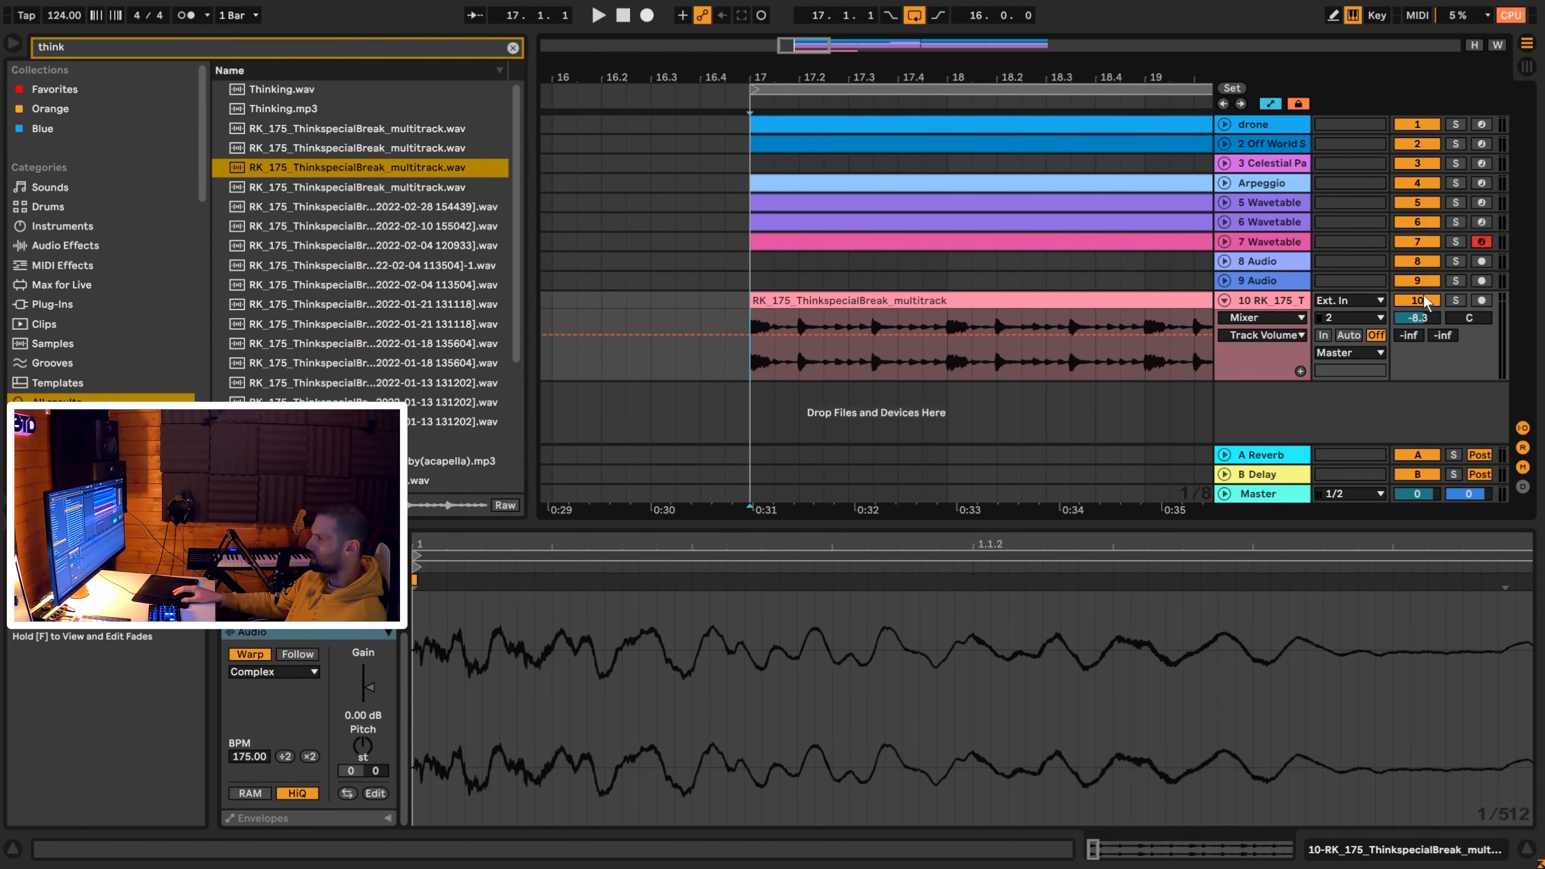
{"action": "left_click", "coordinate": [1455, 300]}
{"action": "key", "text": "space"}
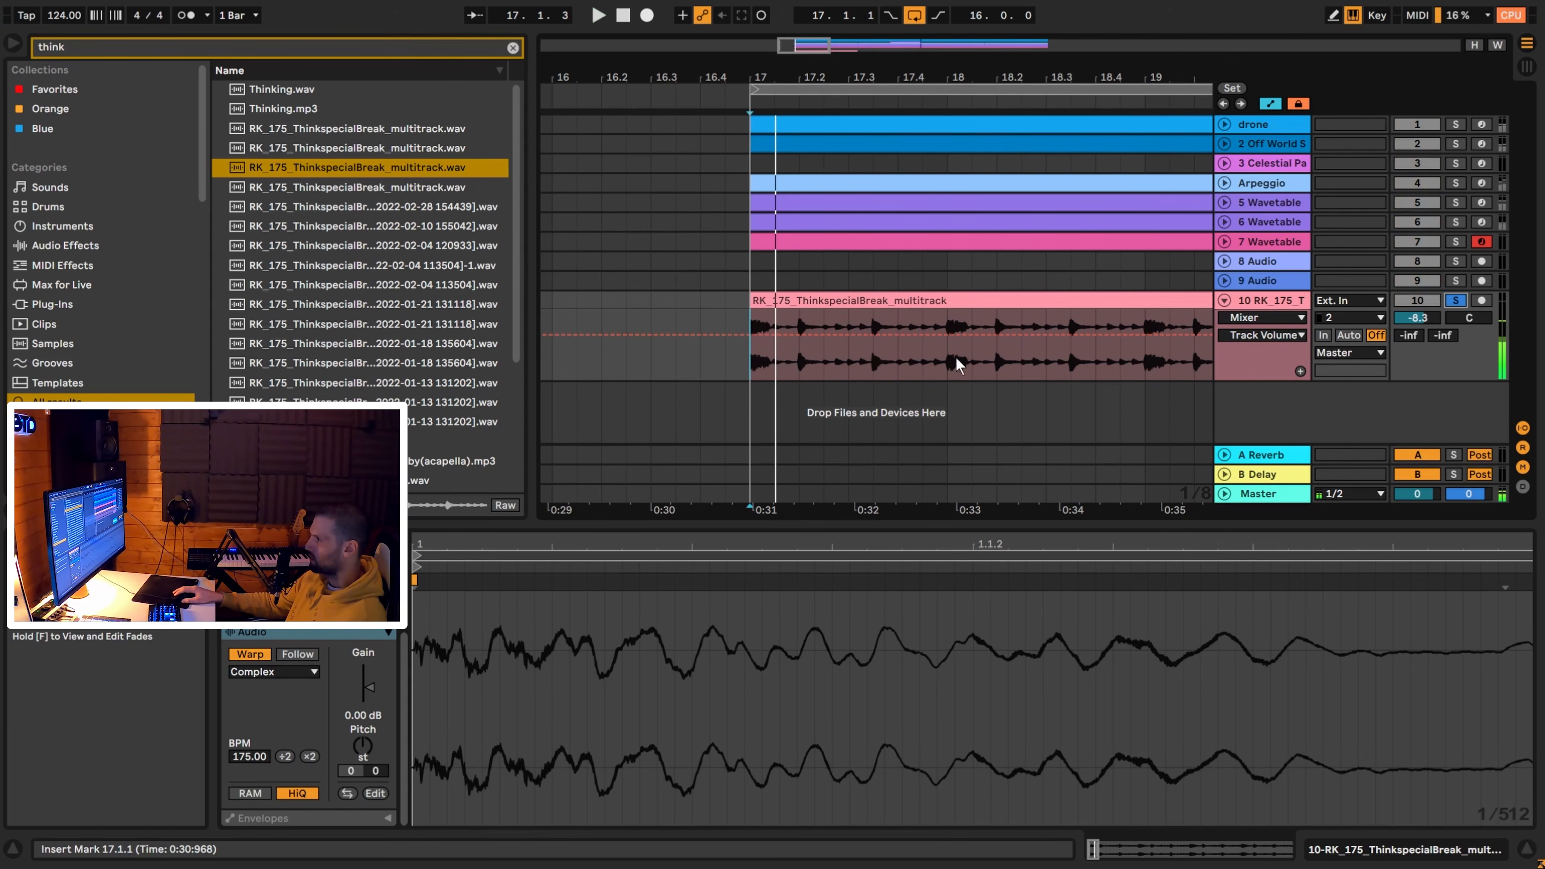
Split off the break slice from 17.3.1 to 17.3.3, copy it over the opening hit at 17.1.1 and audition it.
{"action": "scroll", "coordinate": [839, 365], "scroll_direction": "up", "scroll_amount": 5}
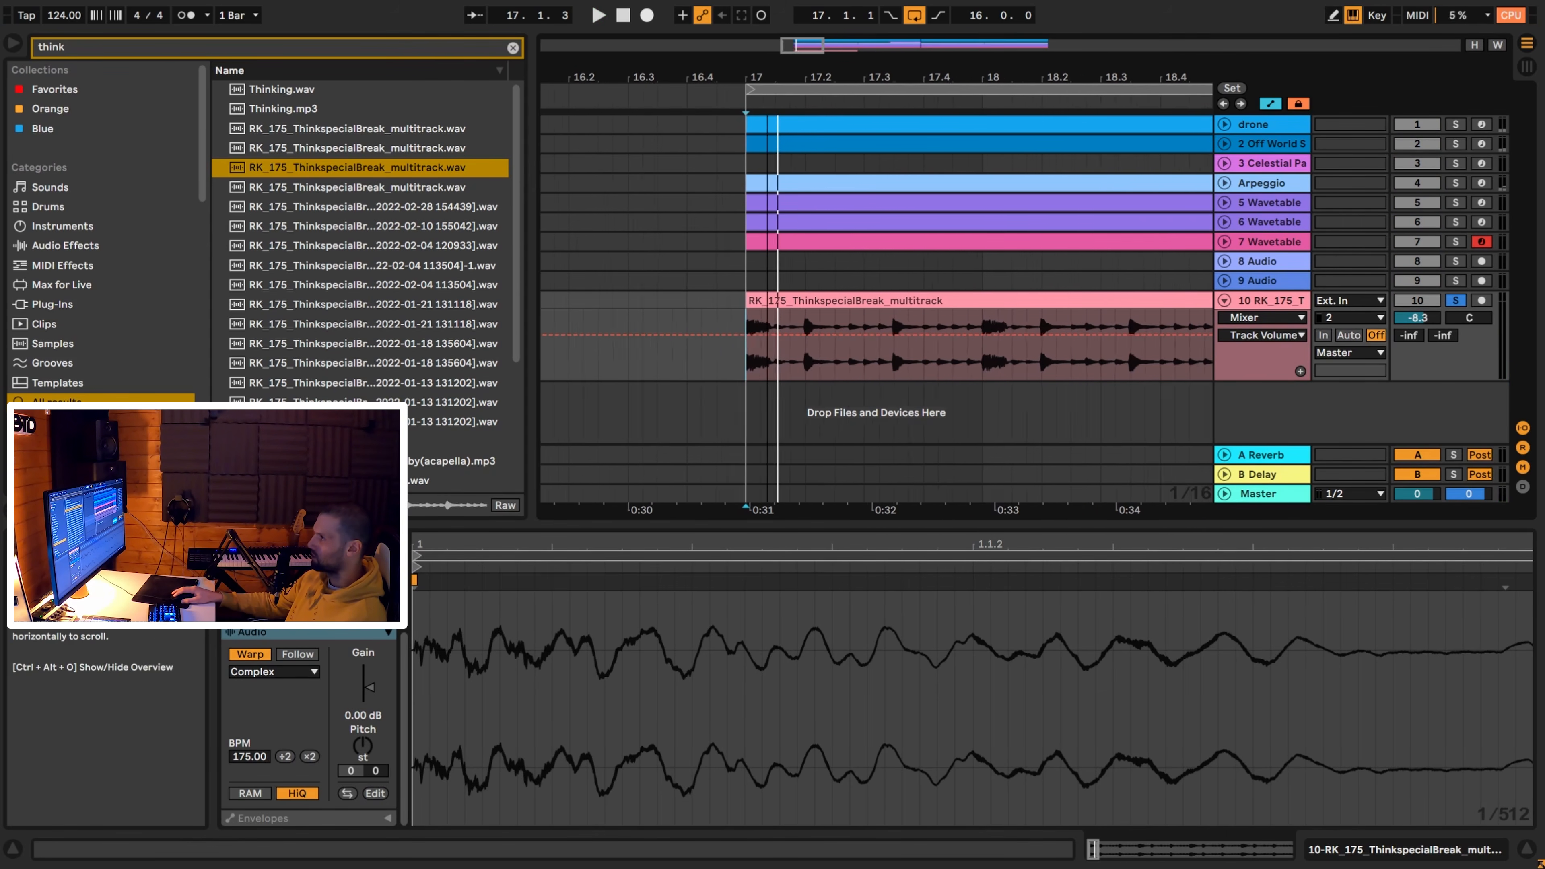
{"action": "left_click_drag", "start_coordinate": [908, 353], "coordinate": [745, 317]}
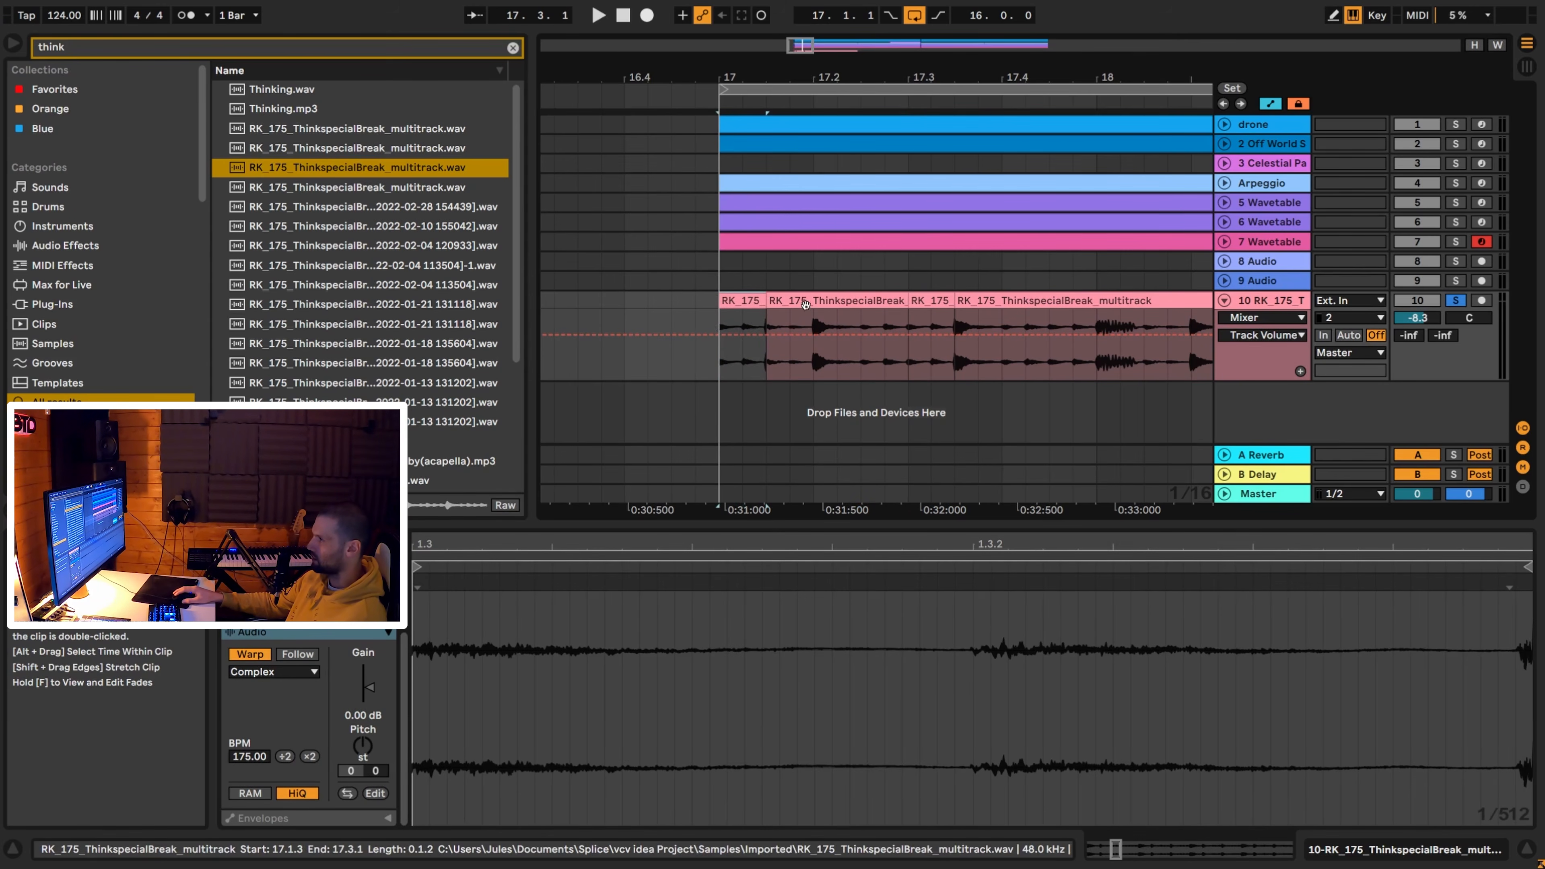
{"action": "key", "text": "space"}
{"action": "key", "text": "space"}
{"action": "key", "text": "space"}
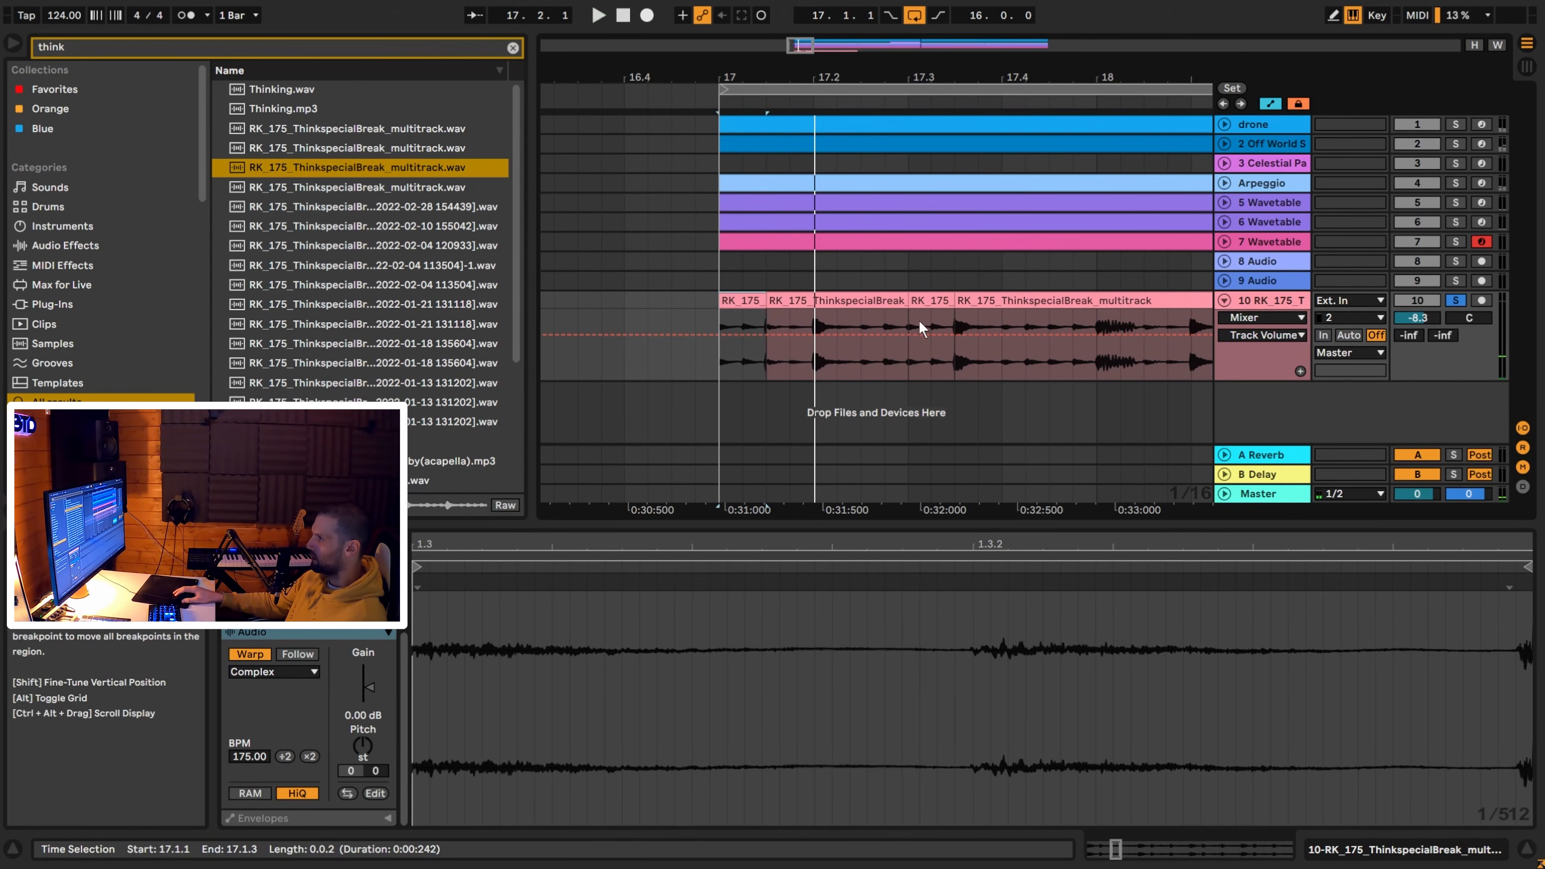
Move the 17.3.3 slice to 17.4.1, fill the gap with a copy of the 17.2.3 slice and audition the pattern.
{"action": "left_click", "coordinate": [957, 320]}
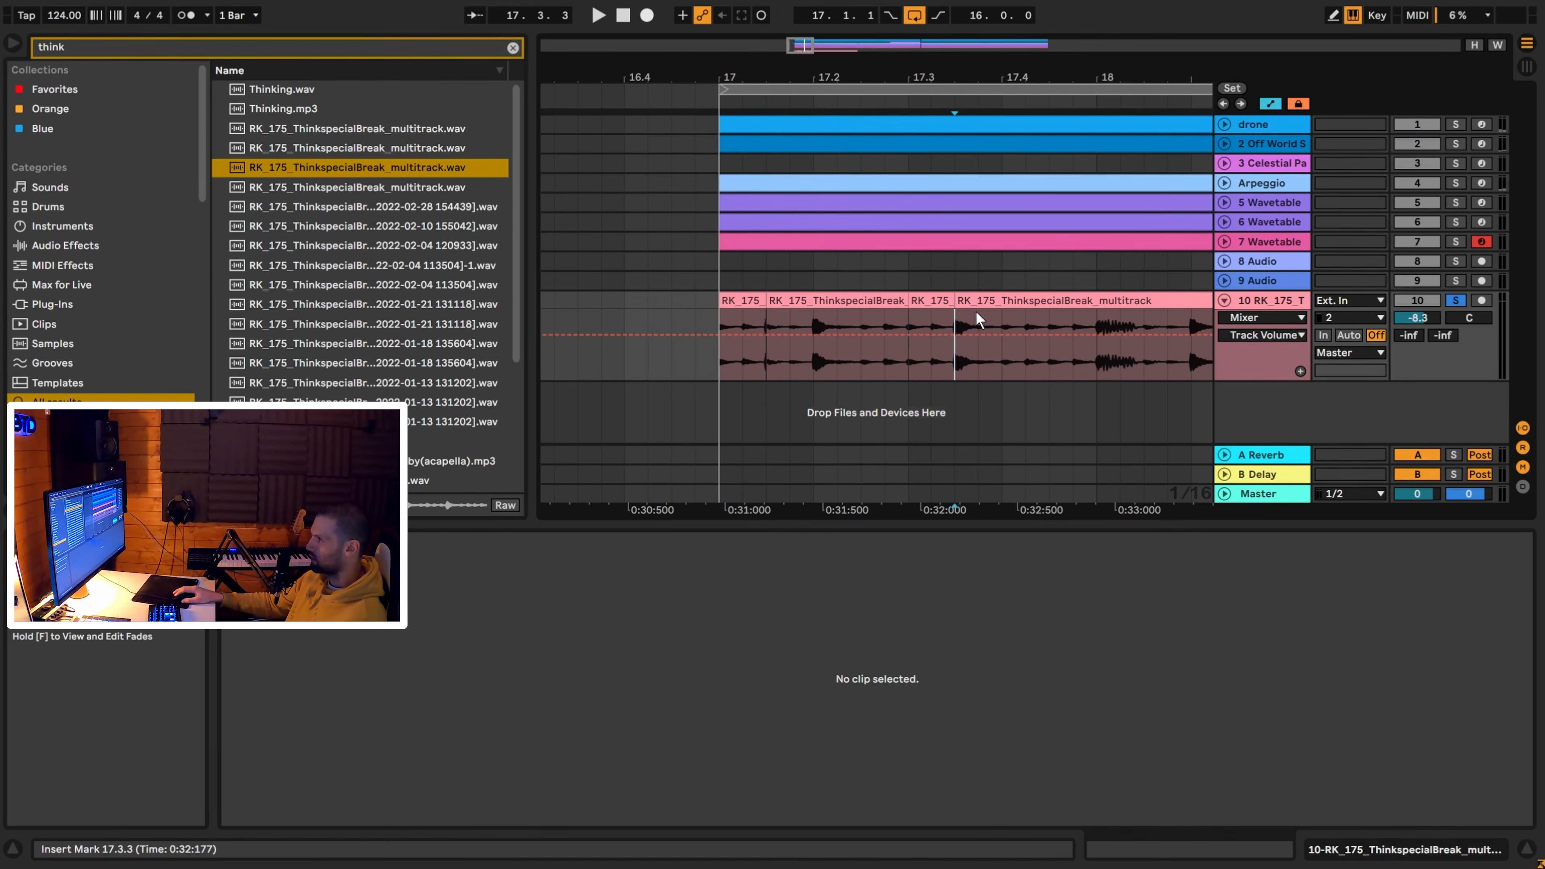
{"action": "left_click_drag", "start_coordinate": [976, 301], "coordinate": [1014, 305]}
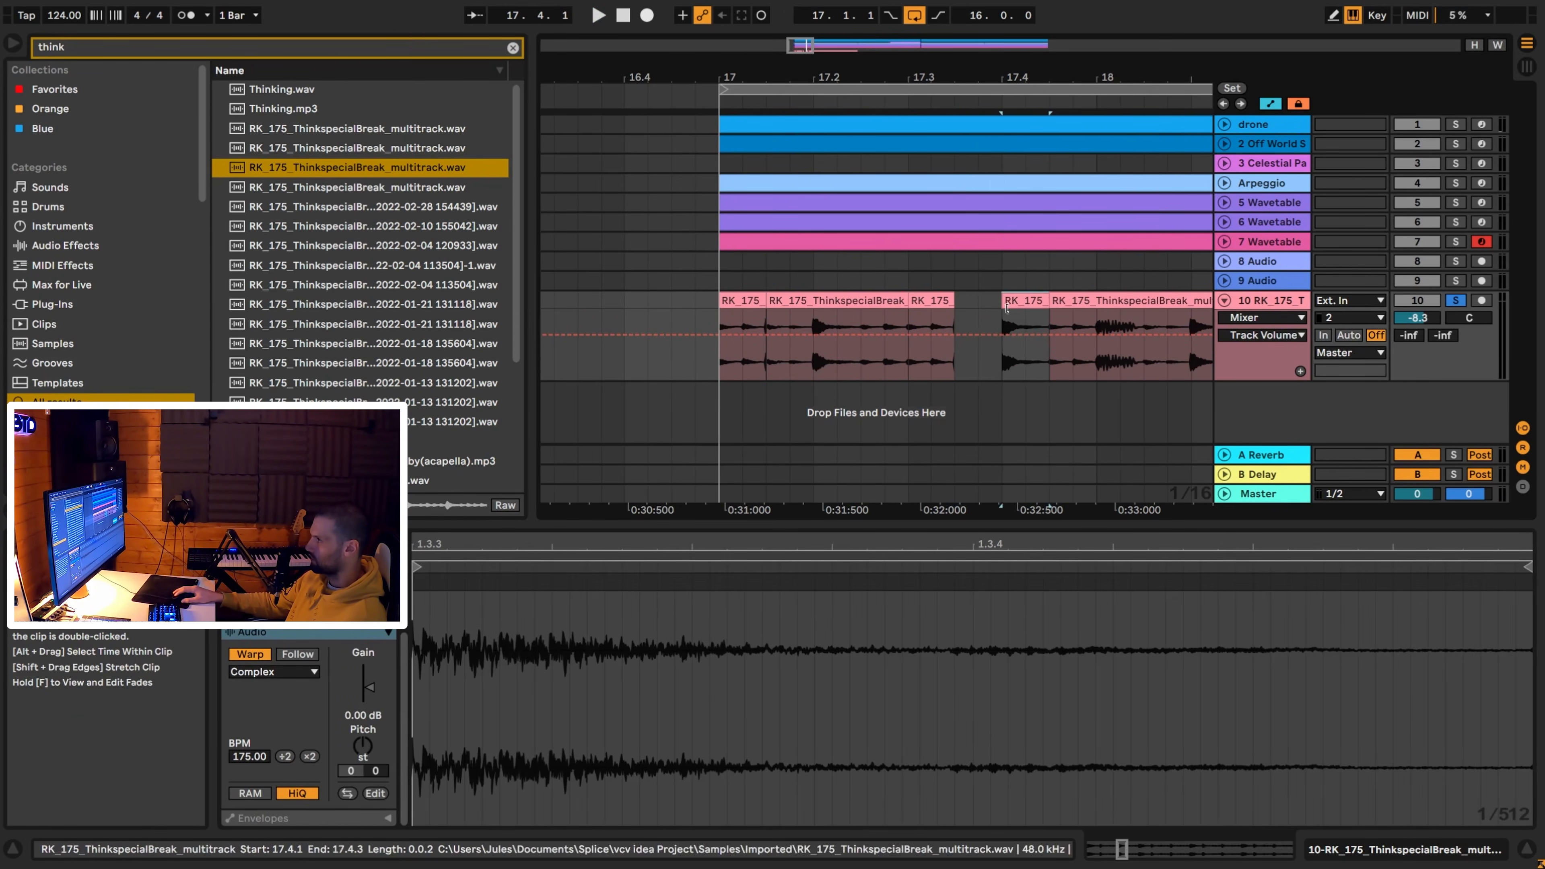
{"action": "left_click", "coordinate": [975, 315]}
{"action": "left_click", "coordinate": [862, 315]}
{"action": "left_click_drag", "start_coordinate": [861, 314], "coordinate": [964, 314]}
{"action": "left_click", "coordinate": [715, 319]}
{"action": "key", "text": "space"}
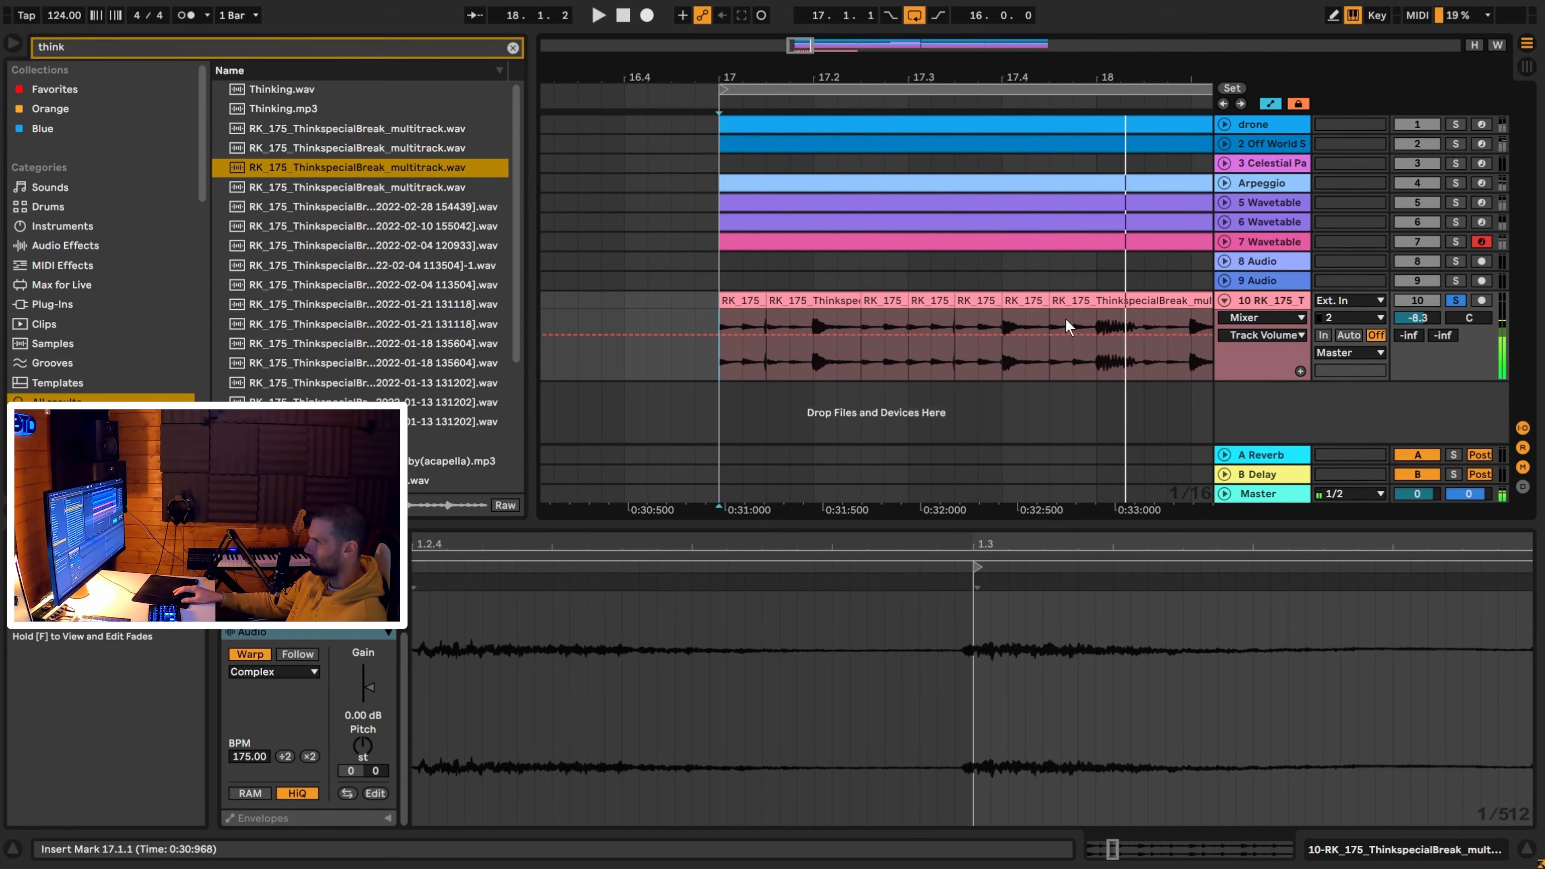
{"action": "key", "text": "space"}
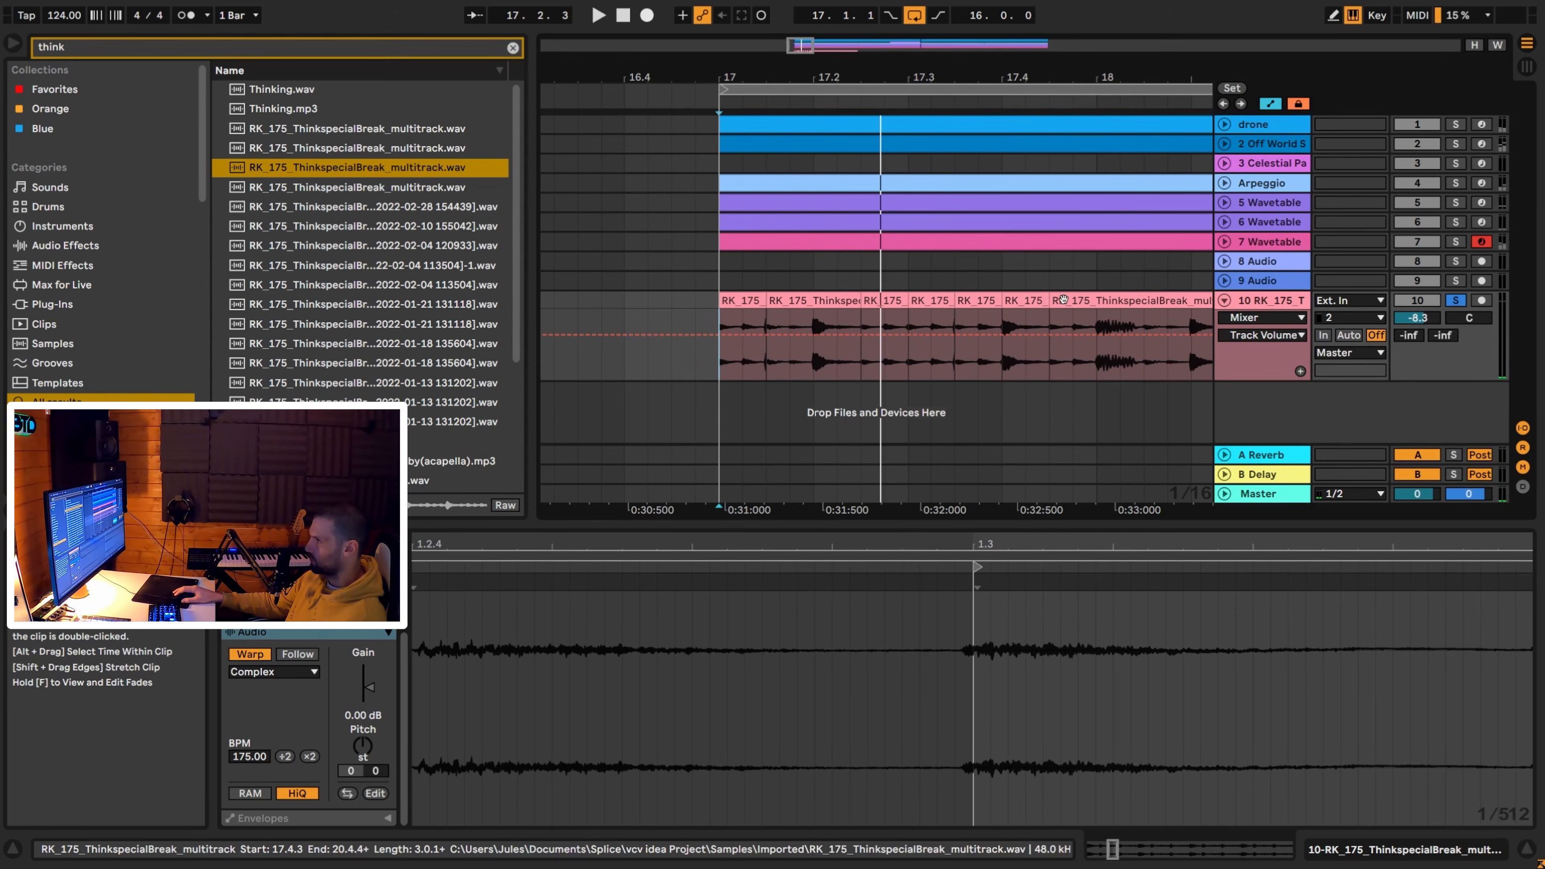
Split the break clip at 18.1.1 to separate the last slice of bar 17.
{"action": "left_click", "coordinate": [1064, 300]}
{"action": "left_click", "coordinate": [1094, 320]}
{"action": "key", "text": "ctrl+e"}
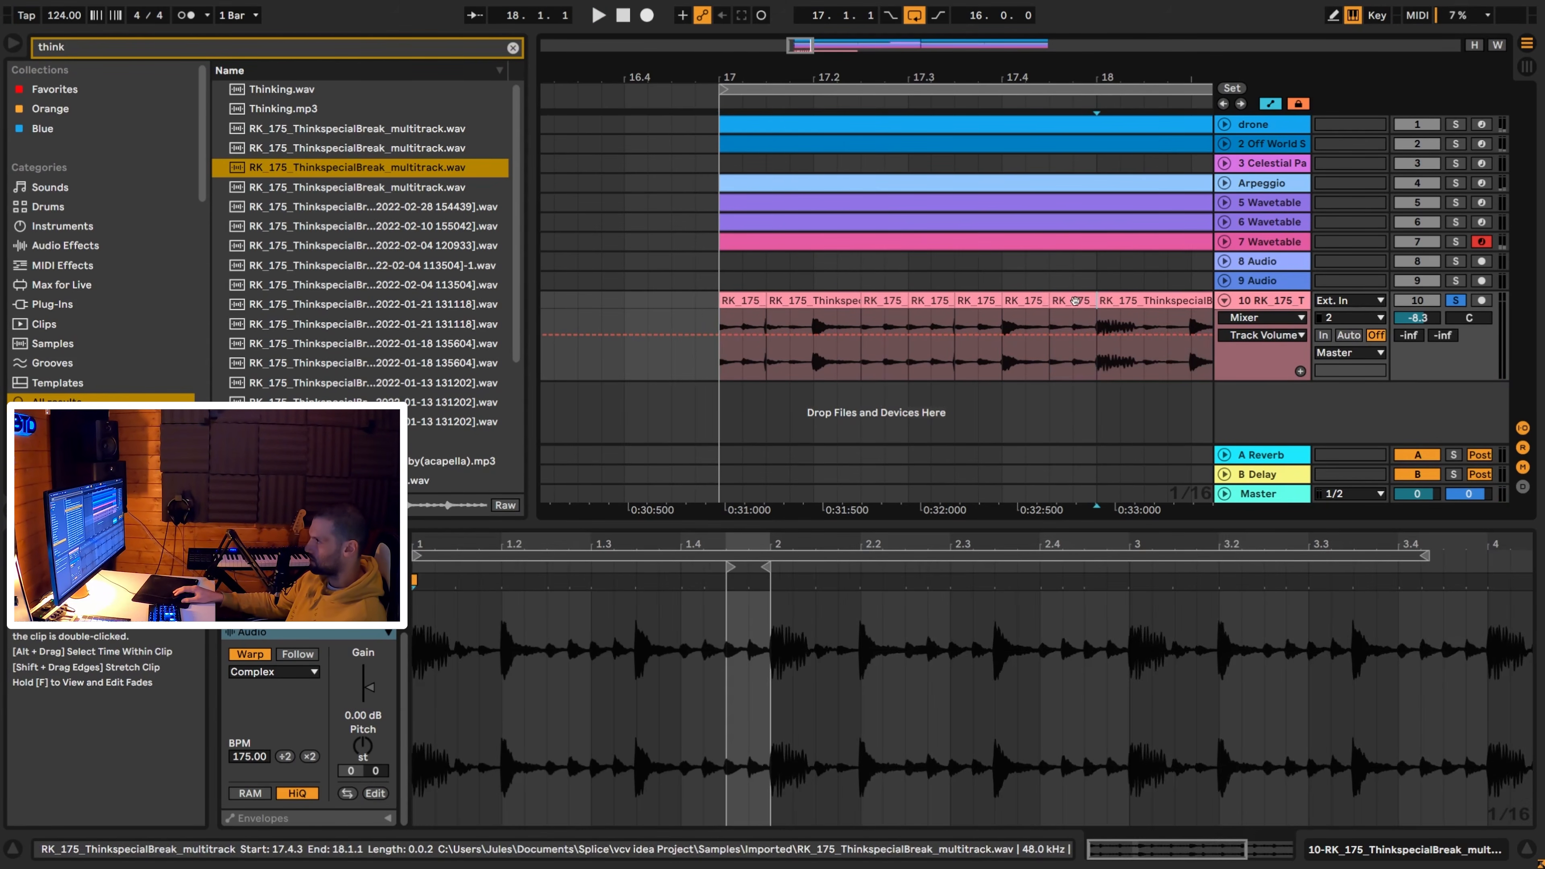
Place a break slice spanning 17.4.1 to 17.4.3 on a separate new audio track.
{"action": "left_click_drag", "start_coordinate": [1075, 303], "coordinate": [954, 334]}
{"action": "left_click", "coordinate": [1051, 384]}
{"action": "key", "text": "ctrl+e"}
{"action": "left_click_drag", "start_coordinate": [1082, 363], "coordinate": [1076, 304]}
{"action": "left_click", "coordinate": [1013, 362]}
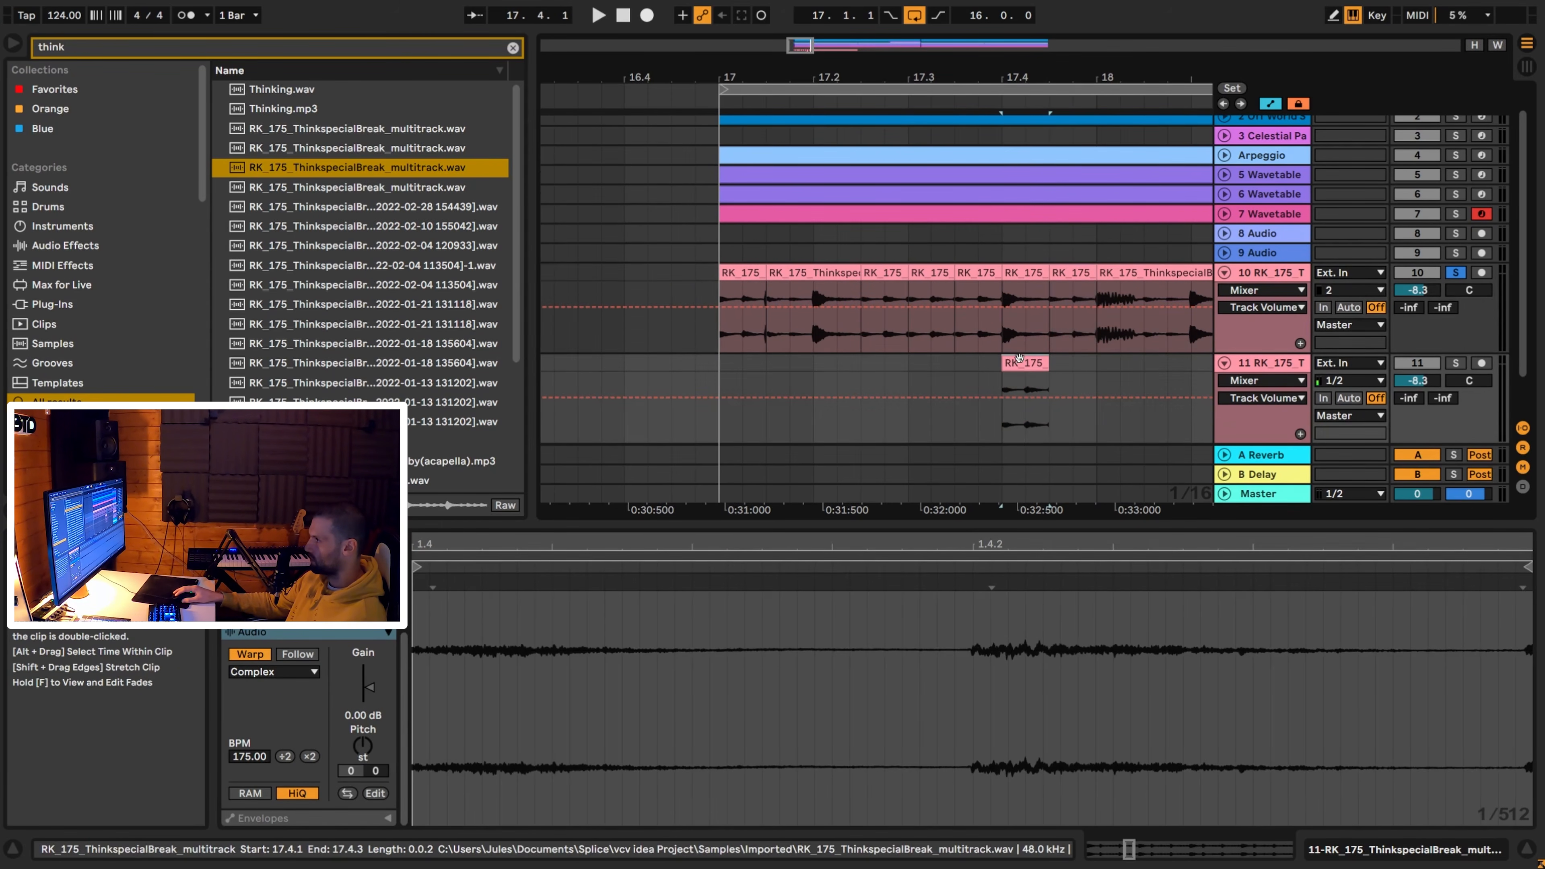
Audition the chopped break from 17.1.1 and set the arrangement loop to 17.1.1–18.1.1.
{"action": "left_click", "coordinate": [715, 287]}
{"action": "key", "text": "space"}
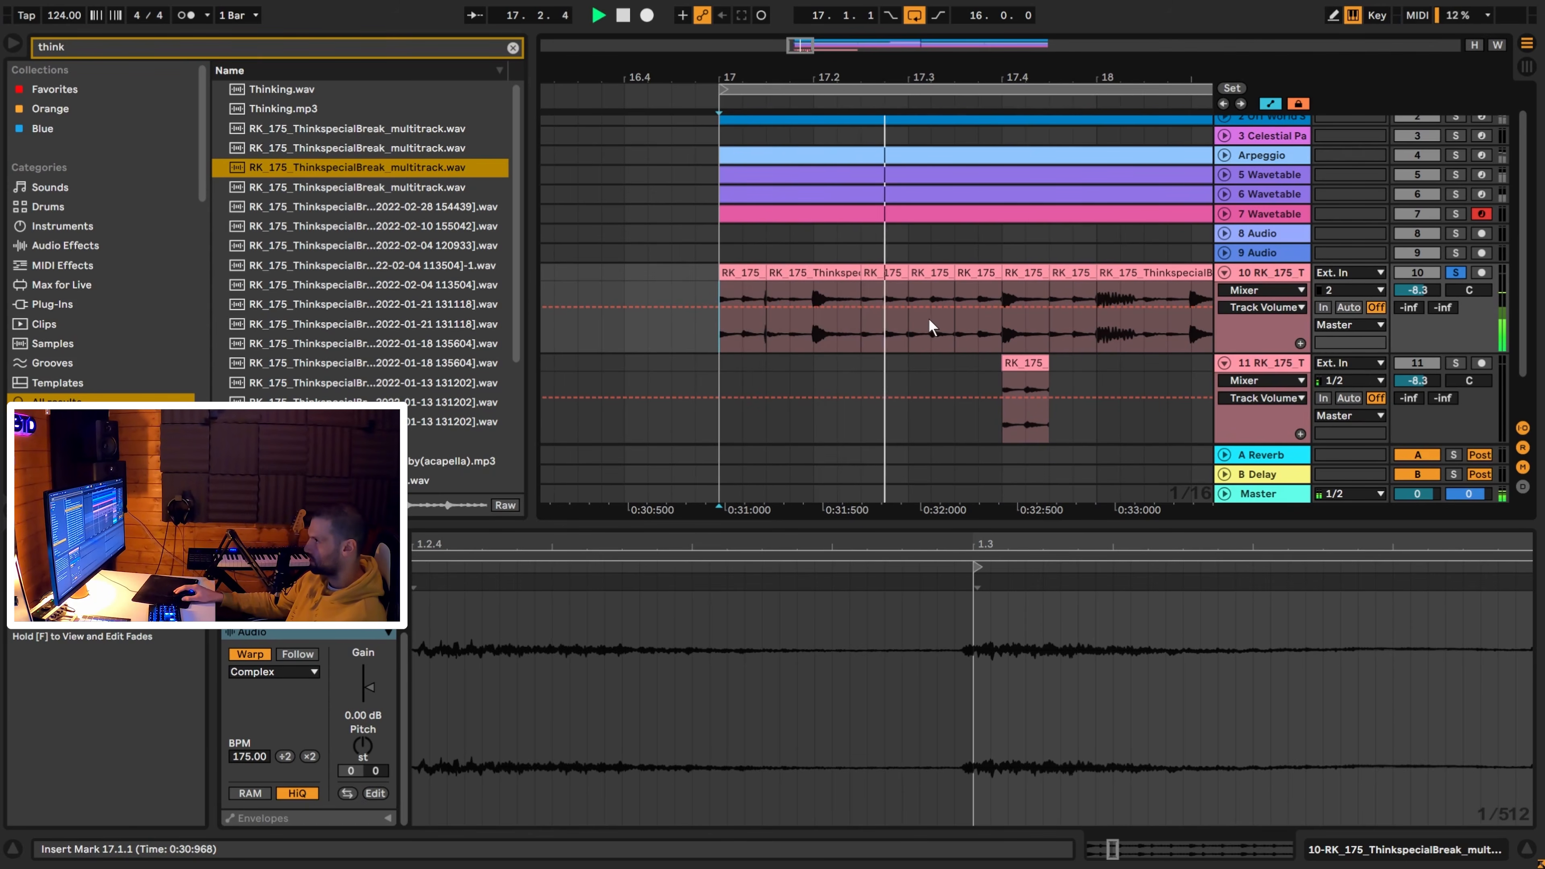
{"action": "key", "text": "space"}
{"action": "left_click_drag", "start_coordinate": [1097, 325], "coordinate": [719, 276]}
{"action": "key", "text": "ctrl+l"}
{"action": "key", "text": "space"}
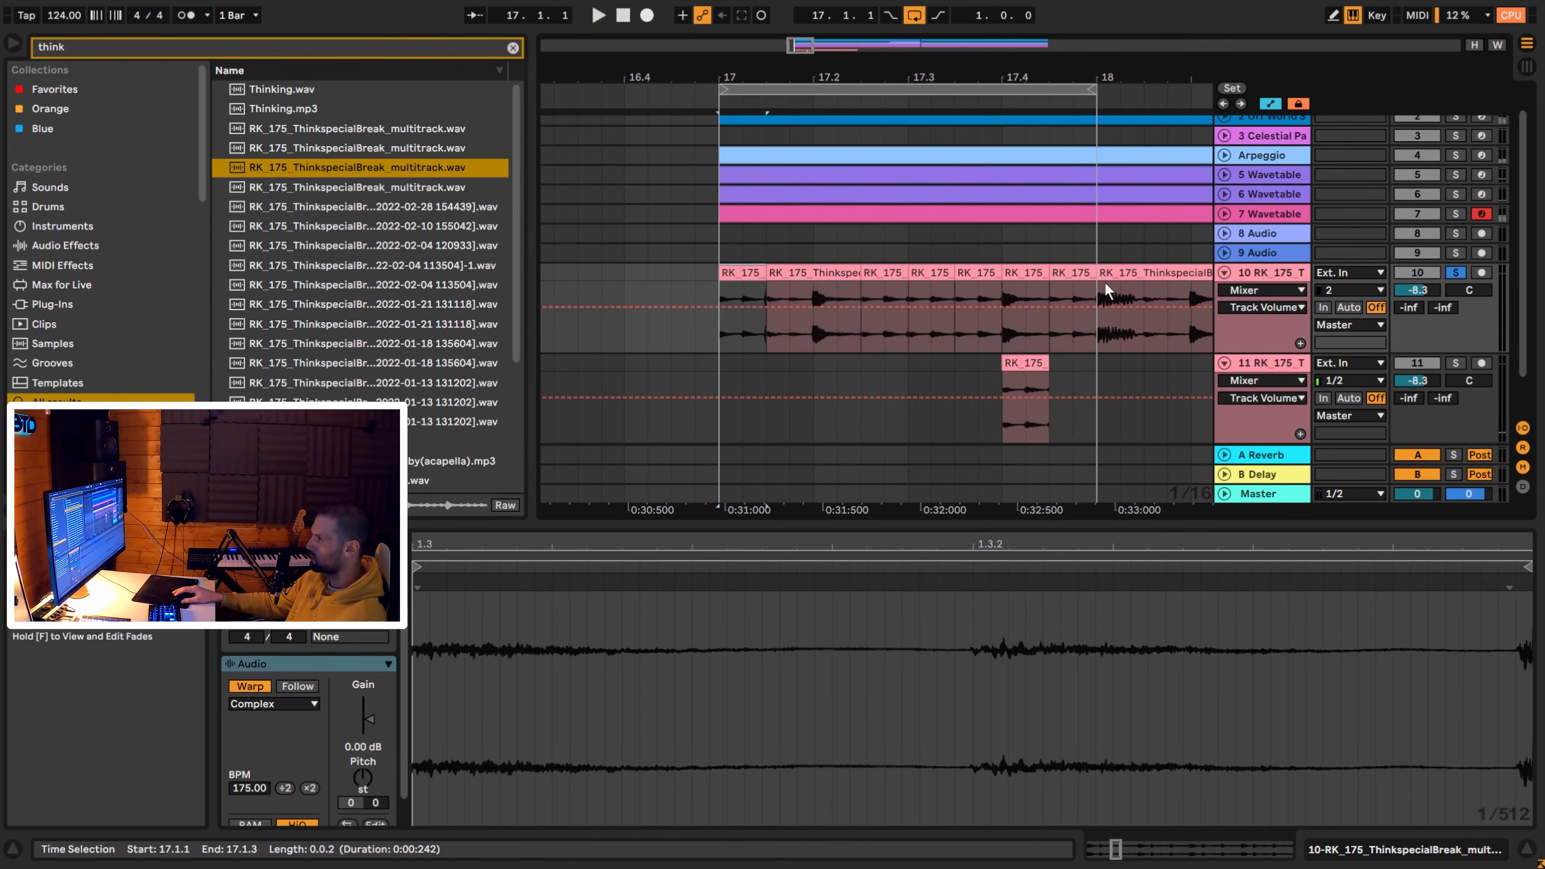
Try to create crossfades on the clip edges of the bar 17 break slices, audition the loop and undo the change.
{"action": "left_click", "coordinate": [1070, 274]}
{"action": "right_click", "coordinate": [1070, 273]}
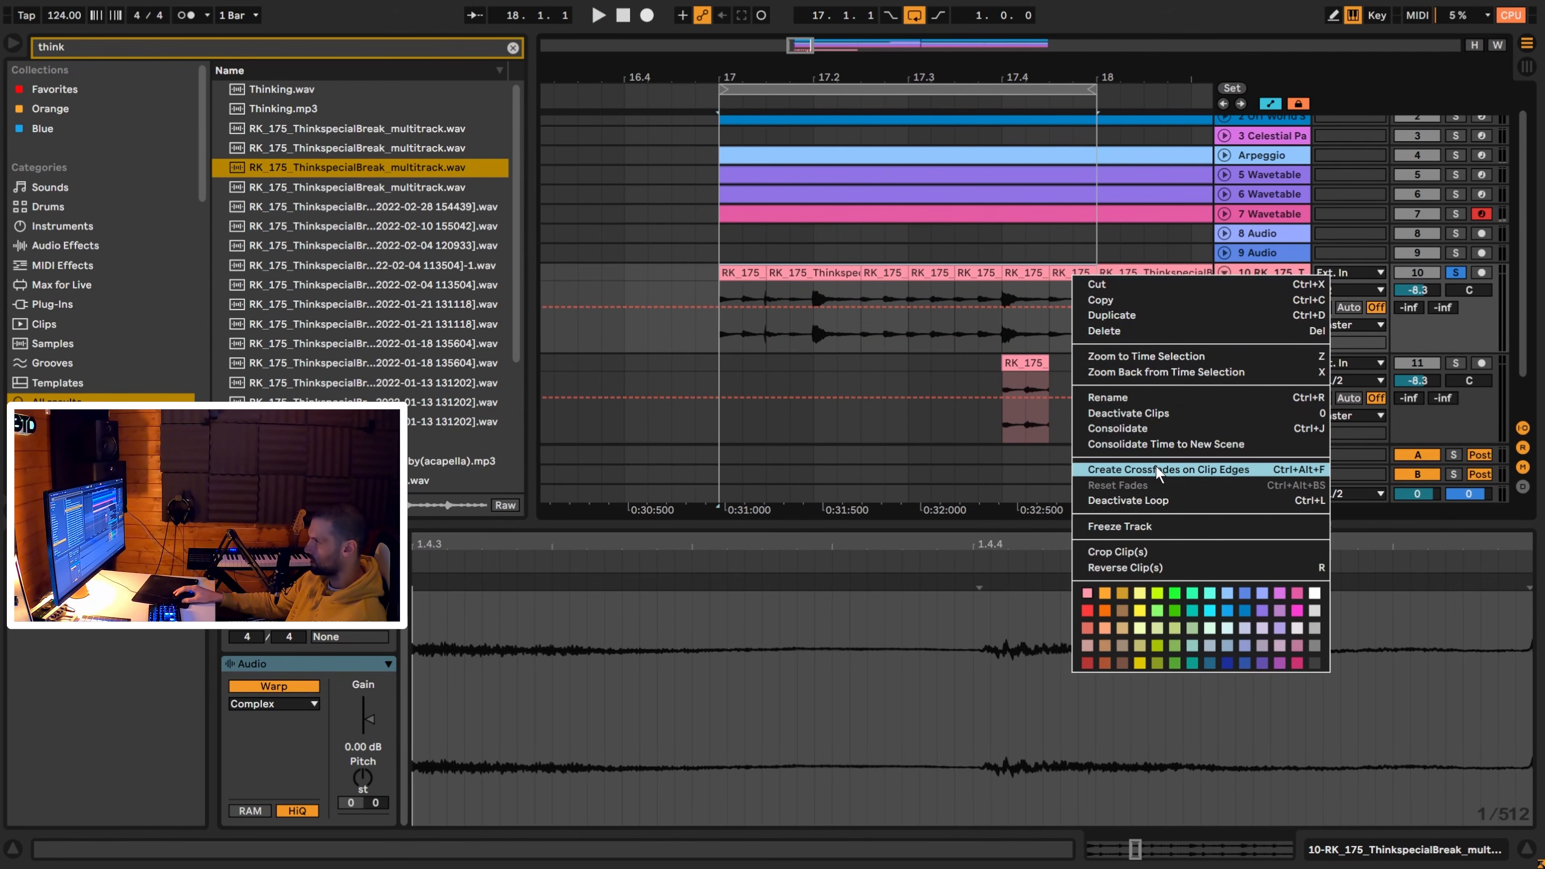
{"action": "key", "text": "space"}
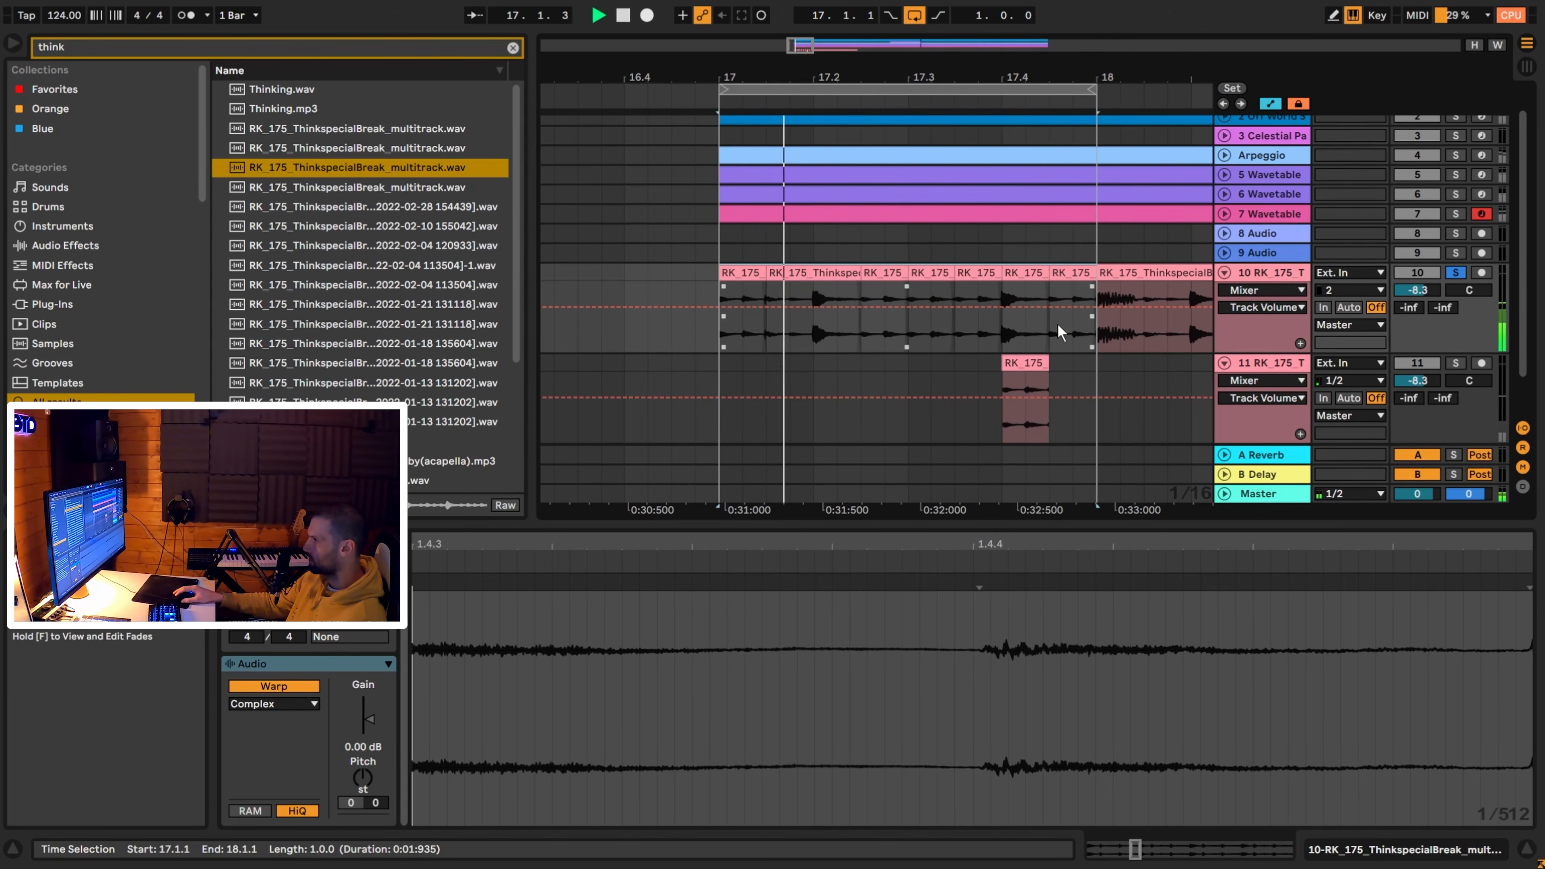
{"action": "key", "text": "space"}
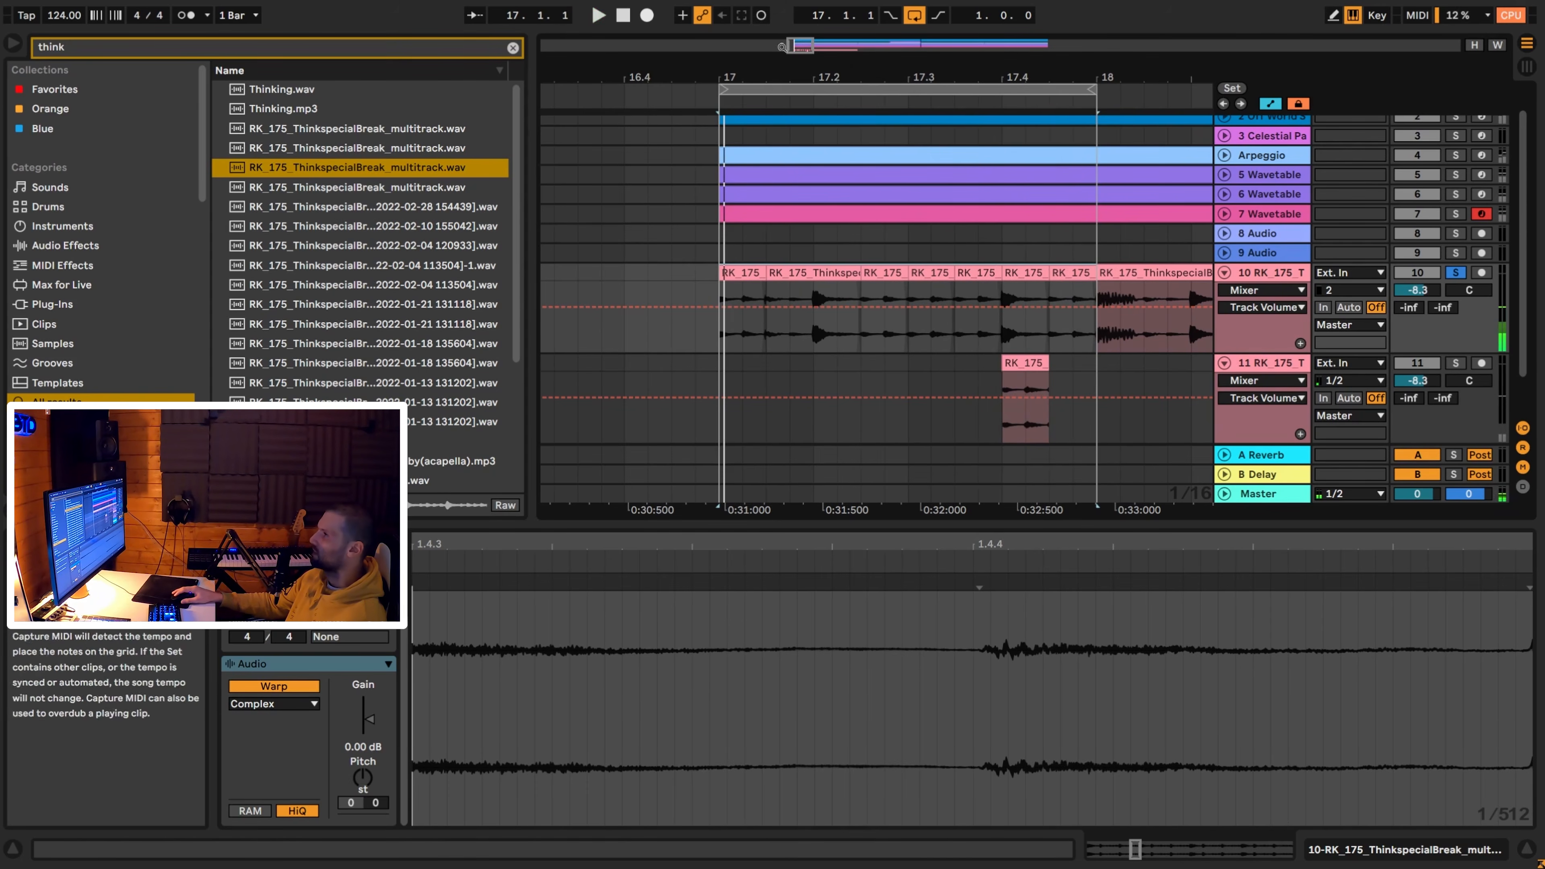
{"action": "key", "text": "ctrl+z"}
{"action": "key", "text": "ctrl+z"}
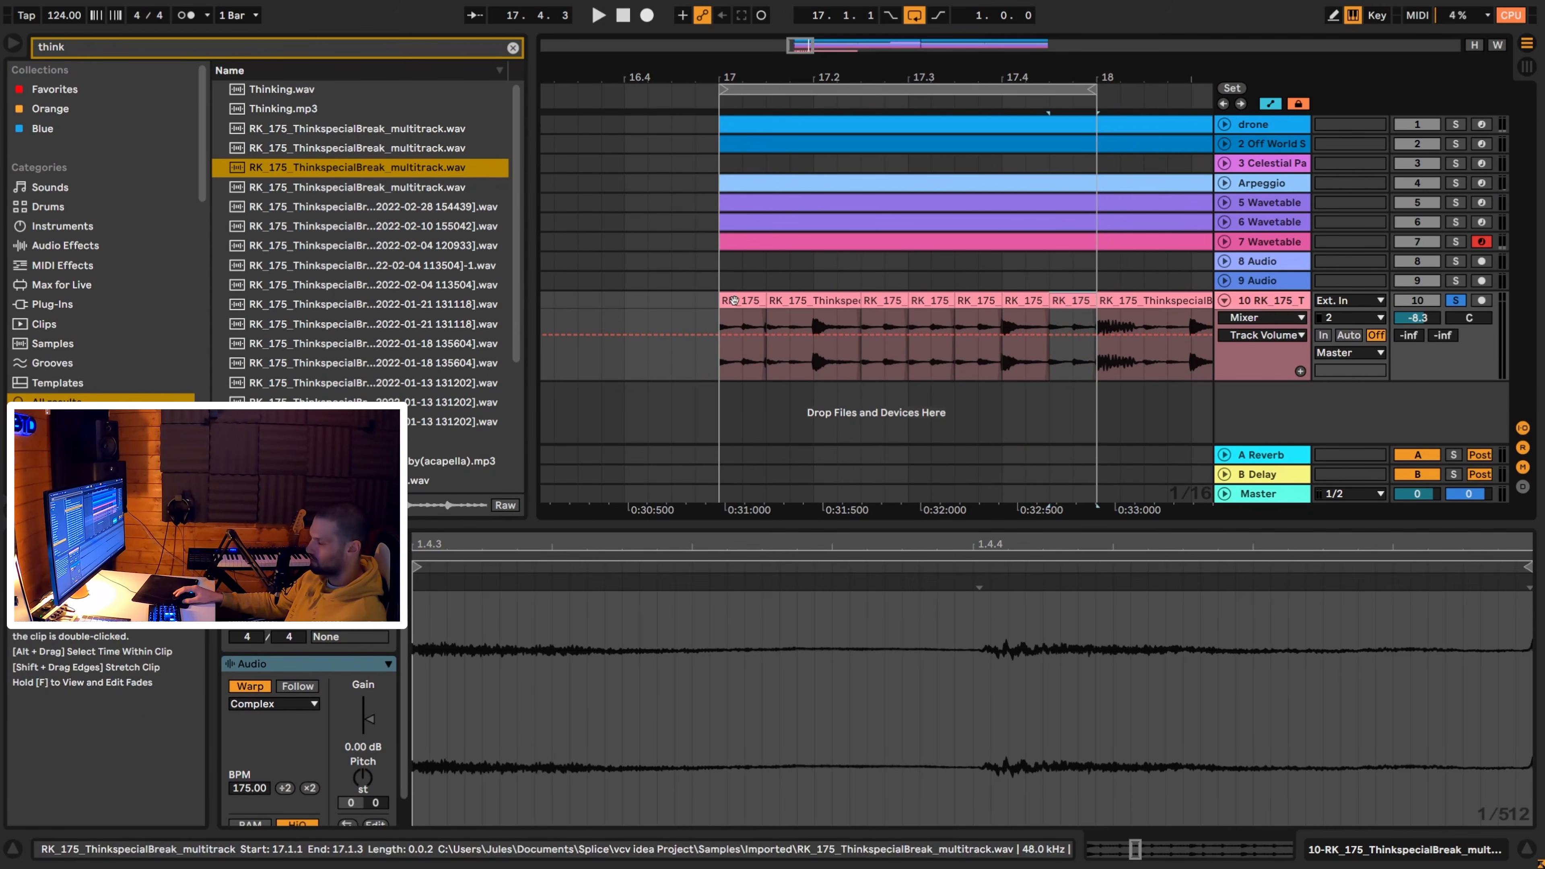
Consolidate all the bar 17 break slices into one clip from 17.1.1 to 18.1.1.
{"action": "left_click", "coordinate": [734, 301], "text": "shift"}
{"action": "key", "text": "ctrl+j"}
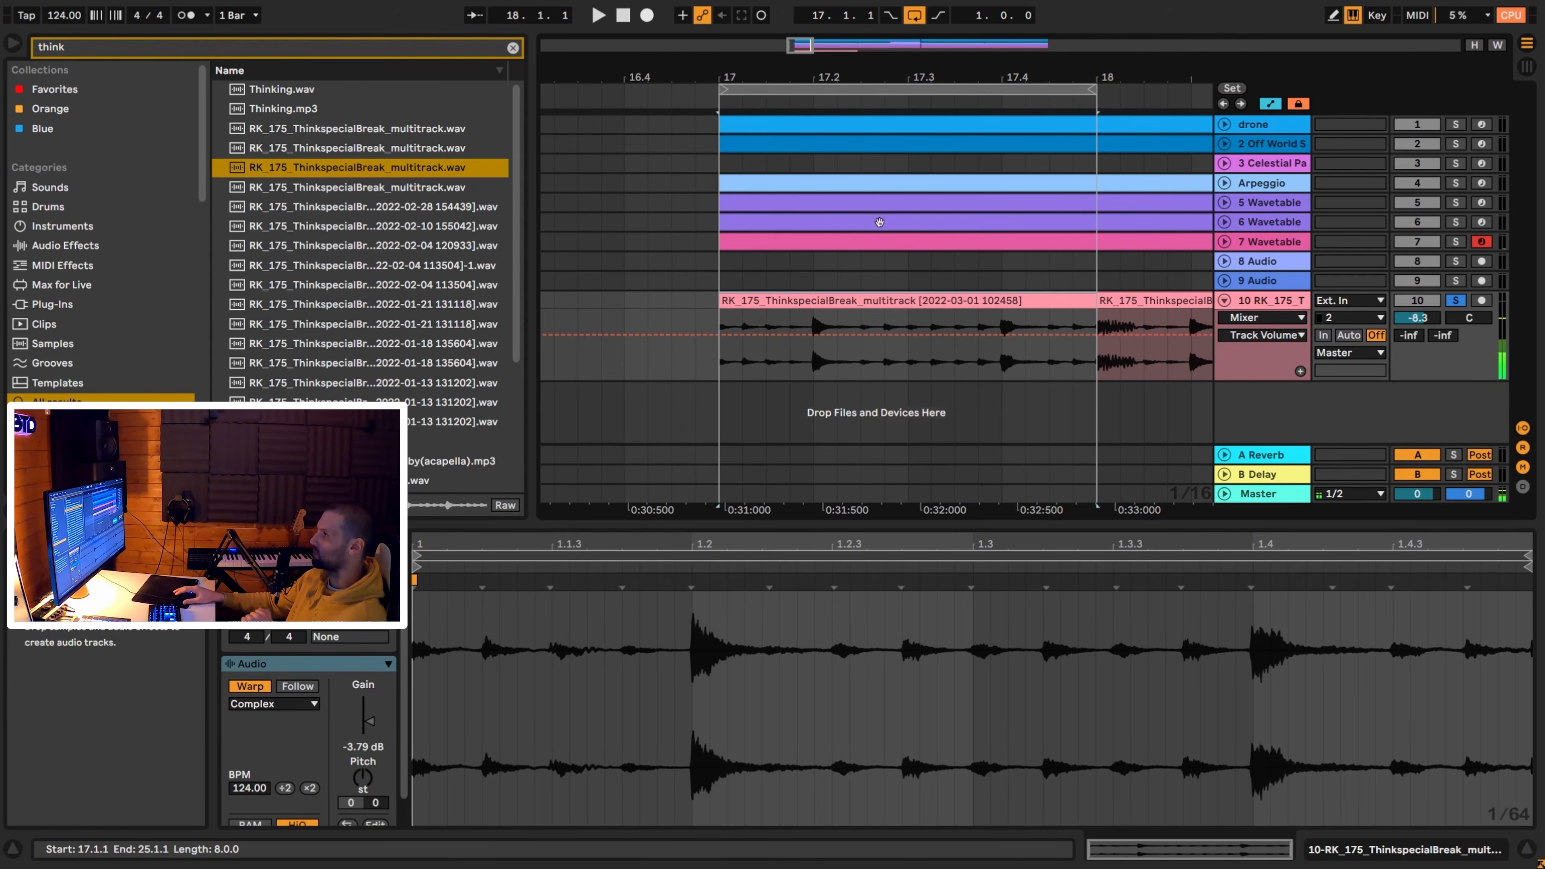
{"action": "scroll", "coordinate": [279, 645], "scroll_direction": "up", "scroll_amount": 3}
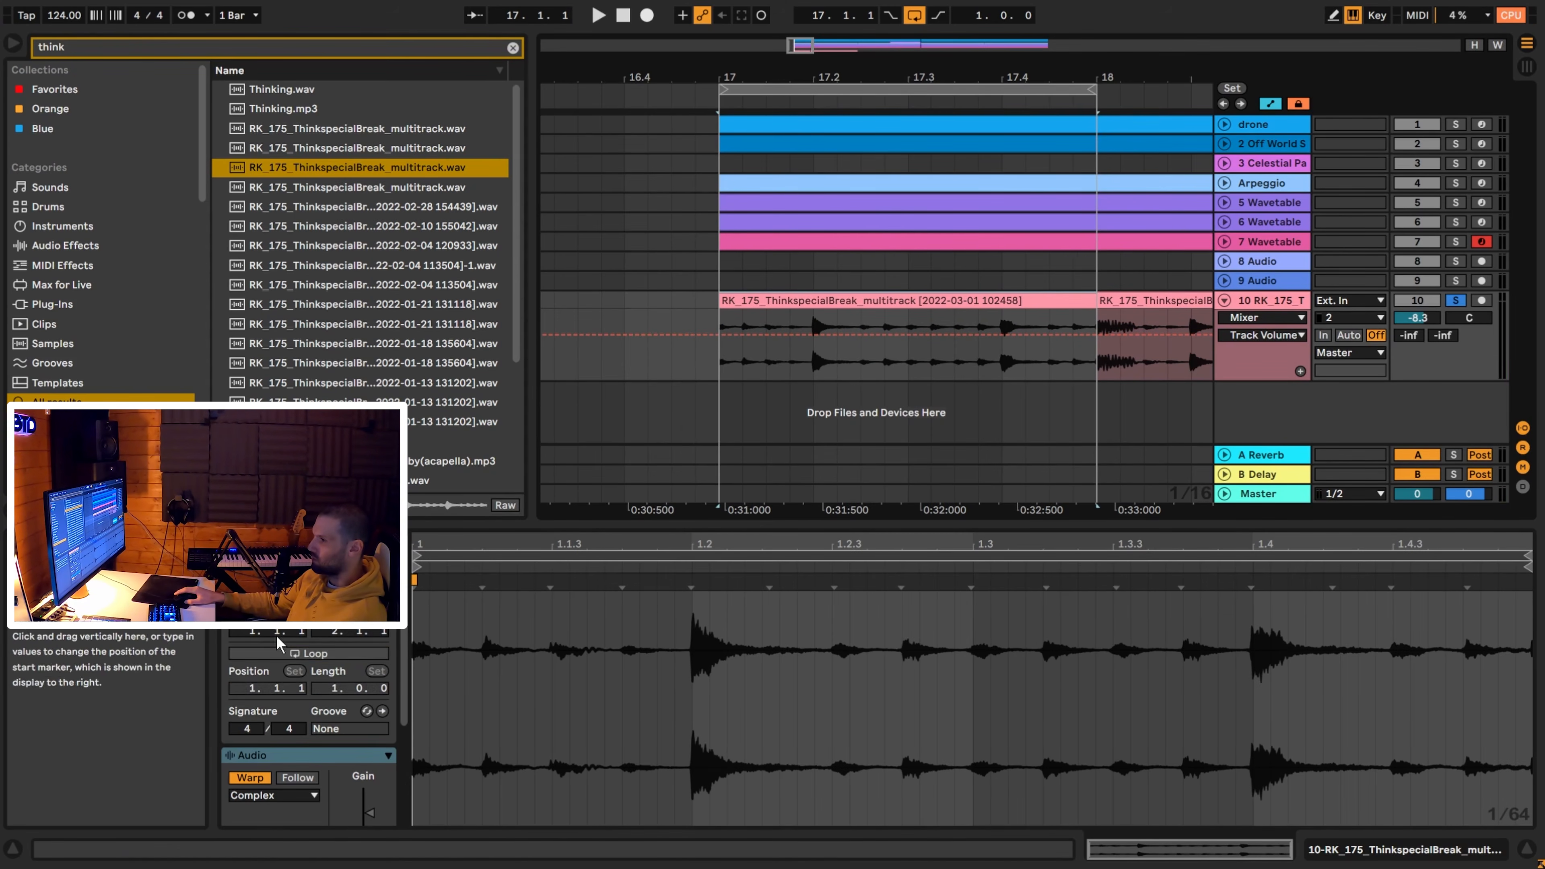
Loop the consolidated break clip out to bar 33 and set the arrangement loop to 17.1.1–33.1.1.
{"action": "left_click_drag", "start_coordinate": [924, 77], "coordinate": [871, 53]}
{"action": "left_click_drag", "start_coordinate": [855, 311], "coordinate": [1100, 310]}
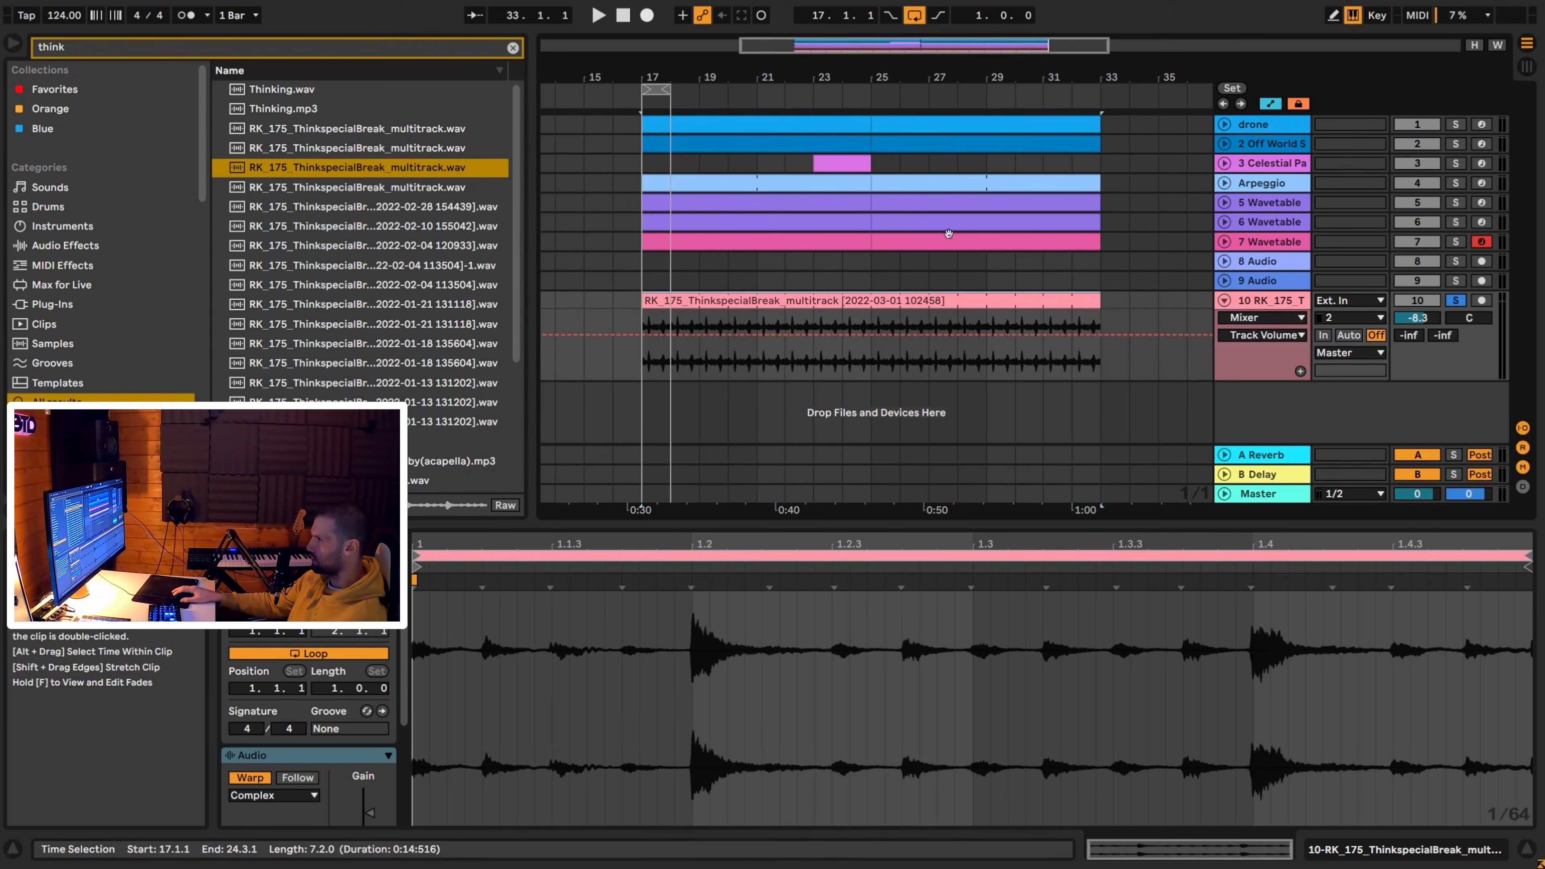
{"action": "left_click_drag", "start_coordinate": [652, 91], "coordinate": [1099, 90]}
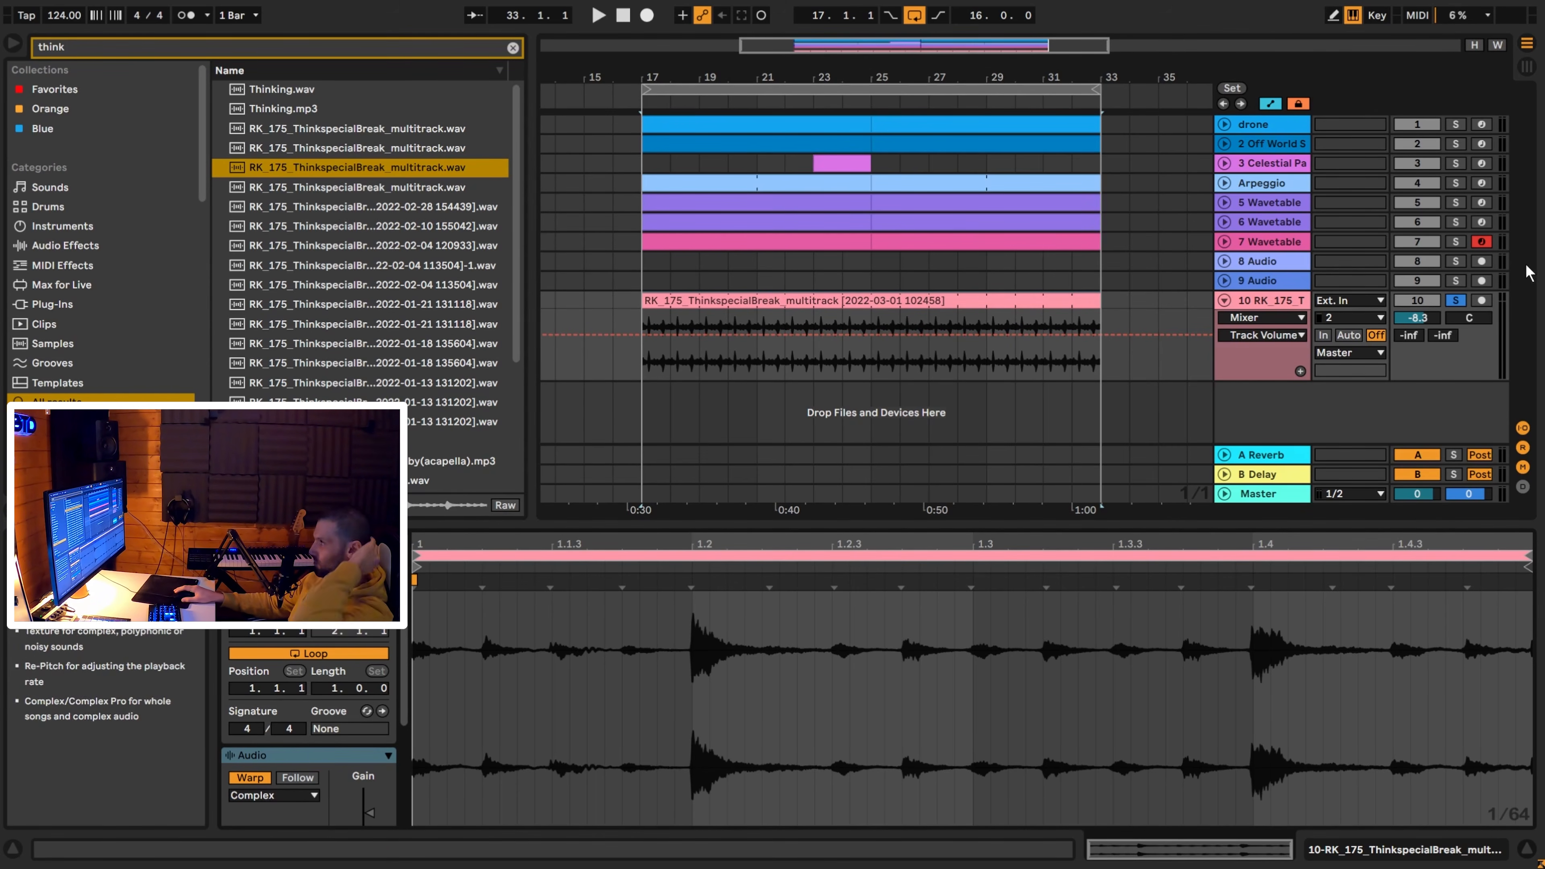
Audition the break within the full arrangement and set its clip's warp mode to Beats.
{"action": "key", "text": "space"}
{"action": "scroll", "coordinate": [299, 744], "scroll_direction": "down", "scroll_amount": 2}
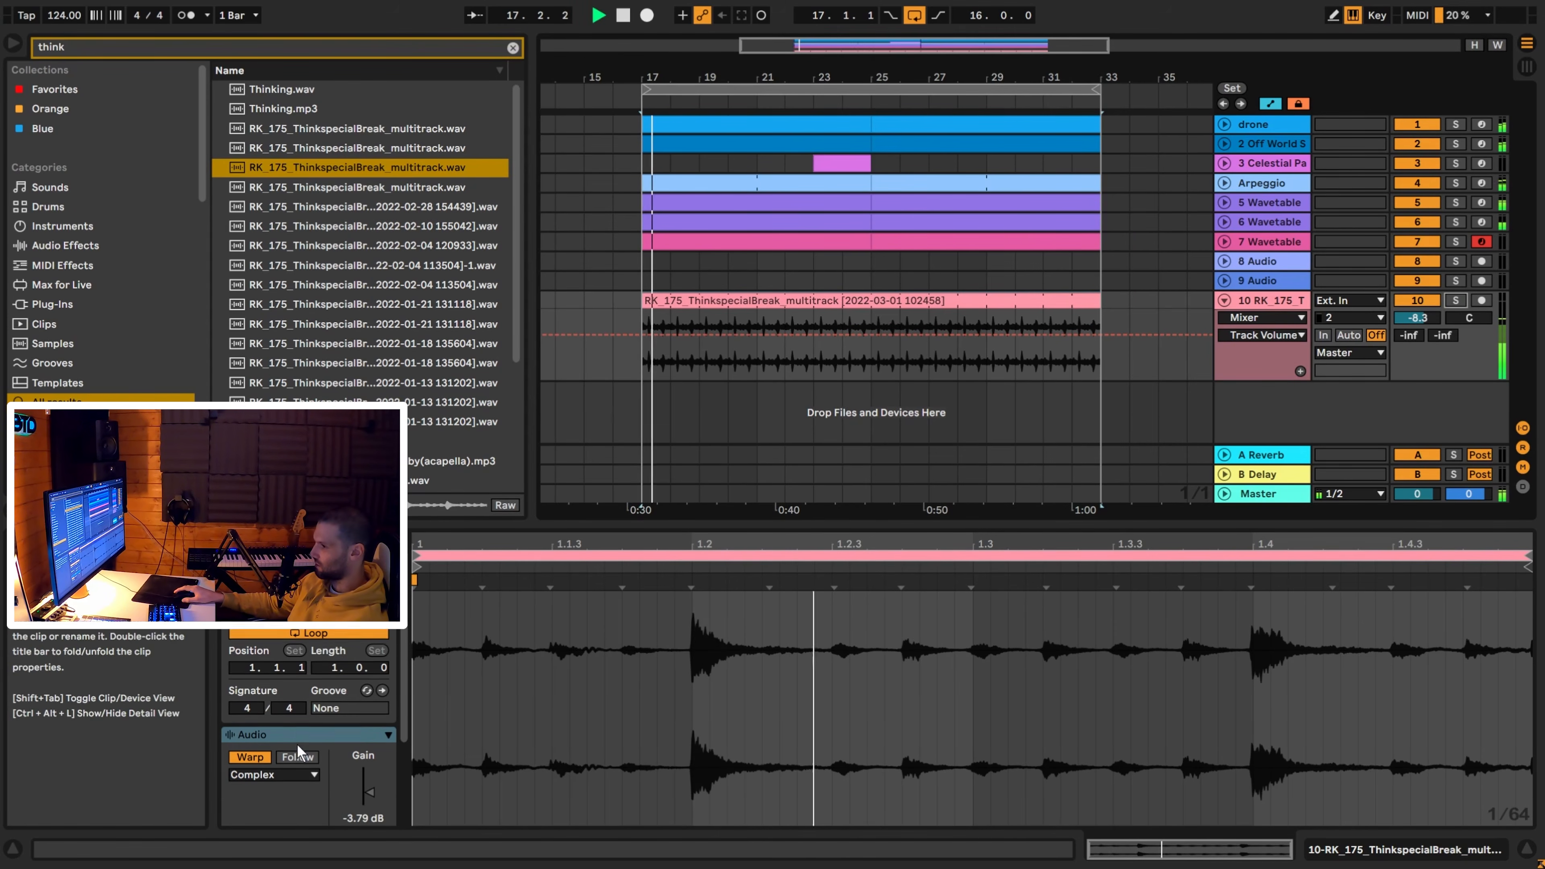
{"action": "key", "text": "space"}
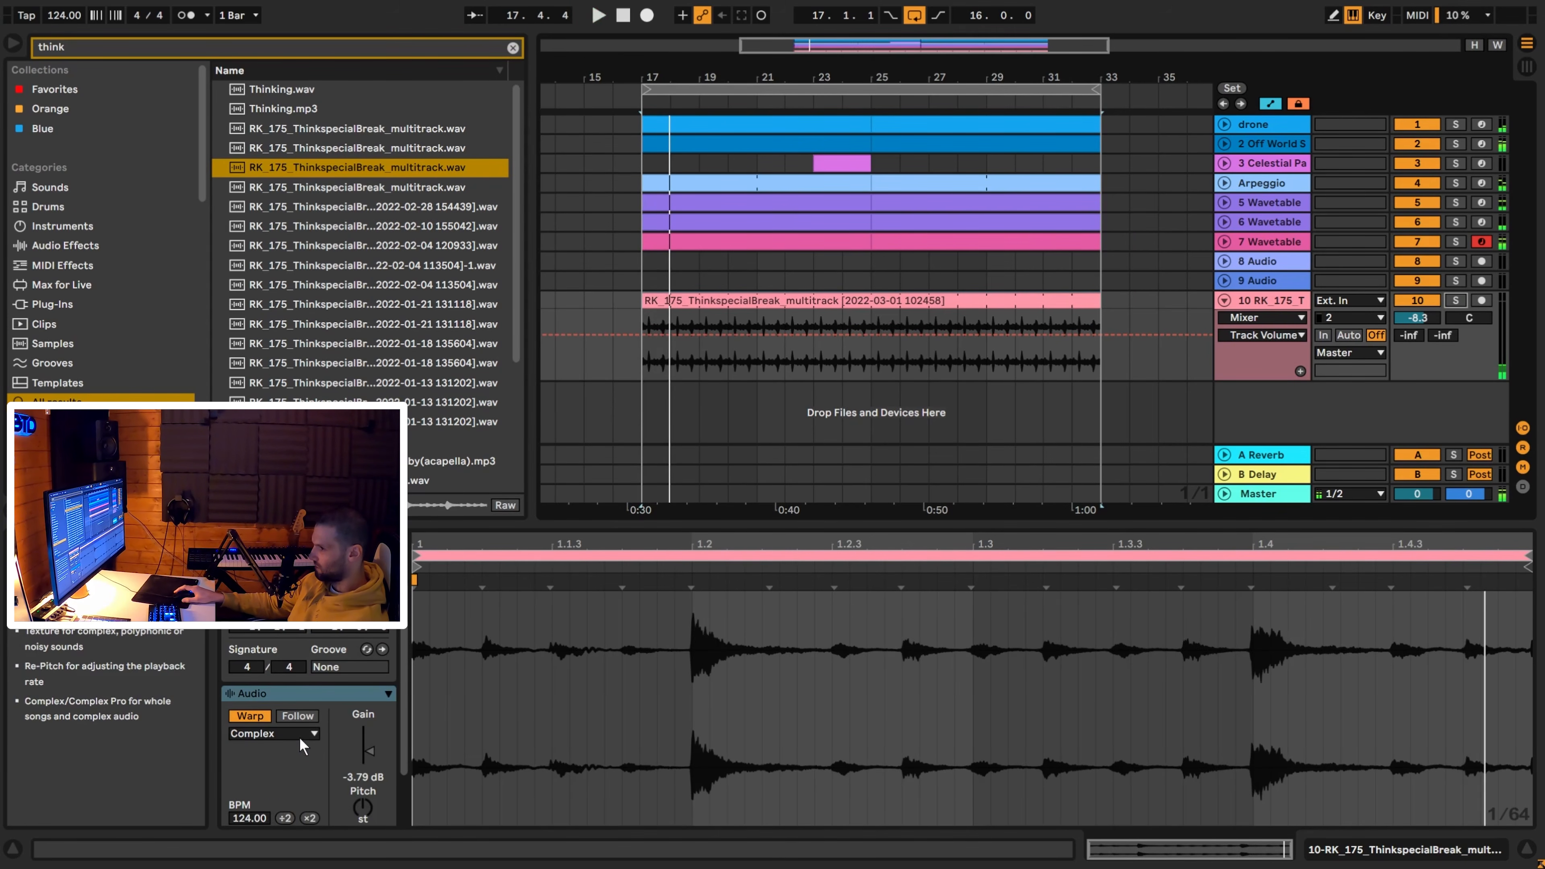
{"action": "left_click", "coordinate": [299, 736]}
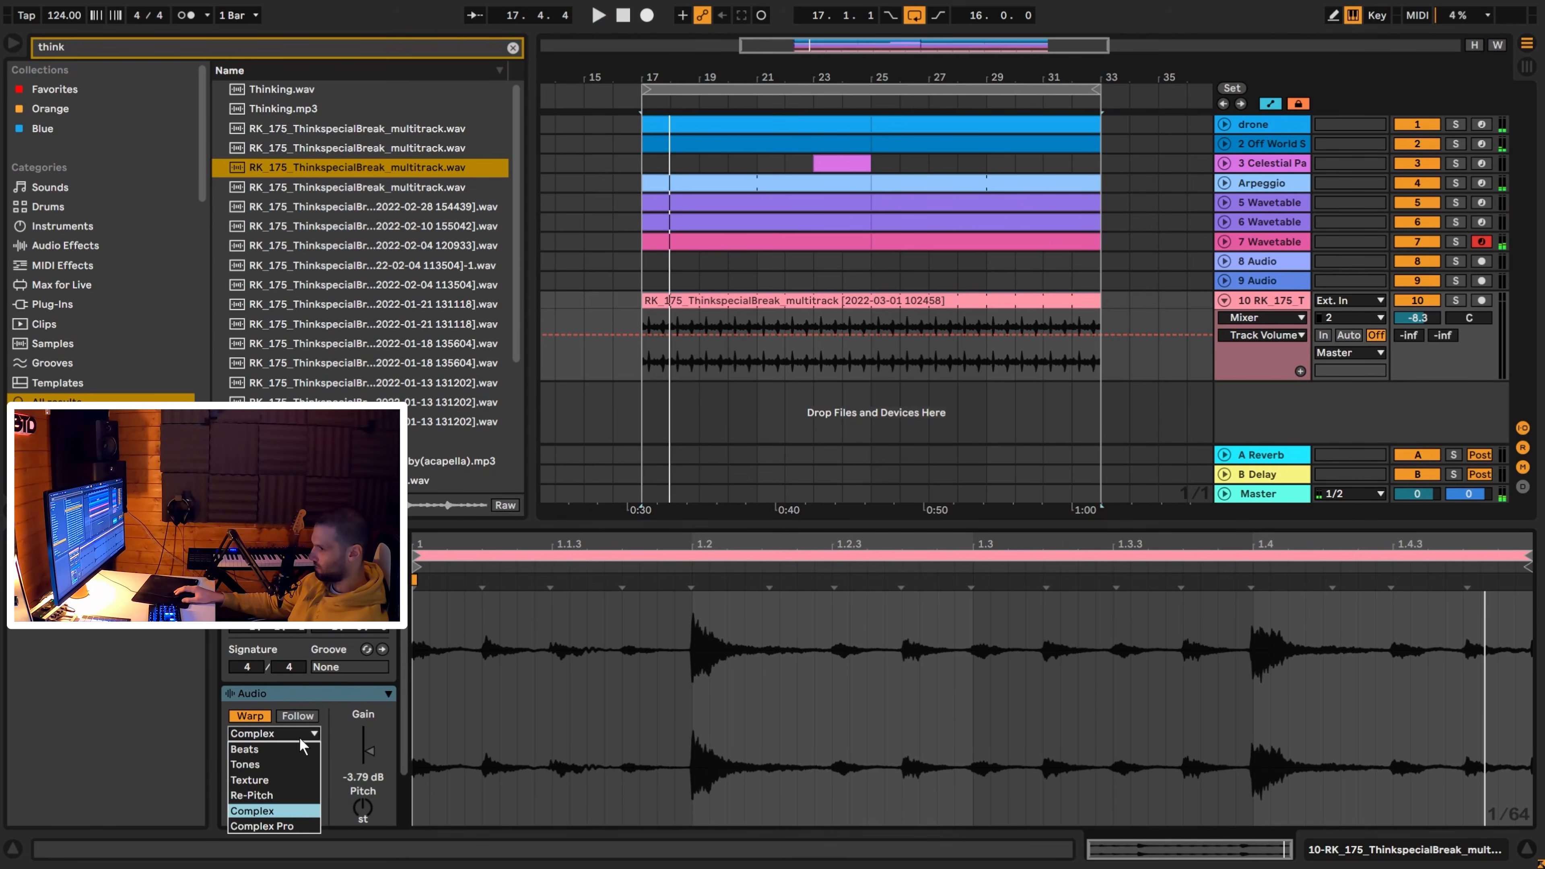
{"action": "left_click", "coordinate": [296, 747]}
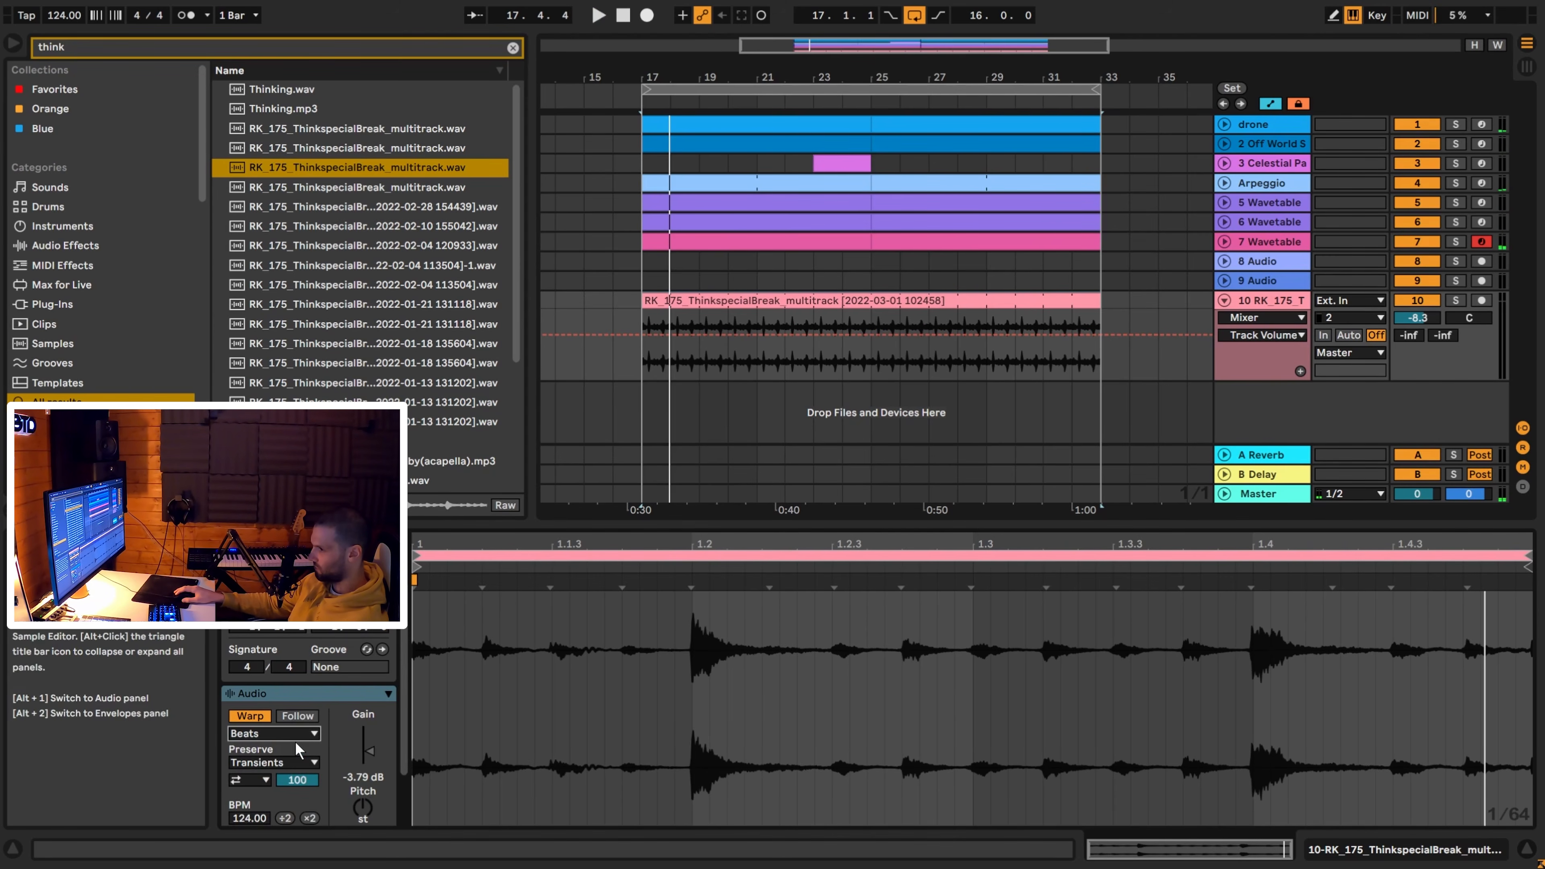
{"action": "left_click", "coordinate": [276, 733]}
{"action": "left_click", "coordinate": [275, 735]}
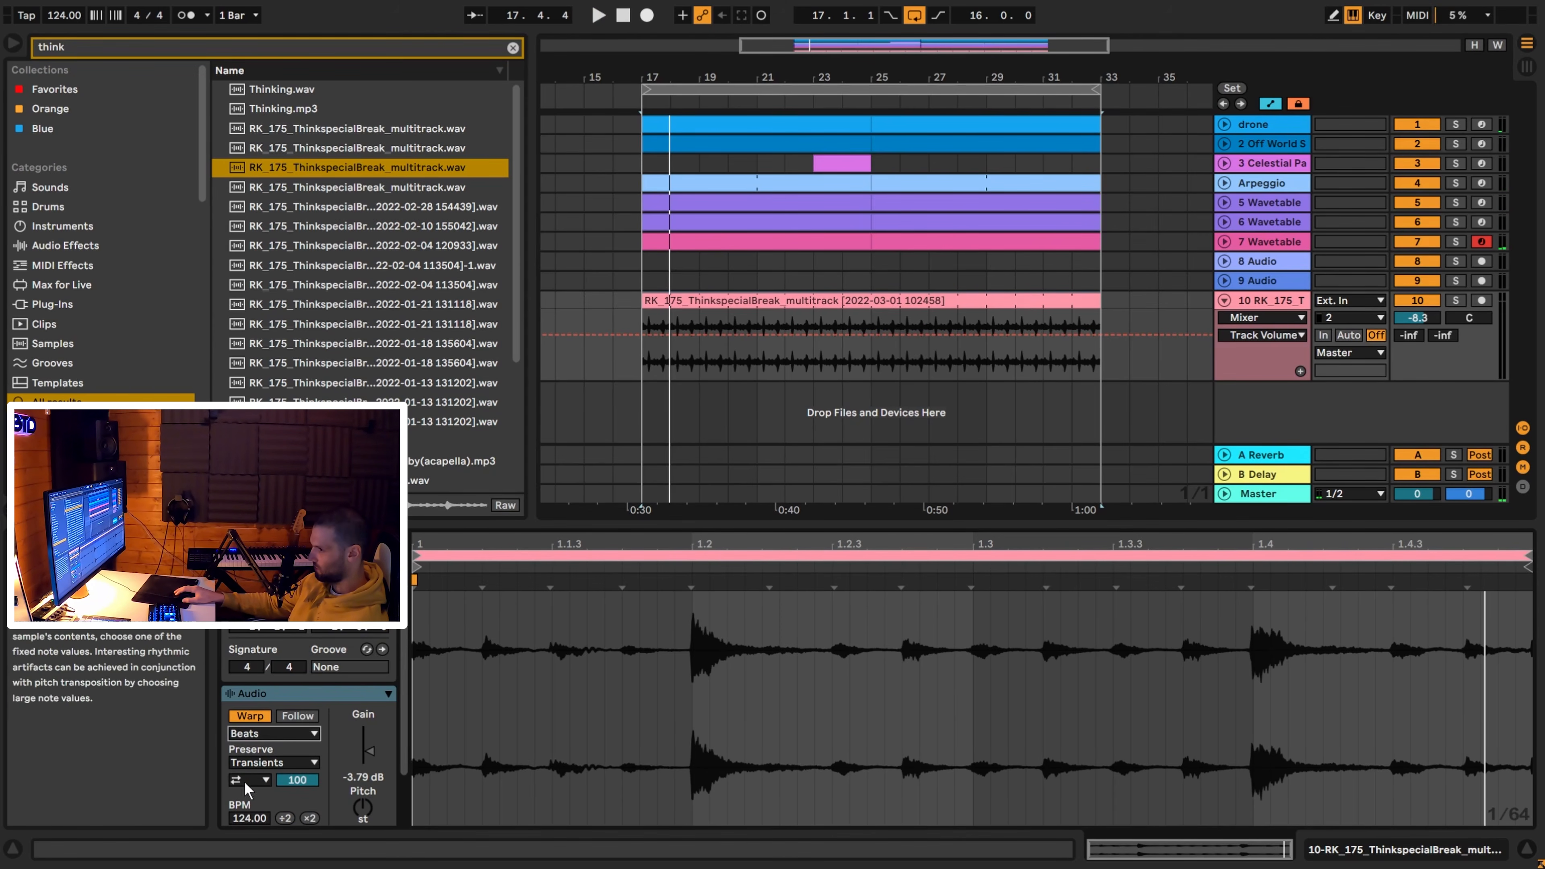
Turn off transient looping for the break clip and set its transient envelope to 49 during playback.
{"action": "key", "text": "space"}
{"action": "left_click_drag", "start_coordinate": [297, 780], "coordinate": [297, 803]}
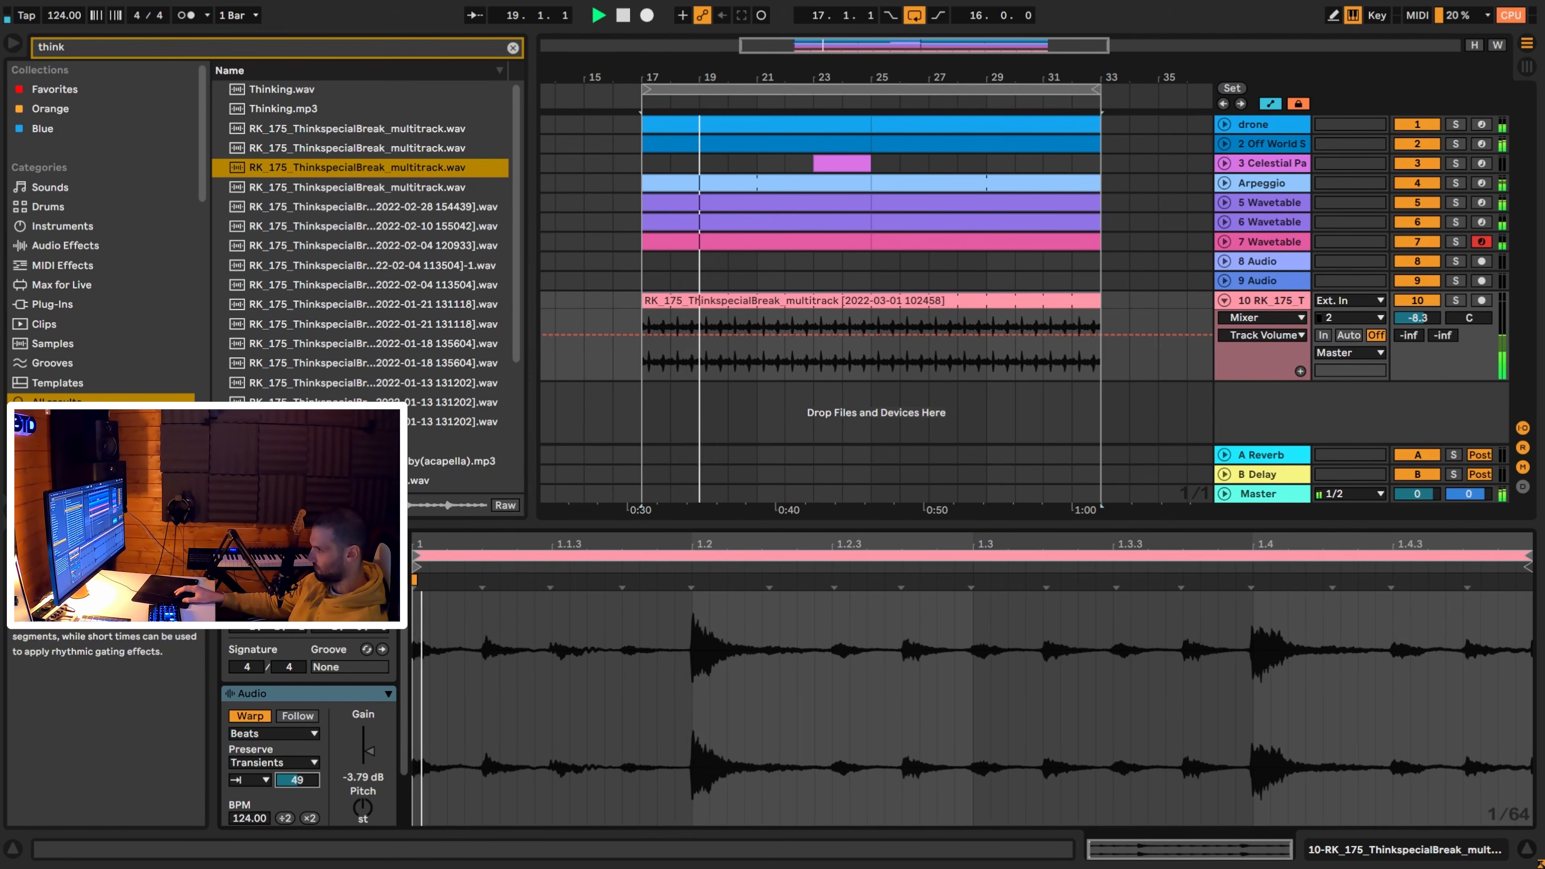
{"action": "key", "text": "space"}
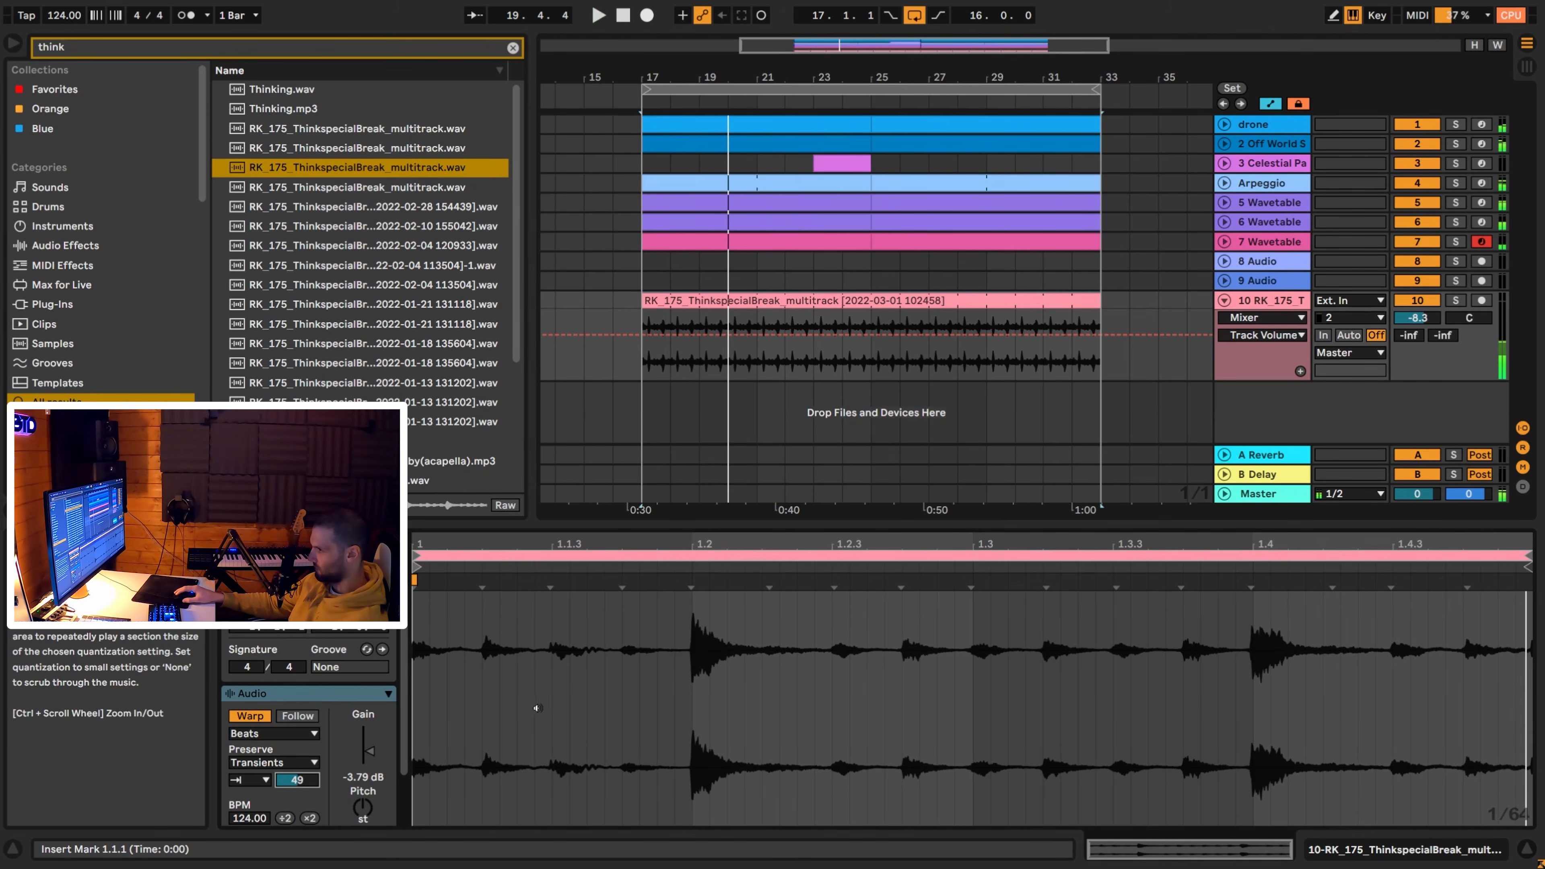
Raise the break track's volume to -4.2 dB and set the clip's transient envelope to 52 while auditioning.
{"action": "key", "text": "space"}
{"action": "left_click_drag", "start_coordinate": [1417, 318], "coordinate": [1418, 304]}
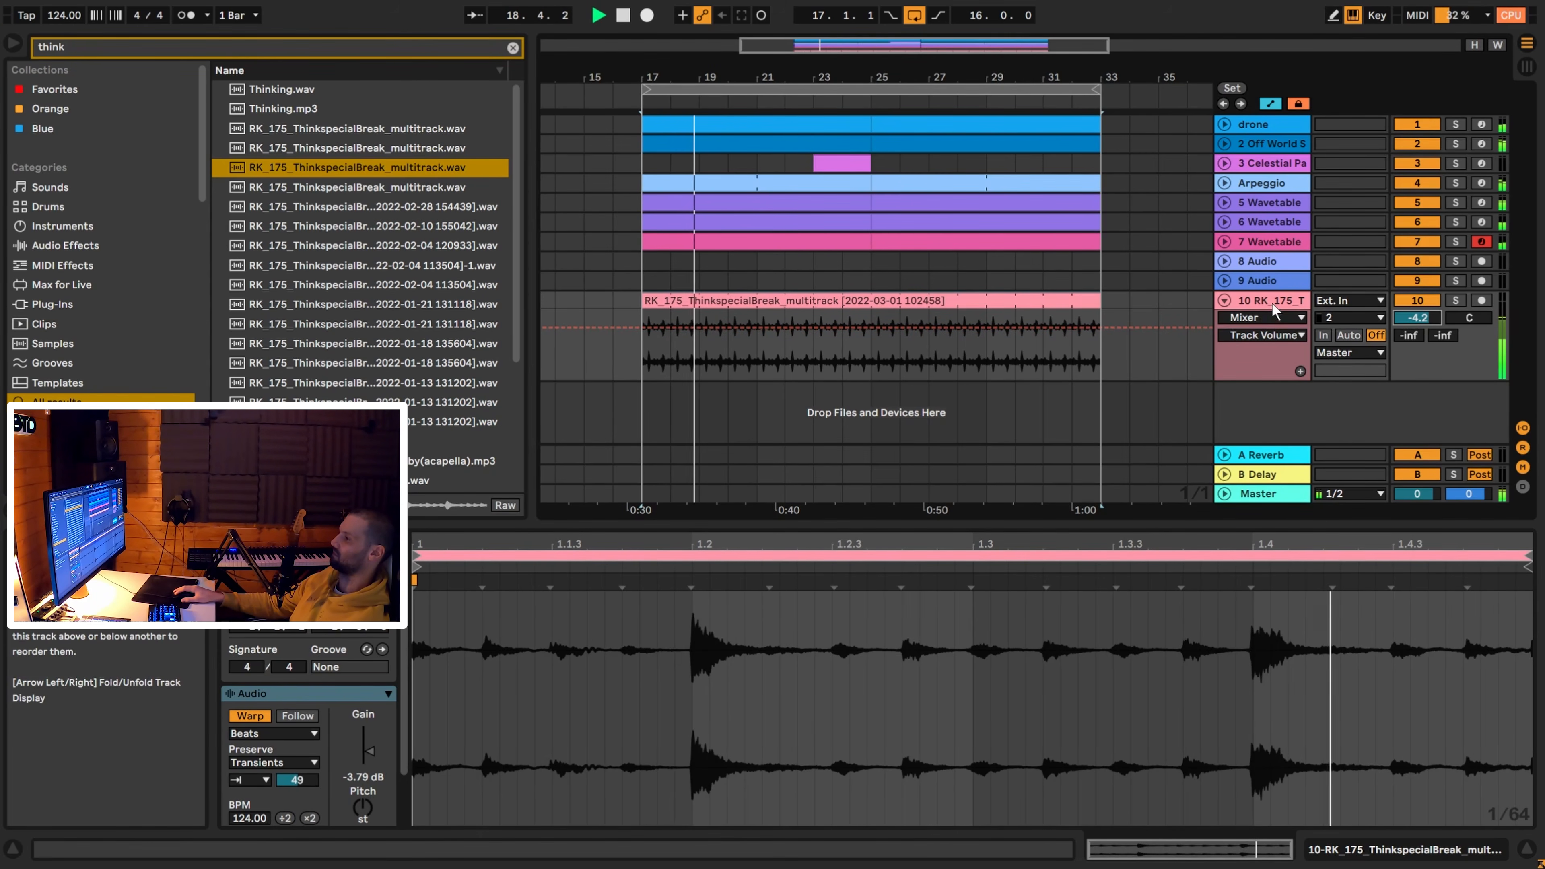
{"action": "mouse_move", "coordinate": [297, 780]}
{"action": "left_mouse_down"}
{"action": "mouse_move", "coordinate": [297, 719]}
{"action": "mouse_move", "coordinate": [297, 776]}
{"action": "left_mouse_up"}
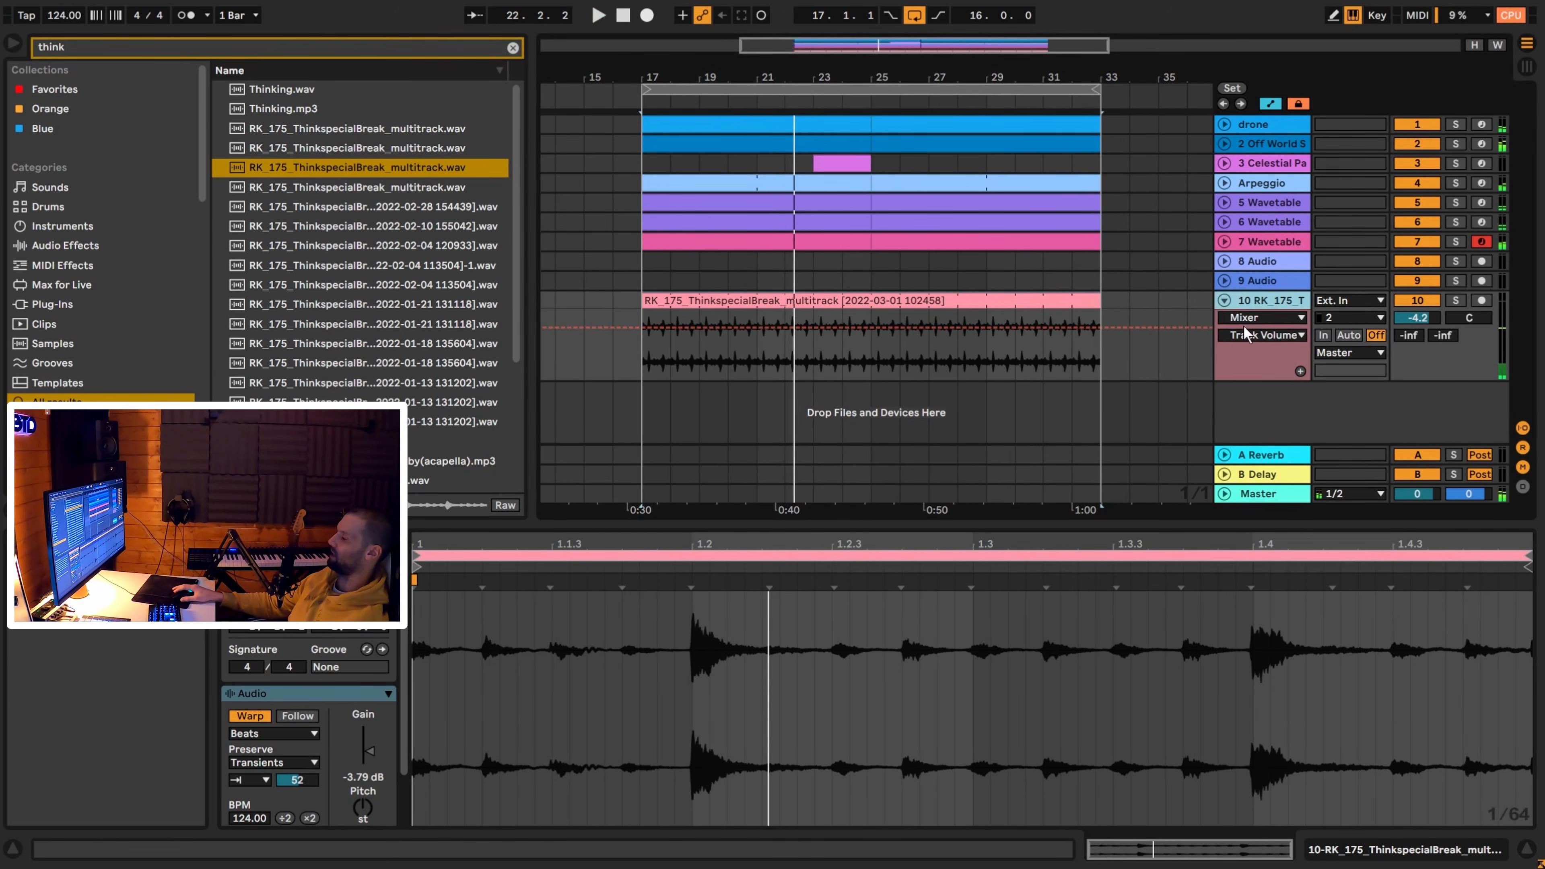
Insert a new MIDI track below the break and open the Basic Wavez - Artist Kicks sample folder.
{"action": "key", "text": "ctrl+shift+t"}
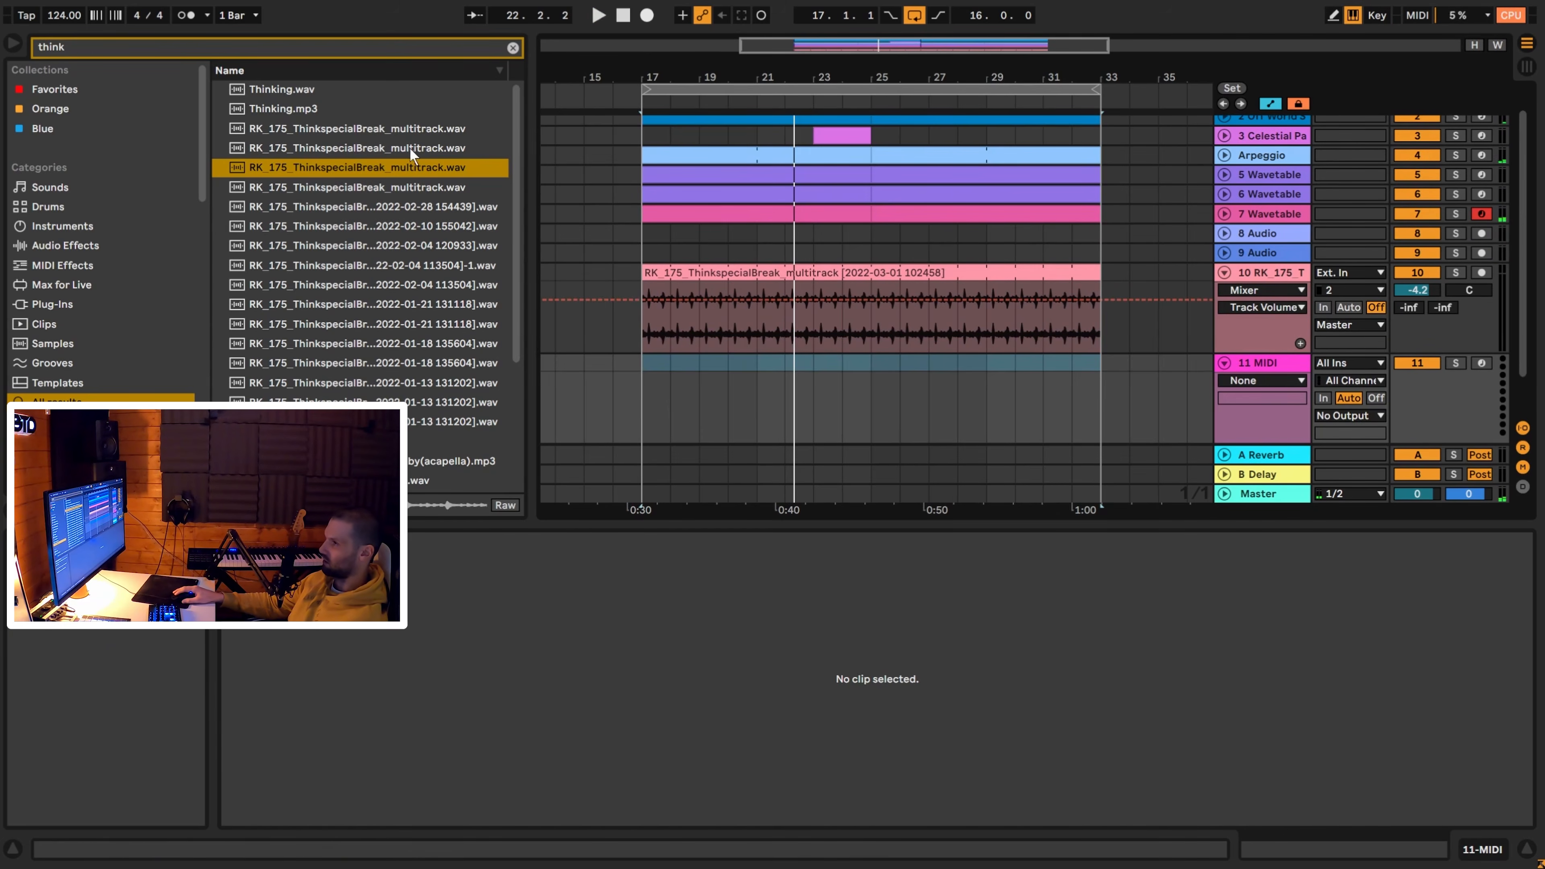
{"action": "left_click", "coordinate": [513, 47]}
{"action": "scroll", "coordinate": [132, 294], "scroll_direction": "down", "scroll_amount": 3}
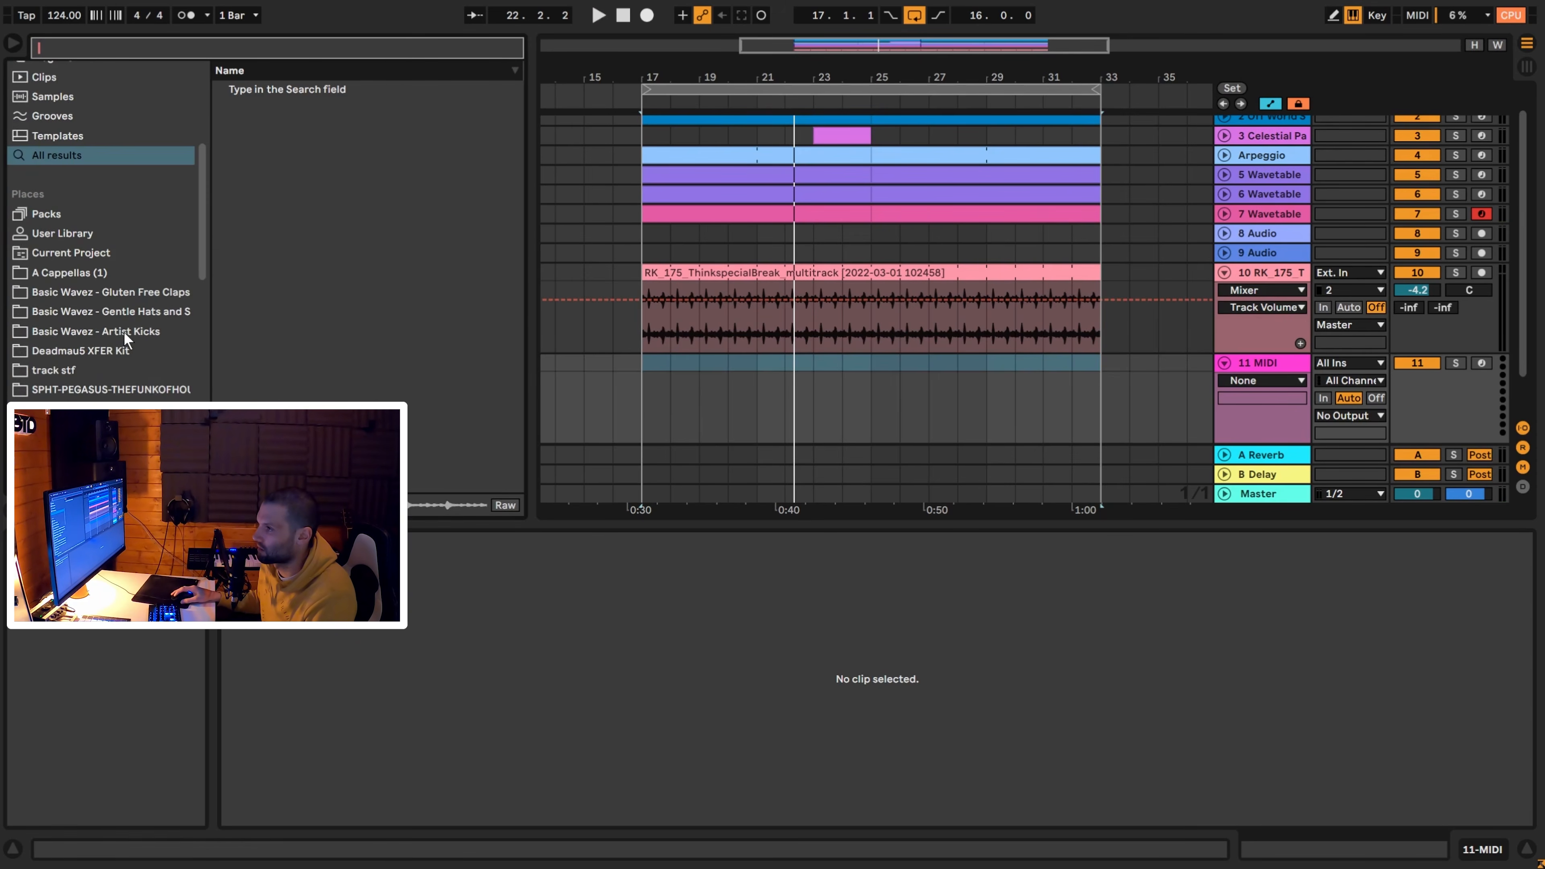
{"action": "left_click", "coordinate": [123, 331]}
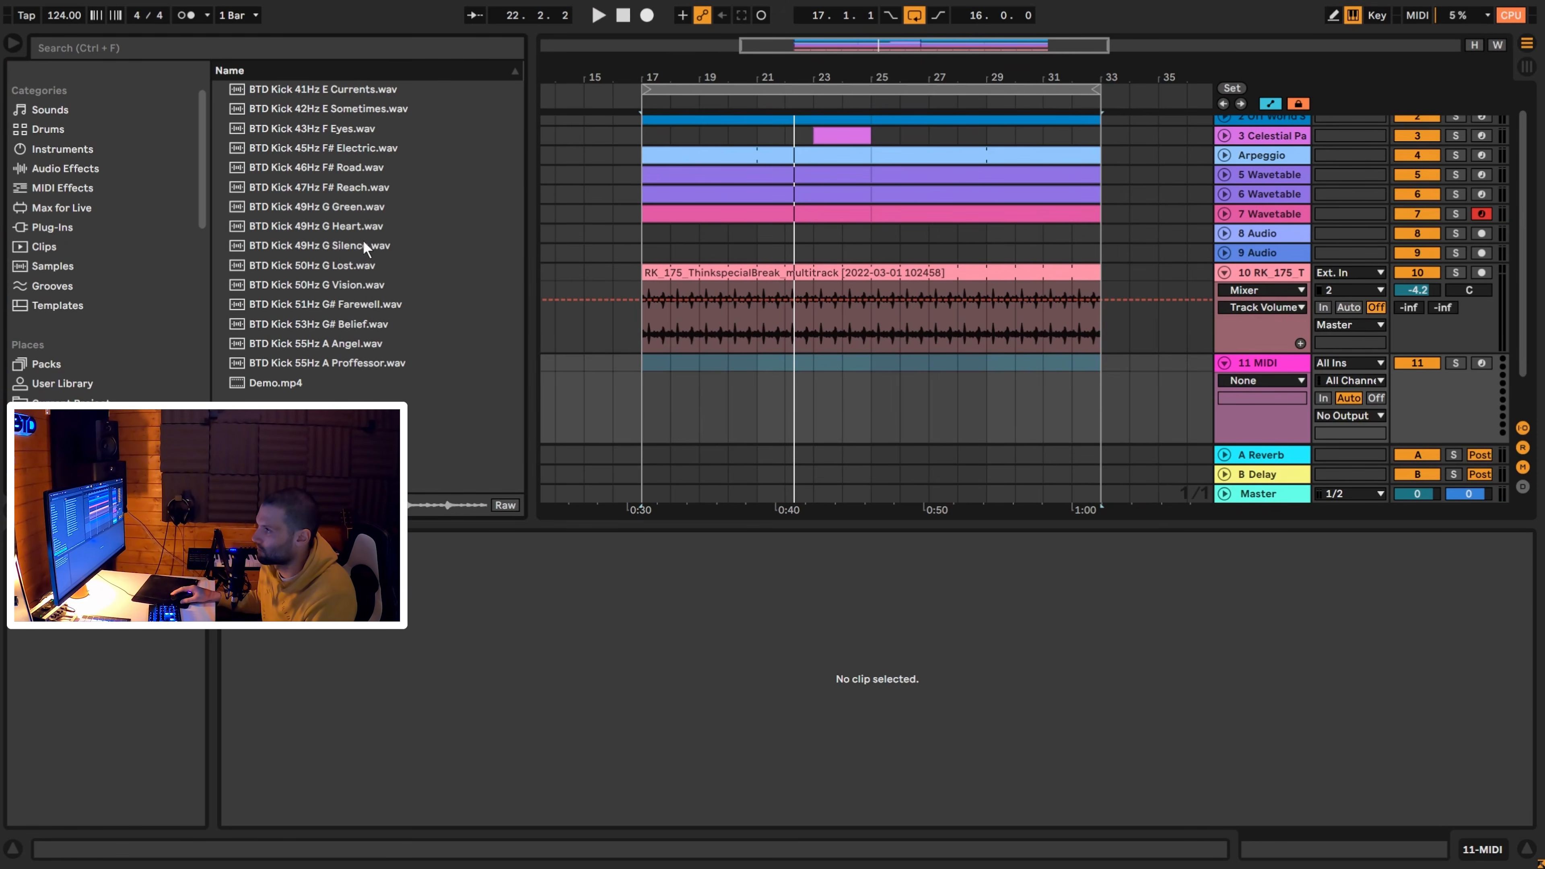
Preview the kick samples BTD Kick 50Hz G Vision.wav and BTD Kick 50Hz G Lost.wav for comparison.
{"action": "key", "text": "shift+Tab"}
{"action": "left_click", "coordinate": [355, 282]}
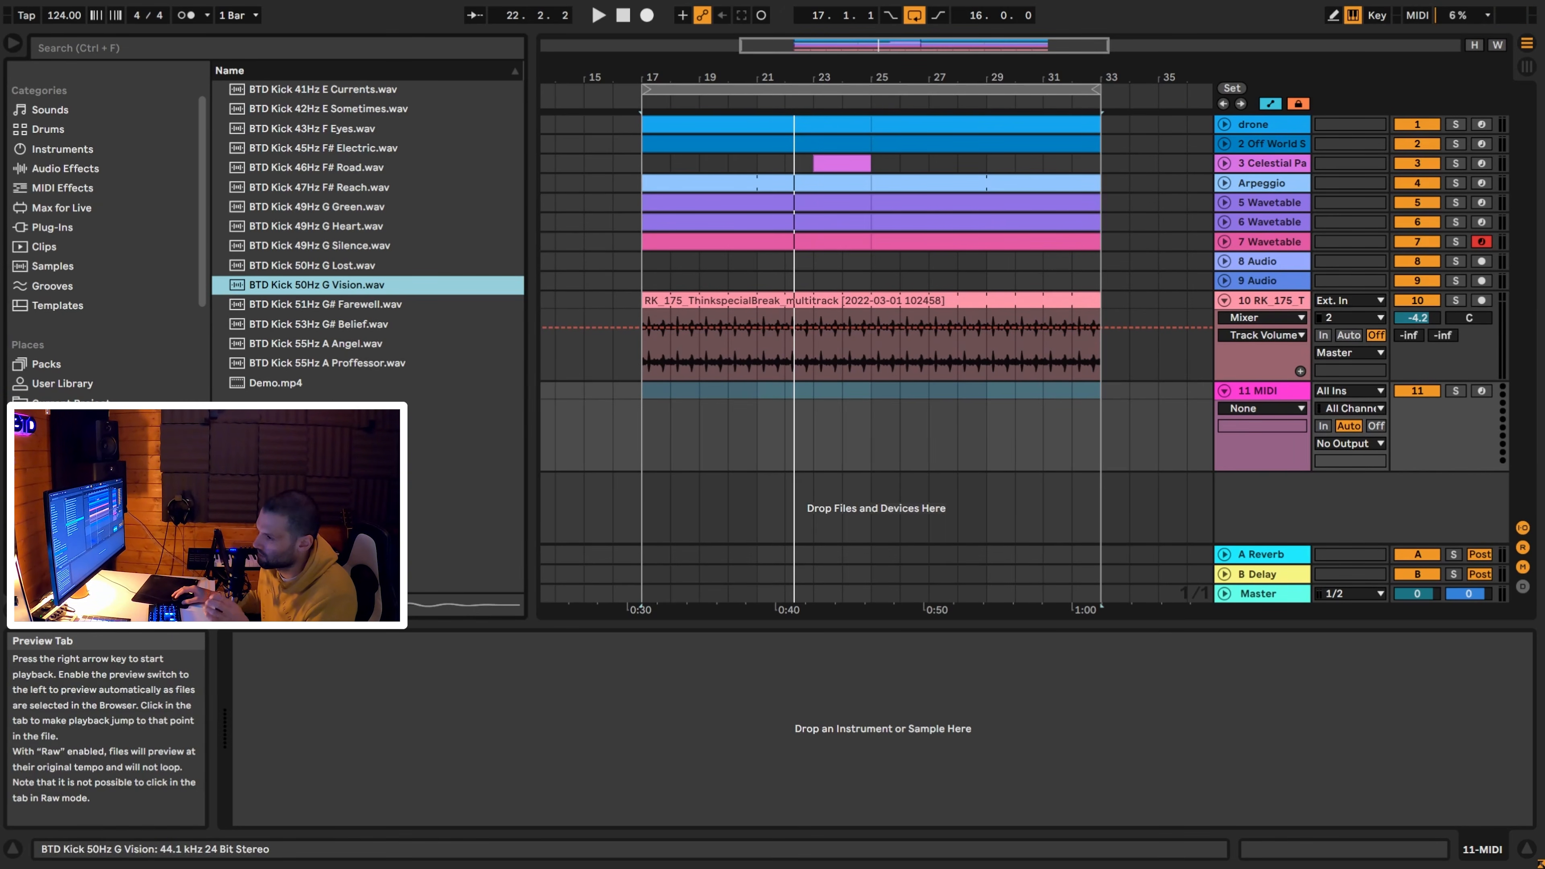
{"action": "left_click", "coordinate": [351, 267]}
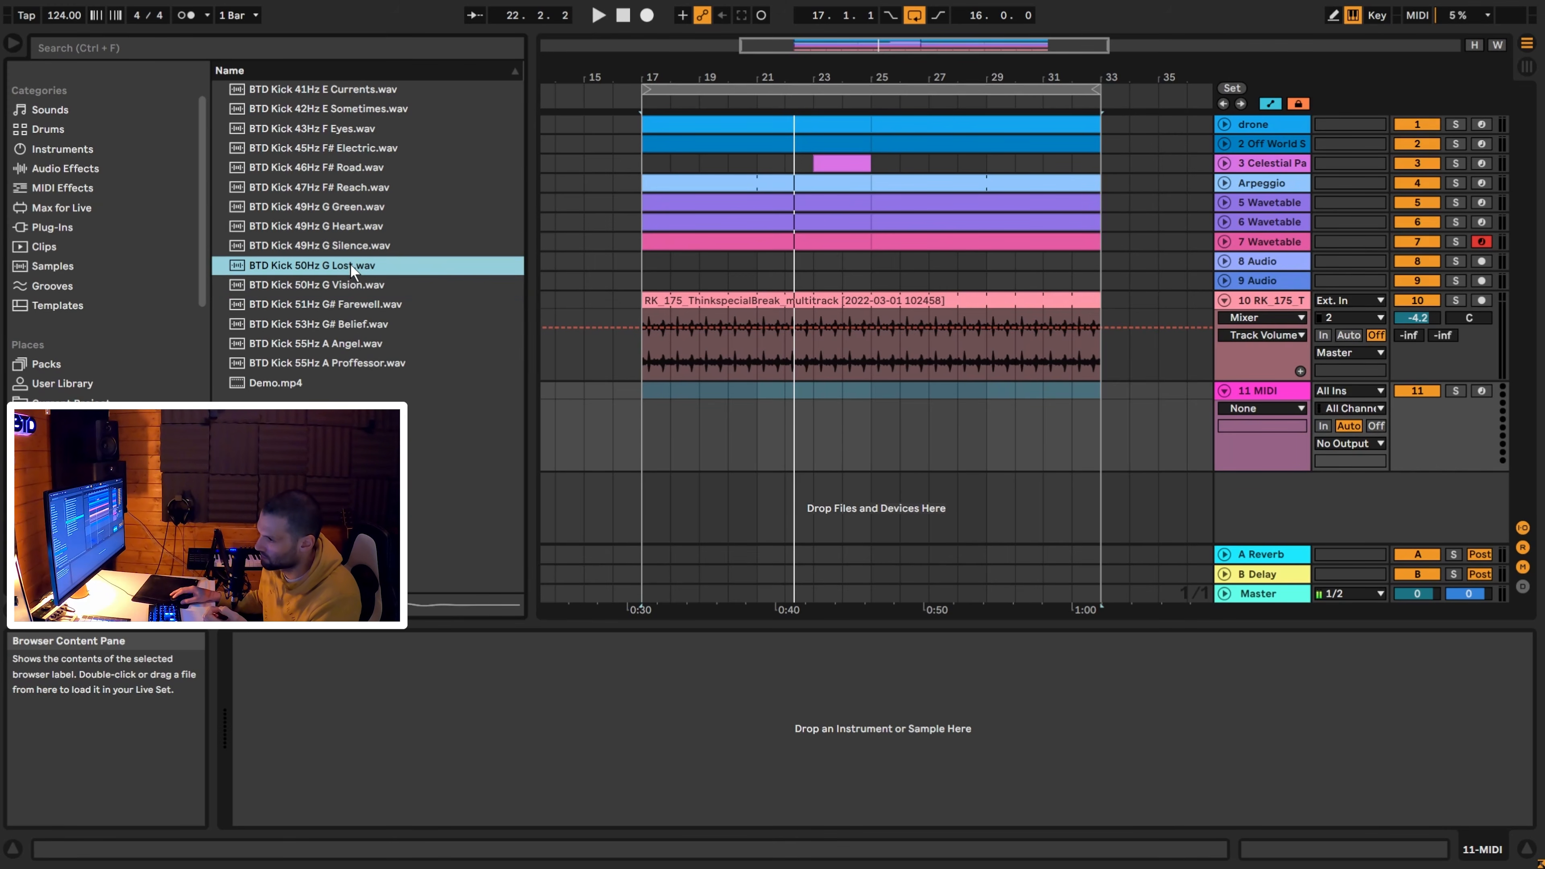
{"action": "left_click", "coordinate": [344, 284]}
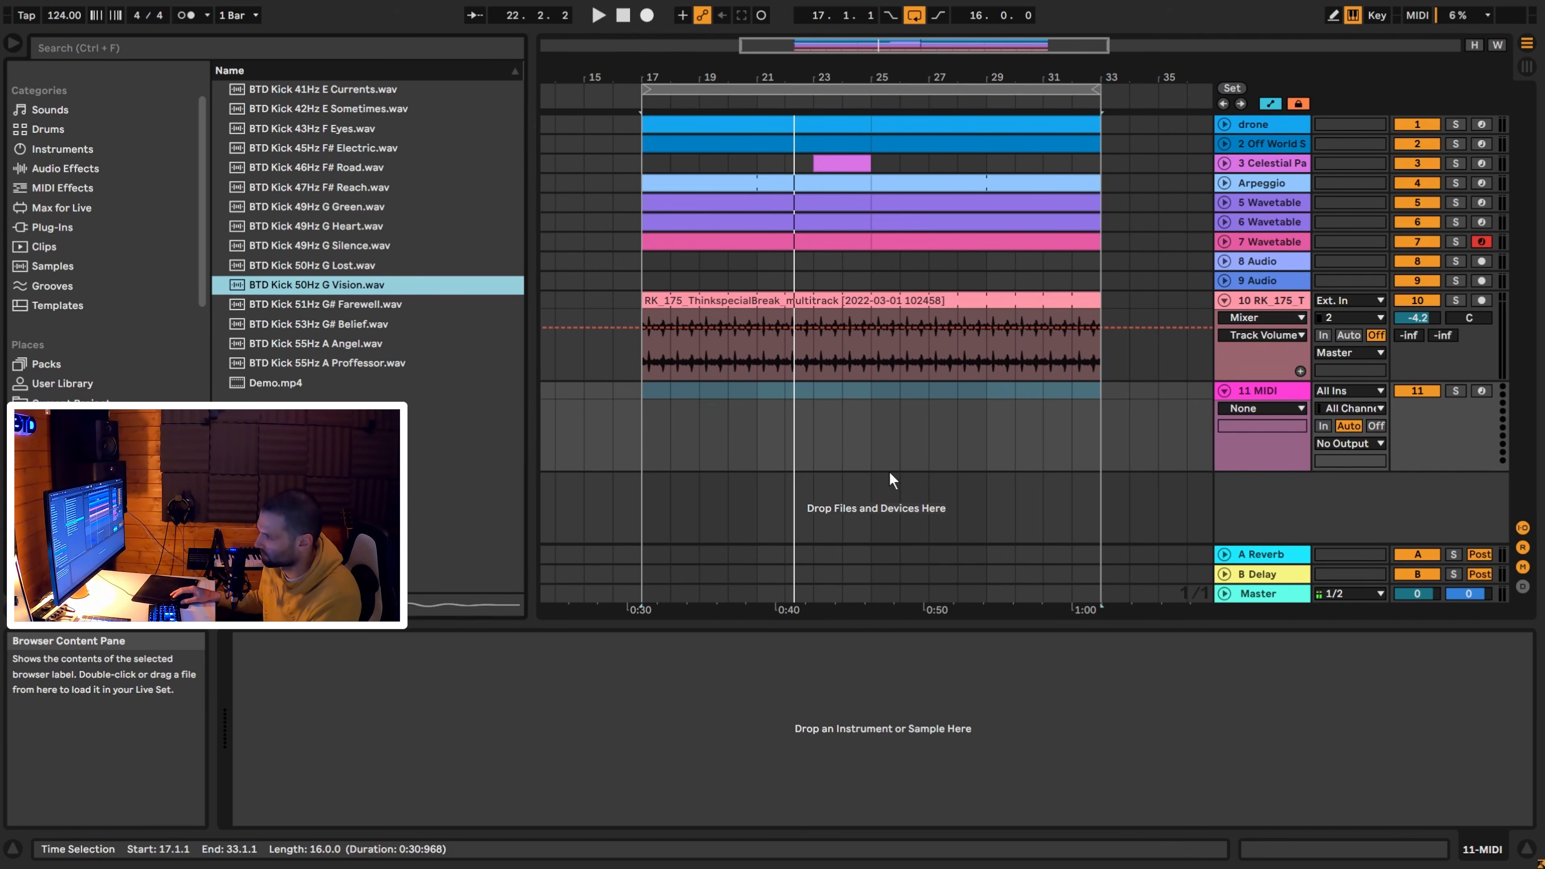
Create a one-bar MIDI clip at 17.1.1 on the new track and load BTD Kick 50Hz G Vision.wav as its instrument.
{"action": "left_click", "coordinate": [1275, 394]}
{"action": "left_click", "coordinate": [1275, 394]}
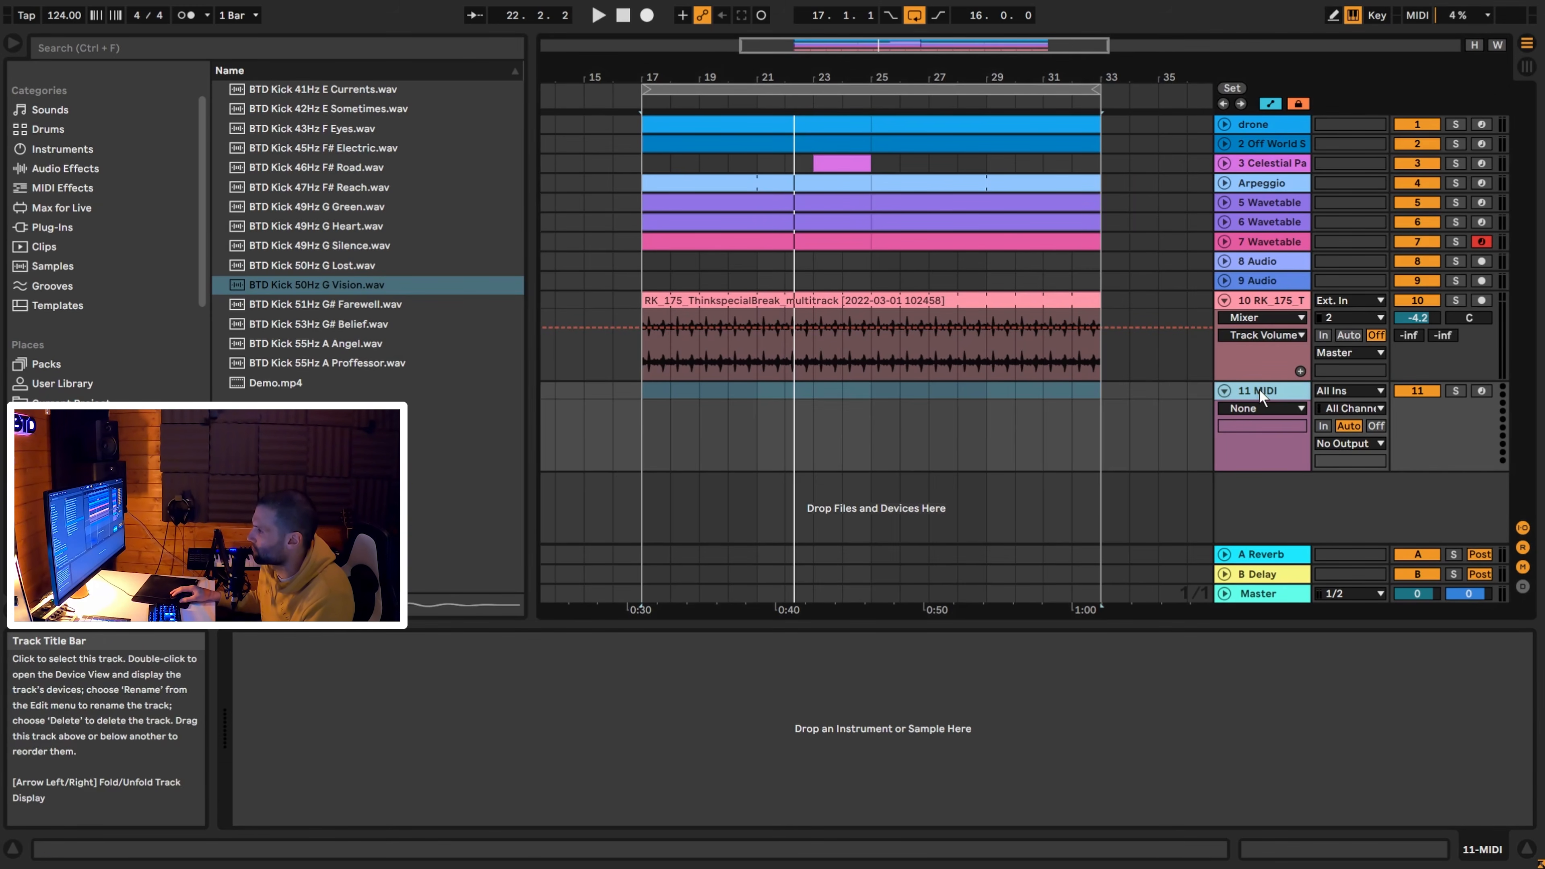
{"action": "double_click", "coordinate": [649, 399]}
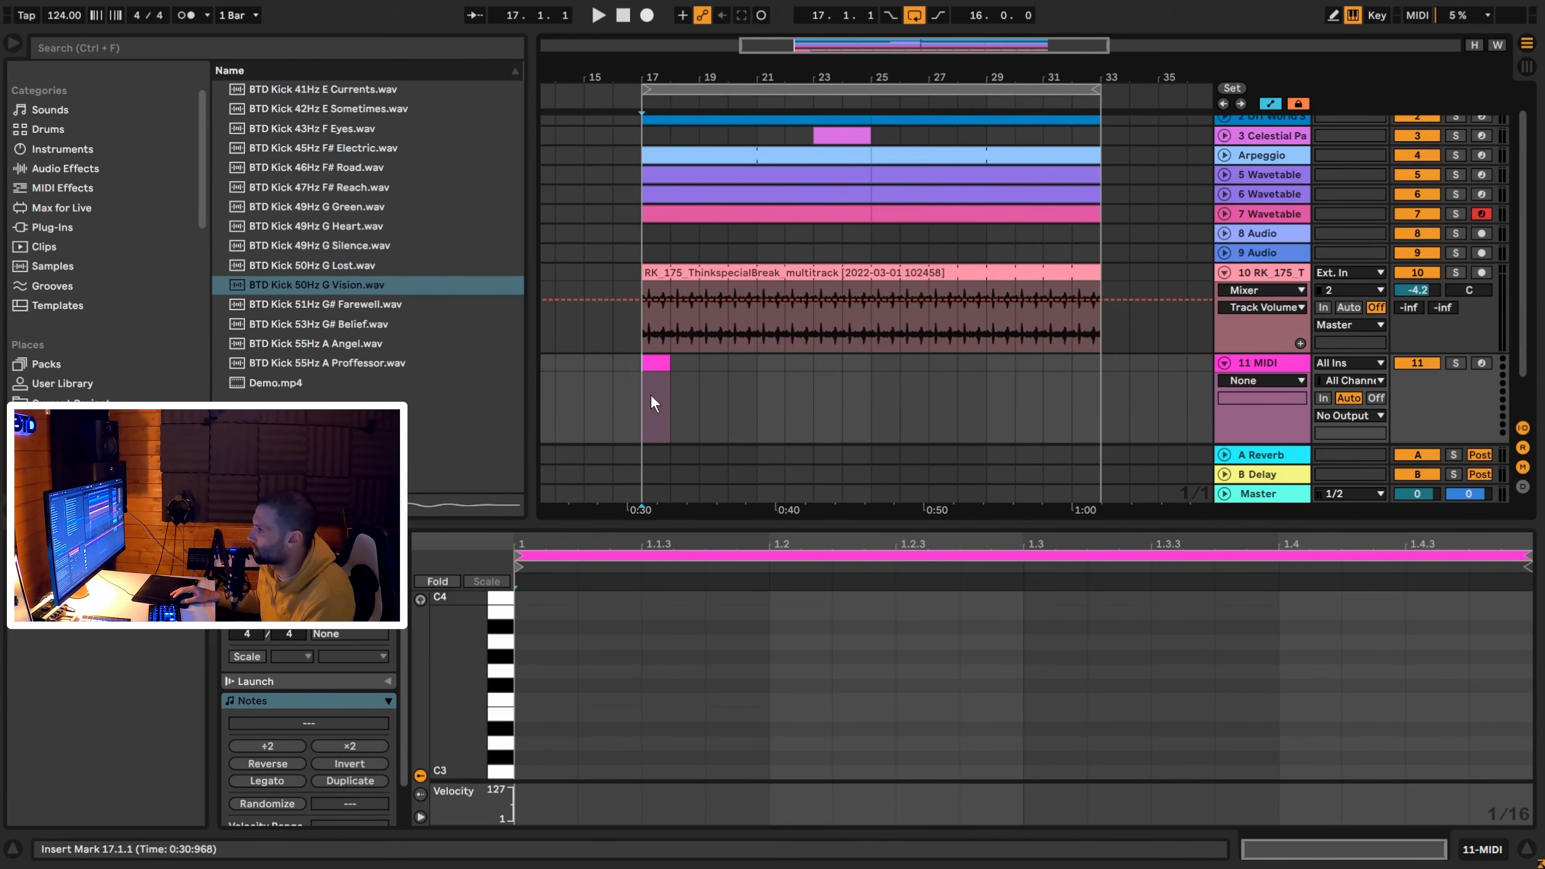
{"action": "double_click", "coordinate": [1260, 365]}
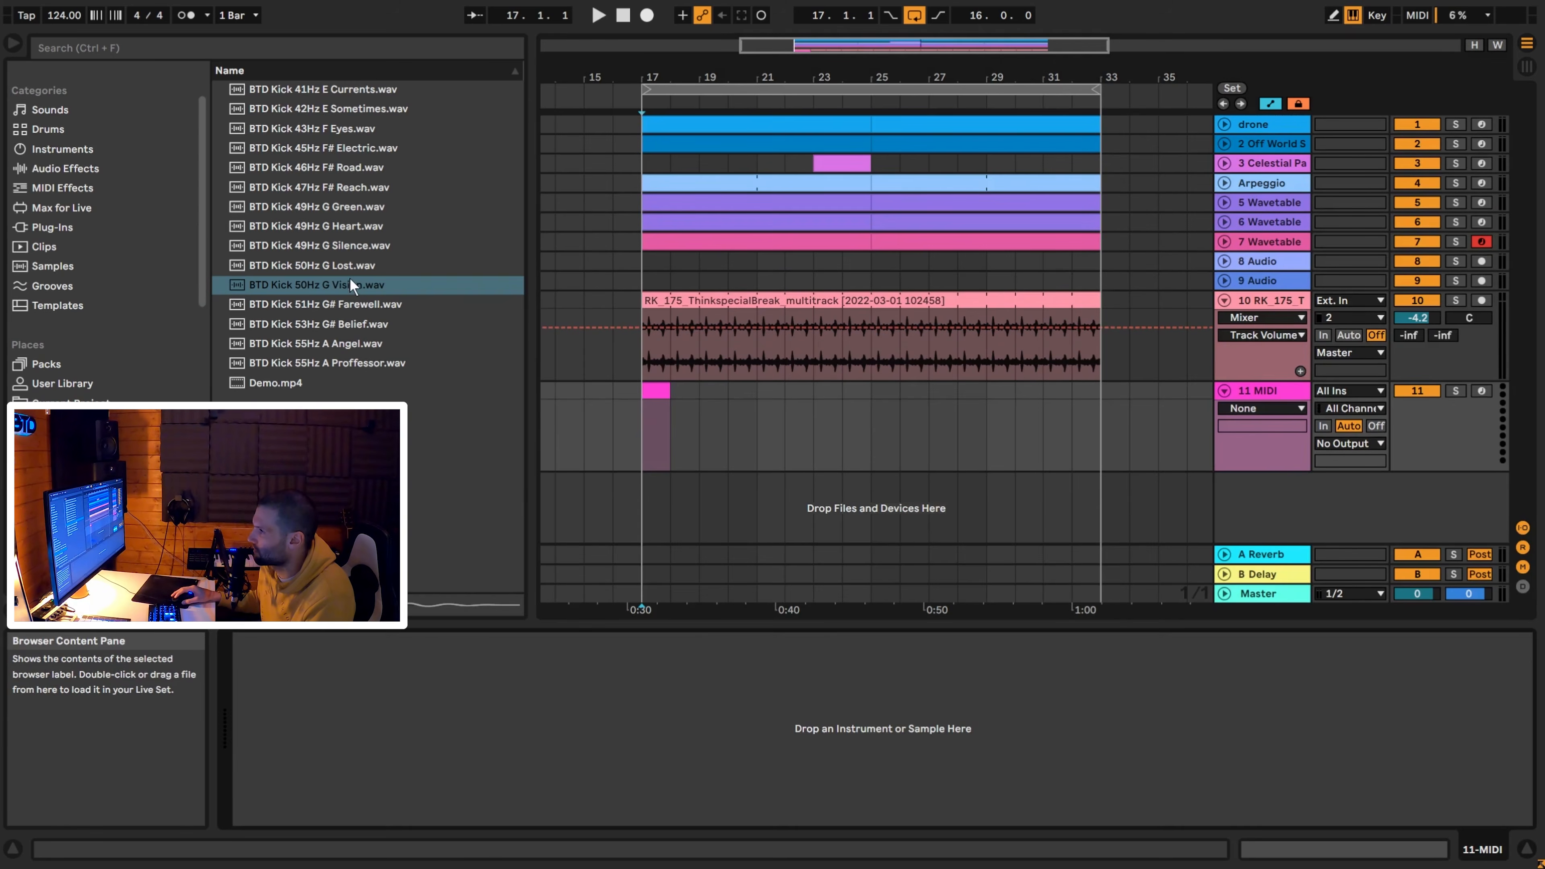
{"action": "left_click", "coordinate": [350, 292]}
{"action": "left_click_drag", "start_coordinate": [348, 292], "coordinate": [830, 435]}
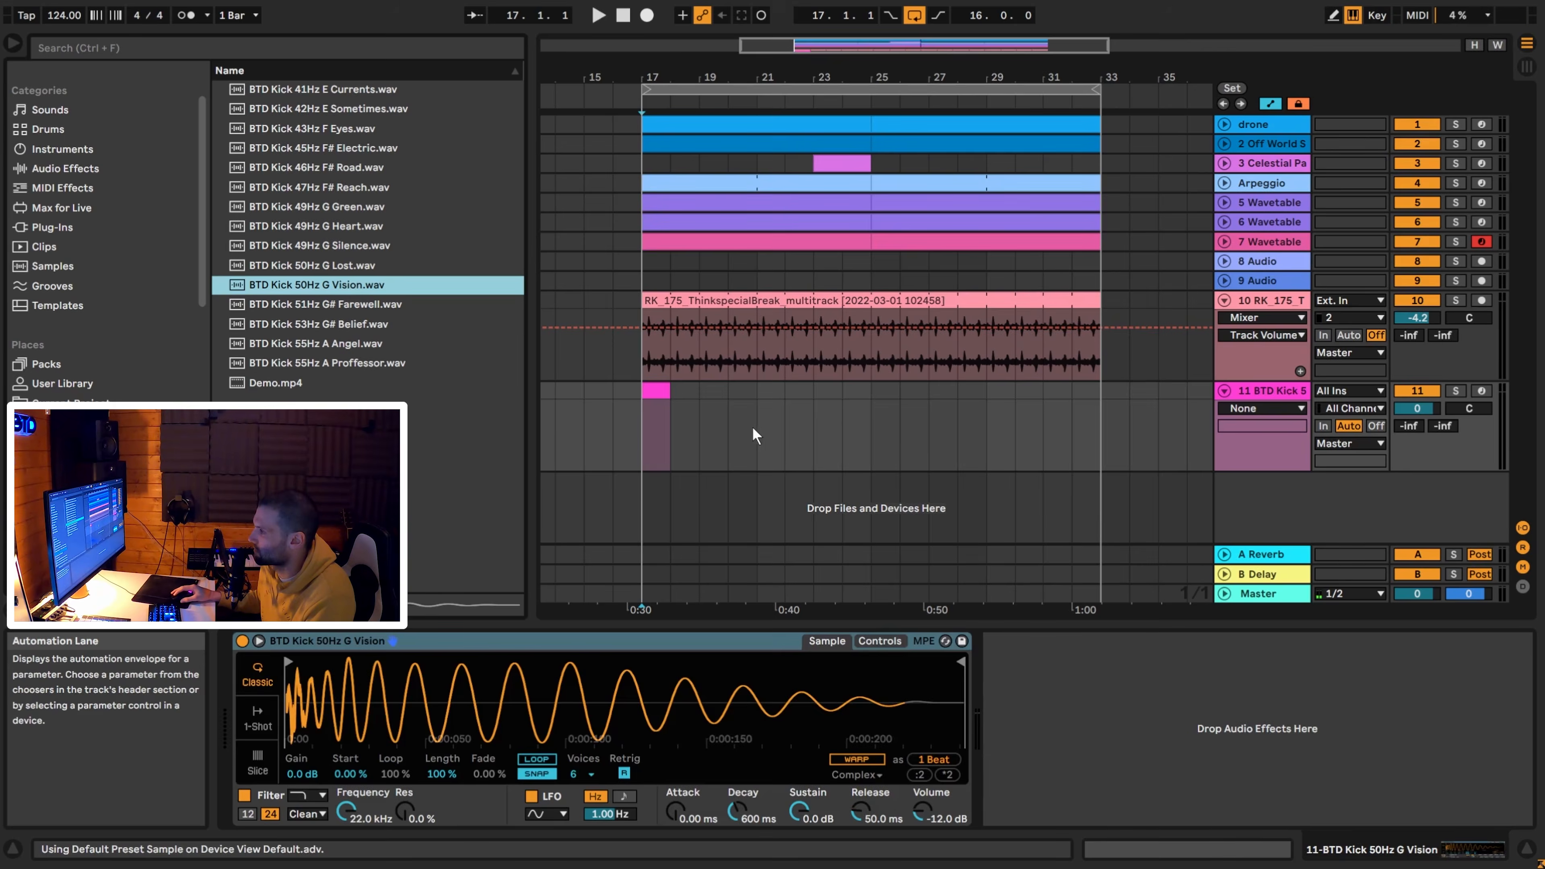
Add a C3 kick note spanning 1.1.1 to 1.1.3 in the new clip and audition it.
{"action": "key", "text": "space"}
{"action": "left_click", "coordinate": [563, 753]}
{"action": "scroll", "coordinate": [560, 752], "scroll_direction": "down", "scroll_amount": 1}
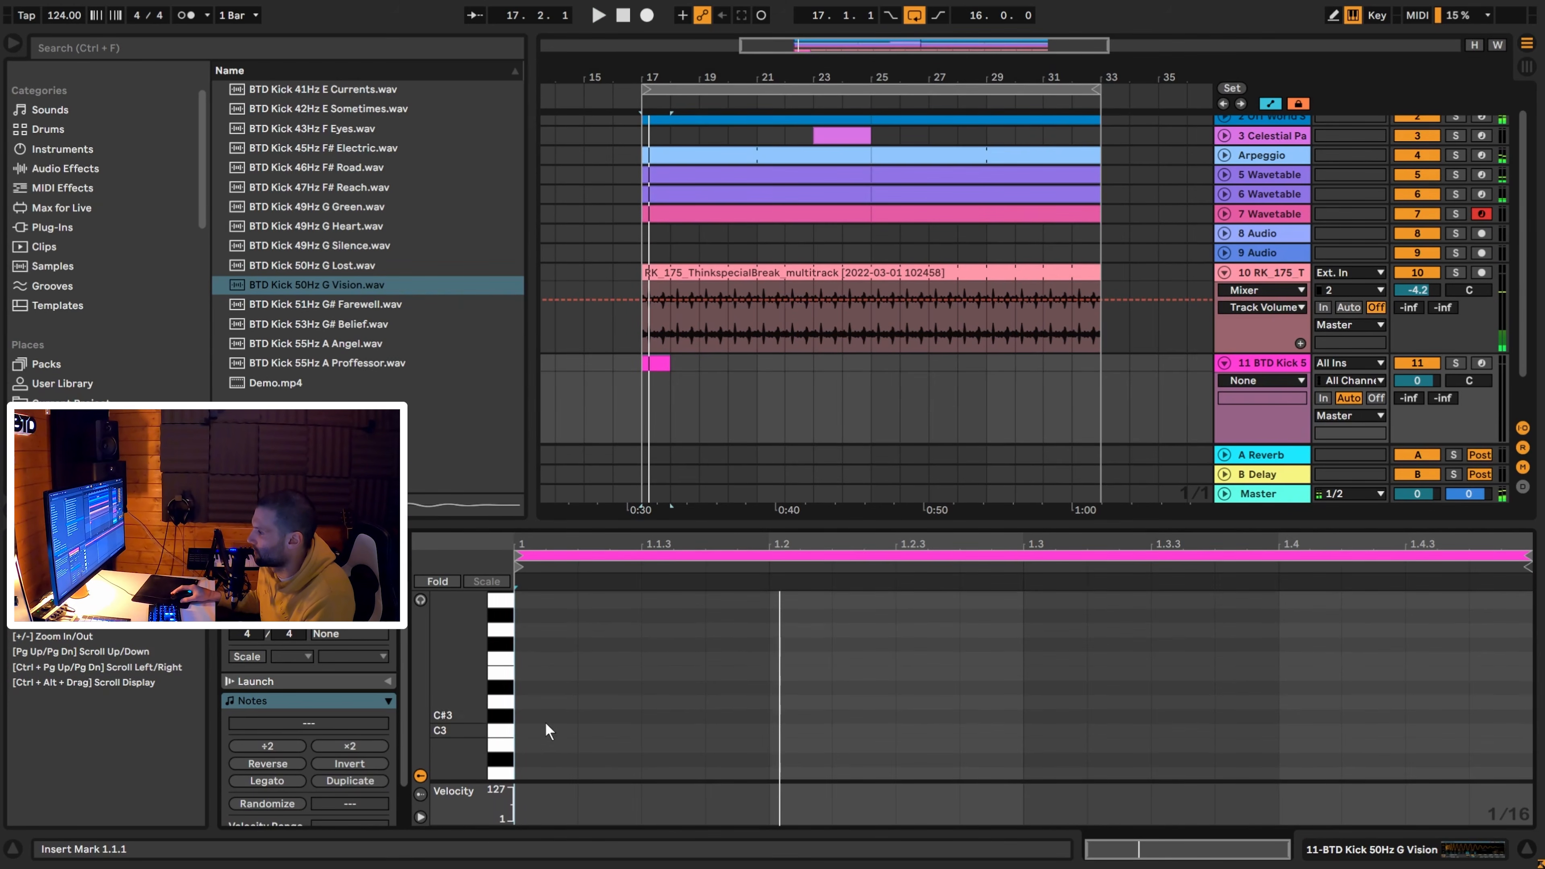
{"action": "double_click", "coordinate": [539, 734]}
{"action": "left_click_drag", "start_coordinate": [577, 734], "coordinate": [628, 733]}
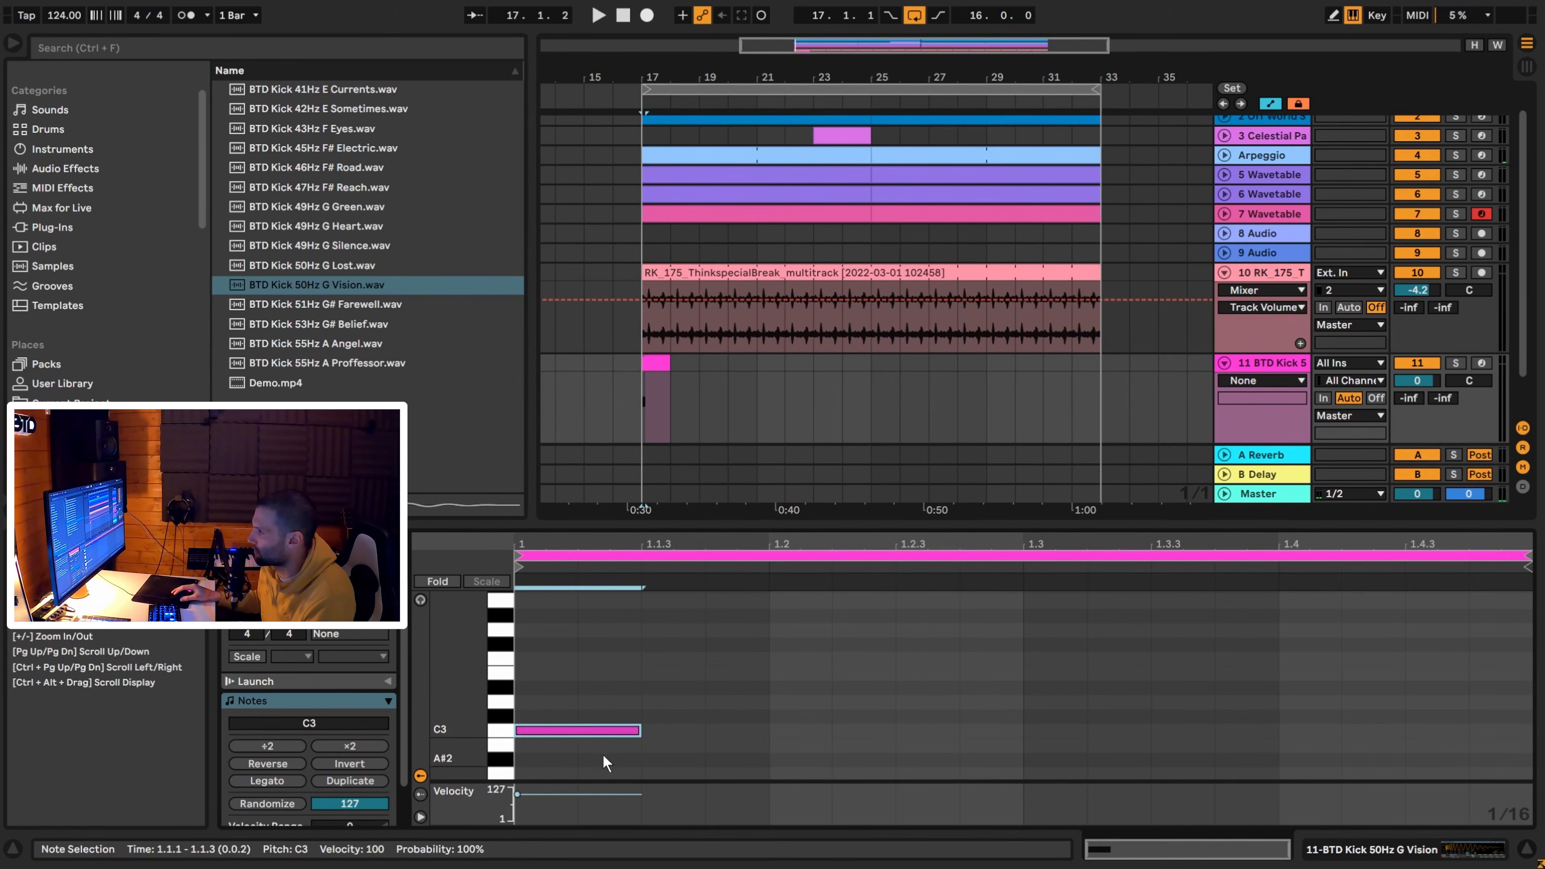
{"action": "key", "text": "space"}
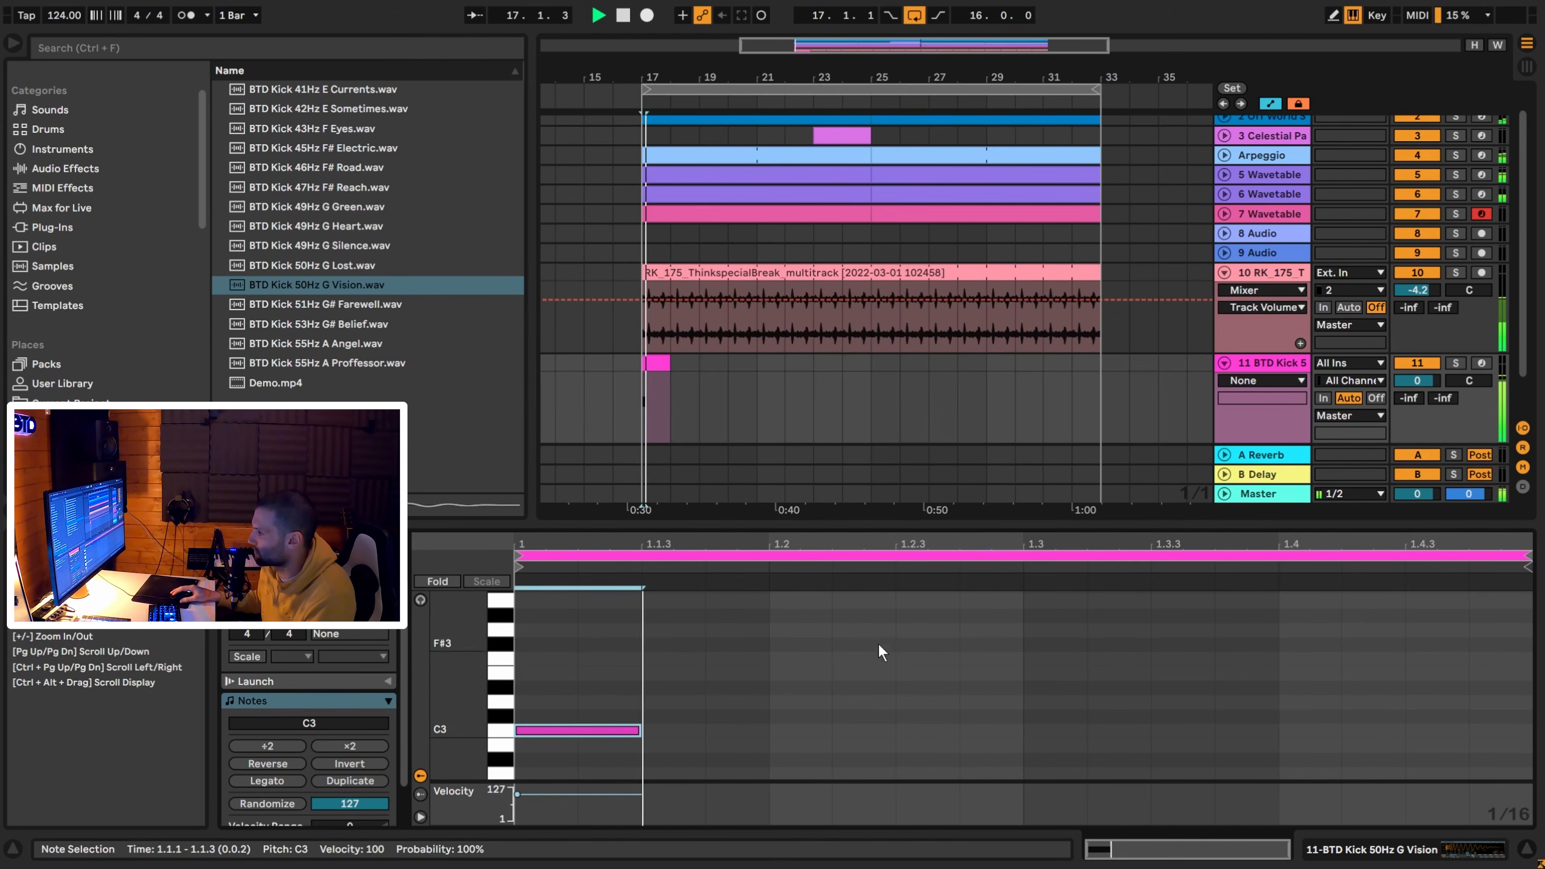
{"action": "key", "text": "space"}
Copy the C3 kick note to 1.3.3 and audition the two-hit pattern.
{"action": "left_click_drag", "start_coordinate": [627, 732], "coordinate": [1274, 739]}
{"action": "key", "text": "space"}
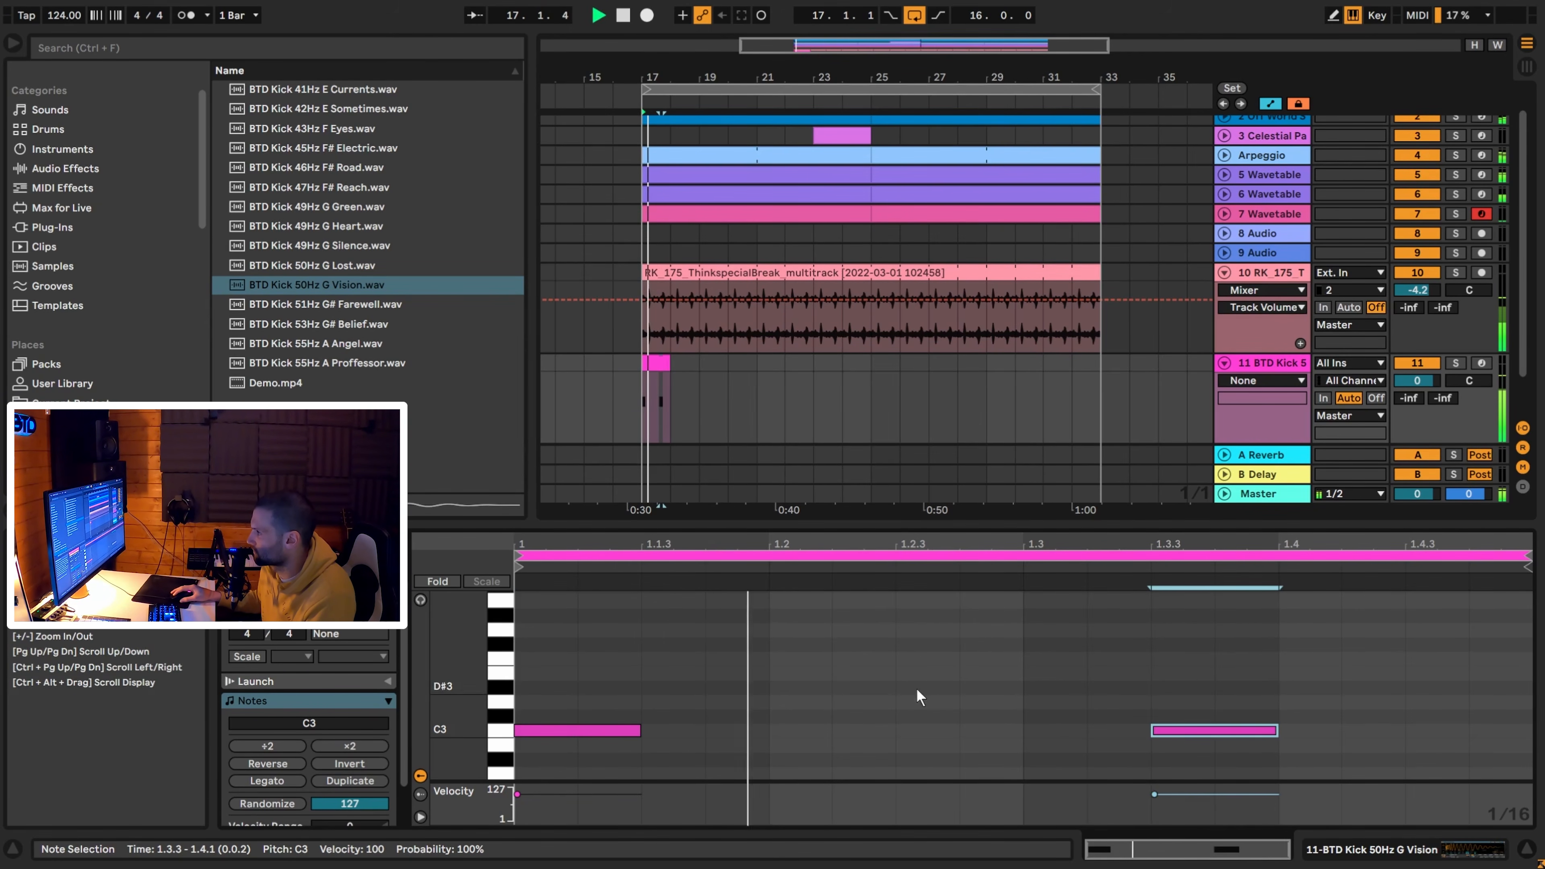
{"action": "key", "text": "space"}
Extend the looped kick clip to bar 33 and place the playback start at 17.1.1.
{"action": "left_click", "coordinate": [655, 362]}
{"action": "left_click_drag", "start_coordinate": [666, 361], "coordinate": [1101, 362]}
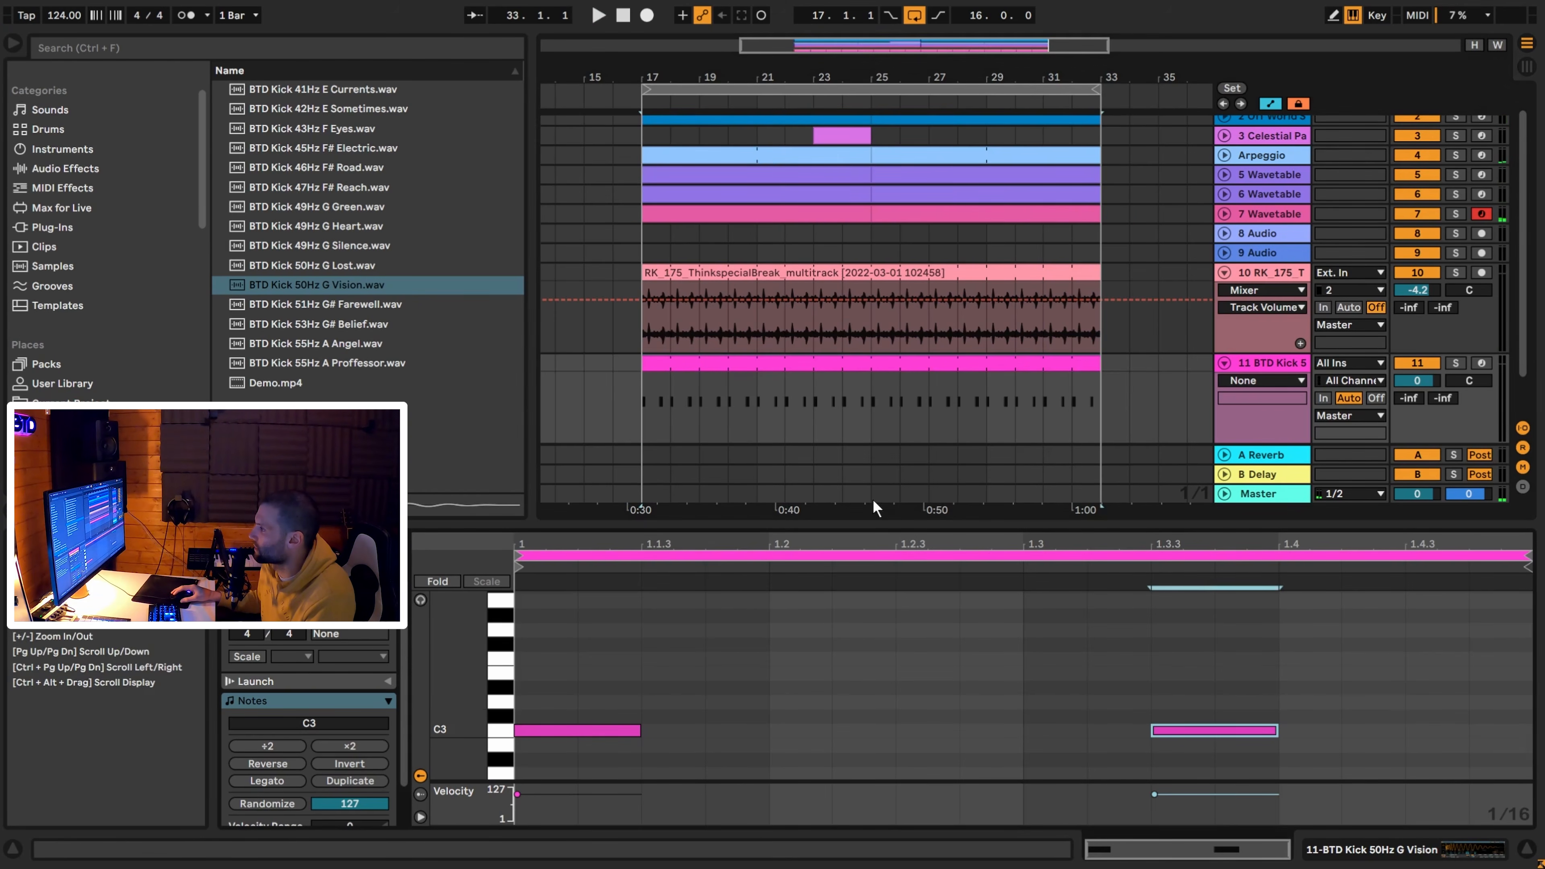
{"action": "left_click", "coordinate": [641, 396]}
Audition the kick with the other tracks and lower the kick track's volume to -4.1 dB.
{"action": "key", "text": "space"}
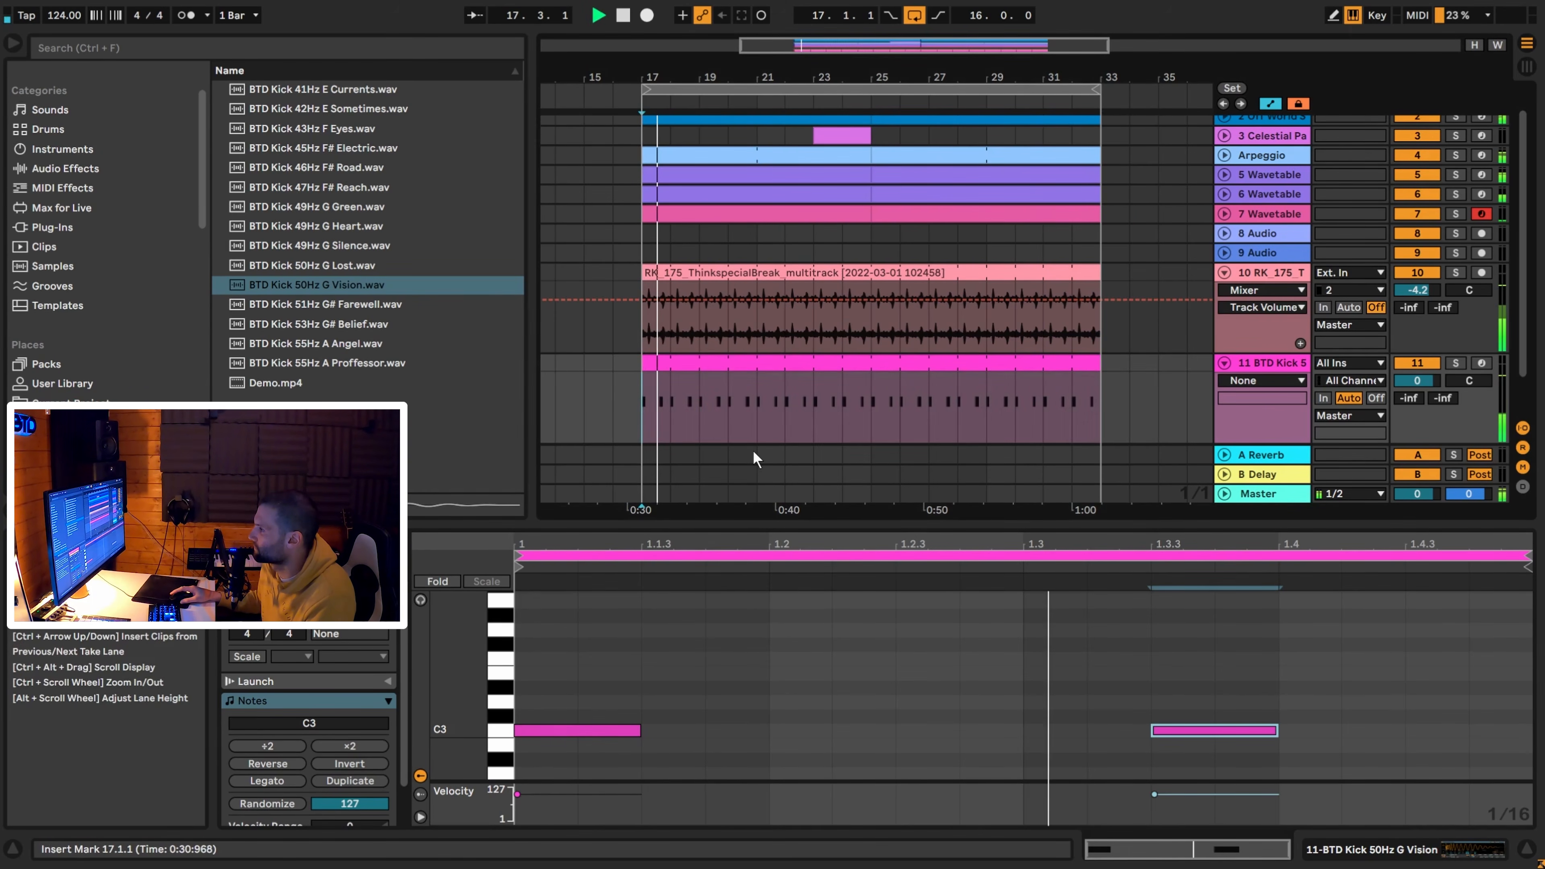
{"action": "left_click_drag", "start_coordinate": [1416, 380], "coordinate": [1416, 396]}
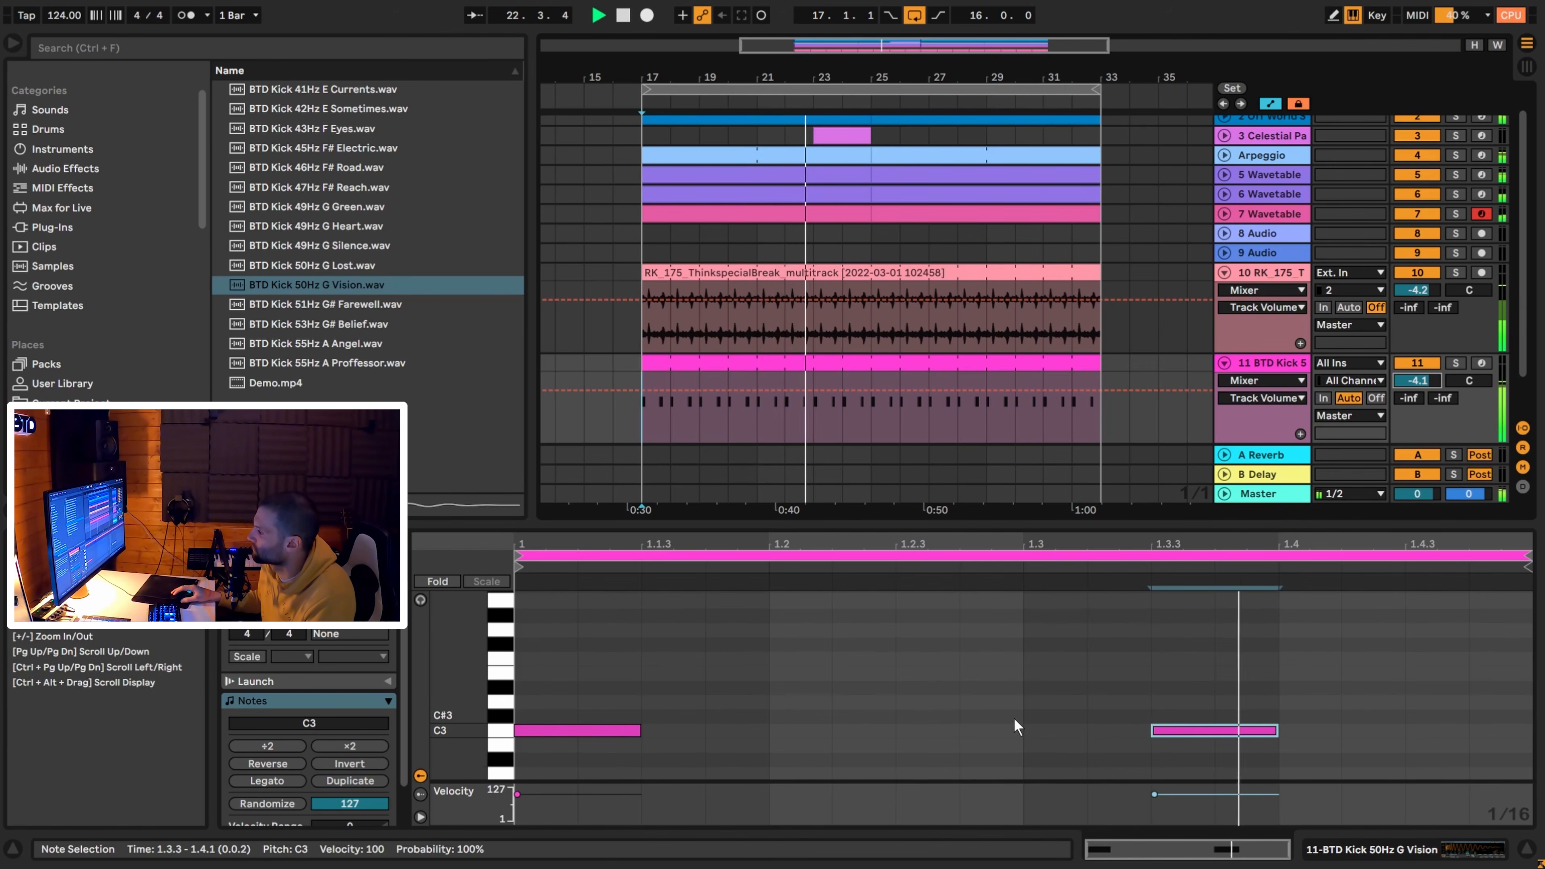
{"action": "left_click", "coordinate": [694, 723]}
{"action": "key", "text": "space"}
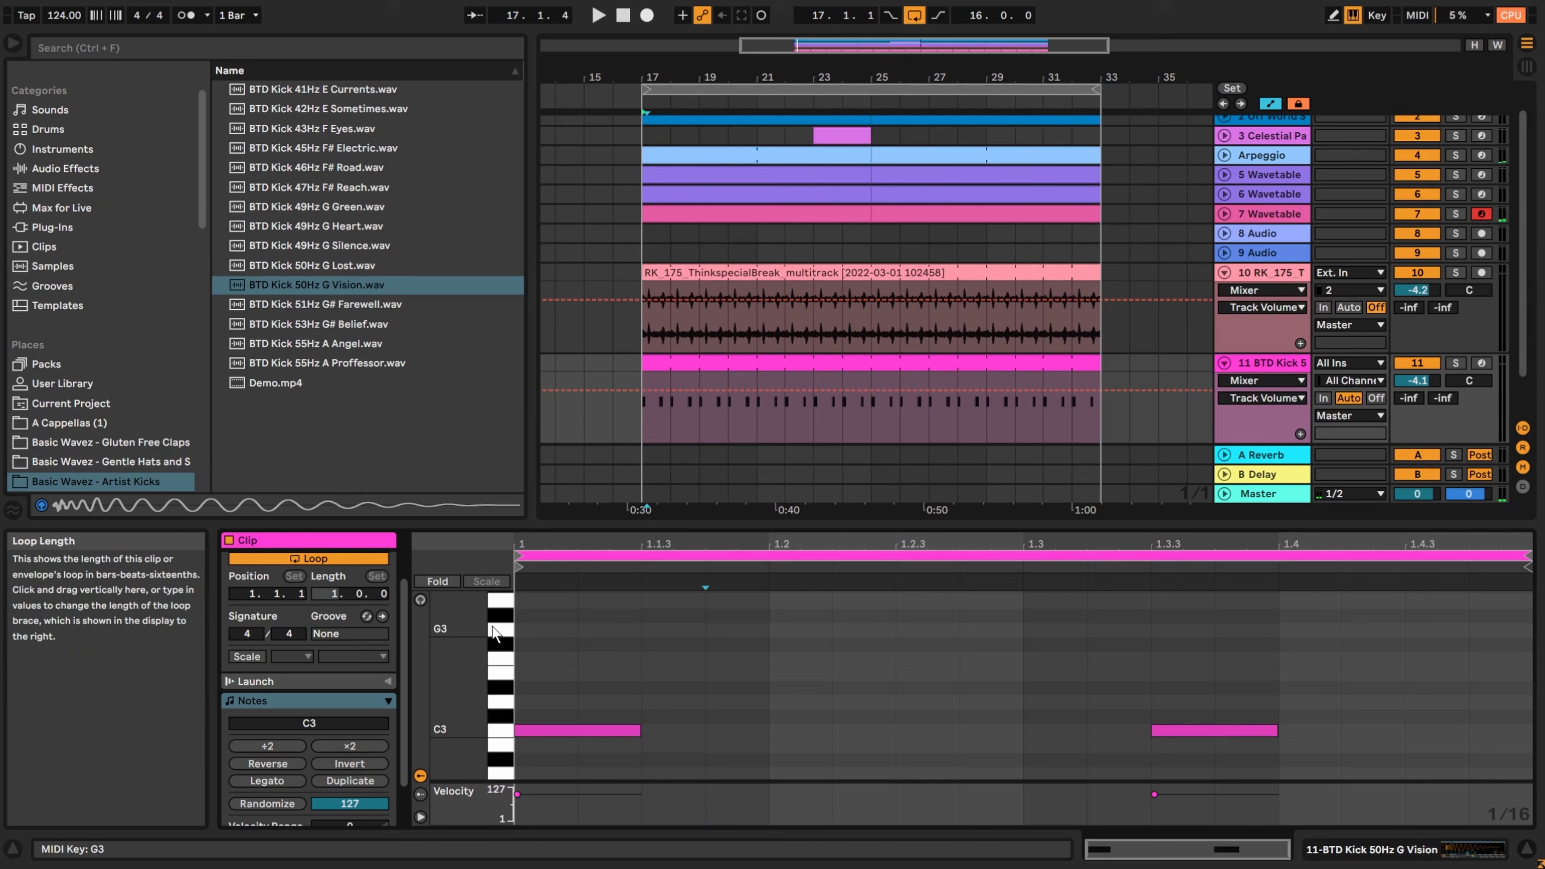
Set the kick clip's loop length to 4 bars and duplicate the first bar's notes into bars 2, 3 and 4.
{"action": "type", "text": "4"}
{"action": "key", "text": "Return"}
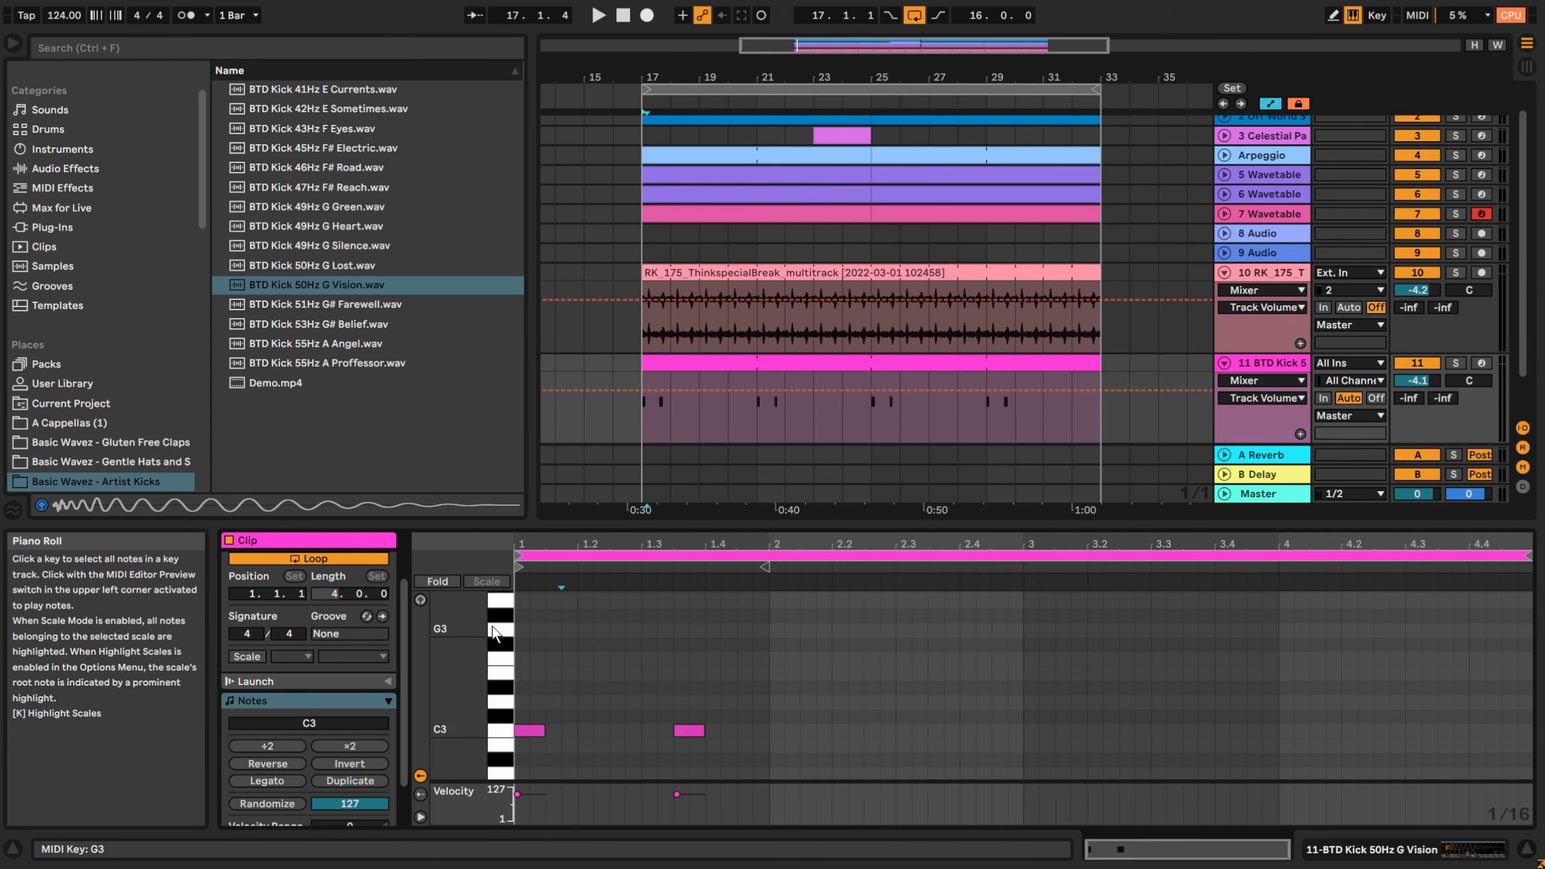
{"action": "left_click_drag", "start_coordinate": [517, 692], "coordinate": [770, 755]}
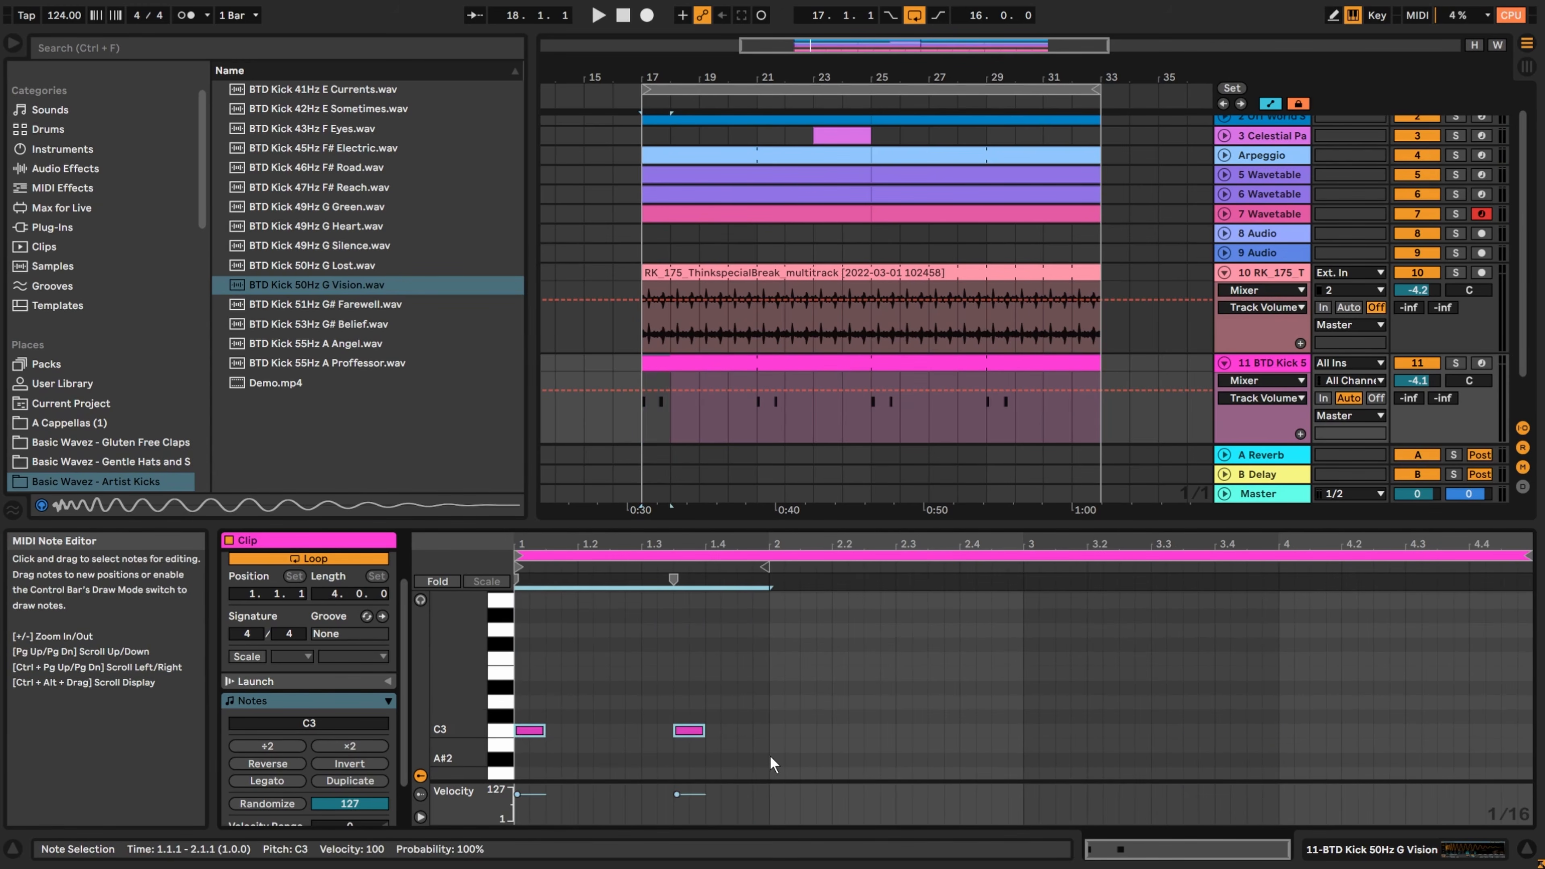
{"action": "key", "text": "ctrl+d"}
{"action": "key", "text": "ctrl+d"}
{"action": "key", "text": "ctrl+d"}
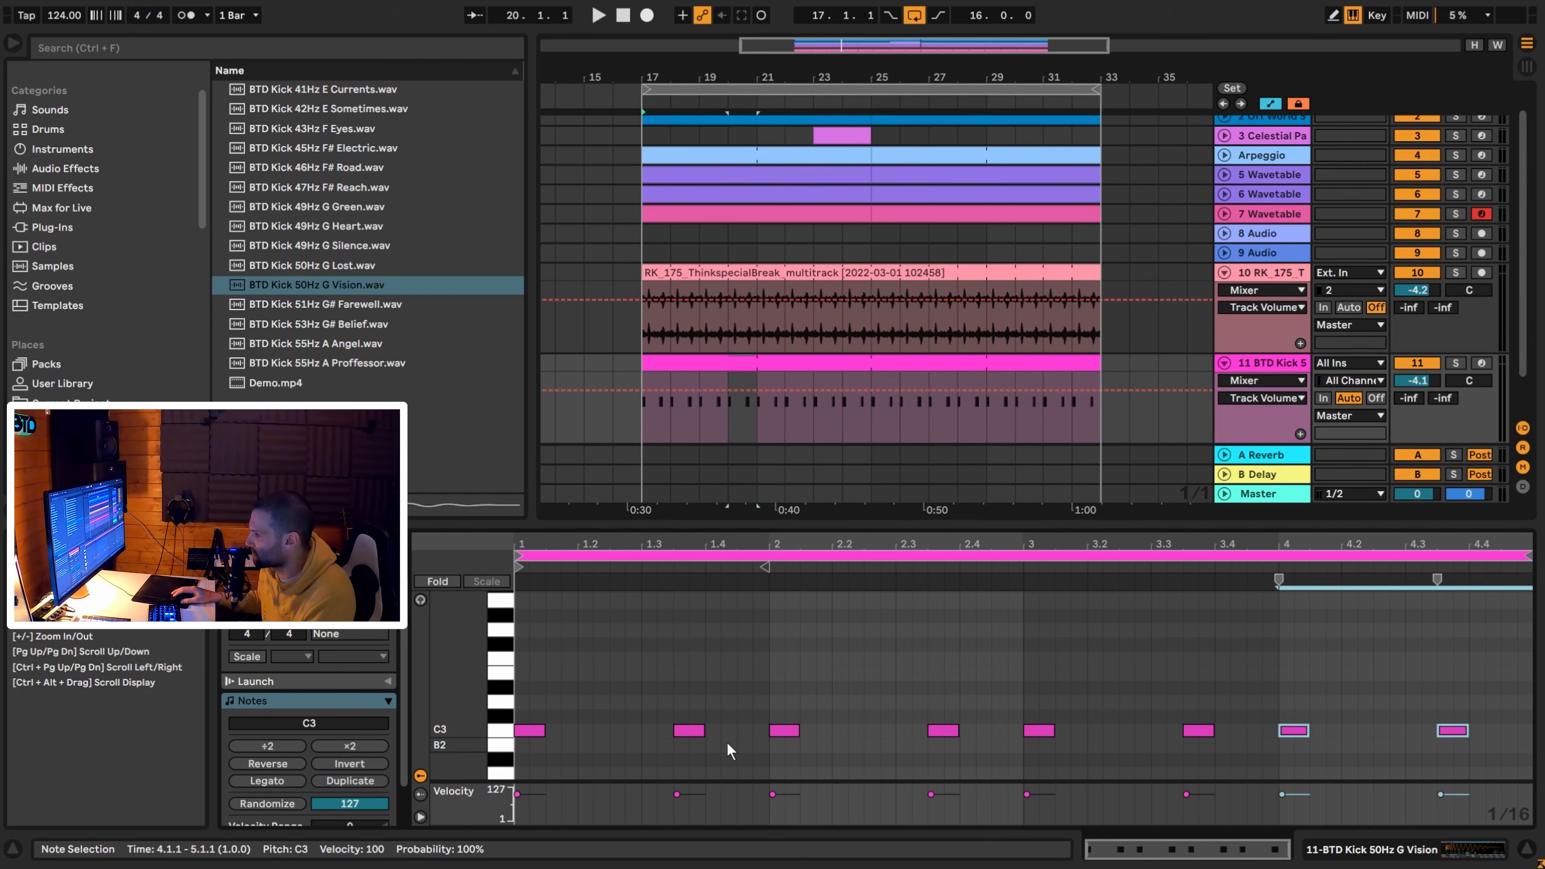
Add a sixteenth C3 ghost kick at 1.4.4 with velocity 49 and audition the pattern.
{"action": "left_click", "coordinate": [758, 729]}
{"action": "double_click", "coordinate": [760, 730]}
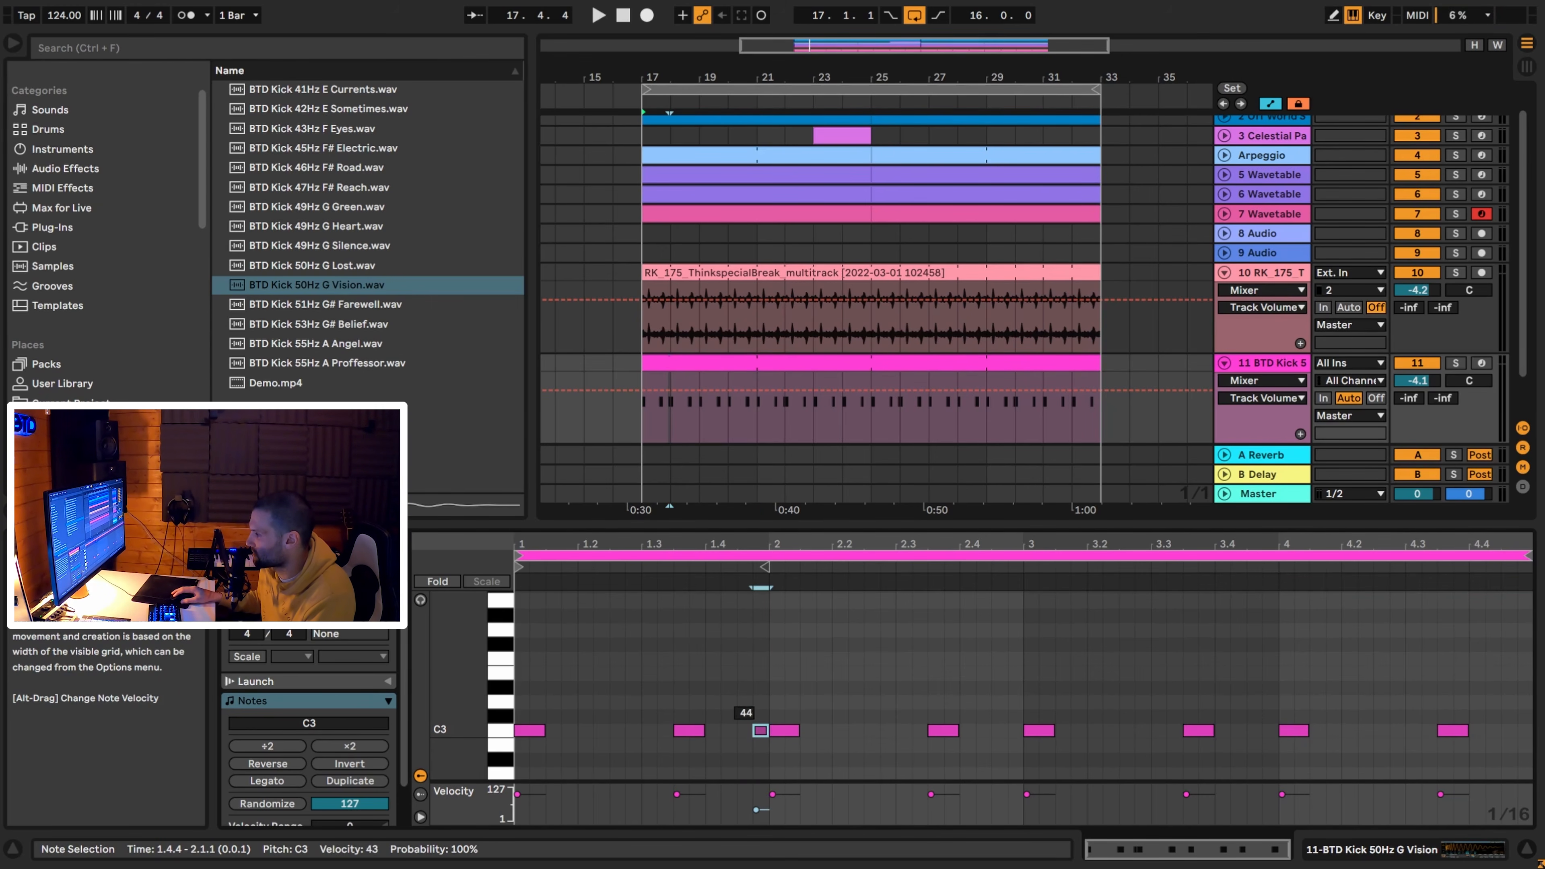
{"action": "key", "text": "space"}
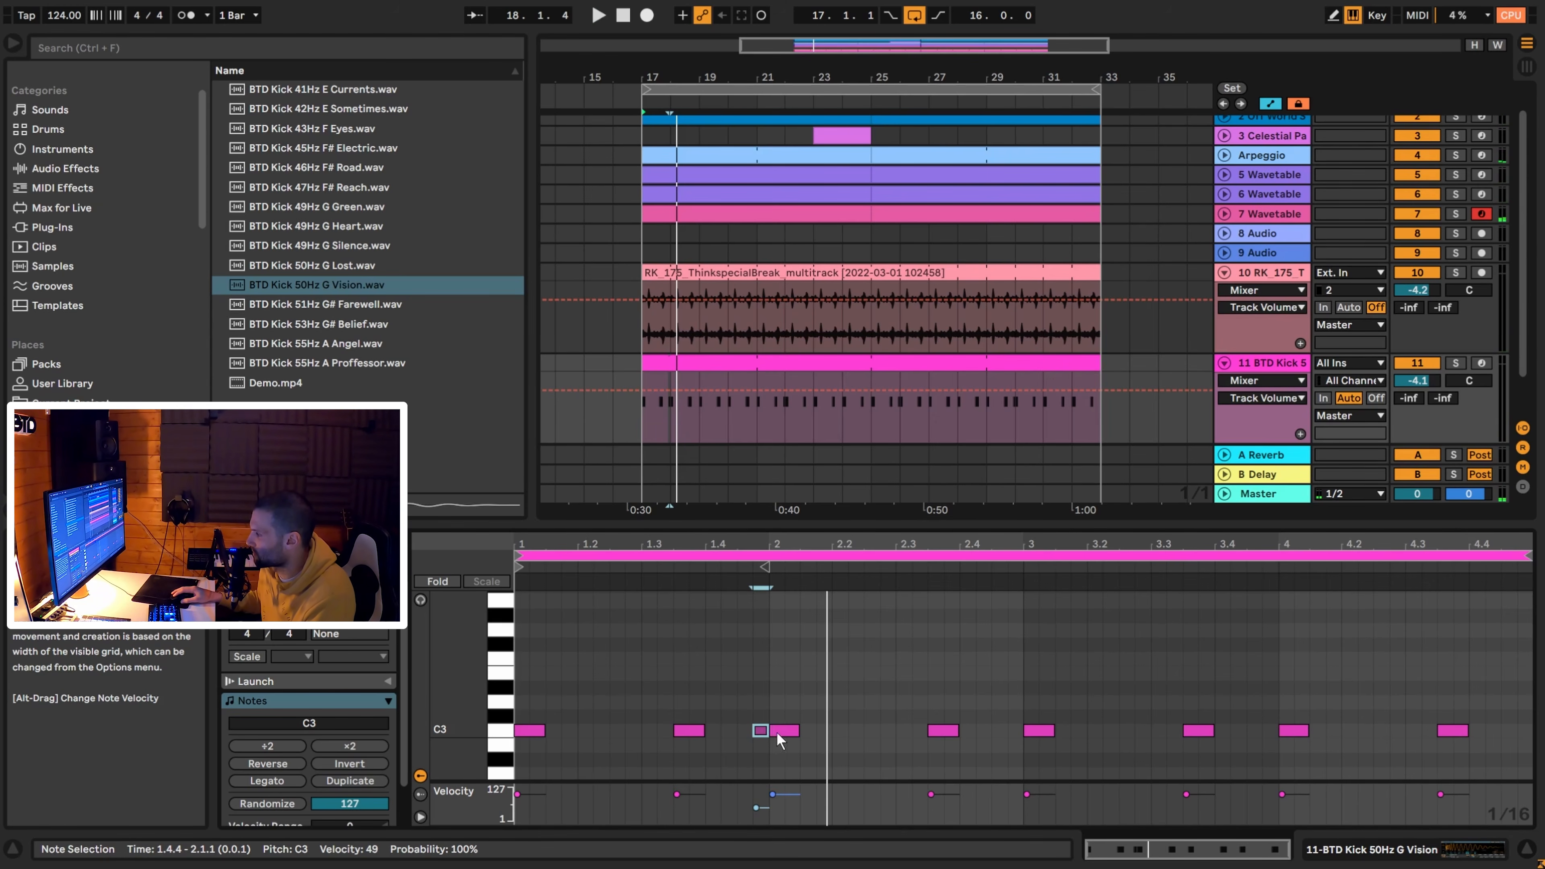
{"action": "key", "text": "space"}
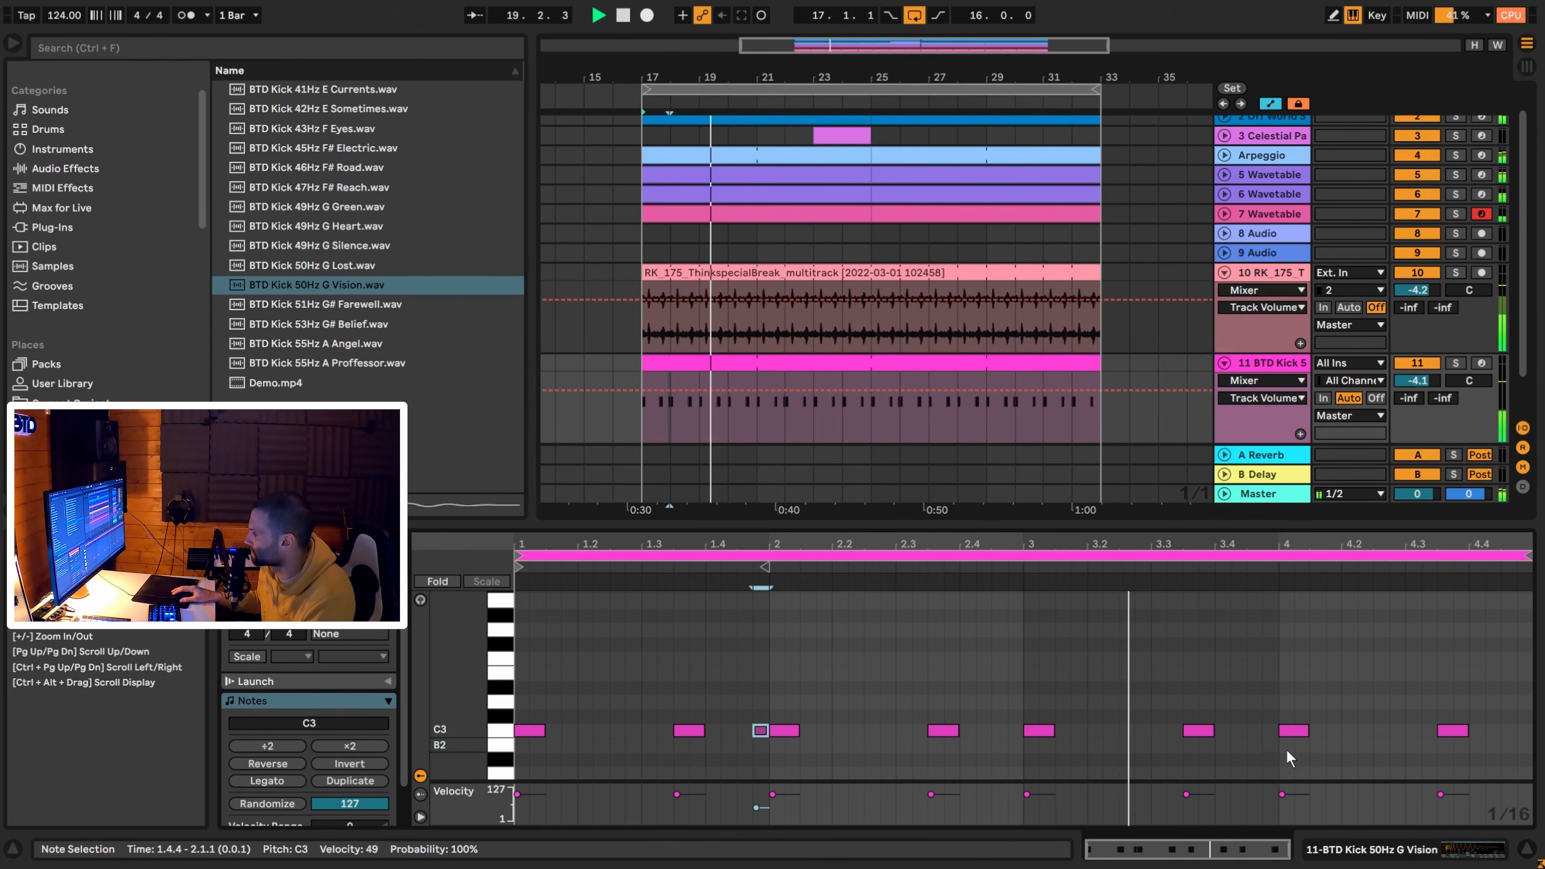
Add a sixteenth C3 ghost kick at 3.4.4 with velocity 55 and audition the pattern.
{"action": "key", "text": "space"}
{"action": "left_click", "coordinate": [1271, 731]}
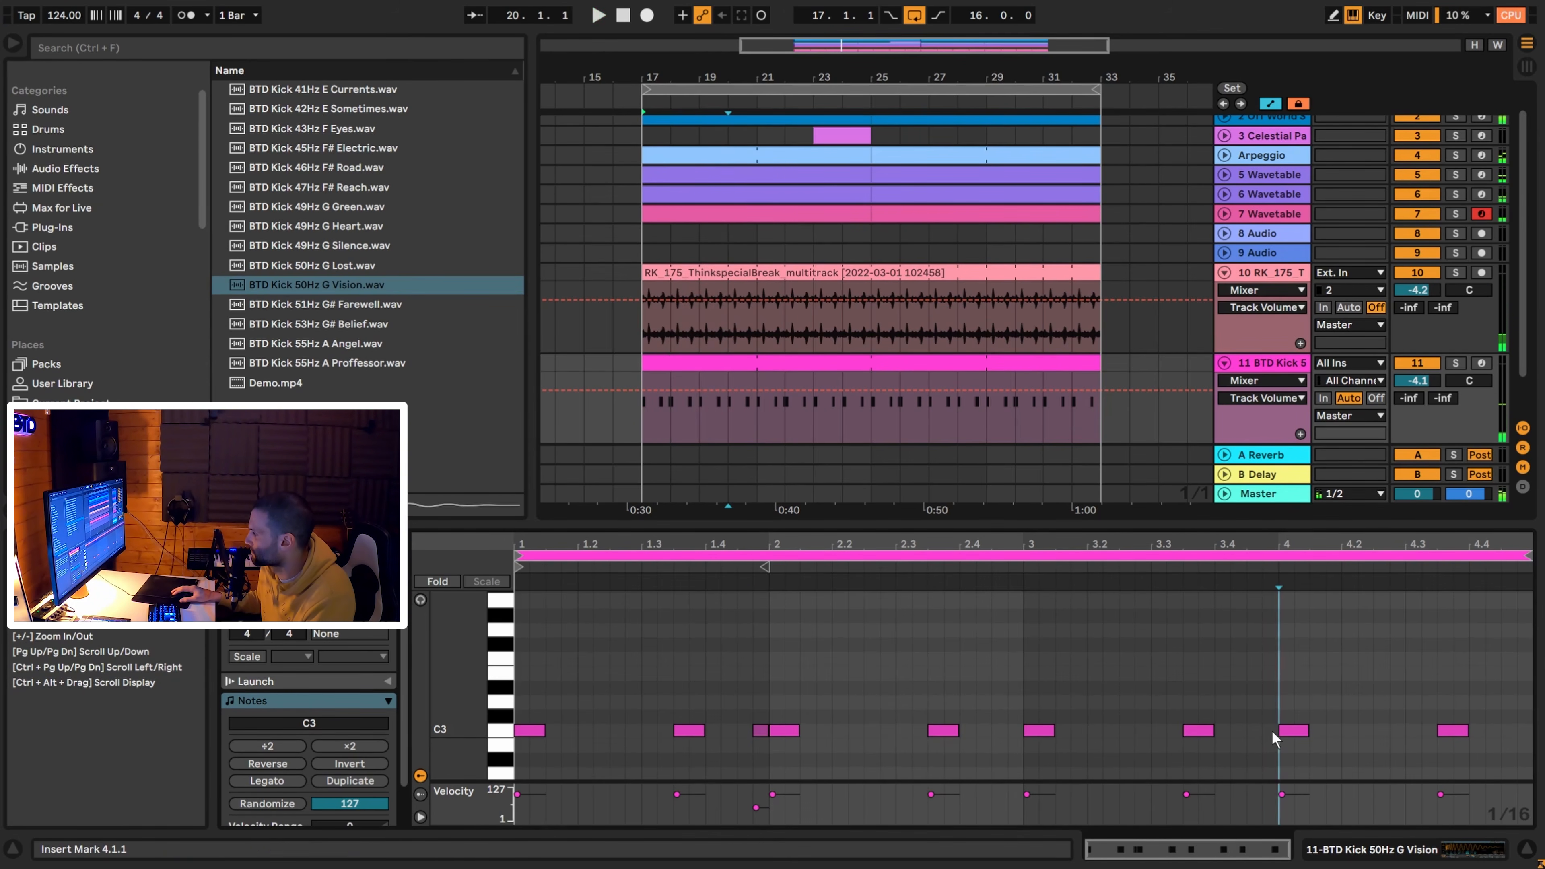
{"action": "key", "text": "ctrl+v"}
{"action": "left_click_drag", "start_coordinate": [1271, 731], "coordinate": [1271, 738]}
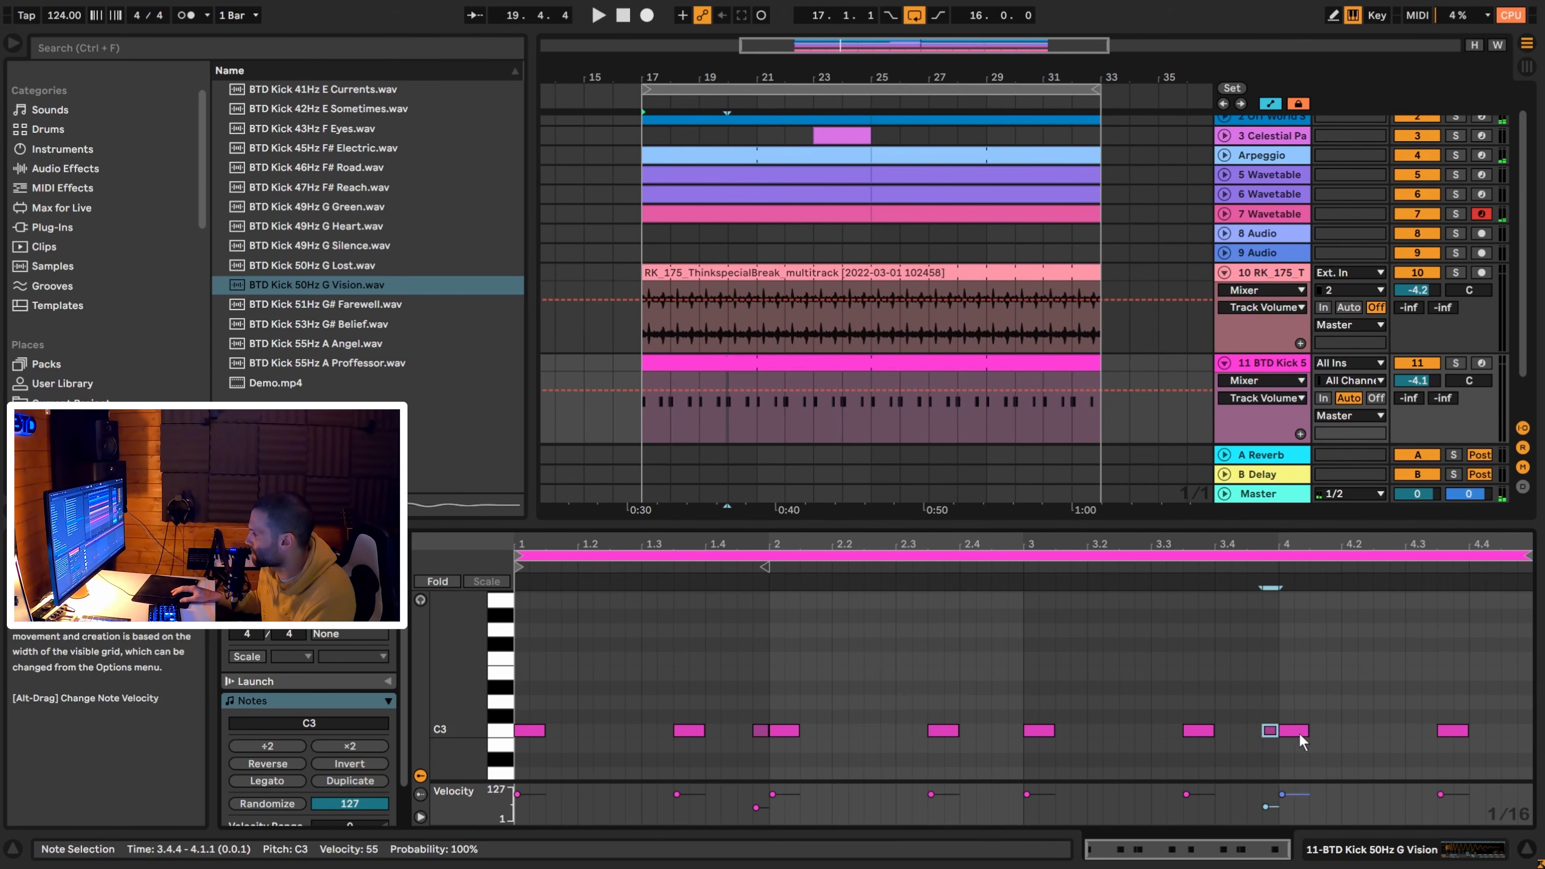
{"action": "key", "text": "space"}
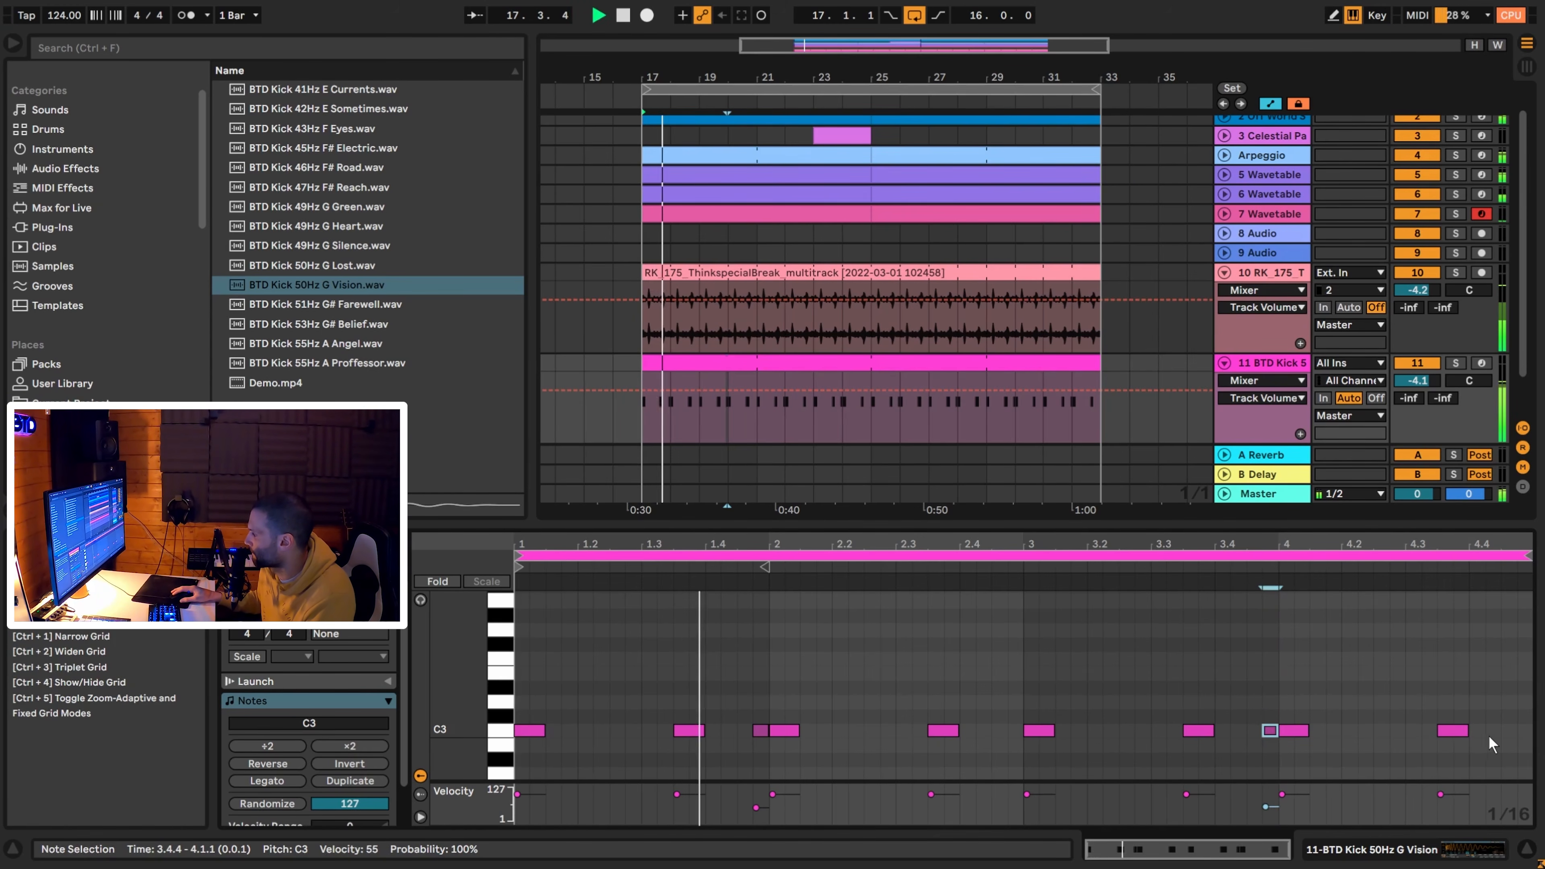
Add another C3 ghost kick at 4.4.2 with velocity 62 and audition the arrangement from 17.1.1.
{"action": "key", "text": "space"}
{"action": "left_click", "coordinate": [1492, 730]}
{"action": "key", "text": "ctrl+v"}
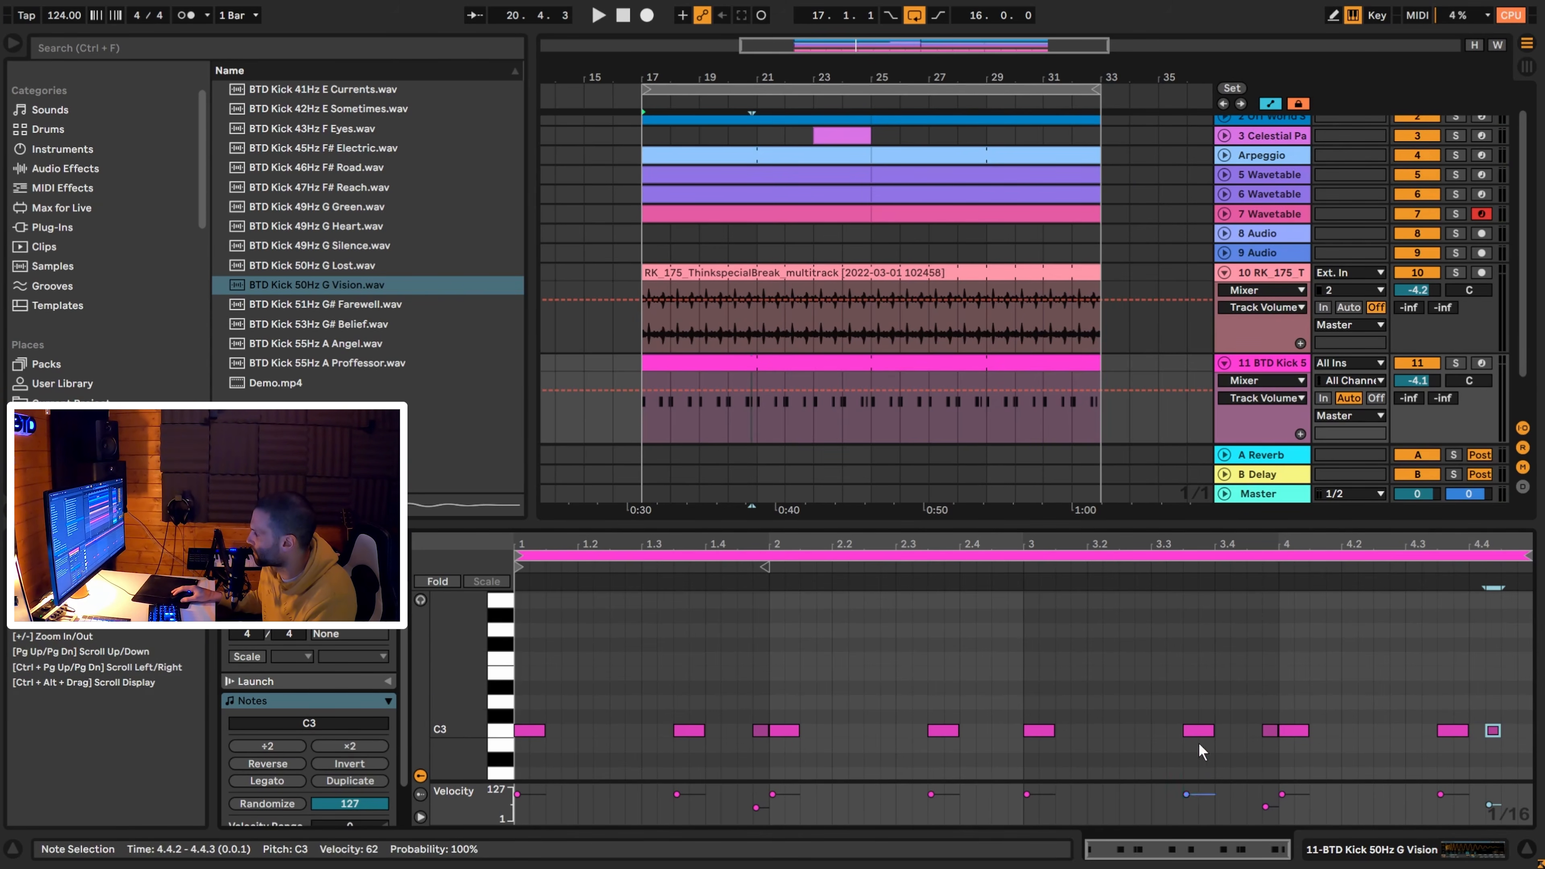
{"action": "left_click", "coordinate": [652, 410]}
{"action": "key", "text": "space"}
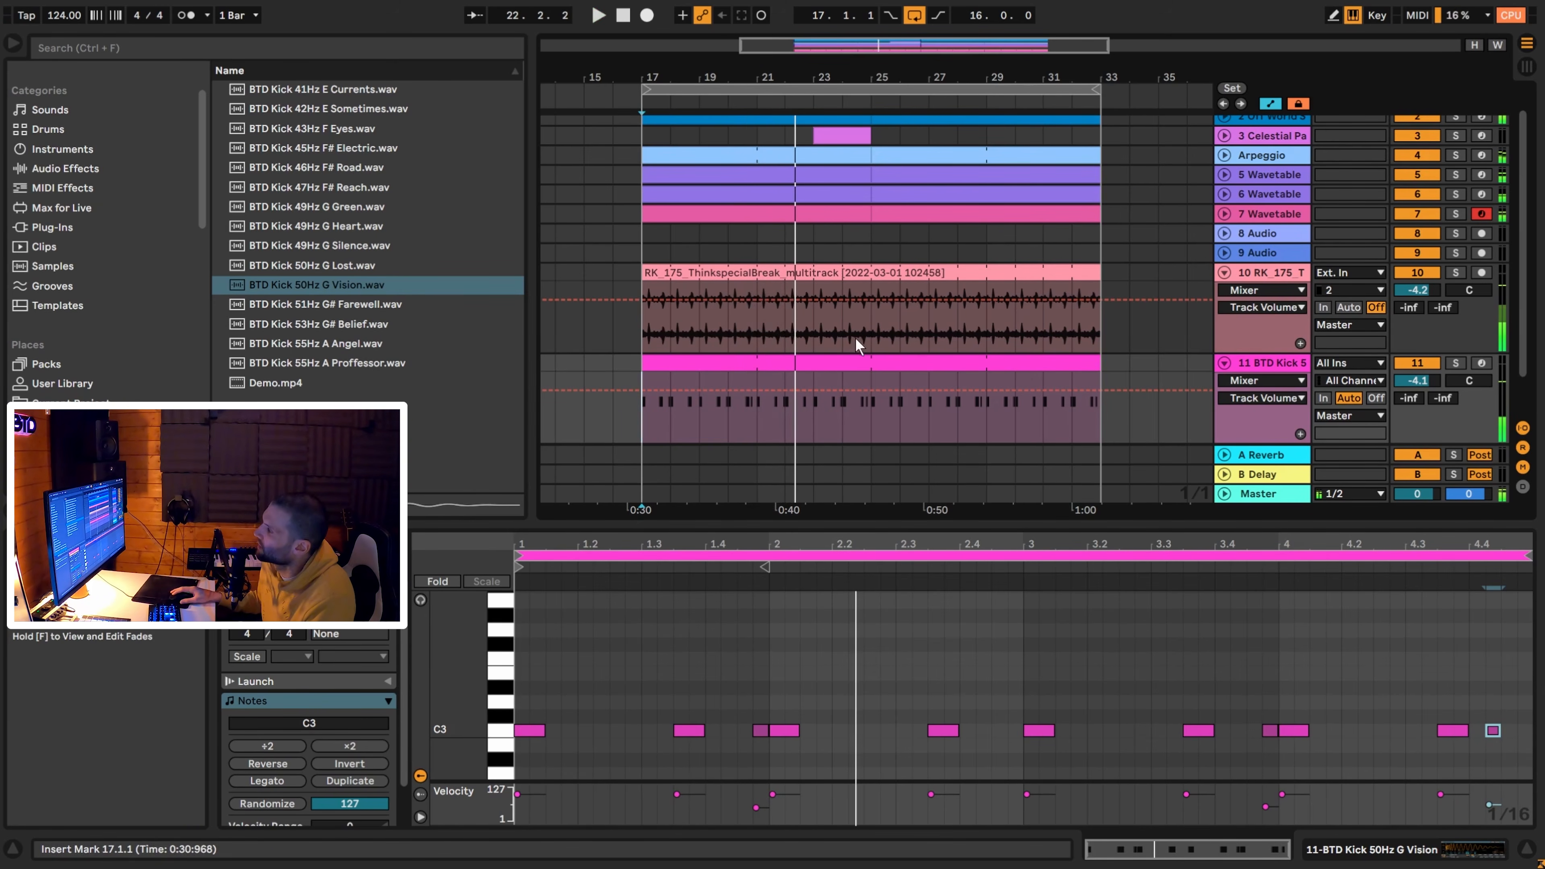
Search the sample folders for "18 PML DPV5" and preview the deep, tech and misc kicks in the Deep Premium Vol 5.2 pack.
{"action": "left_click", "coordinate": [1246, 364]}
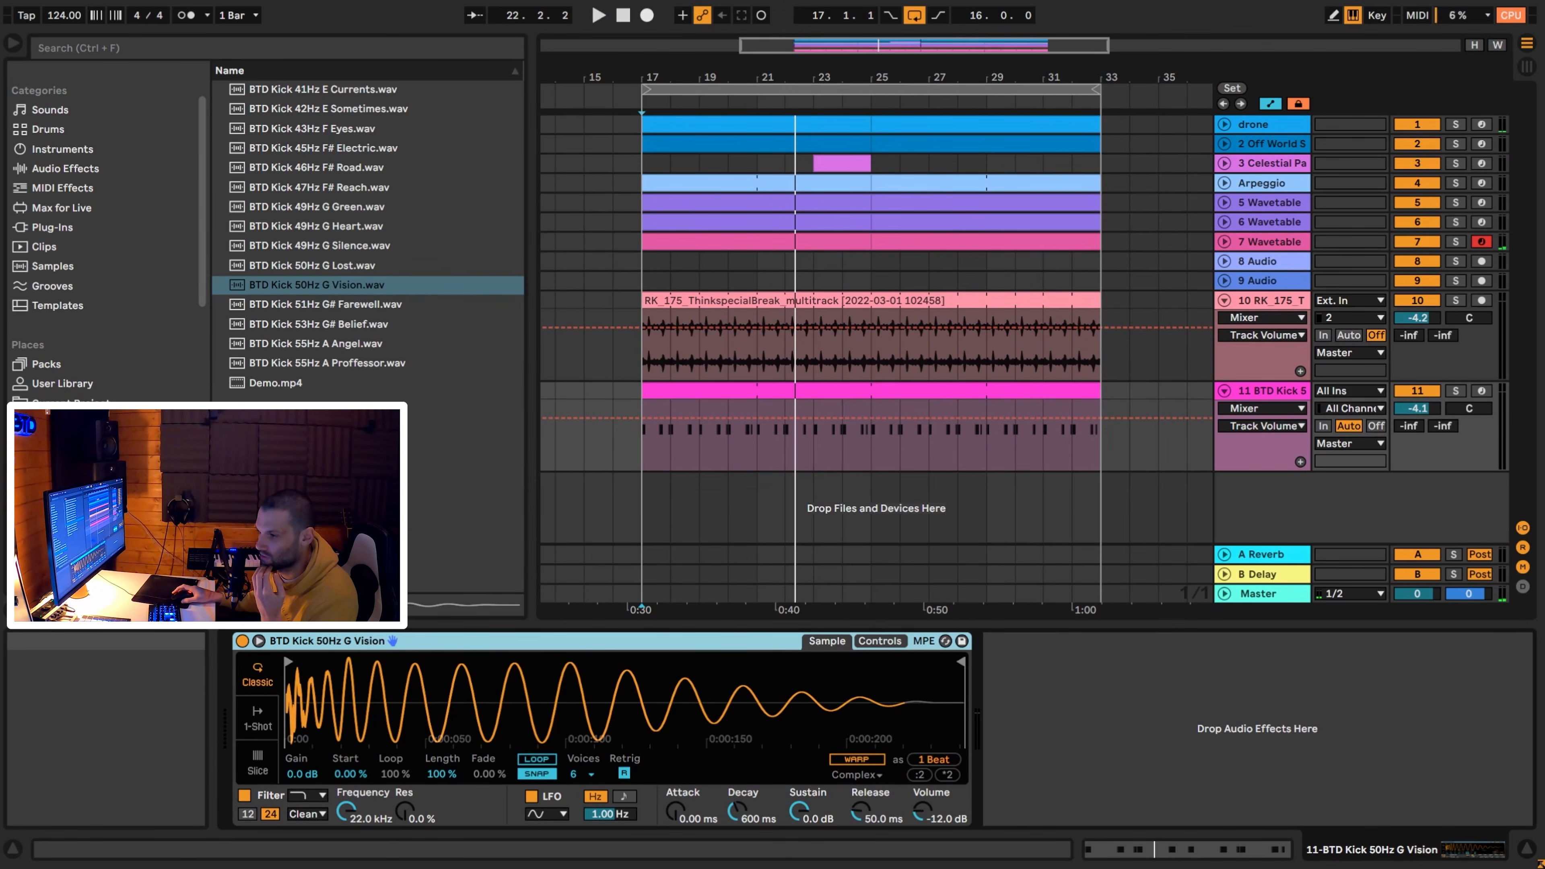
{"action": "left_click", "coordinate": [245, 46]}
{"action": "type", "text": "1"}
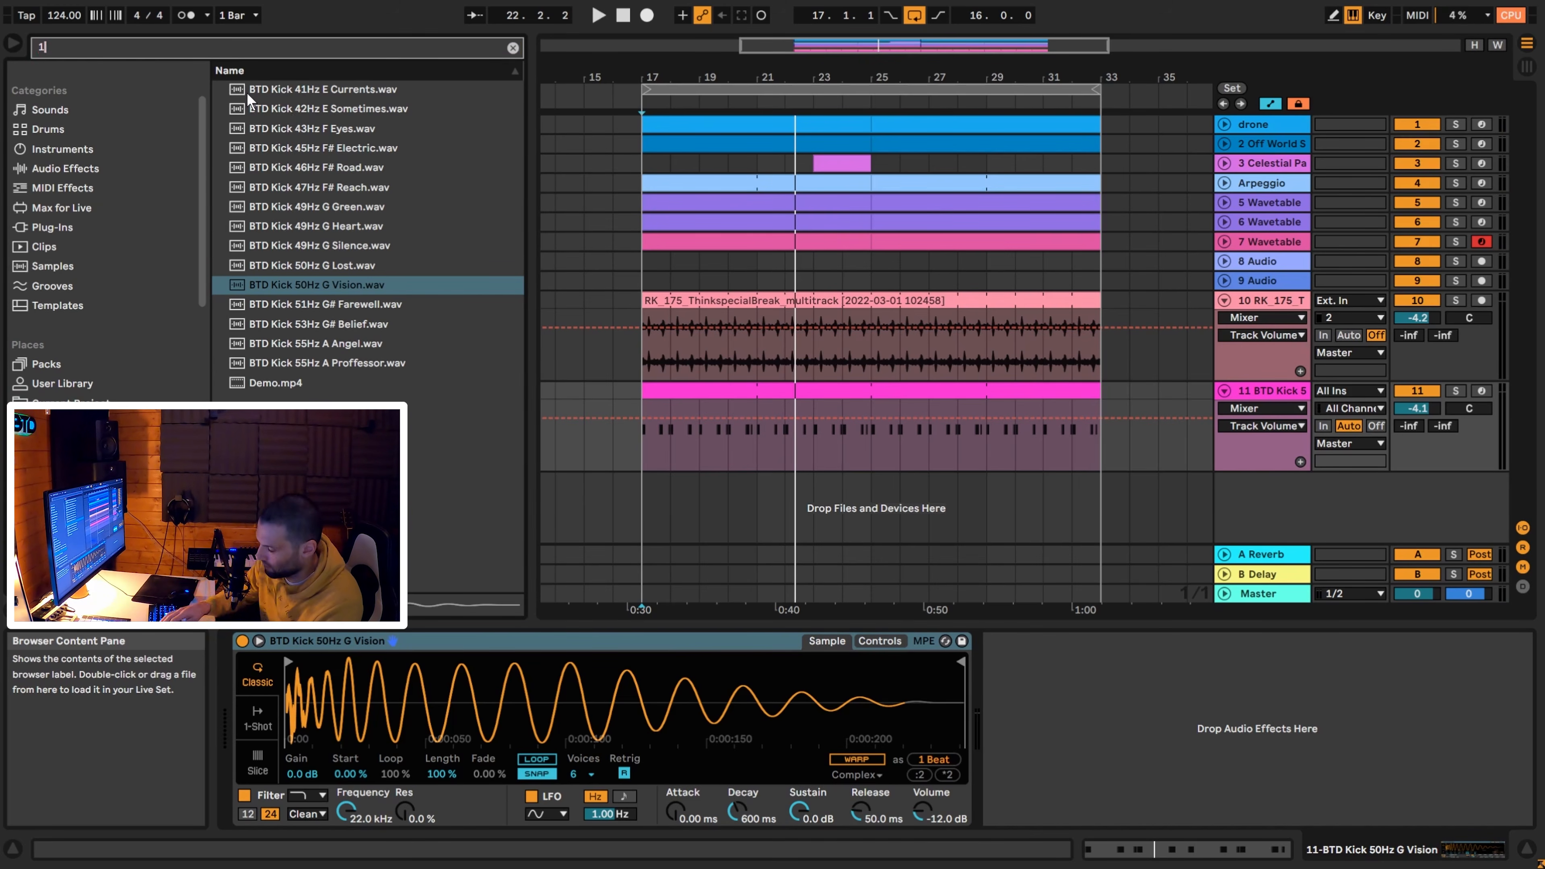
{"action": "type", "text": "8 PML DPV5"}
{"action": "scroll", "coordinate": [103, 340], "scroll_direction": "down", "scroll_amount": 5}
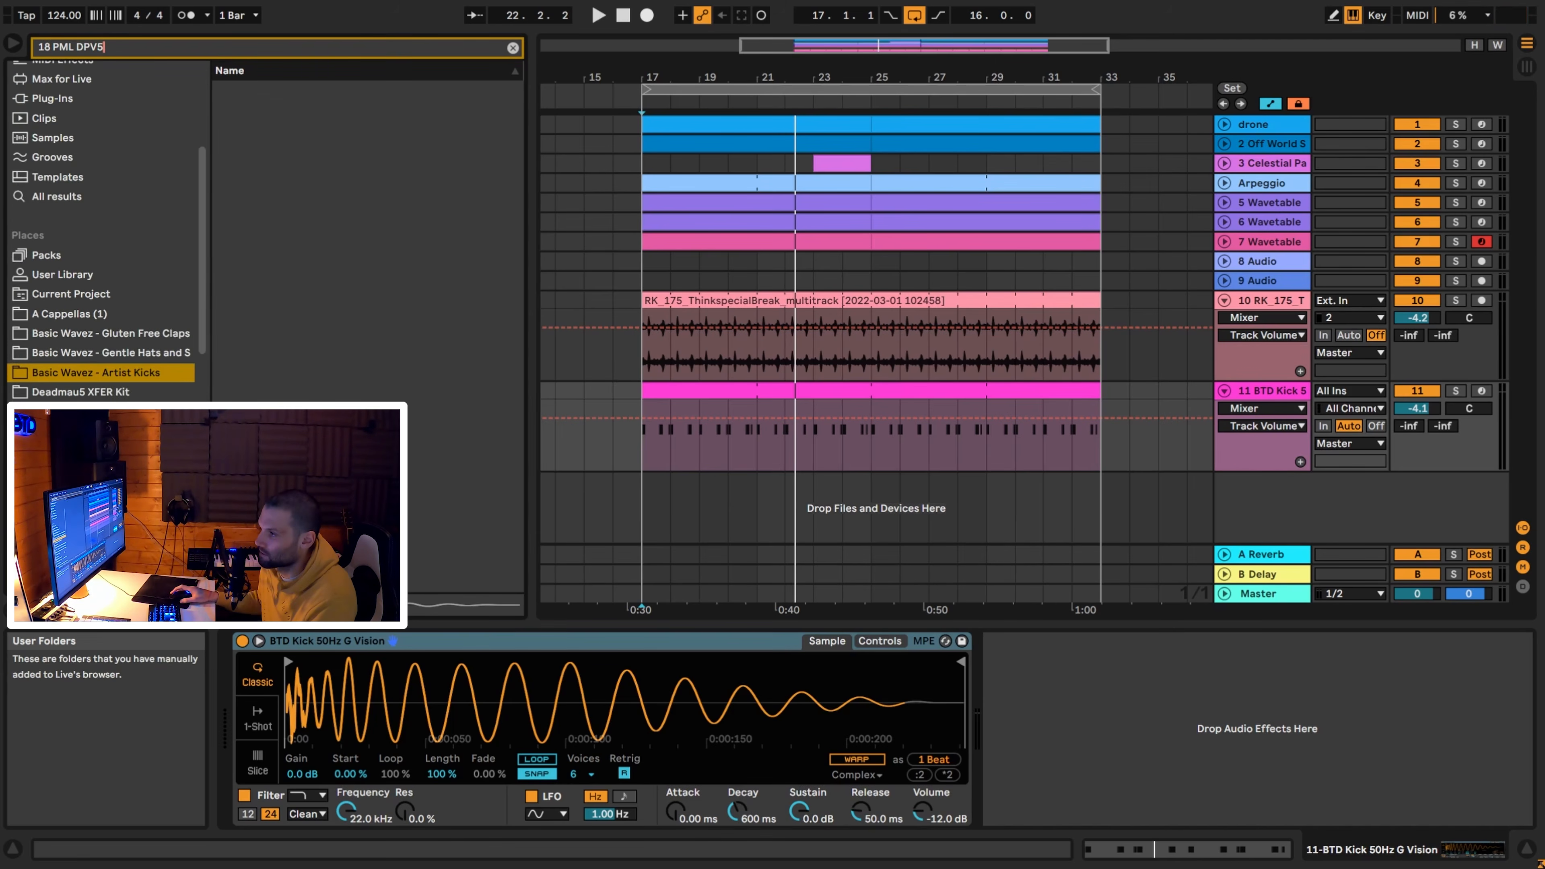
{"action": "scroll", "coordinate": [104, 486], "scroll_direction": "down", "scroll_amount": 3}
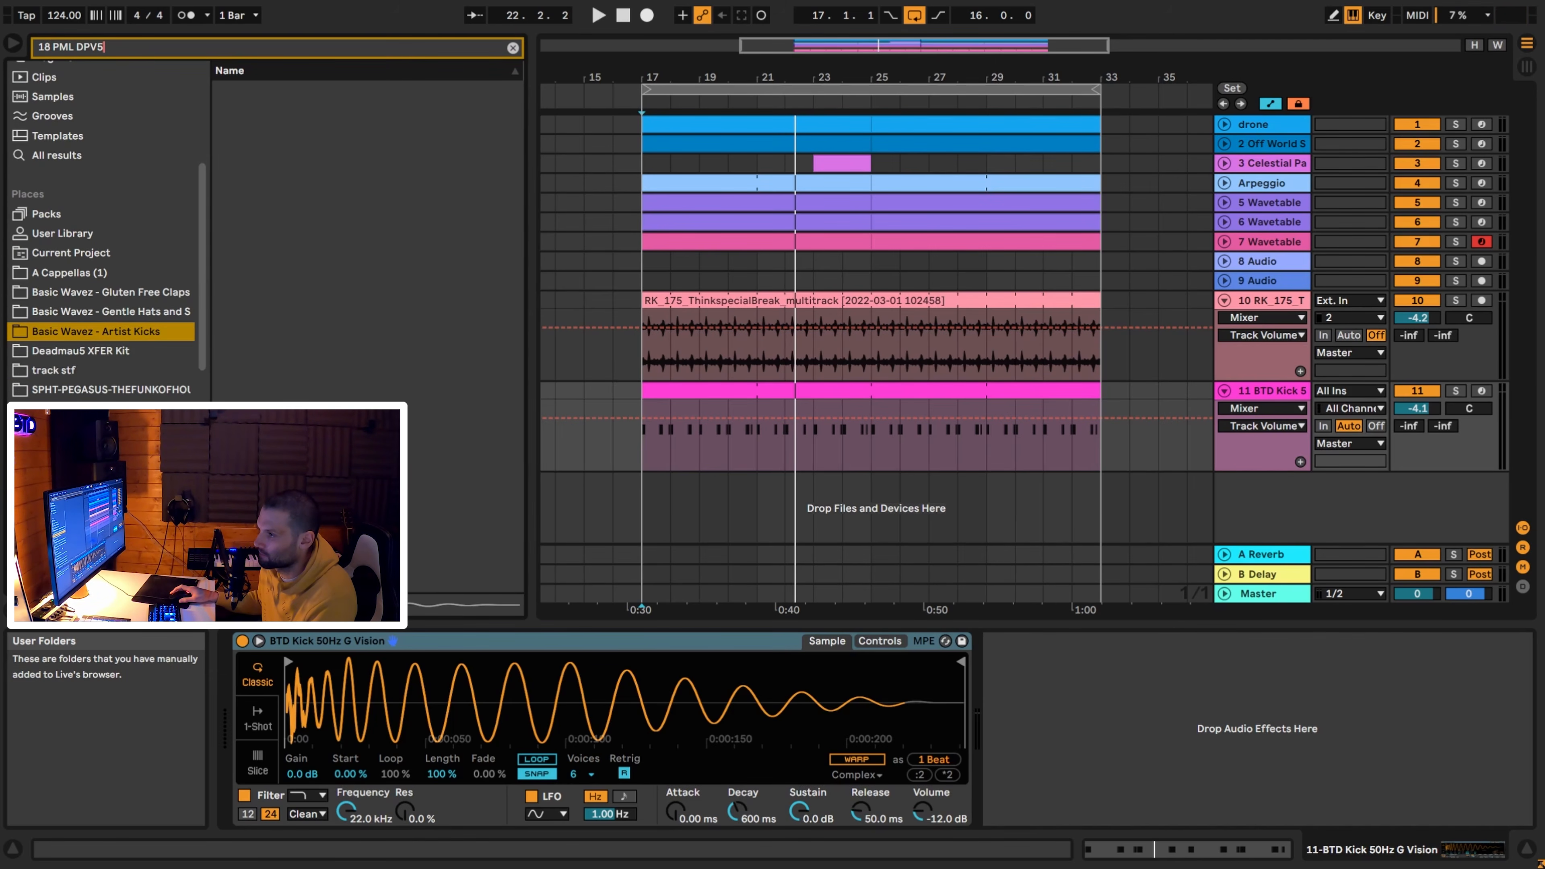
{"action": "left_click", "coordinate": [103, 487]}
{"action": "left_click", "coordinate": [403, 152]}
{"action": "left_click", "coordinate": [406, 167]}
{"action": "left_click", "coordinate": [409, 184]}
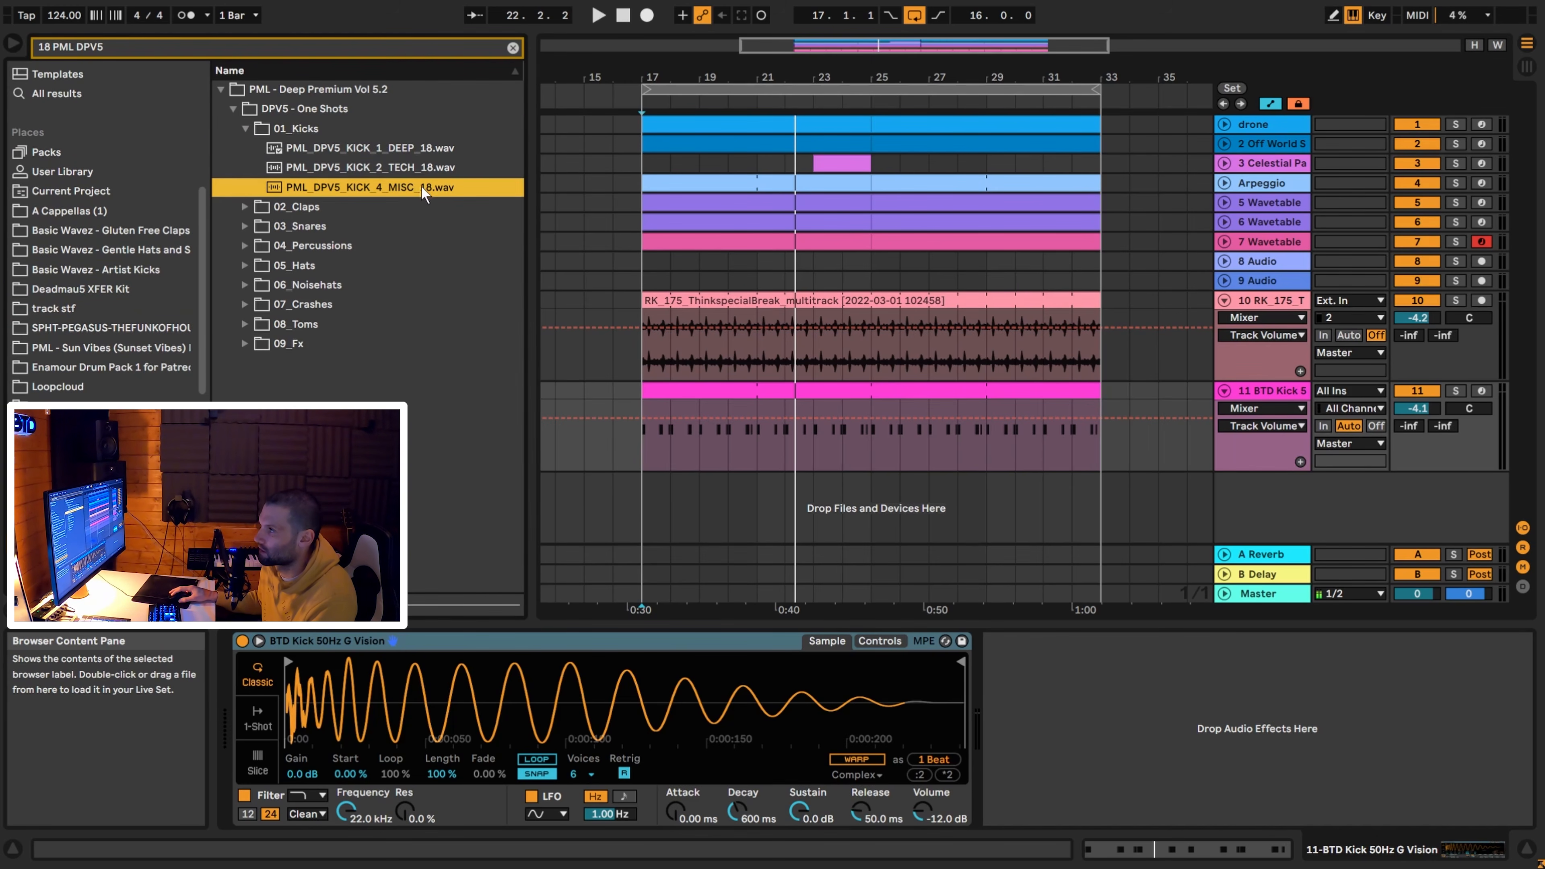
Duplicate the BTD kick track and replace the copy's sample with PML_DPV5_KICK_4_MISC_18.wav.
{"action": "left_click", "coordinate": [1266, 395]}
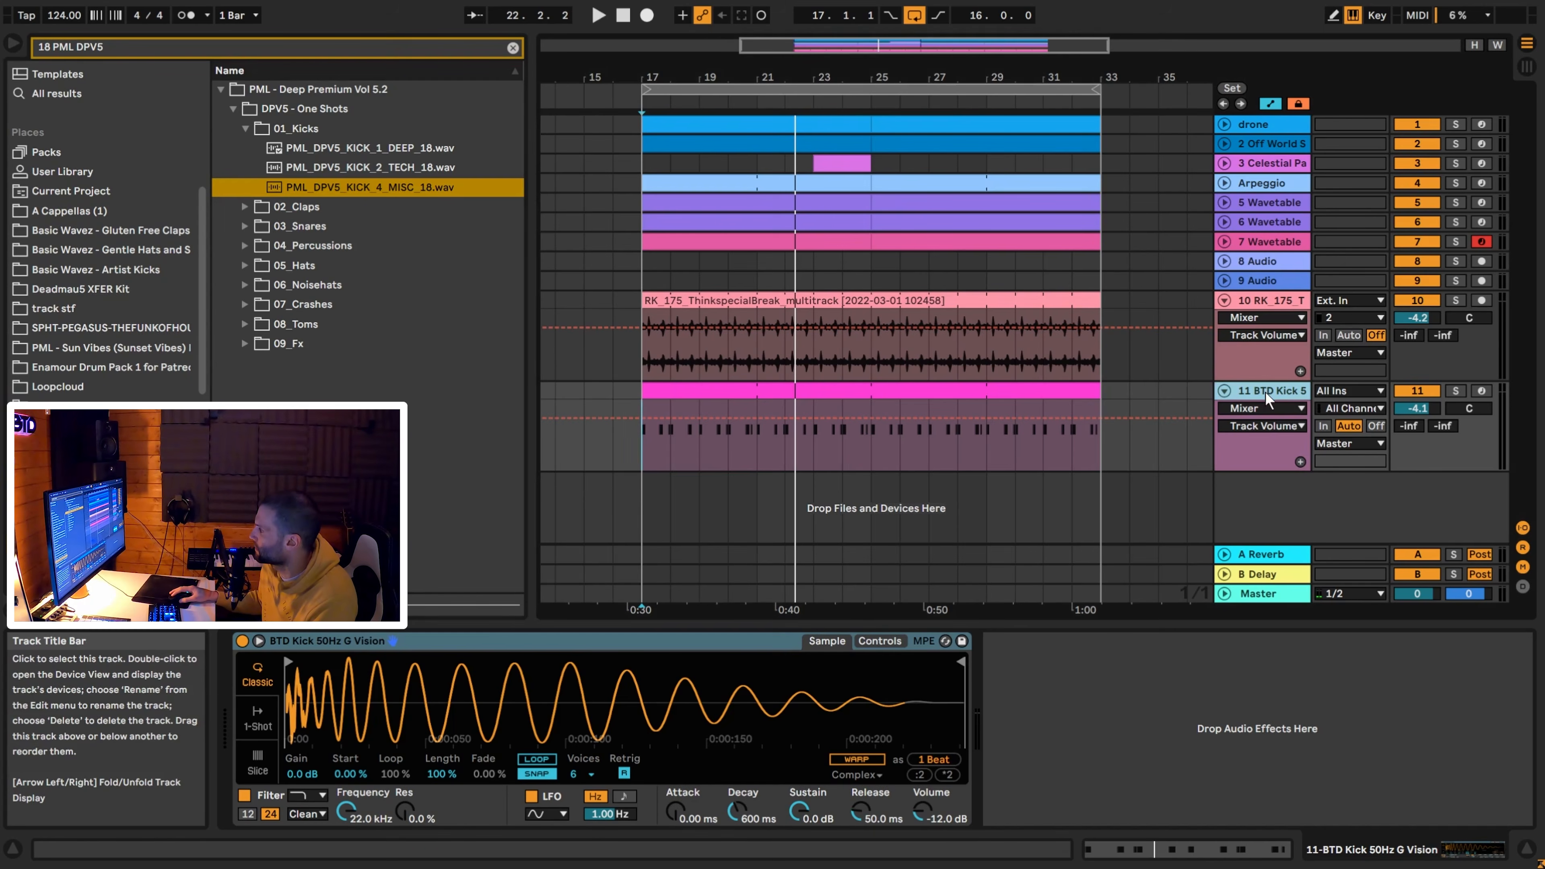
{"action": "key", "text": "ctrl+d"}
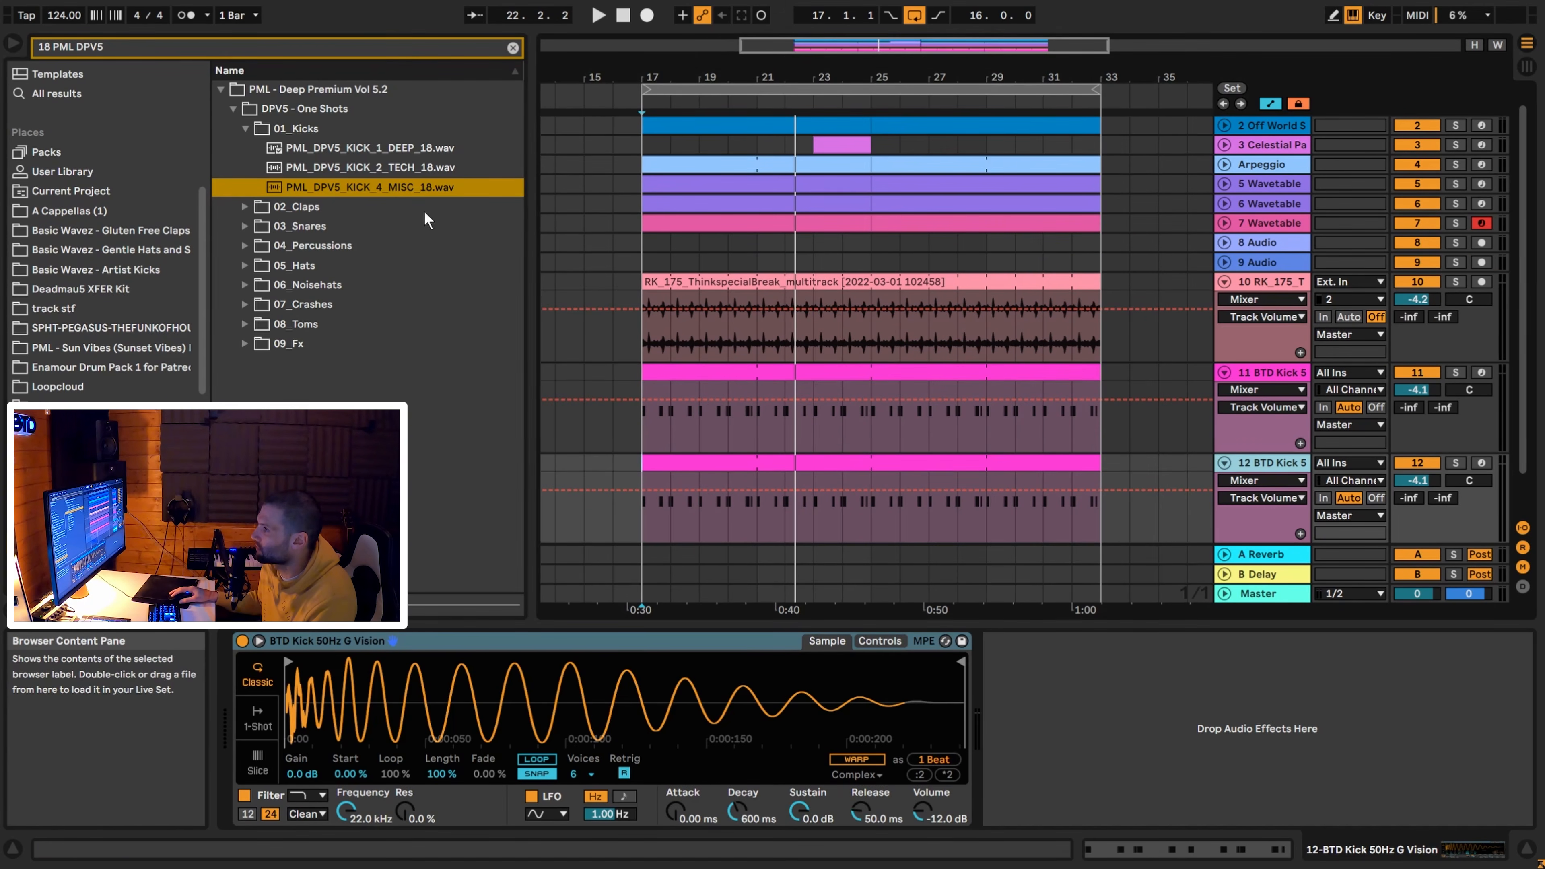
{"action": "double_click", "coordinate": [390, 187]}
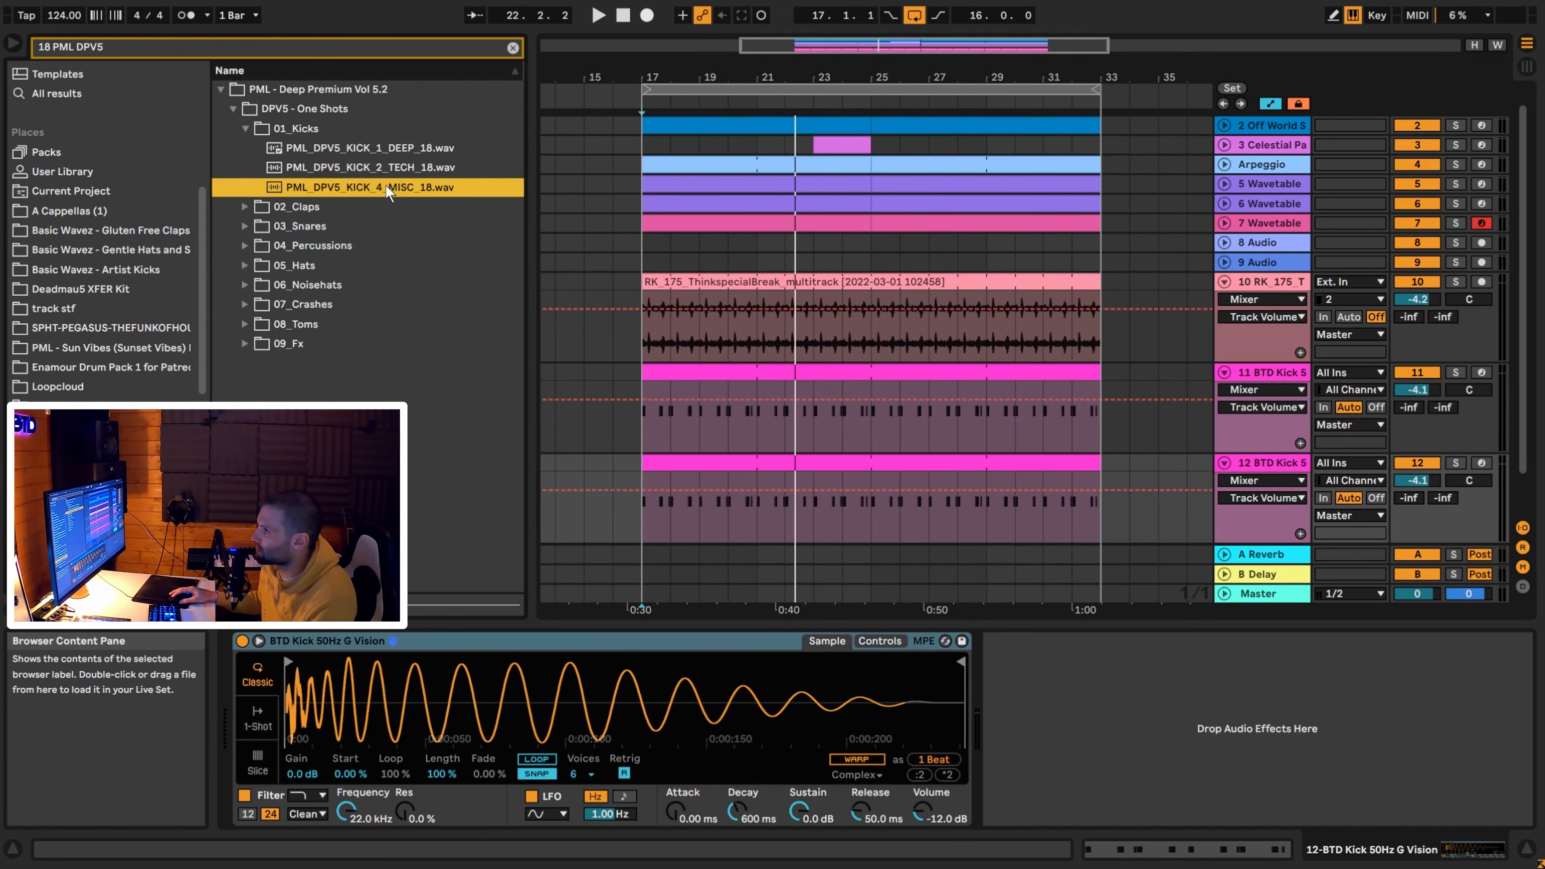
Solo the duplicated PML kick track and audition its first hits repeatedly.
{"action": "left_click", "coordinate": [1455, 462]}
{"action": "key", "text": "space"}
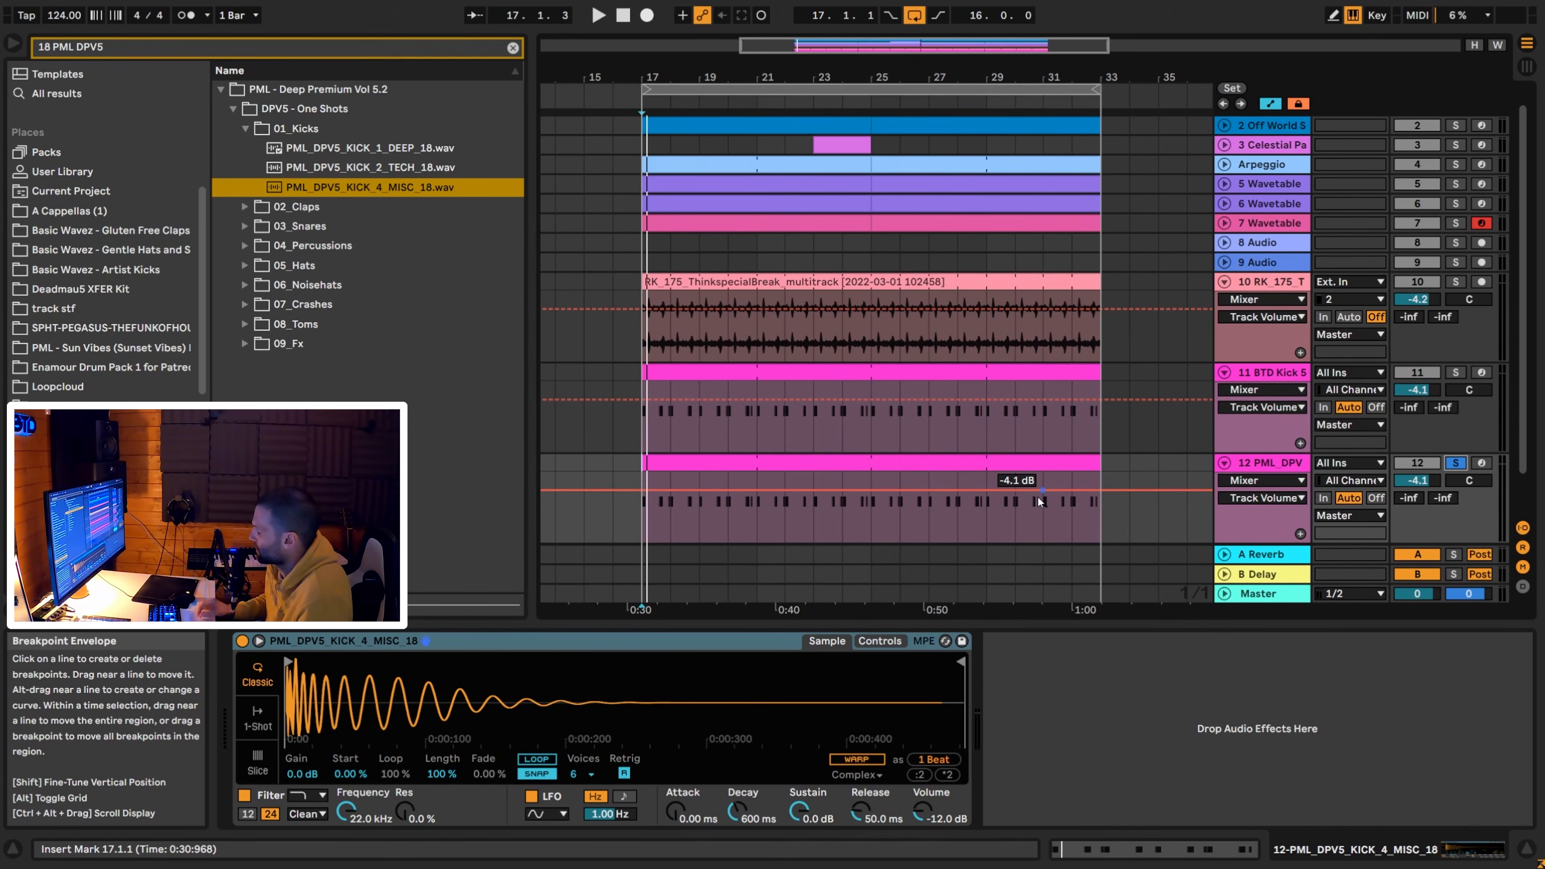
{"action": "key", "text": "space"}
{"action": "key", "text": "space"}
{"action": "key", "text": "space"}
{"action": "key", "text": "space"}
{"action": "key", "text": "space"}
{"action": "key", "text": "space"}
{"action": "key", "text": "space"}
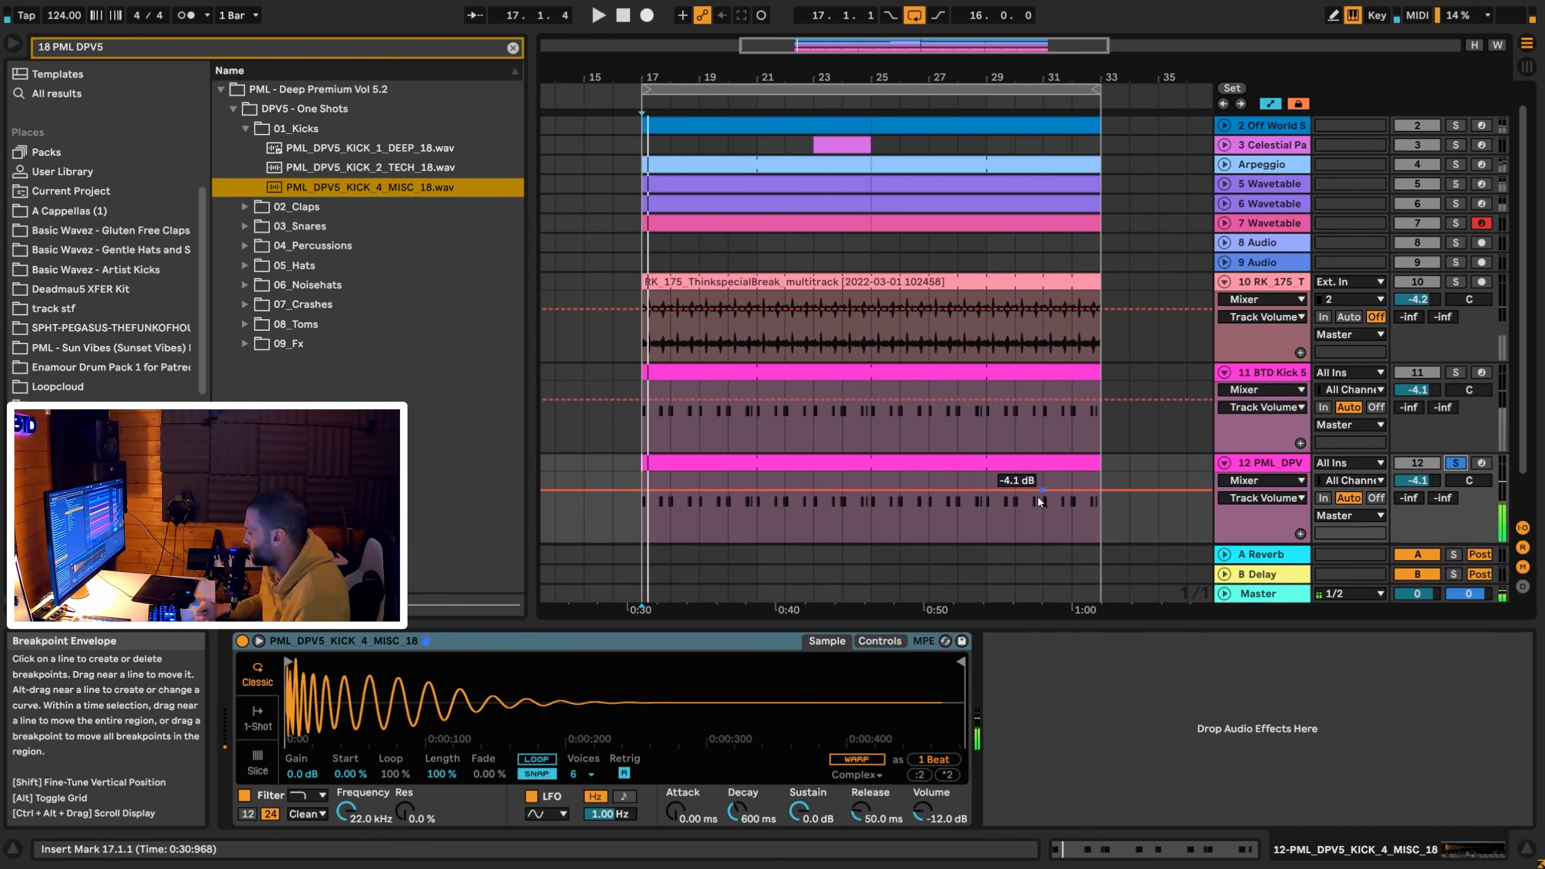
Search all results for "eq" and insert EQ Eight on the PML kick track.
{"action": "double_click", "coordinate": [1266, 463]}
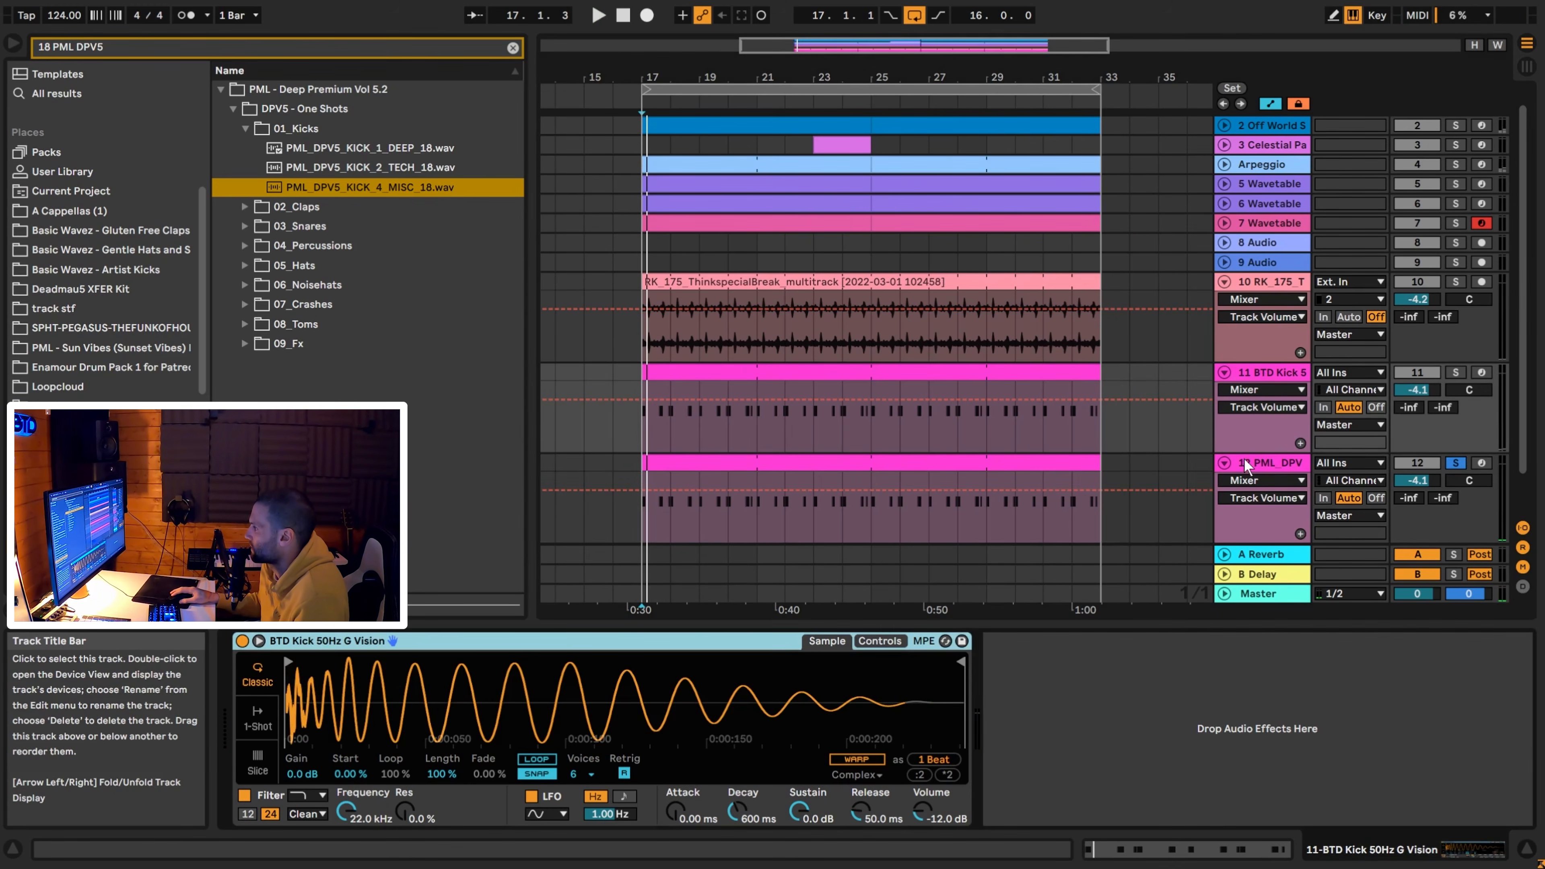
{"action": "left_click", "coordinate": [1252, 464]}
{"action": "key", "text": "ctrl+f"}
{"action": "type", "text": "eq"}
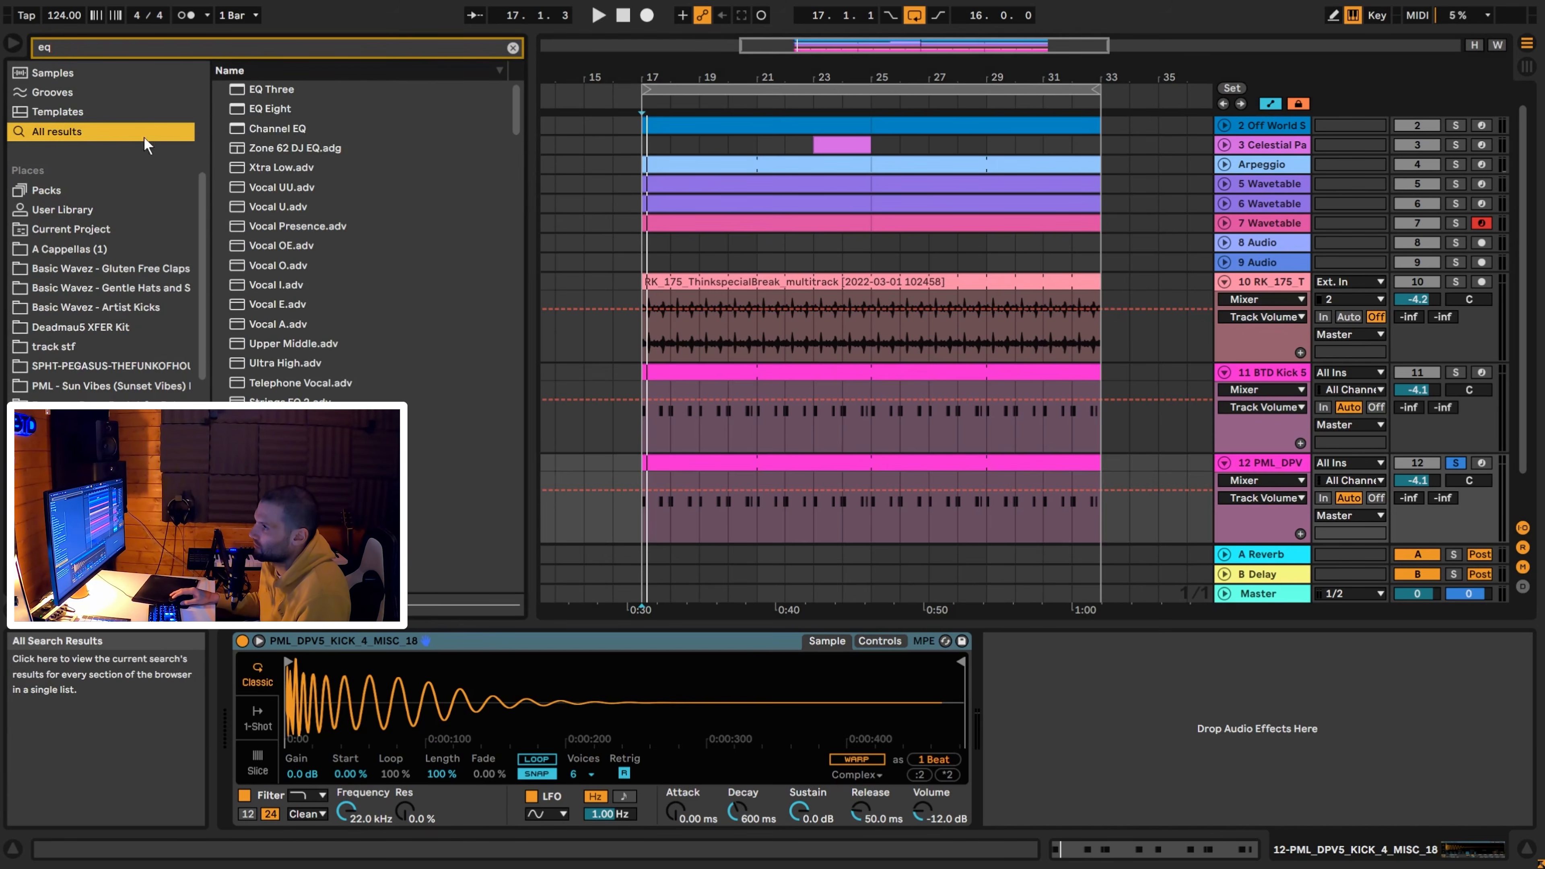
{"action": "key", "text": "Down"}
{"action": "key", "text": "Down"}
{"action": "key", "text": "Return"}
Set band 1 of the PML kick's EQ Eight to a low cut at about 138 Hz and audition the hit.
{"action": "left_click", "coordinate": [1072, 798]}
{"action": "left_click", "coordinate": [1061, 691]}
{"action": "left_click_drag", "start_coordinate": [1096, 731], "coordinate": [1165, 732]}
{"action": "key", "text": "space"}
{"action": "key", "text": "space"}
{"action": "key", "text": "space"}
{"action": "key", "text": "space"}
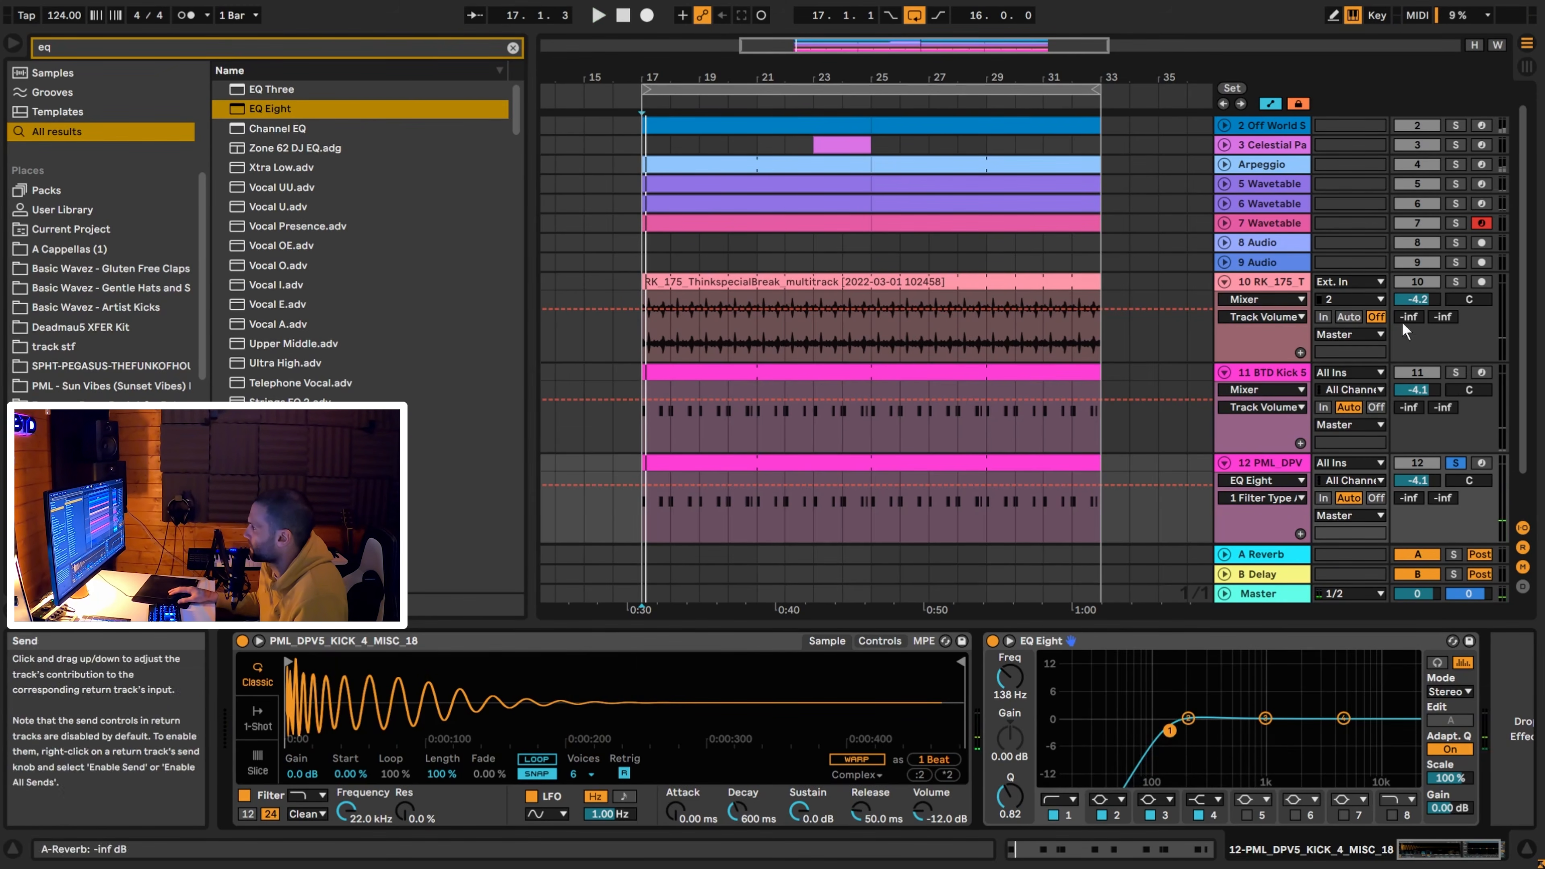
Insert EQ Eight on the BTD kick track with a band 8 high cut at about 2.61 kHz and audition it soloed.
{"action": "left_click", "coordinate": [1276, 373]}
{"action": "key", "text": "Return"}
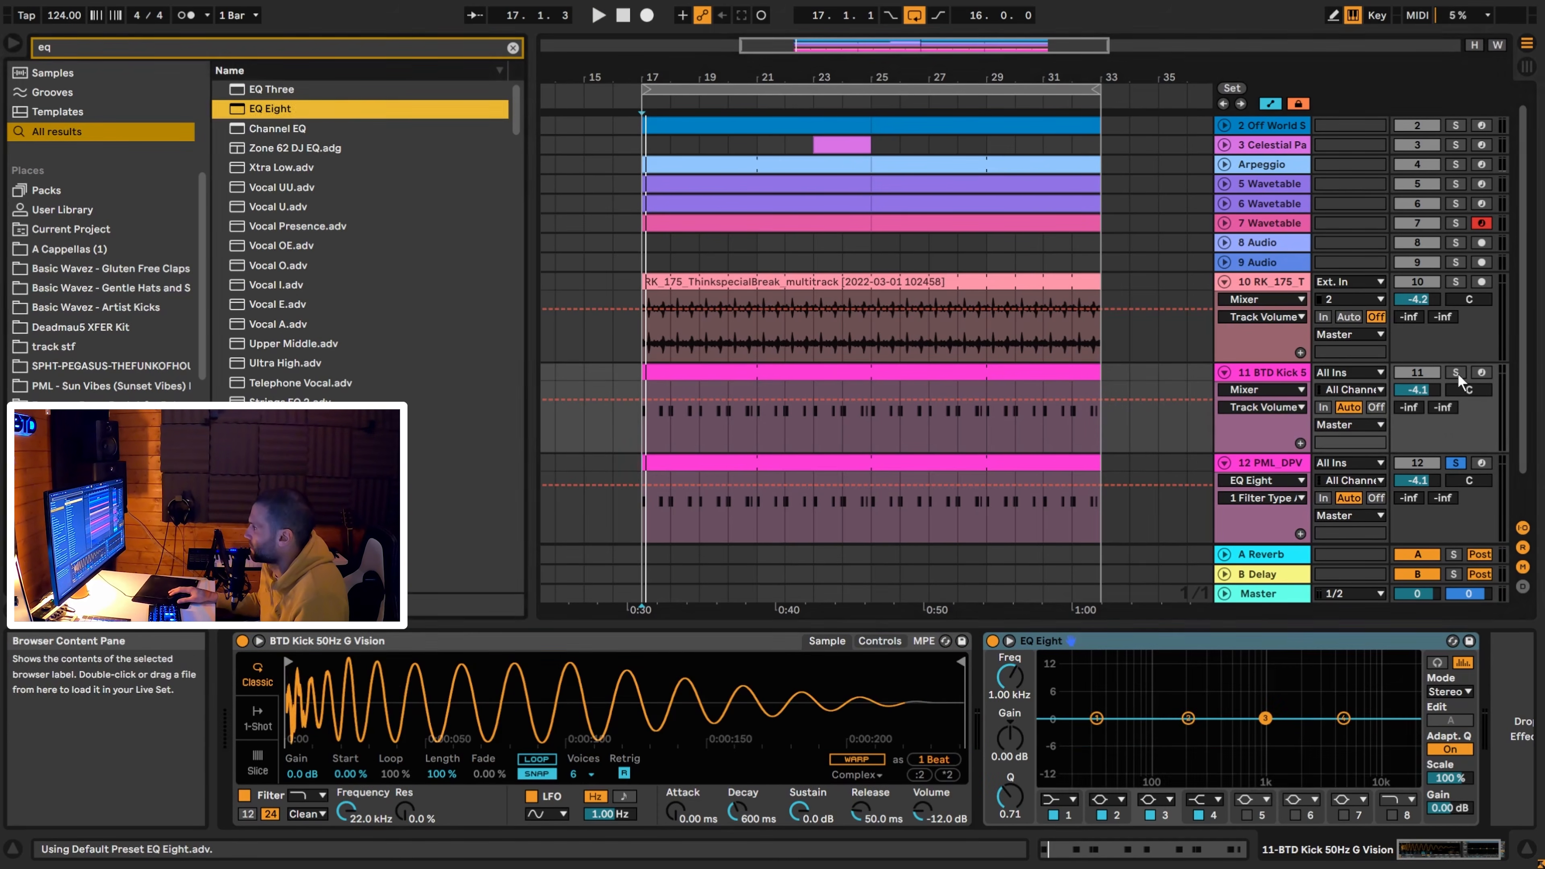
{"action": "left_click", "coordinate": [1393, 815]}
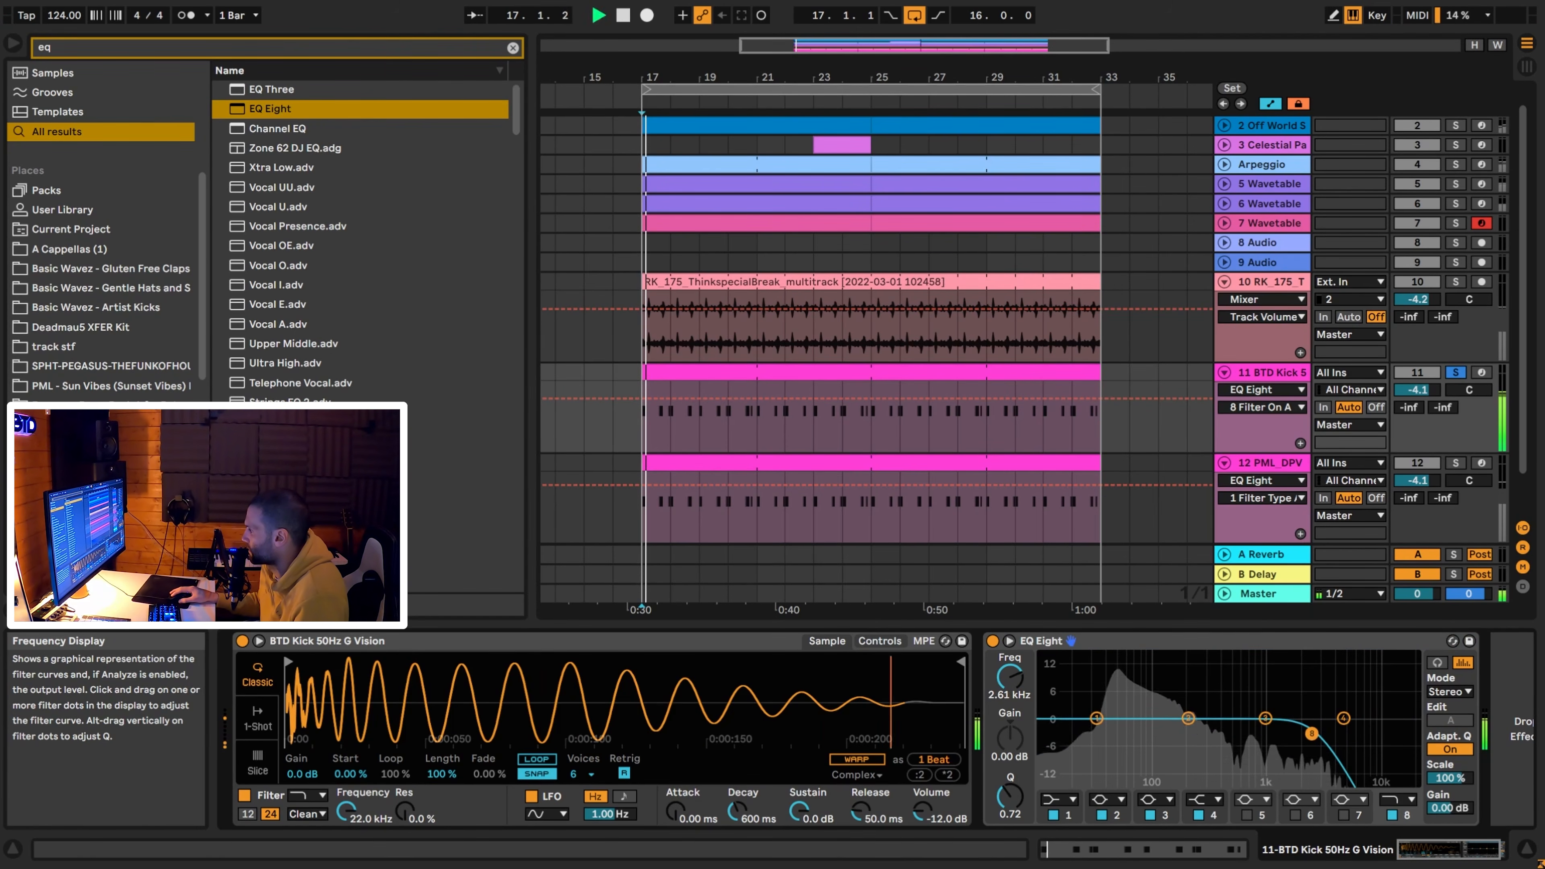
{"action": "key", "text": "space"}
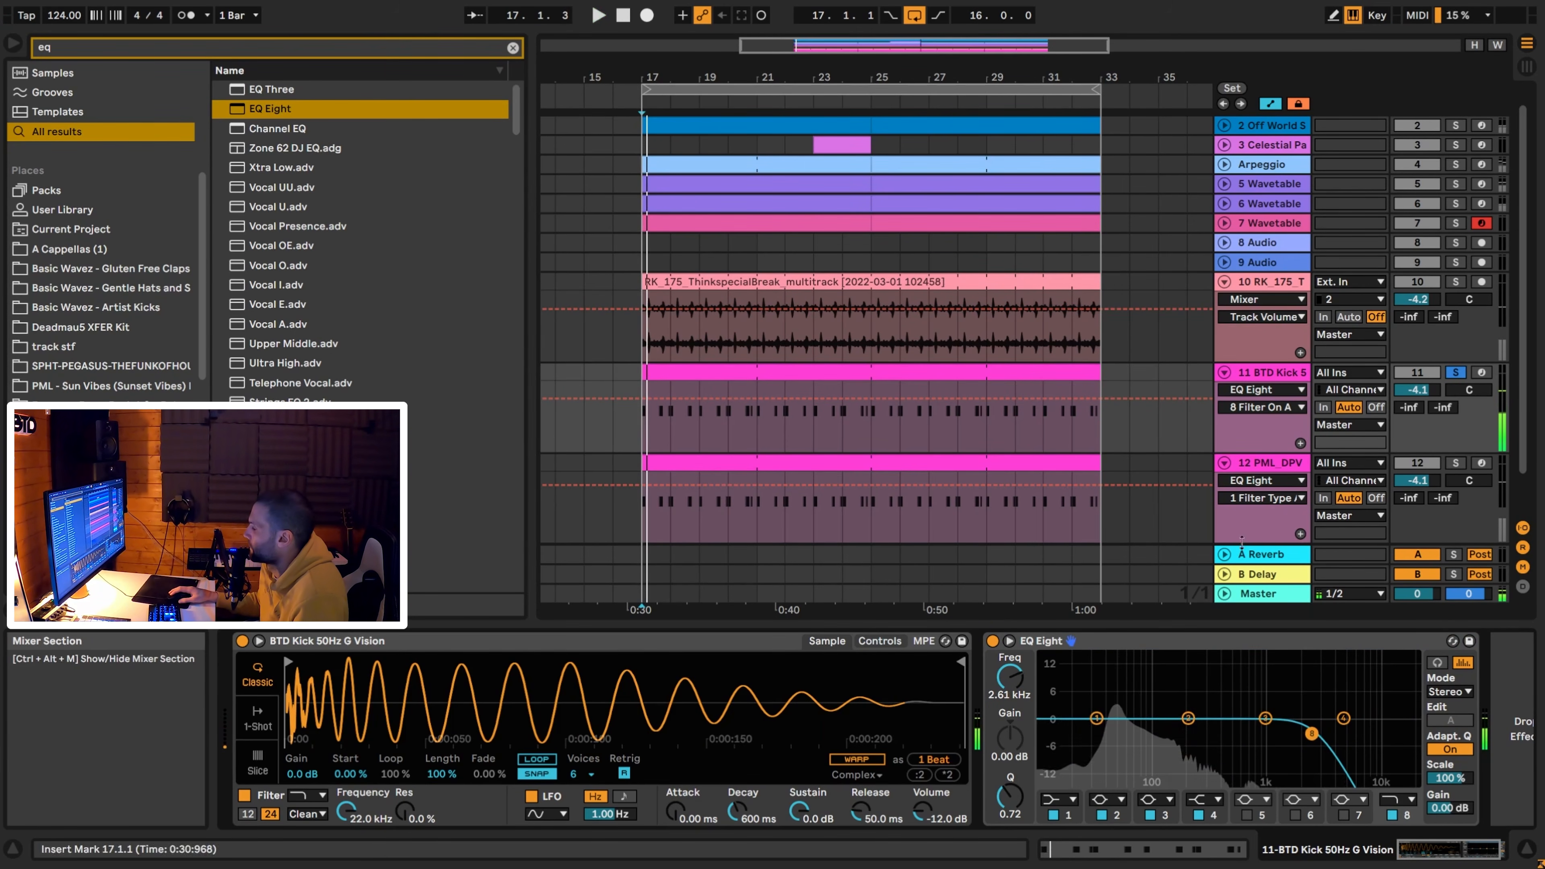
Balance the two soloed kick layers at -5.2 dB for BTD and -1.9 dB for PML, and audition them unsoloed in the full mix.
{"action": "left_click", "coordinate": [1455, 462], "text": "ctrl"}
{"action": "key", "text": "space"}
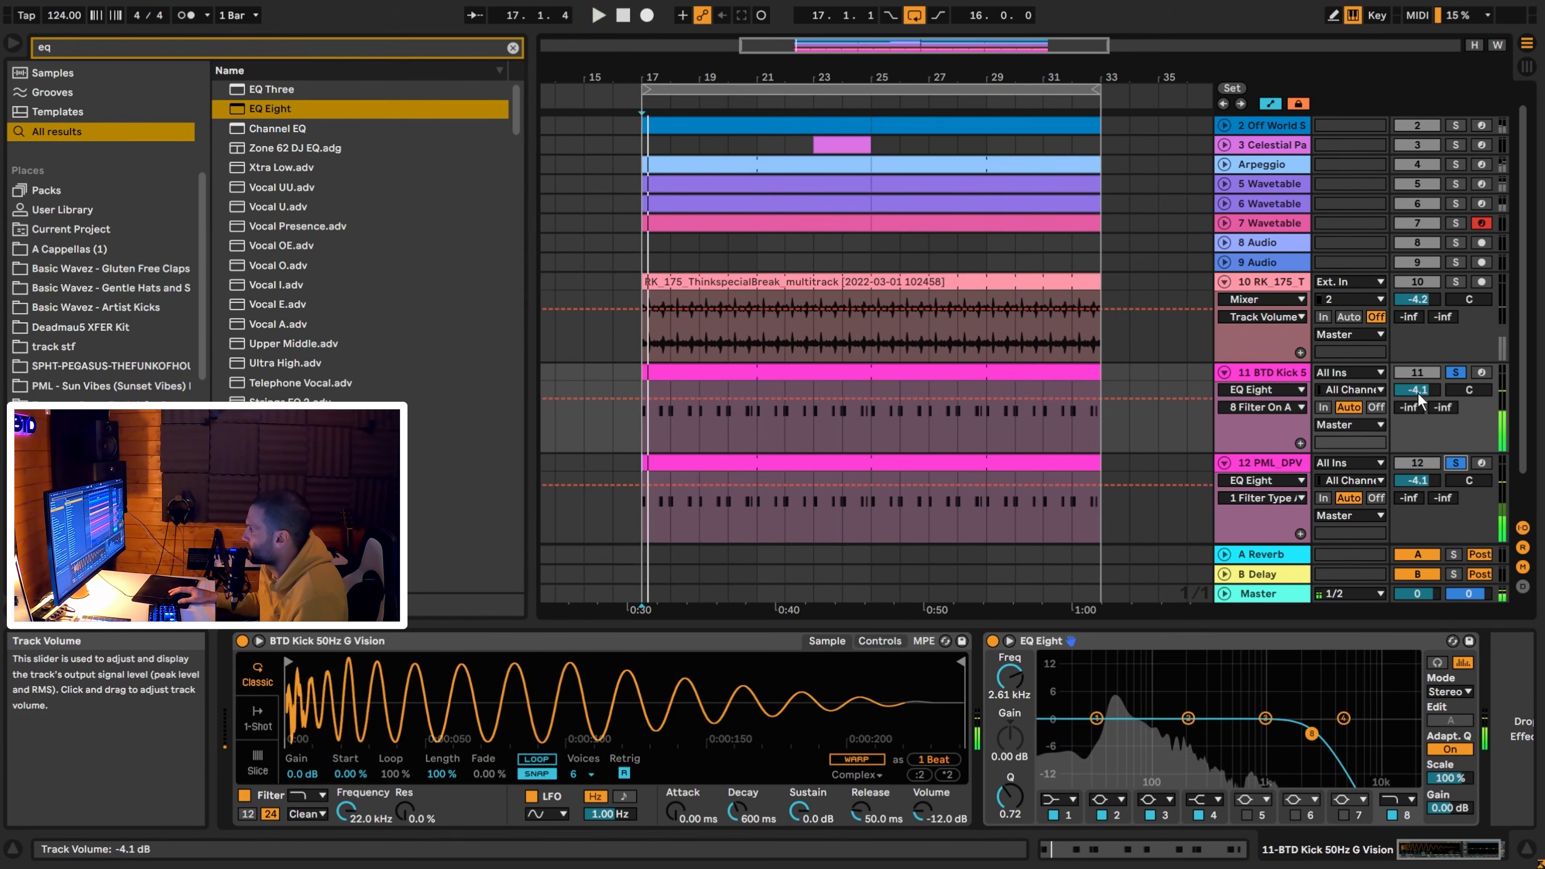
{"action": "key", "text": "space"}
{"action": "left_click_drag", "start_coordinate": [1417, 390], "coordinate": [1417, 393]}
{"action": "double_click", "coordinate": [1419, 480]}
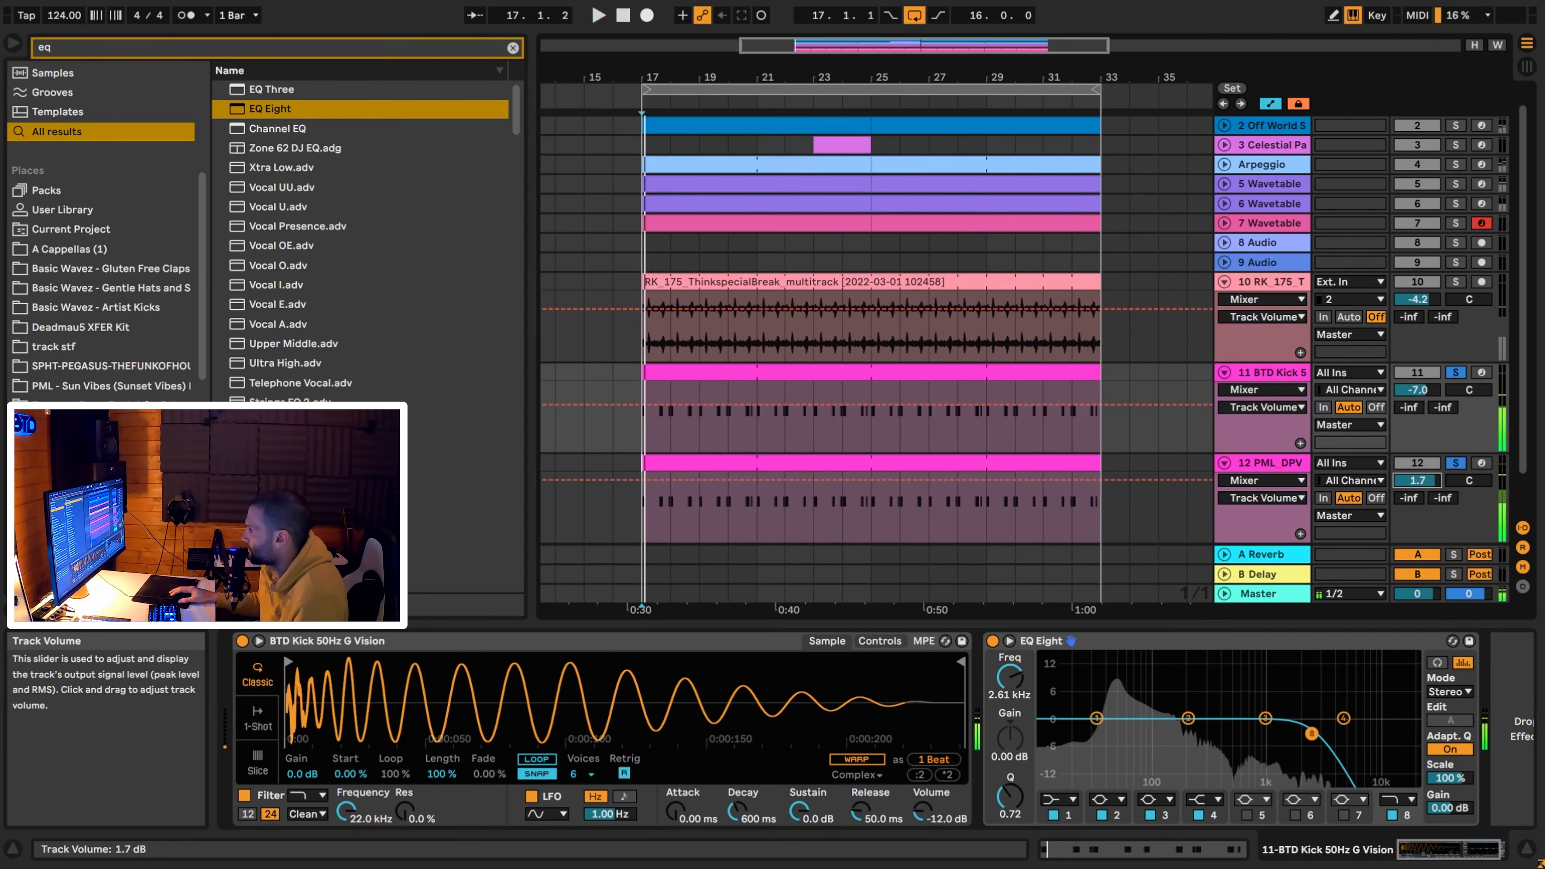
{"action": "key", "text": "space"}
{"action": "left_click_drag", "start_coordinate": [1418, 390], "coordinate": [1418, 386]}
{"action": "key", "text": "space"}
{"action": "key", "text": "space"}
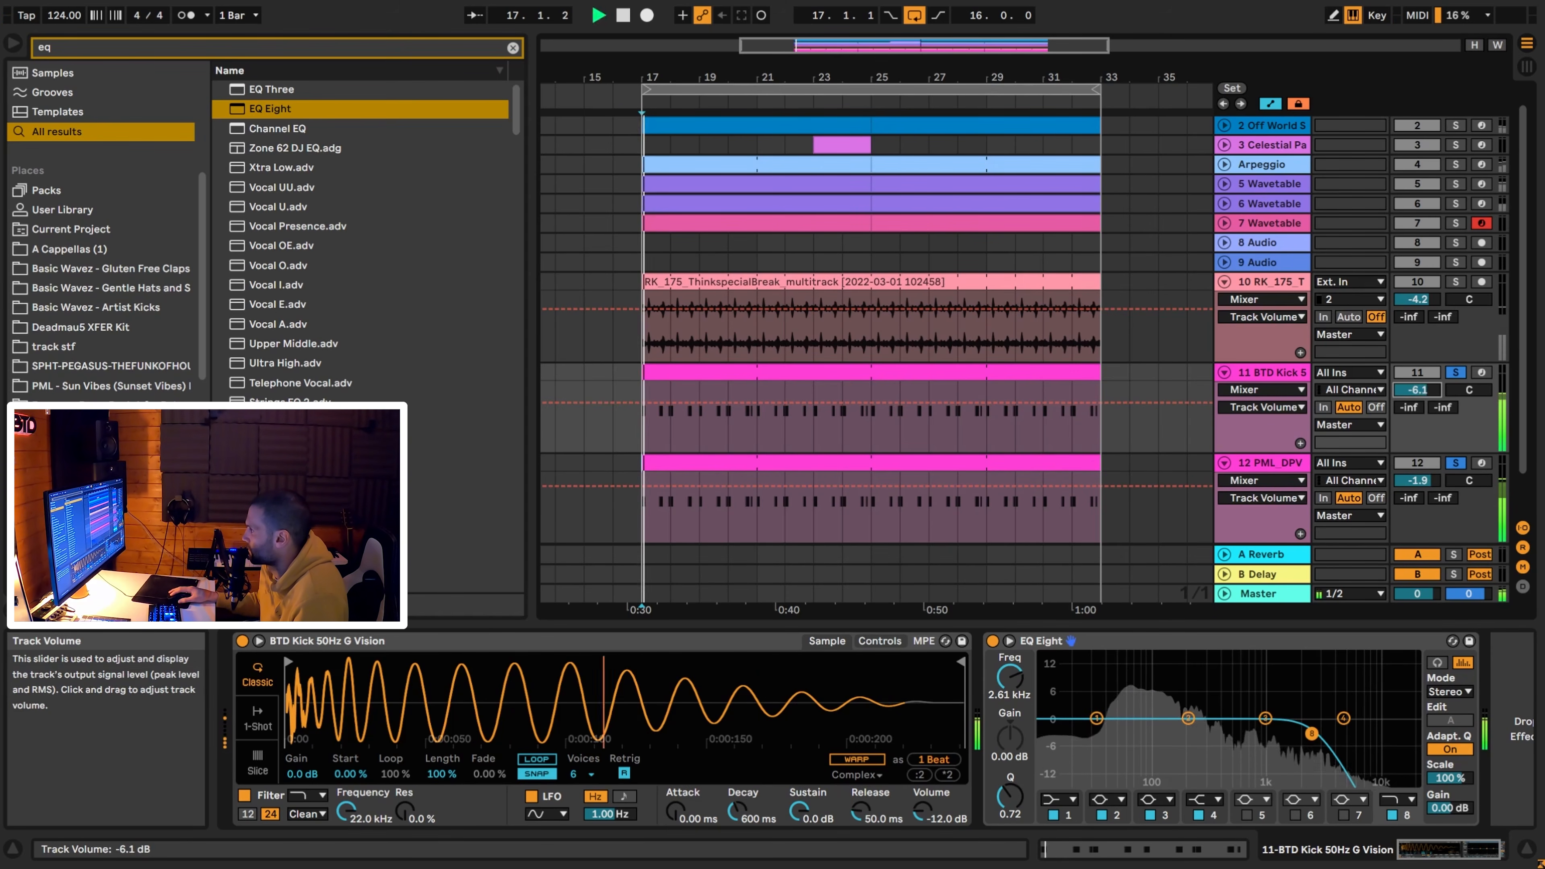
{"action": "key", "text": "space"}
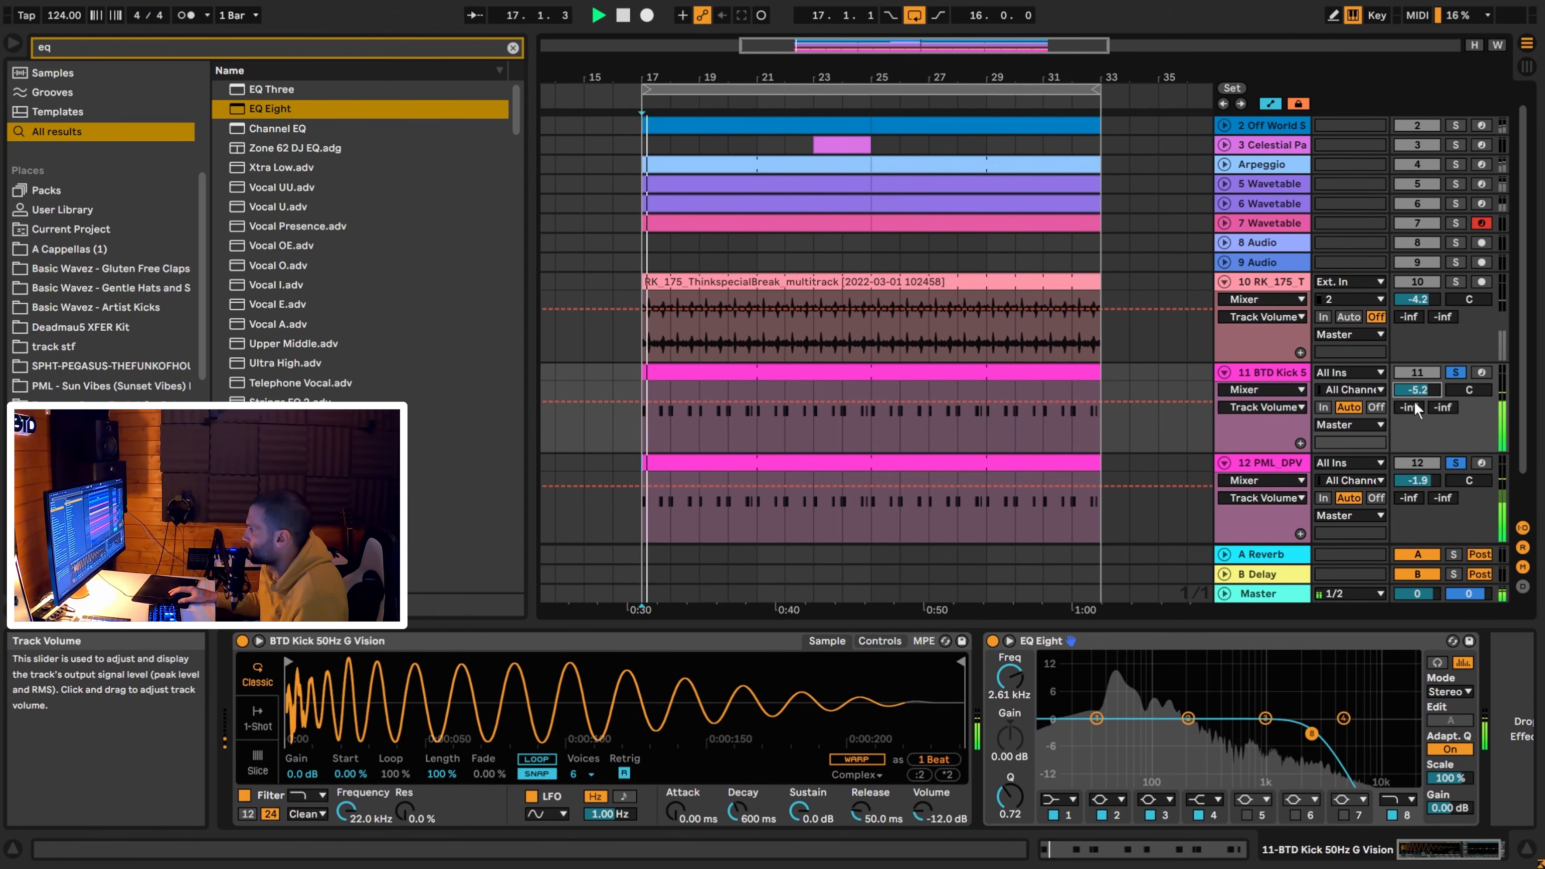
{"action": "key", "text": "space"}
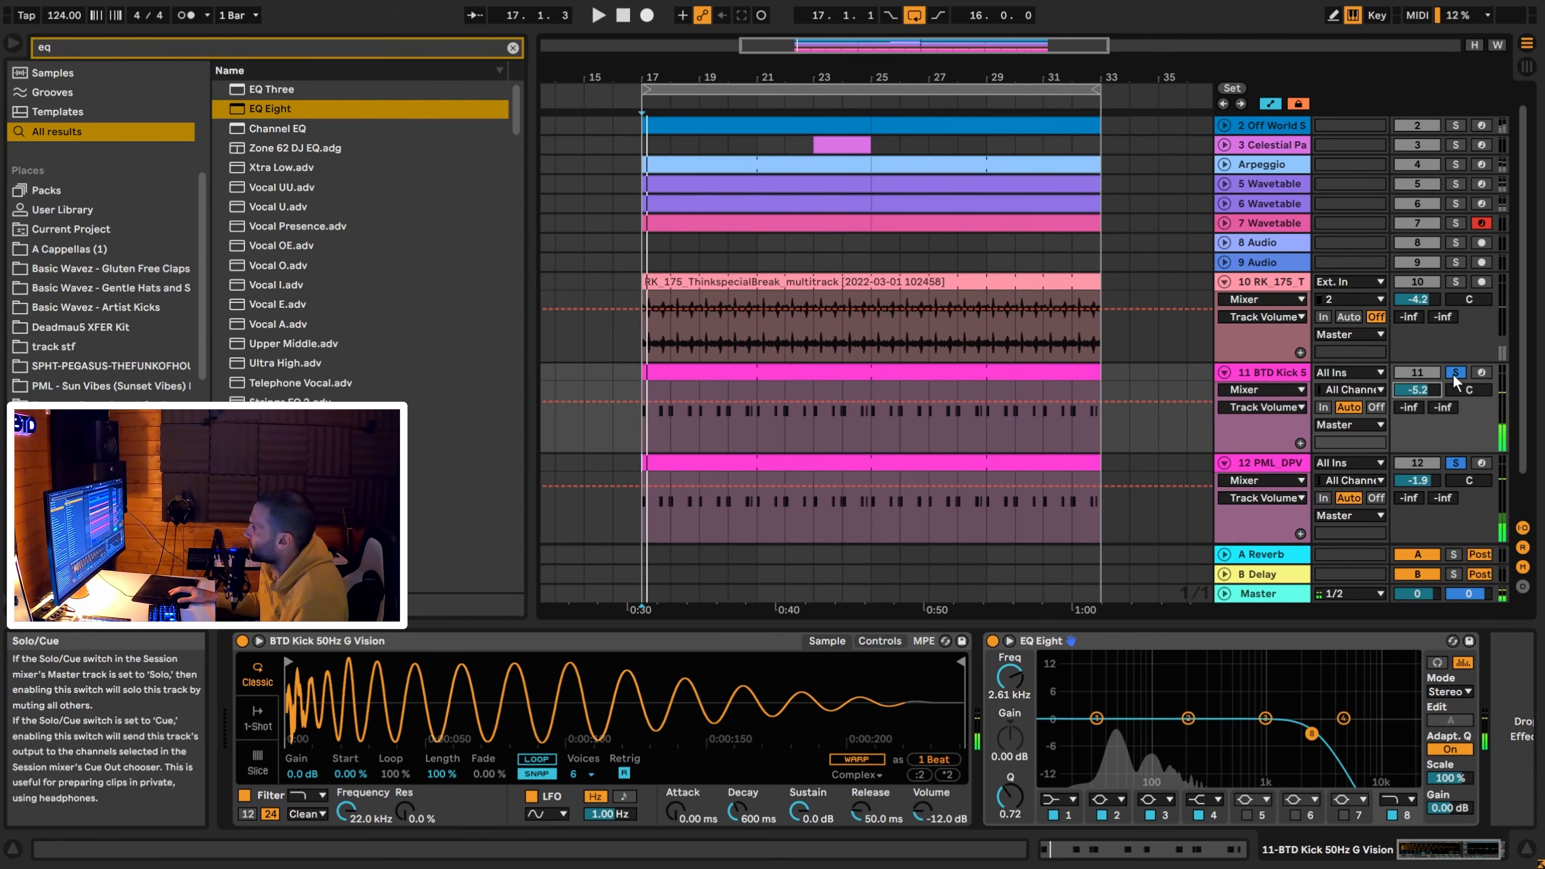
{"action": "left_click", "coordinate": [1455, 372]}
{"action": "key", "text": "space"}
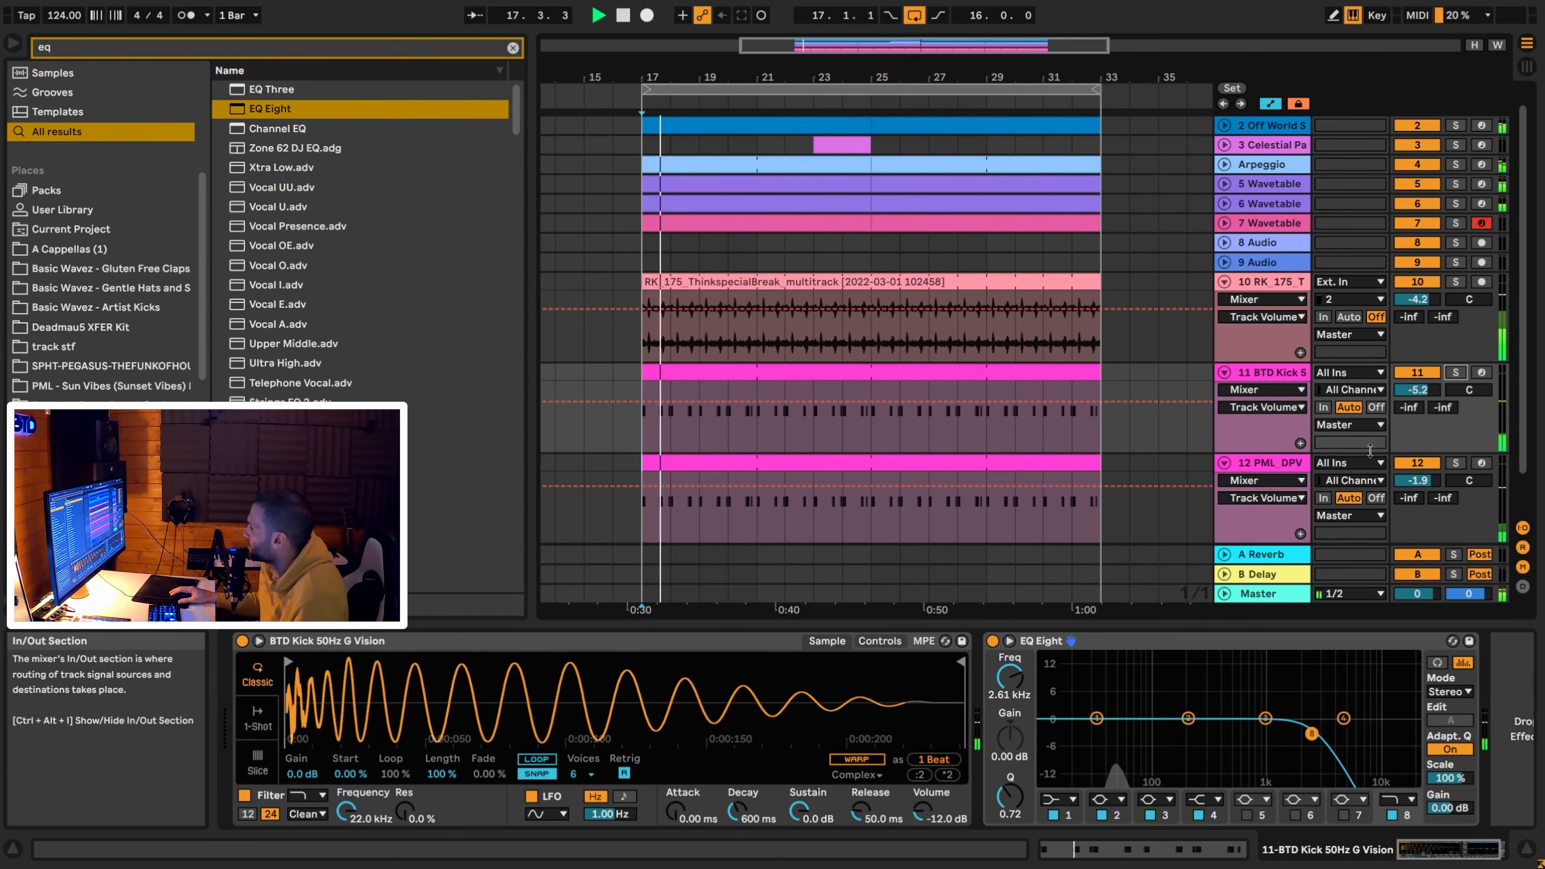
Fold the BTD and PML kick tracks and group them together.
{"action": "left_click", "coordinate": [1268, 373]}
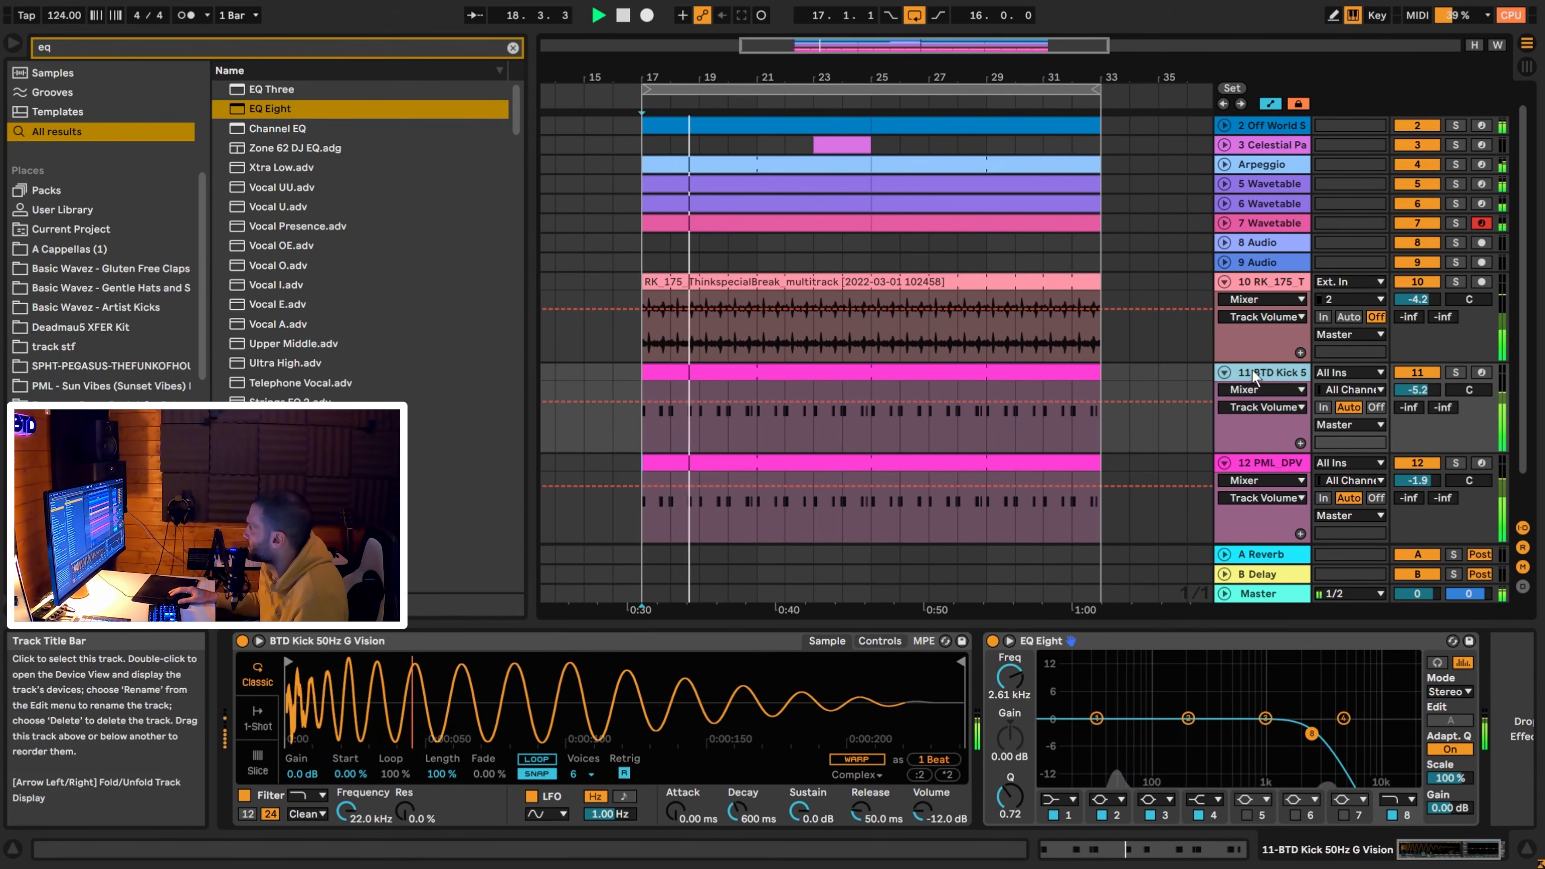
{"action": "left_click", "coordinate": [1276, 464], "text": "shift"}
{"action": "left_click", "coordinate": [1251, 379]}
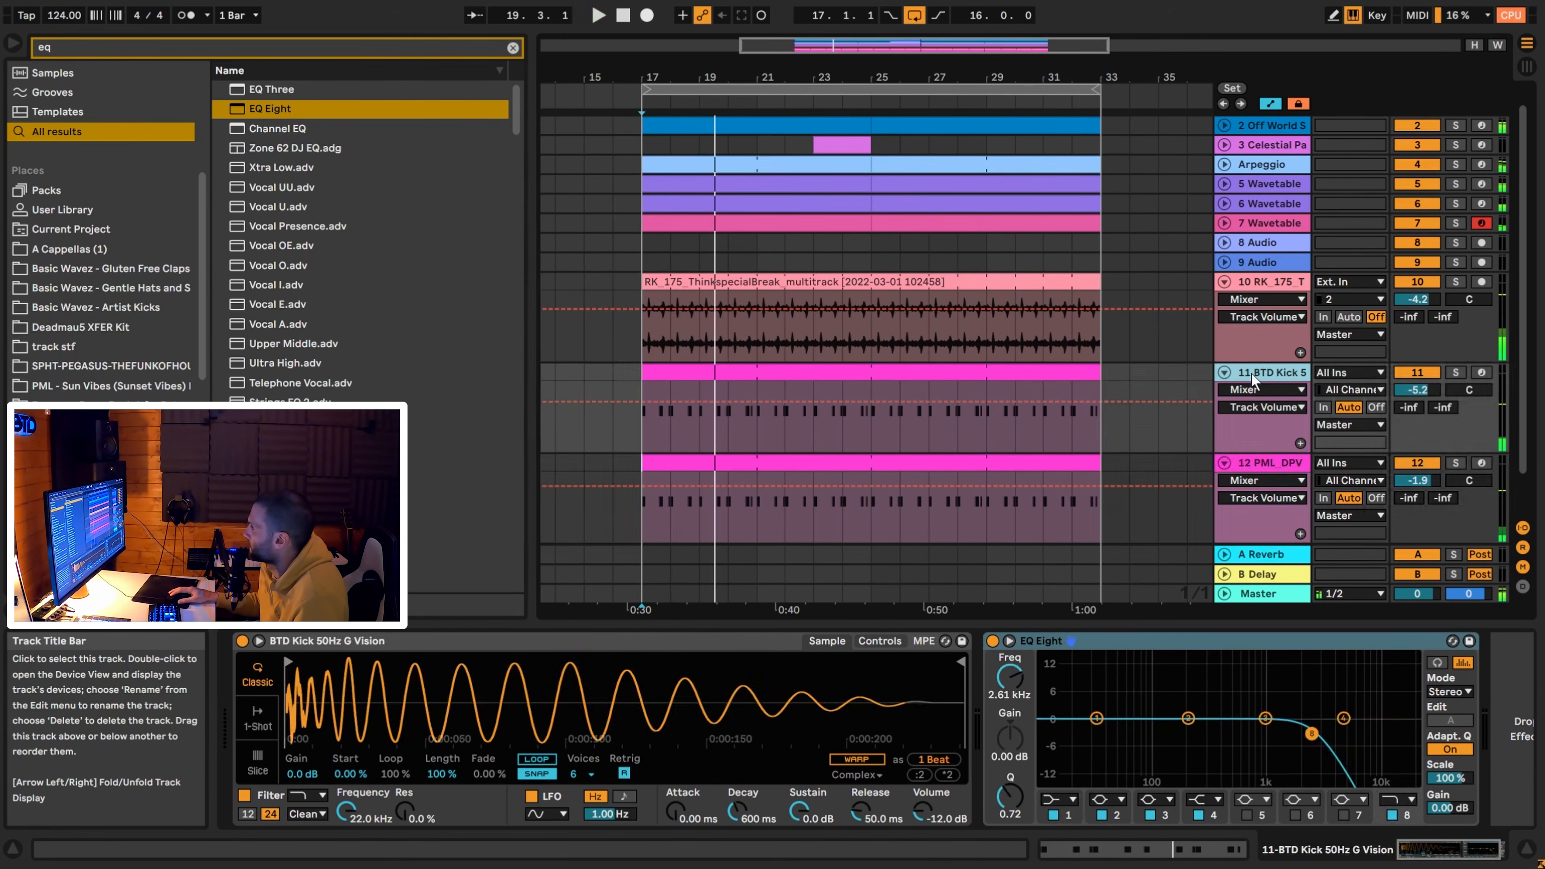
{"action": "key", "text": "Left"}
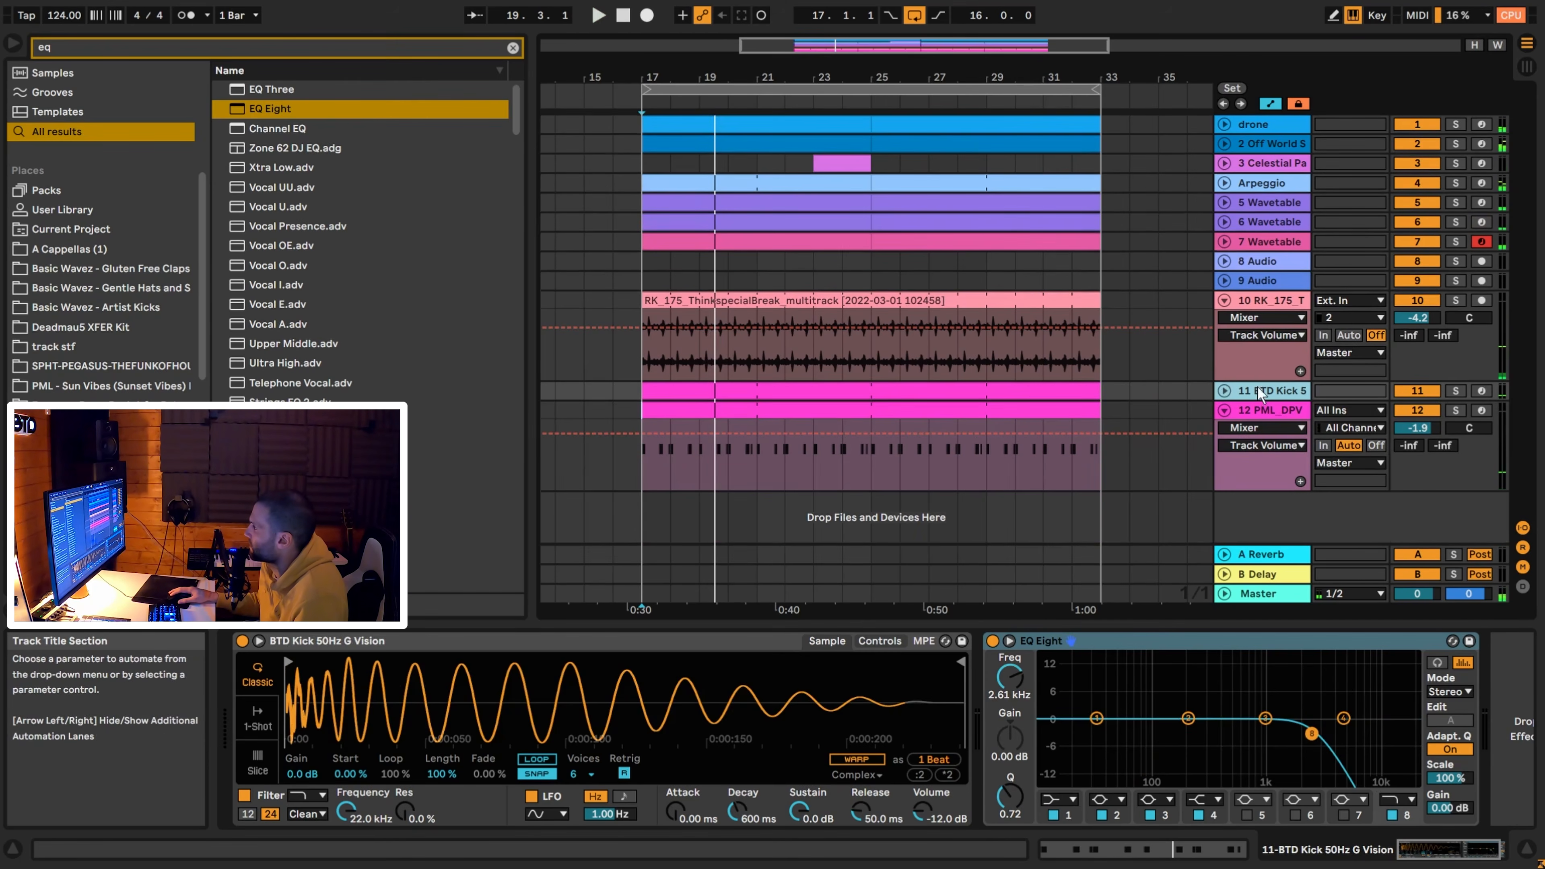
{"action": "left_click", "coordinate": [1224, 410]}
{"action": "left_click", "coordinate": [1269, 411]}
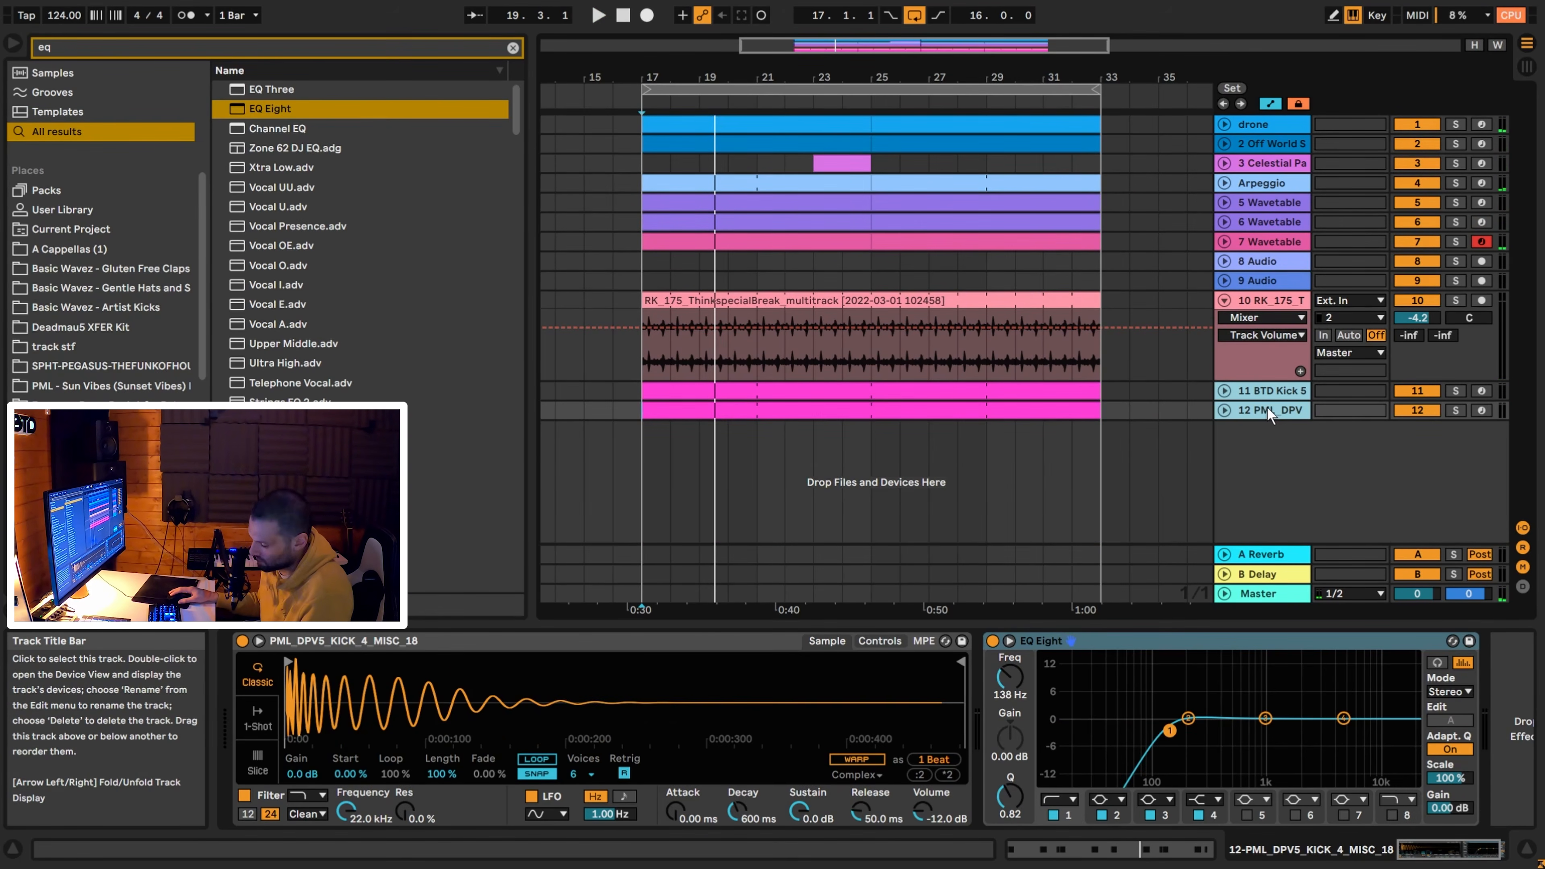
{"action": "key", "text": "ctrl+g"}
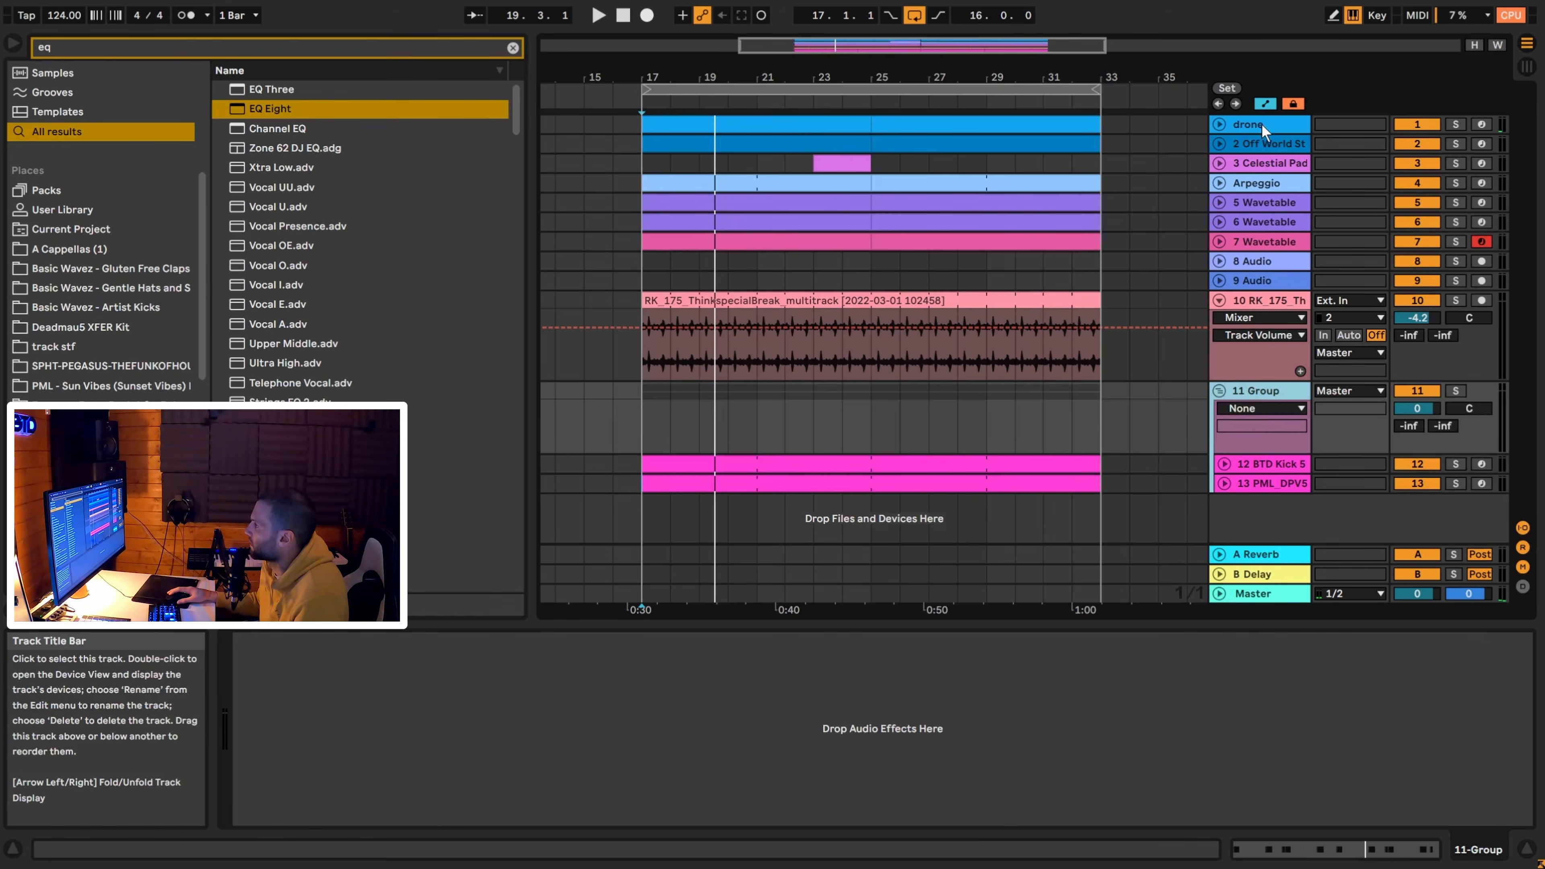
Group the seven tracks from drone to 7 Wavetable and fold the kick group.
{"action": "left_click", "coordinate": [1267, 125]}
{"action": "left_click", "coordinate": [1270, 248]}
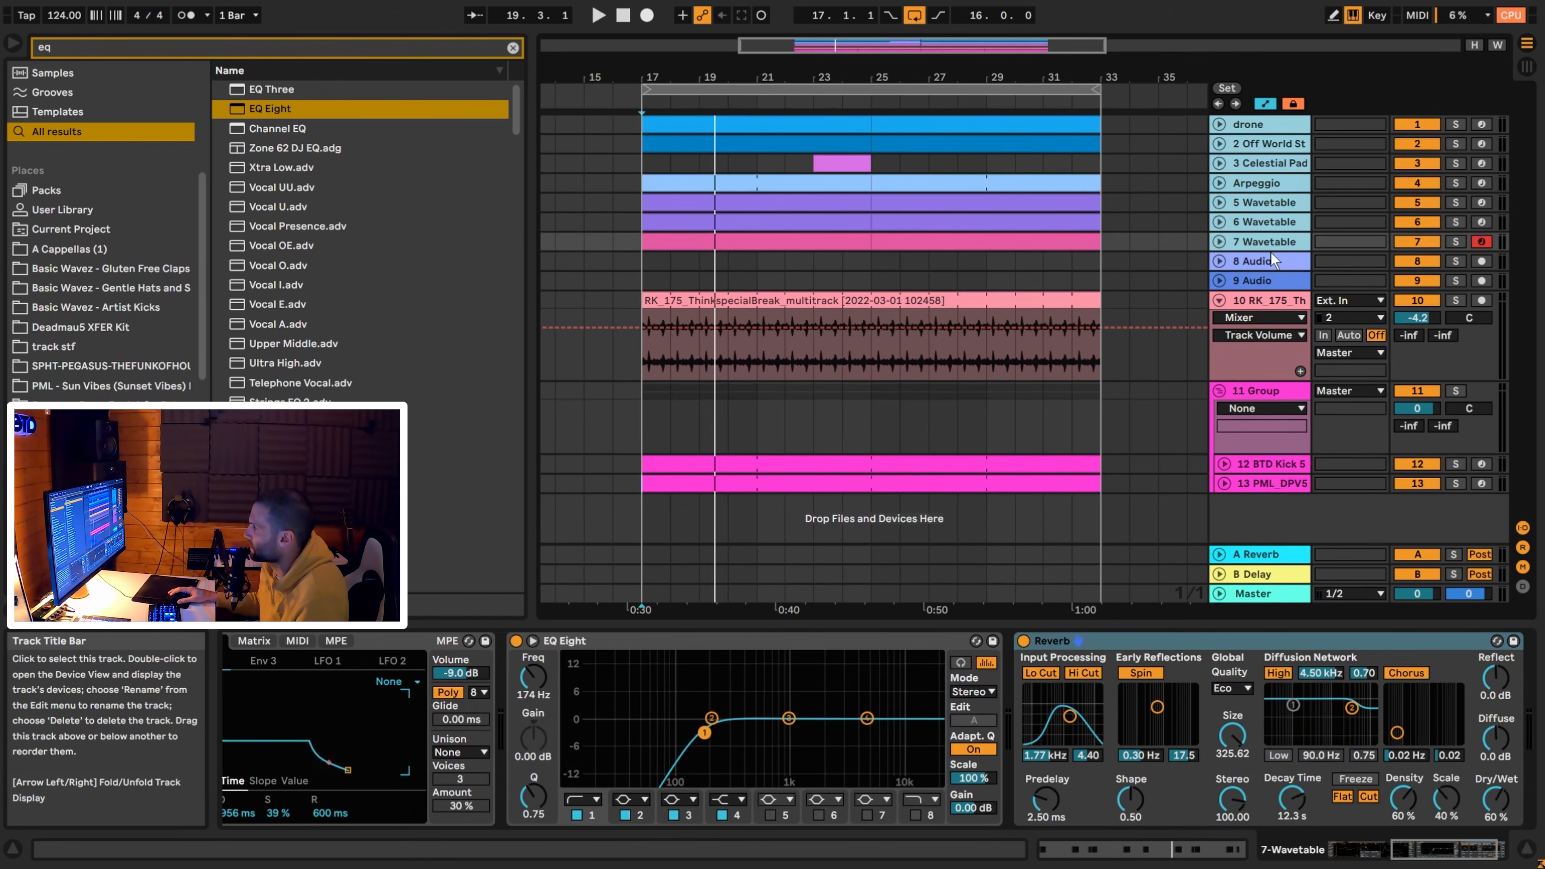
{"action": "key", "text": "ctrl+g"}
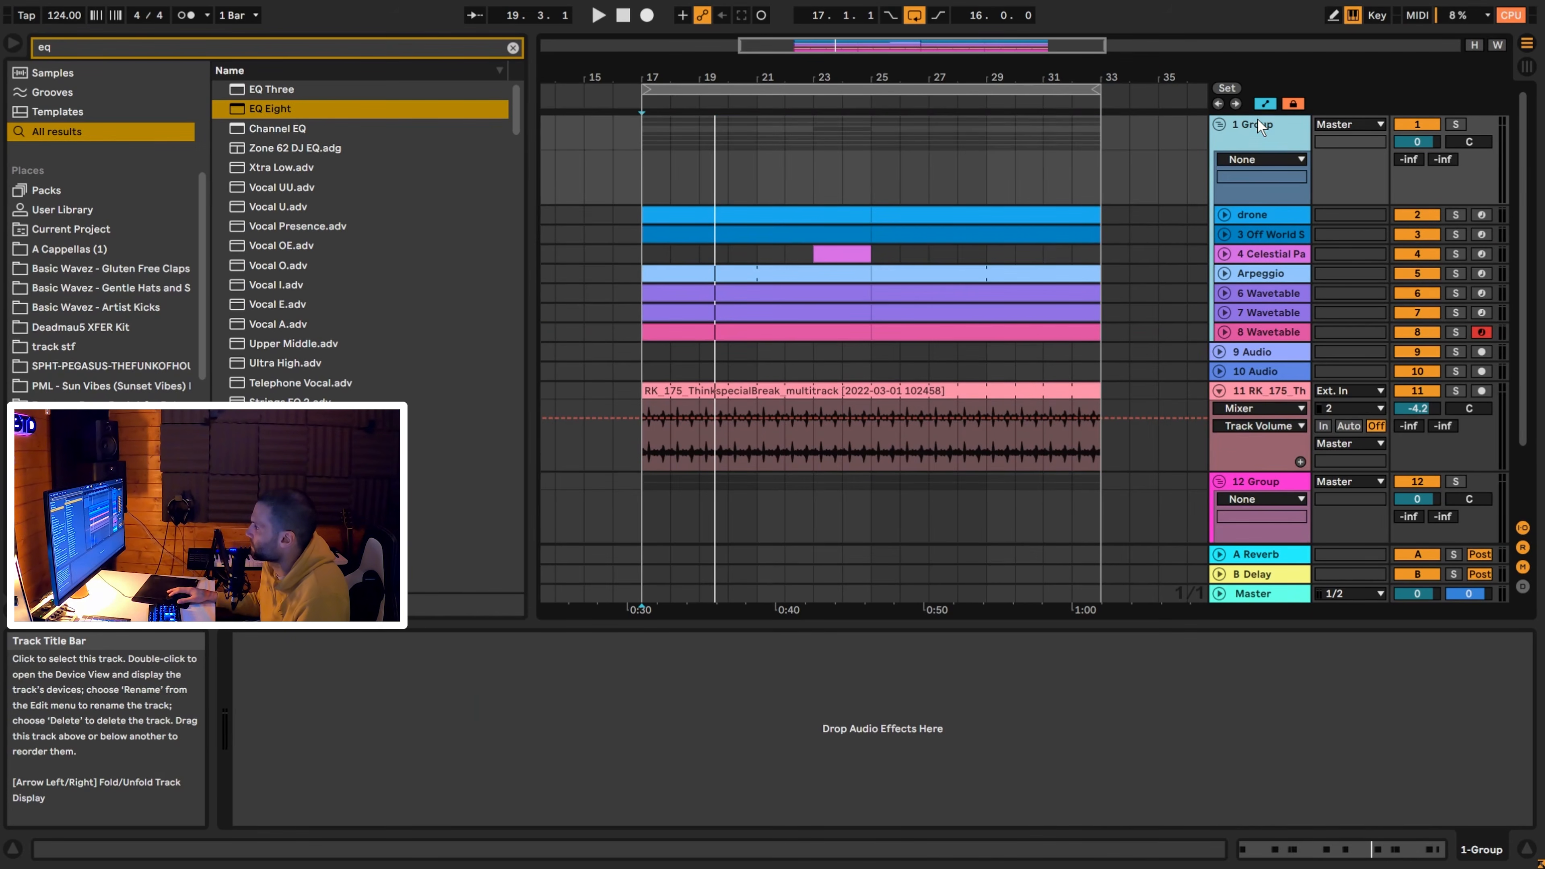
{"action": "left_click", "coordinate": [1220, 482]}
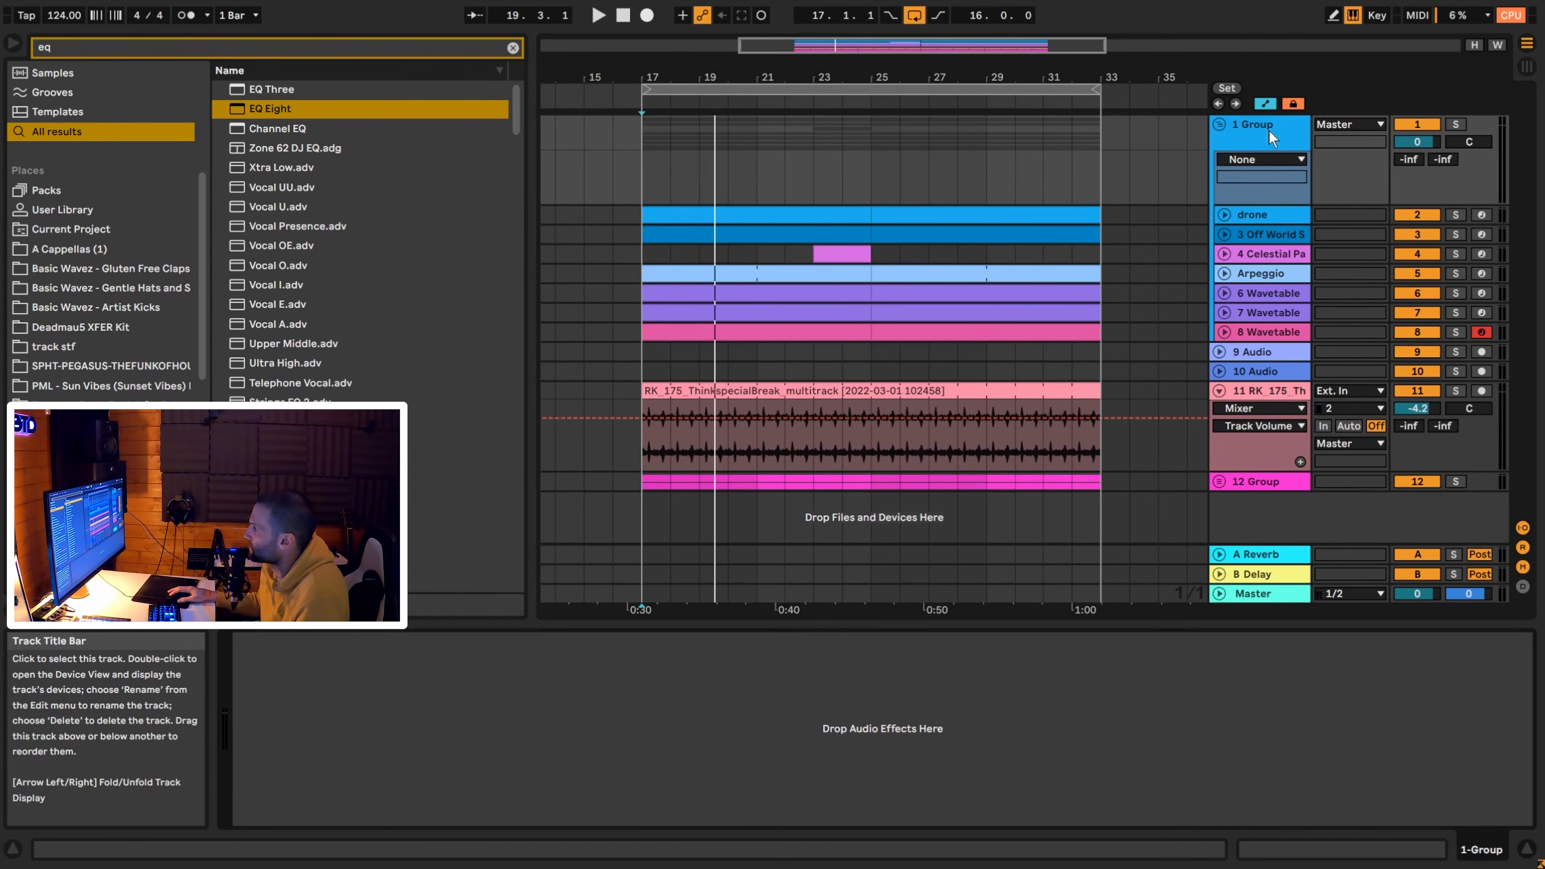
Insert a Compressor on the synth group and enable its sidechain with the kick group, 12-Group, as the source.
{"action": "left_click", "coordinate": [512, 48]}
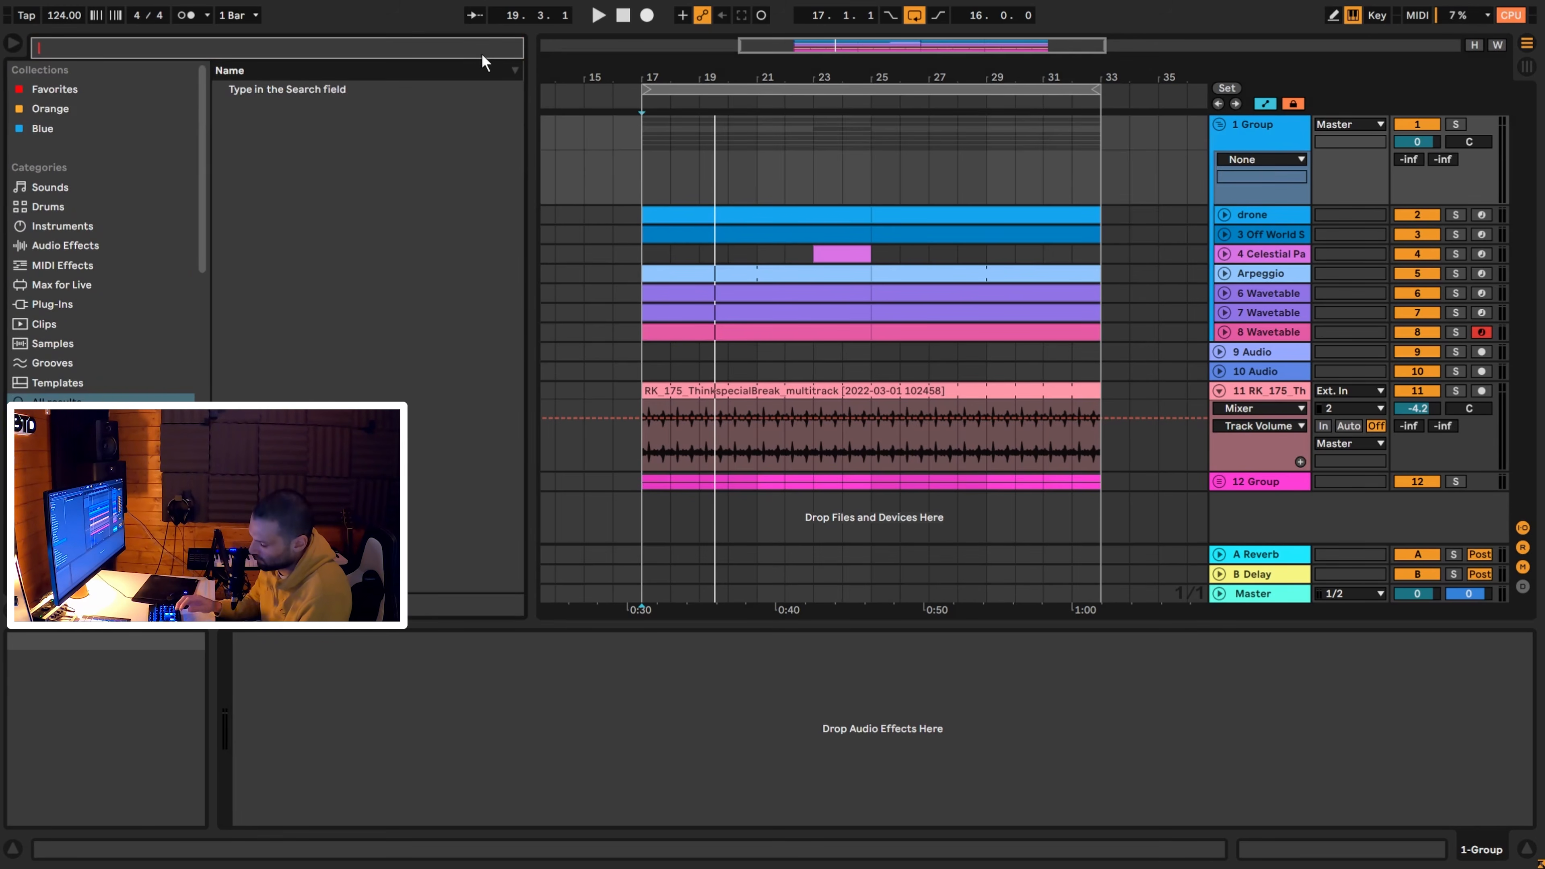
{"action": "type", "text": "ccom"}
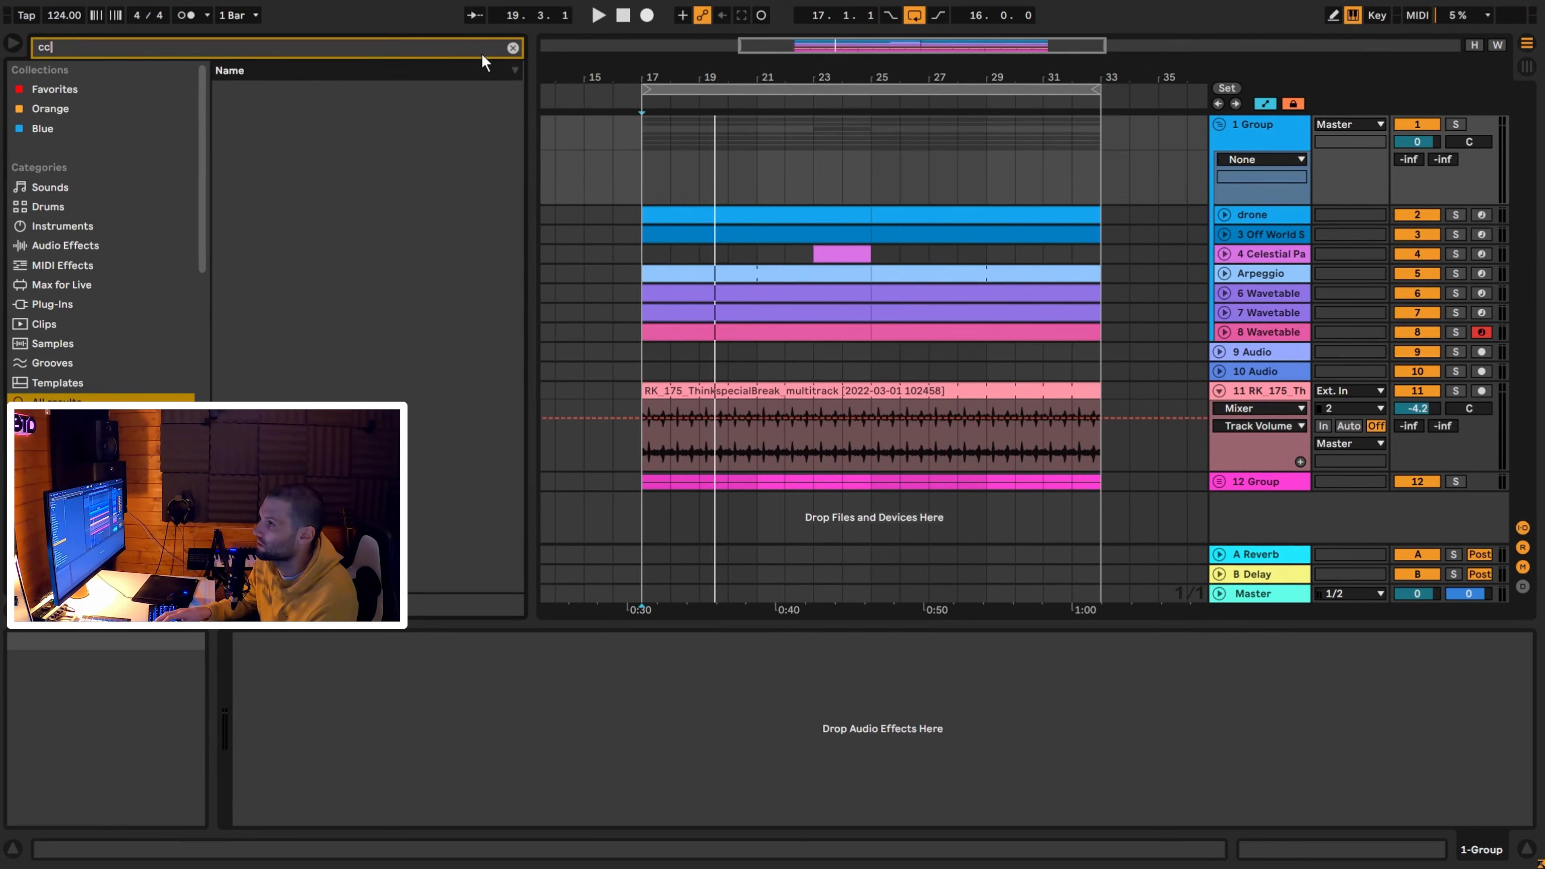
{"action": "key", "text": "BackSpace"}
{"action": "key", "text": "BackSpace"}
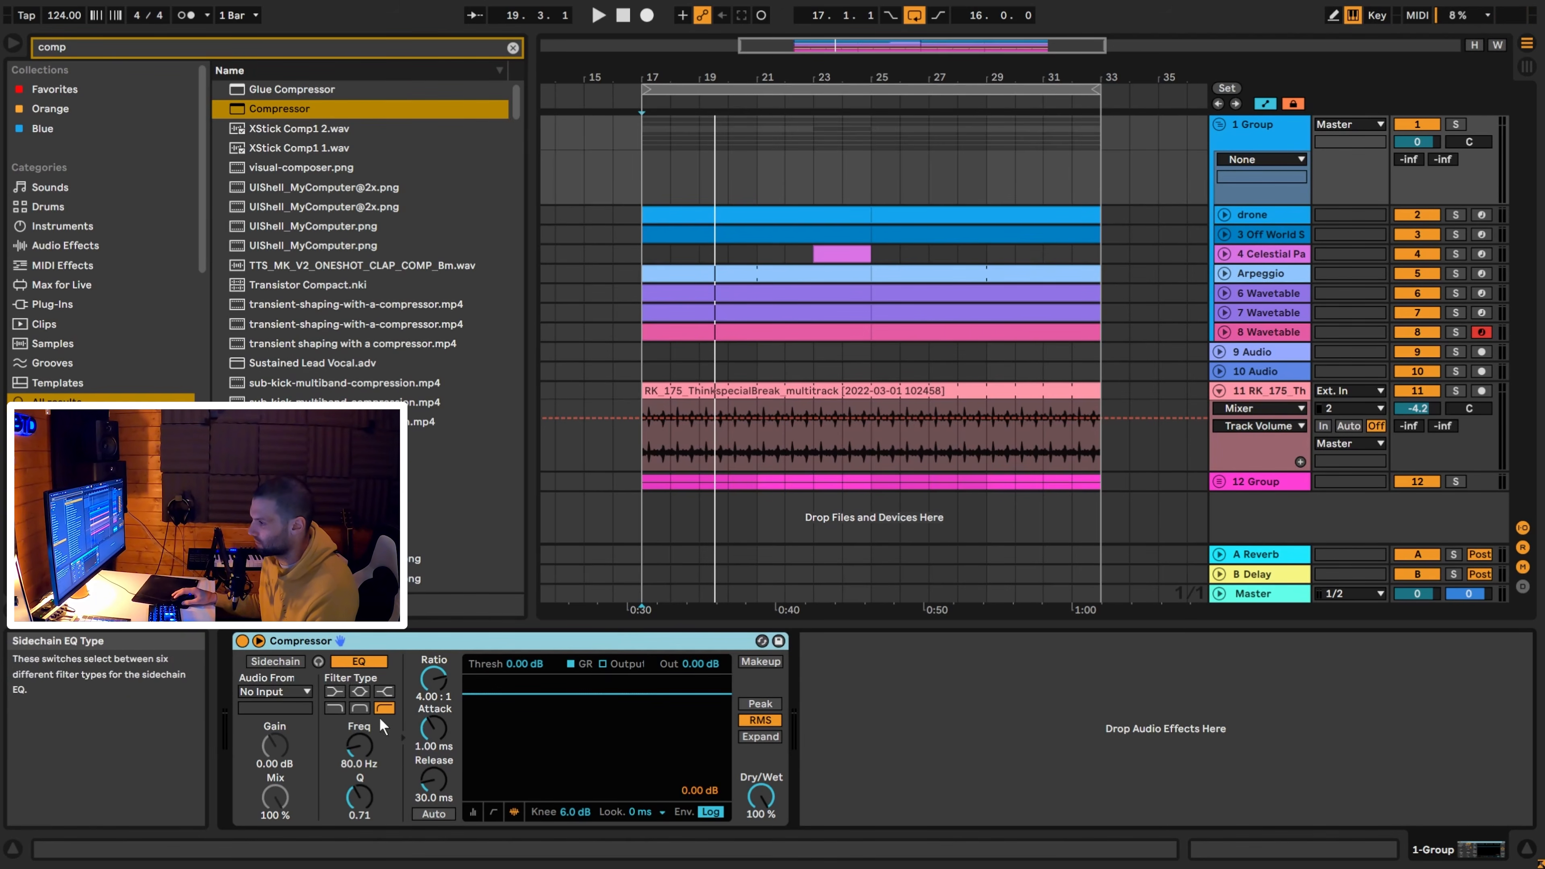
{"action": "left_click", "coordinate": [275, 661]}
{"action": "left_click", "coordinate": [287, 694]}
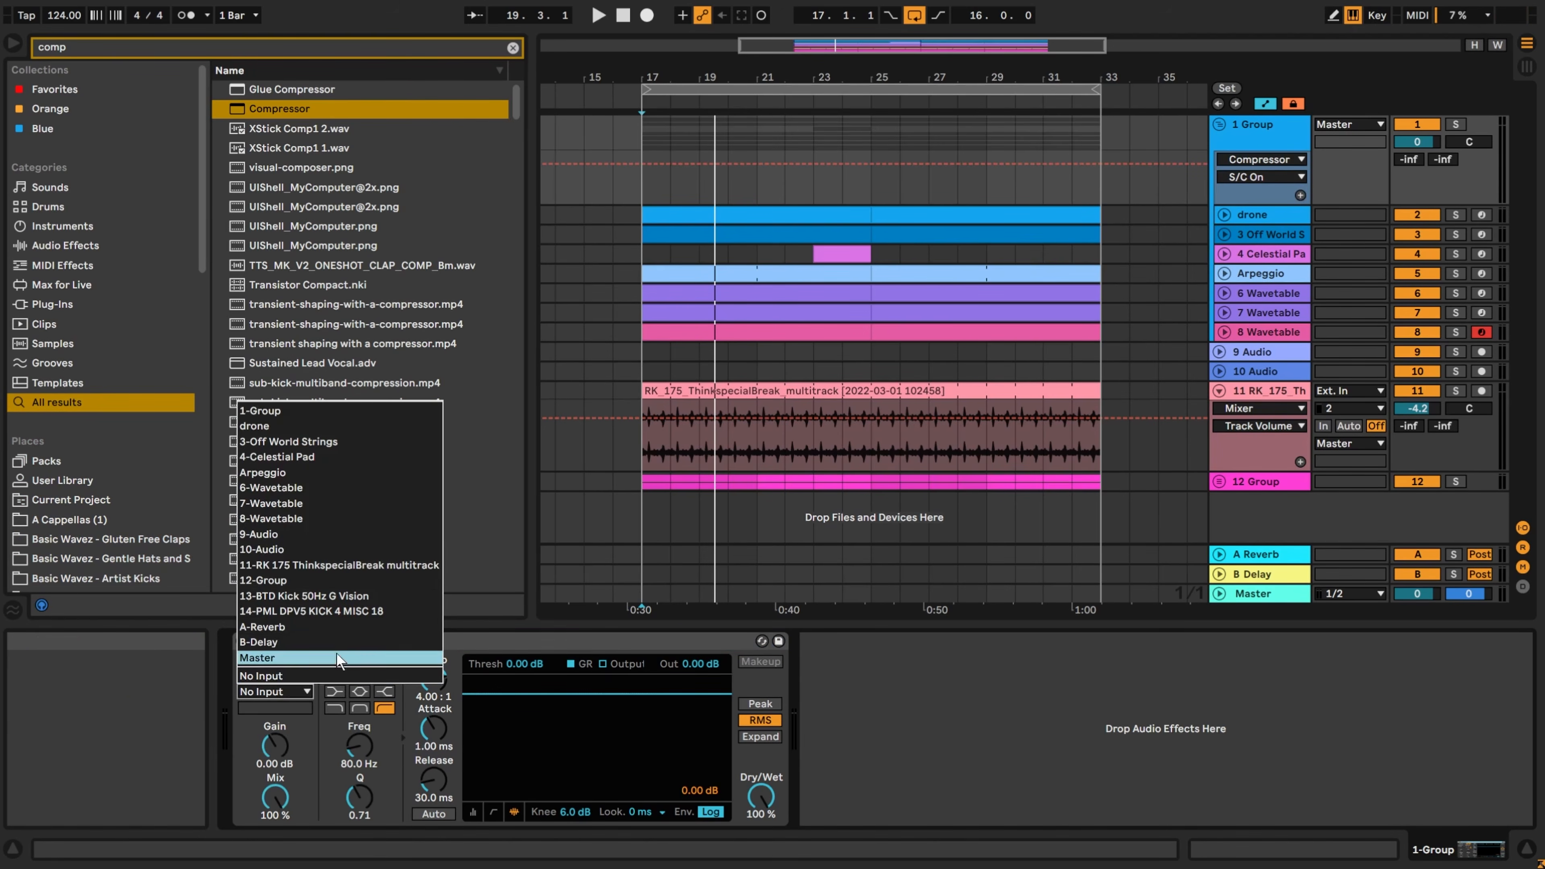
{"action": "left_click", "coordinate": [303, 578]}
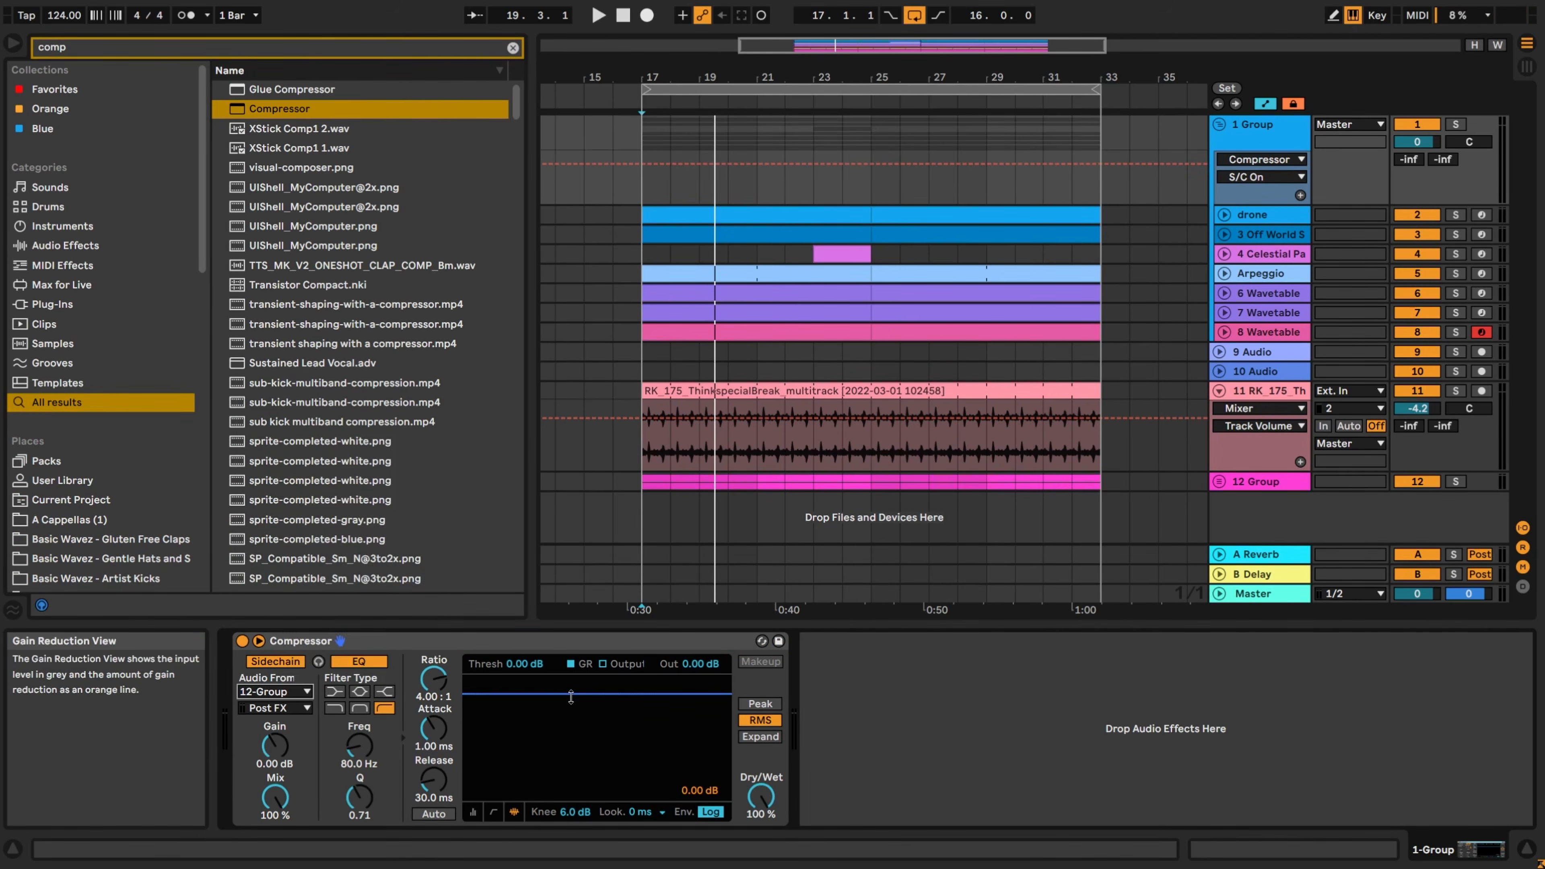
During playback, set the compressor's sidechain EQ frequency to 1.21 kHz, threshold to -46.4 dB and release to 49.2 ms.
{"action": "left_click_drag", "start_coordinate": [359, 745], "coordinate": [359, 727]}
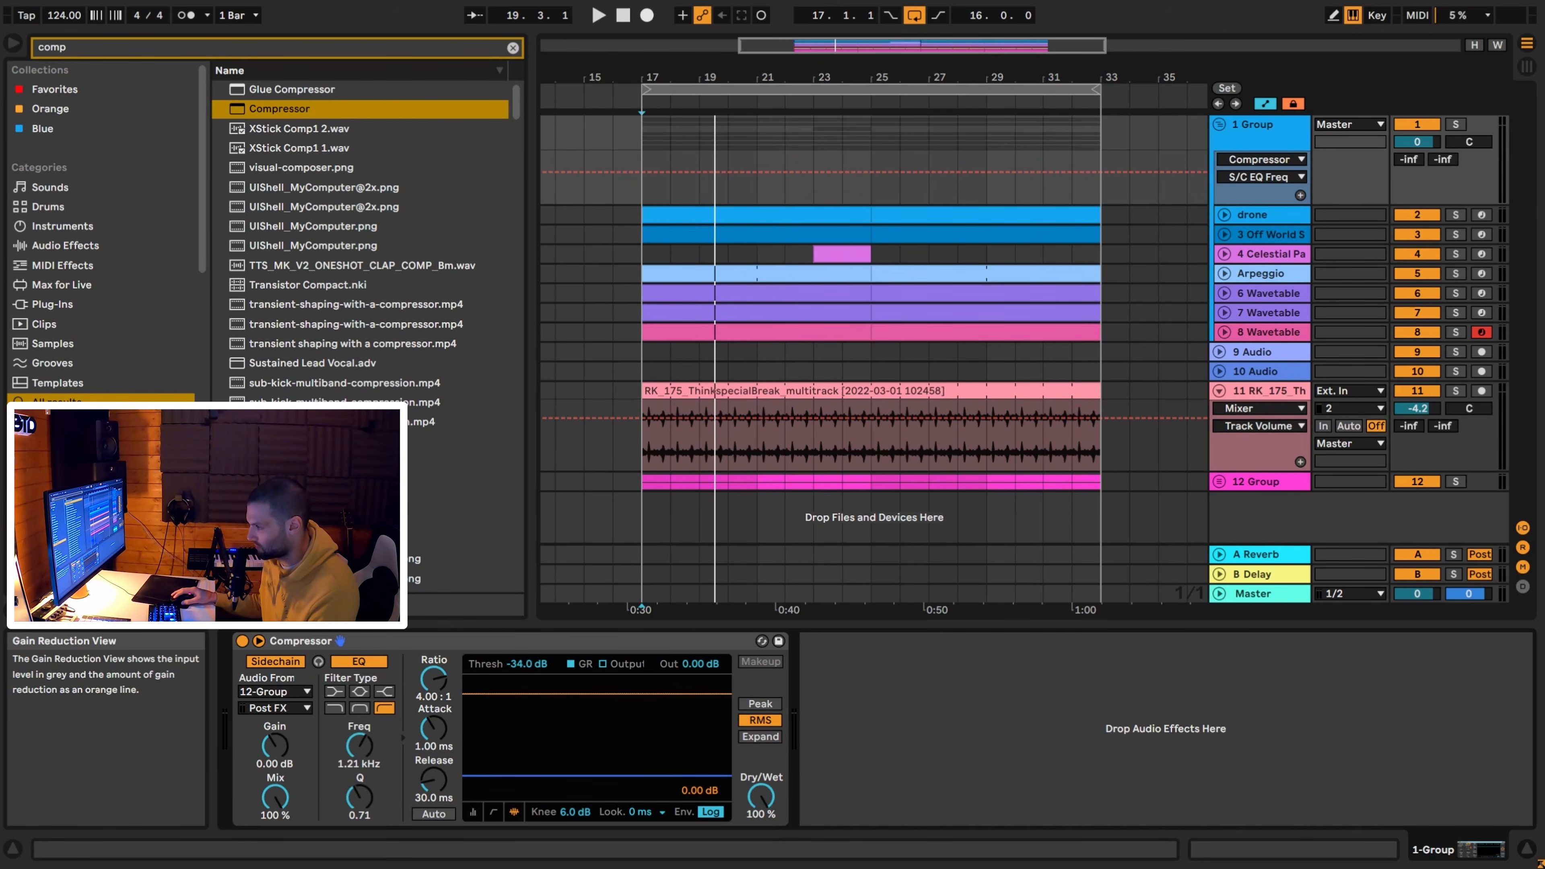
{"action": "key", "text": "space"}
{"action": "left_click_drag", "start_coordinate": [559, 775], "coordinate": [559, 778]}
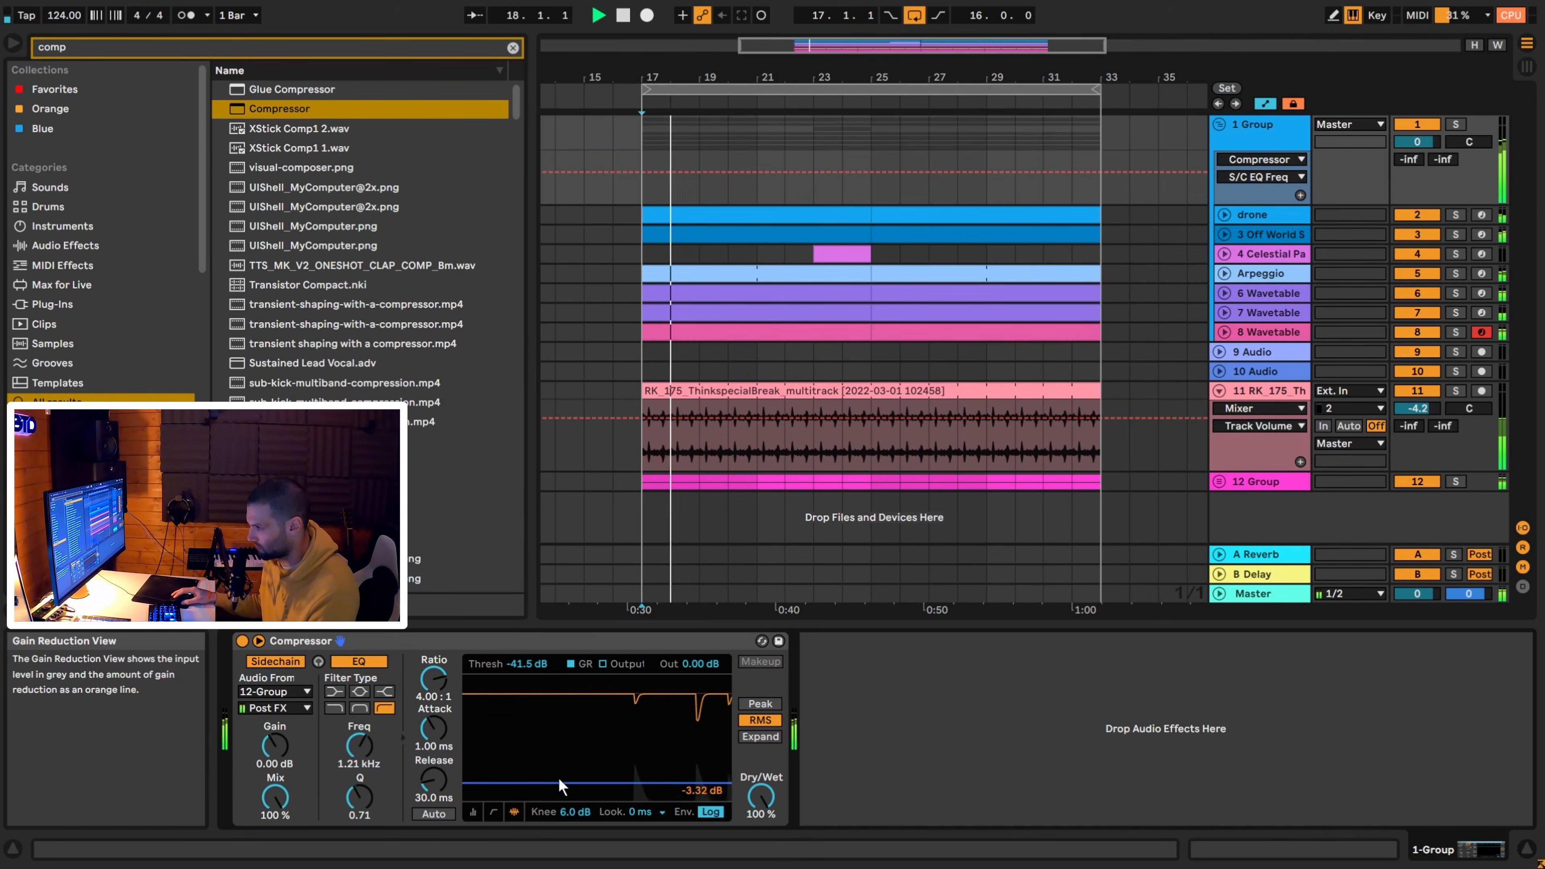
{"action": "left_click_drag", "start_coordinate": [434, 779], "coordinate": [433, 769]}
{"action": "left_click_drag", "start_coordinate": [576, 786], "coordinate": [578, 788]}
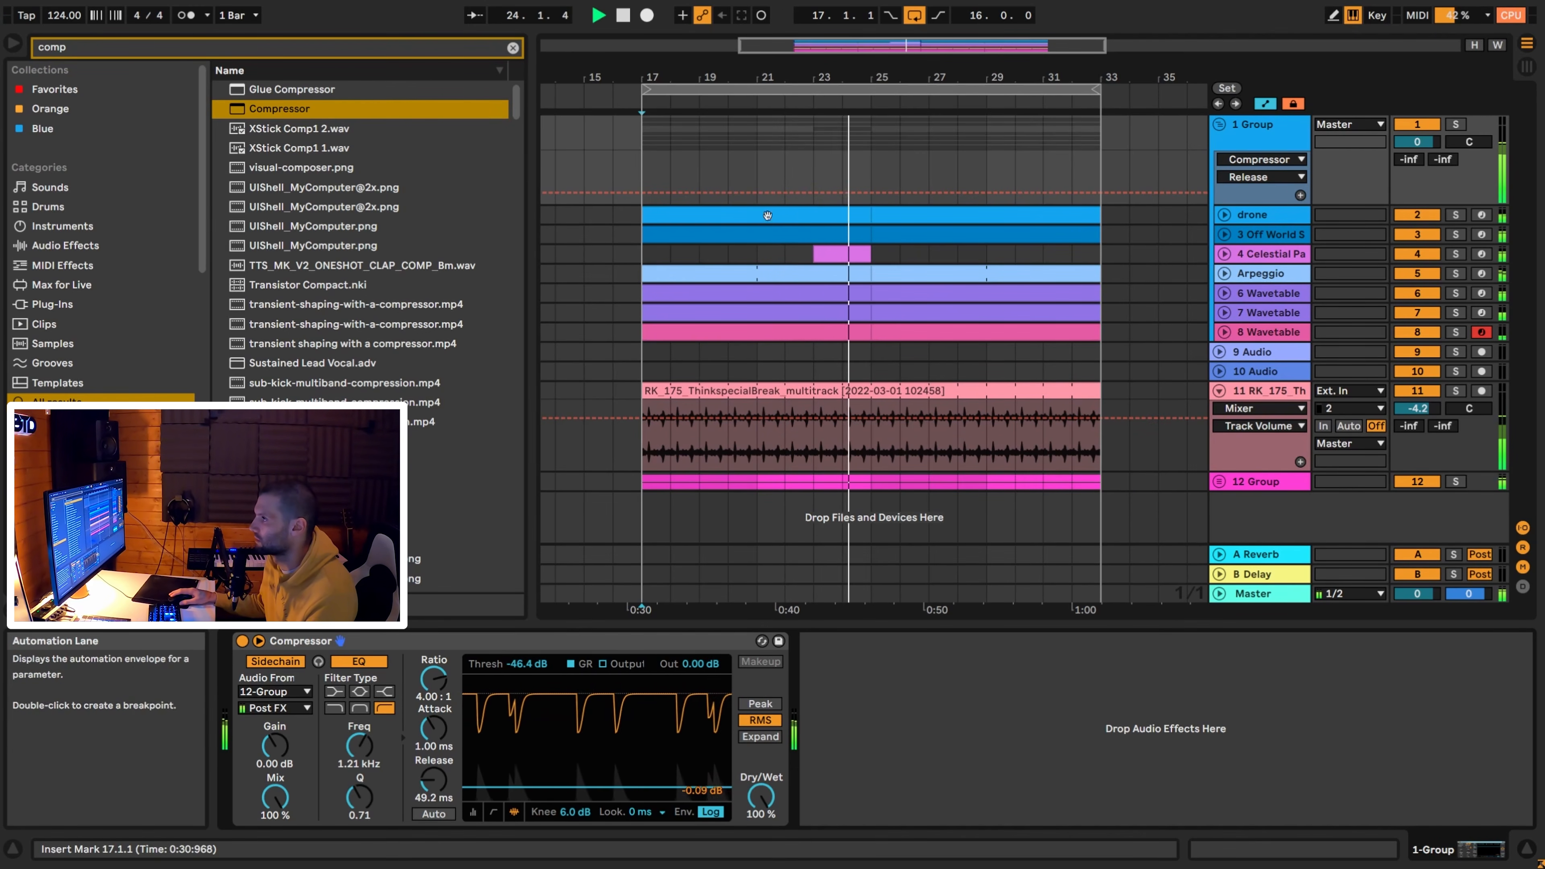
Add a MIDI track below the breakbeat and load PML_DPV5_OPEN_7.wav from the 05_Hats folder onto it.
{"action": "left_click", "coordinate": [1248, 391]}
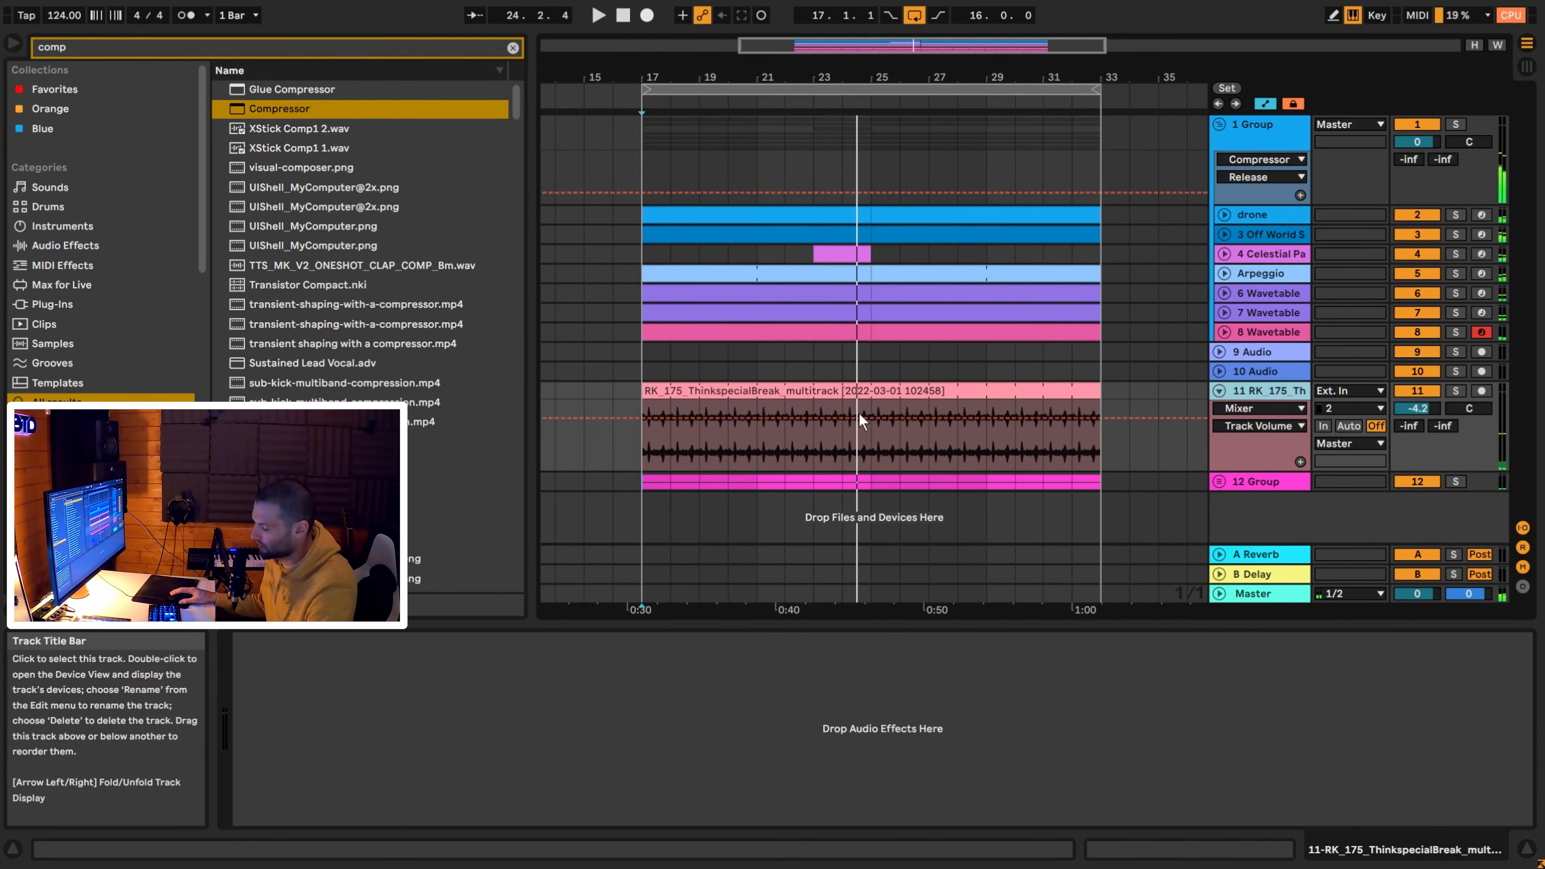
{"action": "key", "text": "ctrl+shift+t"}
{"action": "scroll", "coordinate": [103, 463], "scroll_direction": "down", "scroll_amount": 4}
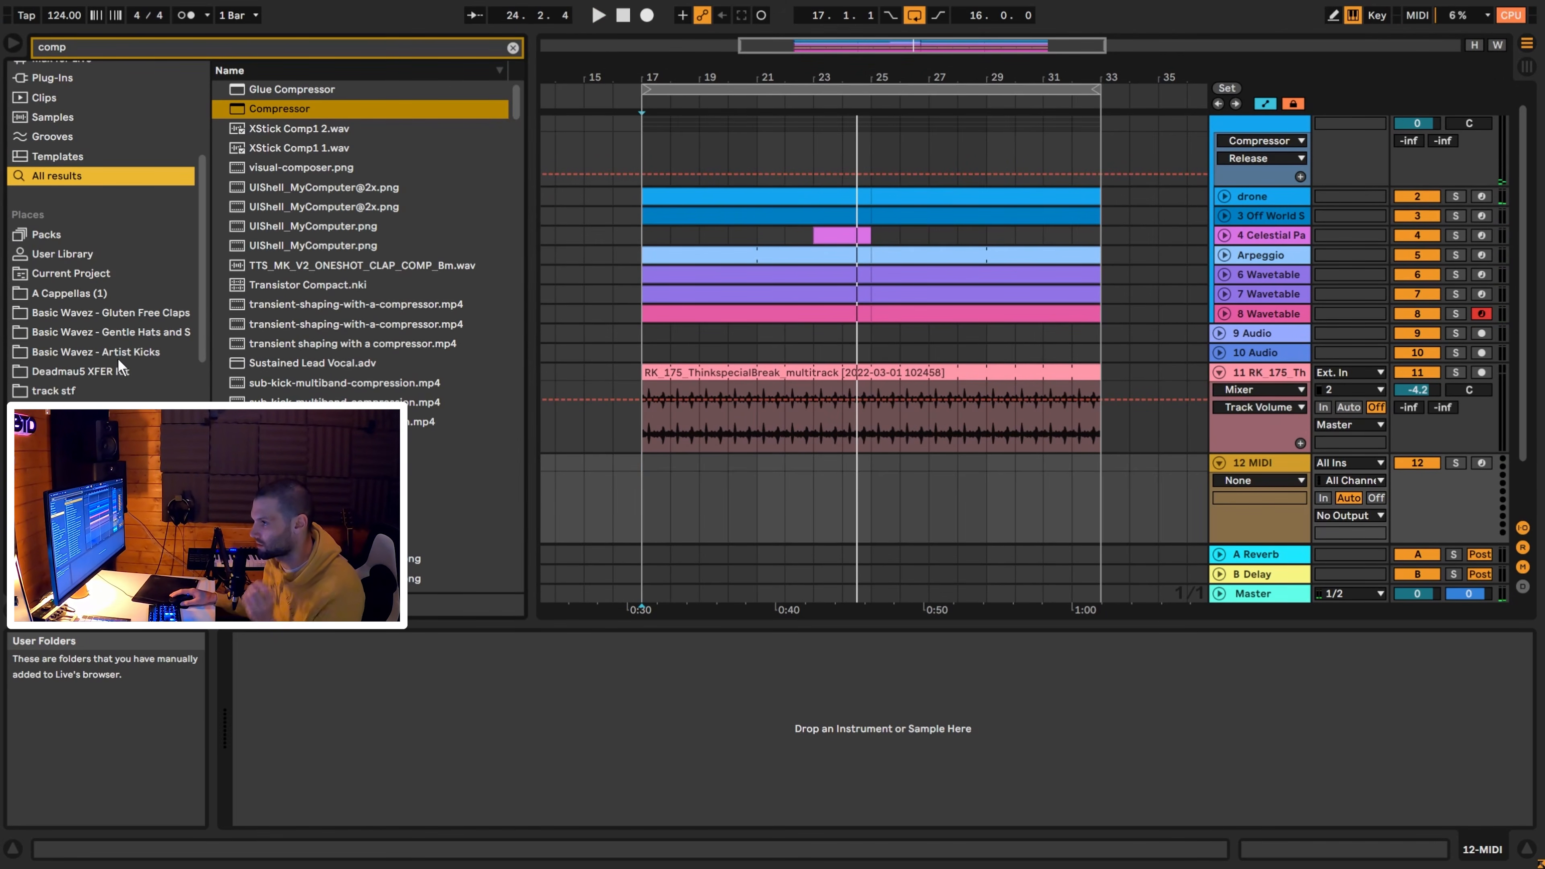
{"action": "scroll", "coordinate": [117, 359], "scroll_direction": "down", "scroll_amount": 3}
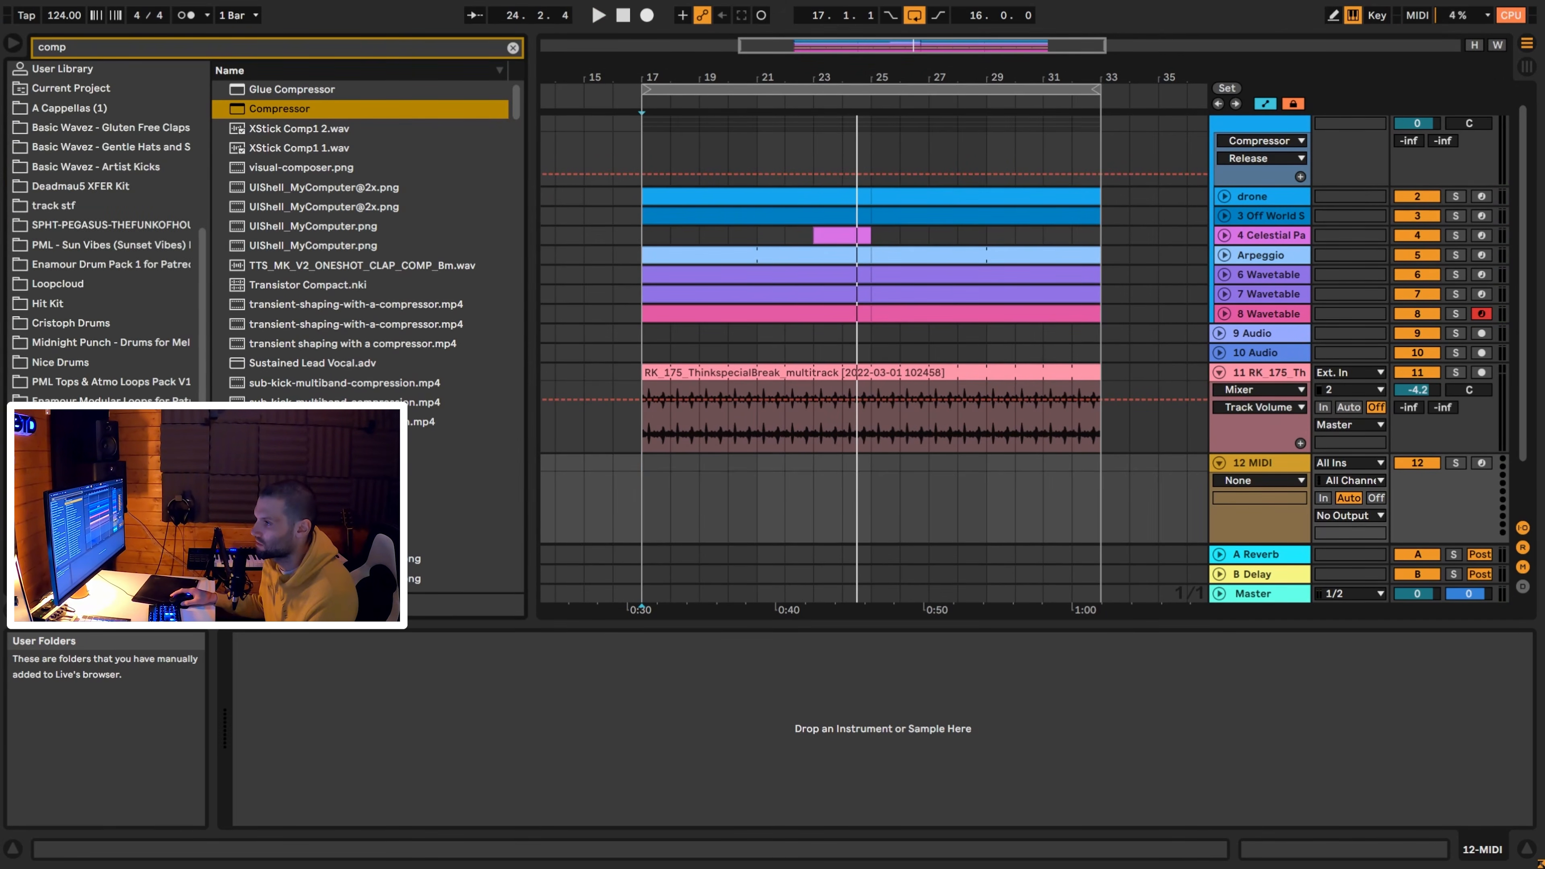
{"action": "left_click", "coordinate": [513, 48]}
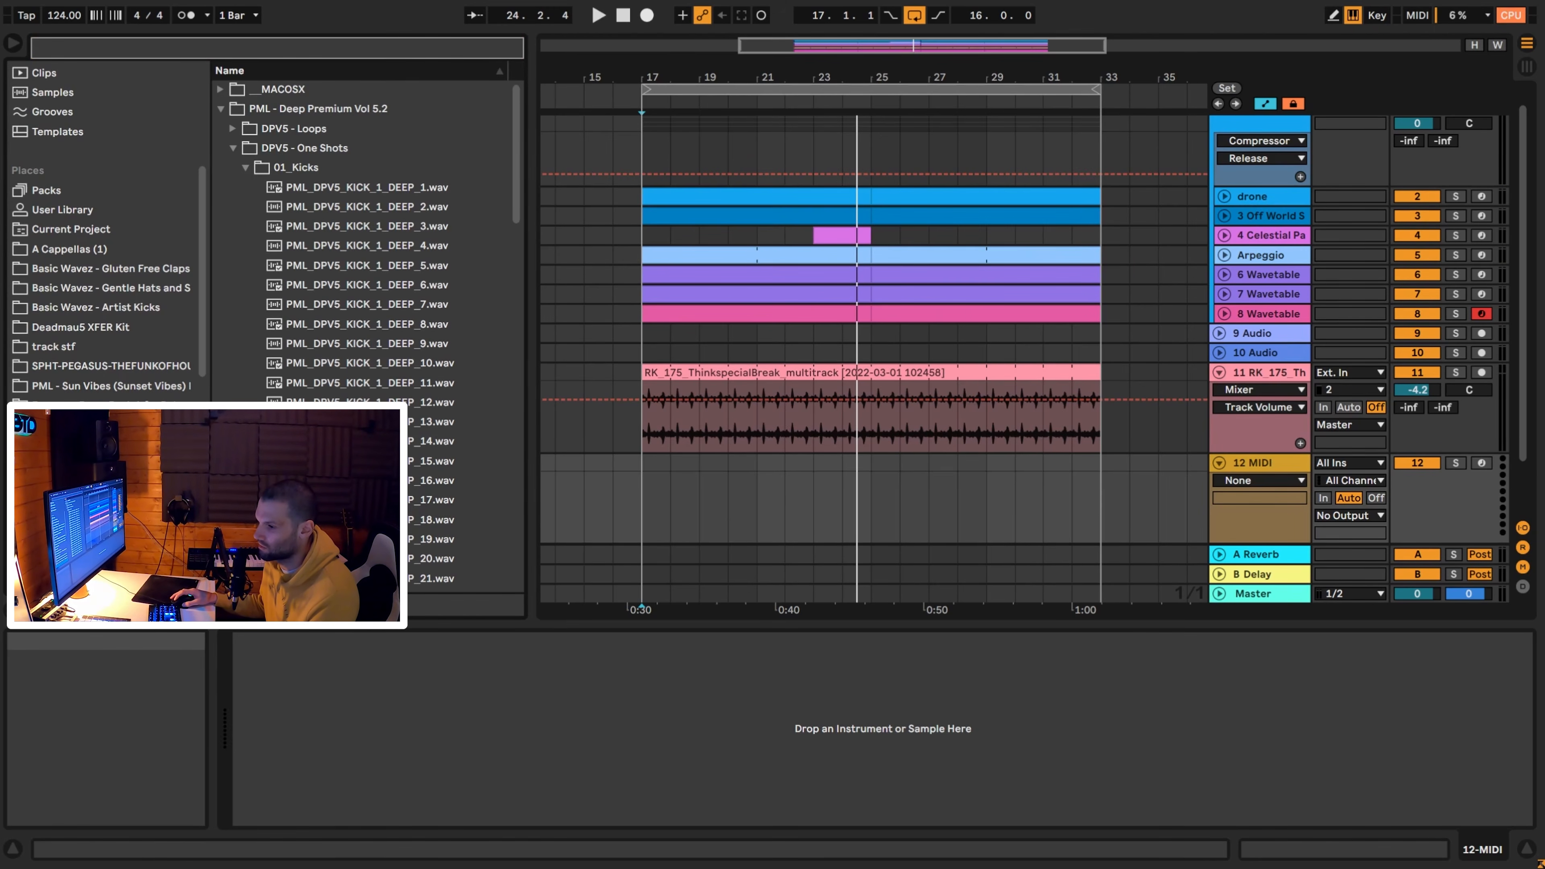
{"action": "left_click", "coordinate": [245, 168]}
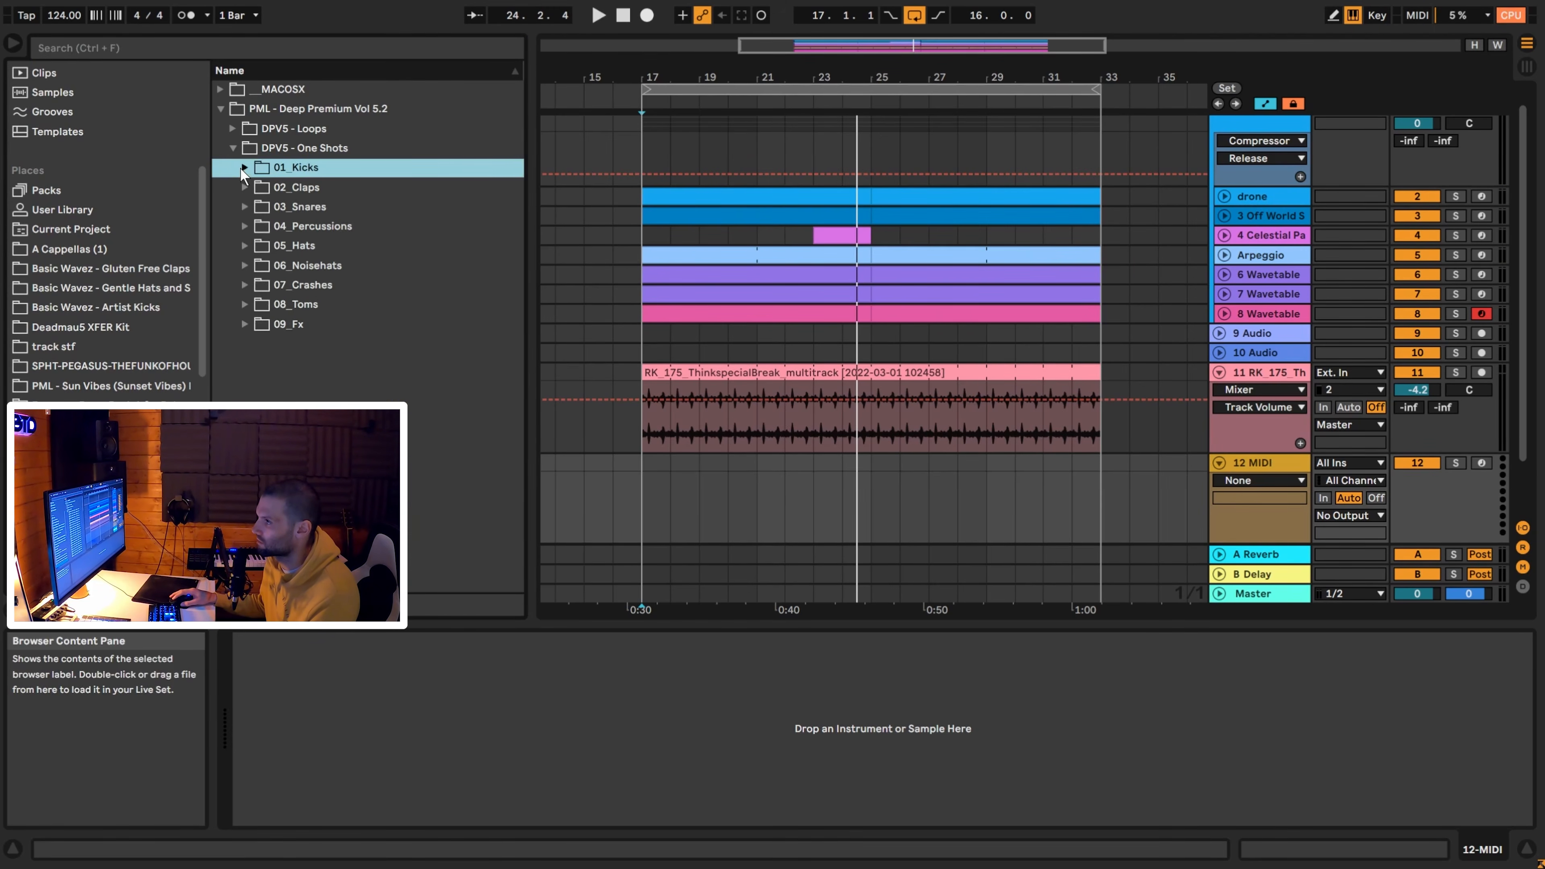
{"action": "left_click", "coordinate": [253, 246]}
{"action": "scroll", "coordinate": [357, 322], "scroll_direction": "down", "scroll_amount": 10}
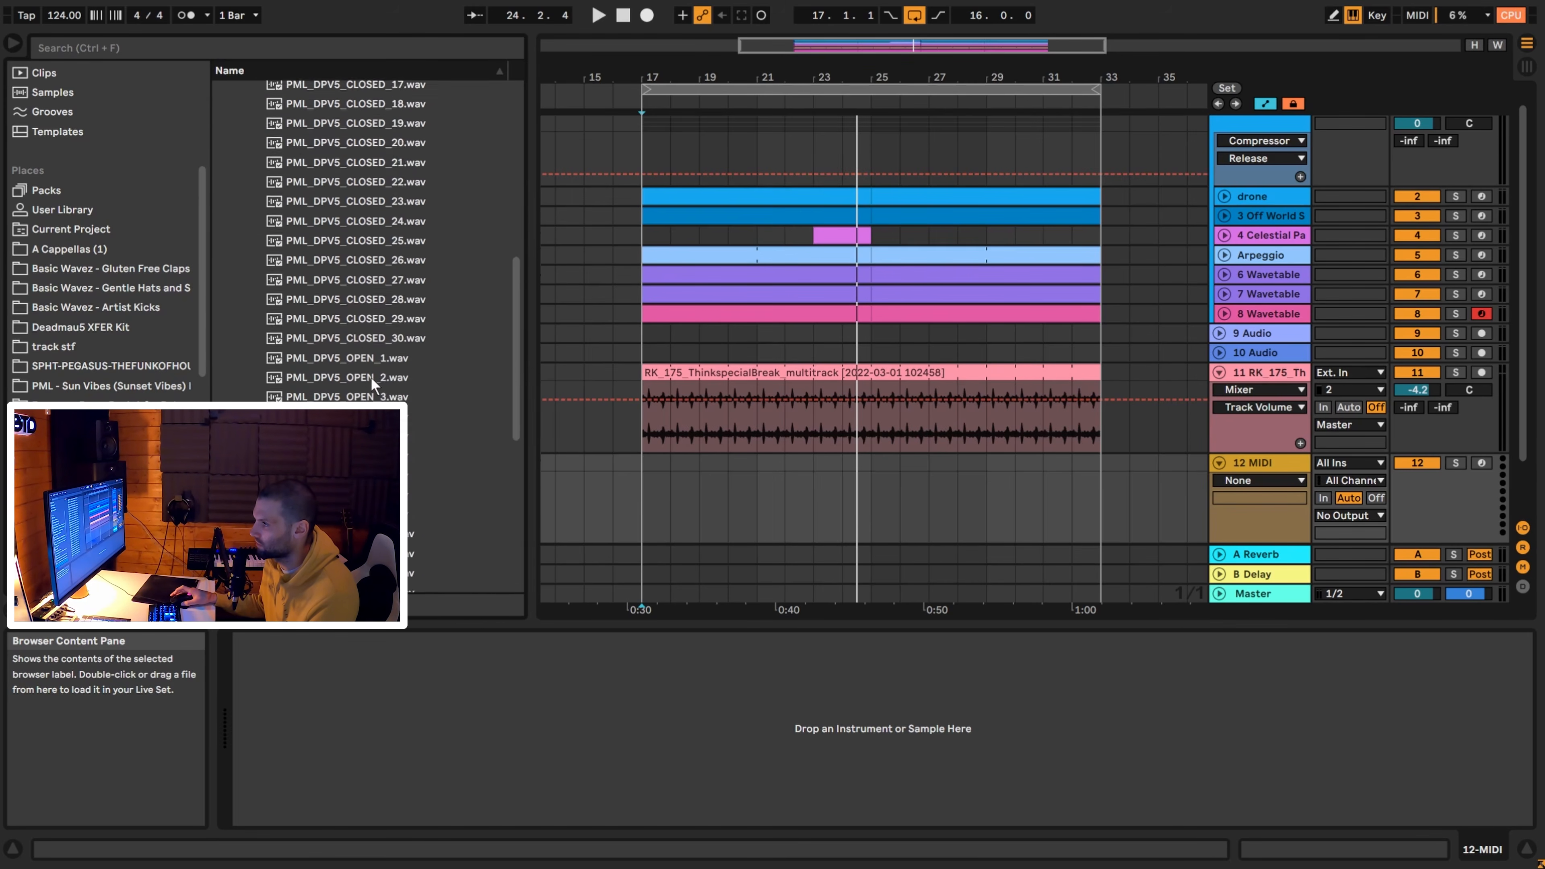
{"action": "left_click", "coordinate": [372, 393]}
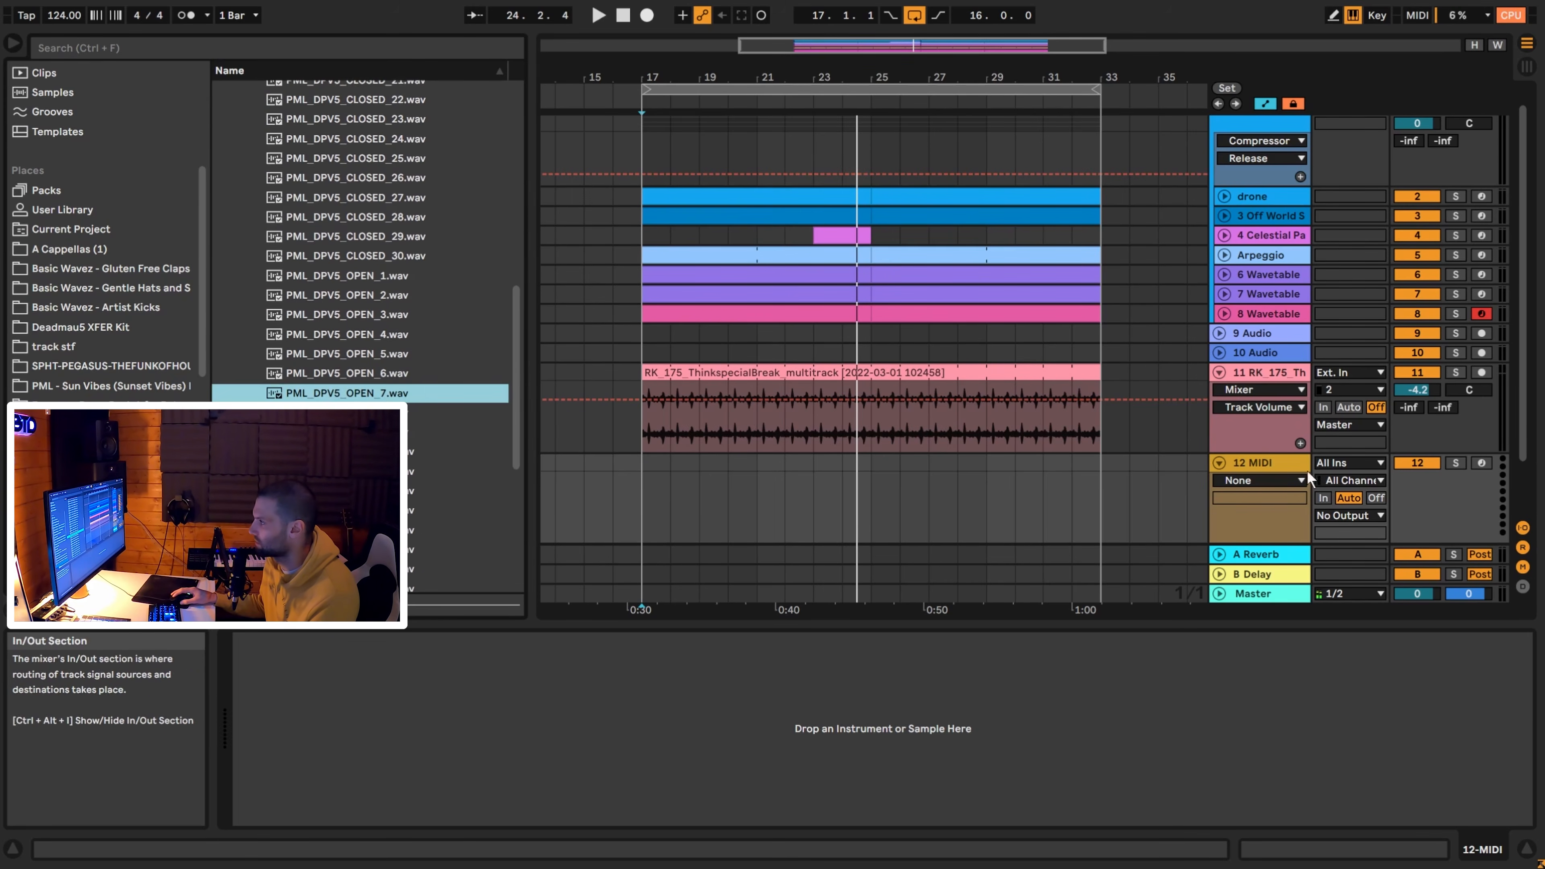
{"action": "double_click", "coordinate": [406, 394]}
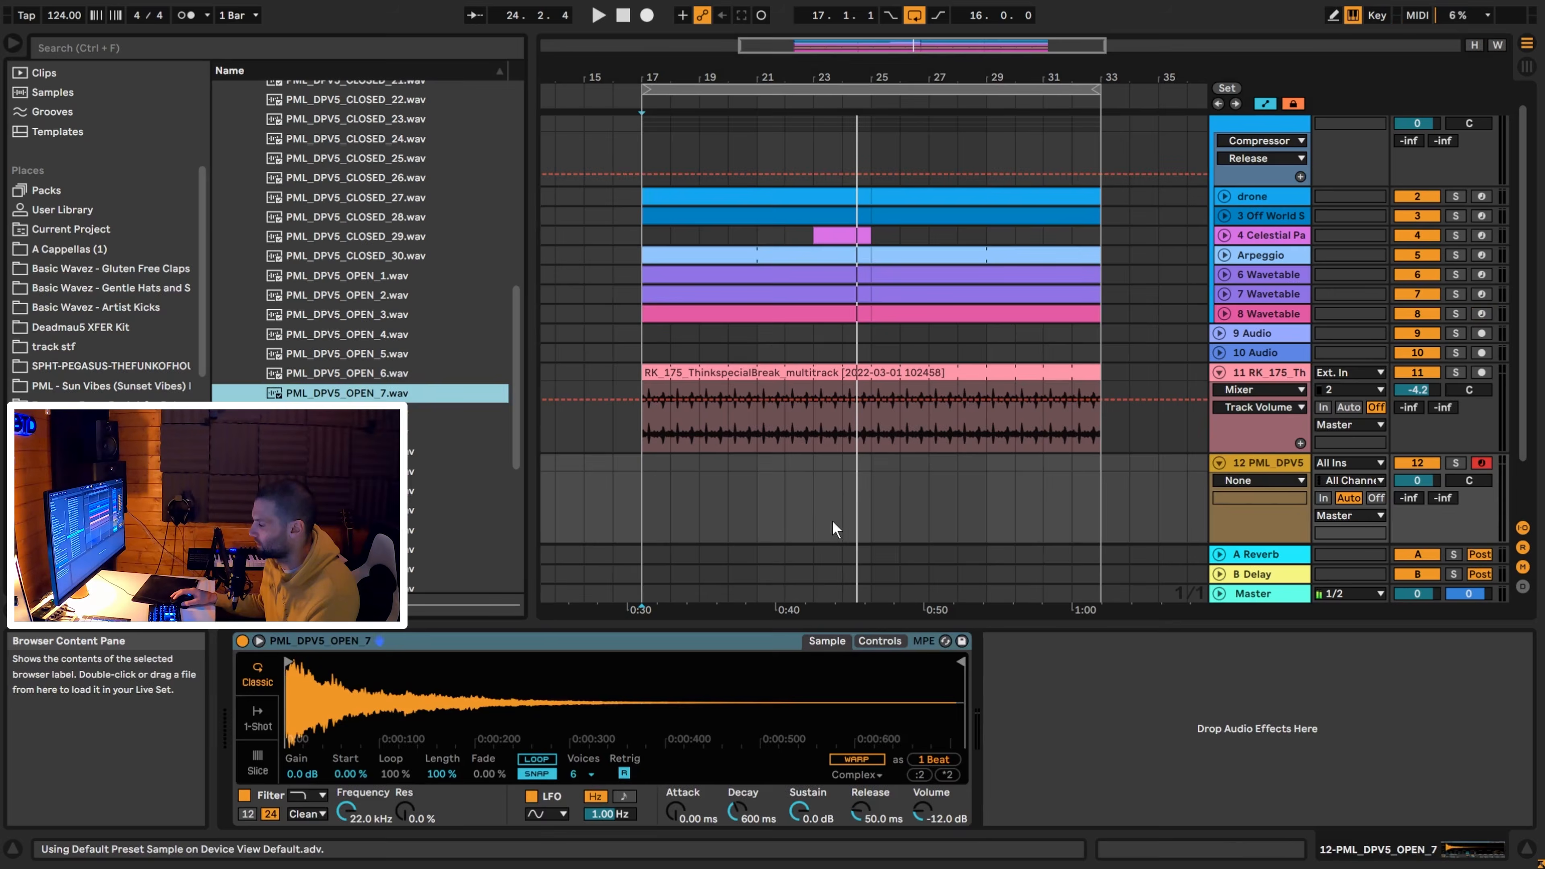
Create a MIDI clip at bar 17 on the open hat track with off-beat C3 eighth notes at 1.1.3 and 1.2.3.
{"action": "key", "text": "ctrl+shift+m"}
{"action": "scroll", "coordinate": [696, 760], "scroll_direction": "down", "scroll_amount": 1}
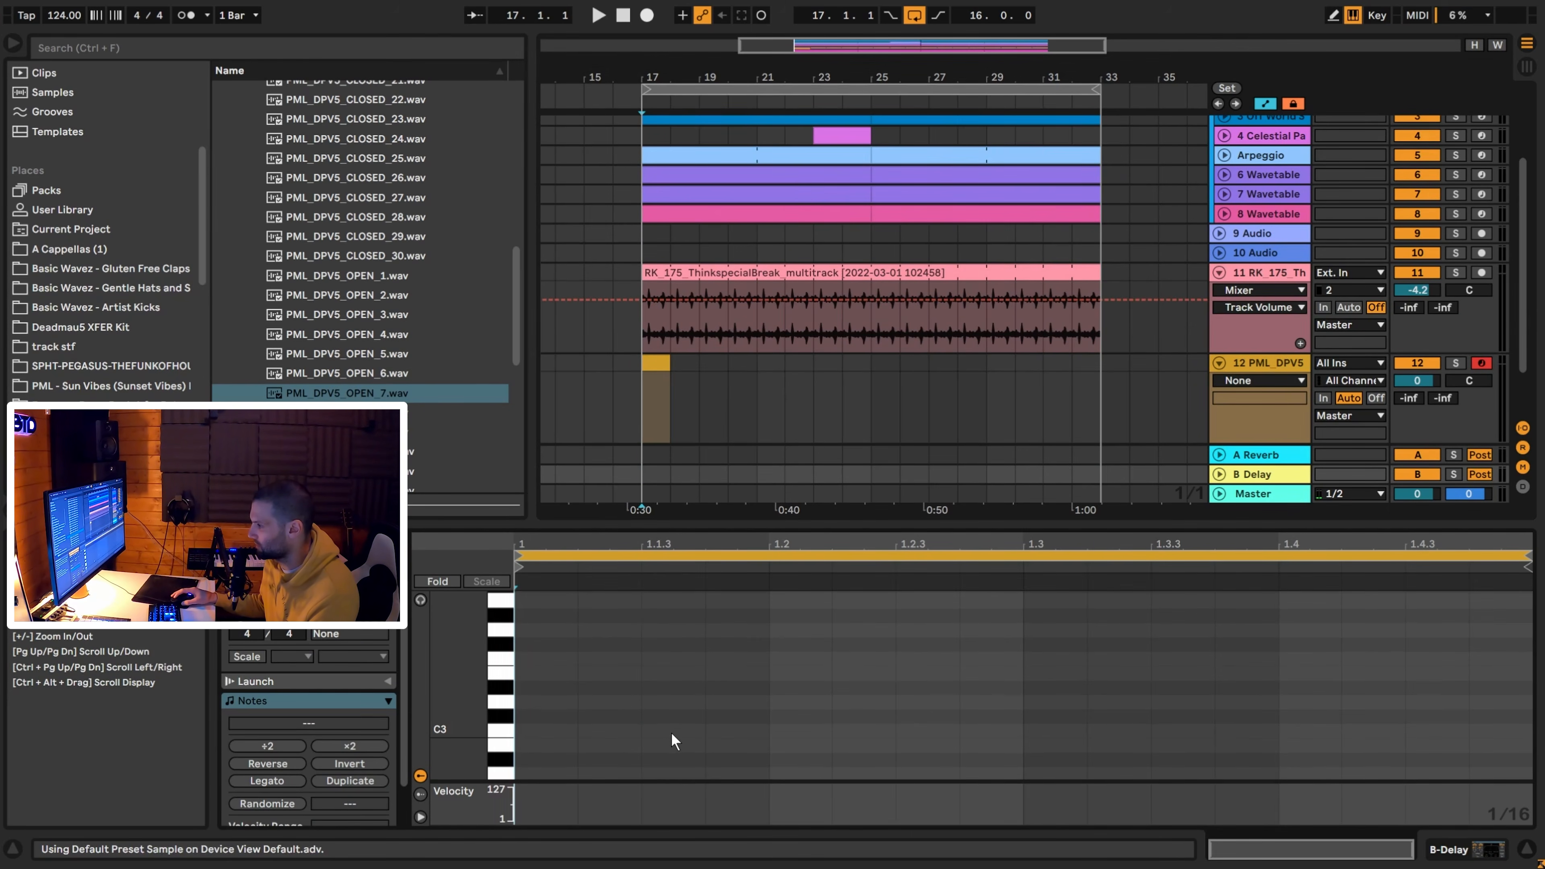
{"action": "double_click", "coordinate": [669, 729]}
{"action": "left_click_drag", "start_coordinate": [706, 729], "coordinate": [767, 728]}
{"action": "left_click_drag", "start_coordinate": [543, 700], "coordinate": [781, 785]}
{"action": "key", "text": "ctrl+d"}
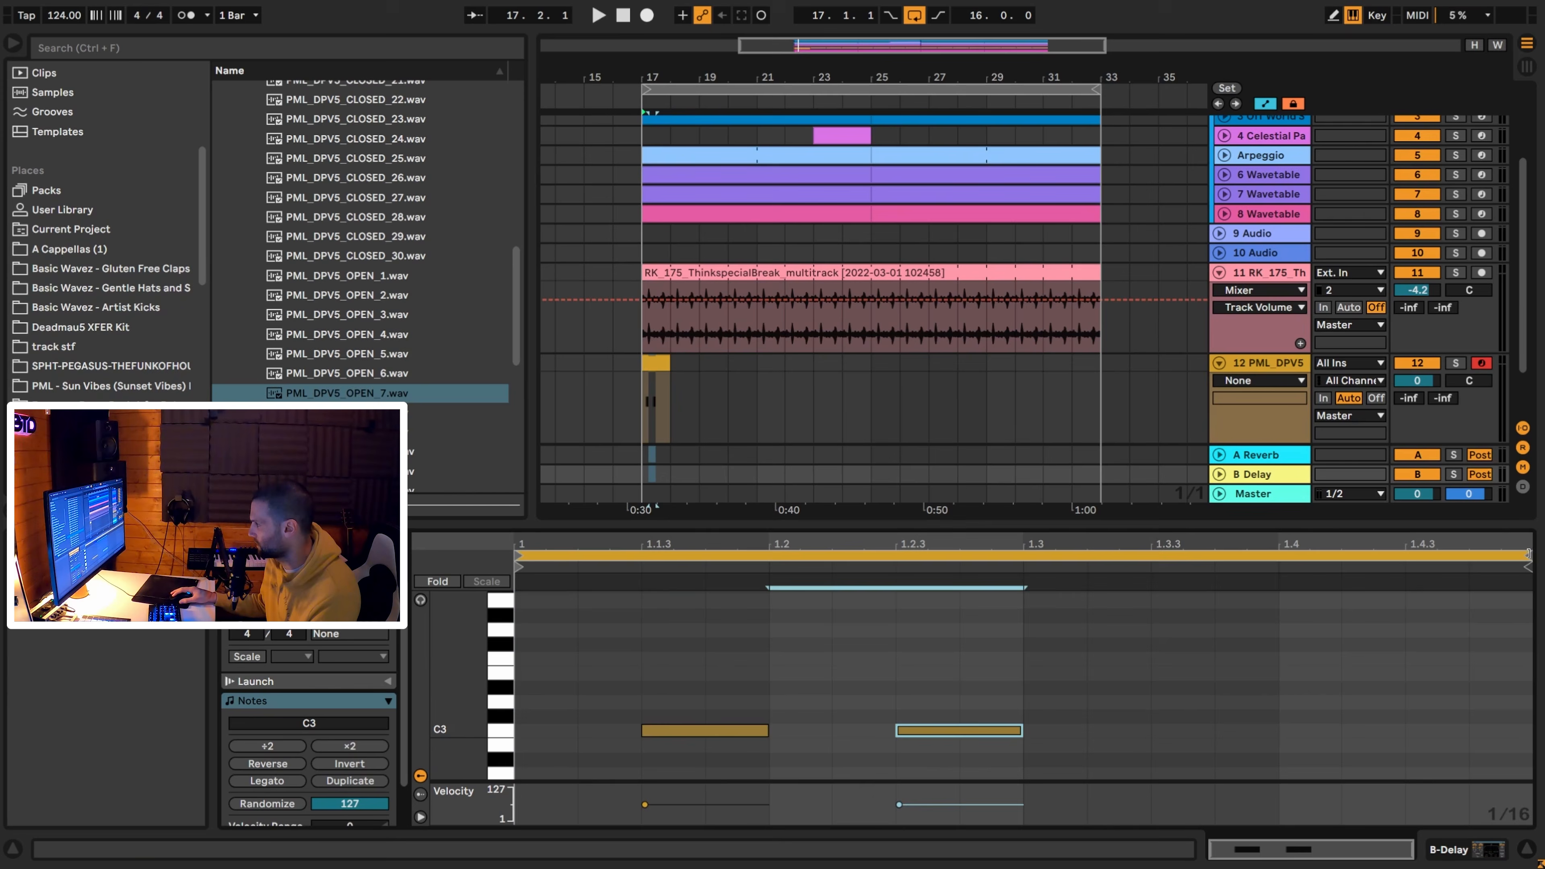
Shorten the hat clip's loop to two beats and extend the clip to bar 33.
{"action": "left_click_drag", "start_coordinate": [1528, 555], "coordinate": [1023, 573]}
{"action": "left_click_drag", "start_coordinate": [669, 364], "coordinate": [876, 364]}
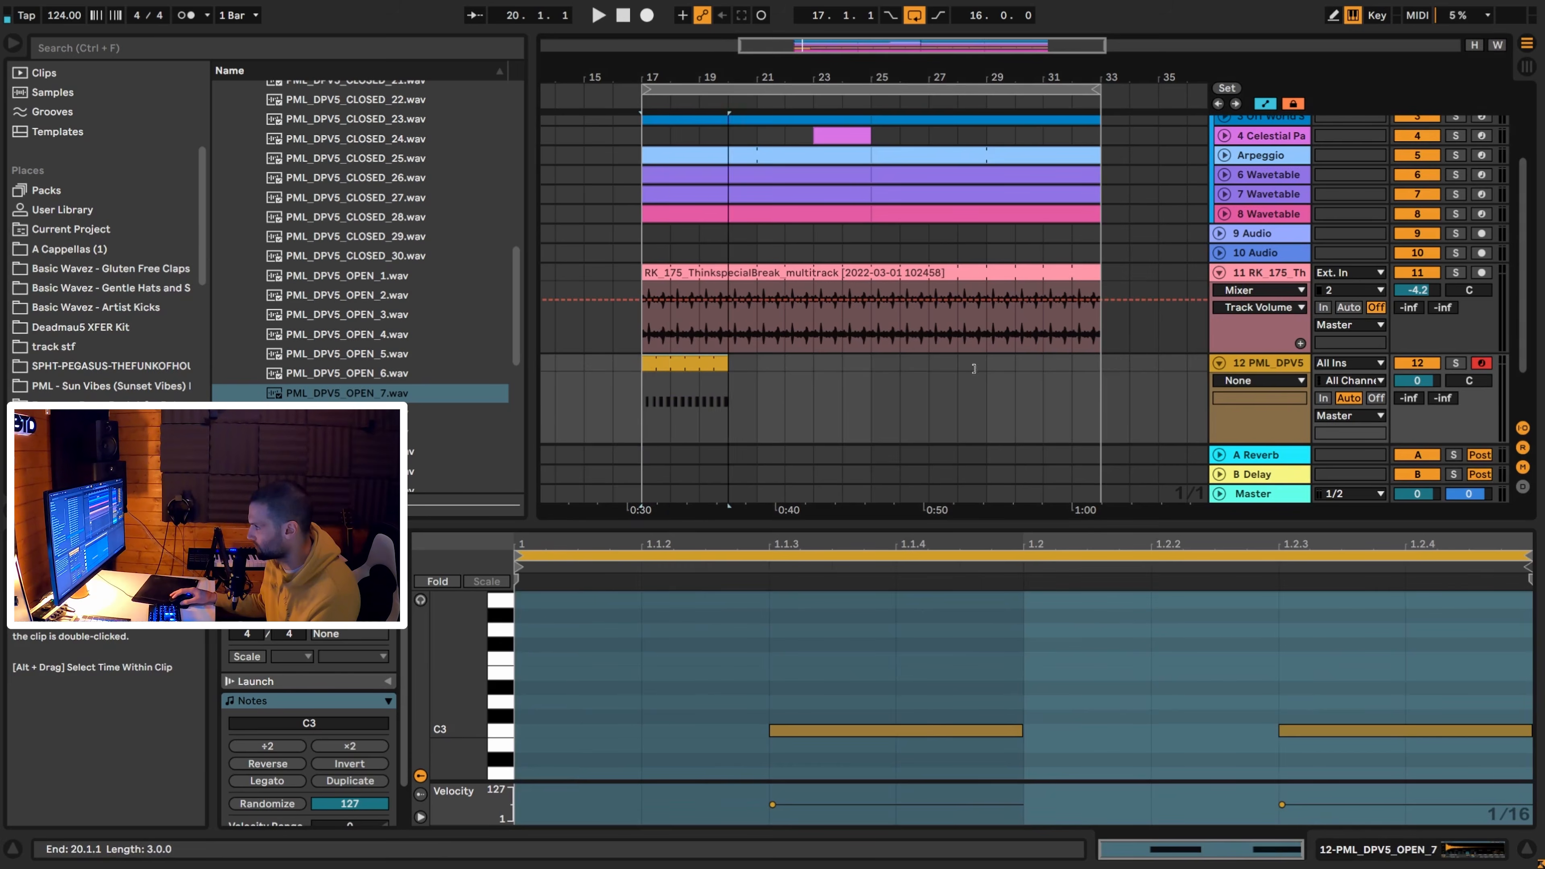
{"action": "left_click_drag", "start_coordinate": [876, 363], "coordinate": [1101, 363]}
Set the open hat track's volume to -5.6 dB and audition it in the full mix.
{"action": "left_click_drag", "start_coordinate": [1417, 380], "coordinate": [1416, 399]}
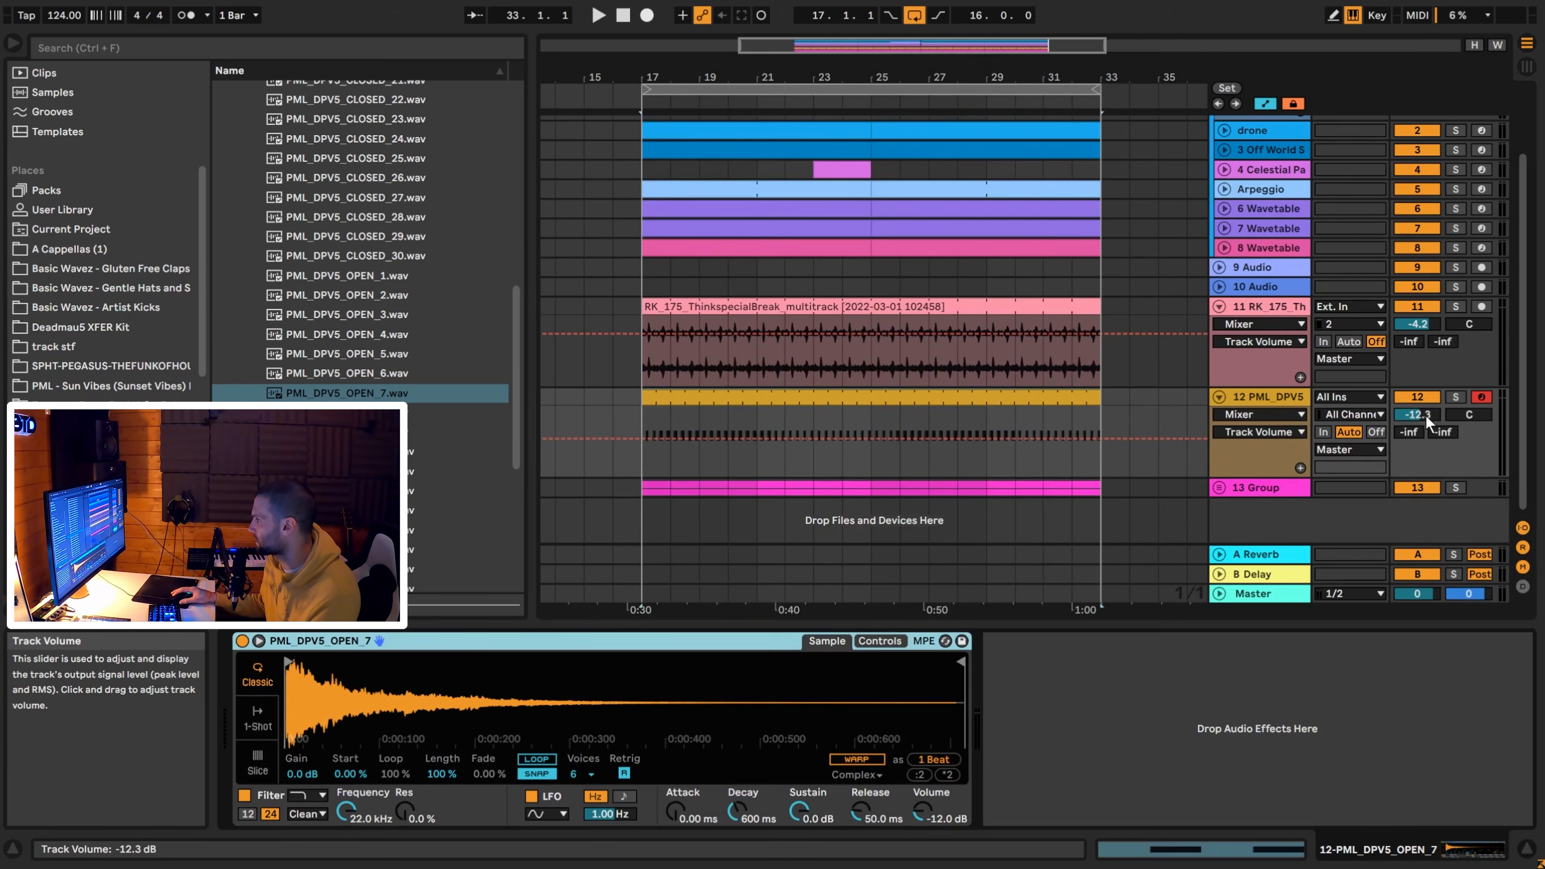
{"action": "left_click_drag", "start_coordinate": [1417, 414], "coordinate": [1416, 374]}
{"action": "key", "text": "space"}
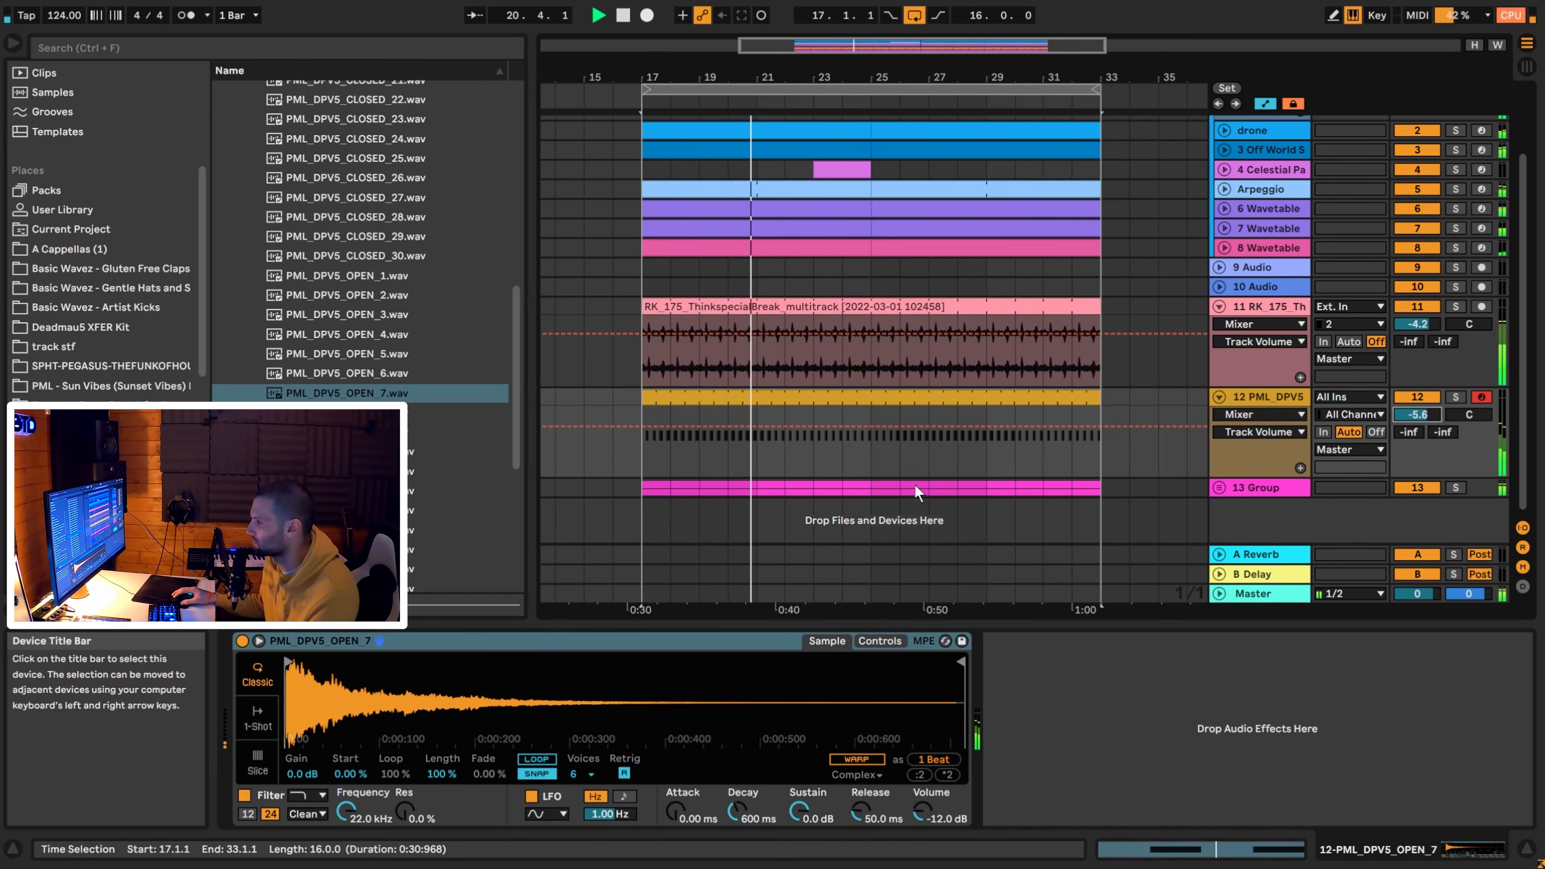
{"action": "scroll", "coordinate": [1107, 357], "scroll_direction": "up", "scroll_amount": 3}
{"action": "scroll", "coordinate": [1154, 410], "scroll_direction": "down", "scroll_amount": 2}
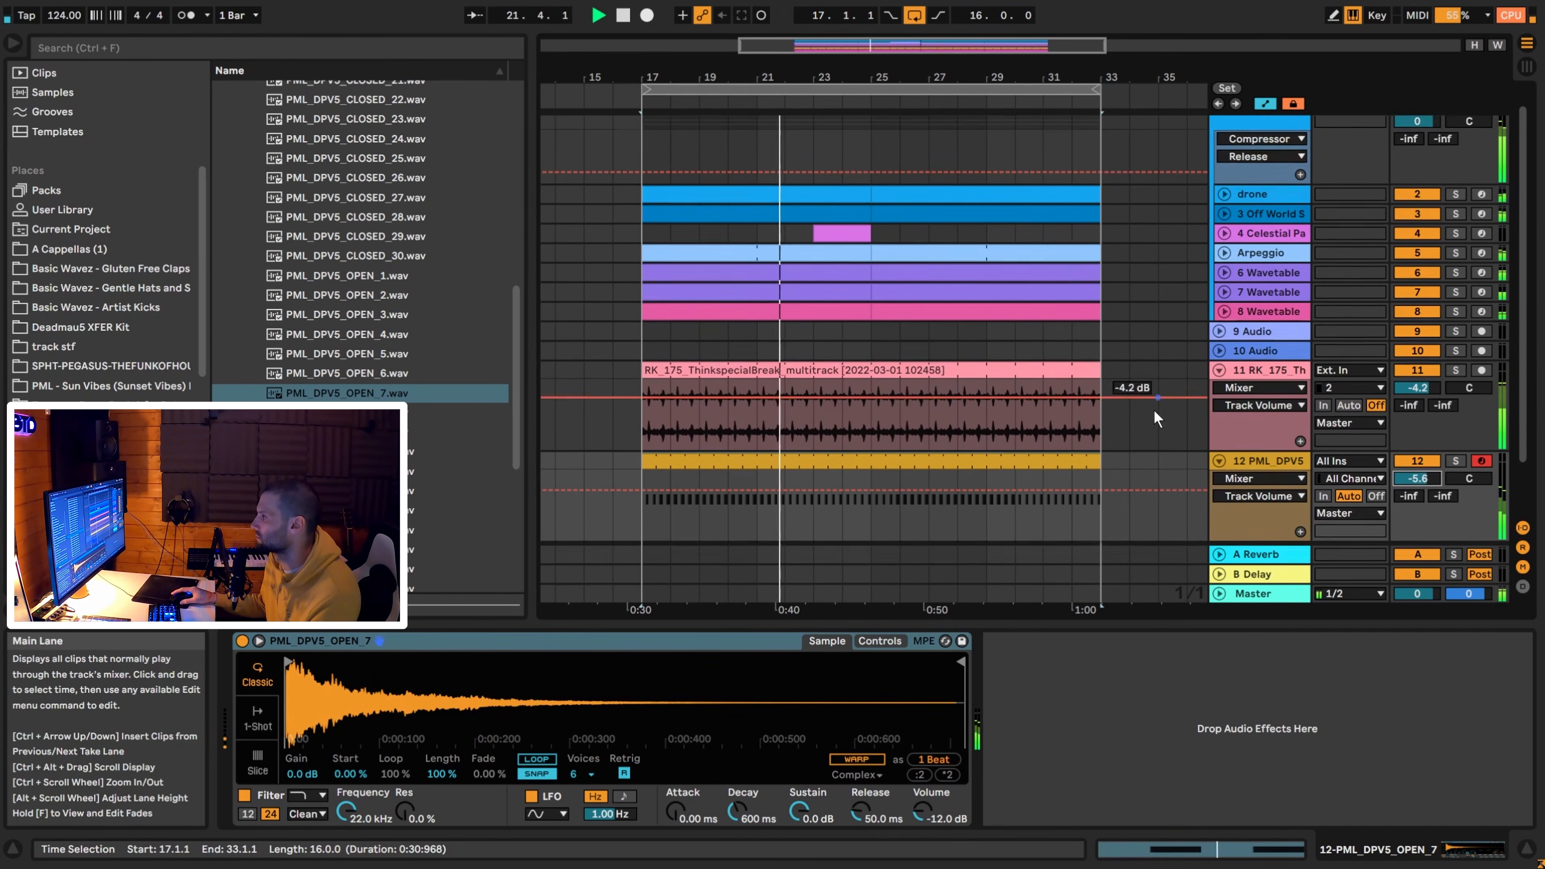
{"action": "left_click", "coordinate": [1272, 422]}
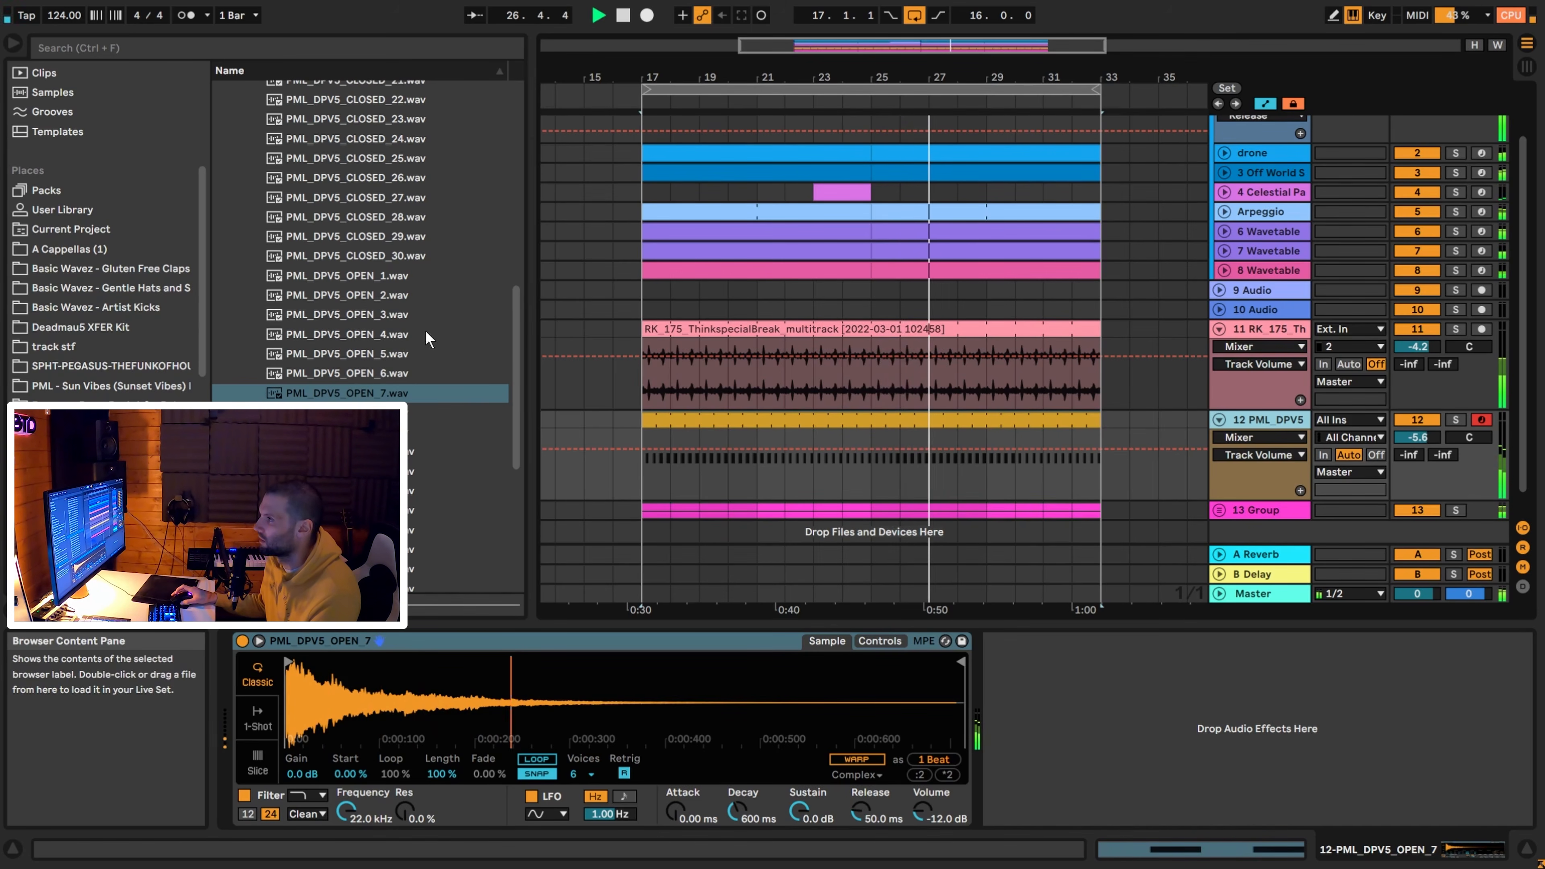
{"action": "left_click_drag", "start_coordinate": [516, 354], "coordinate": [516, 346]}
{"action": "left_click", "coordinate": [852, 424]}
{"action": "key", "text": "space"}
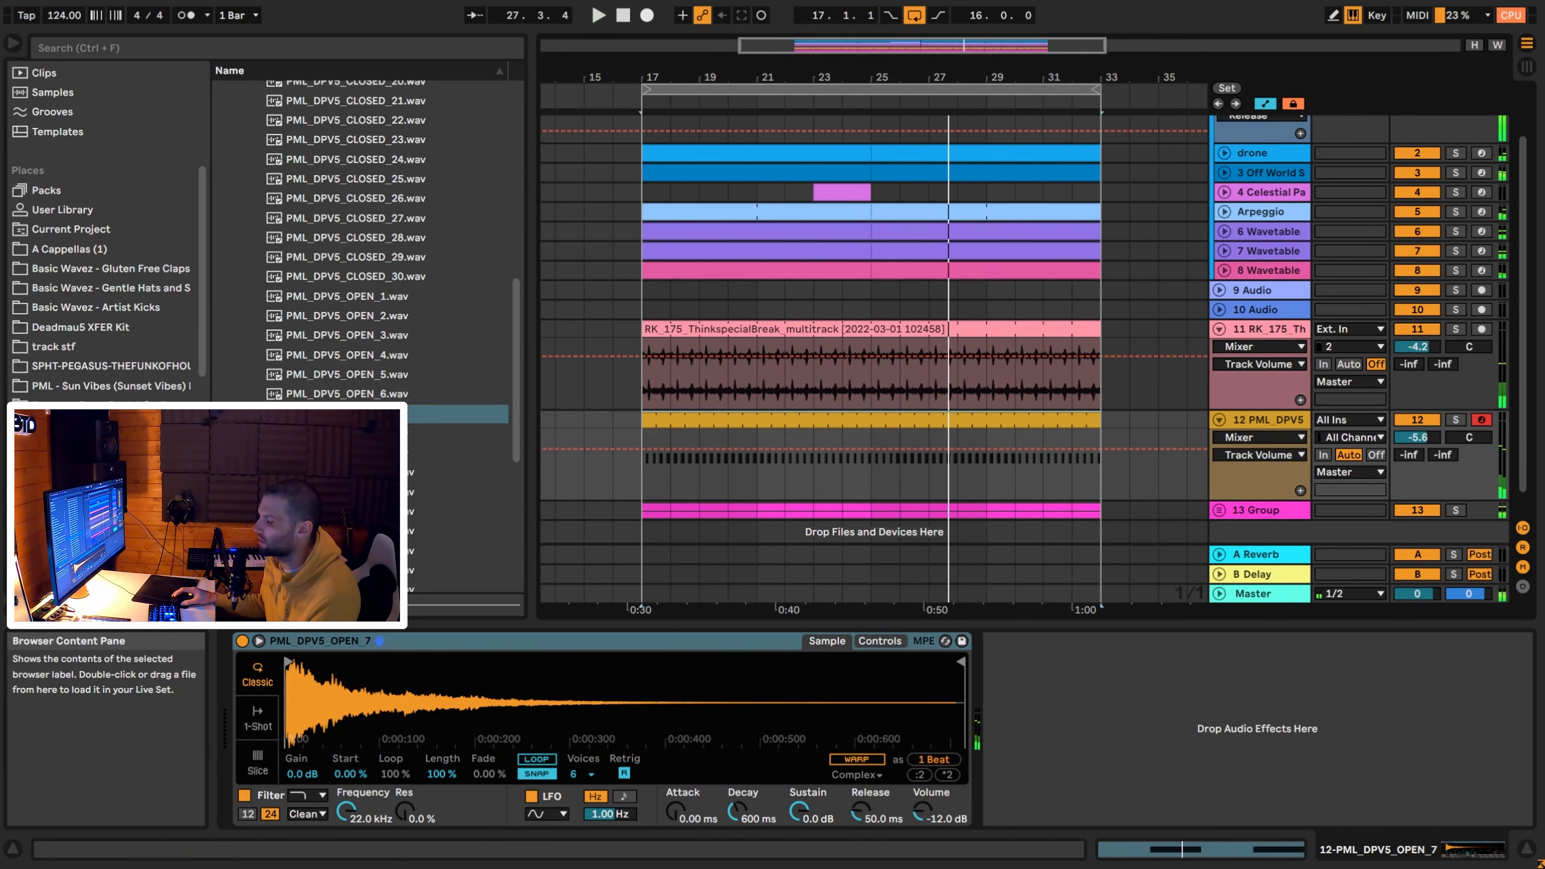
Preview PML_DPV5_CRASH_7.wav from the 07_Crashes folder and place it on audio track 9 at bar 25.
{"action": "scroll", "coordinate": [669, 422], "scroll_direction": "up", "scroll_amount": 2}
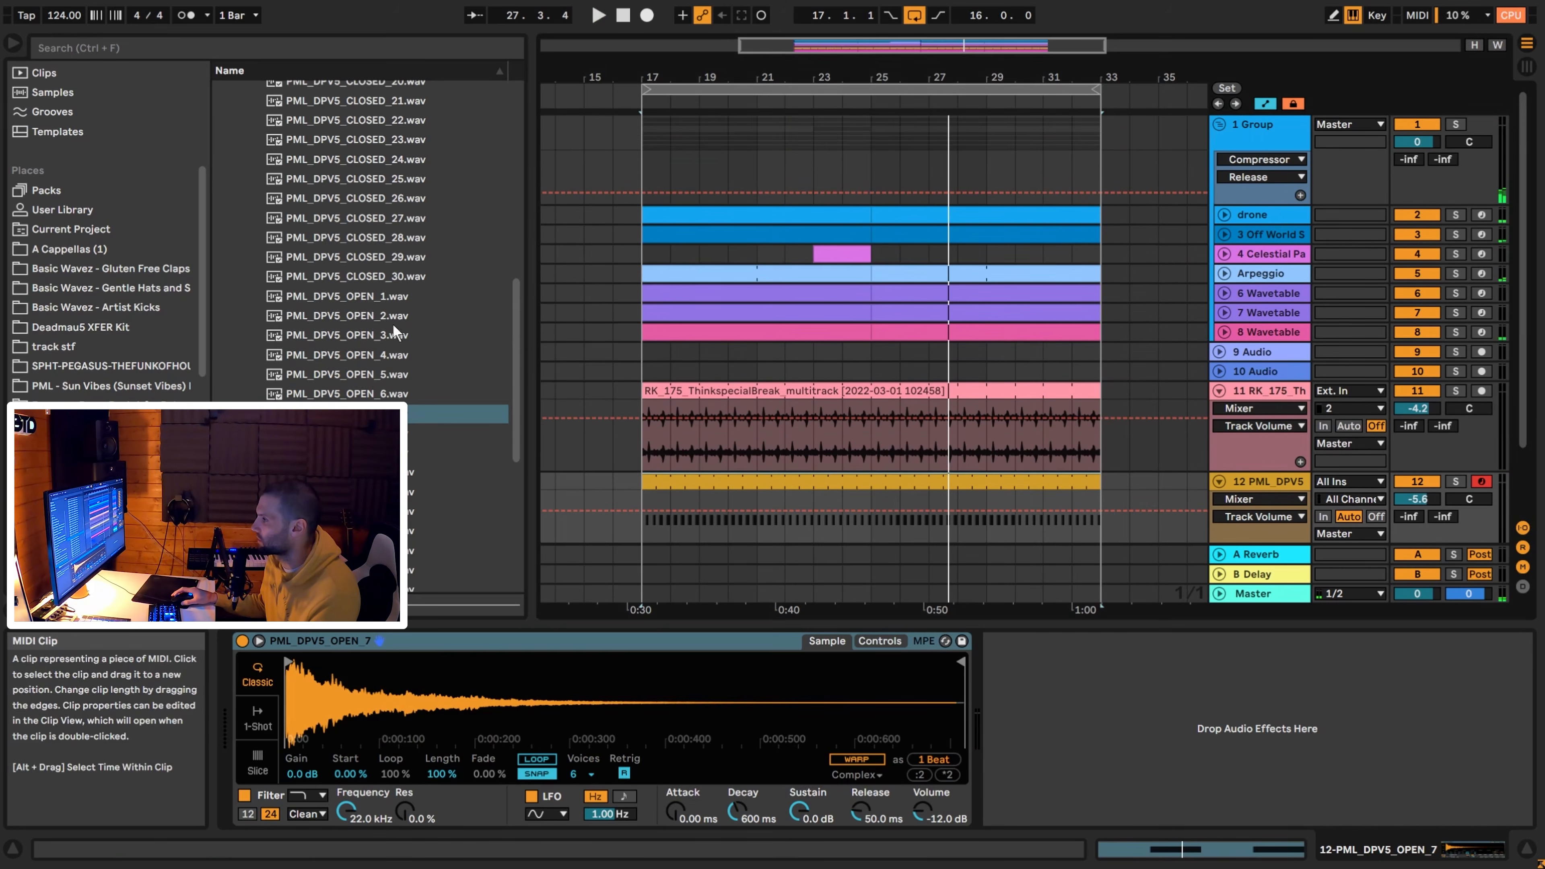
{"action": "scroll", "coordinate": [375, 328], "scroll_direction": "up", "scroll_amount": 10}
{"action": "left_click", "coordinate": [247, 246]}
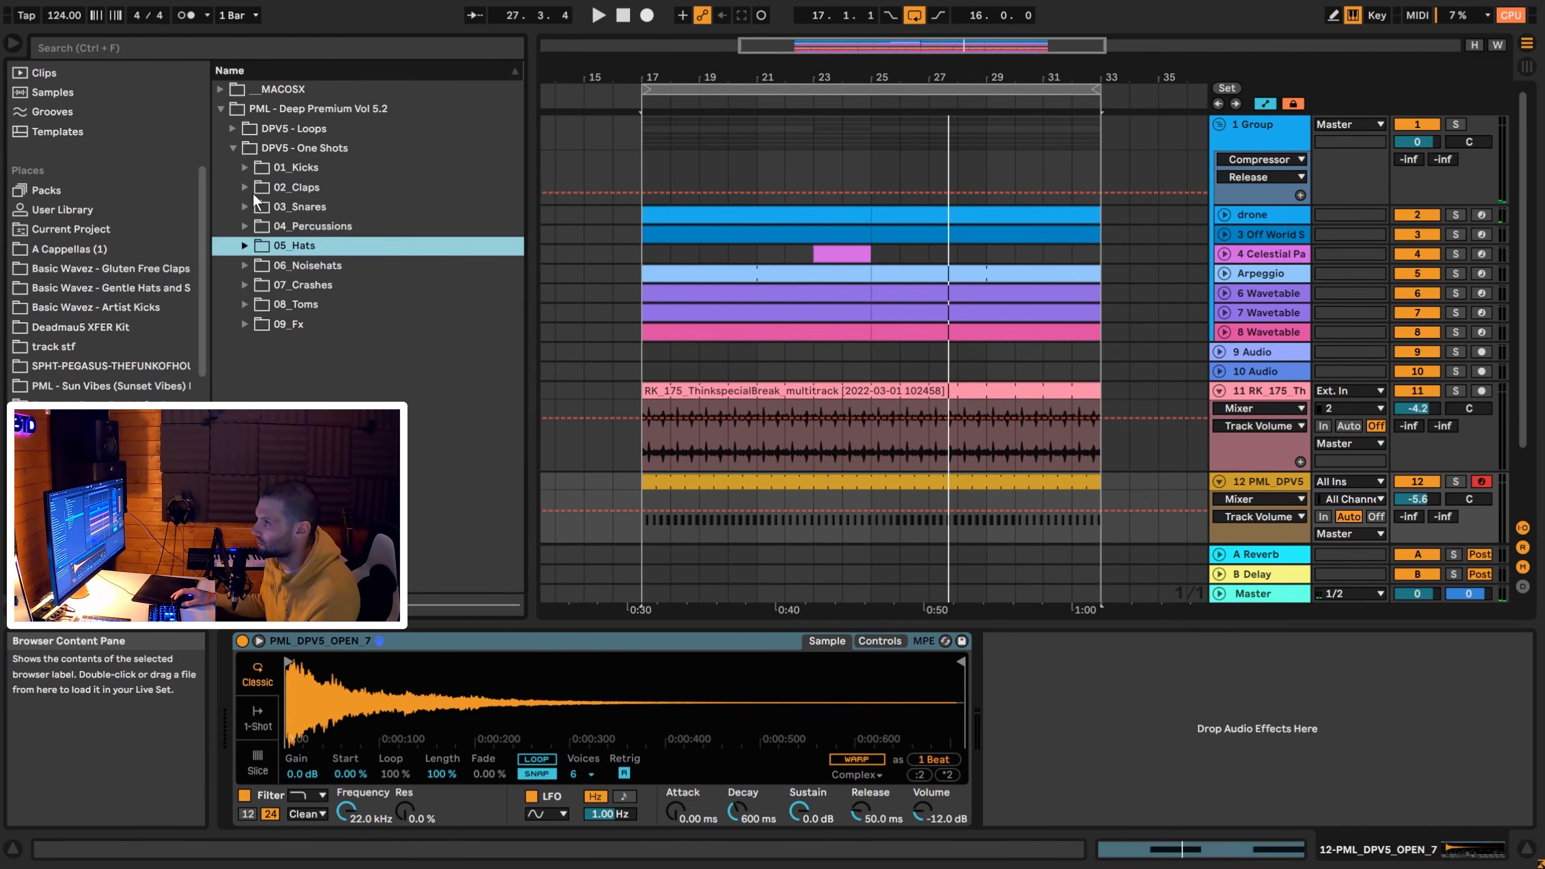
{"action": "left_click", "coordinate": [245, 284]}
{"action": "left_click", "coordinate": [364, 286]}
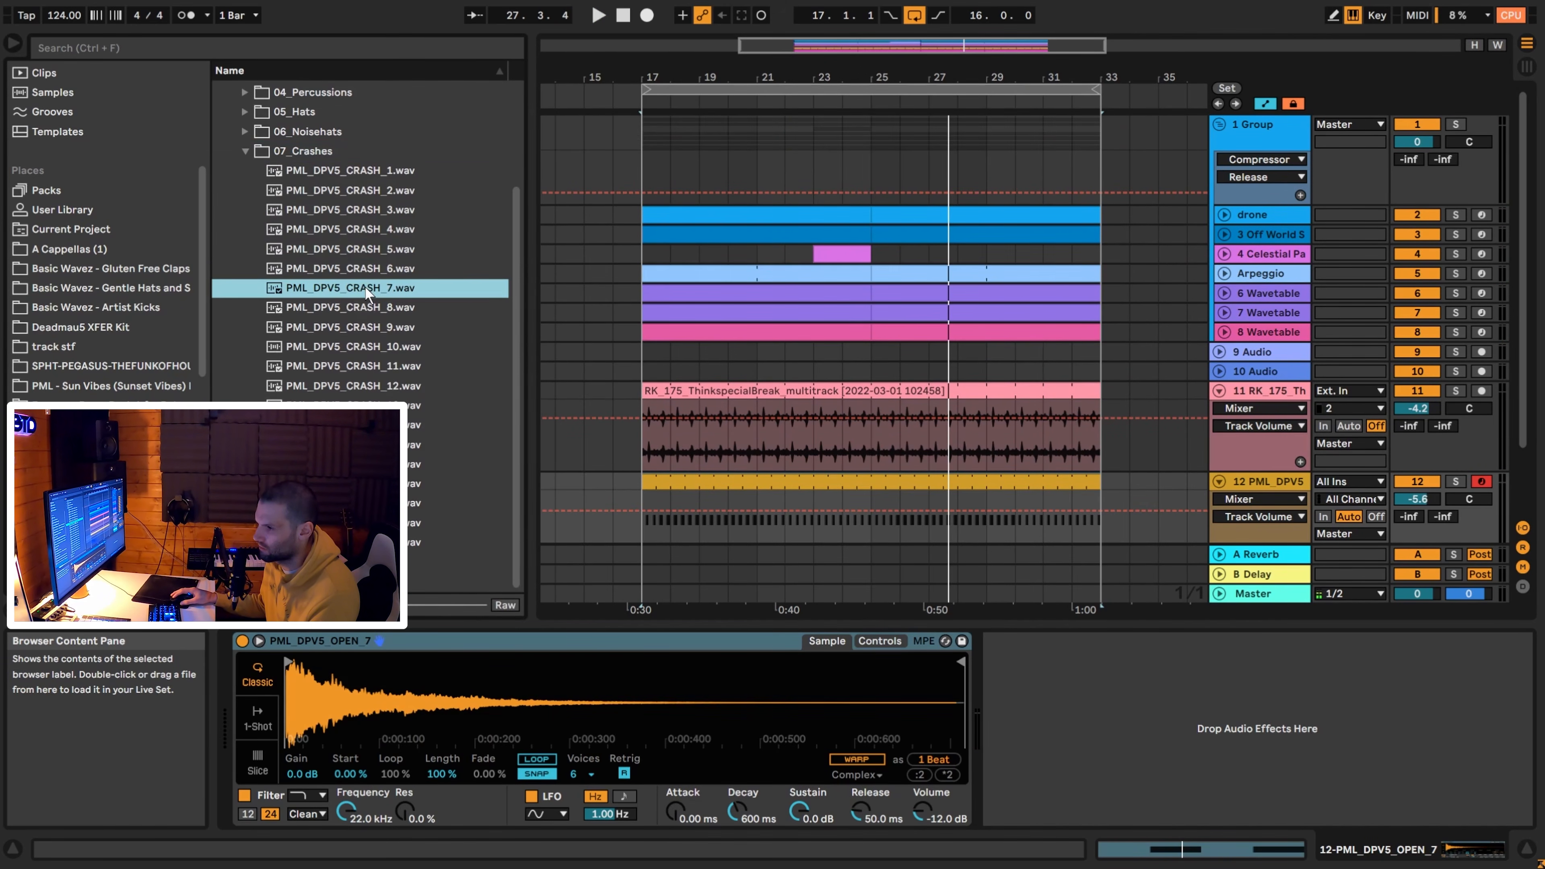
{"action": "left_click", "coordinate": [1253, 353]}
{"action": "left_click_drag", "start_coordinate": [350, 287], "coordinate": [879, 353]}
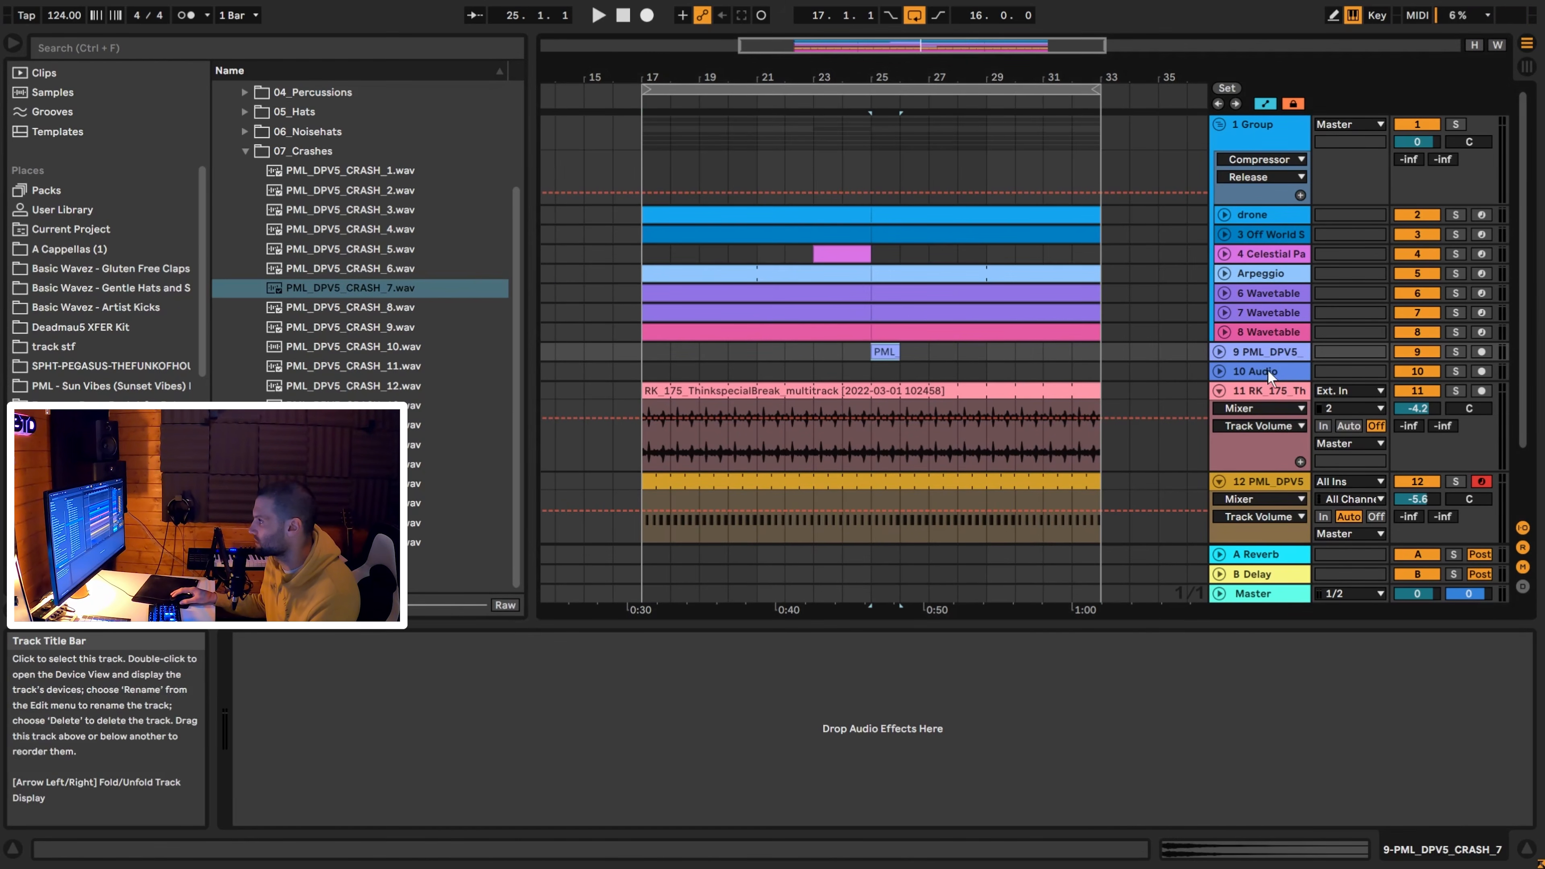
Set the crash track's volume to -12.4 dB, transpose its clip by -2 semitones and audition it in the mix.
{"action": "left_click", "coordinate": [1219, 351]}
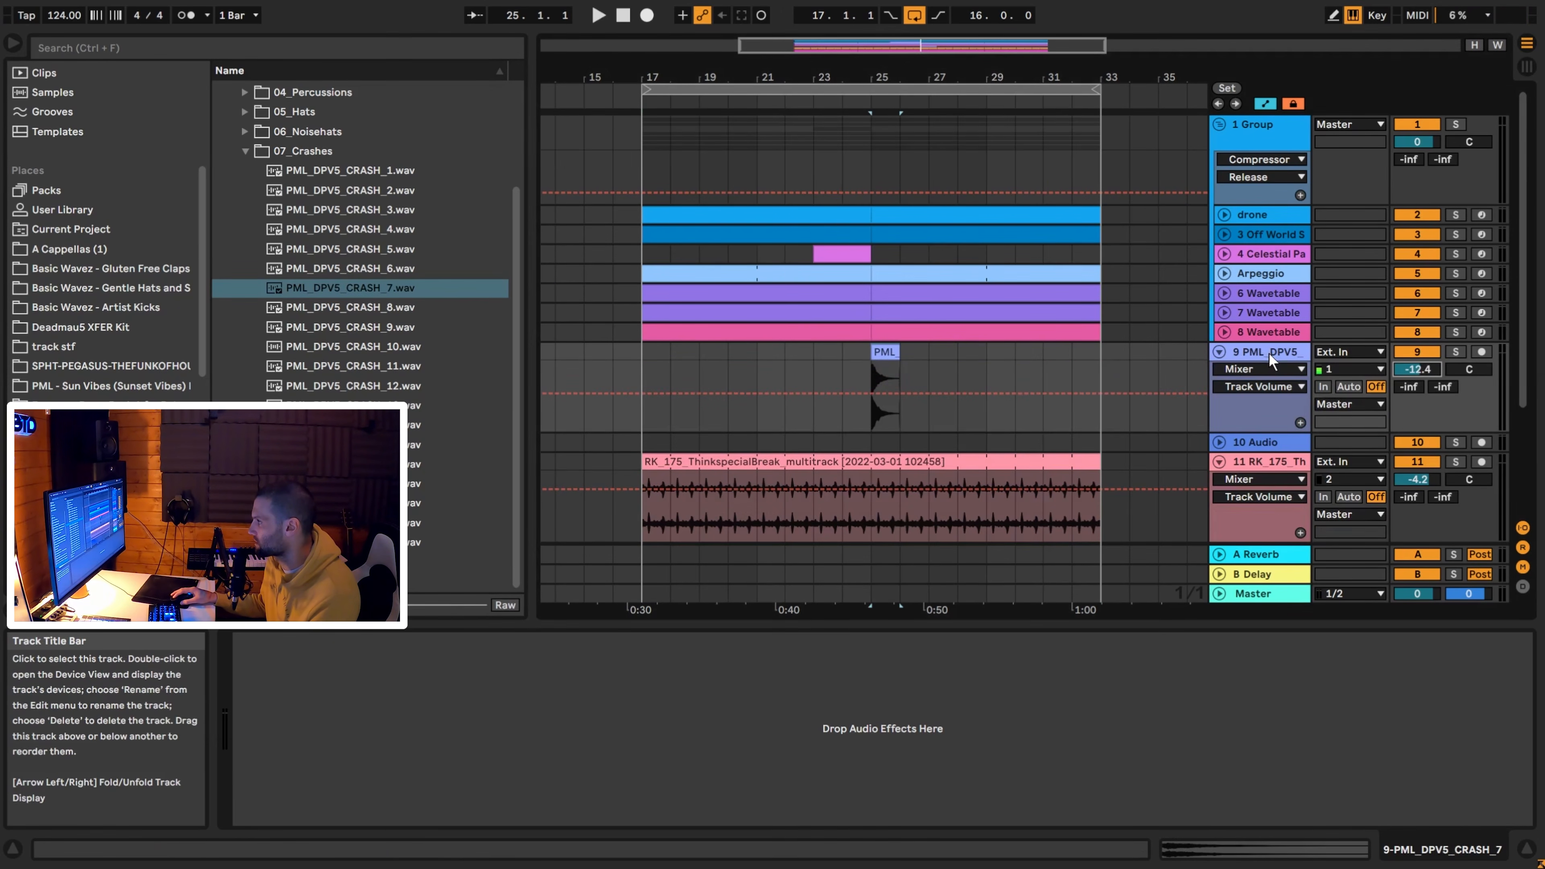
{"action": "double_click", "coordinate": [885, 380]}
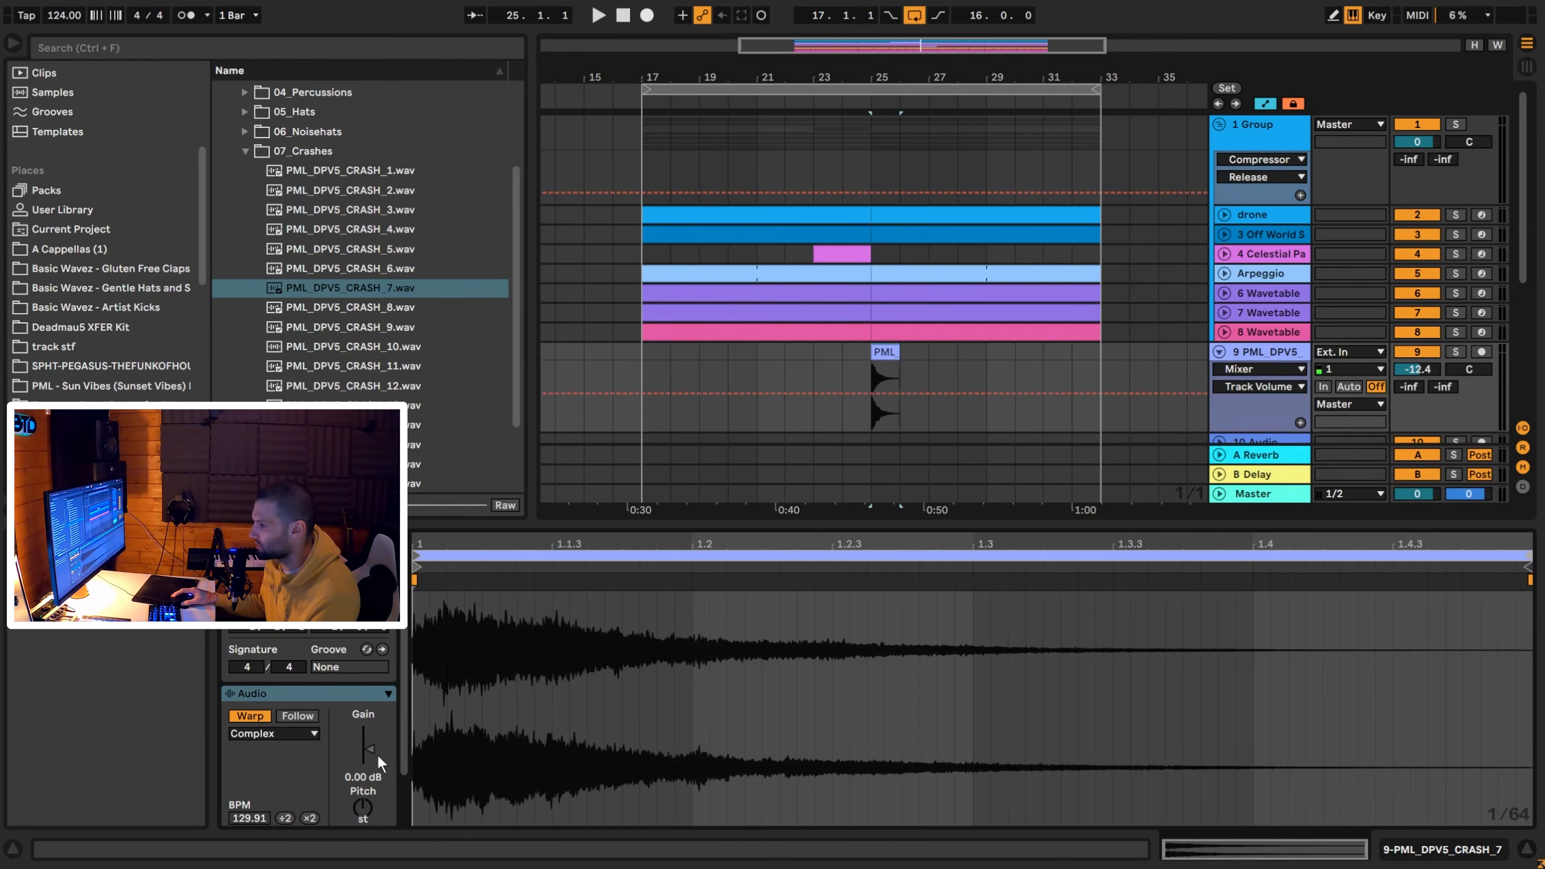
{"action": "scroll", "coordinate": [363, 801], "scroll_direction": "down", "scroll_amount": 2}
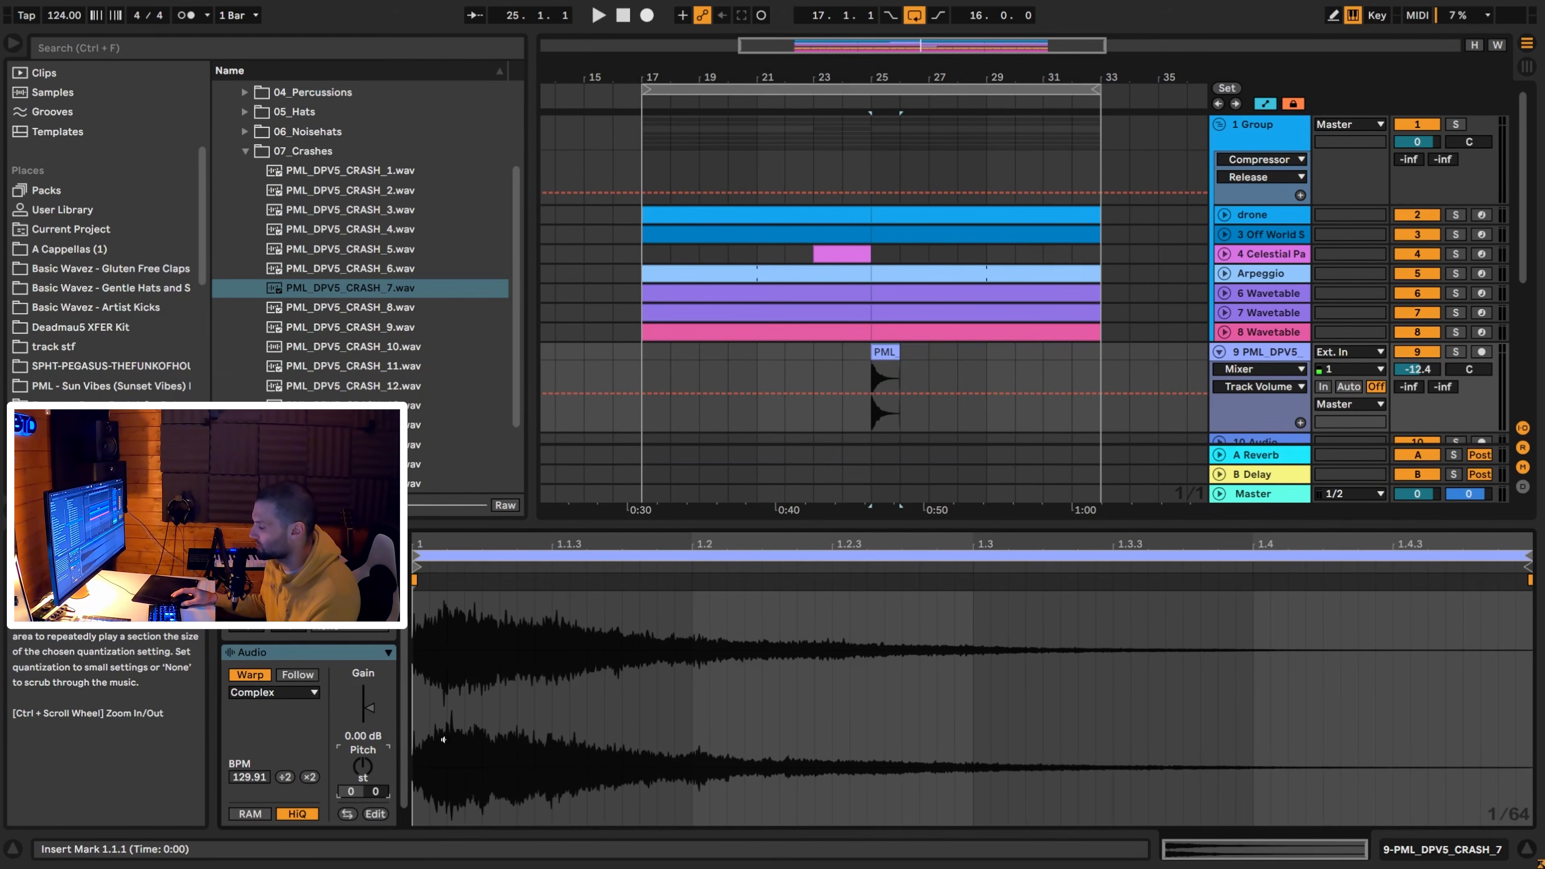
{"action": "key", "text": "space"}
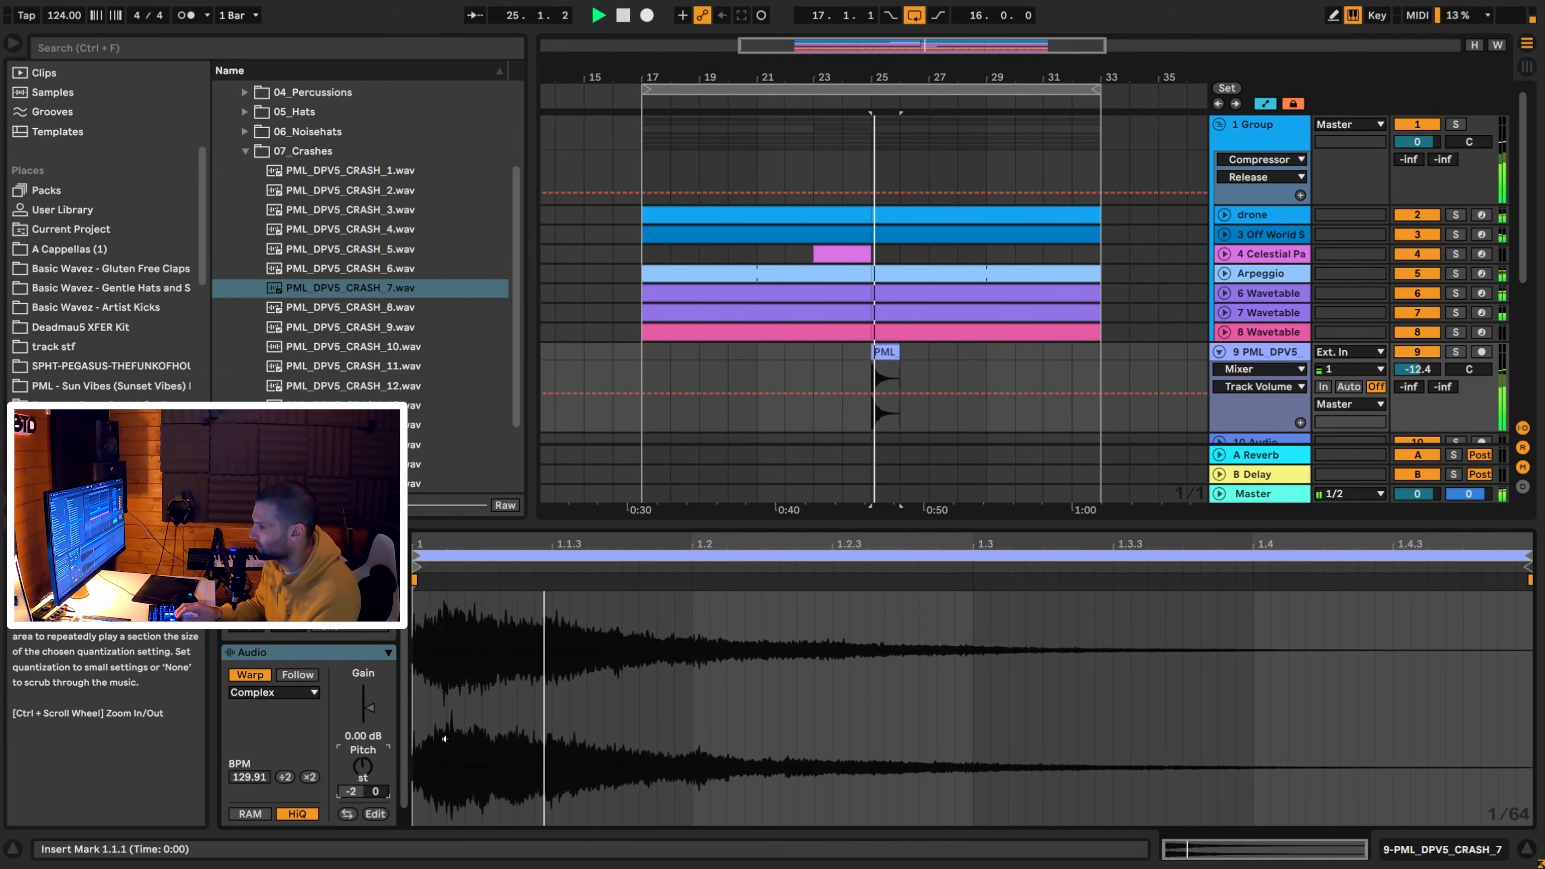
{"action": "key", "text": "space"}
{"action": "key", "text": "shift+Tab"}
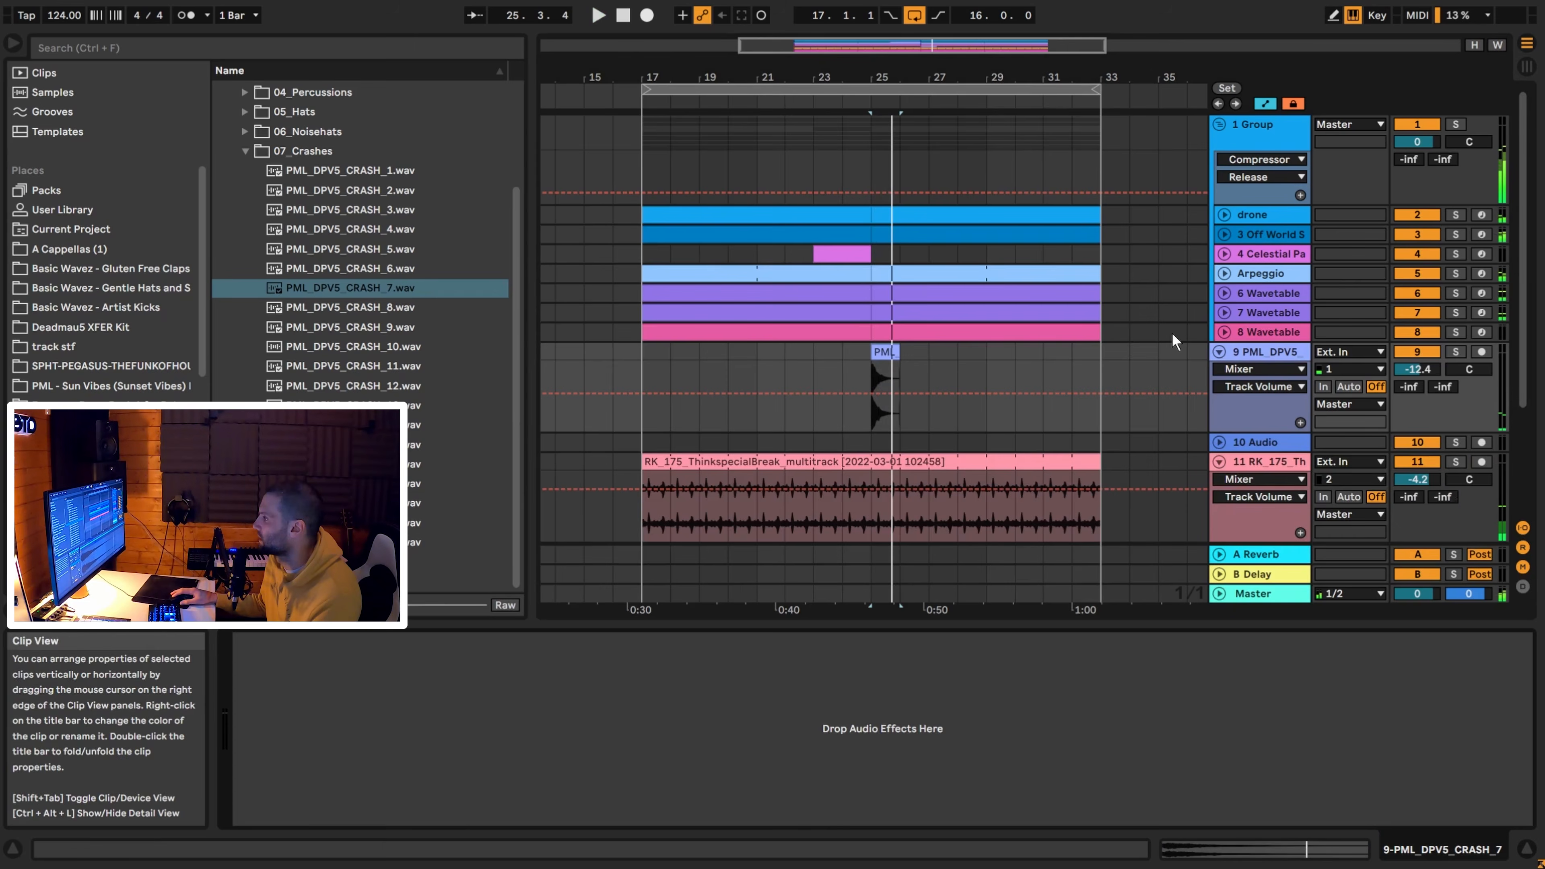
Find the Delay effect in the browser and insert it on the crash track.
{"action": "left_click", "coordinate": [267, 52]}
{"action": "type", "text": "delay"}
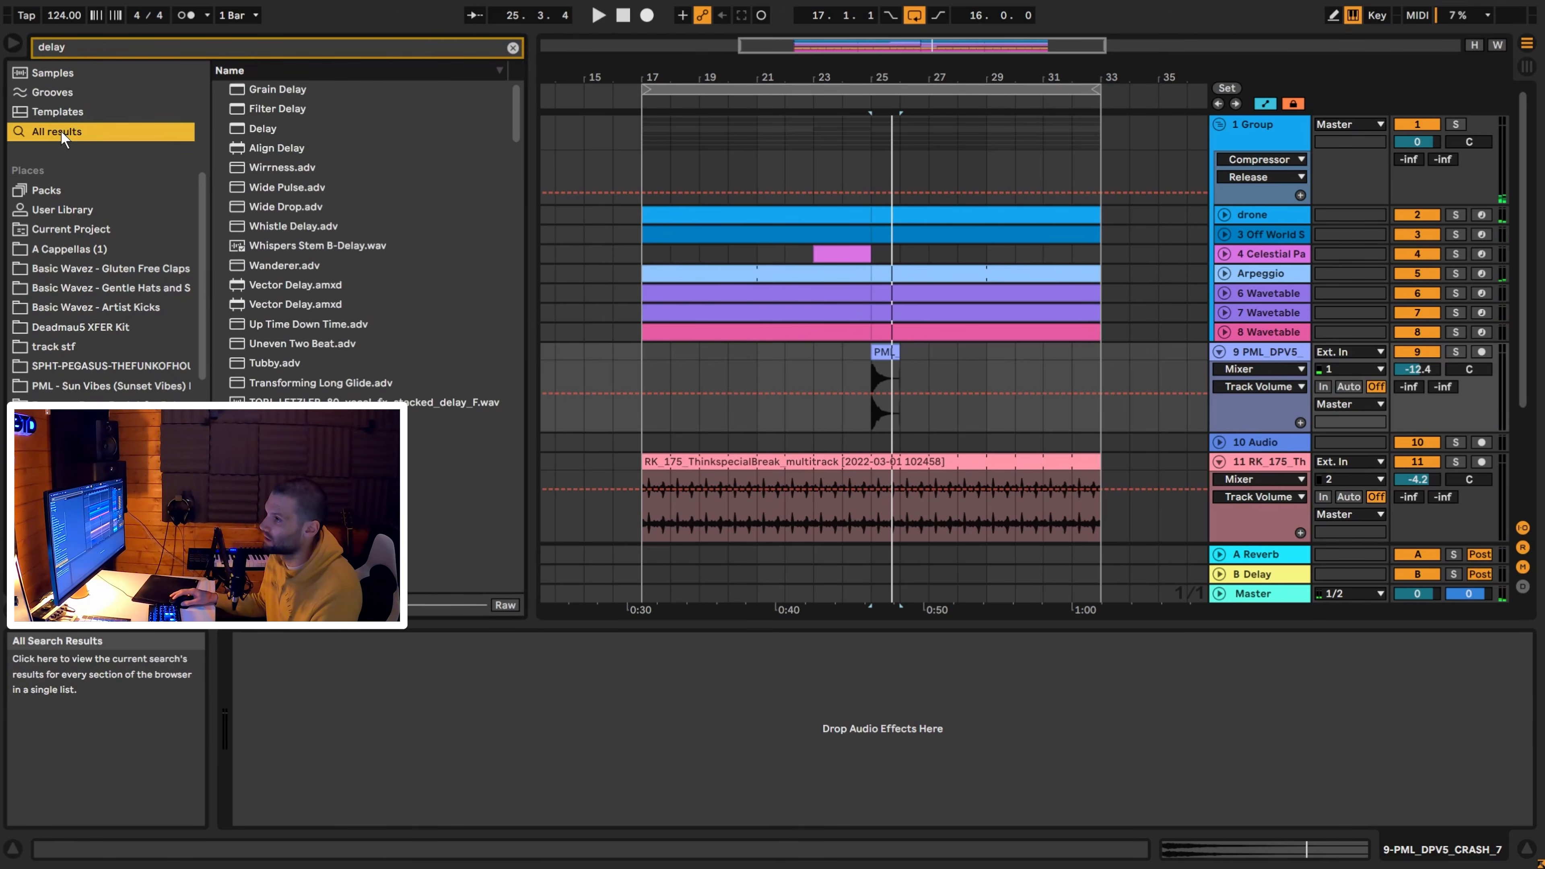
{"action": "double_click", "coordinate": [260, 129]}
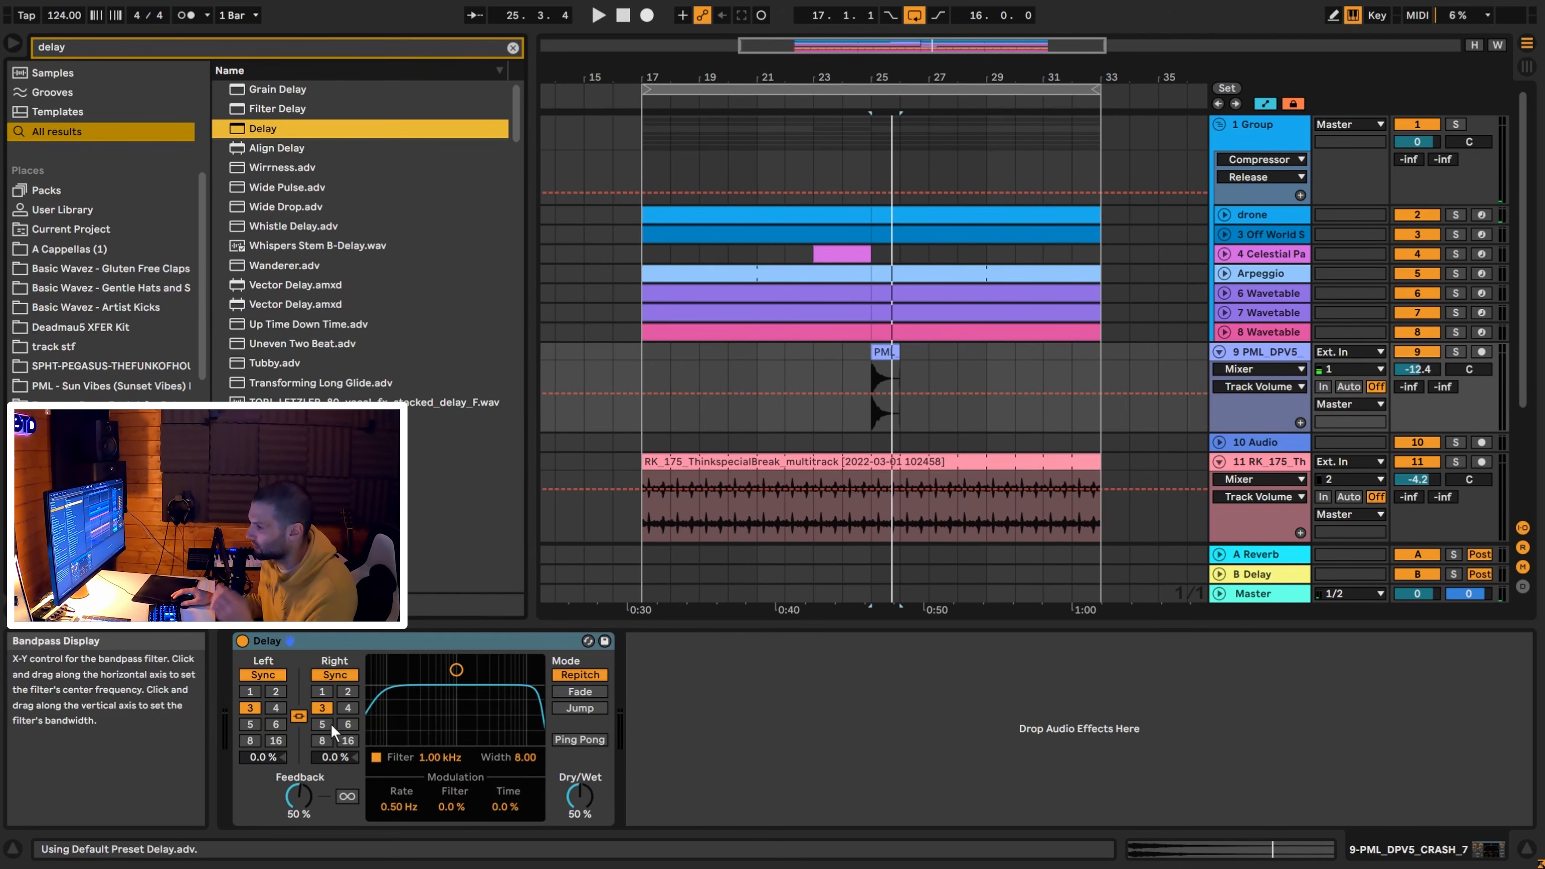
Set the crash's Delay to 1 sixteenth on both channels with 91% feedback, enable Ping Pong and audition it from bar 25.
{"action": "left_click", "coordinate": [319, 693]}
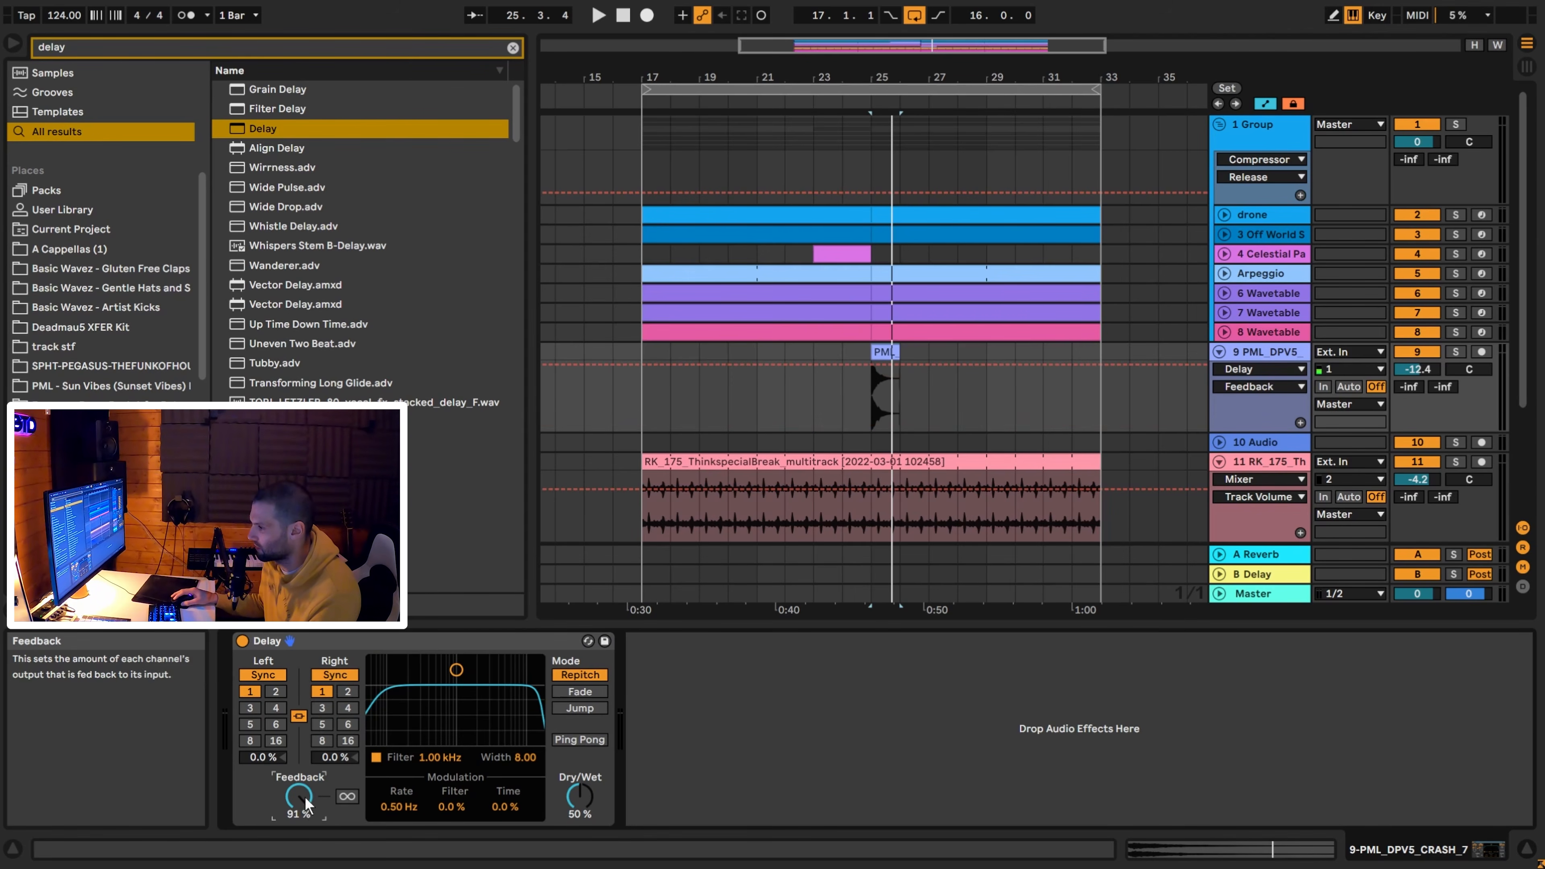
{"action": "left_click", "coordinate": [579, 740]}
{"action": "left_click", "coordinate": [873, 408]}
{"action": "key", "text": "space"}
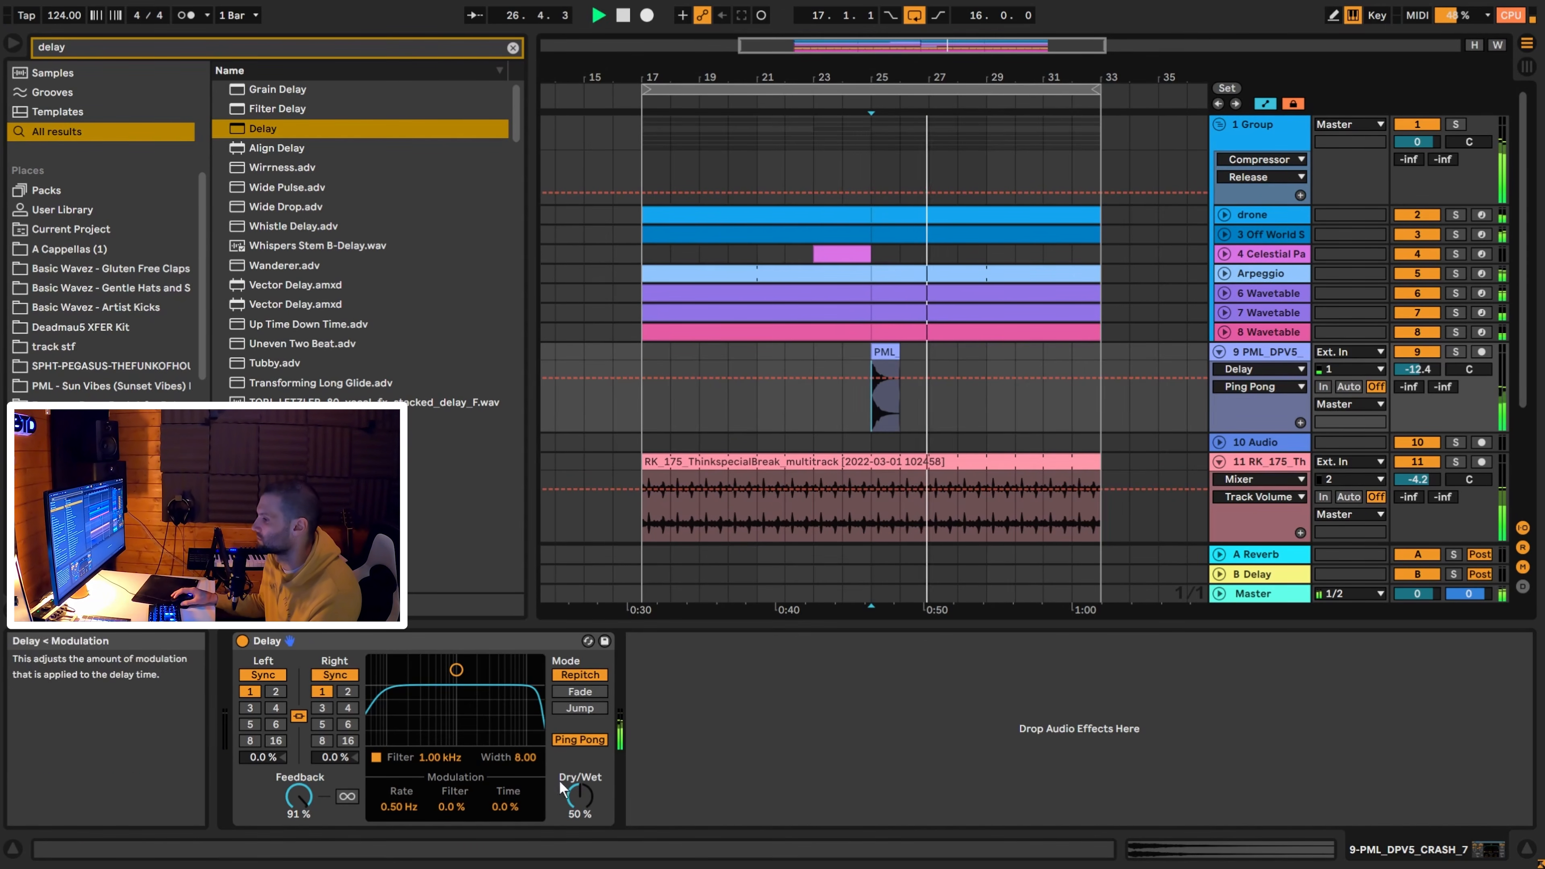
{"action": "key", "text": "space"}
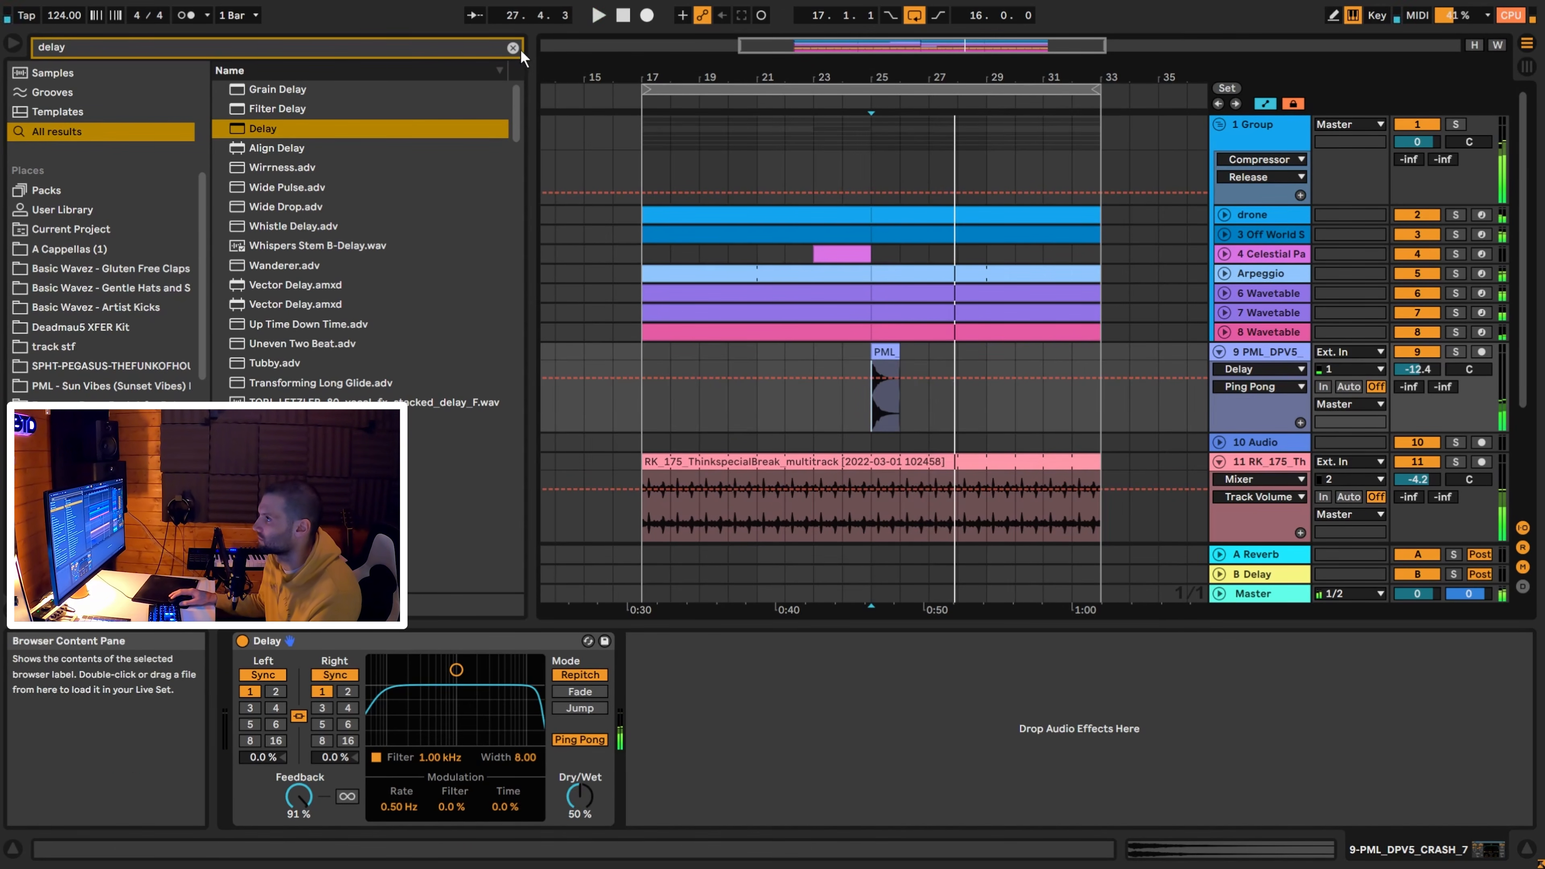
Add a Reverb after the Delay with a 23.2 s decay time, input filter at 5.65 kHz and size 199.46.
{"action": "left_click", "coordinate": [513, 48]}
{"action": "type", "text": "reverb"}
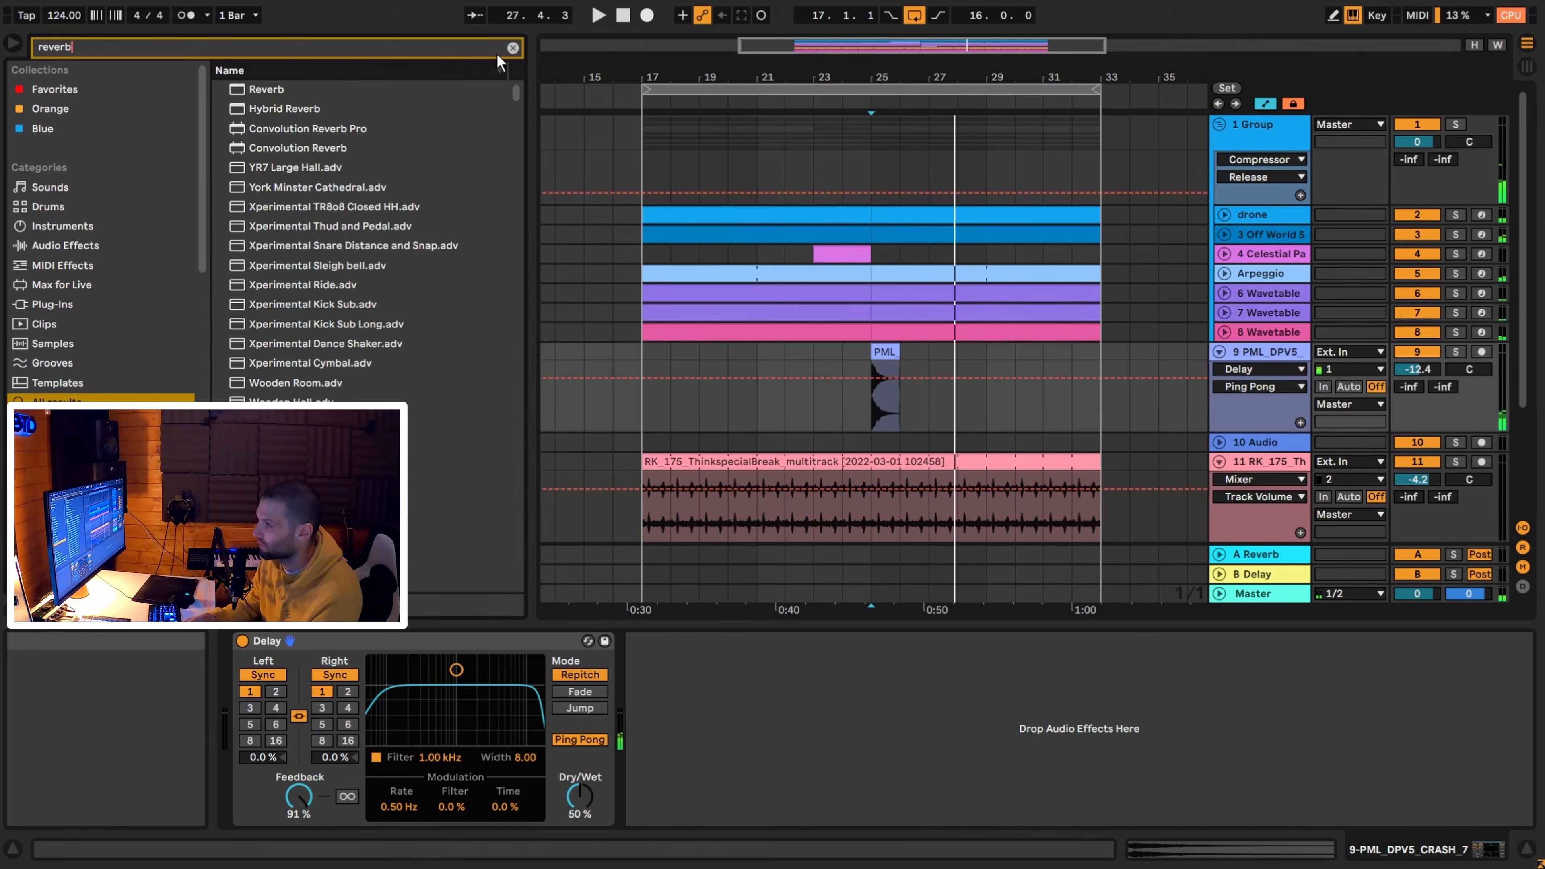
{"action": "left_click", "coordinate": [274, 91]}
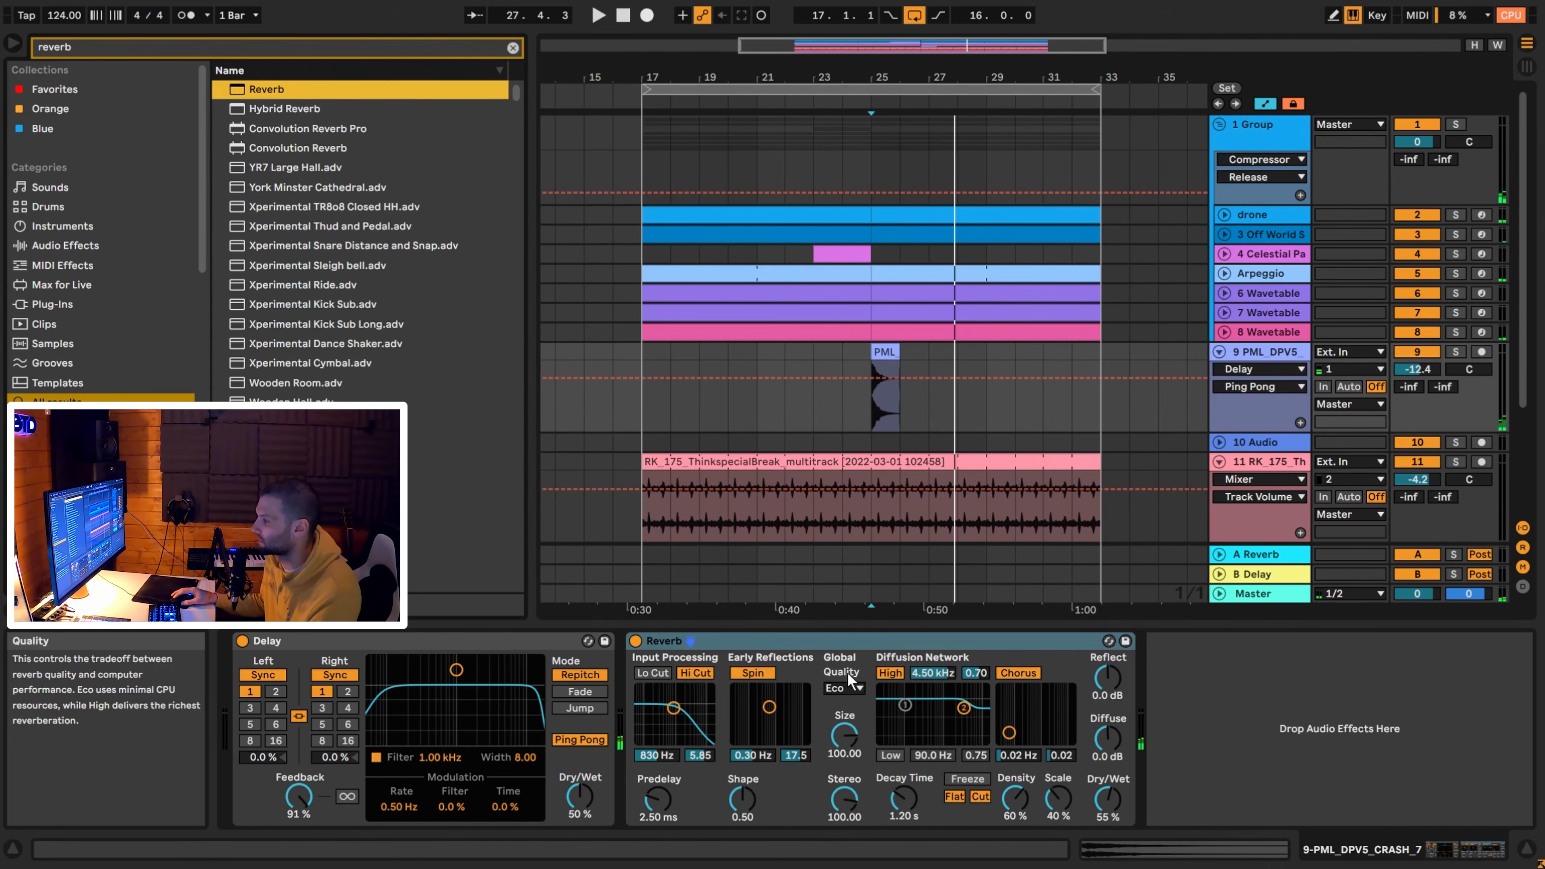
{"action": "left_click_drag", "start_coordinate": [904, 799], "coordinate": [904, 768]}
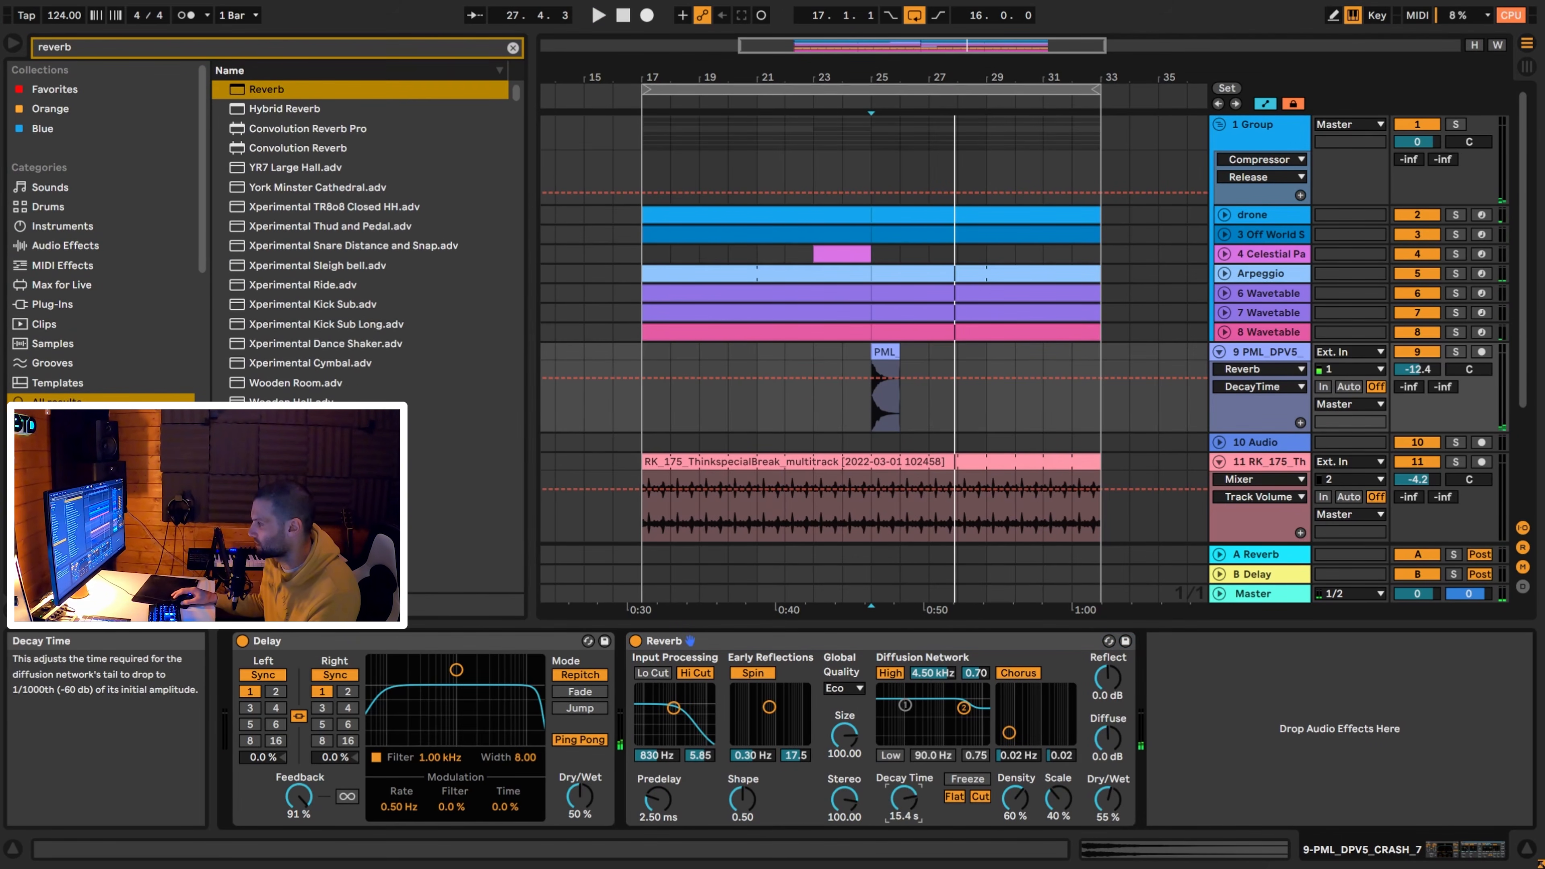
{"action": "left_click_drag", "start_coordinate": [686, 708], "coordinate": [696, 704]}
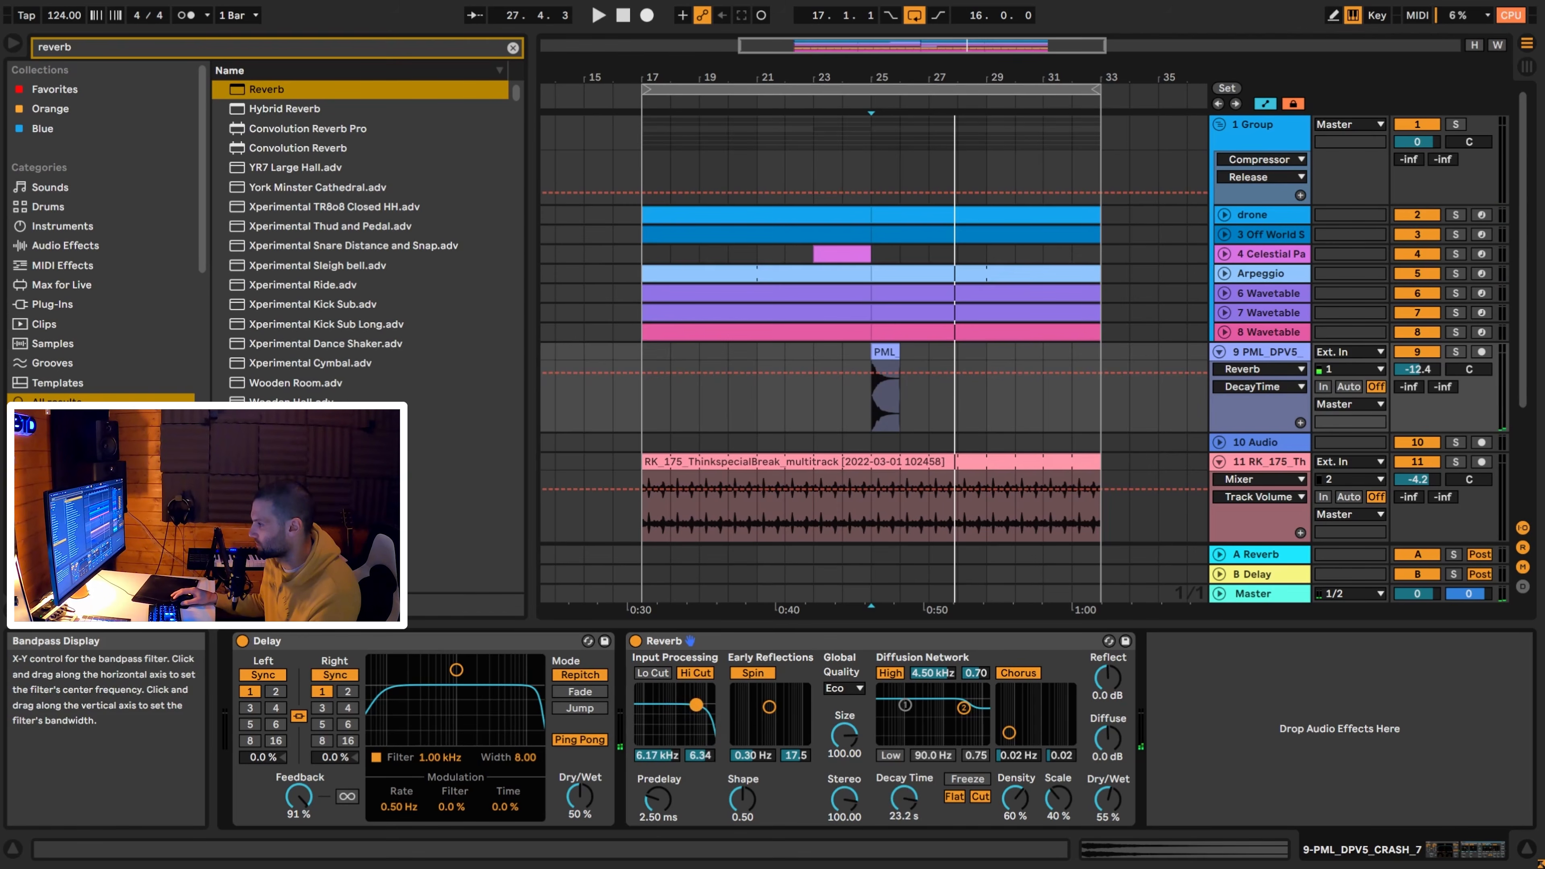
{"action": "left_click_drag", "start_coordinate": [844, 736], "coordinate": [844, 721]}
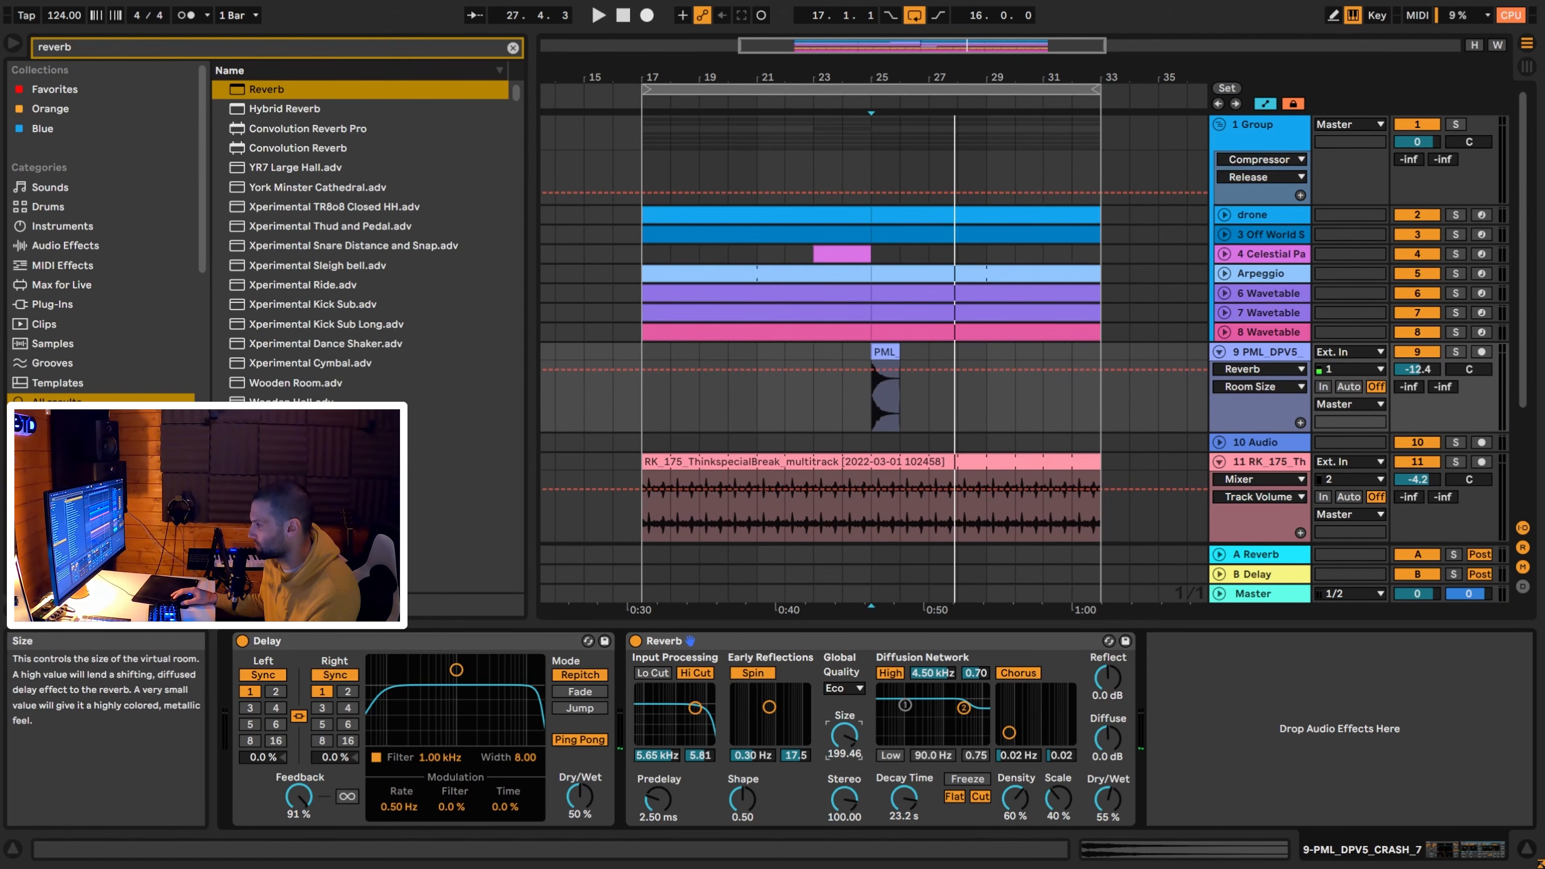
Set the Reverb's dry/wet to 48% and the Delay's dry/wet to 37% while auditioning the crash in the mix.
{"action": "left_click_drag", "start_coordinate": [1108, 799], "coordinate": [1107, 808]}
{"action": "key", "text": "space"}
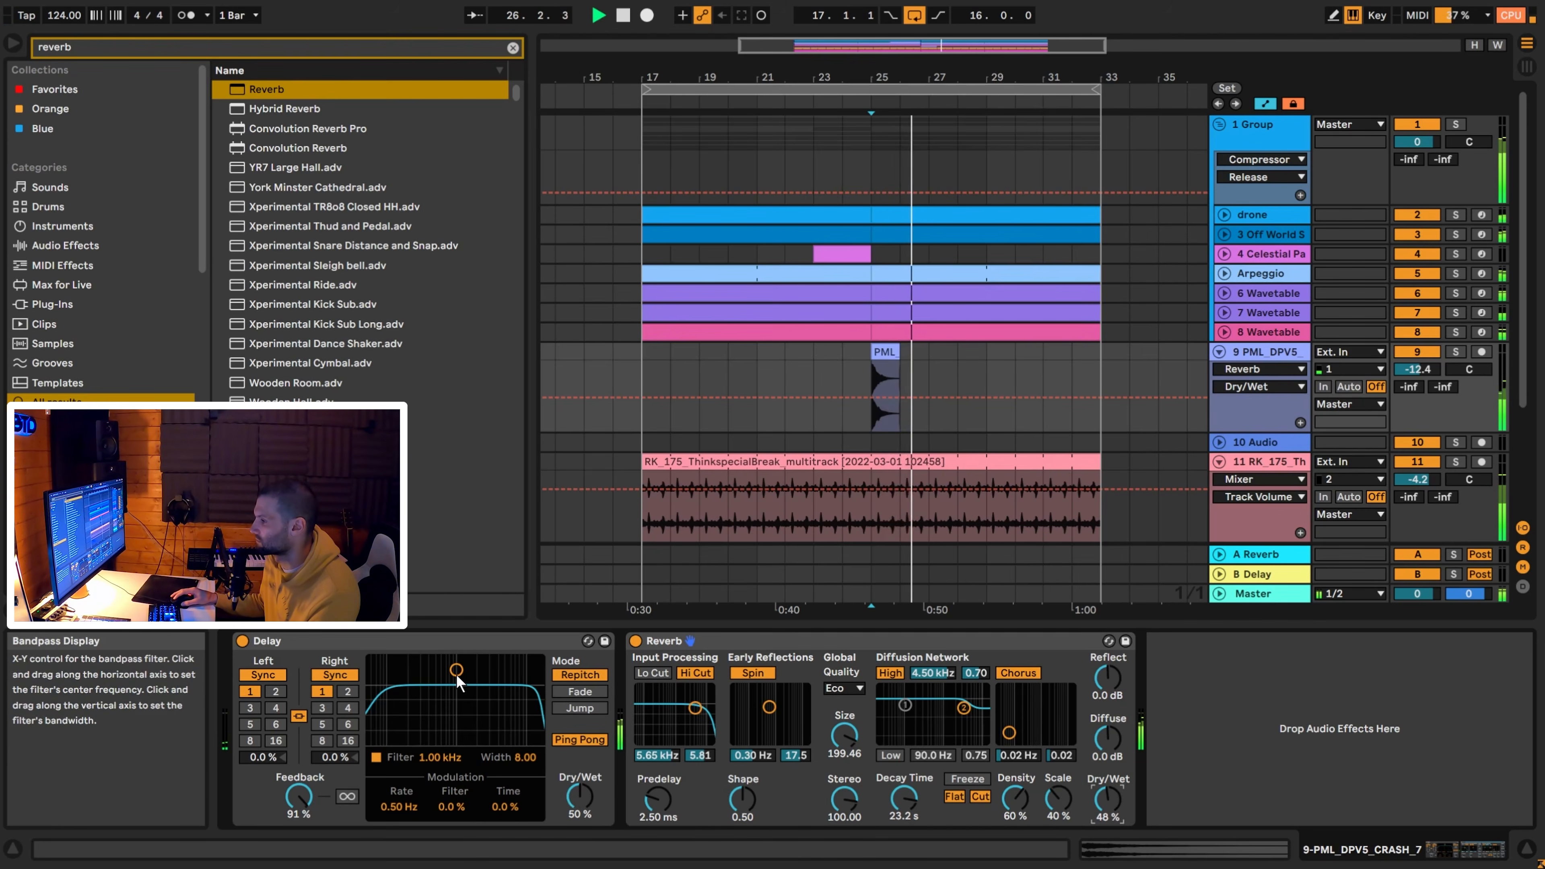
{"action": "left_click_drag", "start_coordinate": [580, 795], "coordinate": [580, 813]}
{"action": "key", "text": "space"}
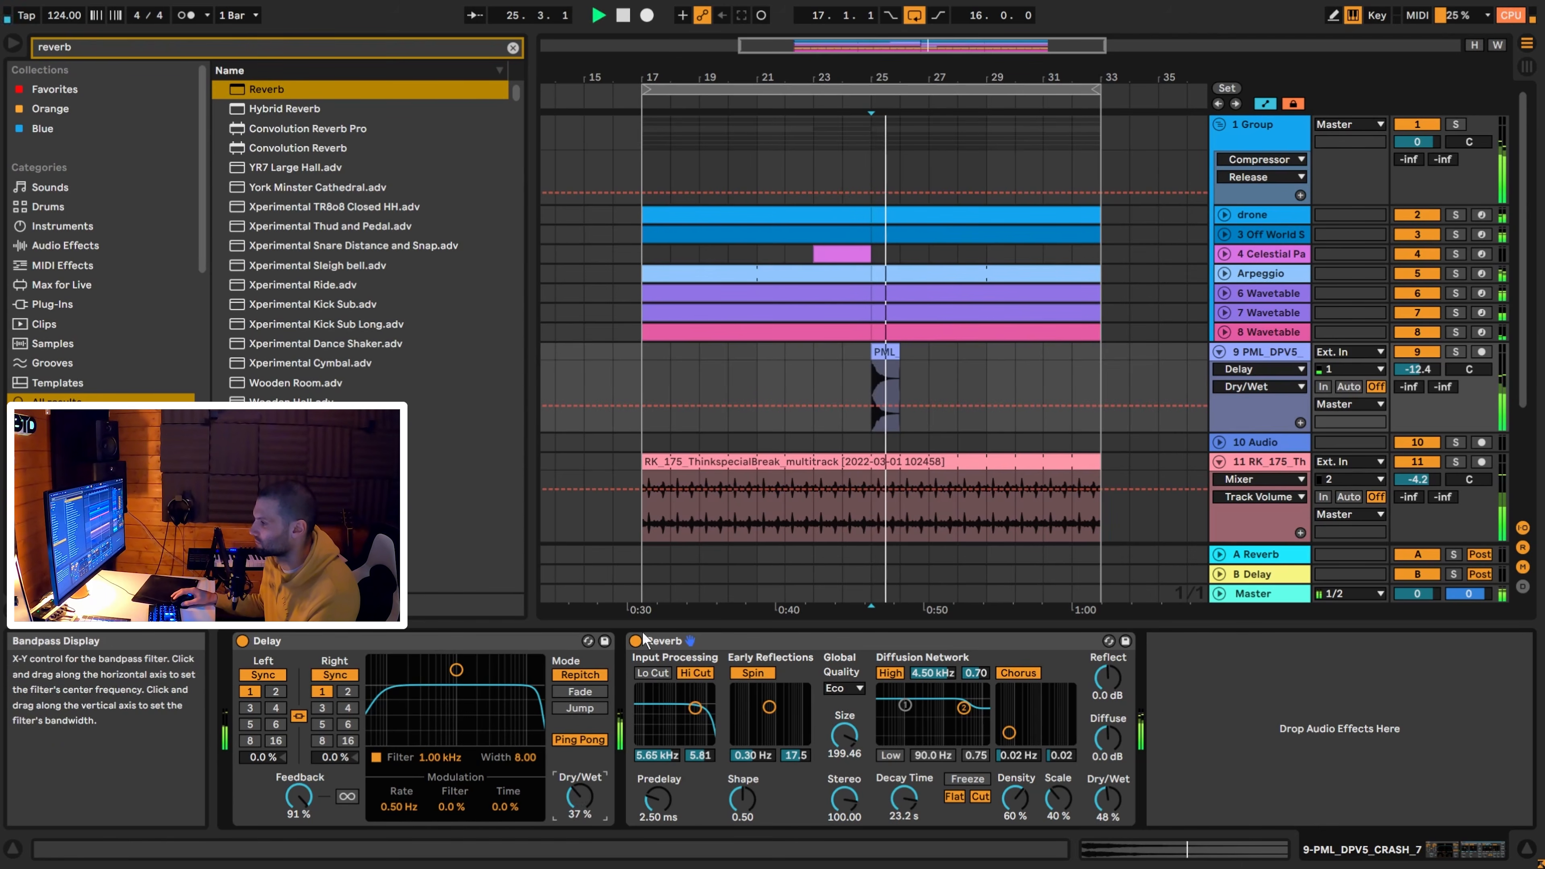
Add a Phaser-Flanger to the crash track, switch it to Flanger mode and place it between the Delay and the Reverb.
{"action": "left_click", "coordinate": [508, 48]}
{"action": "type", "text": "phaser"}
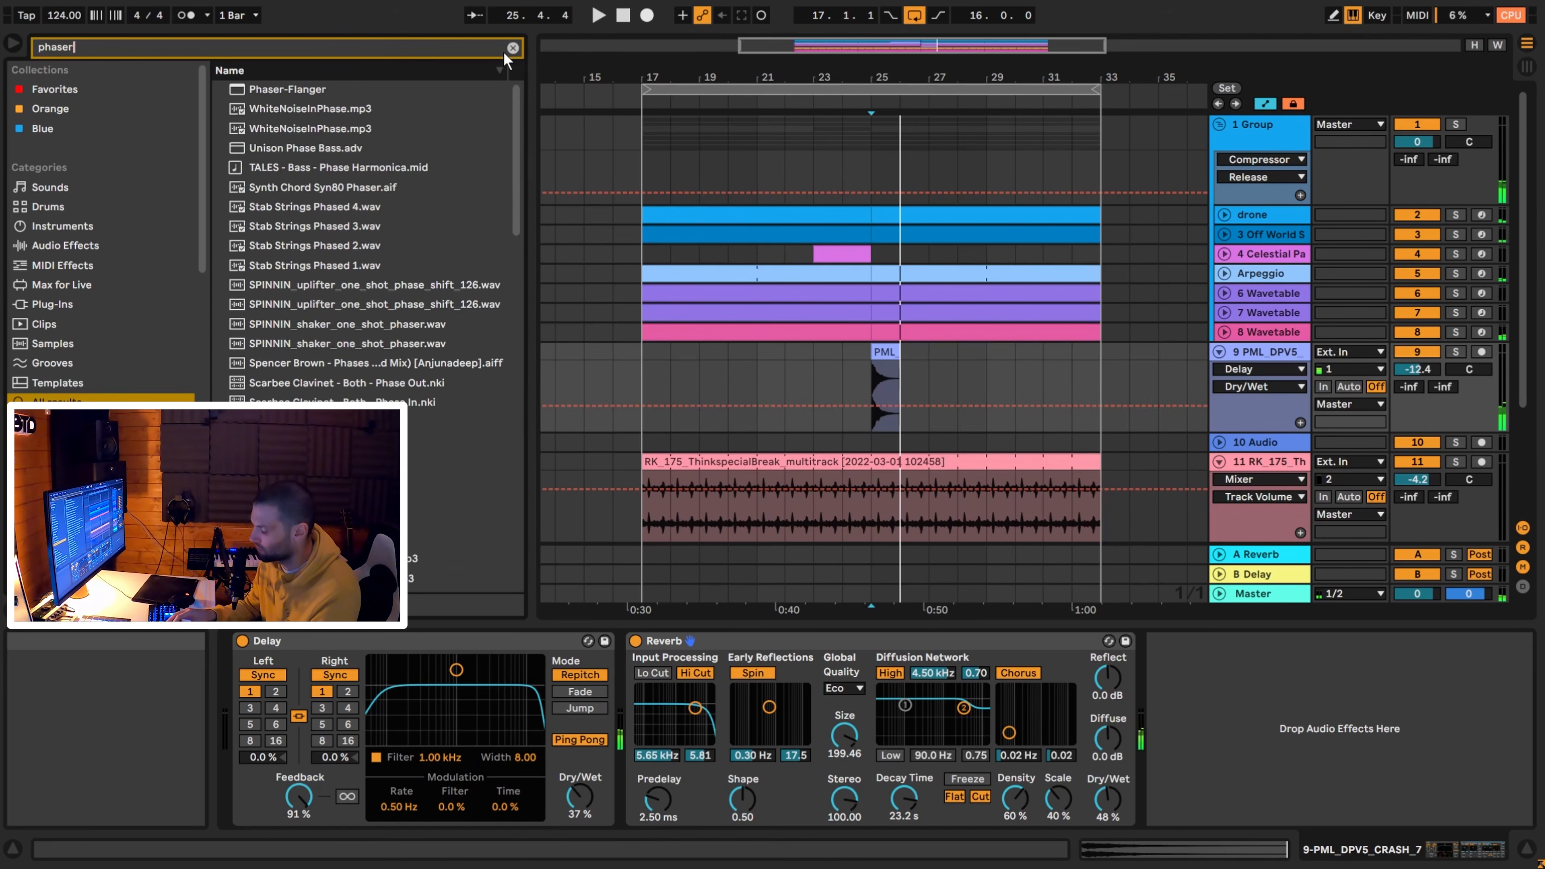
{"action": "left_click", "coordinate": [313, 89]}
{"action": "left_click_drag", "start_coordinate": [355, 107], "coordinate": [1338, 729]}
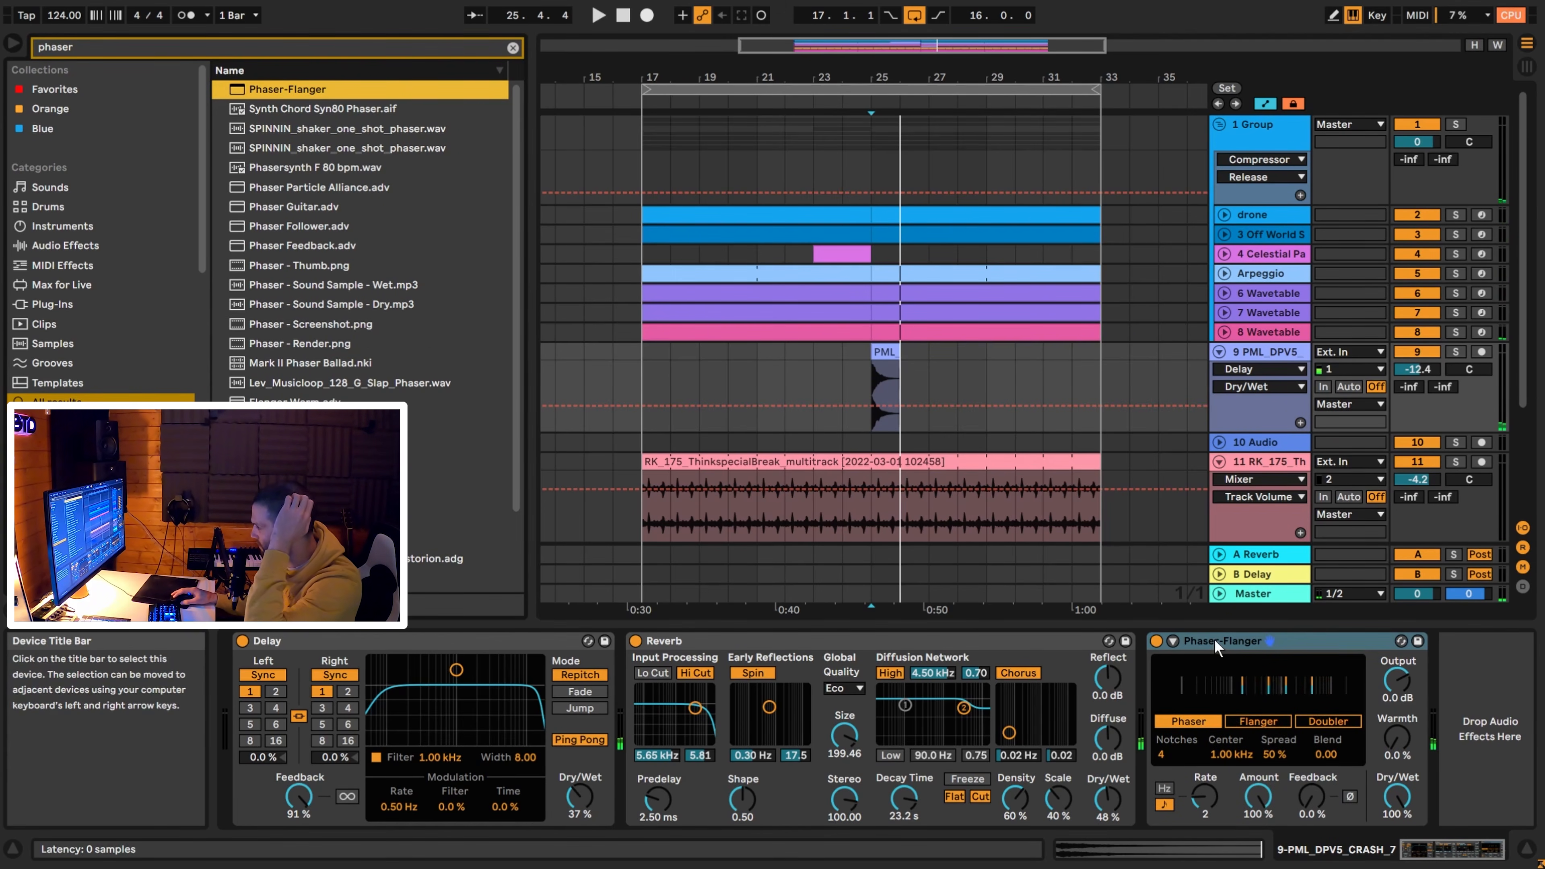
{"action": "left_click", "coordinate": [1265, 720]}
{"action": "left_click_drag", "start_coordinate": [1241, 641], "coordinate": [733, 669]}
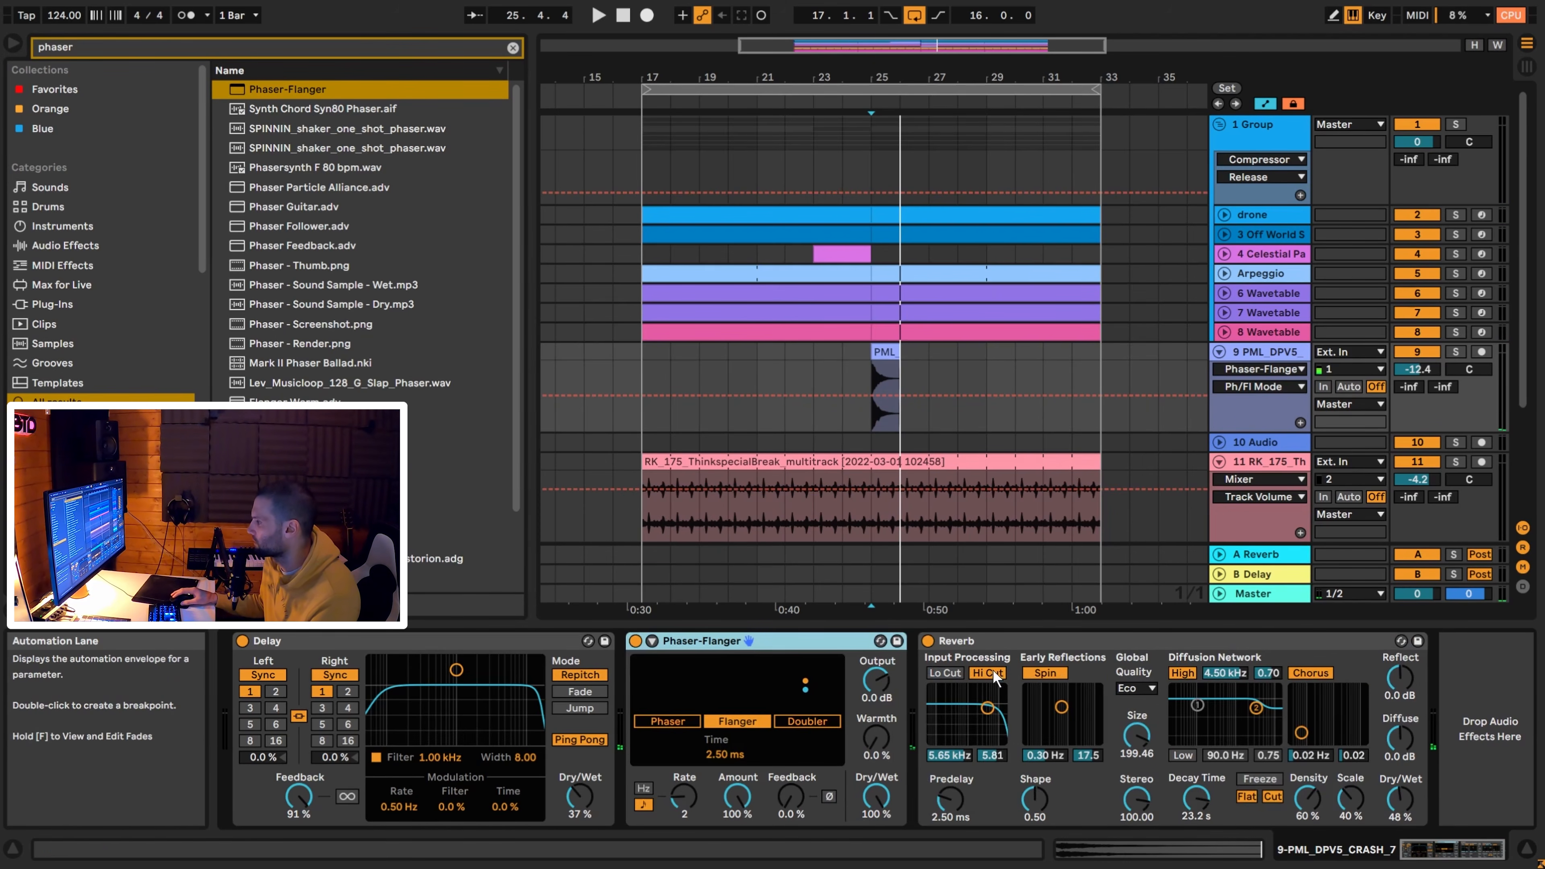
Set the Flanger's modulation amount to 48%, auditioning the crash track soloed and then back in the full mix.
{"action": "left_click", "coordinate": [1455, 351]}
{"action": "key", "text": "space"}
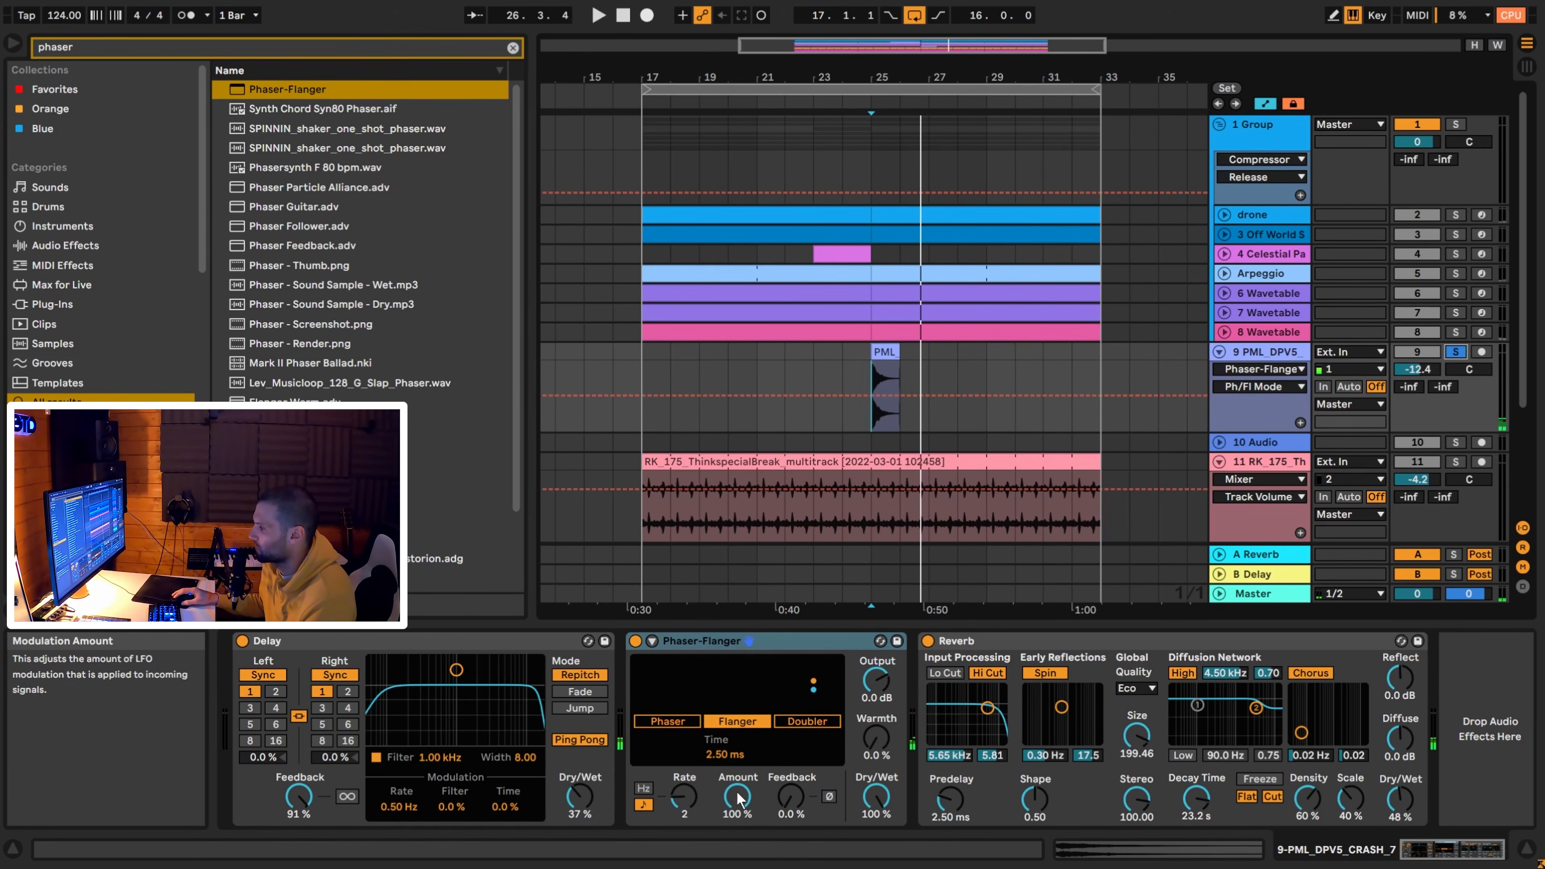
{"action": "left_click_drag", "start_coordinate": [745, 797], "coordinate": [745, 816]}
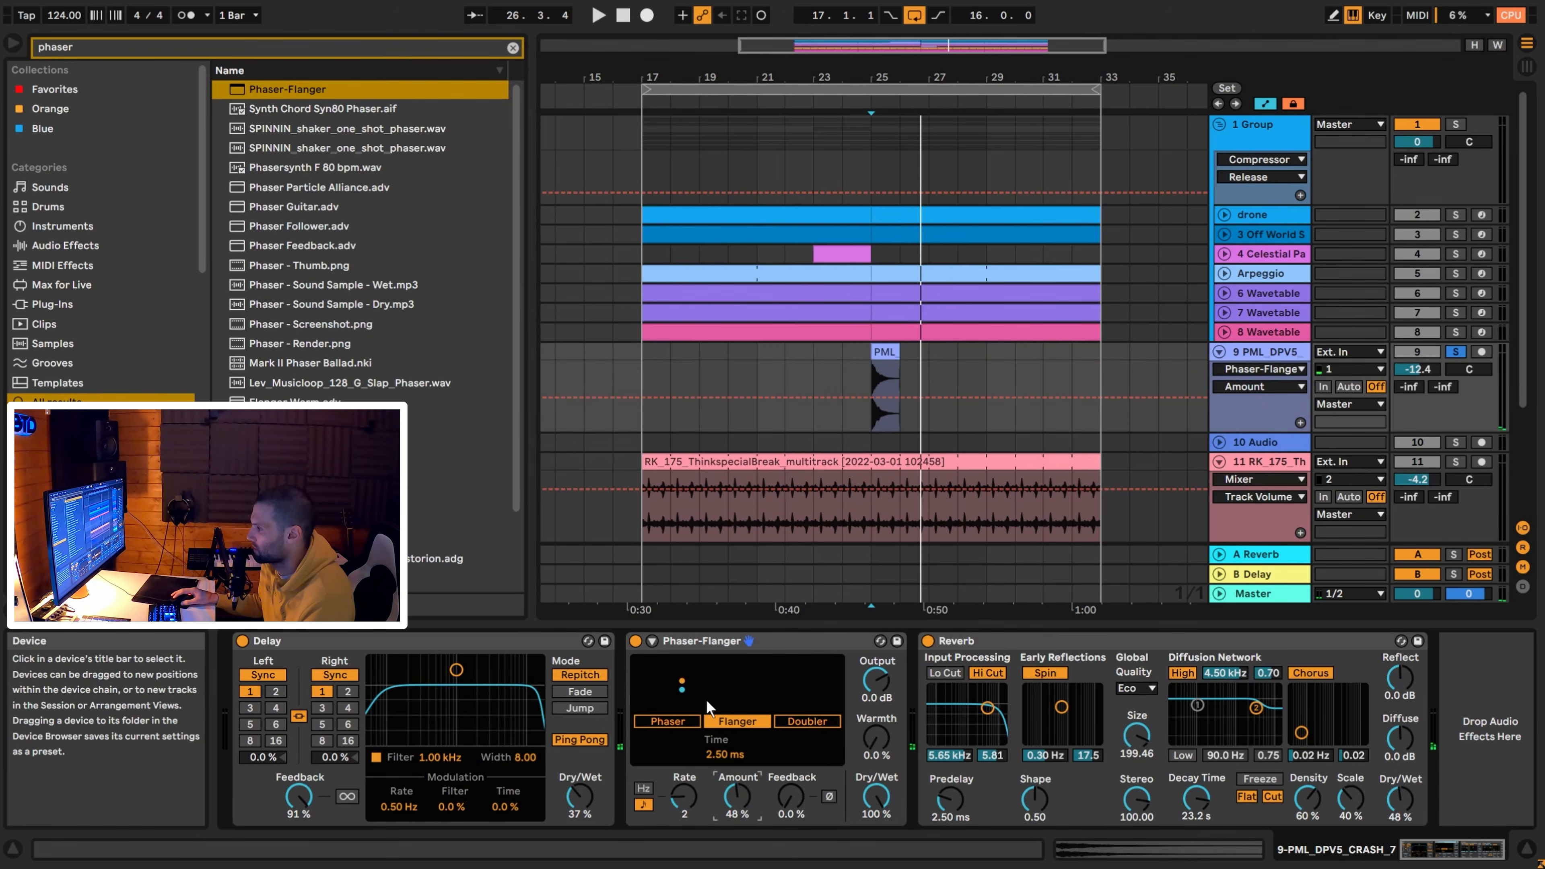
{"action": "key", "text": "space"}
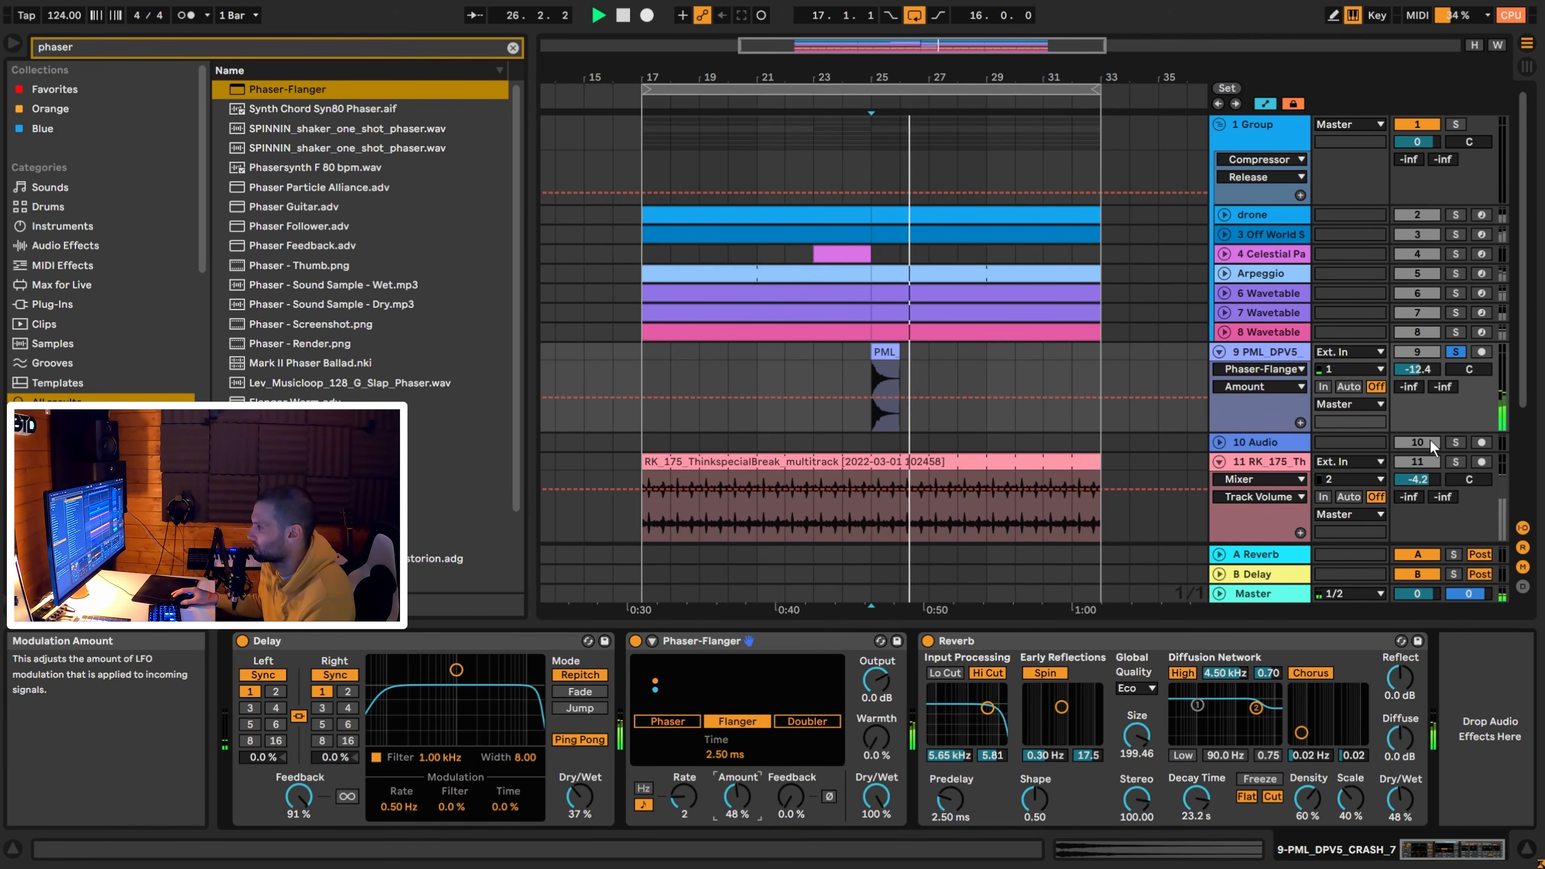
{"action": "left_click", "coordinate": [1455, 353]}
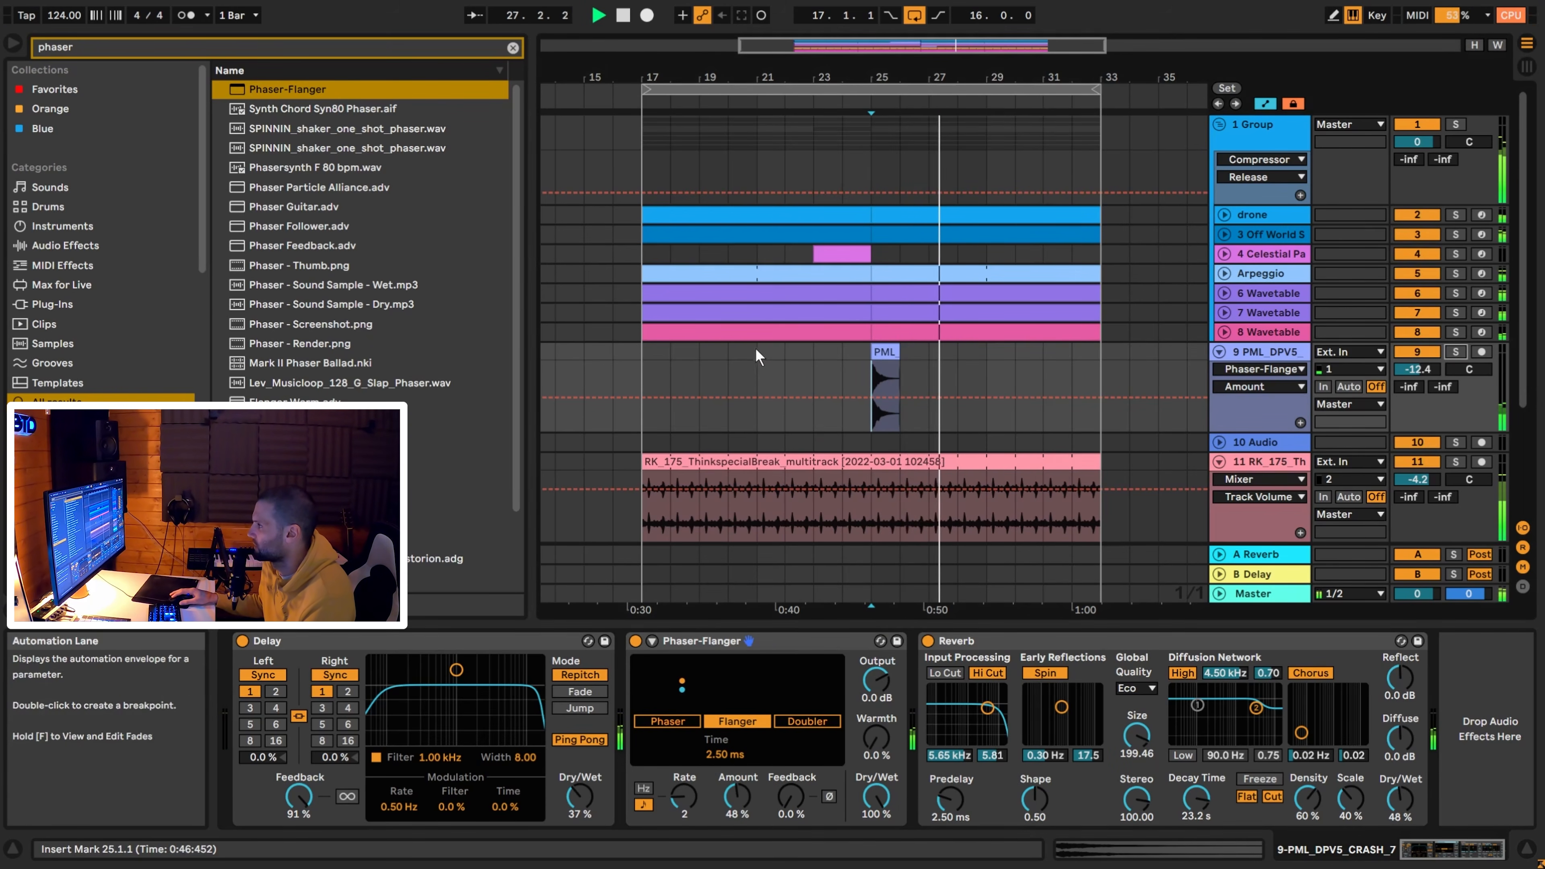
Move the crash track into the synth group above its last Wavetable track and set its volume to -13.2 dB.
{"action": "left_click_drag", "start_coordinate": [1269, 351], "coordinate": [1267, 328]}
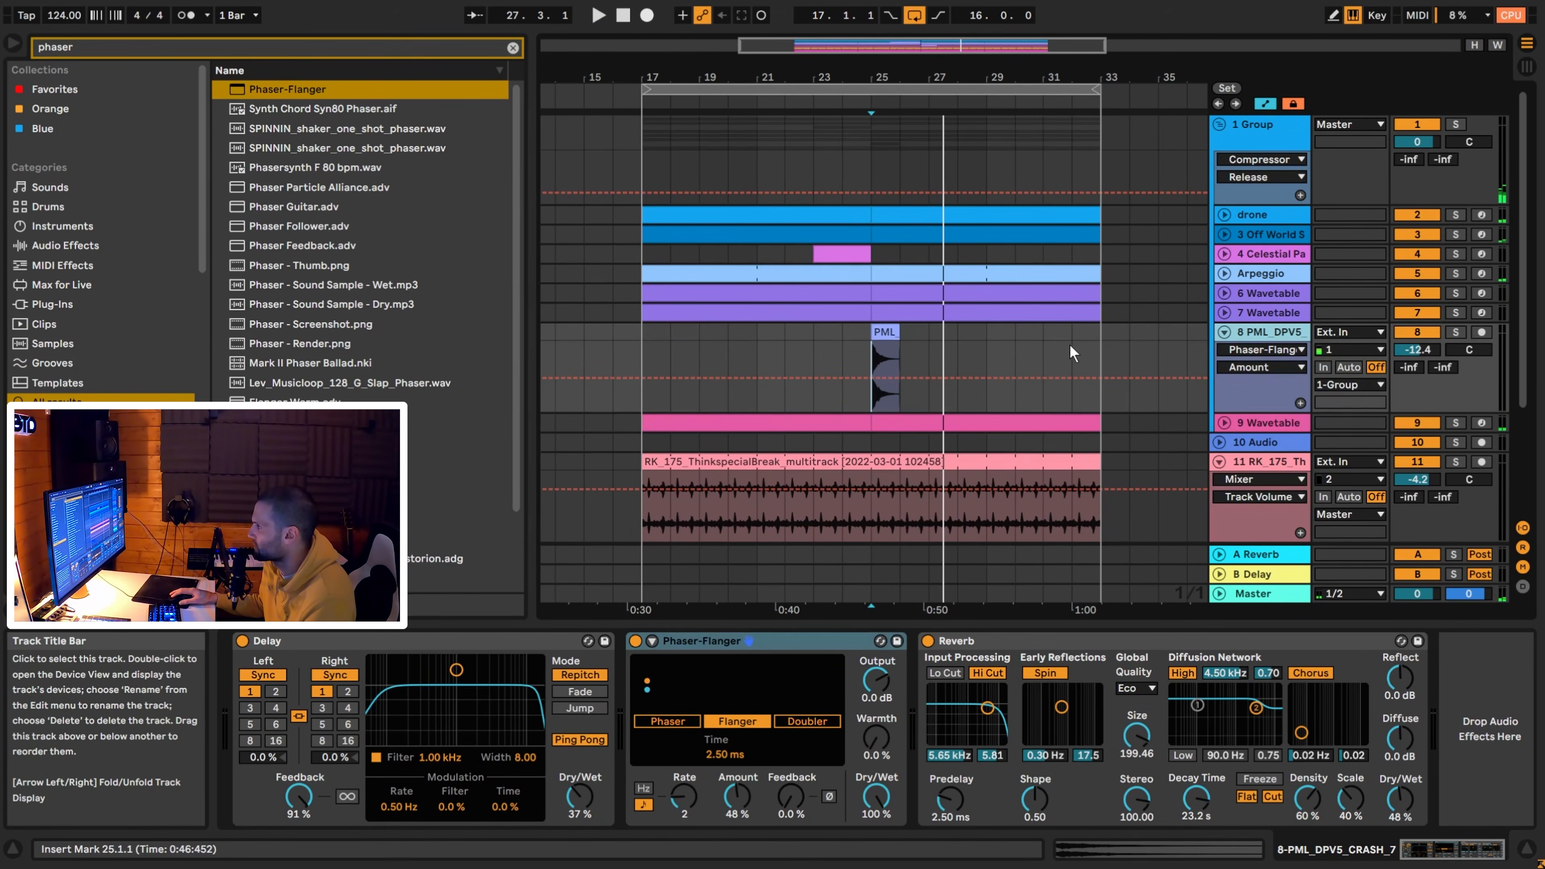
{"action": "key", "text": "space"}
{"action": "left_click", "coordinate": [641, 332]}
{"action": "key", "text": "space"}
{"action": "left_click", "coordinate": [1416, 351]}
{"action": "left_click_drag", "start_coordinate": [1416, 350], "coordinate": [1415, 354]}
{"action": "key", "text": "space"}
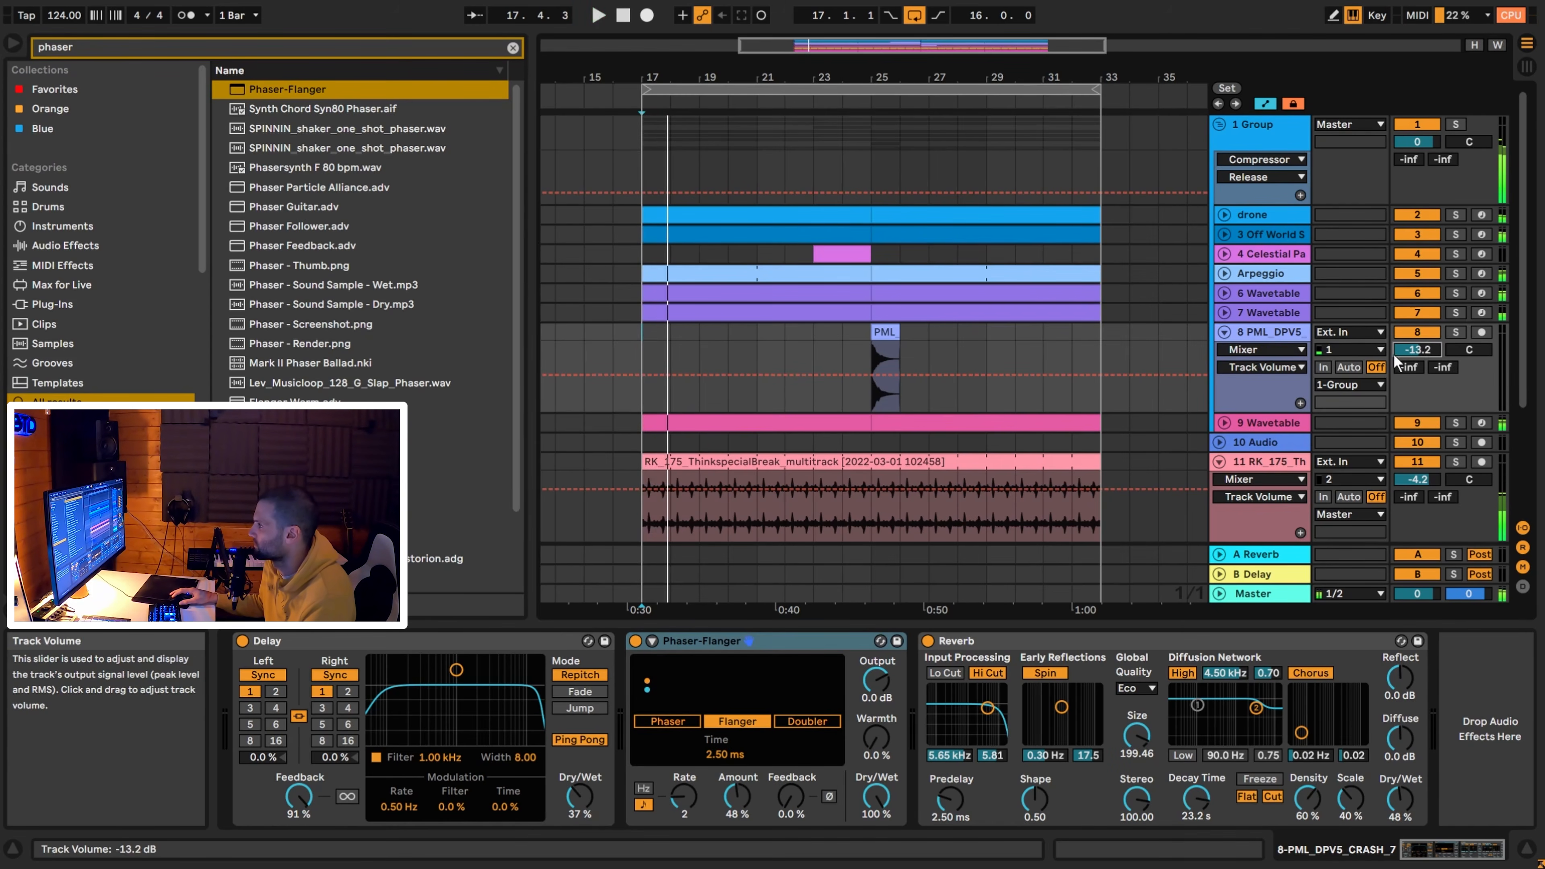
Play the mix from bar 17 and fold all the arrangement's tracks and groups.
{"action": "key", "text": "space"}
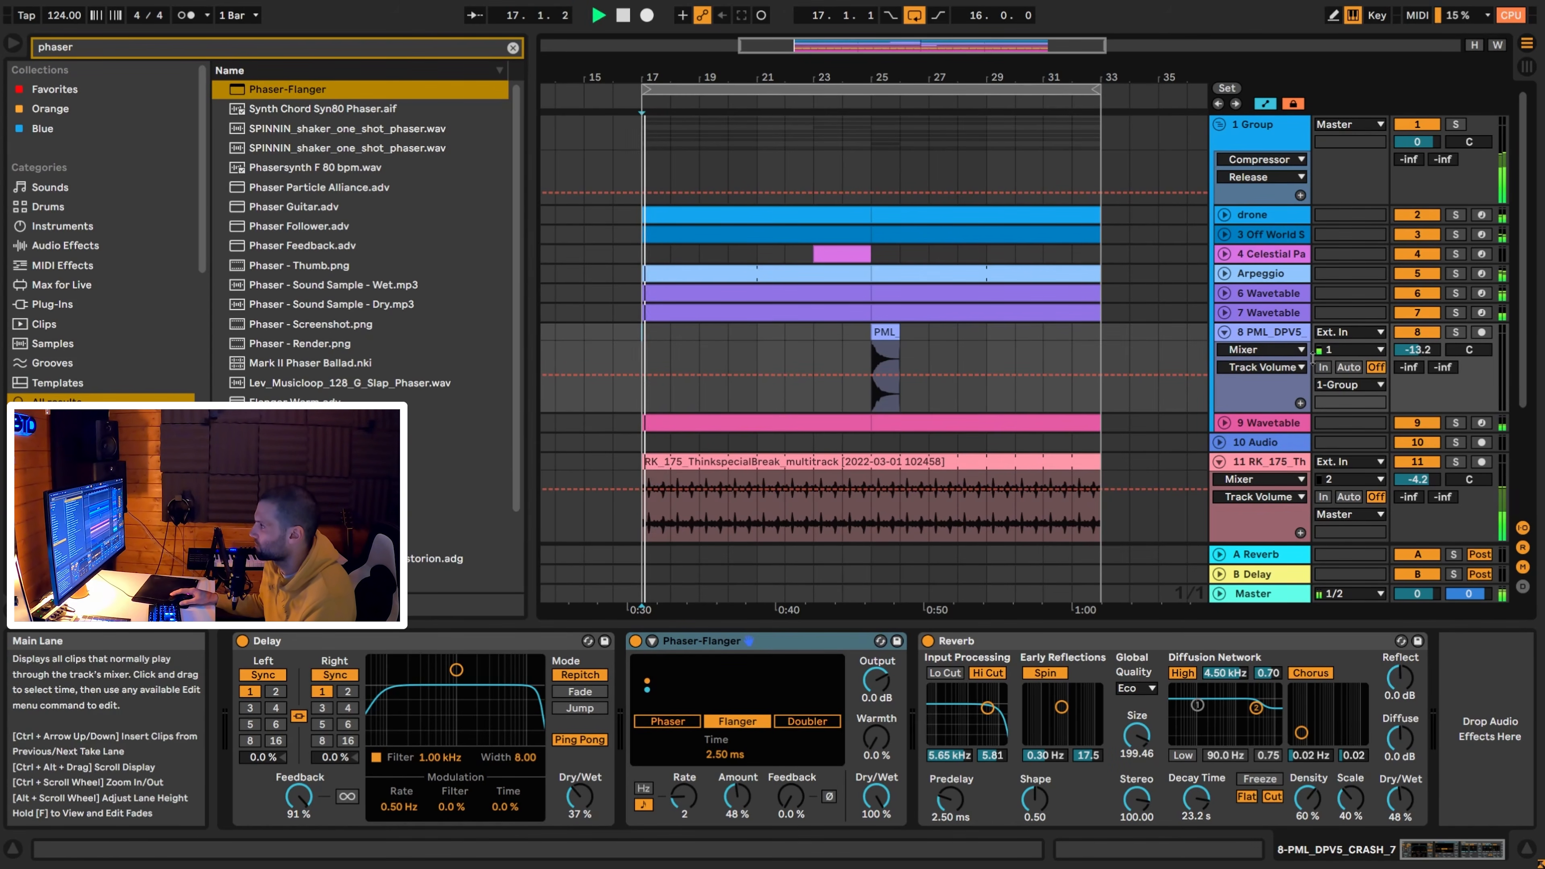
{"action": "left_click", "coordinate": [1225, 333]}
{"action": "left_click", "coordinate": [1219, 391], "text": "alt"}
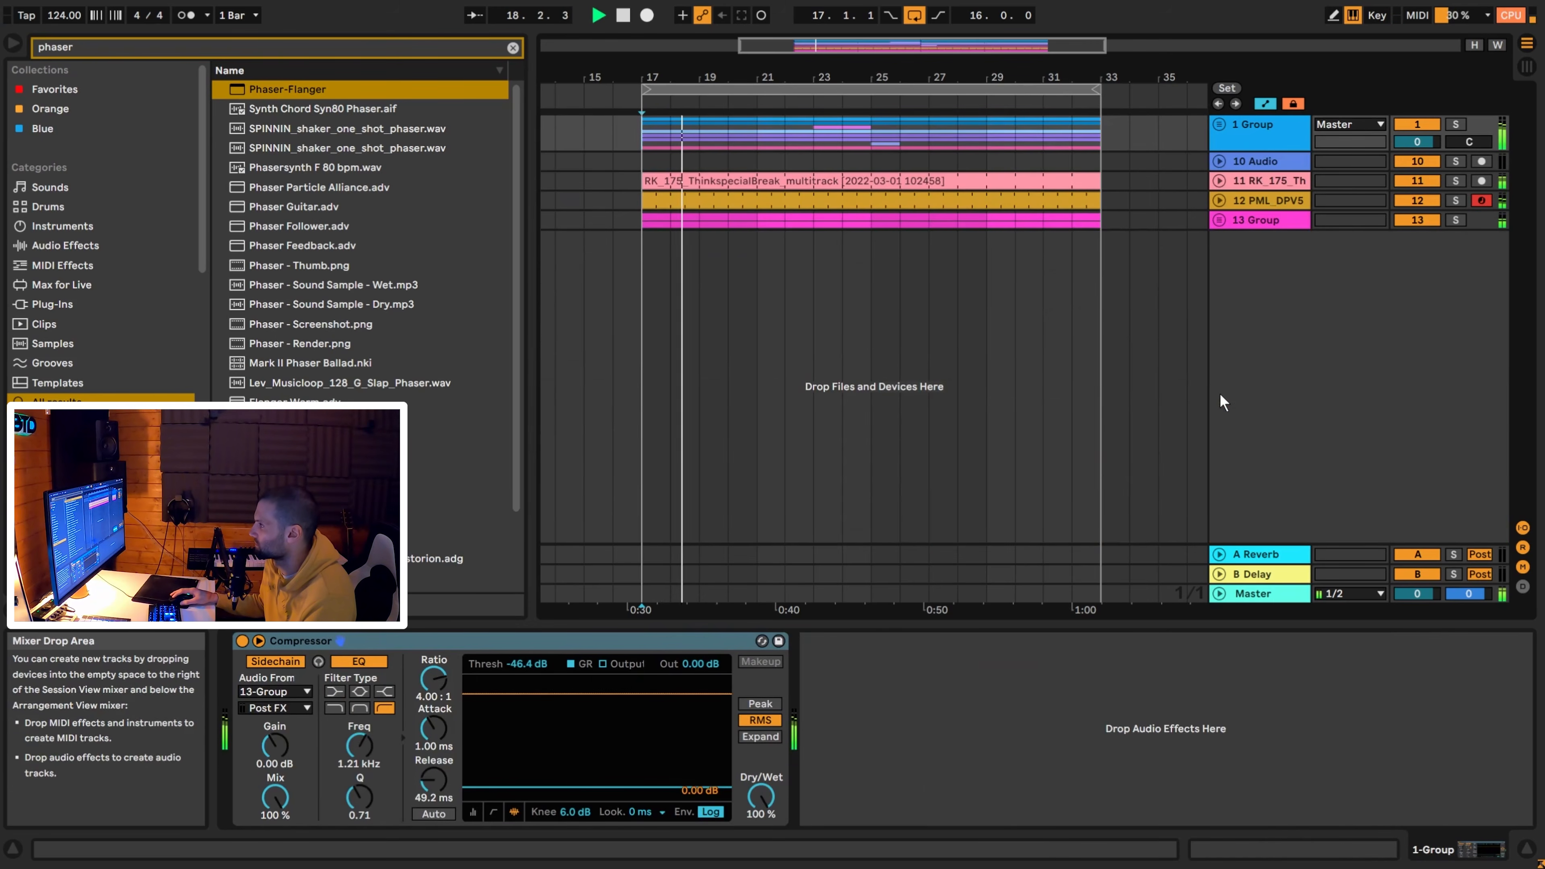